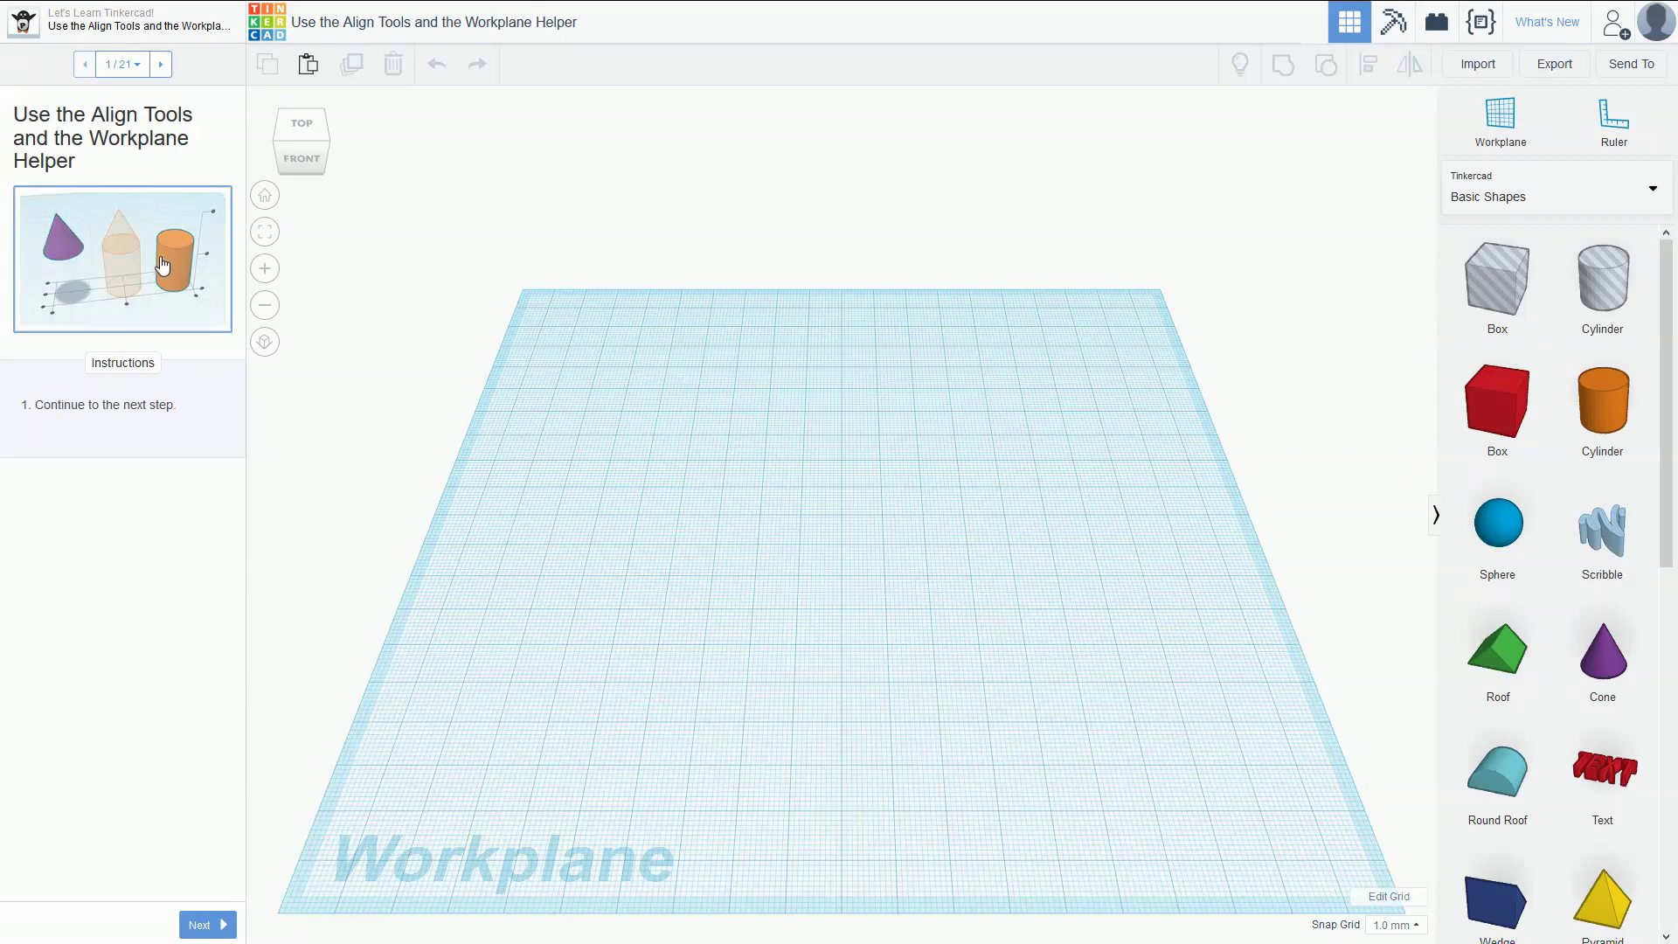
- Advance the lesson to the Getting Started page, place a cylinder on the guide outline and stretch it to 30 mm tall
click(160, 63)
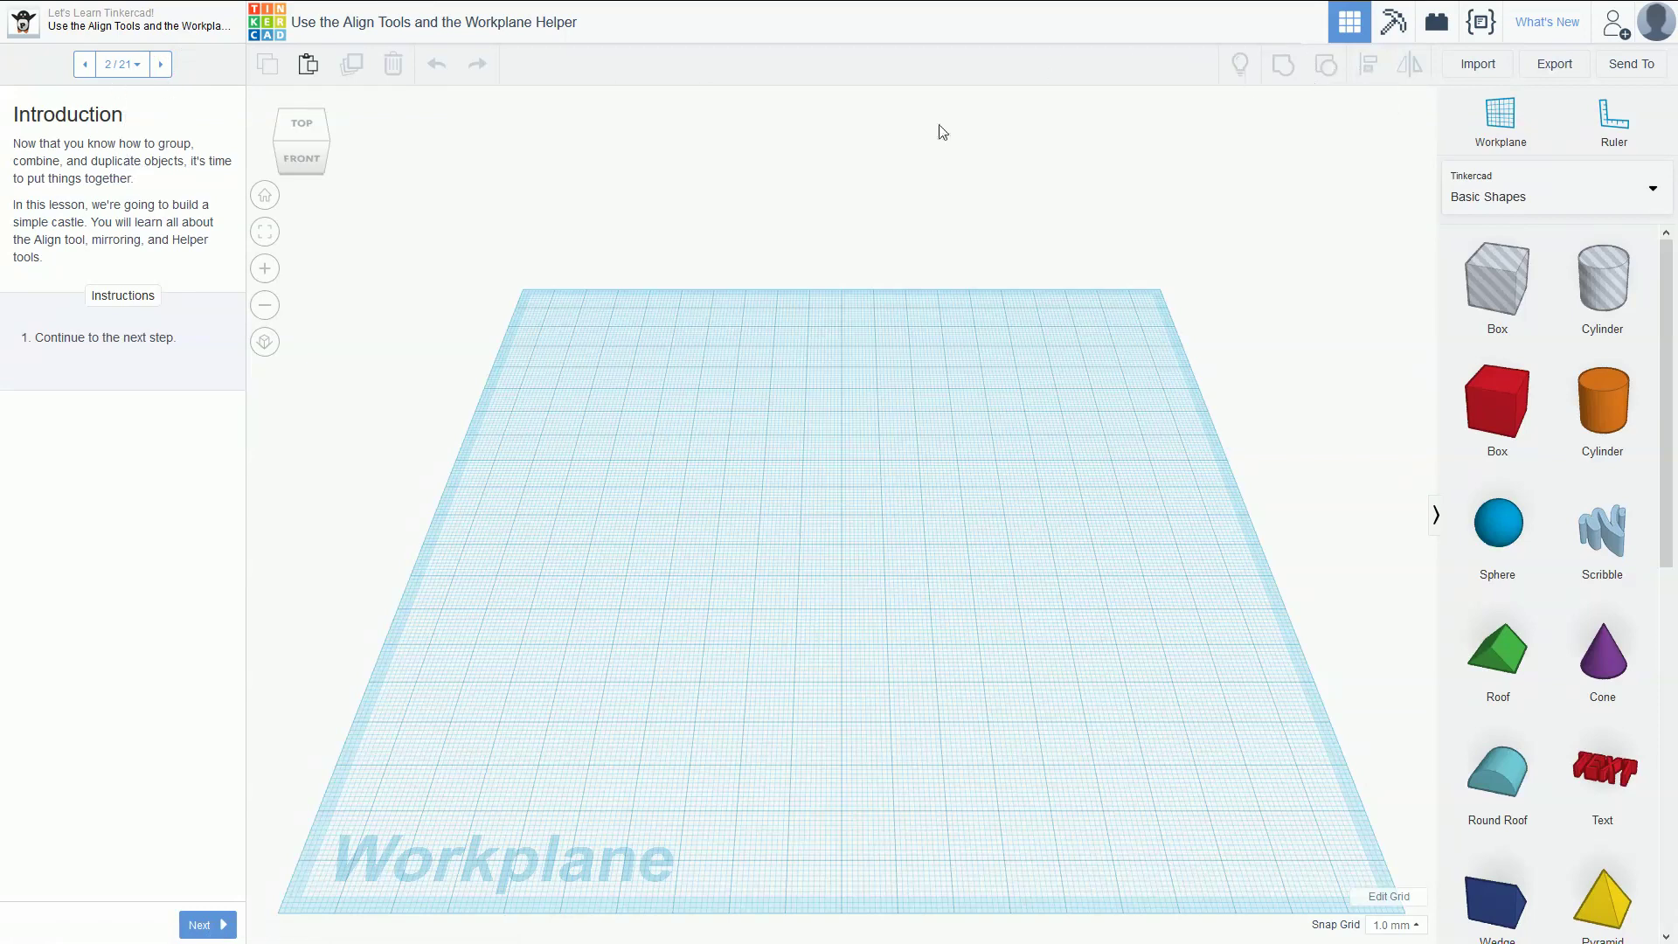
click(167, 64)
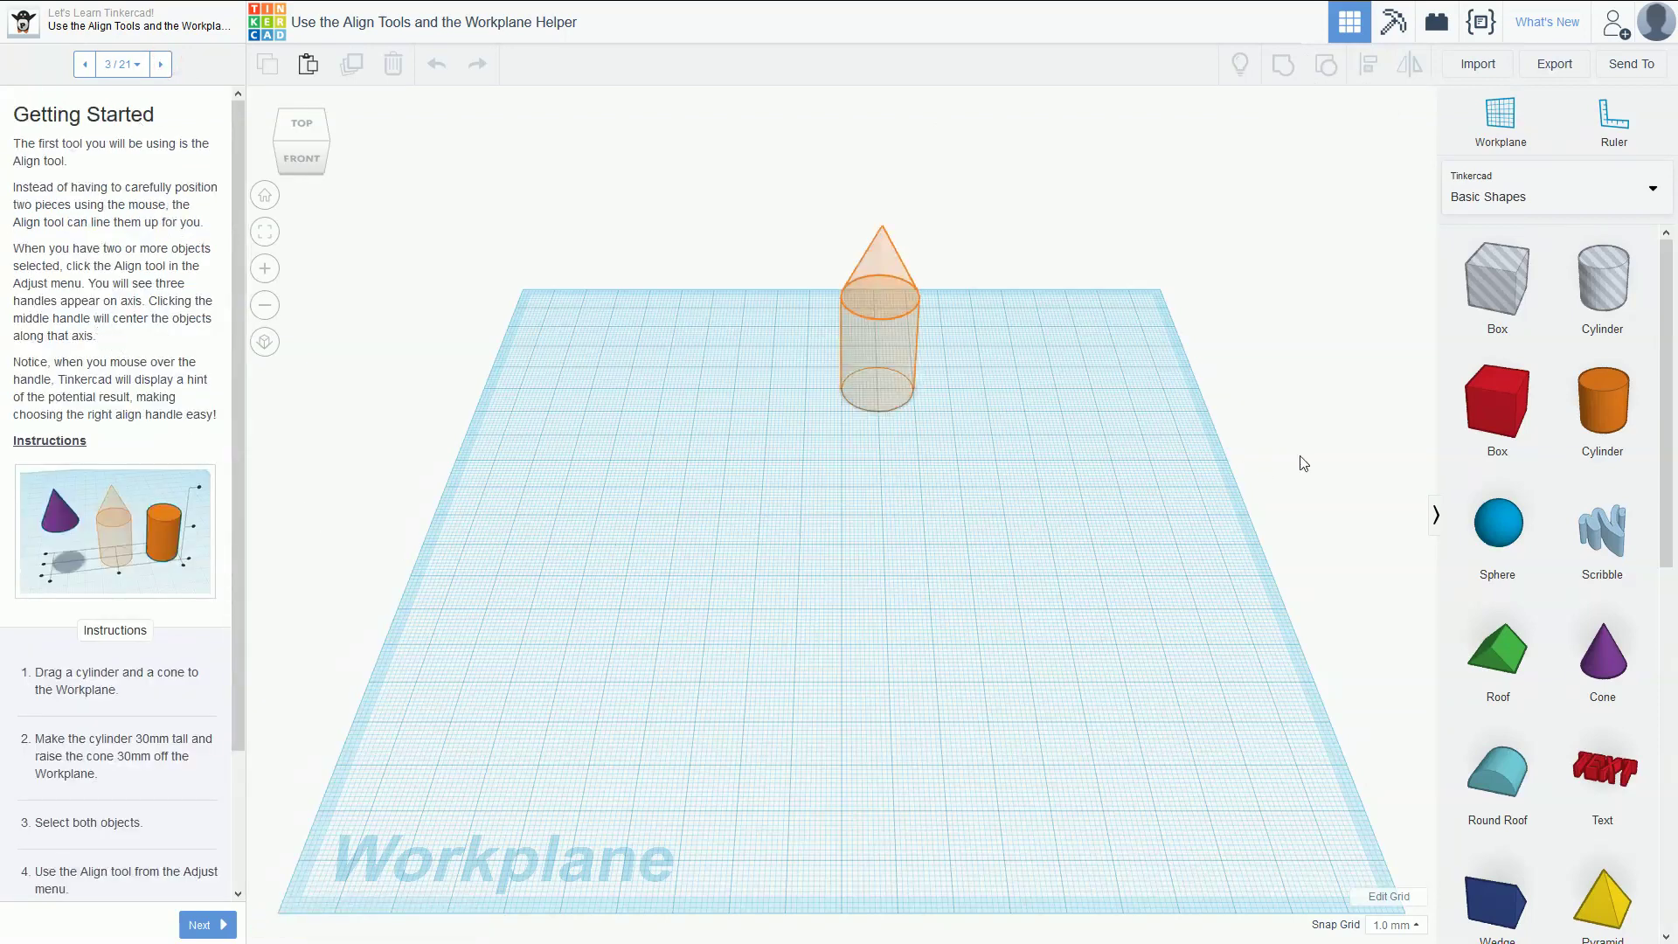
drag(1602, 406, 879, 395)
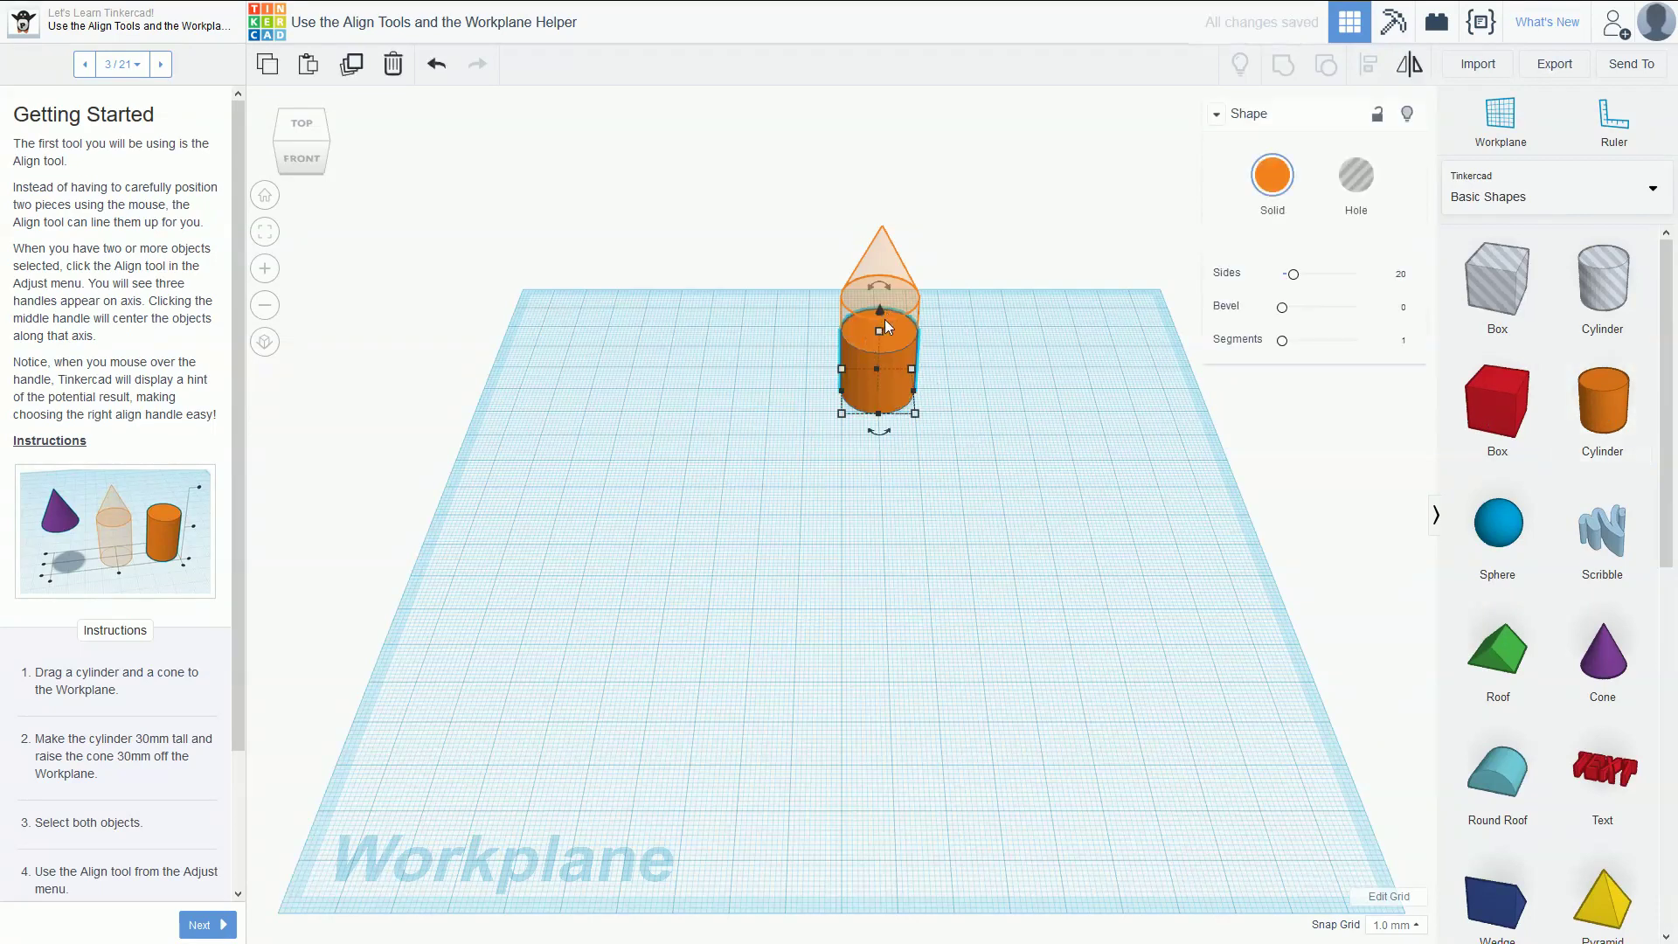
drag(878, 330, 884, 297)
click(1602, 651)
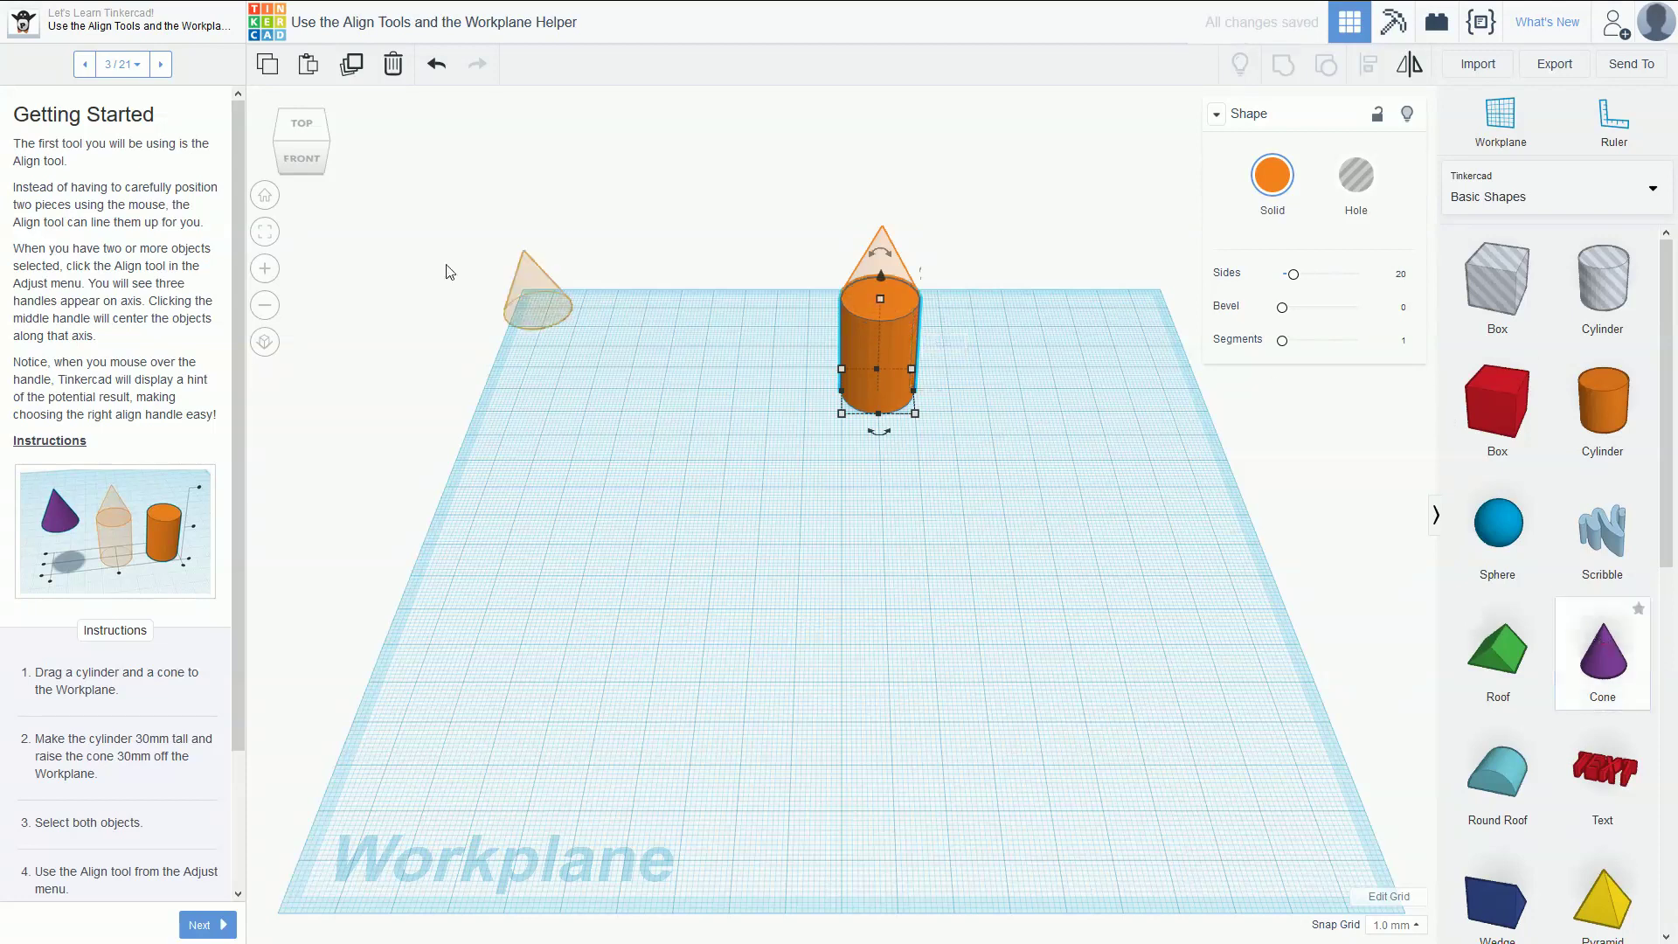
click(870, 278)
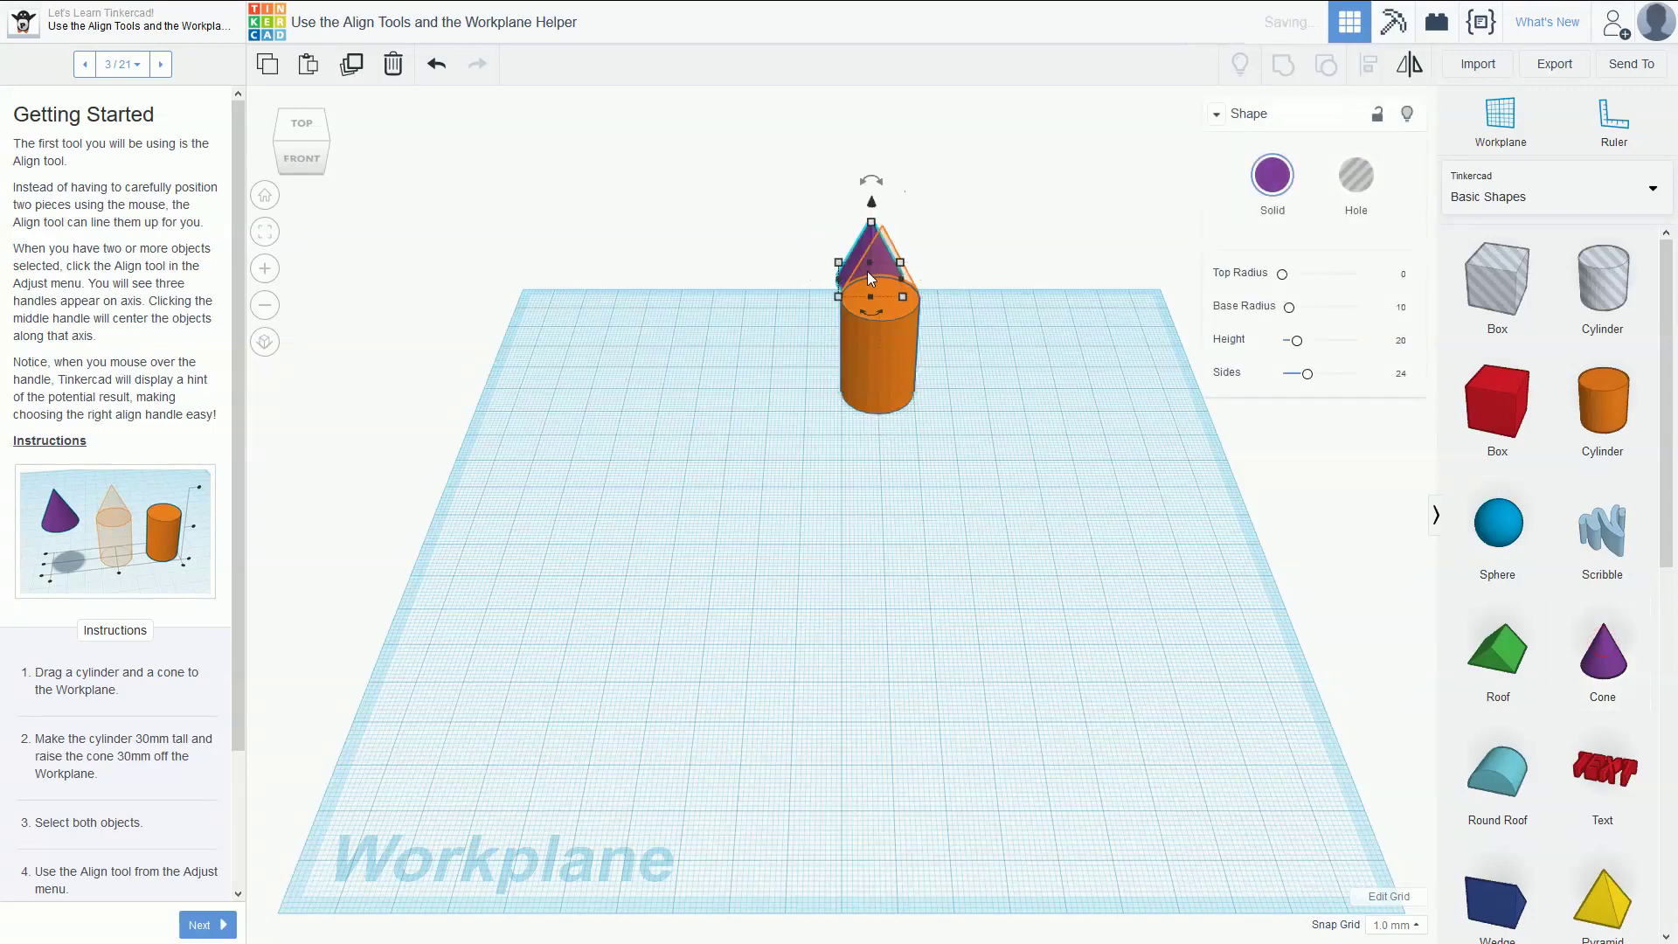
key(ctrl+z)
- Place a cone on the top face of the cylinder and shift it over the guide outline
key(w)
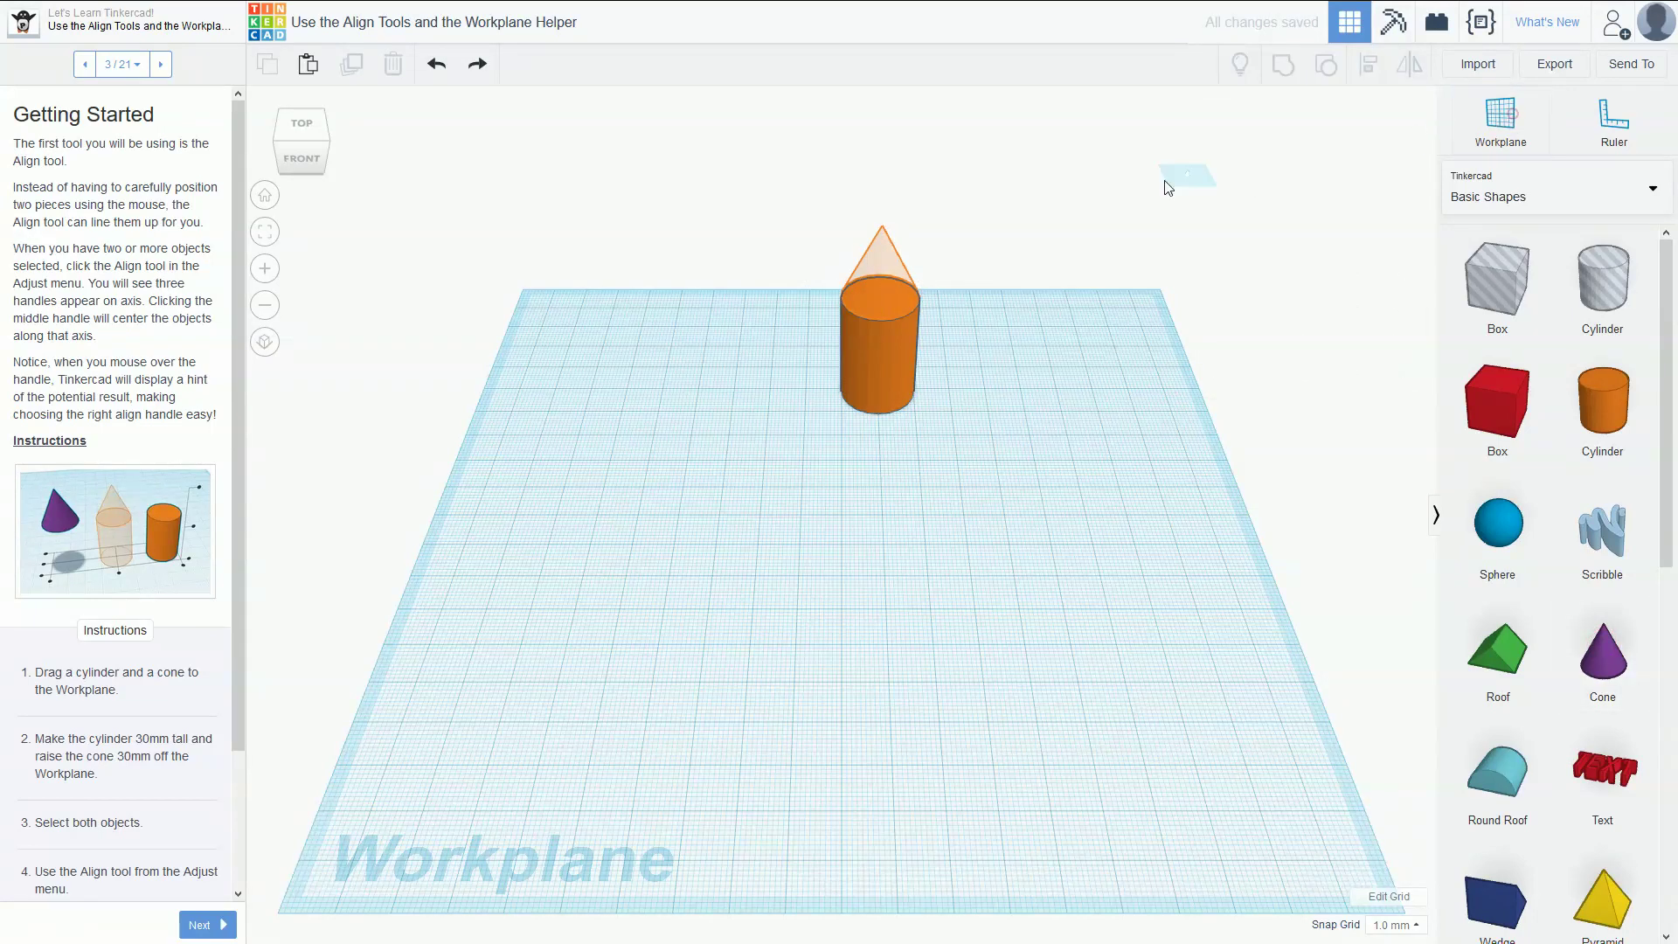
right_drag(894, 297, 944, 554)
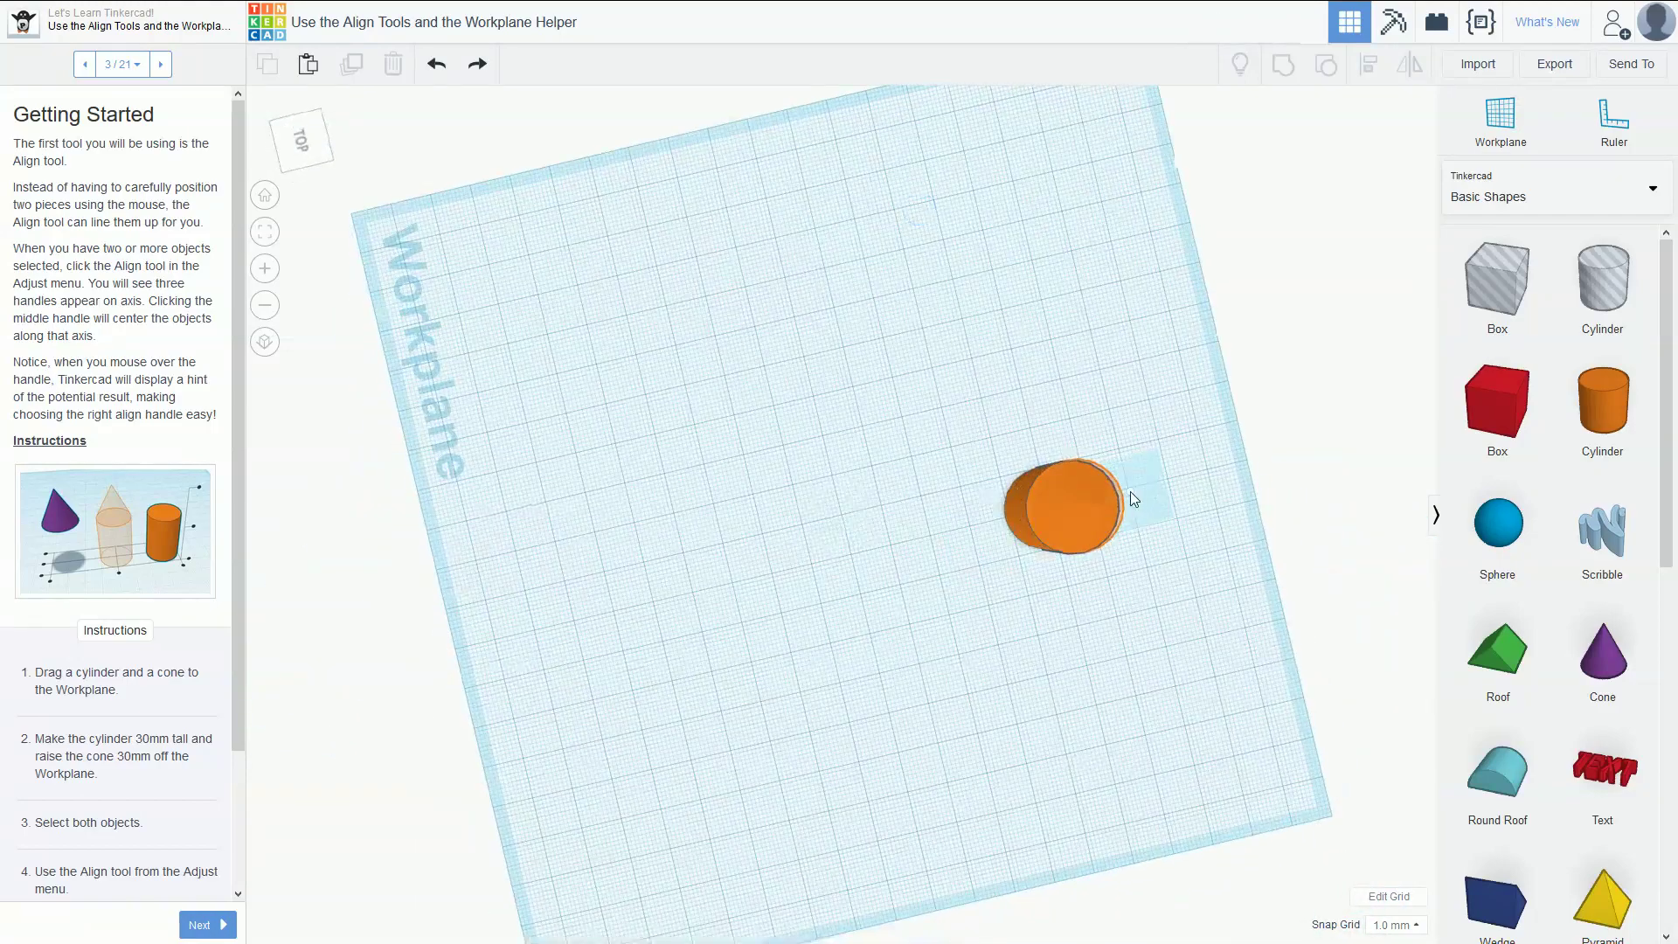
right_drag(858, 498, 1281, 502)
drag(1602, 651, 1061, 479)
click(1073, 434)
drag(1077, 404, 1010, 332)
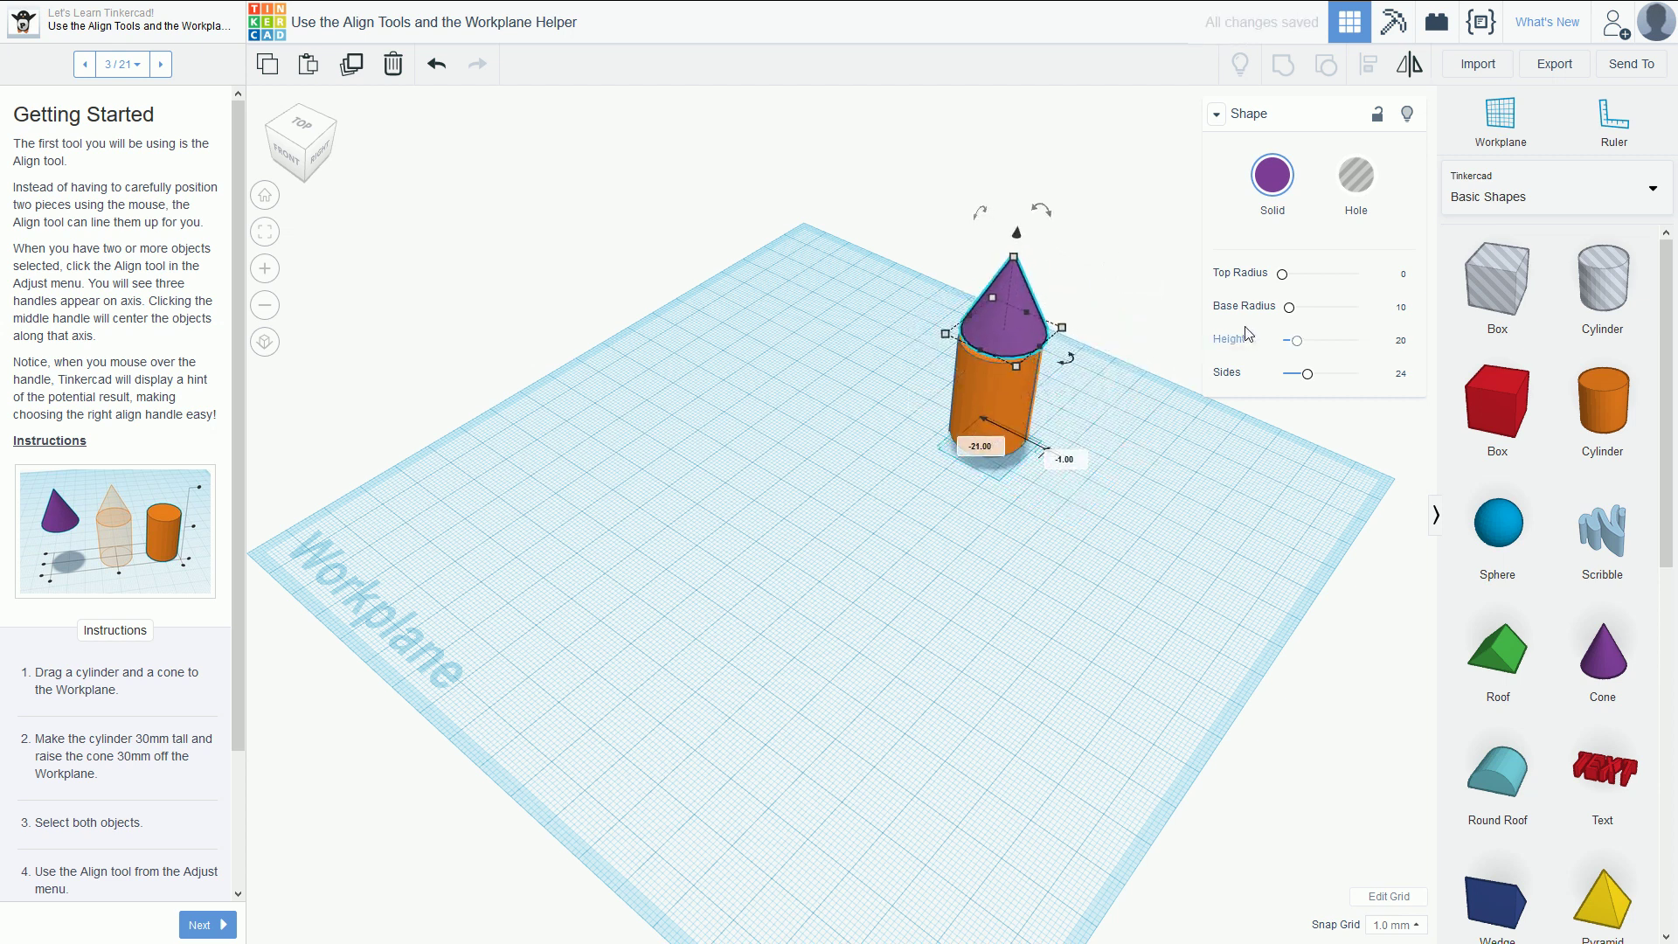
- Nudge the cone along both horizontal axes until it sits centred on top of the cylinder
right_drag(1045, 418, 608, 413)
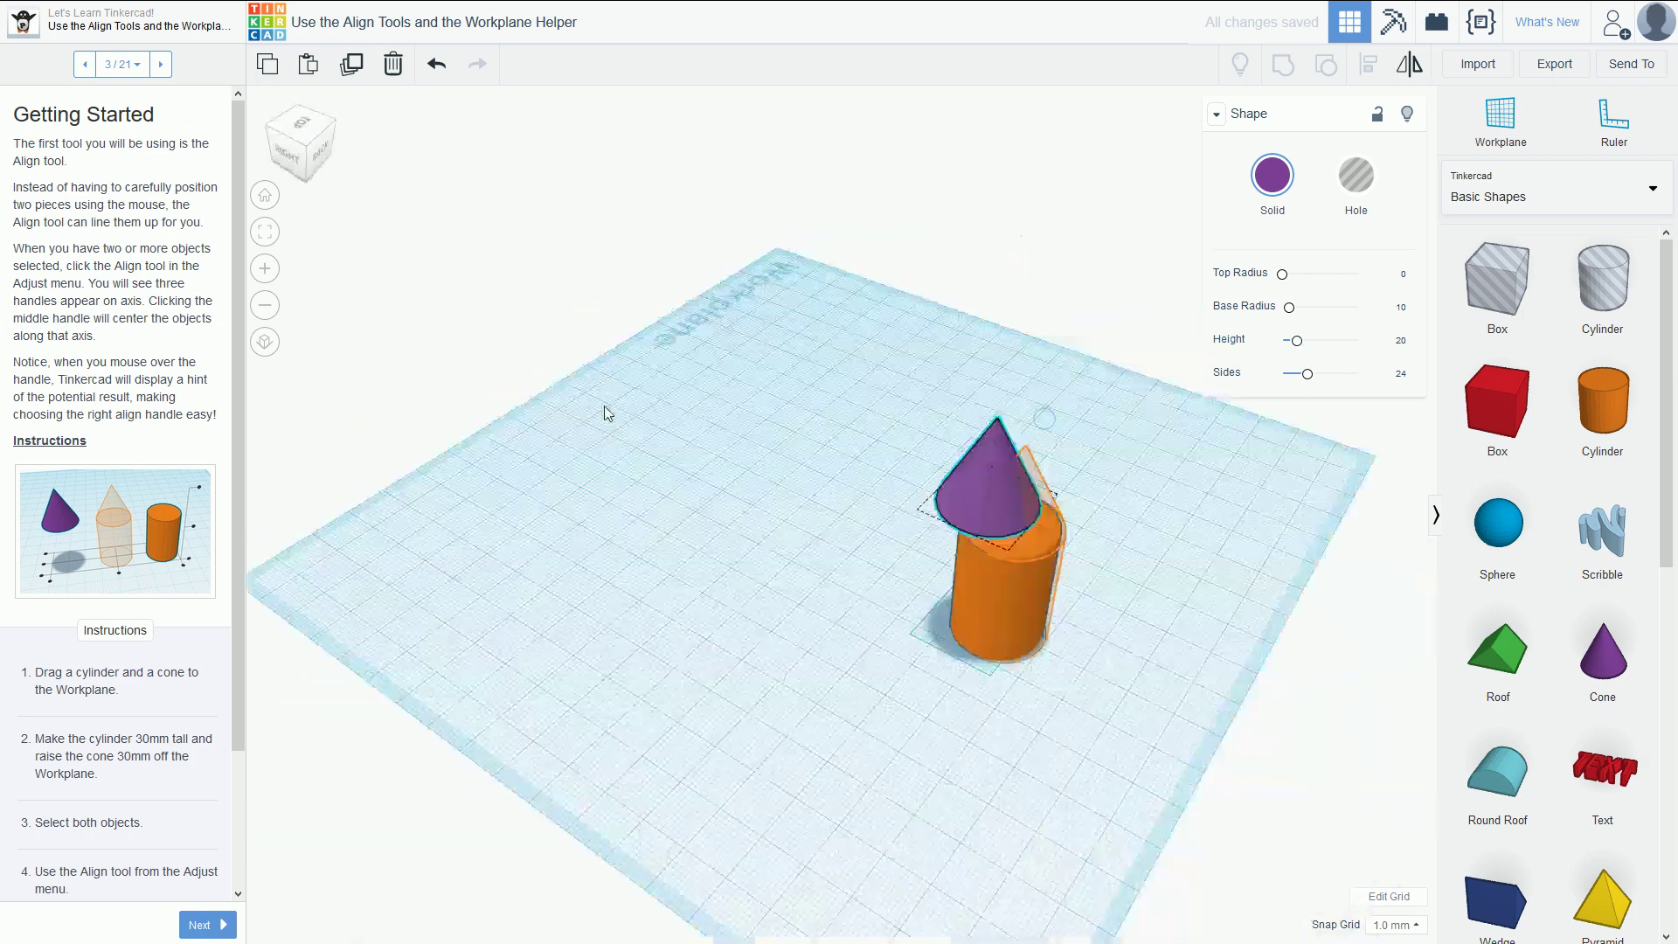
key(Down)
key(Down)
key(Left)
key(Left)
key(Left)
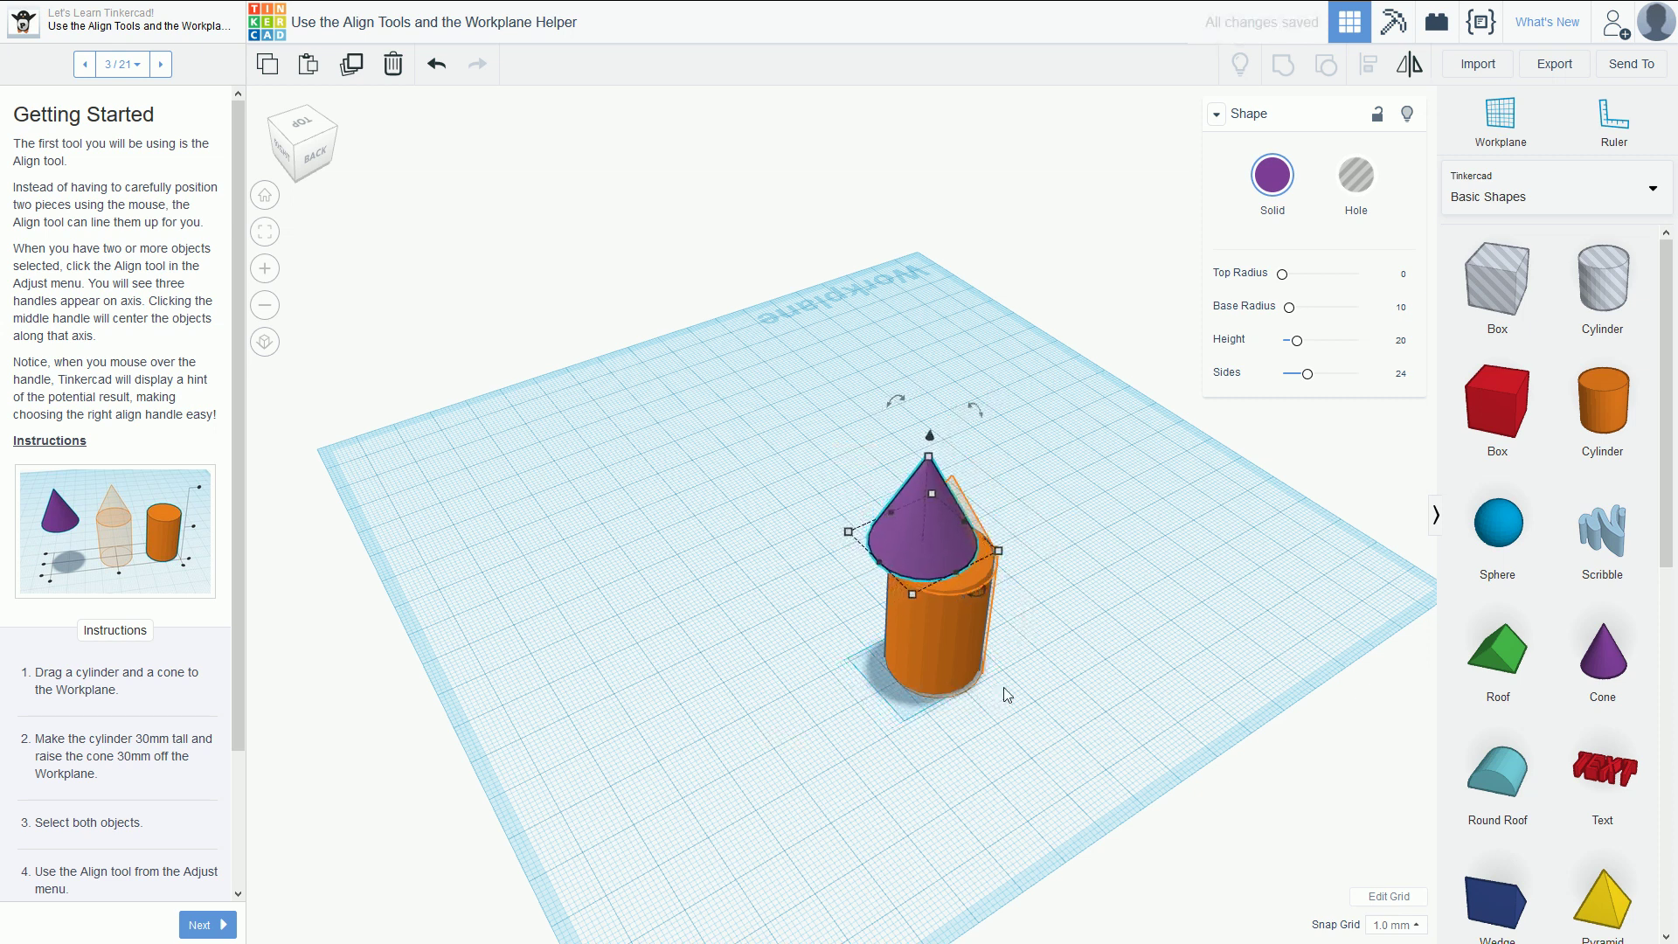
key(Right)
key(Right)
key(Left)
key(Right)
key(Left)
key(Right)
key(Down)
key(Down)
right_drag(1046, 553, 594, 426)
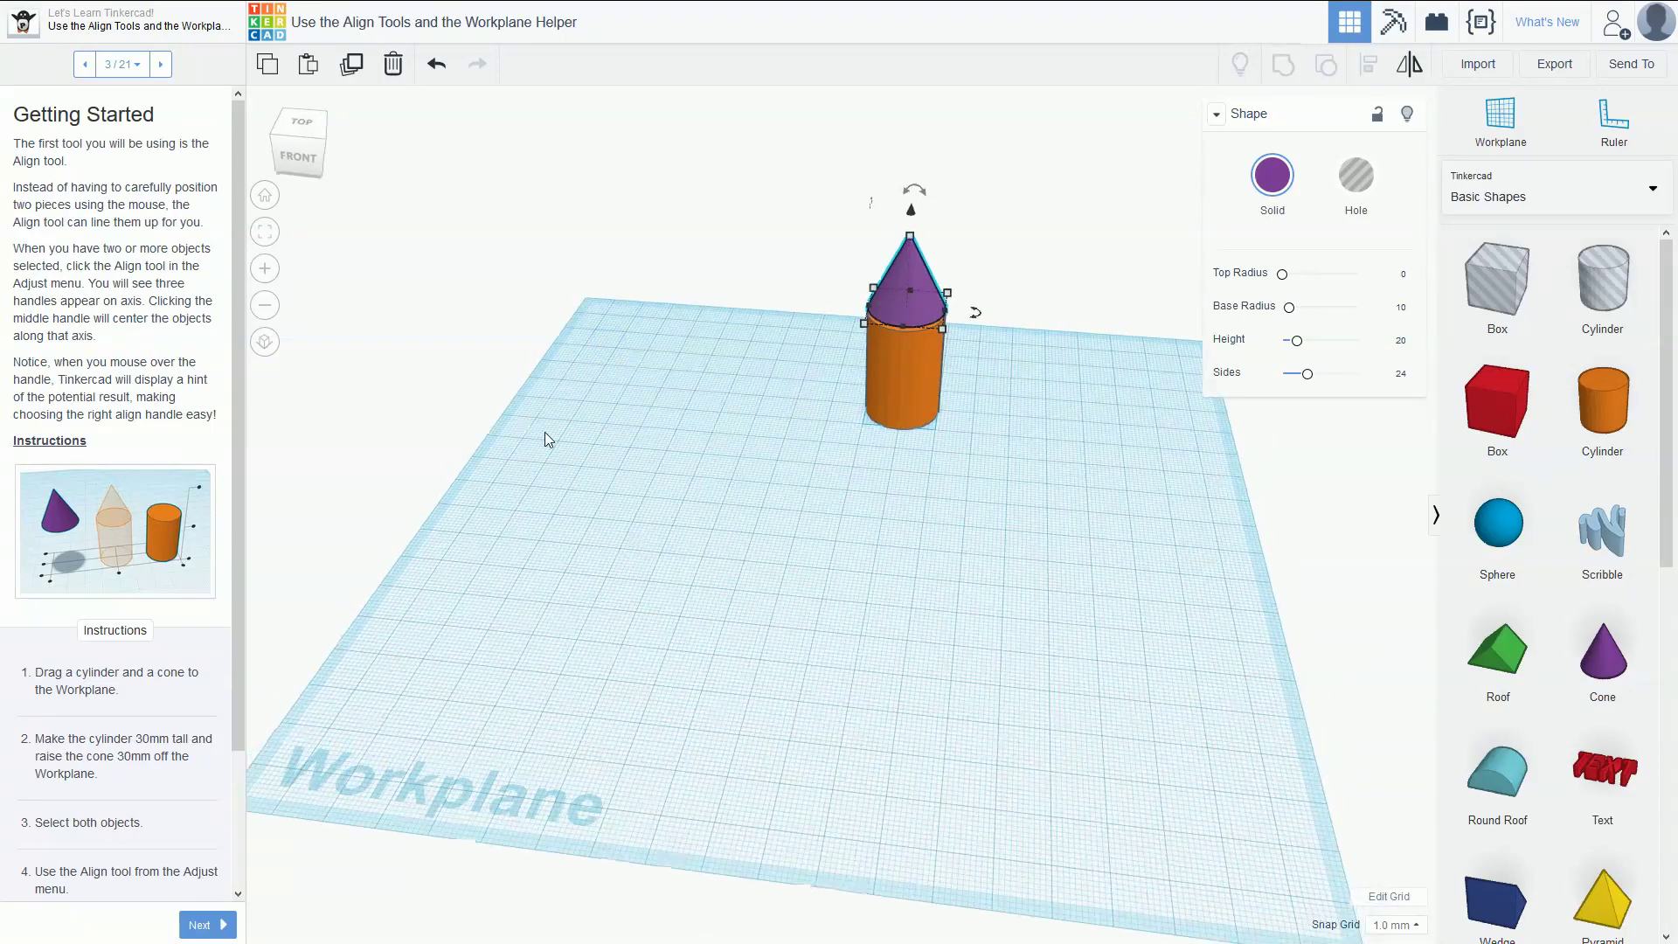
right_drag(879, 374, 442, 378)
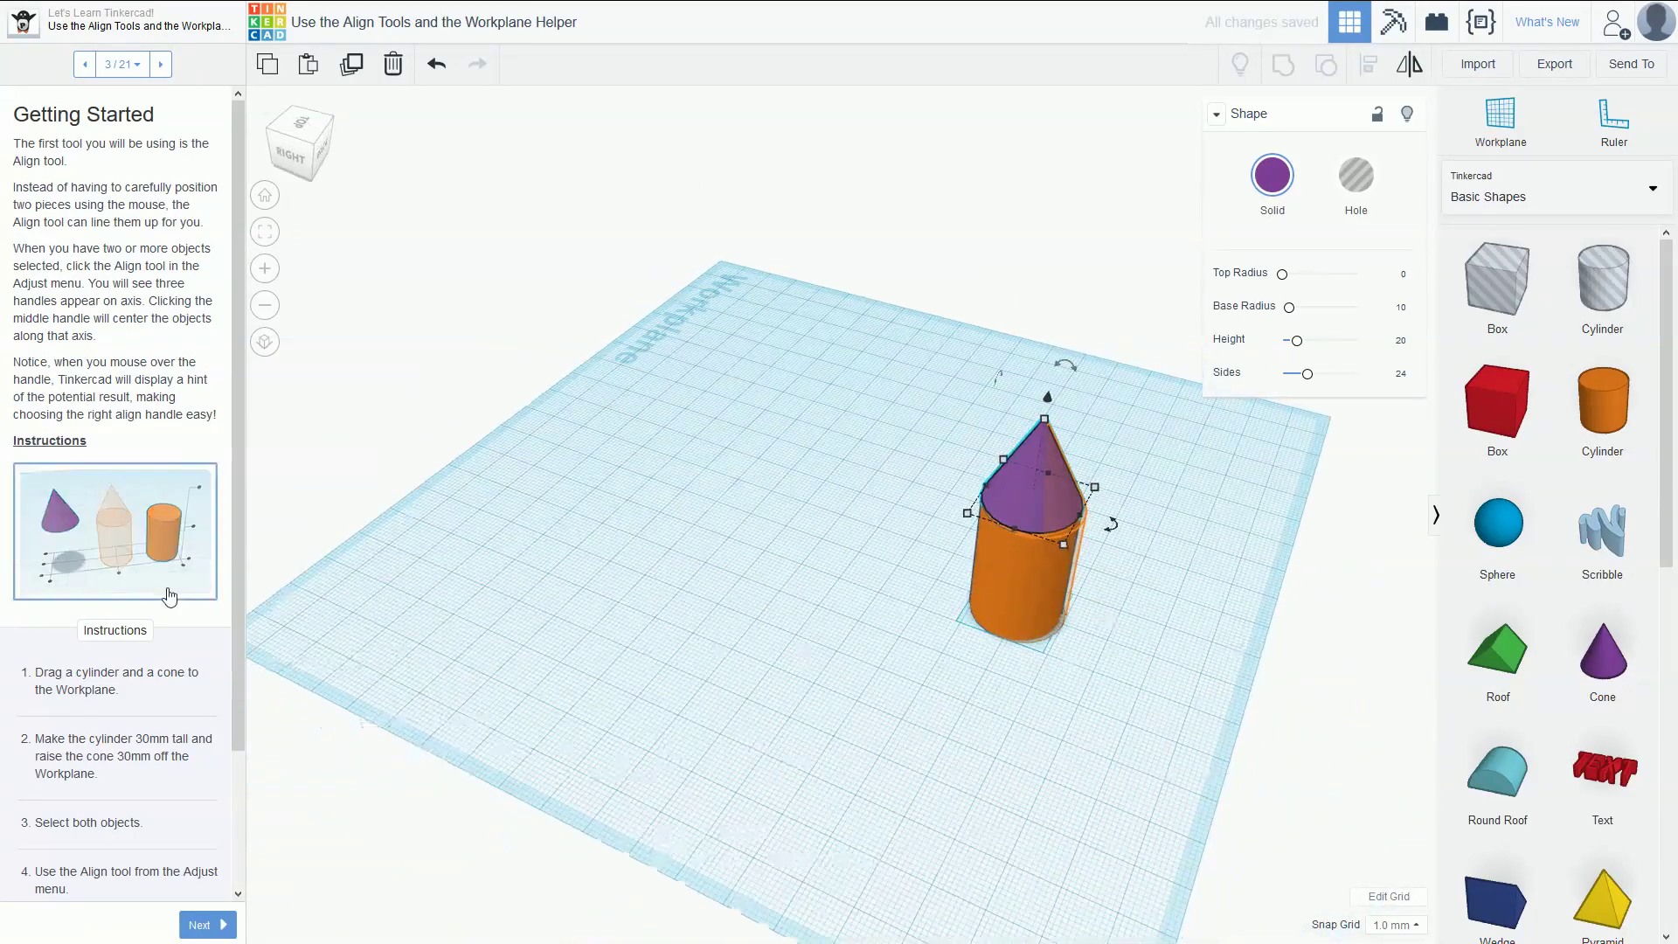
- Nudge the cone off-centre so it overhangs the side of the cylinder
scroll(152, 603, down, 1)
scroll(152, 603, down, 2)
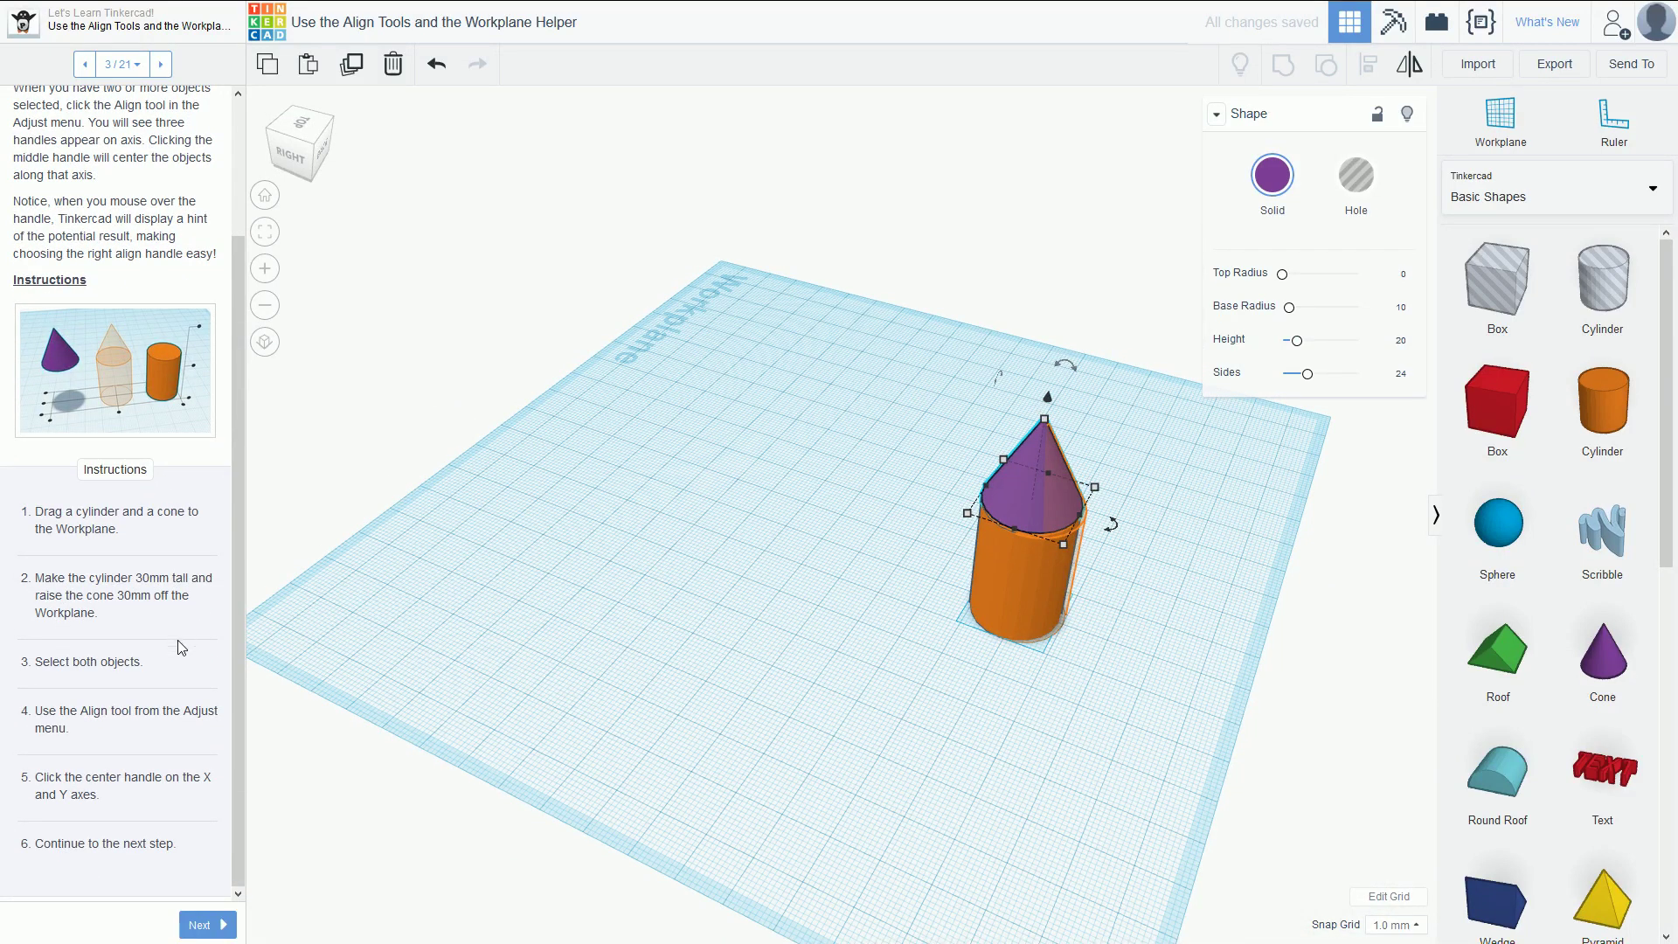
key(Left)
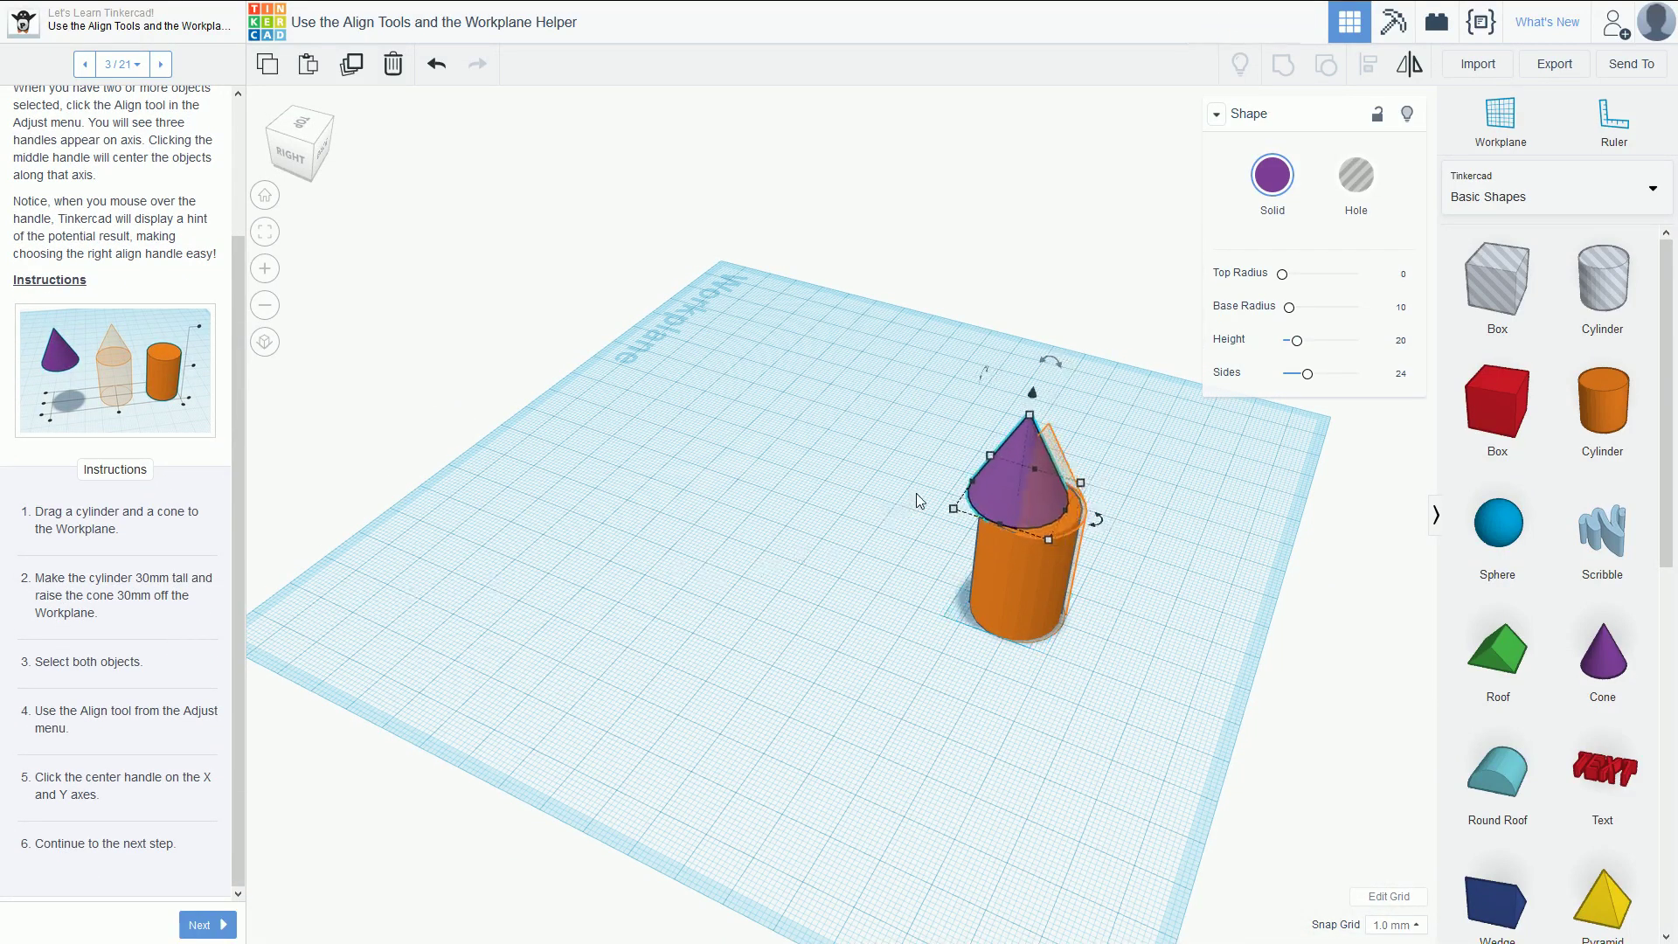
key(Right)
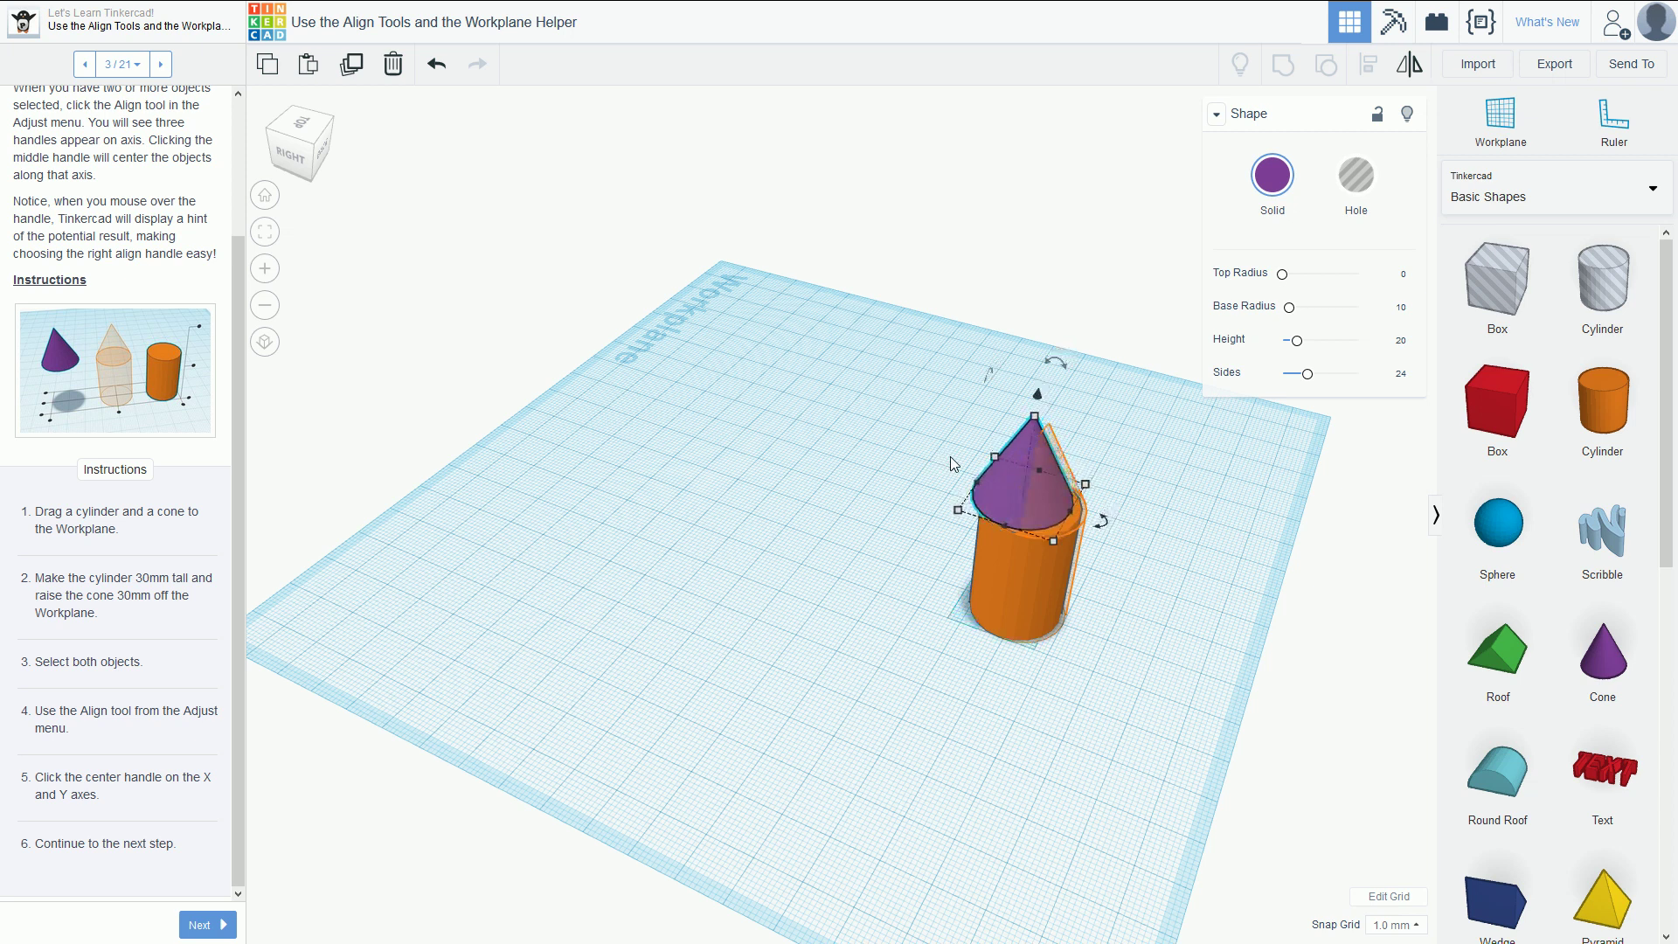
key(Left)
key(Left)
key(Left)
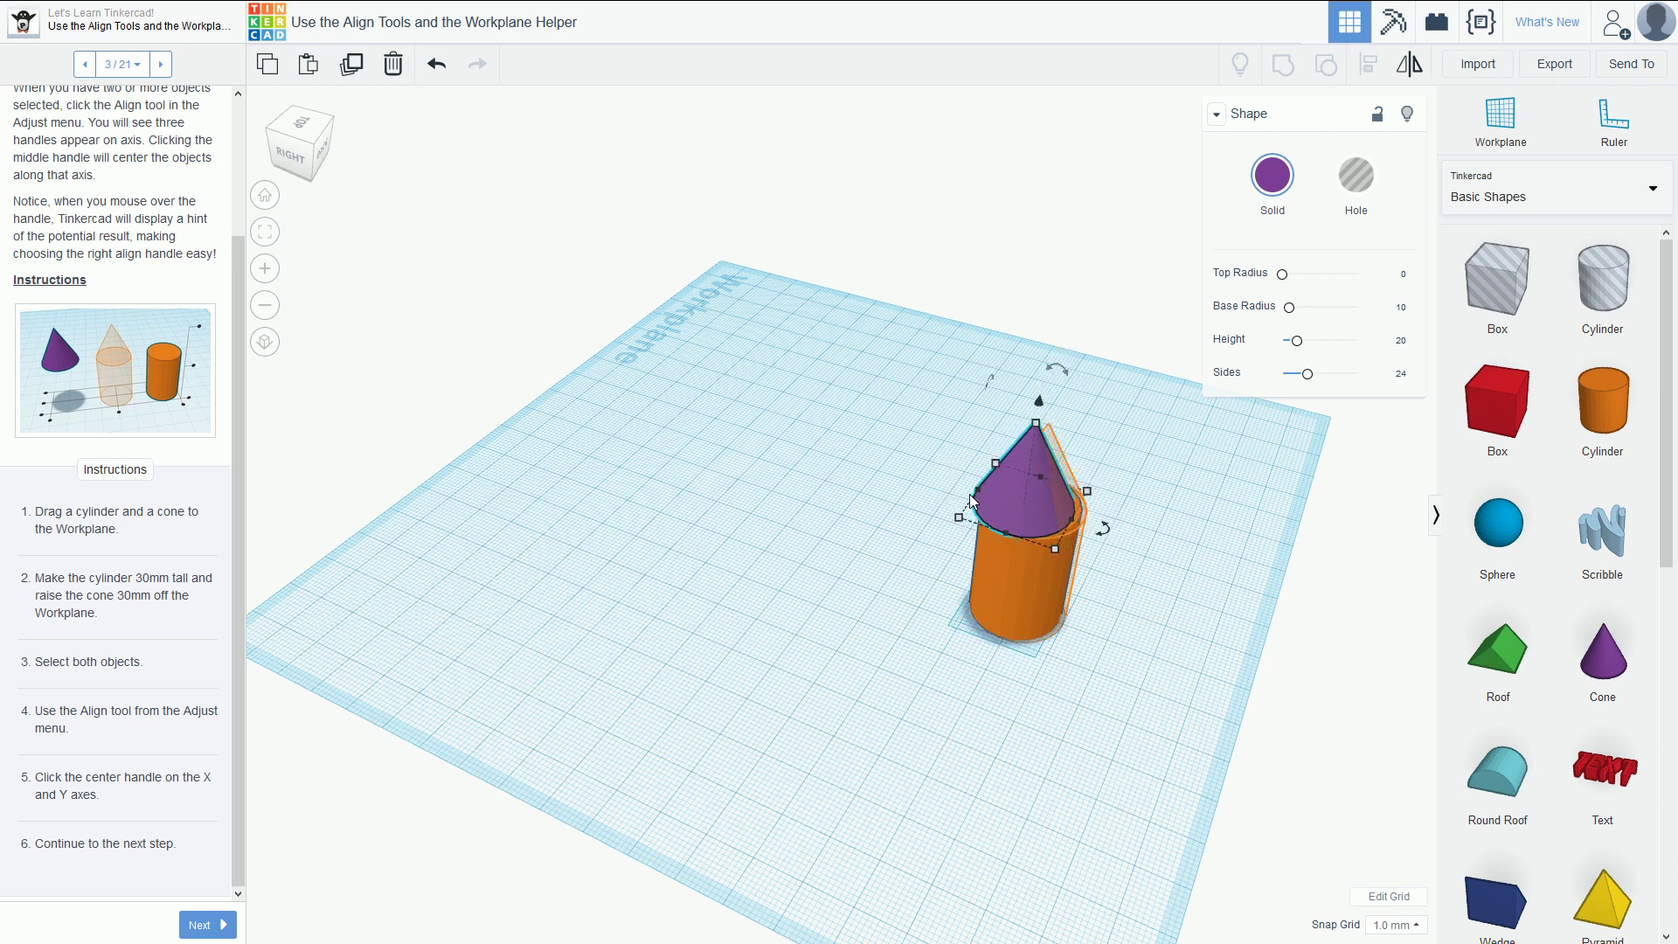
key(ctrl+Up)
- Center-align the cone and cylinder with the Align tool, then undo the alignment and the off-centre nudges
drag(896, 376, 1173, 674)
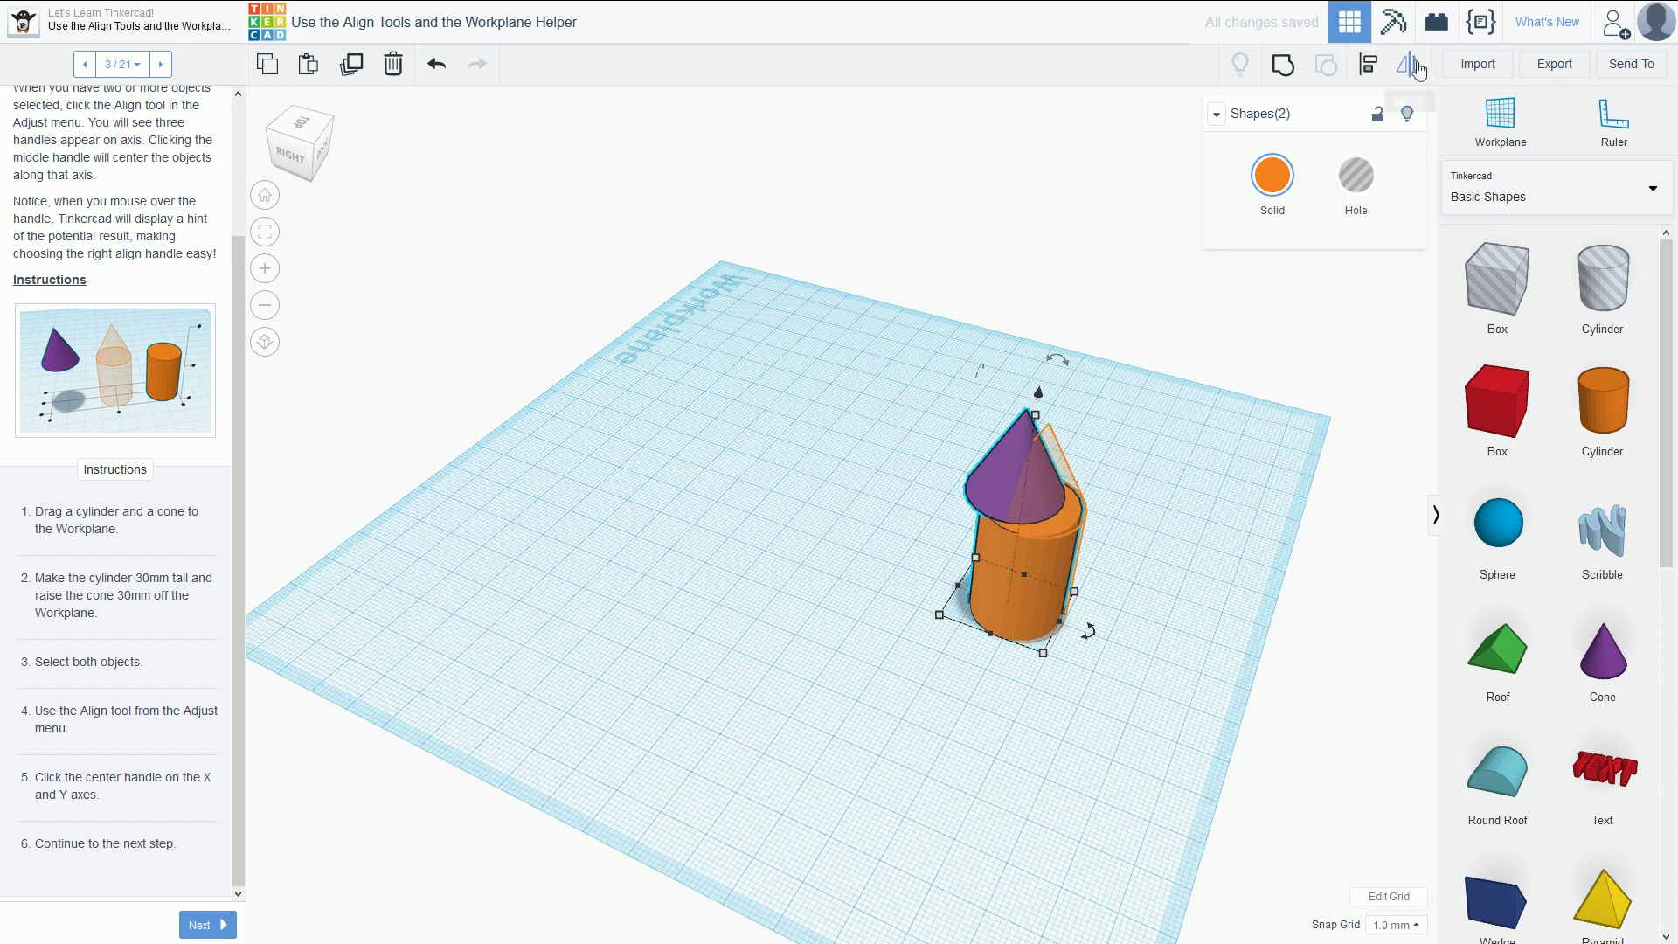
click(1372, 70)
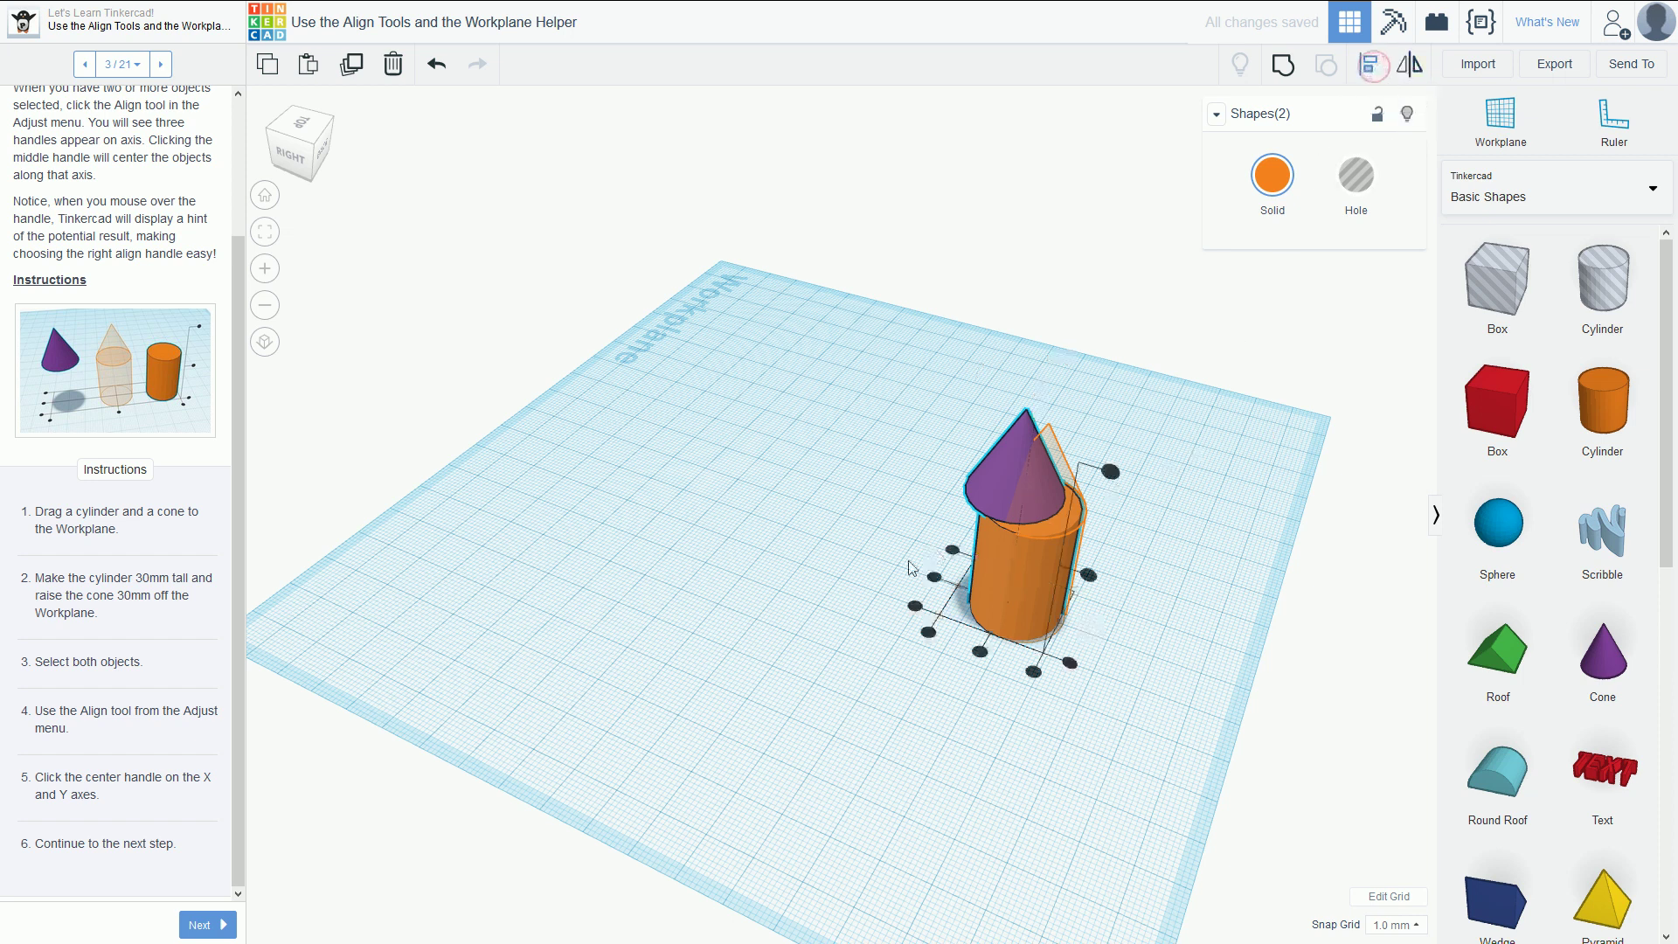
click(934, 578)
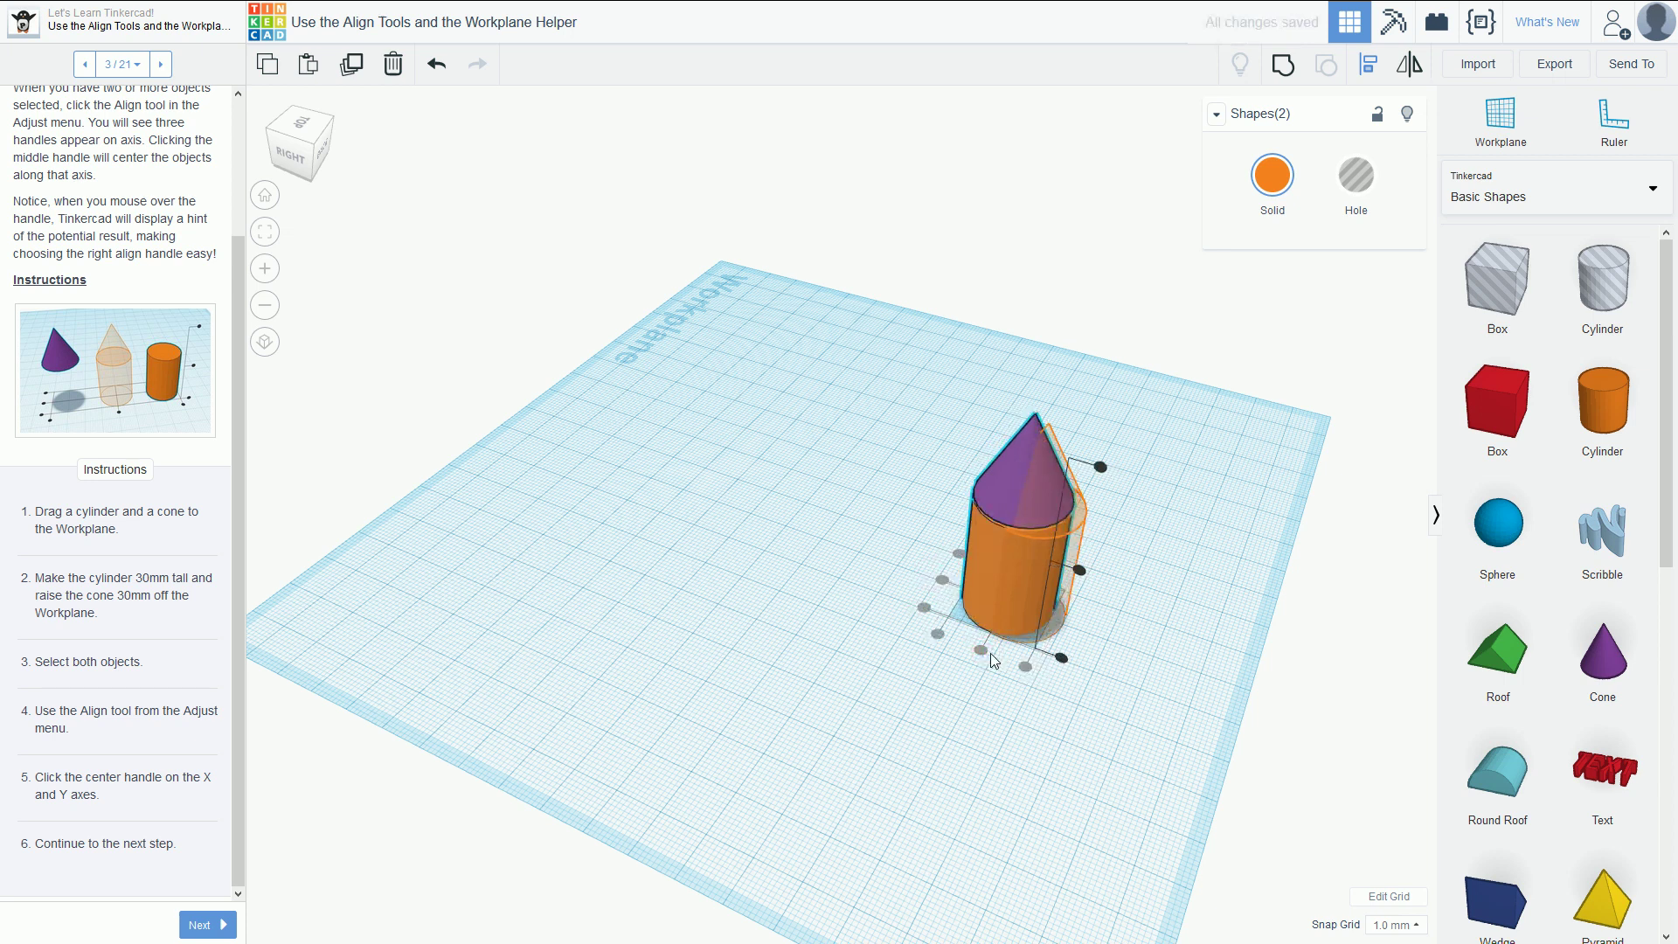
key(ctrl+z)
click(823, 713)
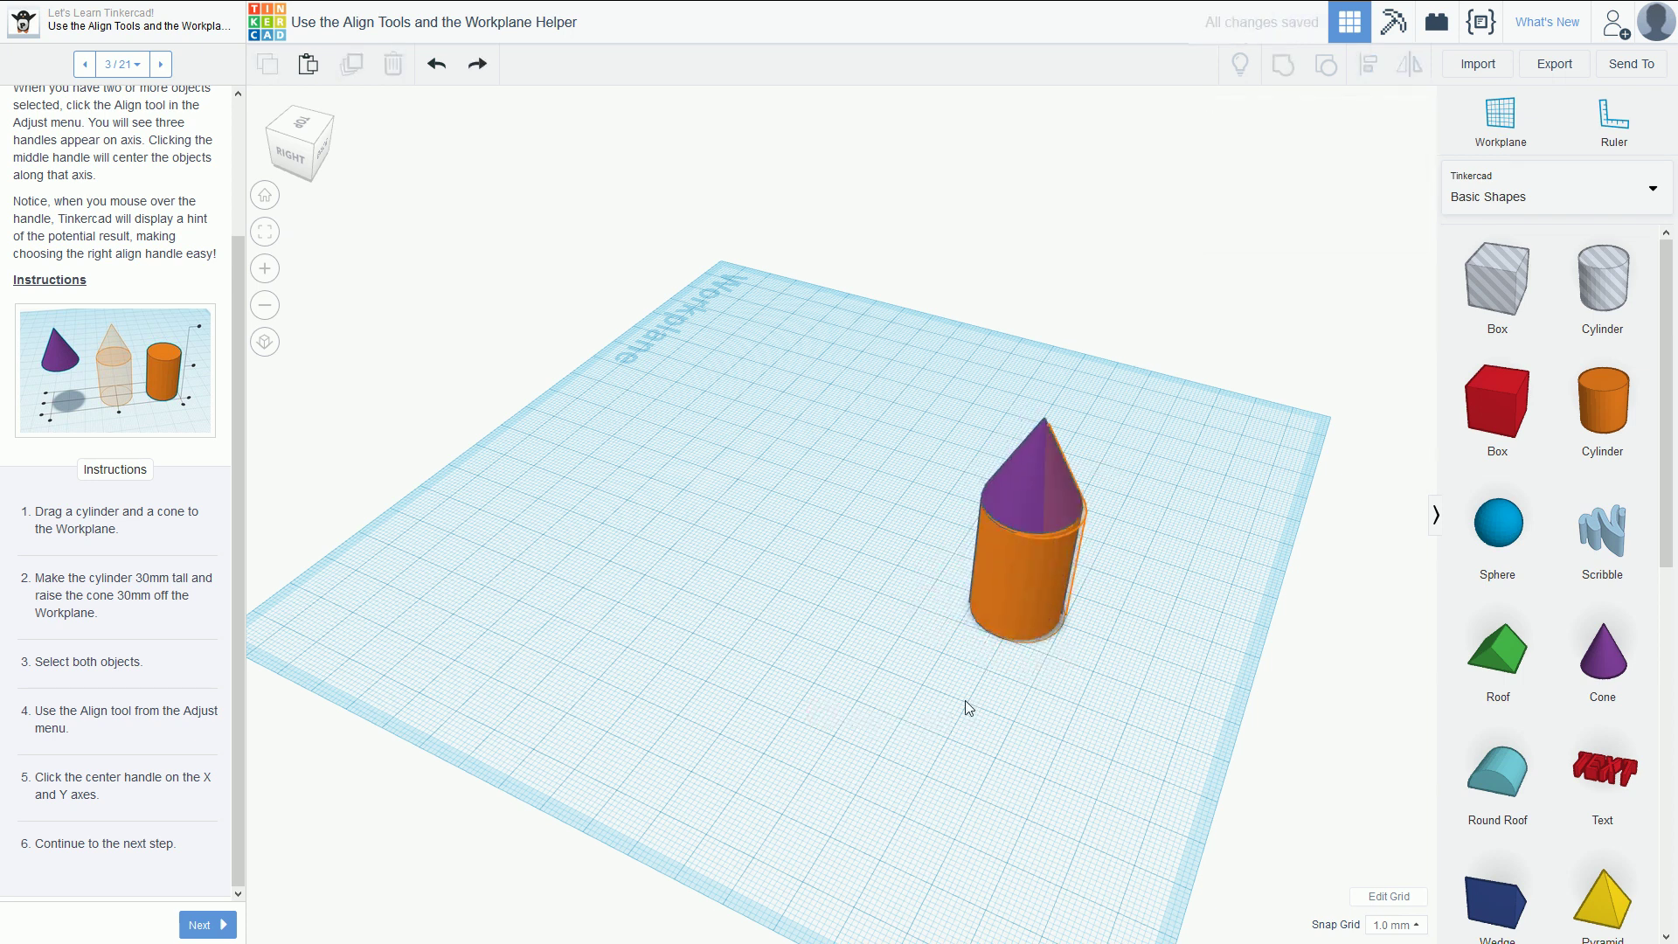
- Check the alignment of the cone and cylinder with the Align tool, and advance the lesson to Aligning to an Object (1 of 2)
drag(879, 280, 1162, 750)
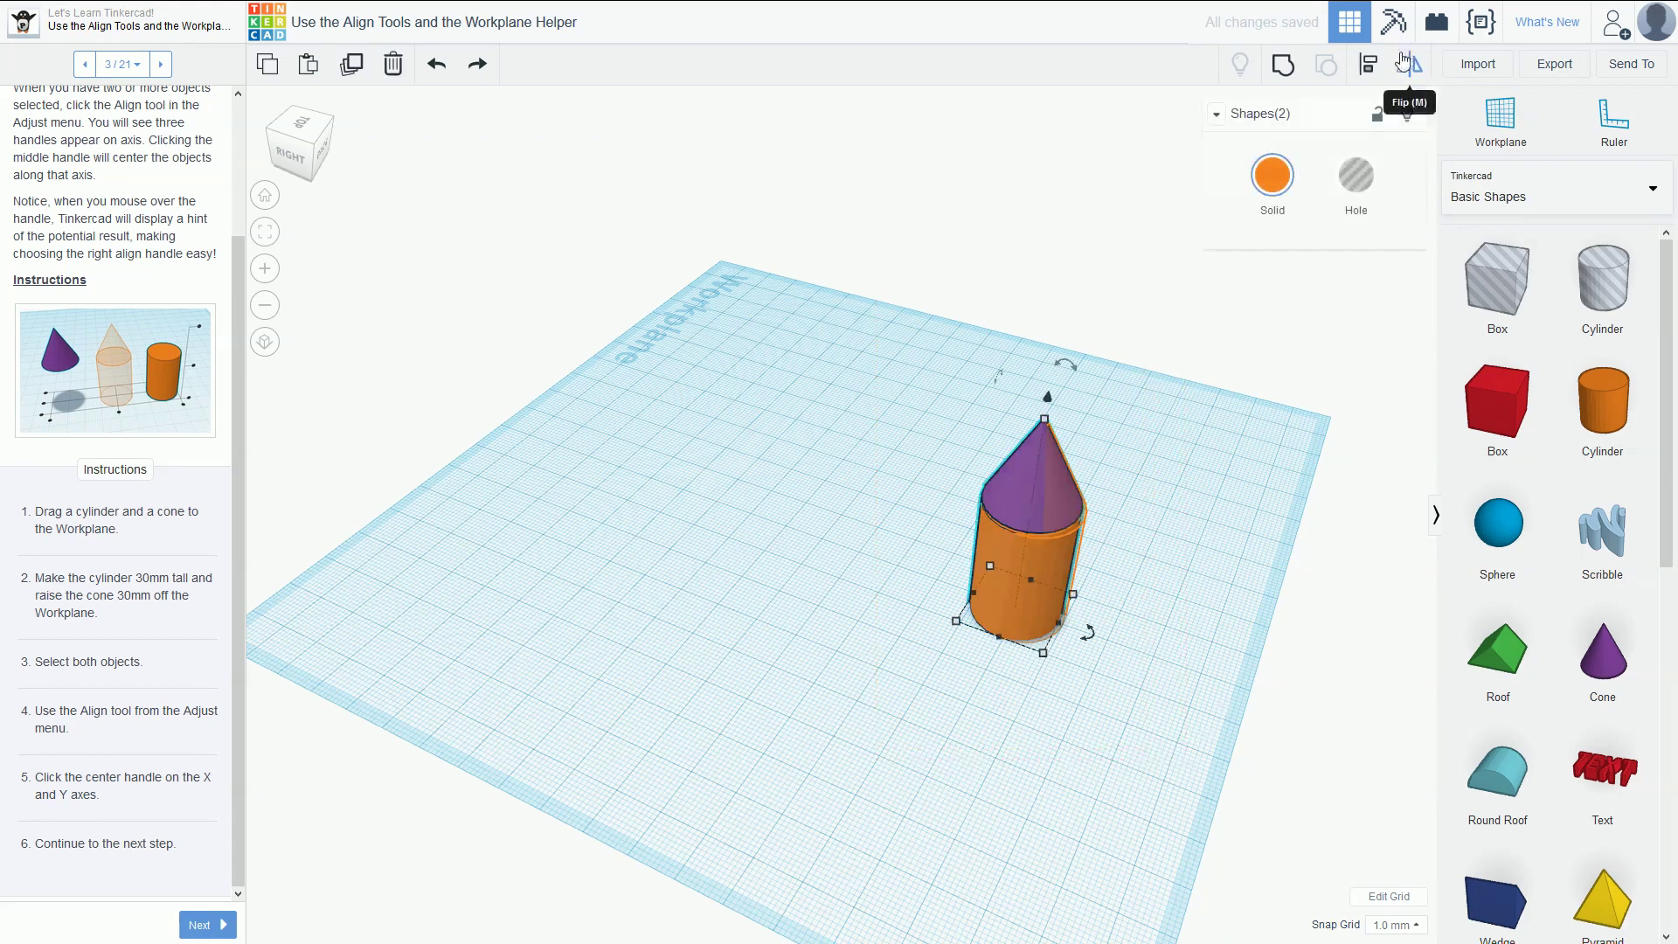
click(1368, 64)
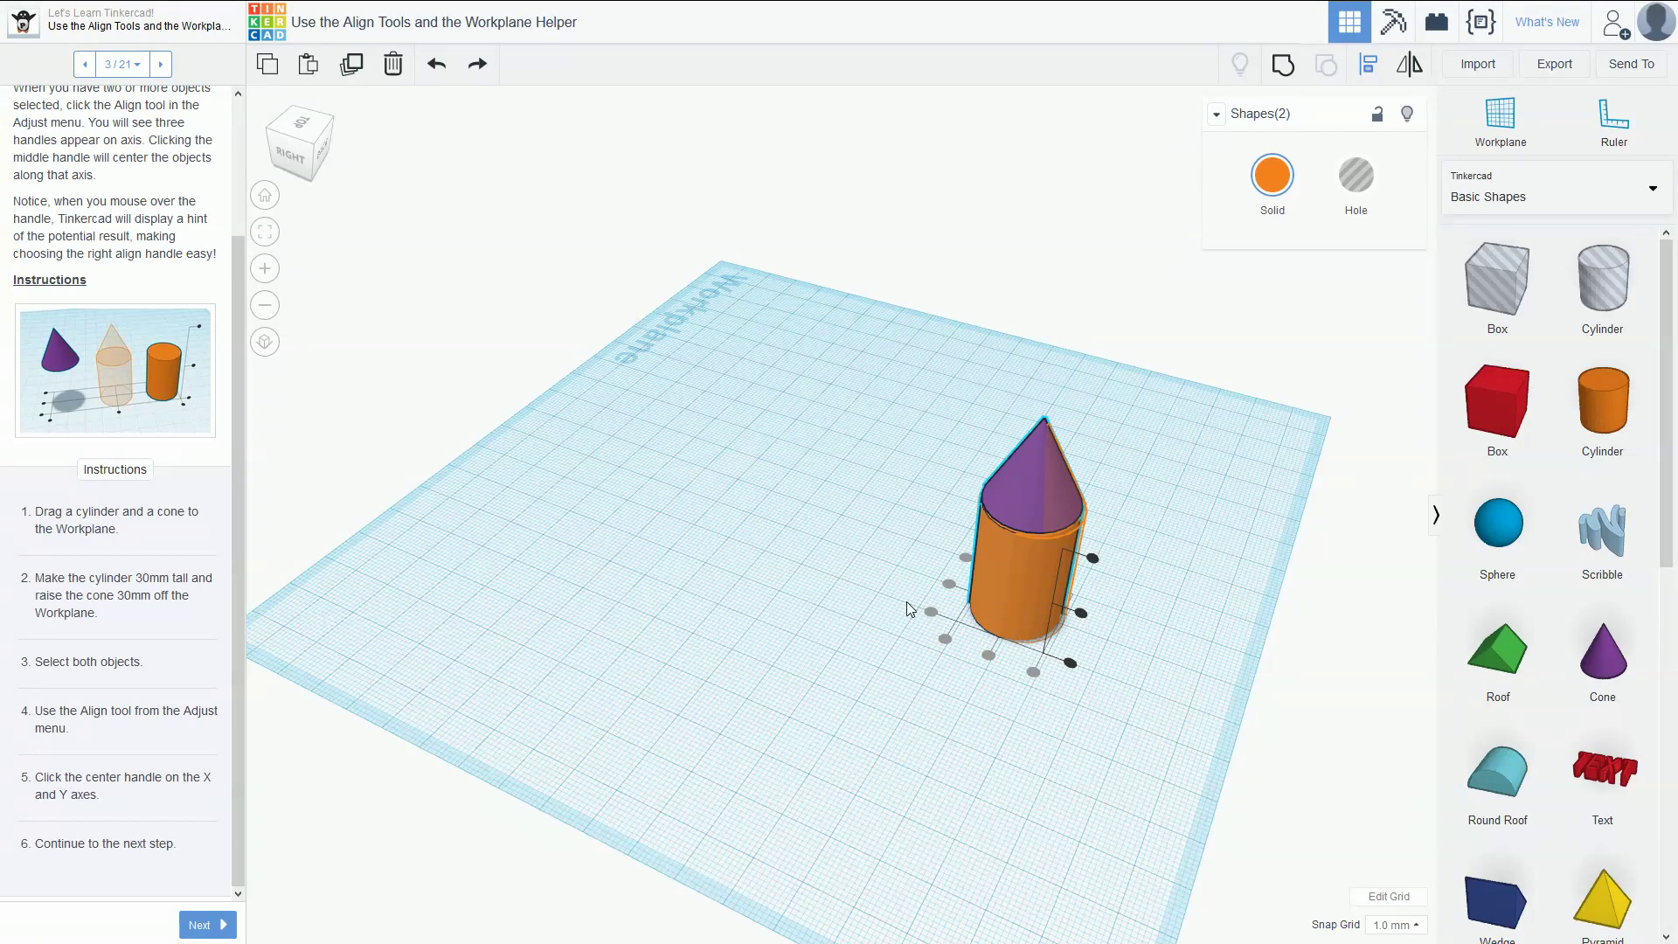
click(162, 65)
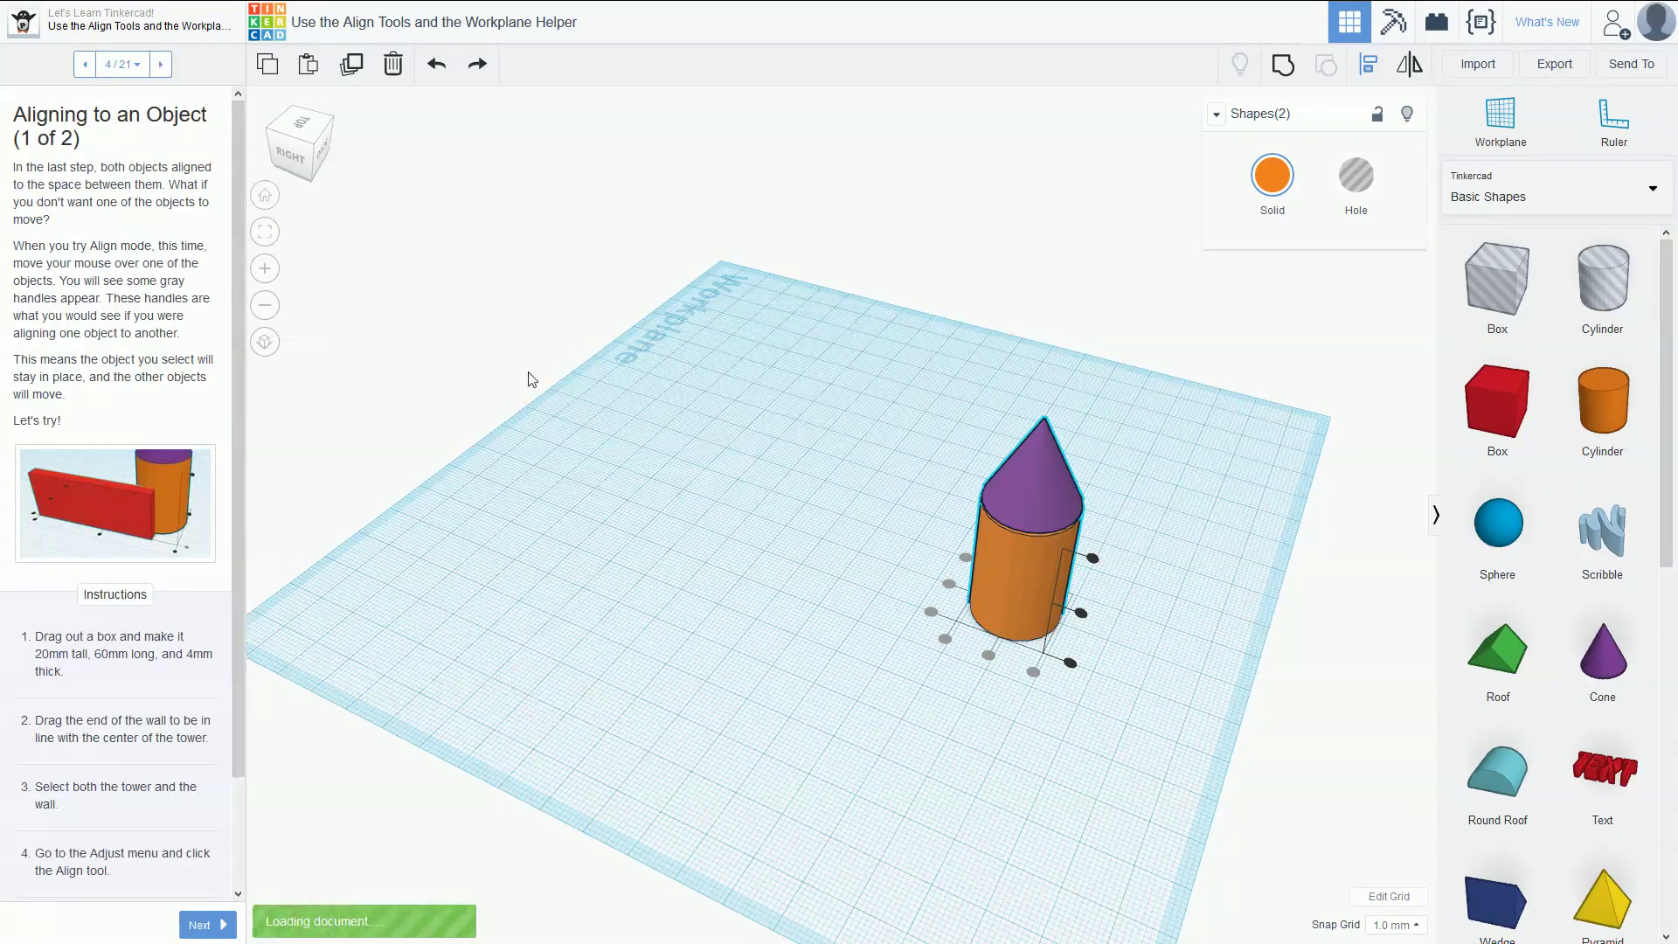
- Place a red box beside the tower and set its length to 60 mm and its width to 4 mm
right_drag(551, 391, 699, 356)
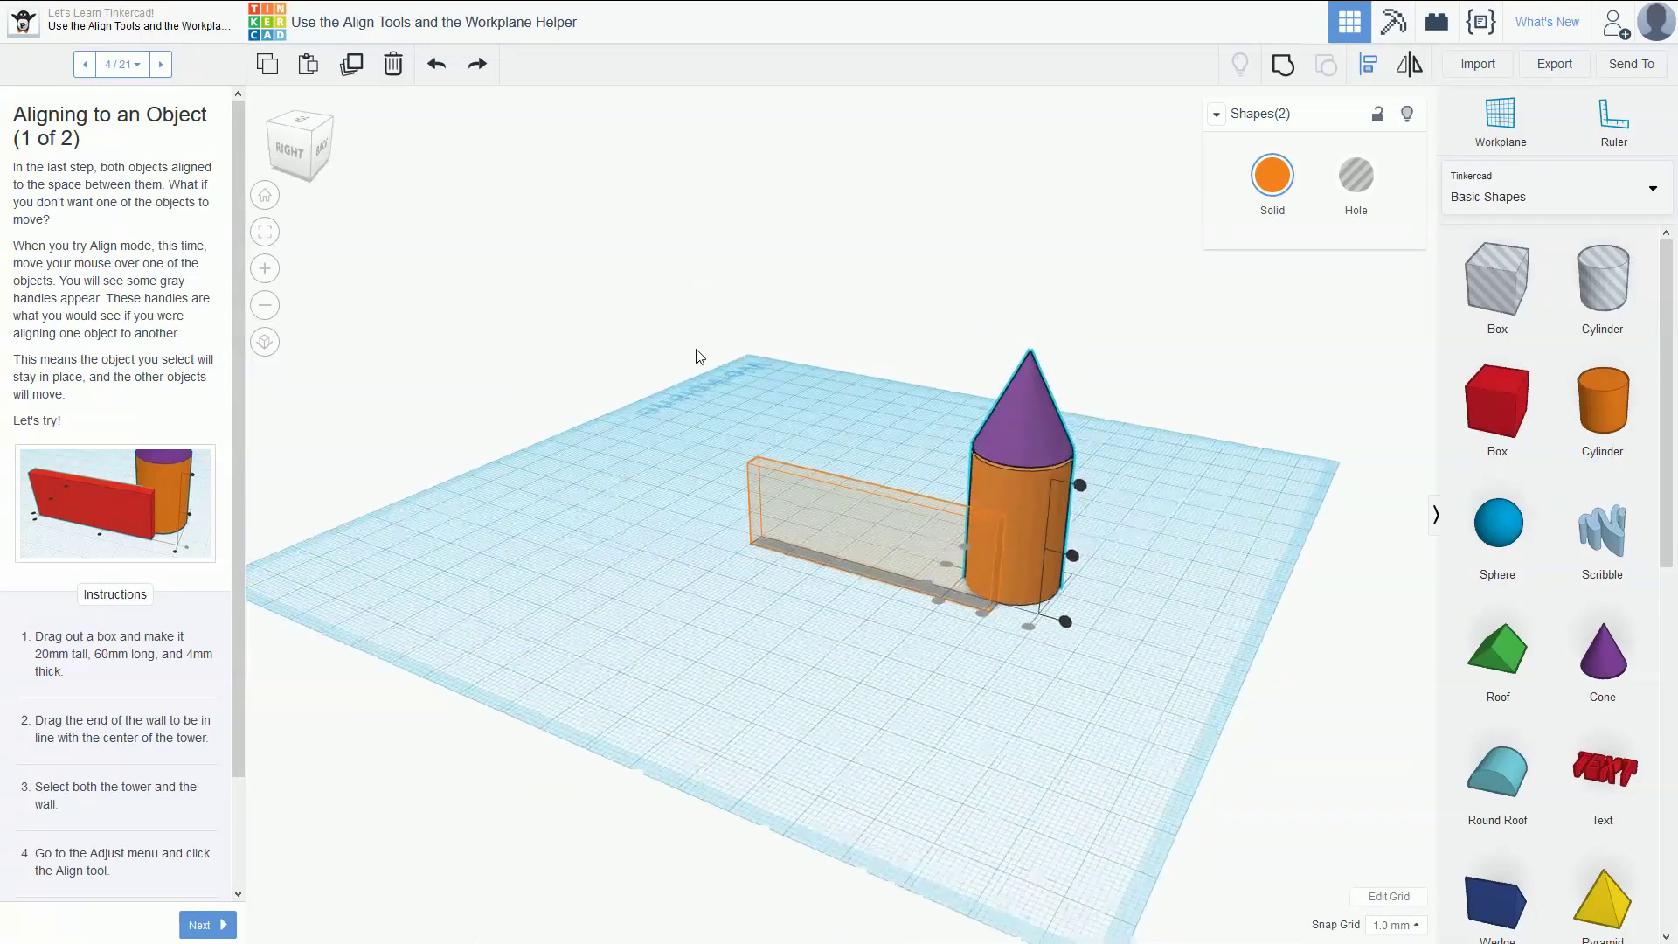
drag(1497, 402, 809, 595)
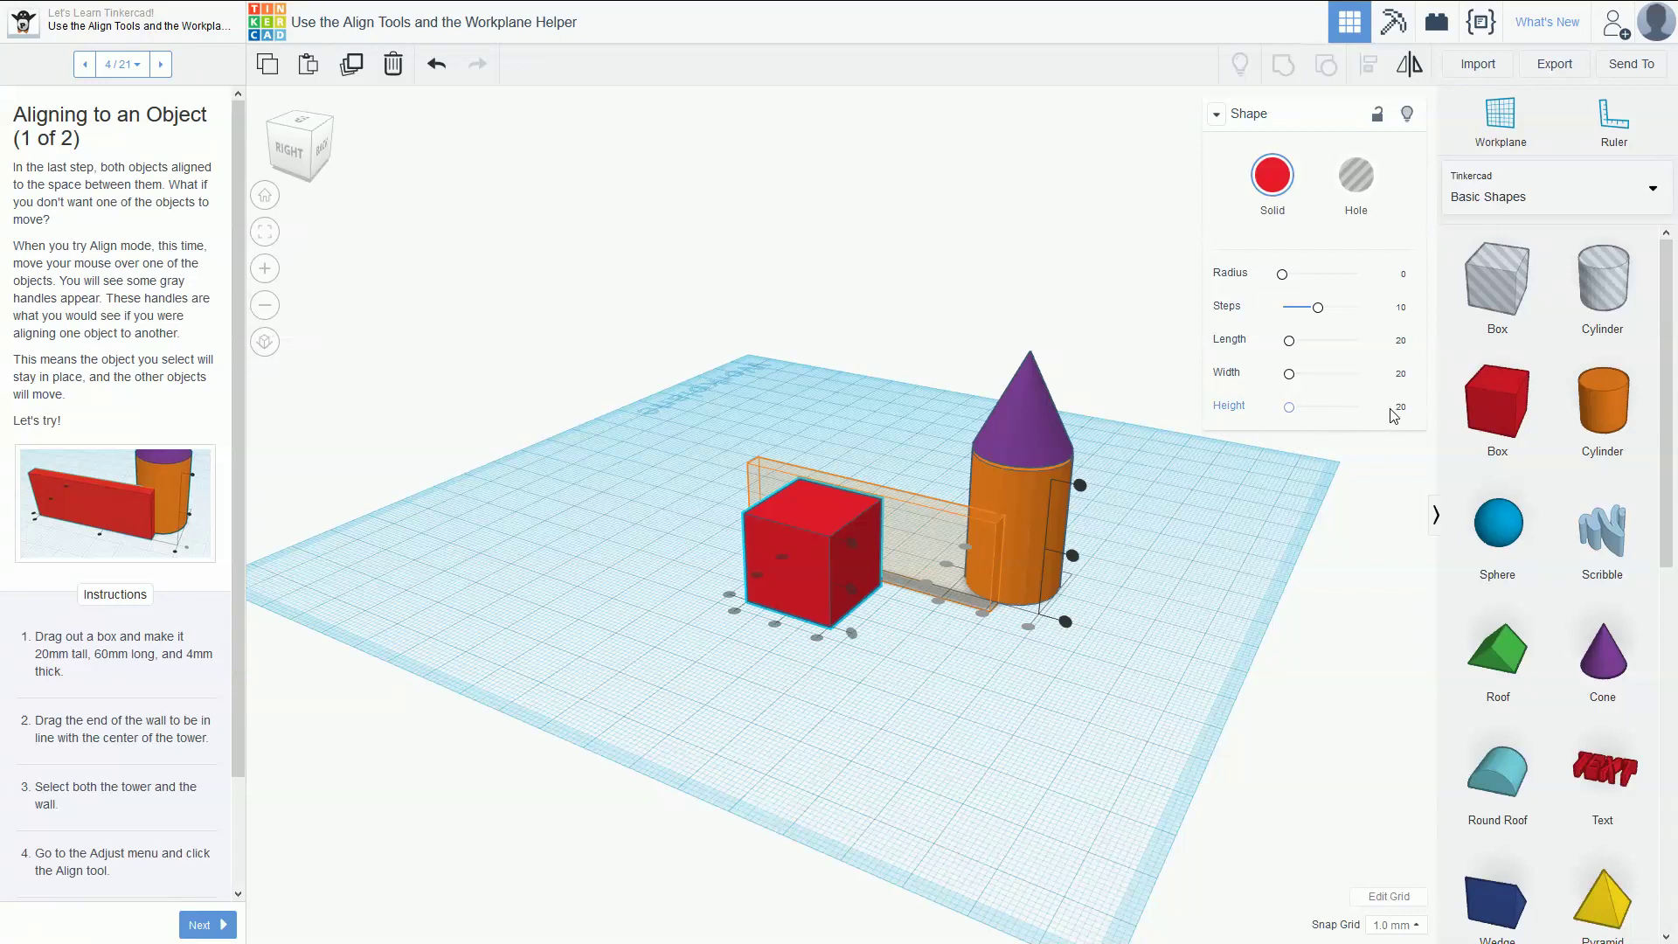
click(1391, 339)
text(60)
key(Return)
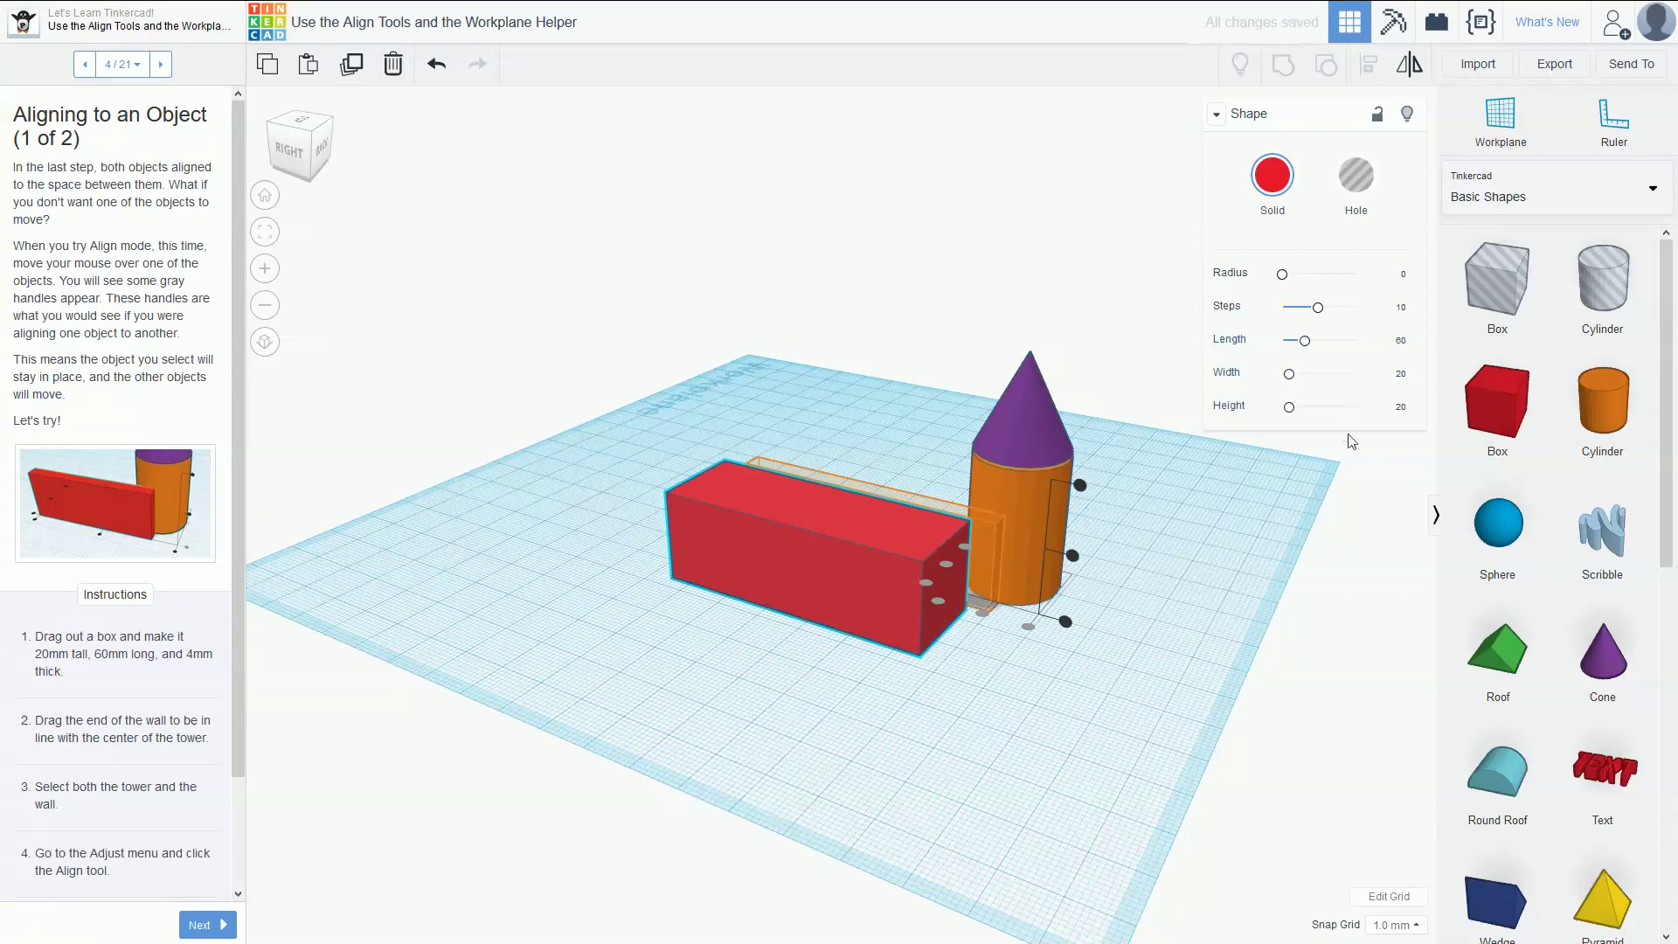
click(1403, 374)
text(4)
key(Return)
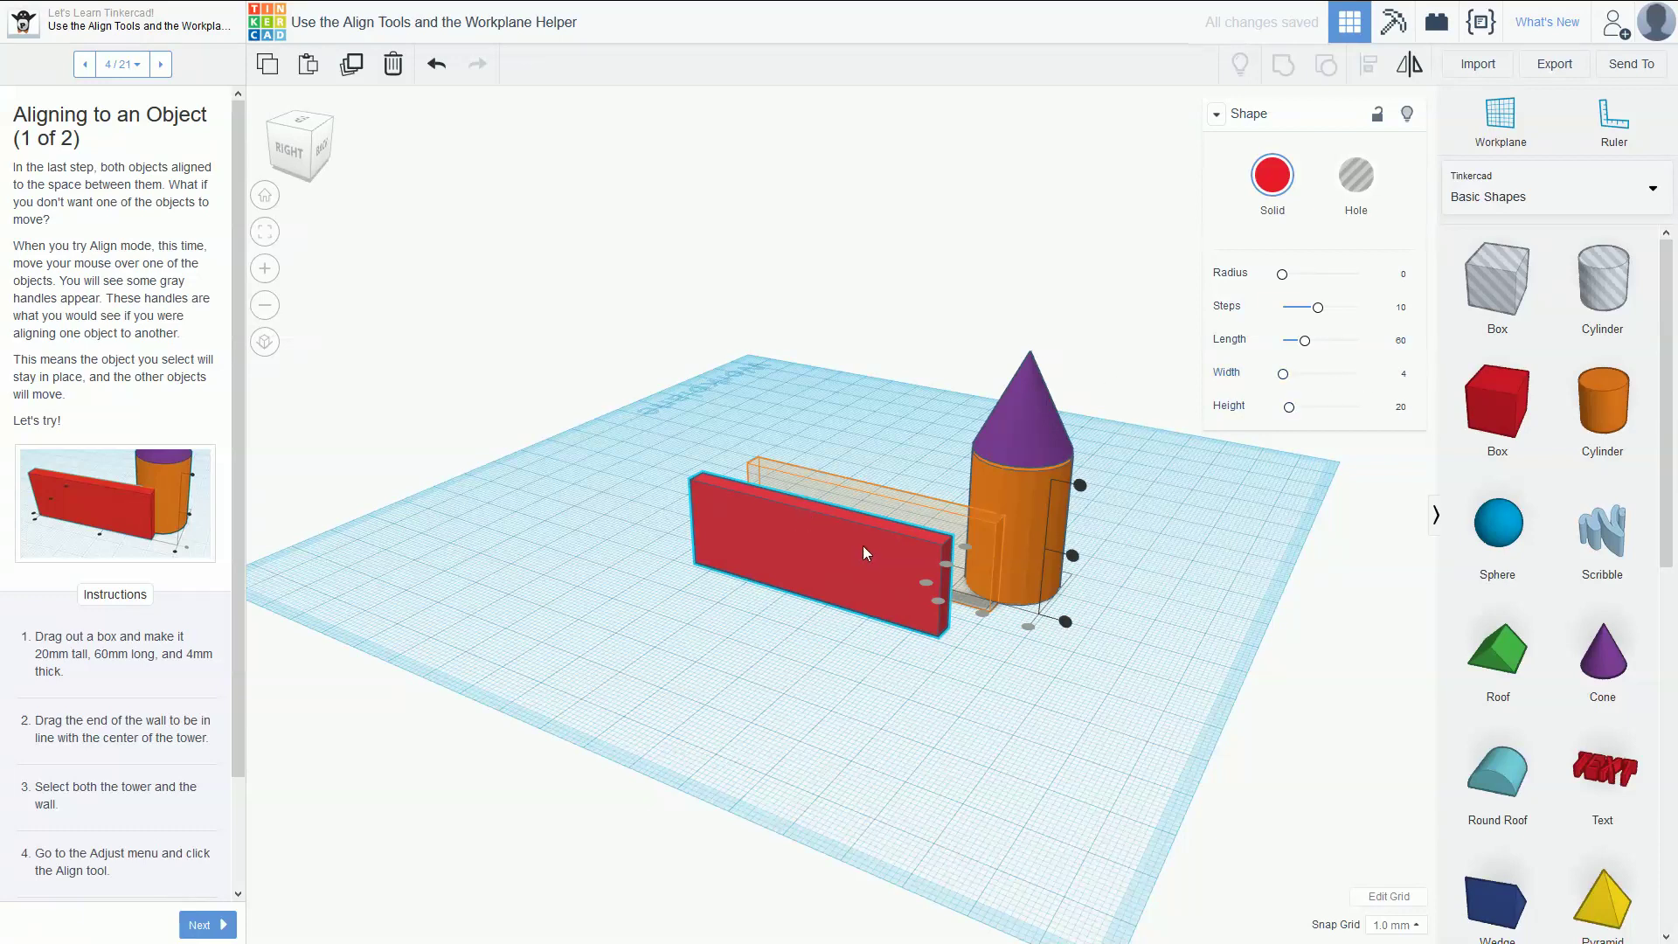
- Move the red wall onto the guide outline so its end is in line with the centre of the tower
click(860, 685)
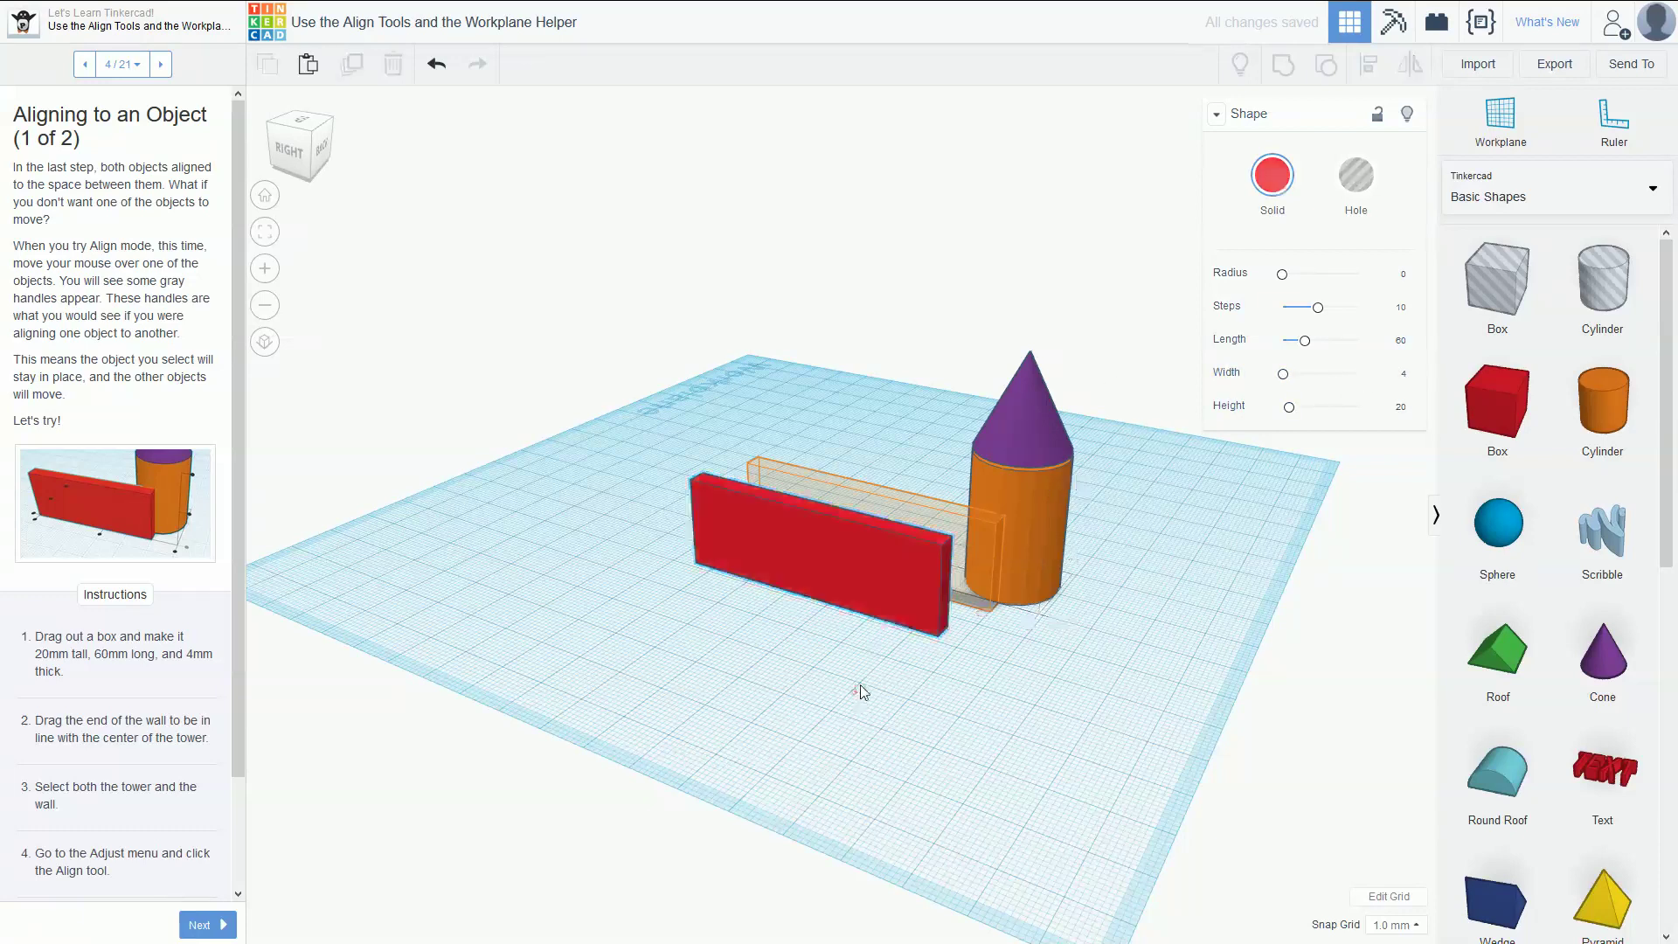
drag(868, 591, 924, 565)
right_drag(1033, 658, 884, 685)
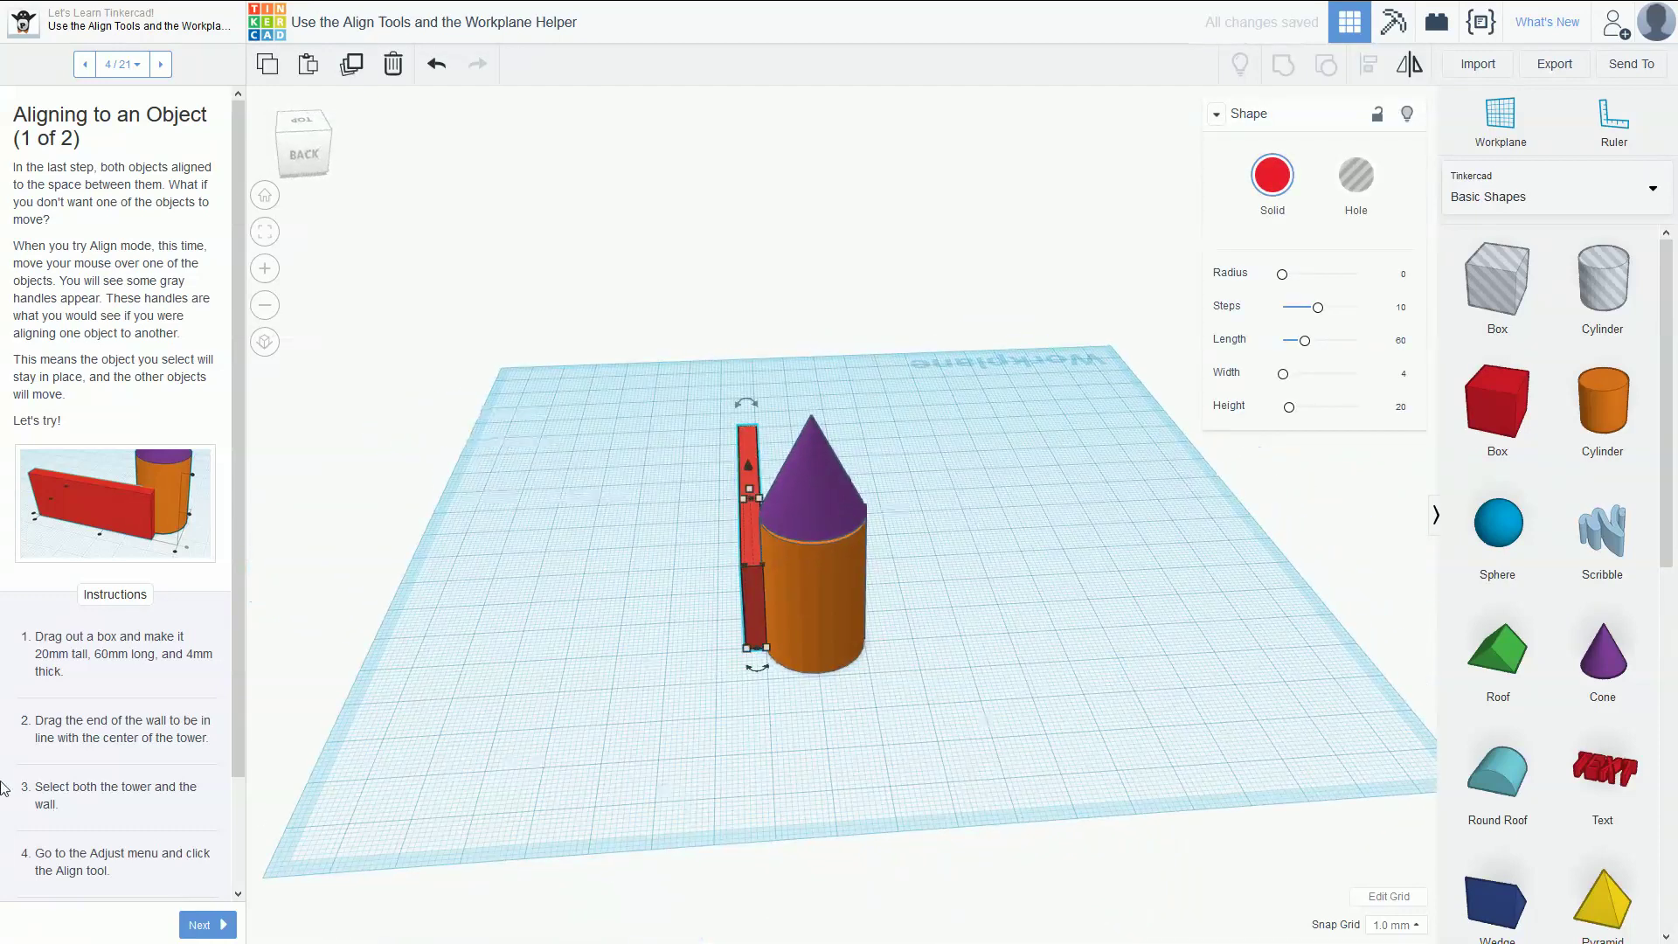
scroll(153, 720, down, 3)
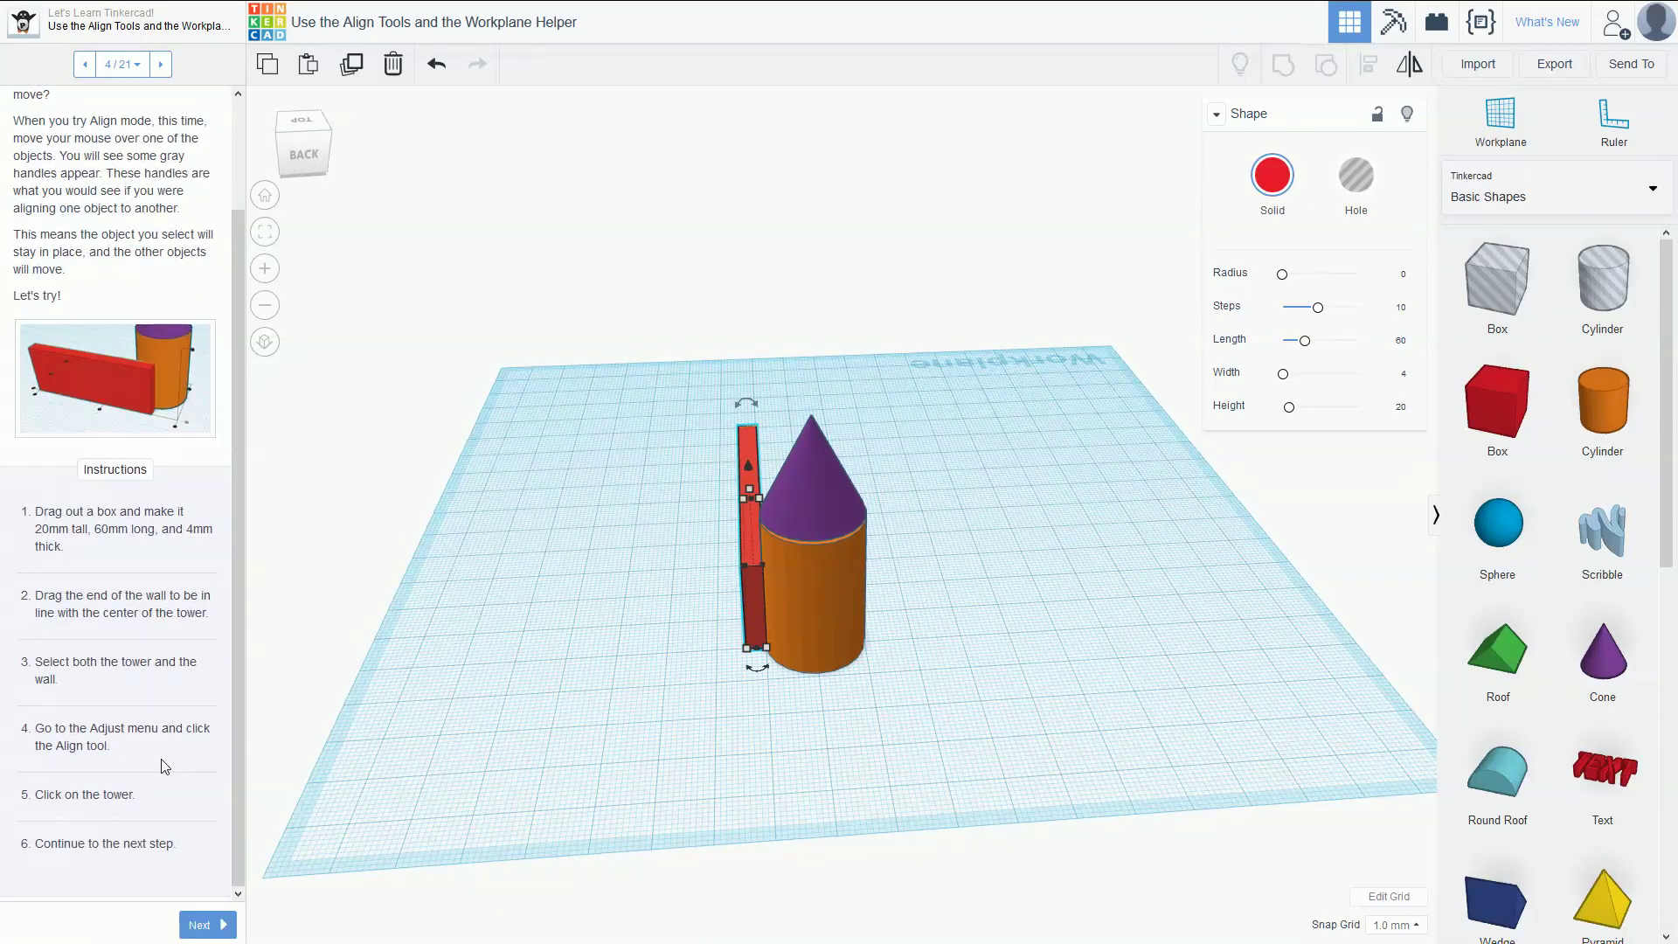
right_drag(706, 611, 659, 663)
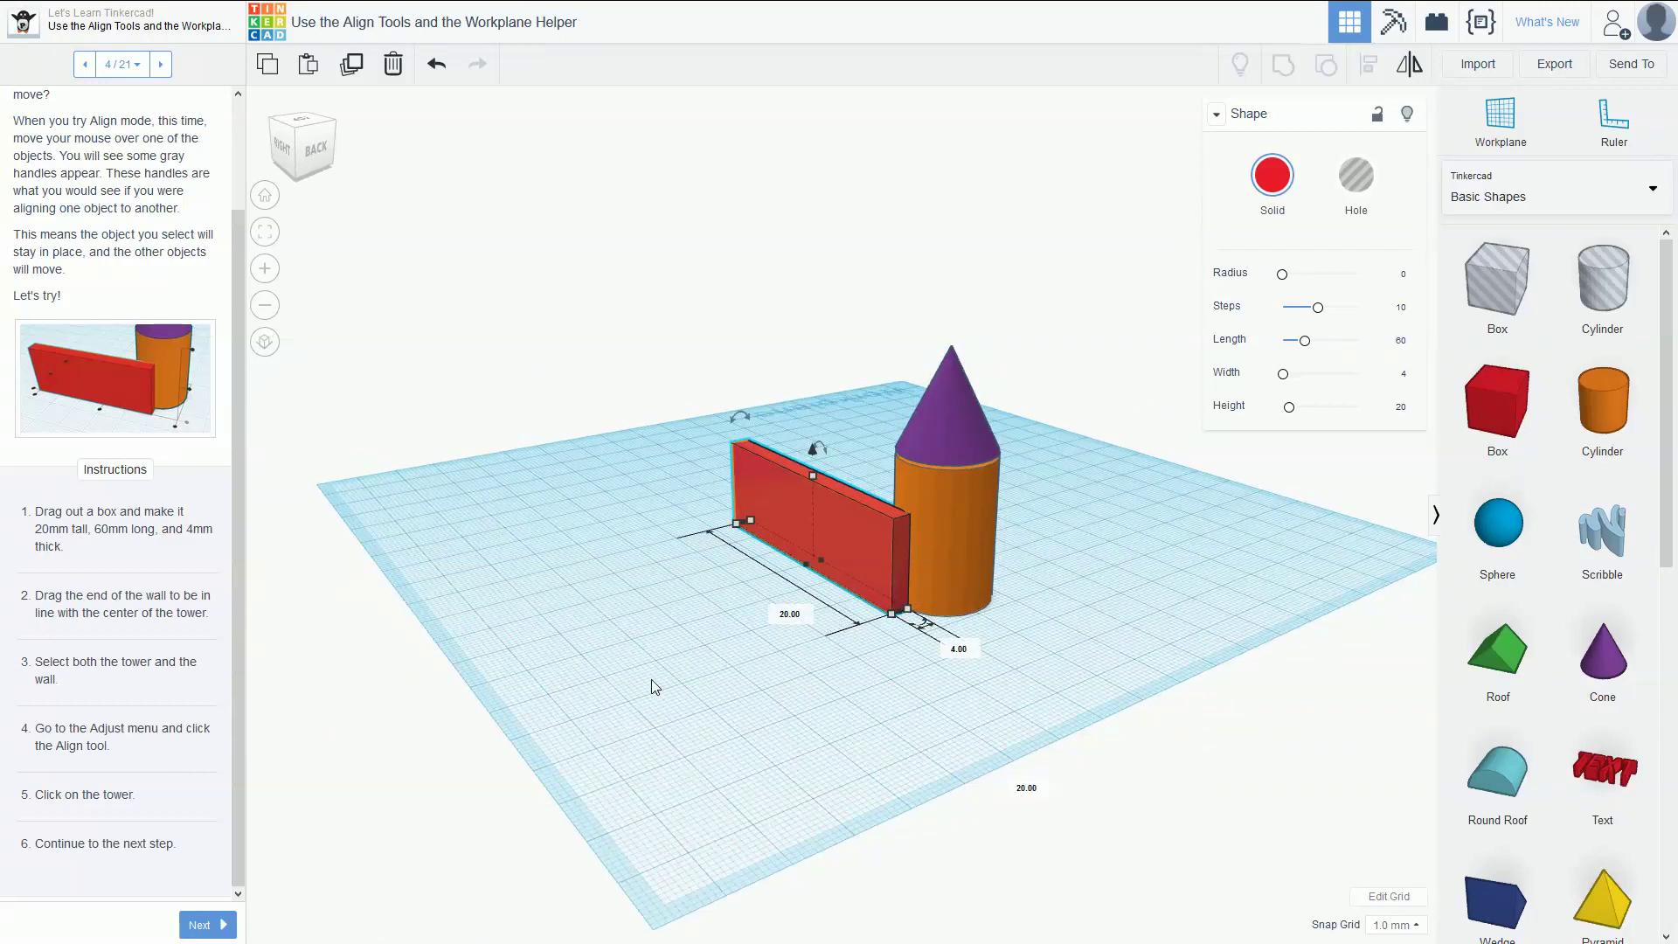
- Select the wall and both tower shapes and try aligning them with the Align tool against a single reference object
drag(1140, 317, 652, 697)
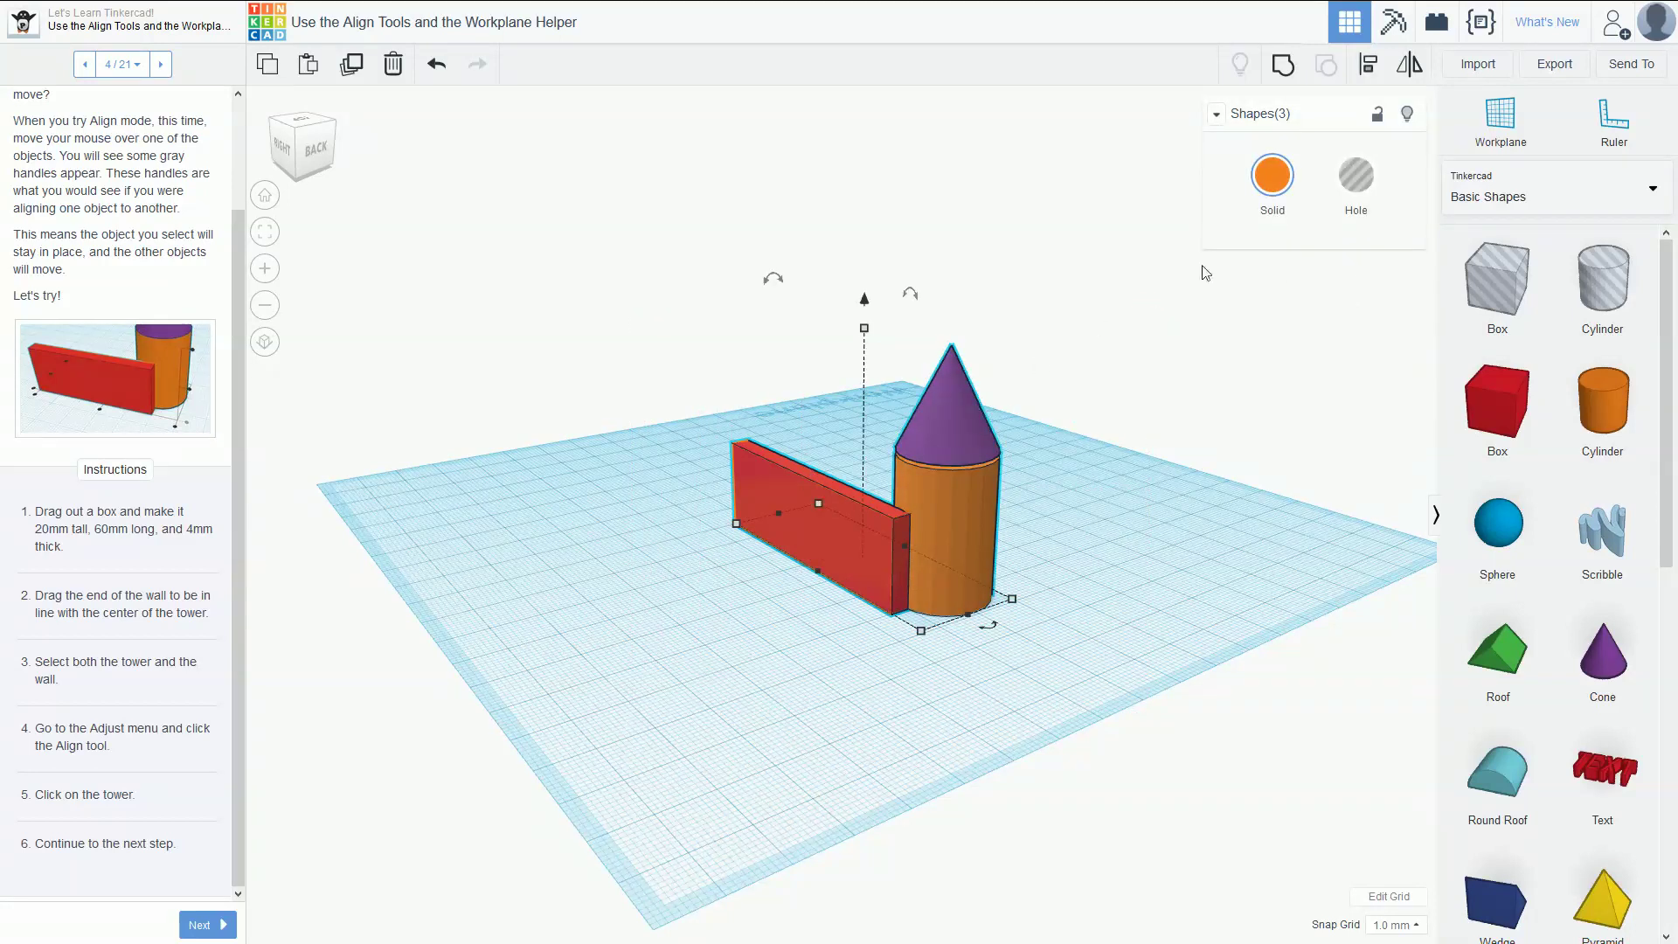
click(1370, 64)
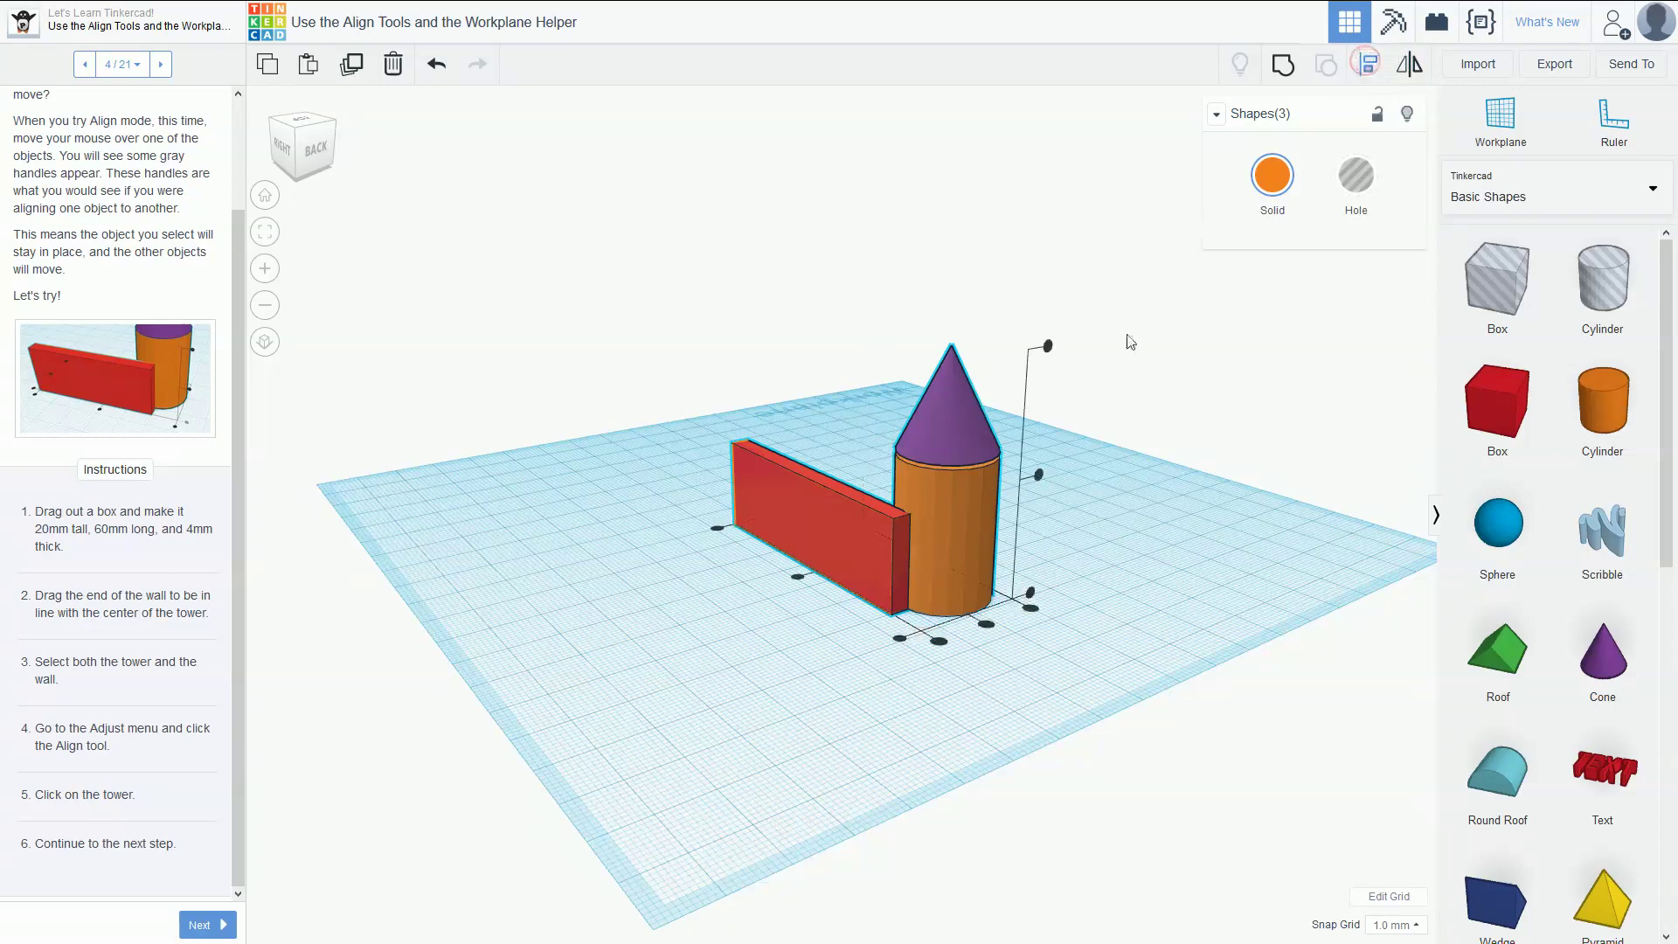
click(977, 551)
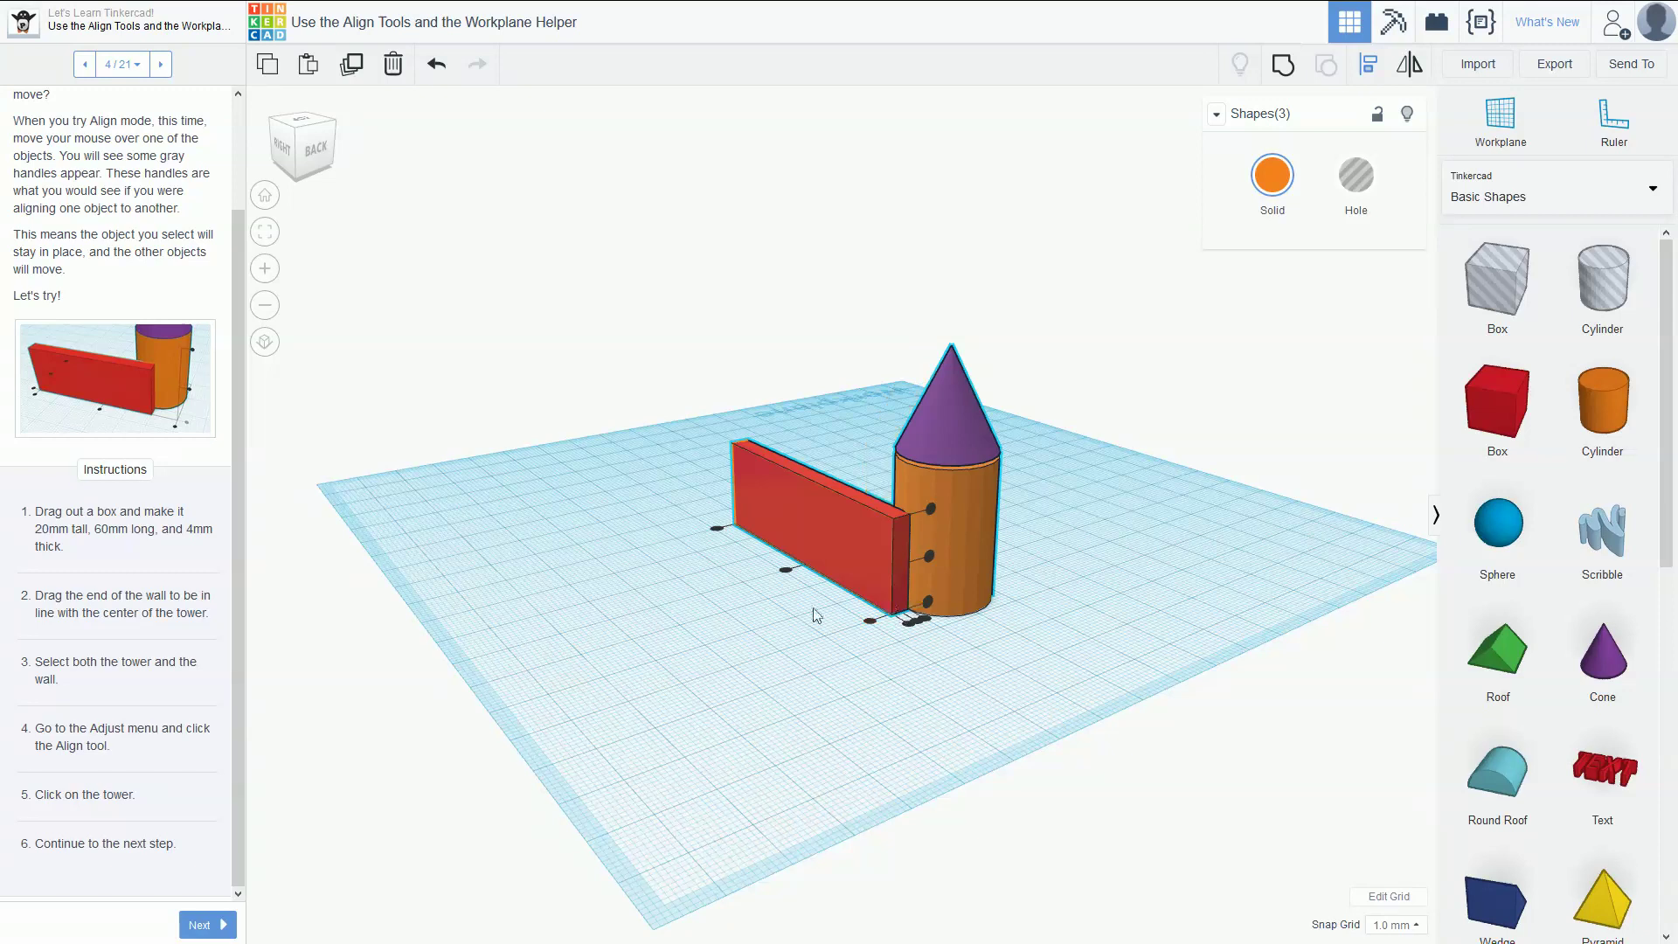
click(869, 621)
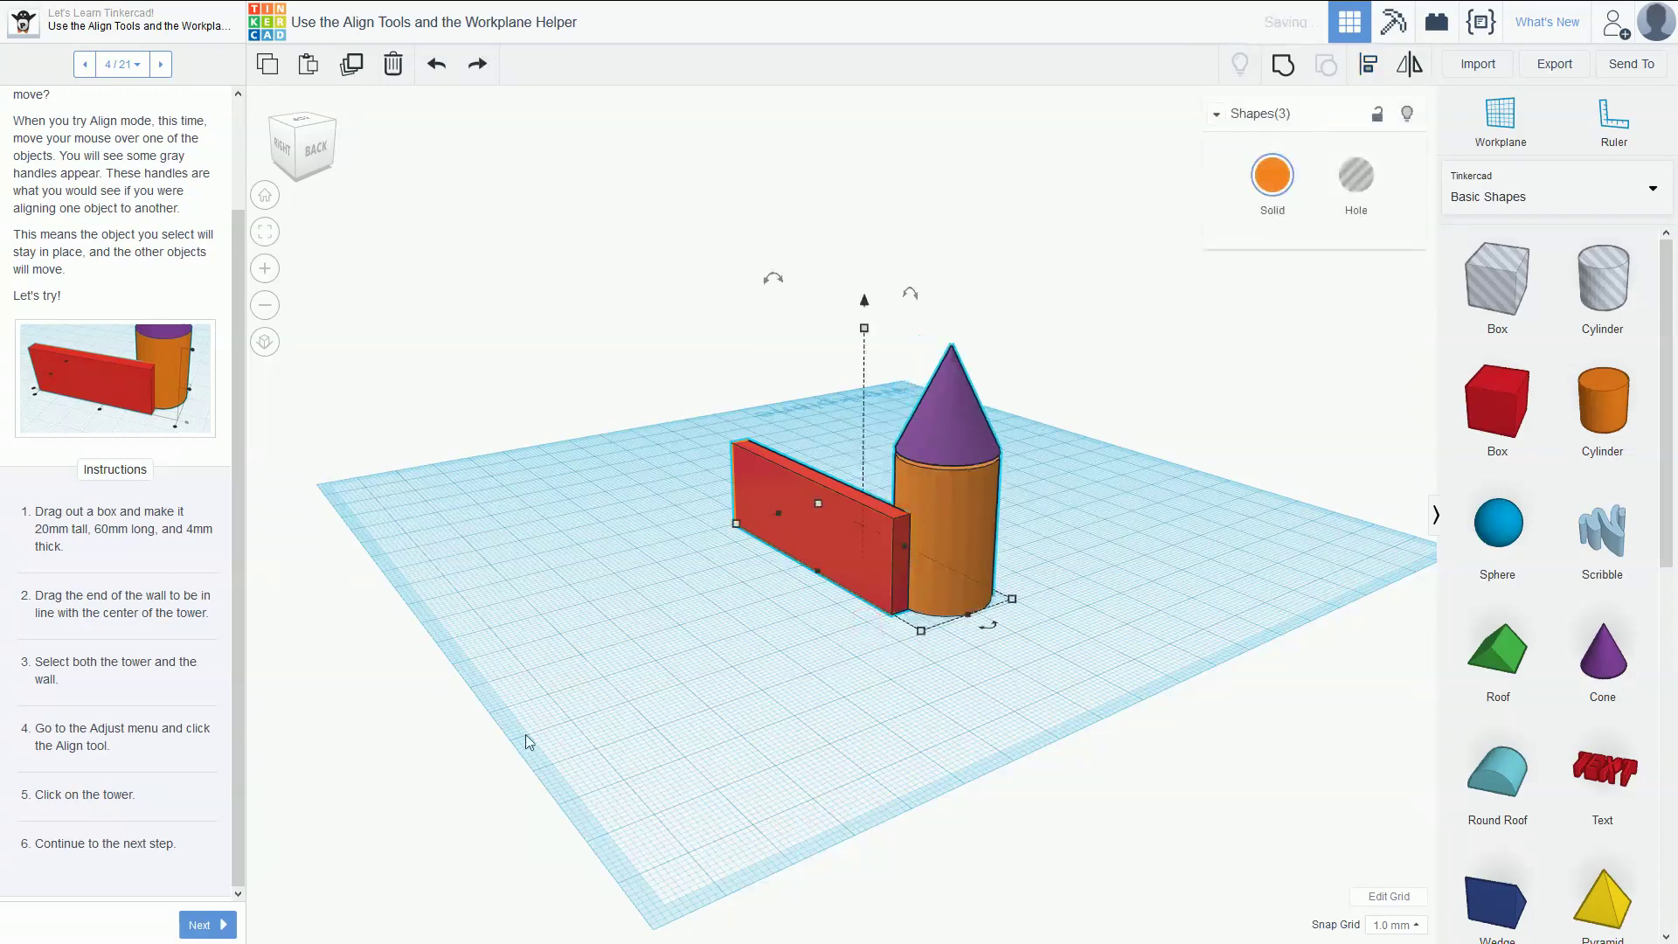
- Align the wall flush with the tower's nearest edge as in Aligning to an Object (2 of 2), and advance the lesson to A Tangent on Tangents
click(159, 64)
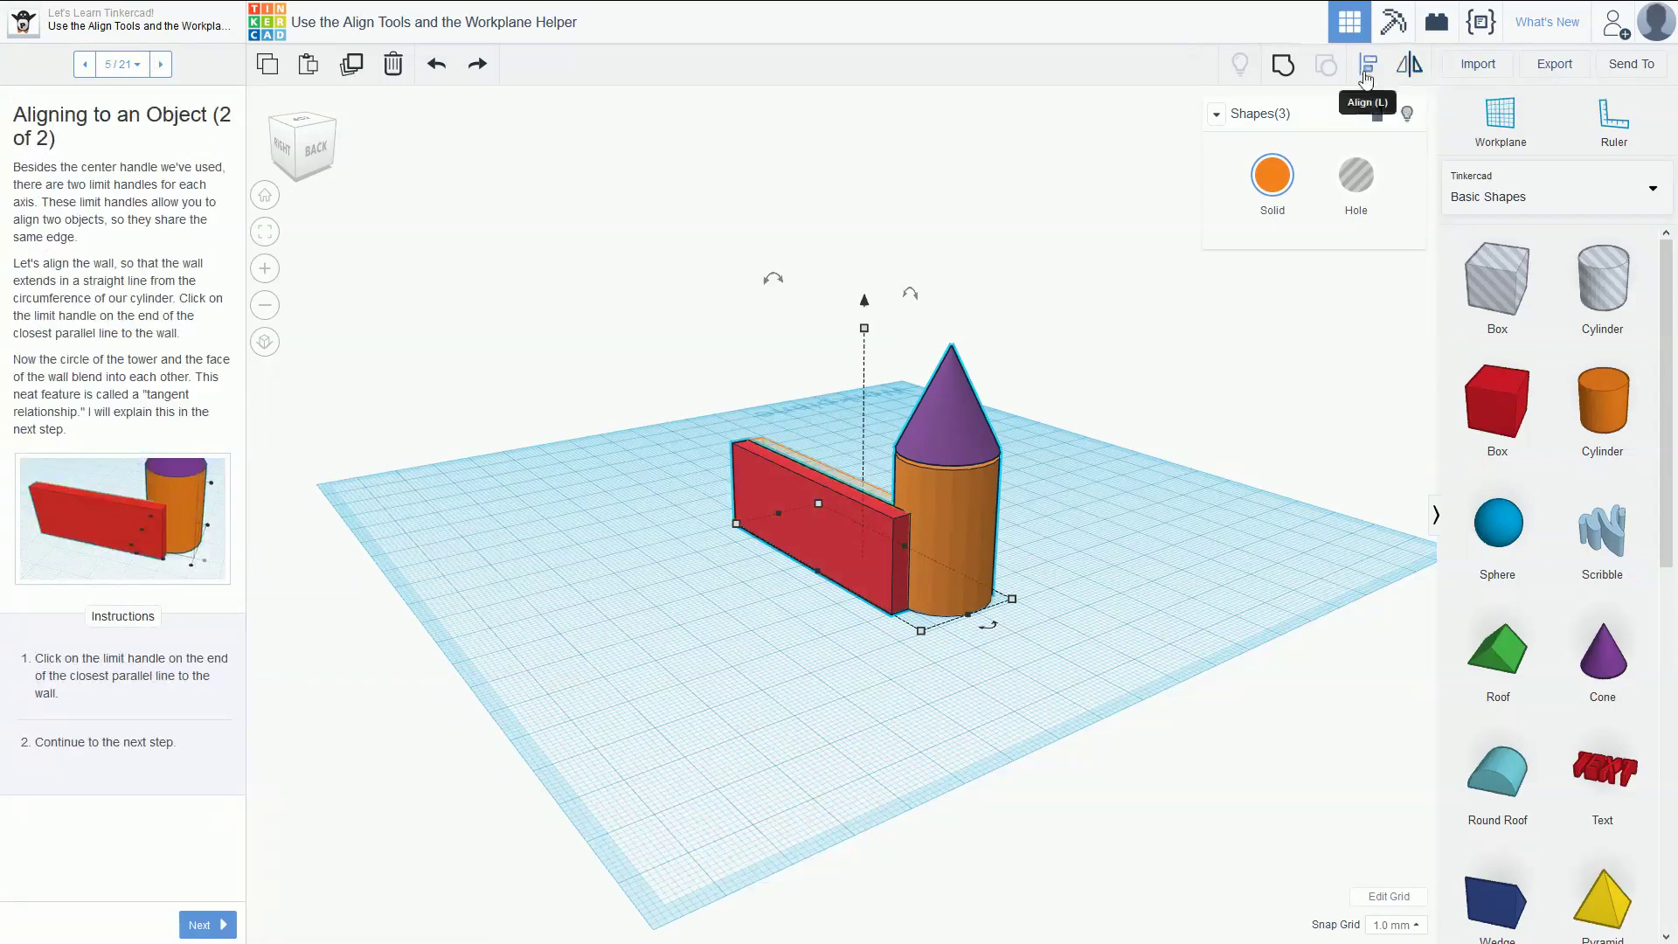
click(1127, 535)
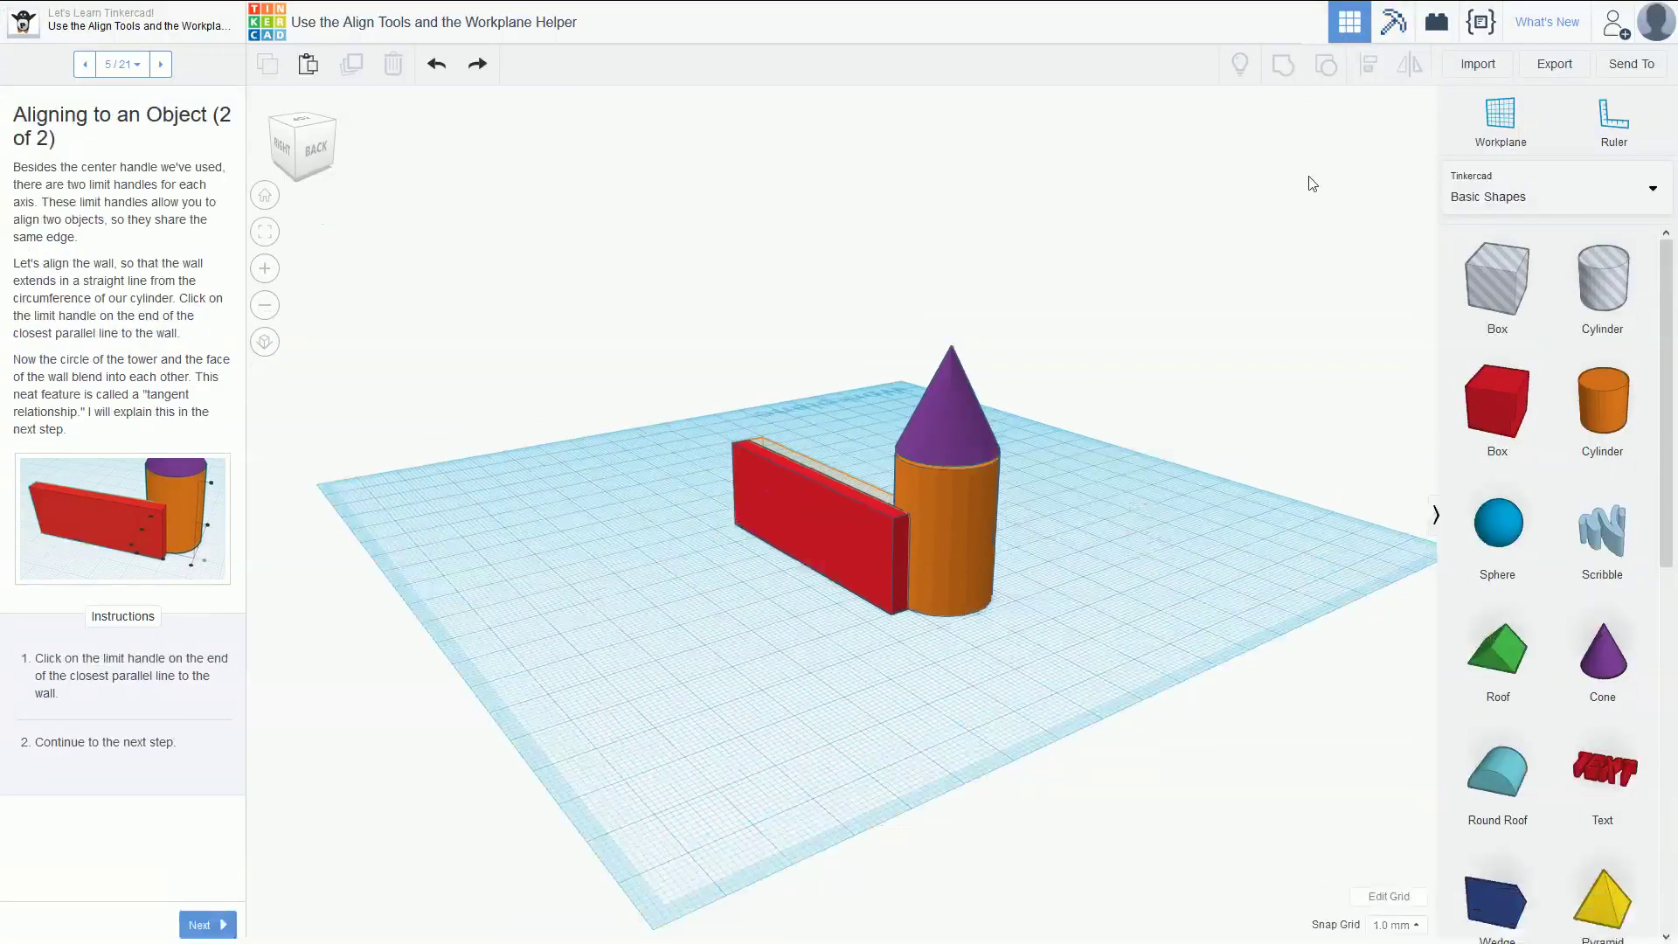
drag(1118, 320, 787, 629)
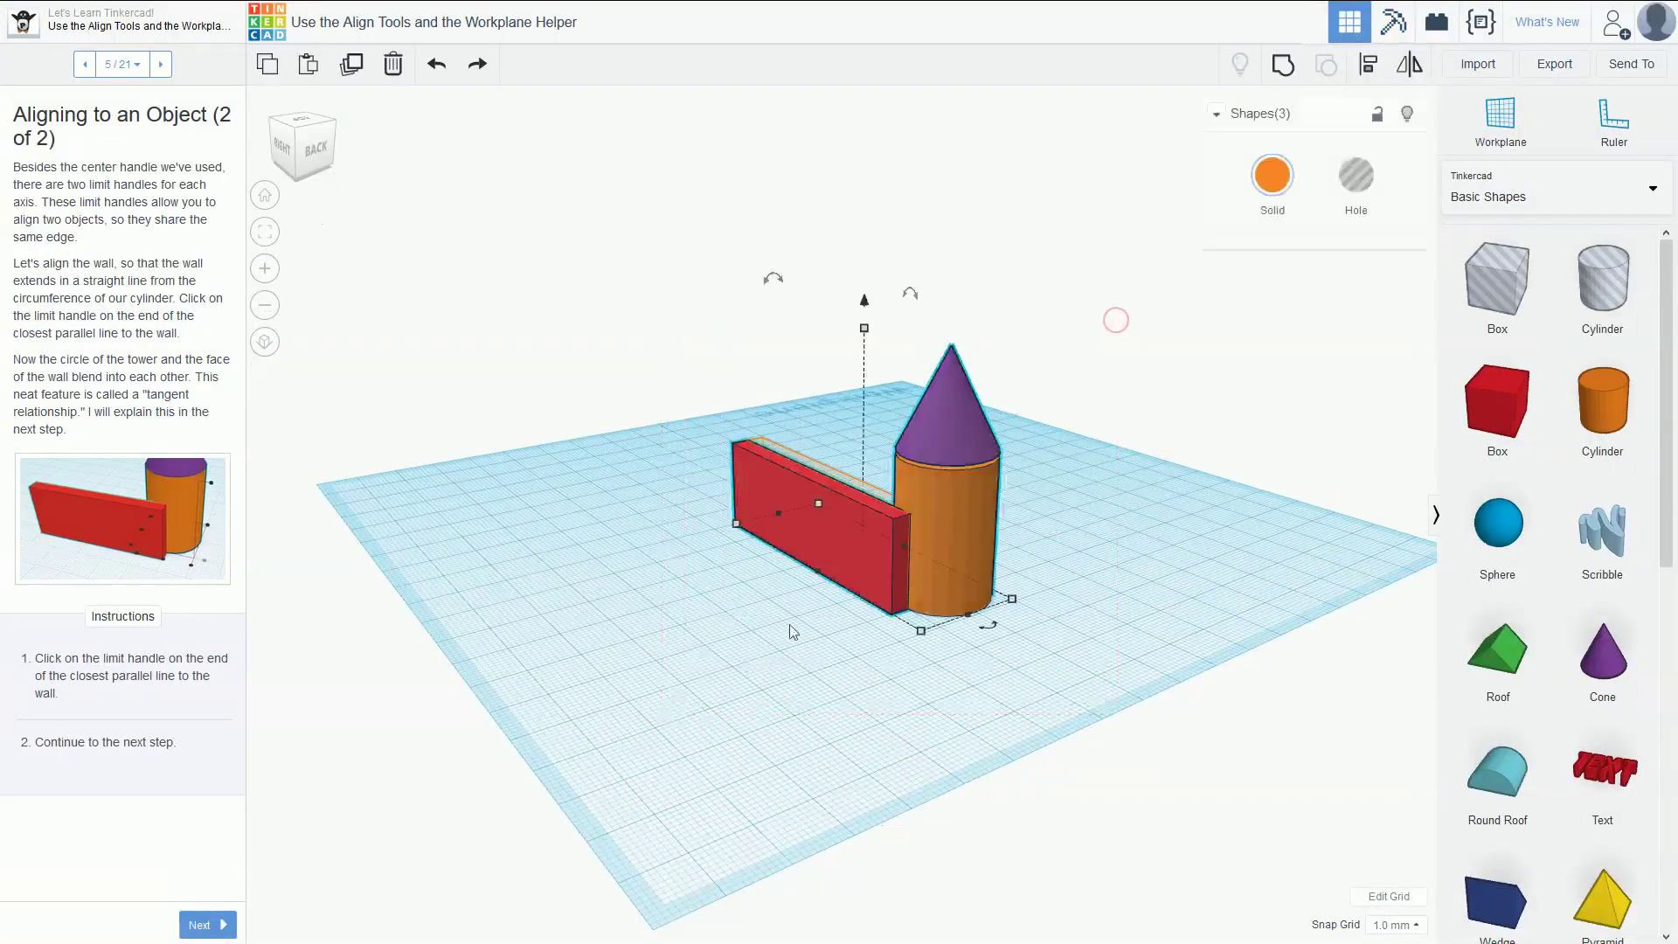
click(1368, 64)
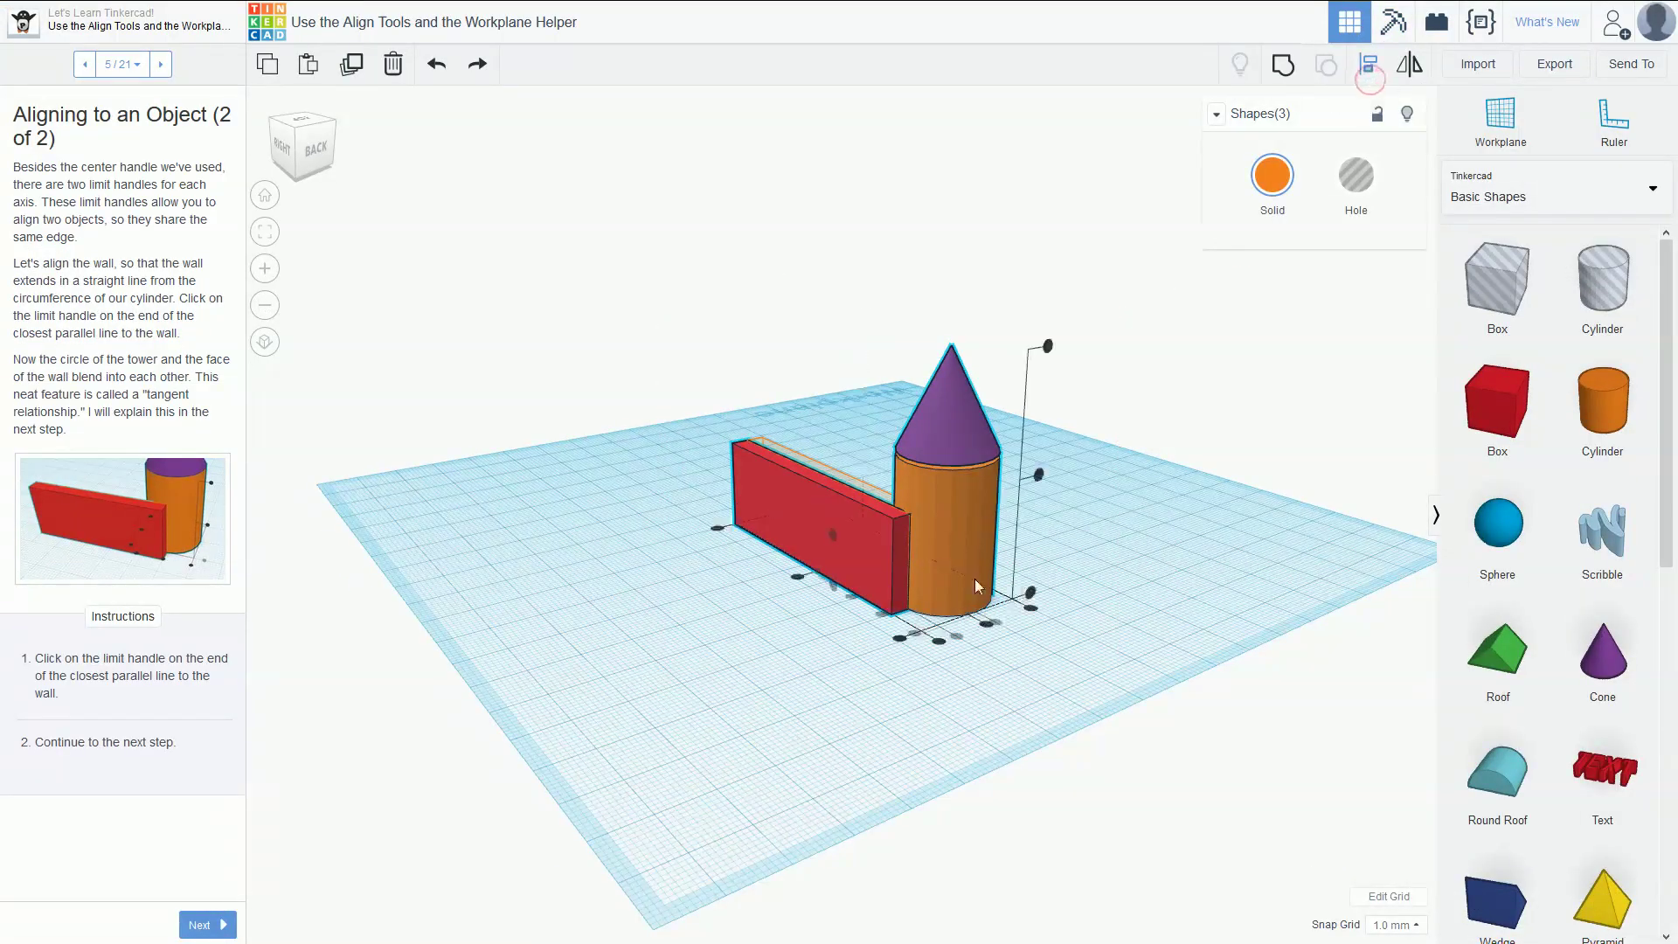
click(939, 642)
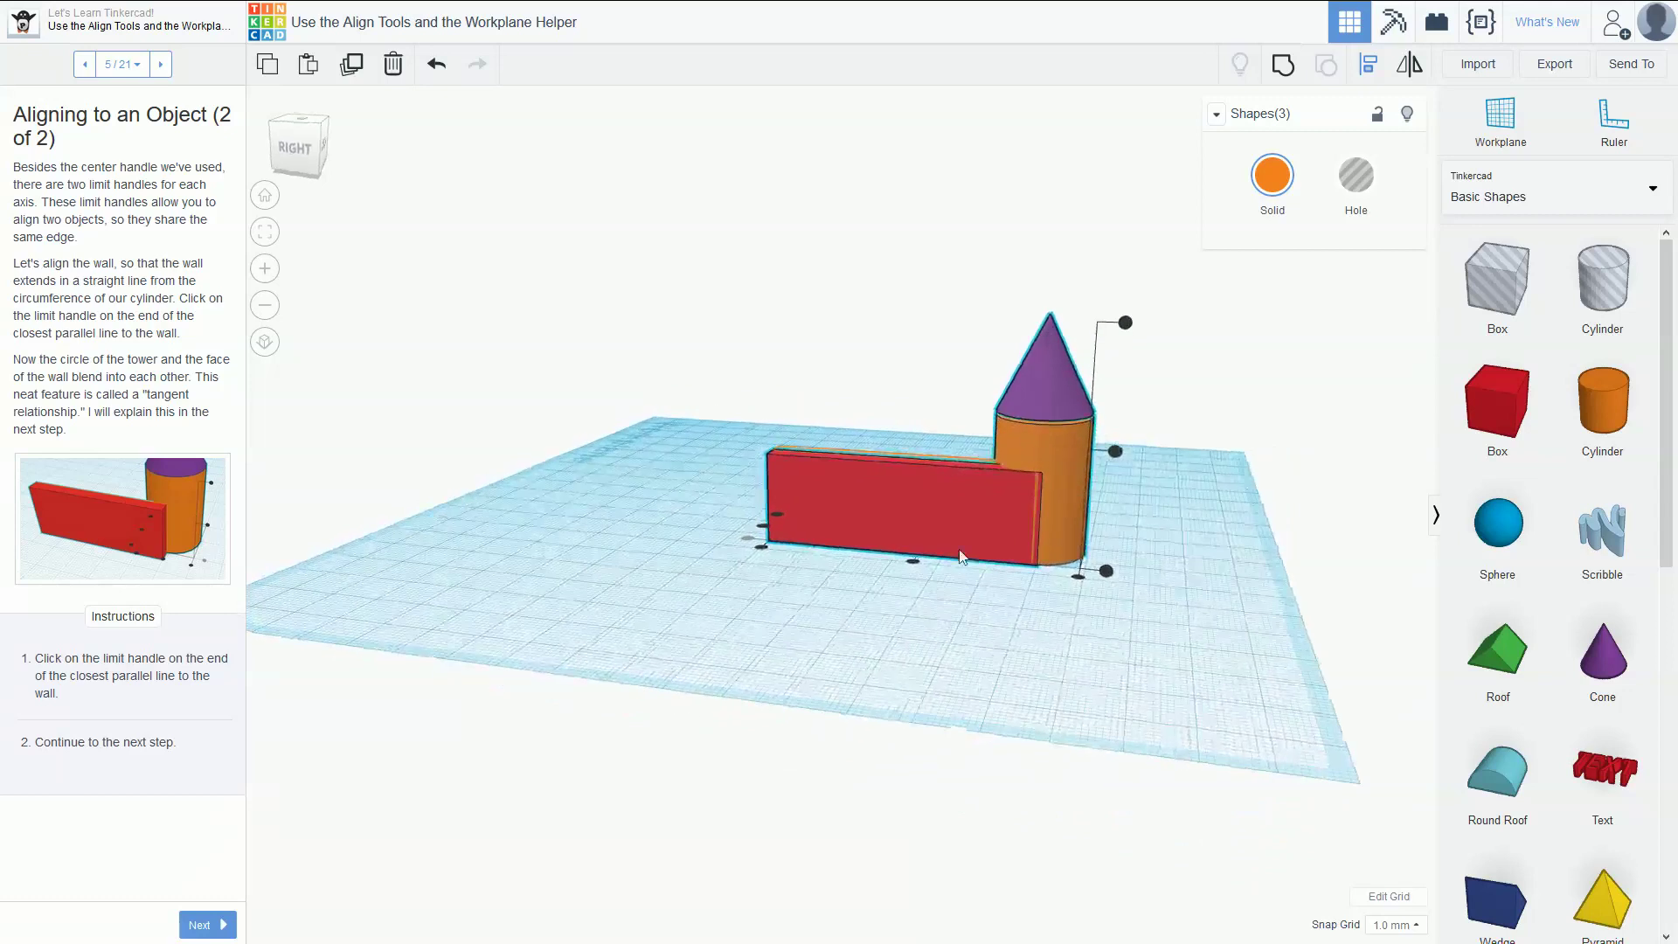
click(161, 64)
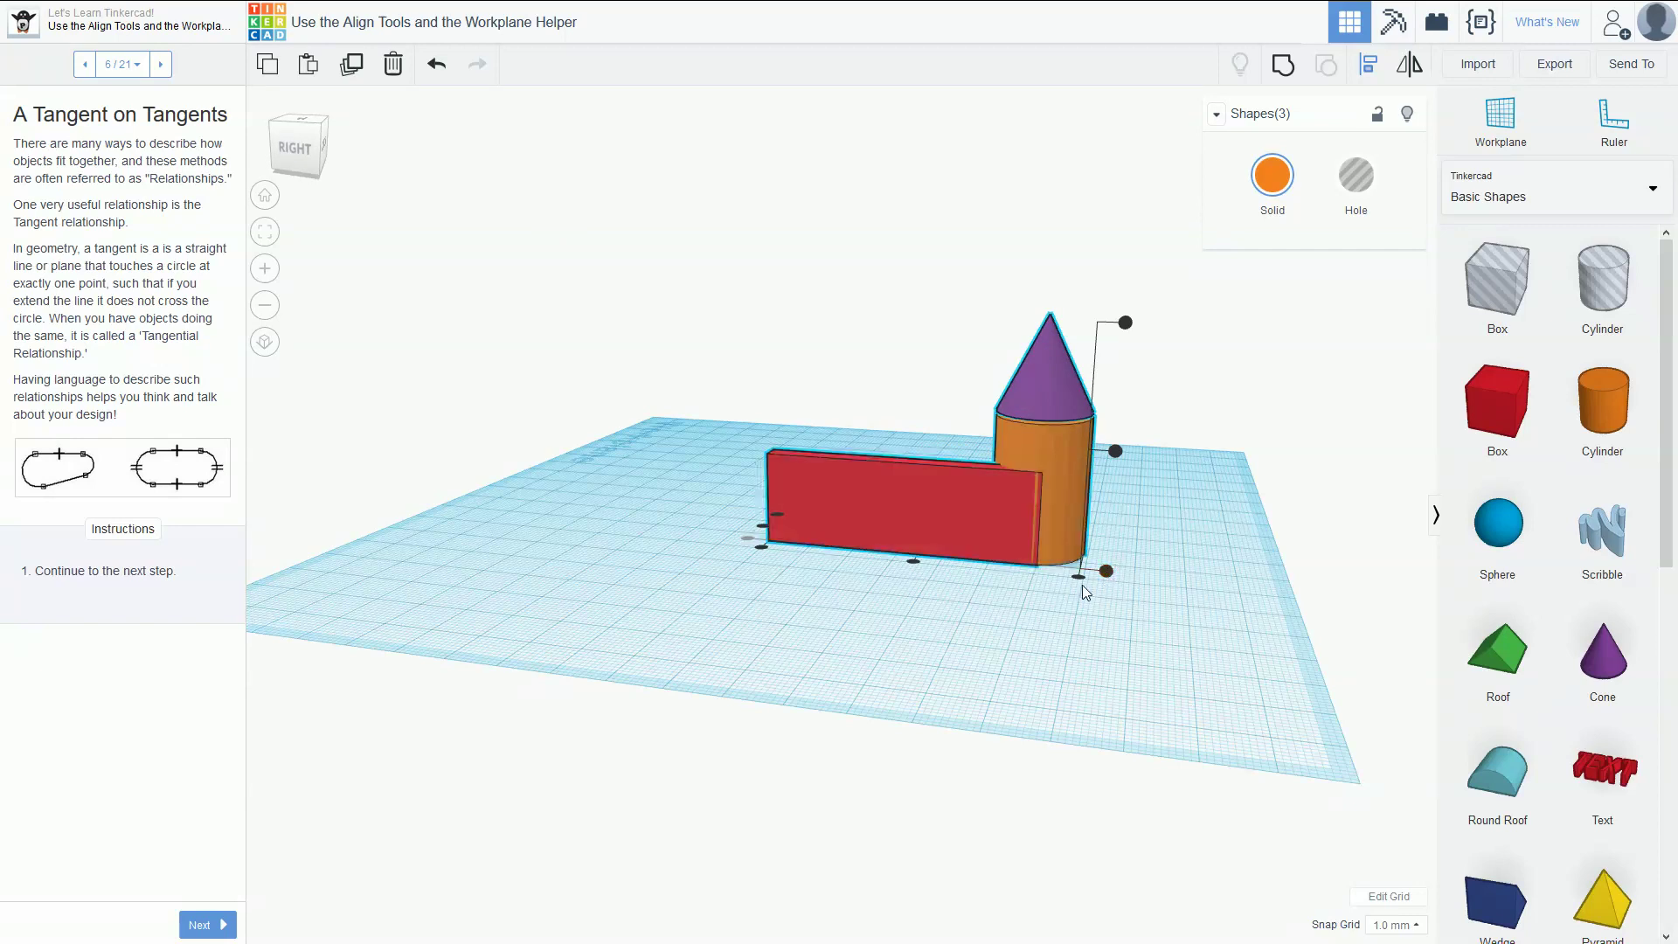
- Try aligning the wall and both tower shapes at their vertical centers, undo the alignment, and select only the wall
drag(1114, 451, 1119, 453)
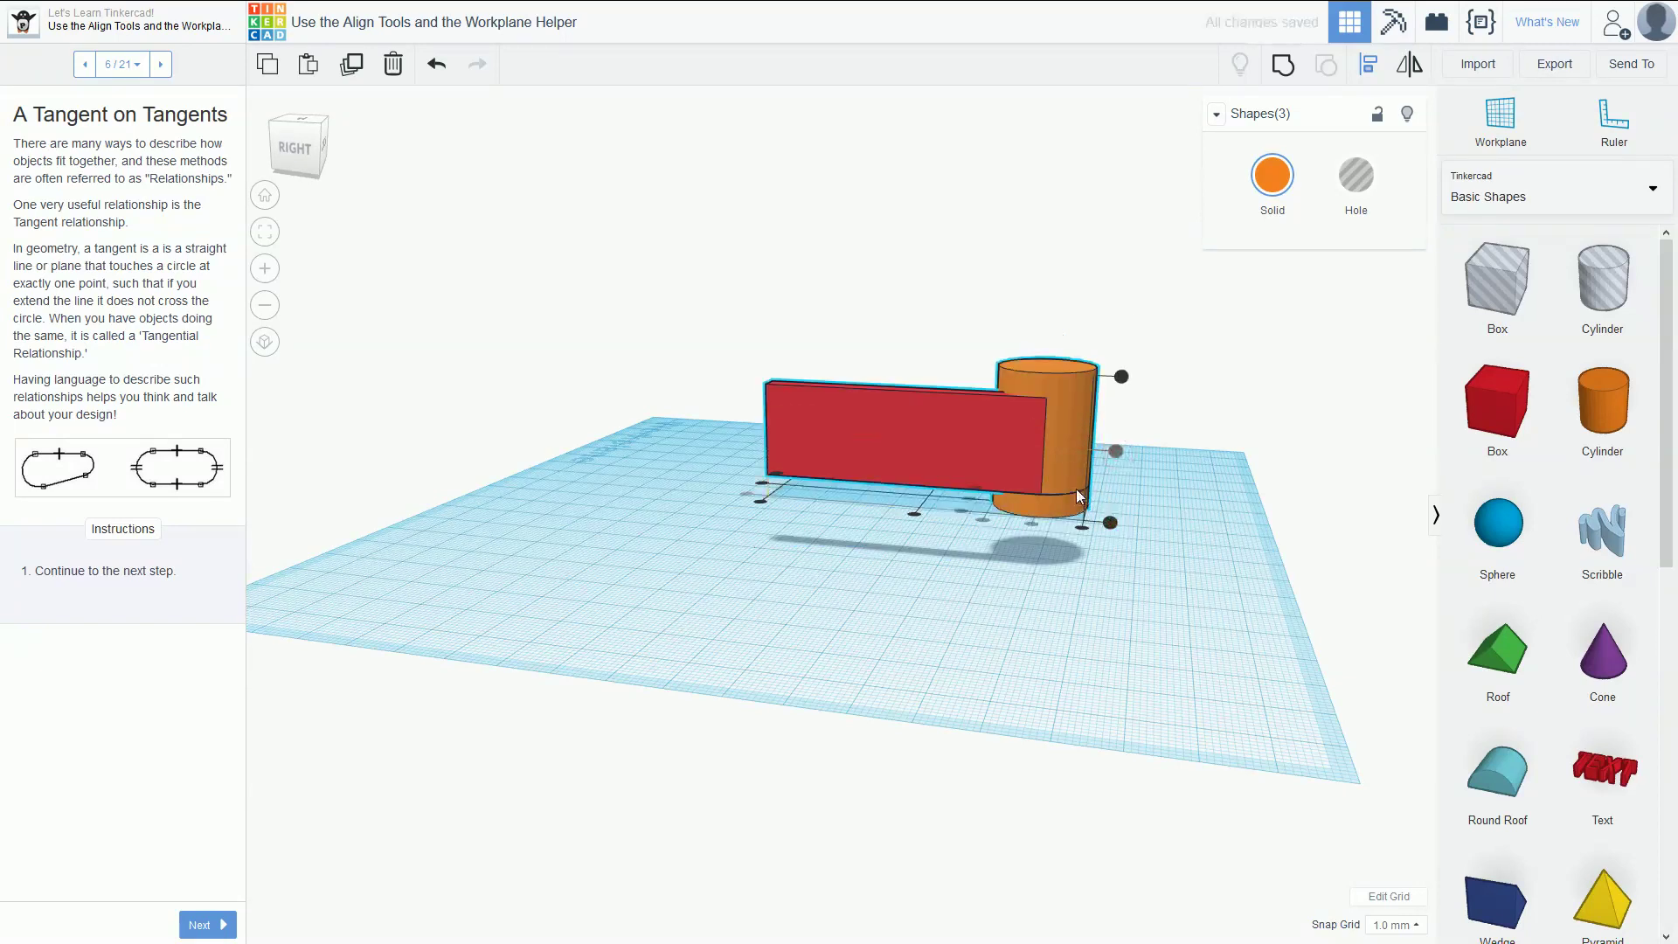
click(1146, 611)
key(ctrl+z)
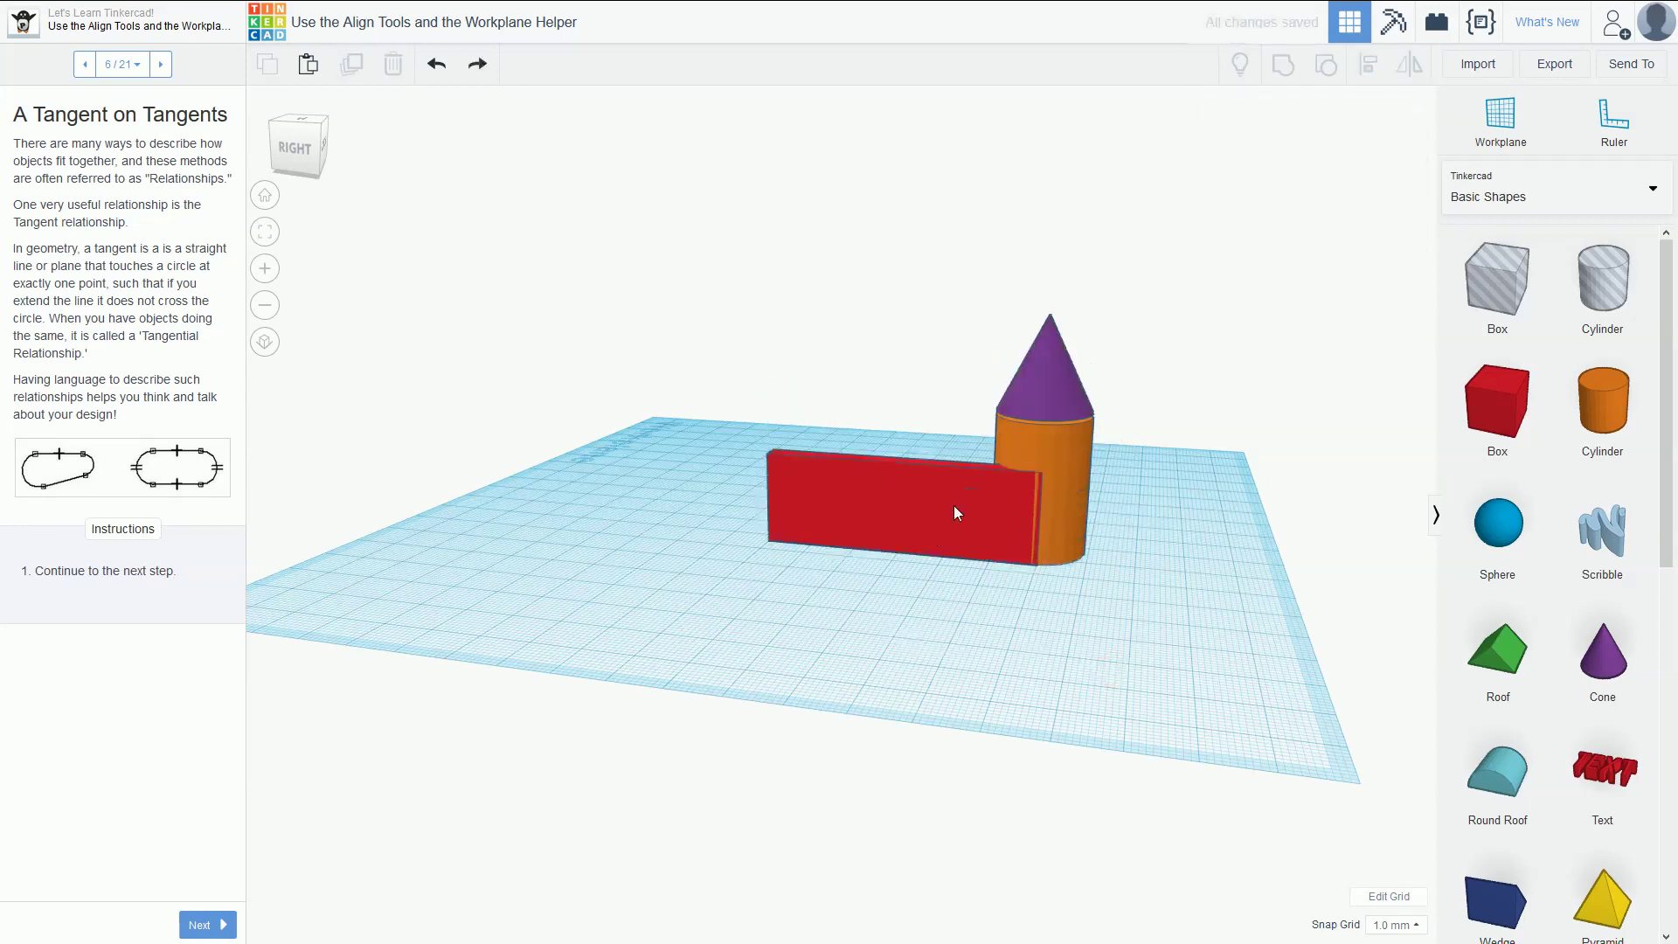
click(954, 507)
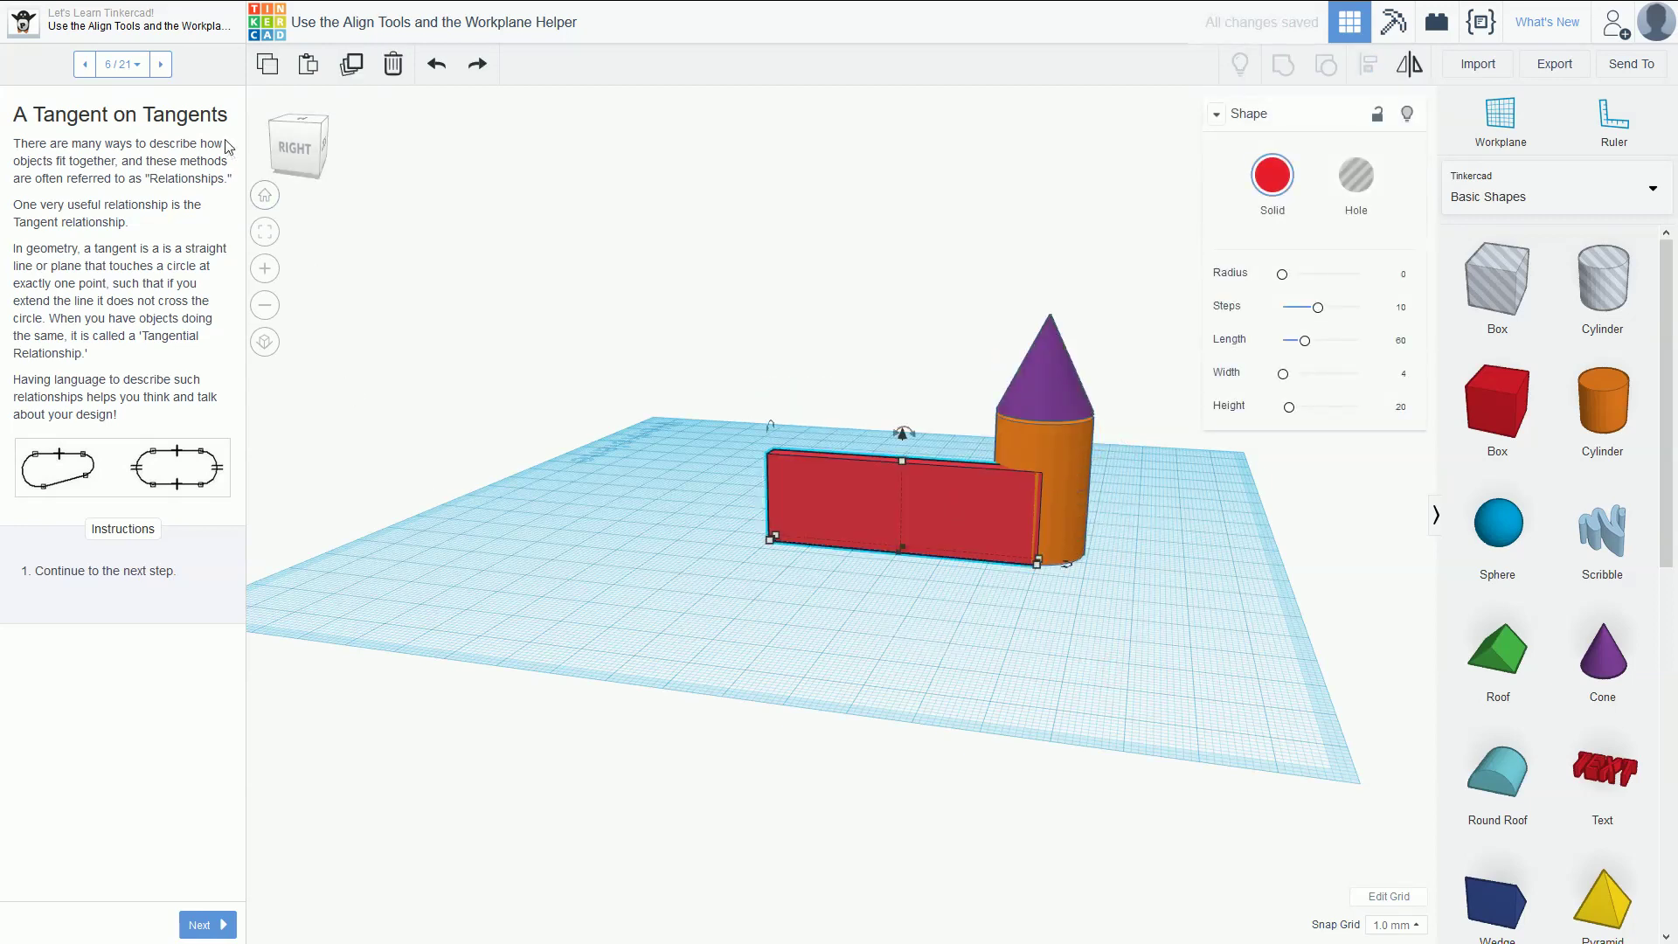
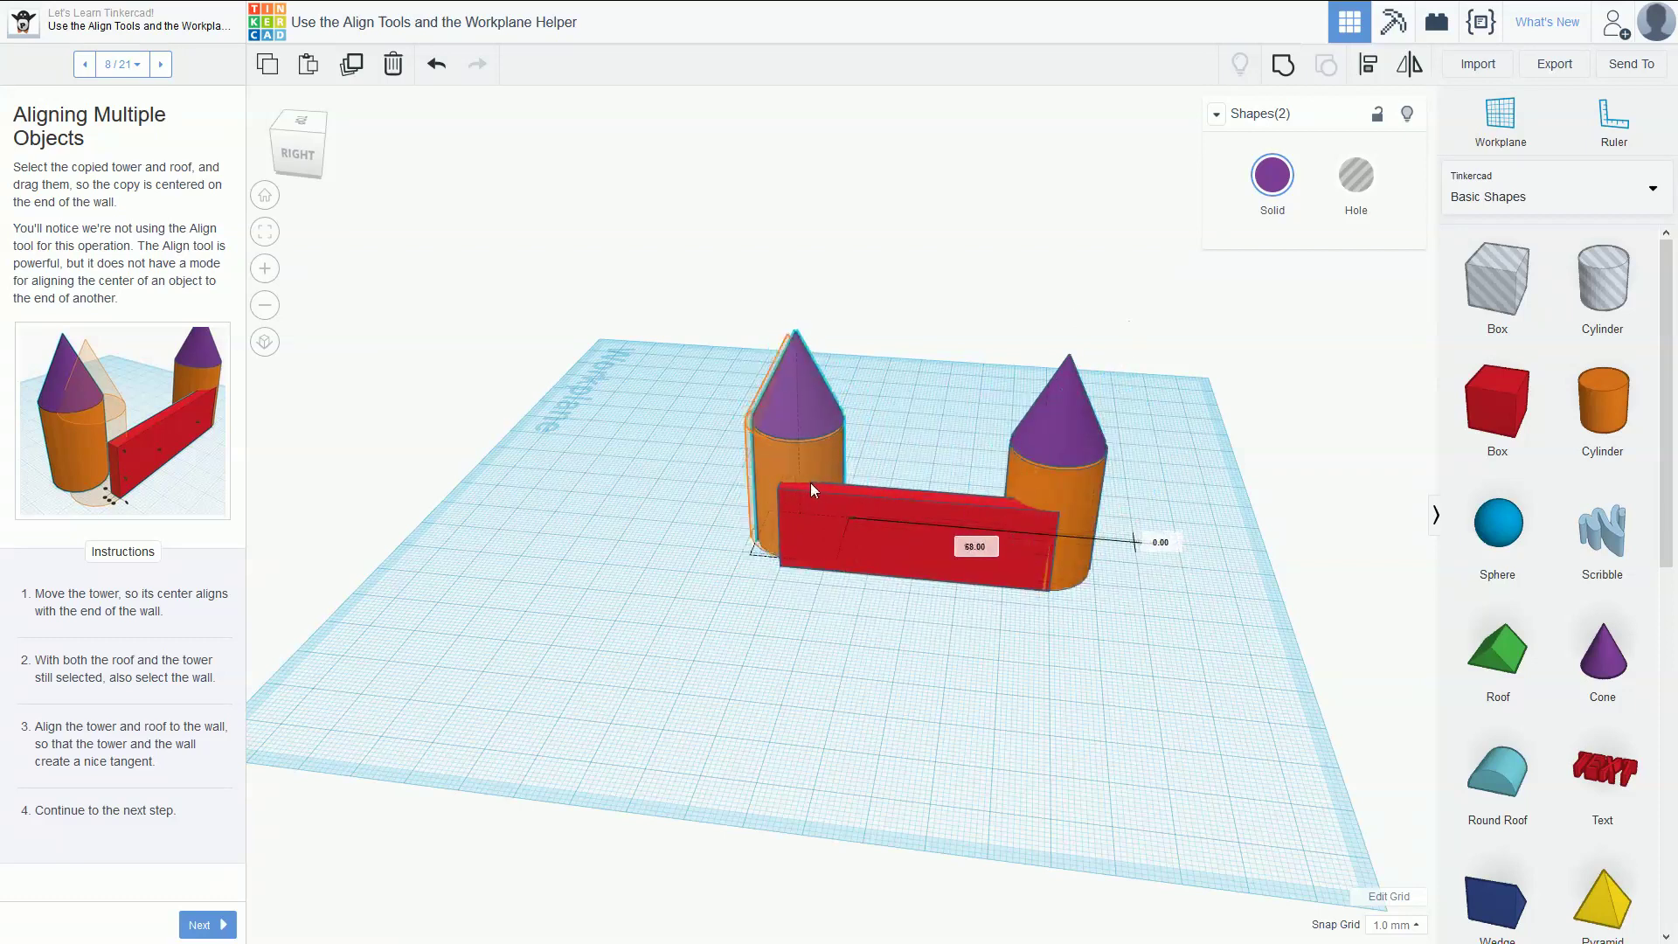
- Select the copied tower's cone and nudge it along the workplane until it sits centered over its cylinder
right_drag(648, 570, 818, 537)
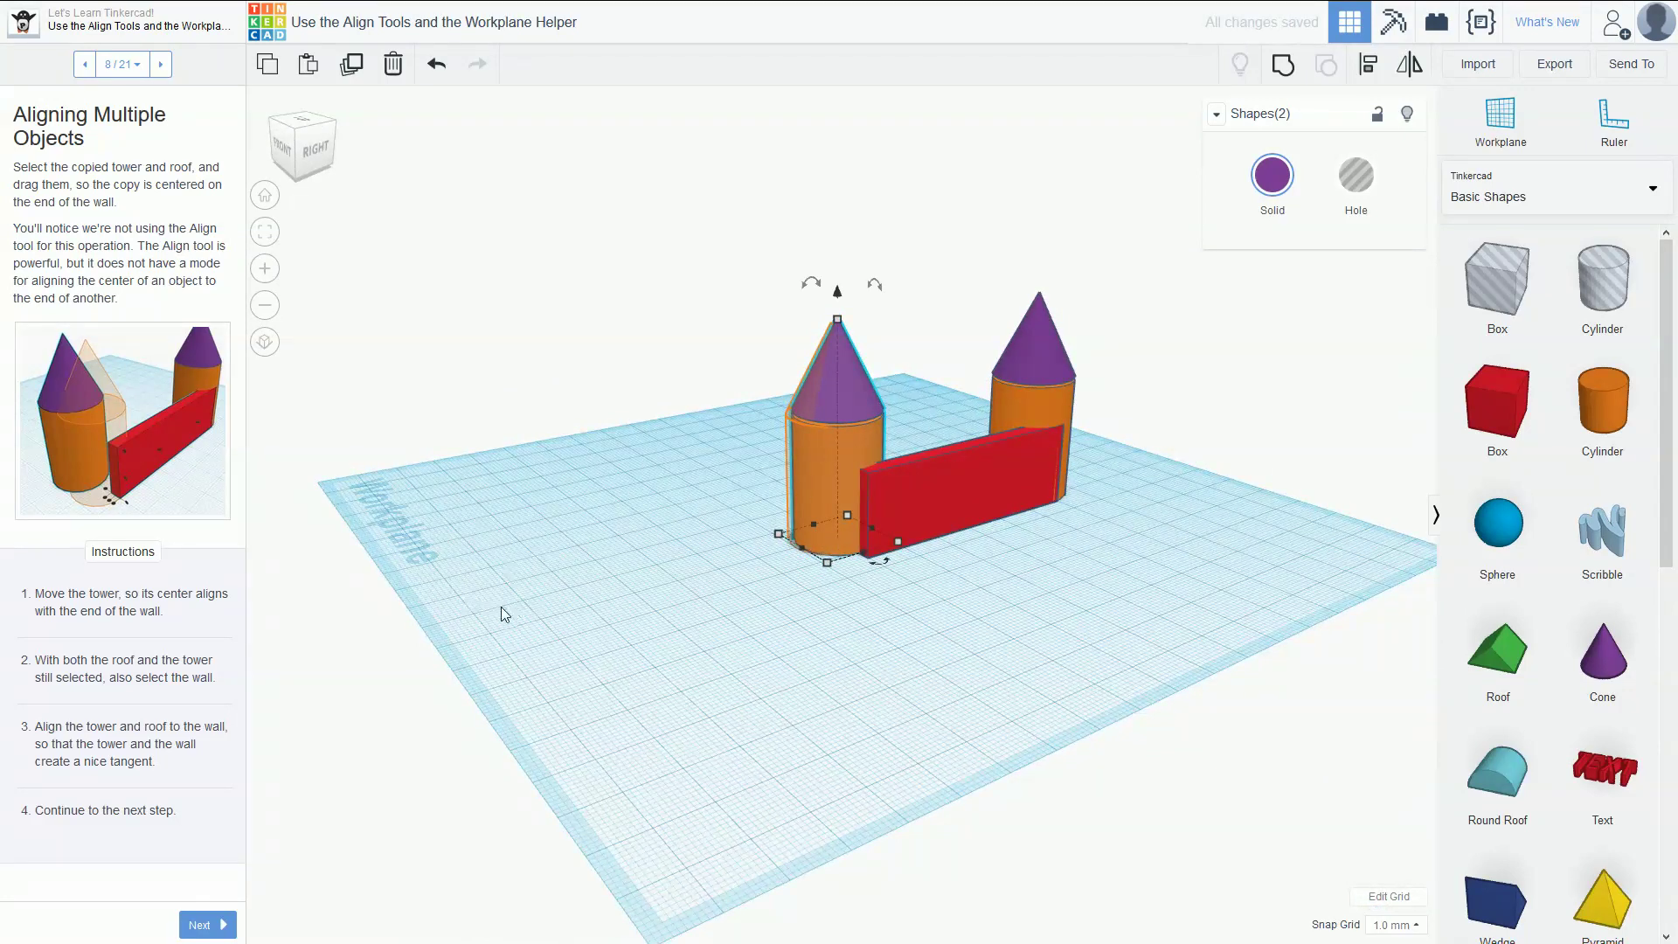
right_drag(913, 577, 758, 570)
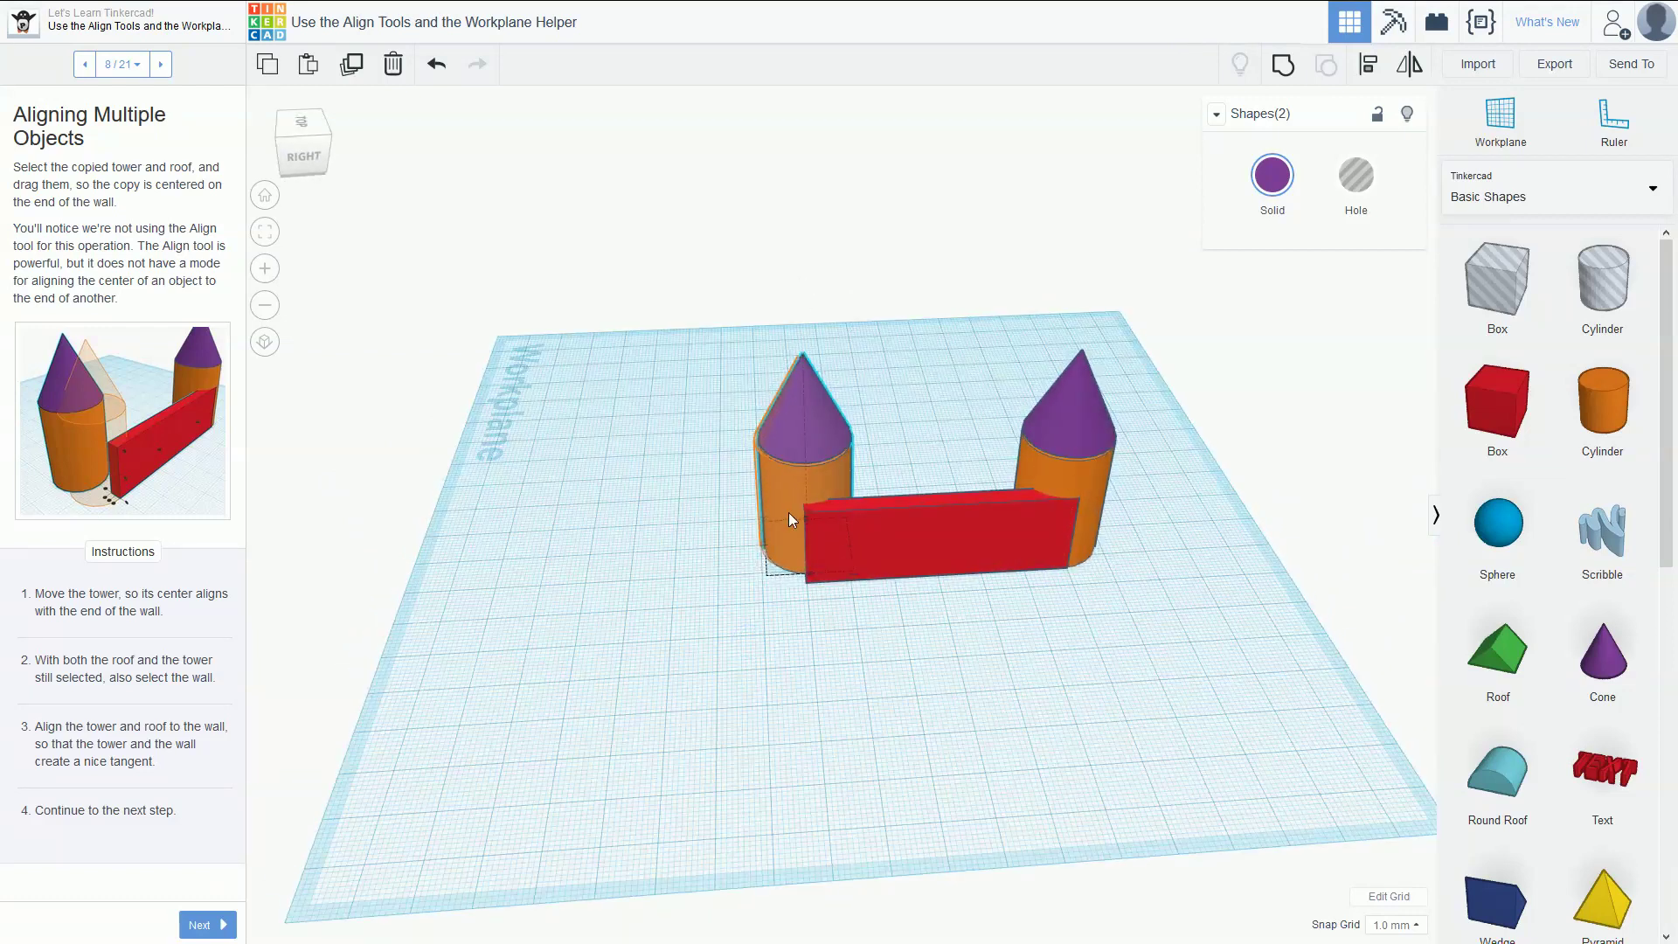
click(798, 436)
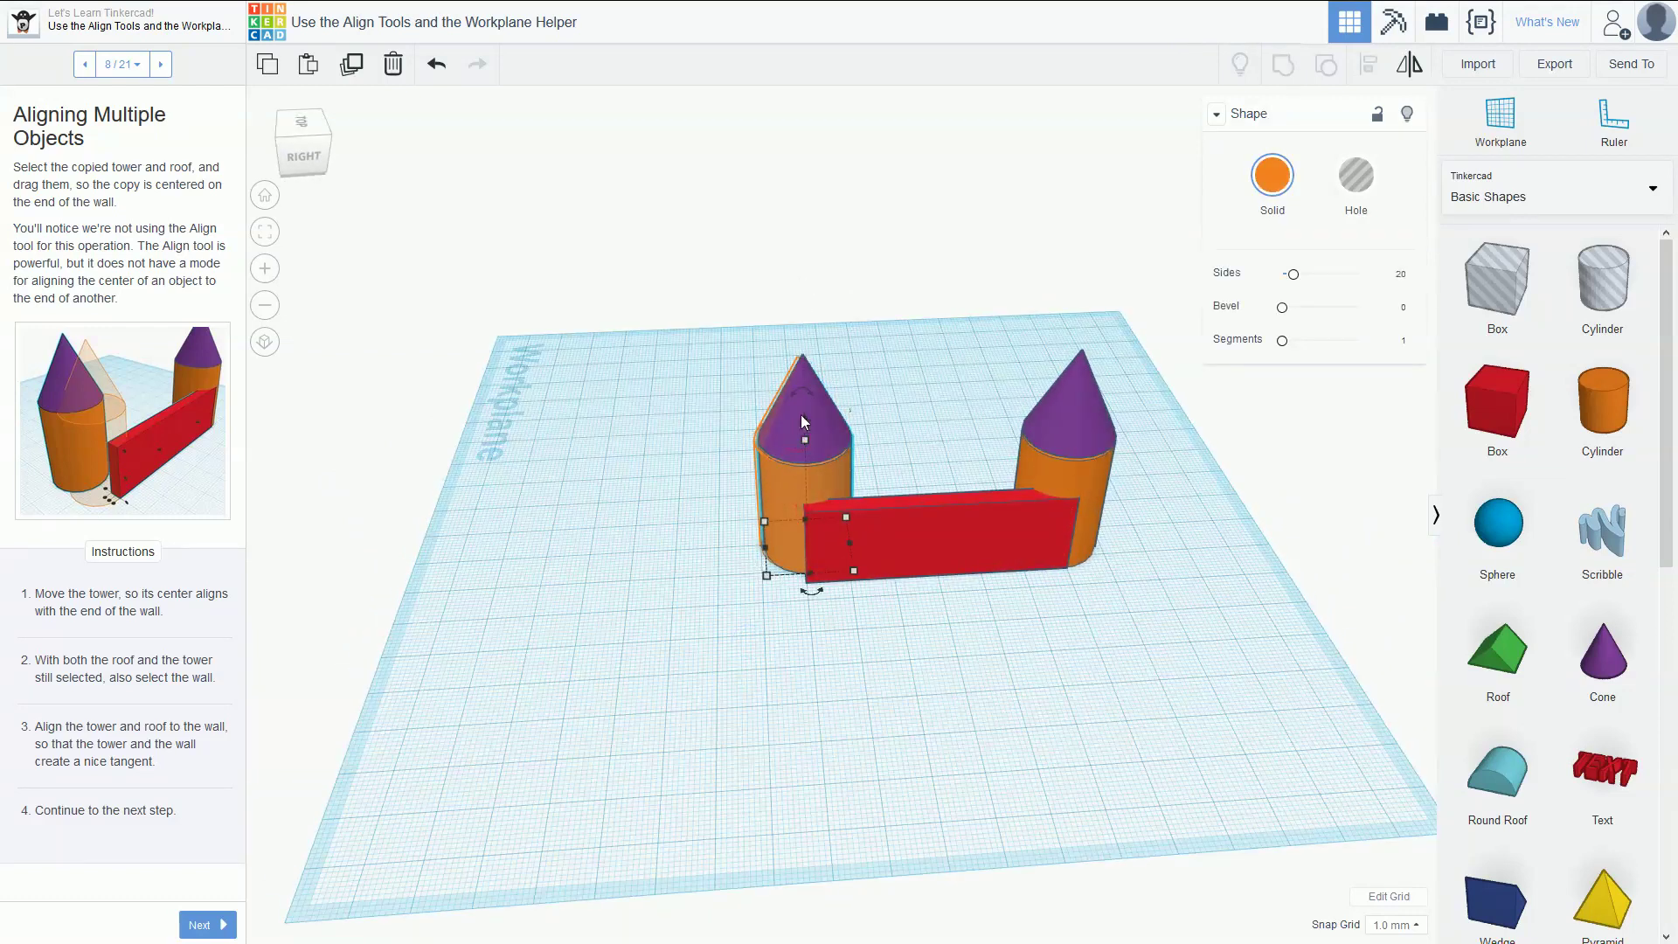
click(801, 422)
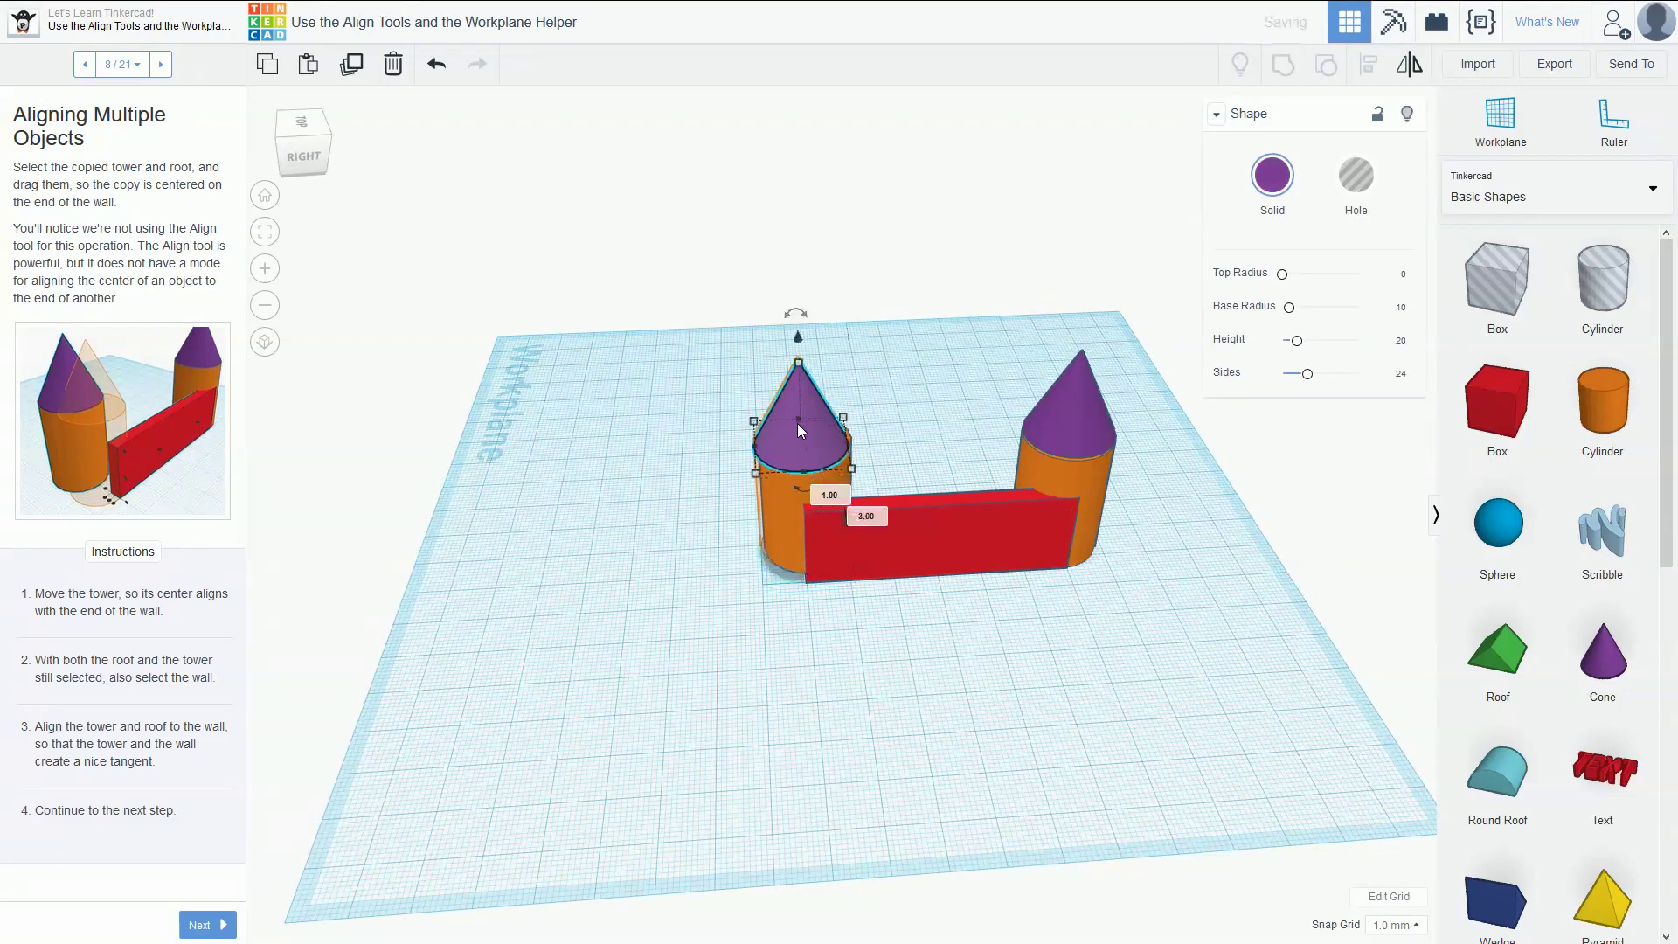
key(Down)
key(Up)
key(Up)
key(Up)
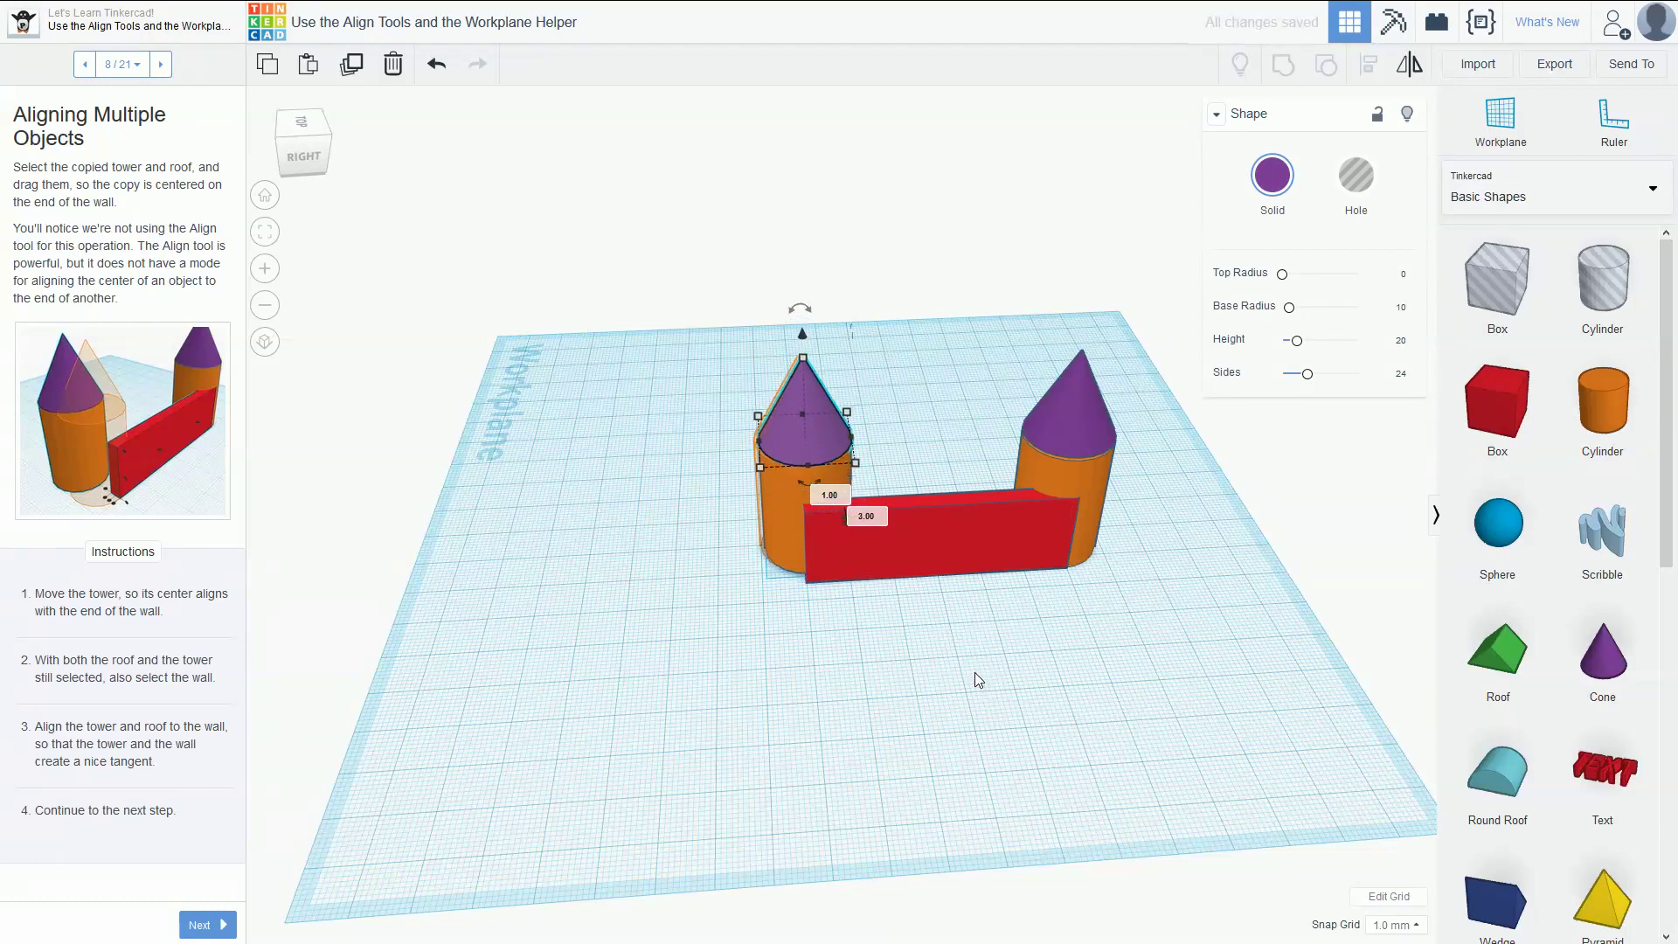
- Select the copied cone and cylinder together and nudge them so the tower's center lines up with the end of the wall
shift+click(790, 511)
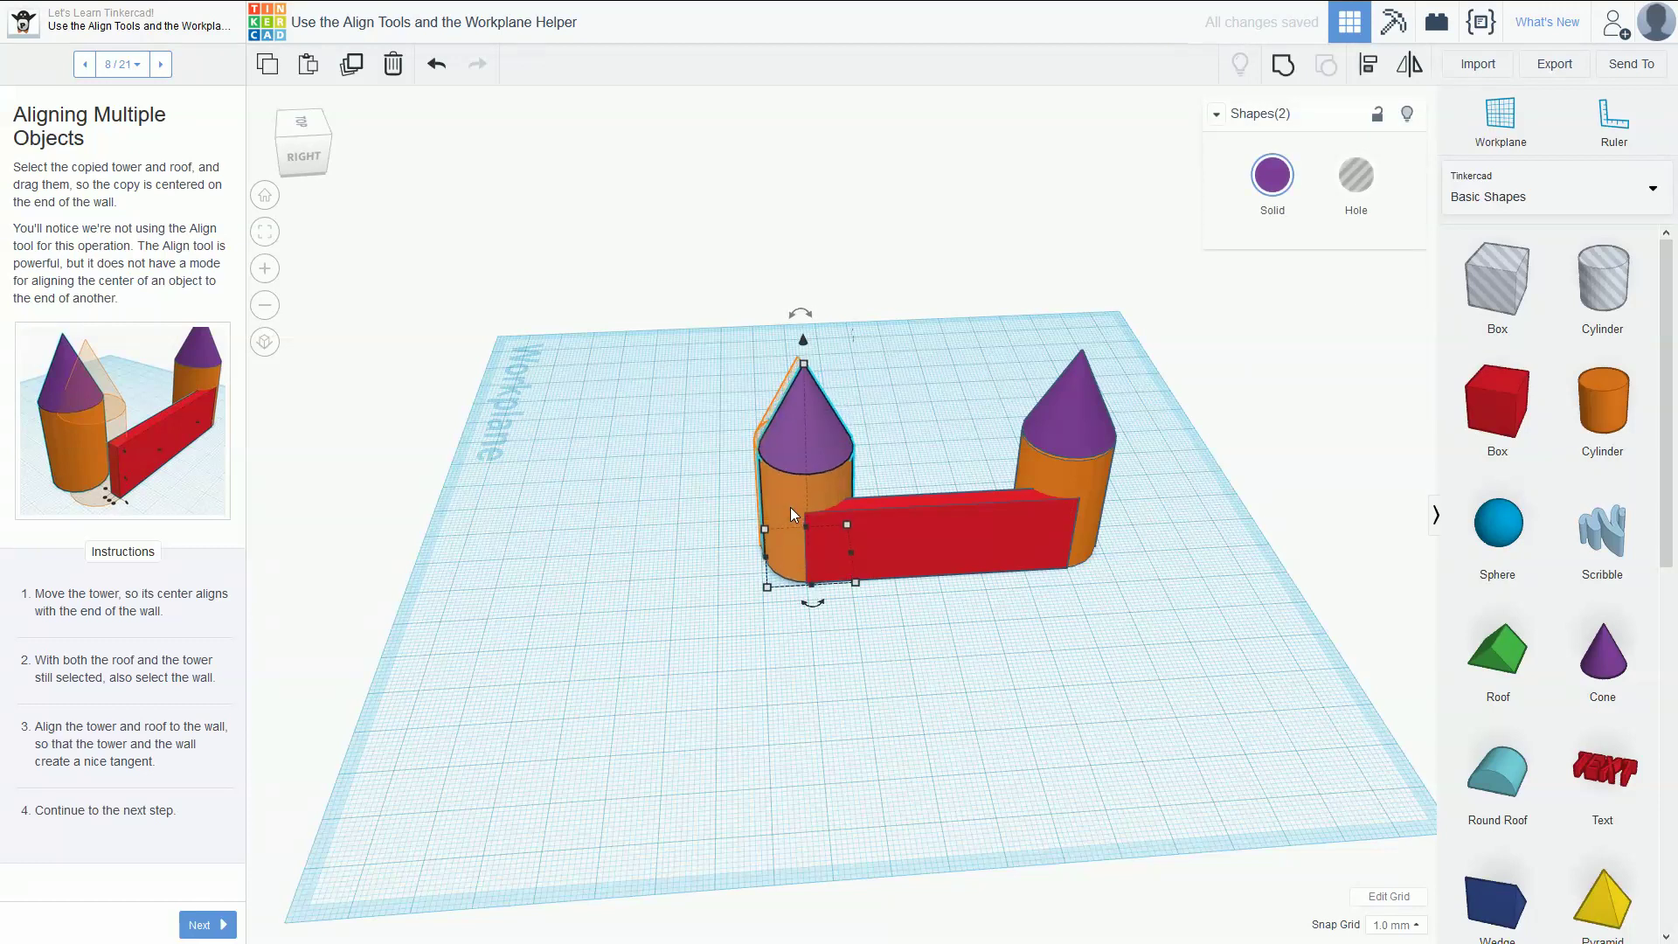
key(Down)
key(Left)
key(Left)
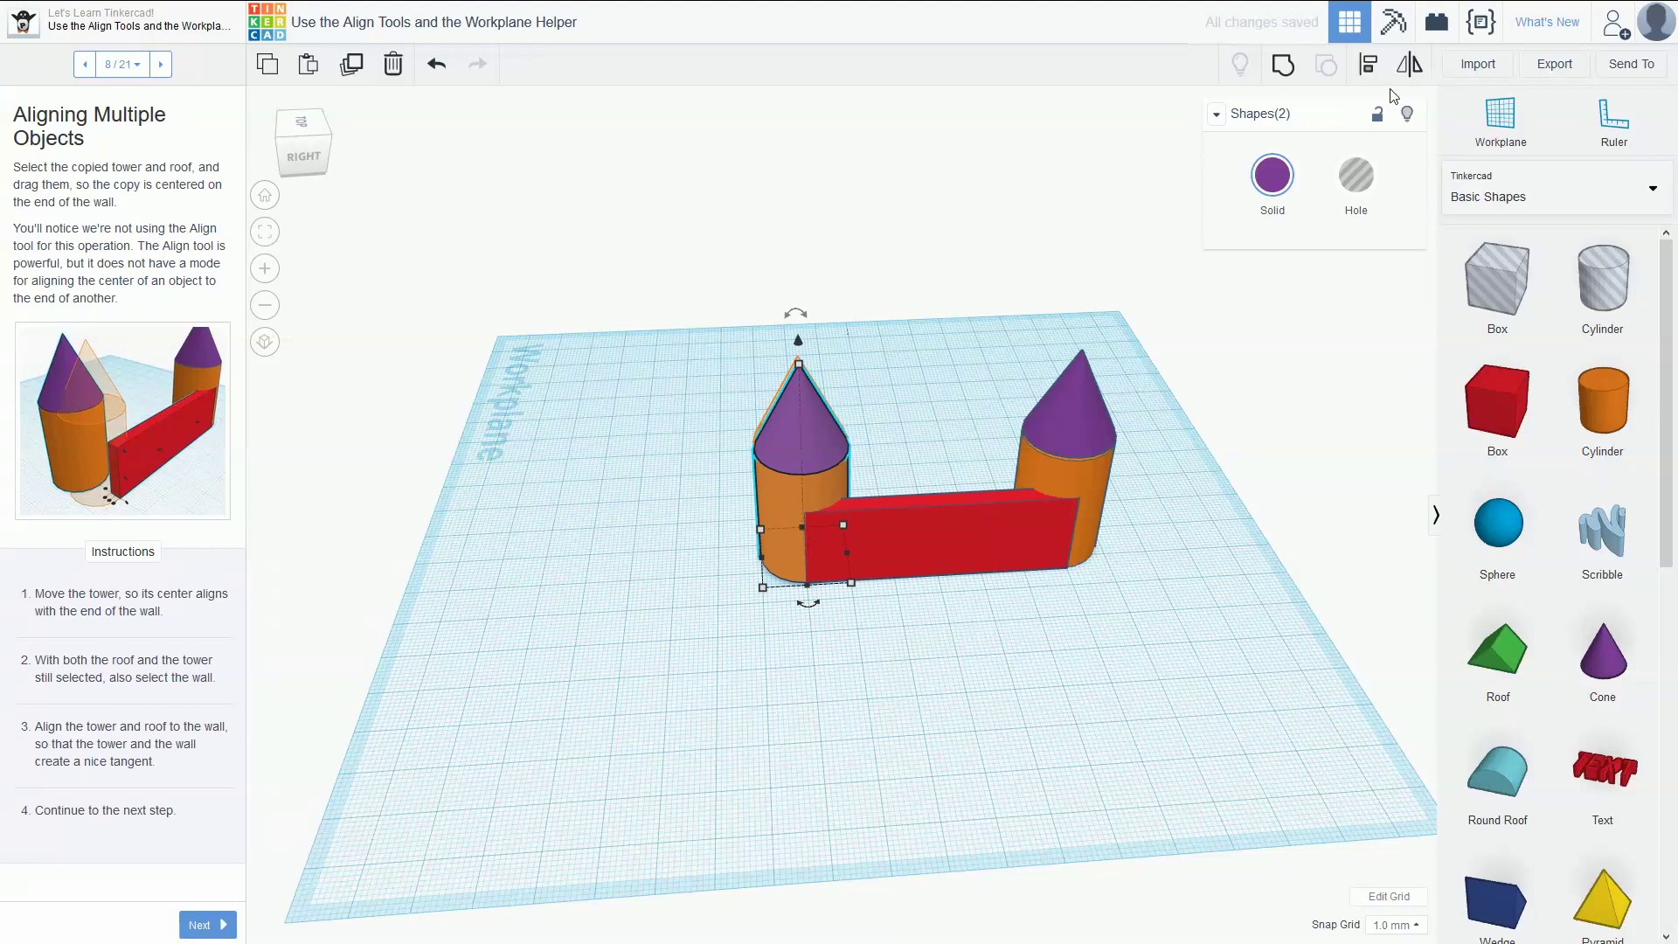
click(1368, 64)
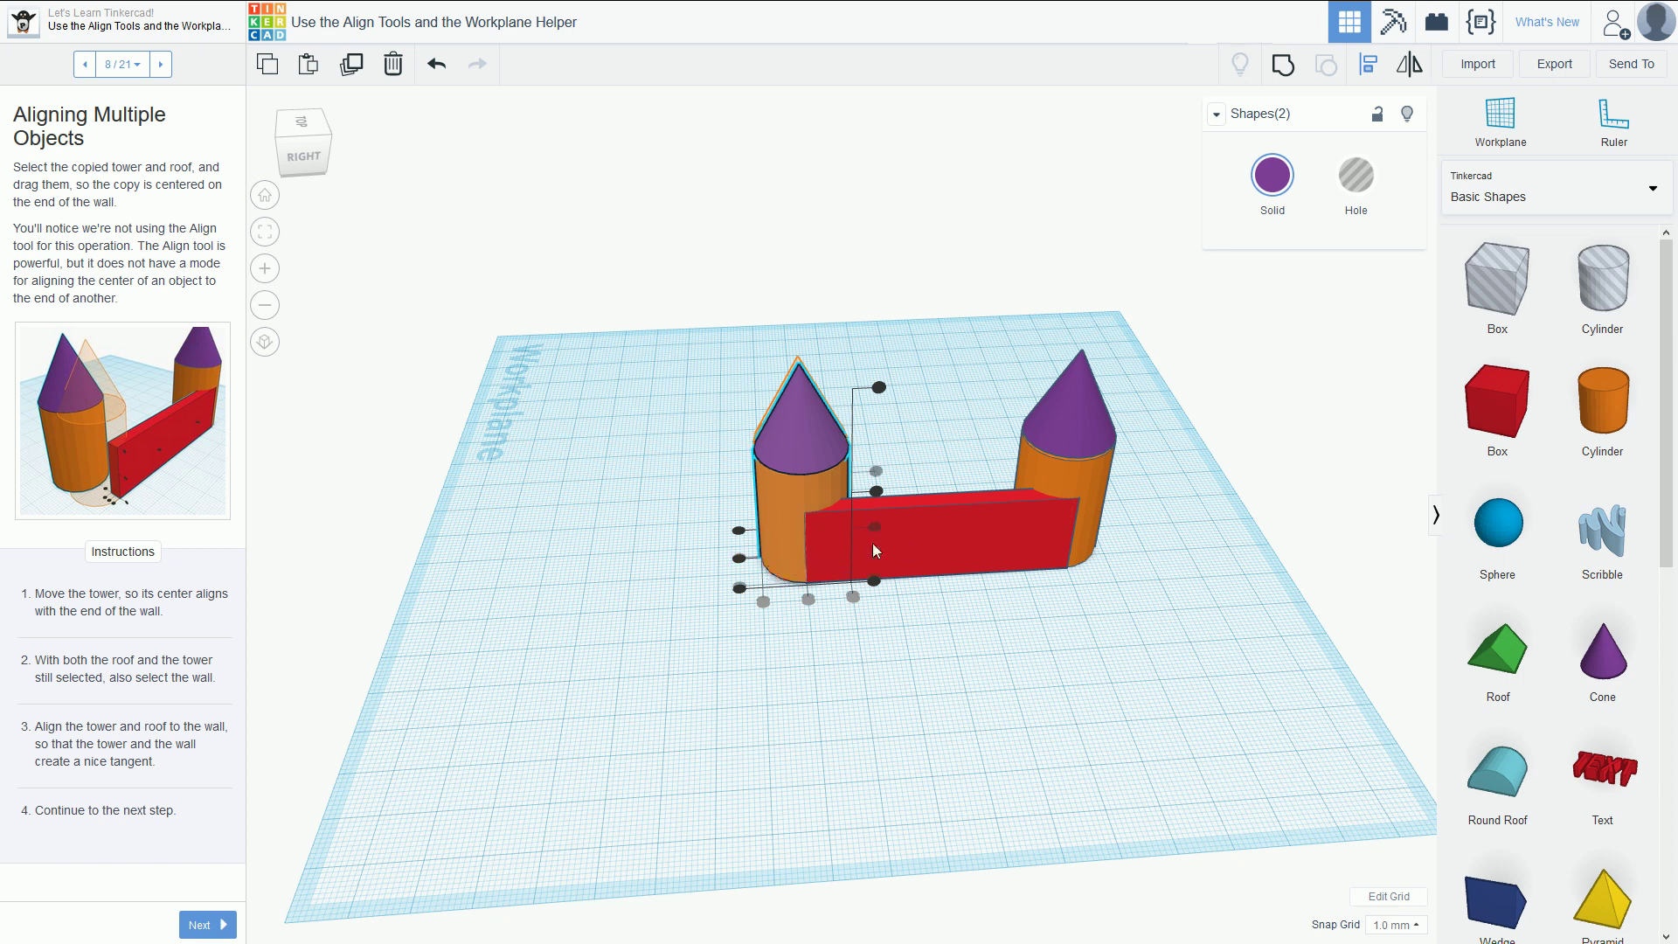
key(Escape)
click(951, 640)
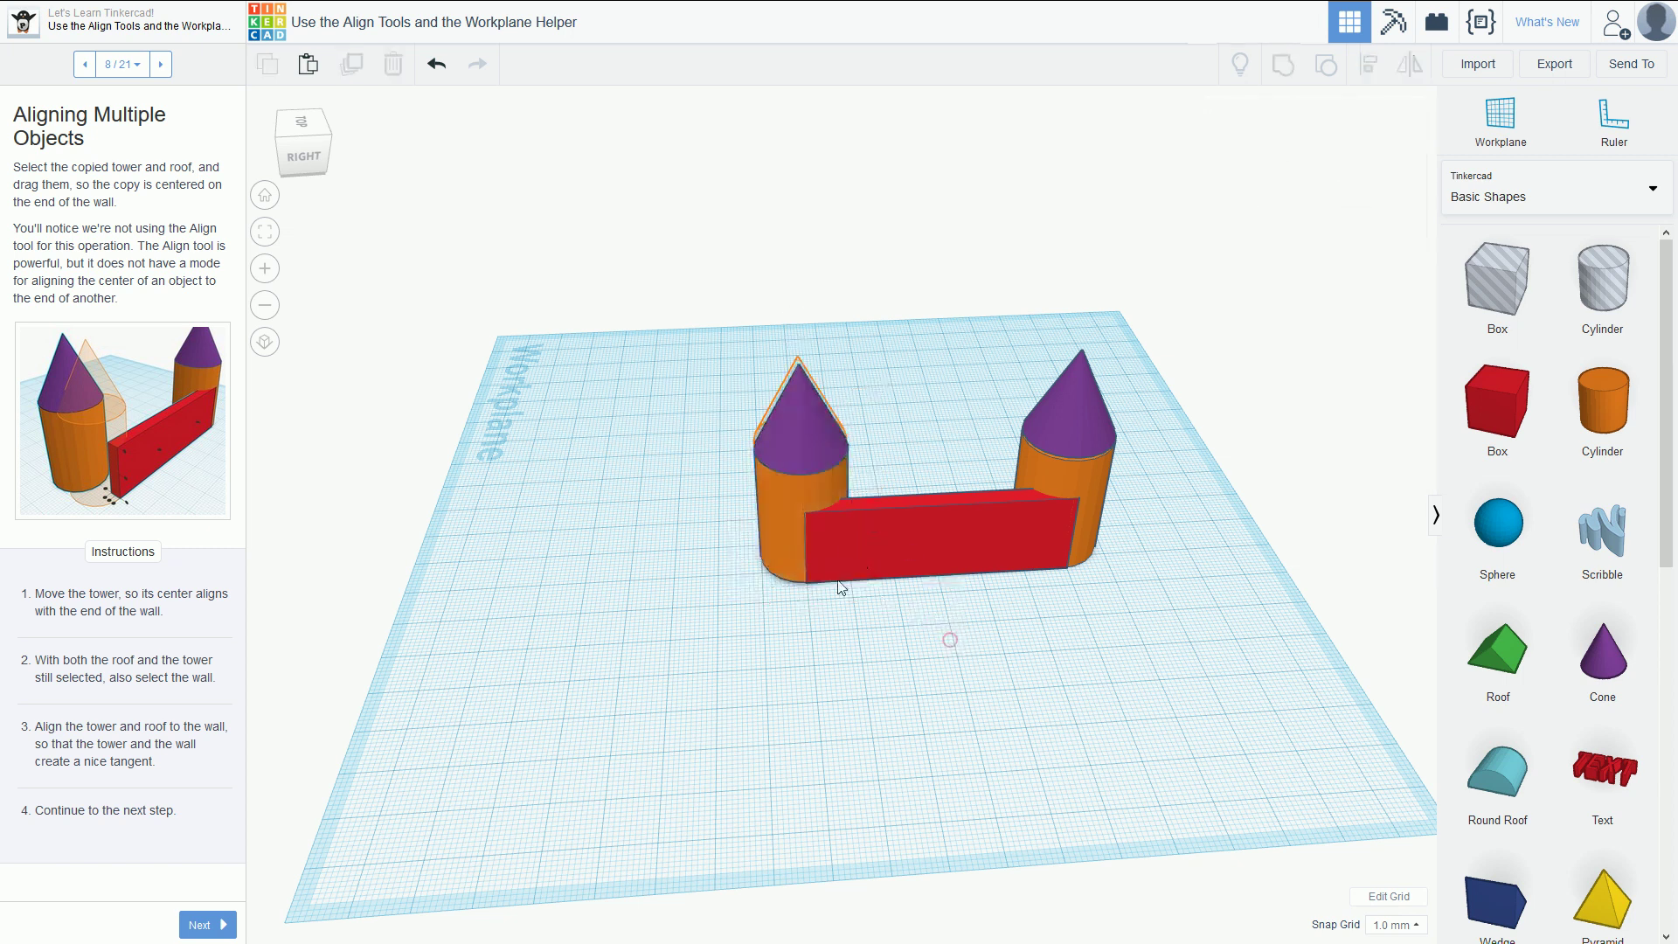
- Select the copied tower, its roof and the wall, and align them along their outer front edge with the Align tool
click(788, 521)
drag(603, 341, 967, 599)
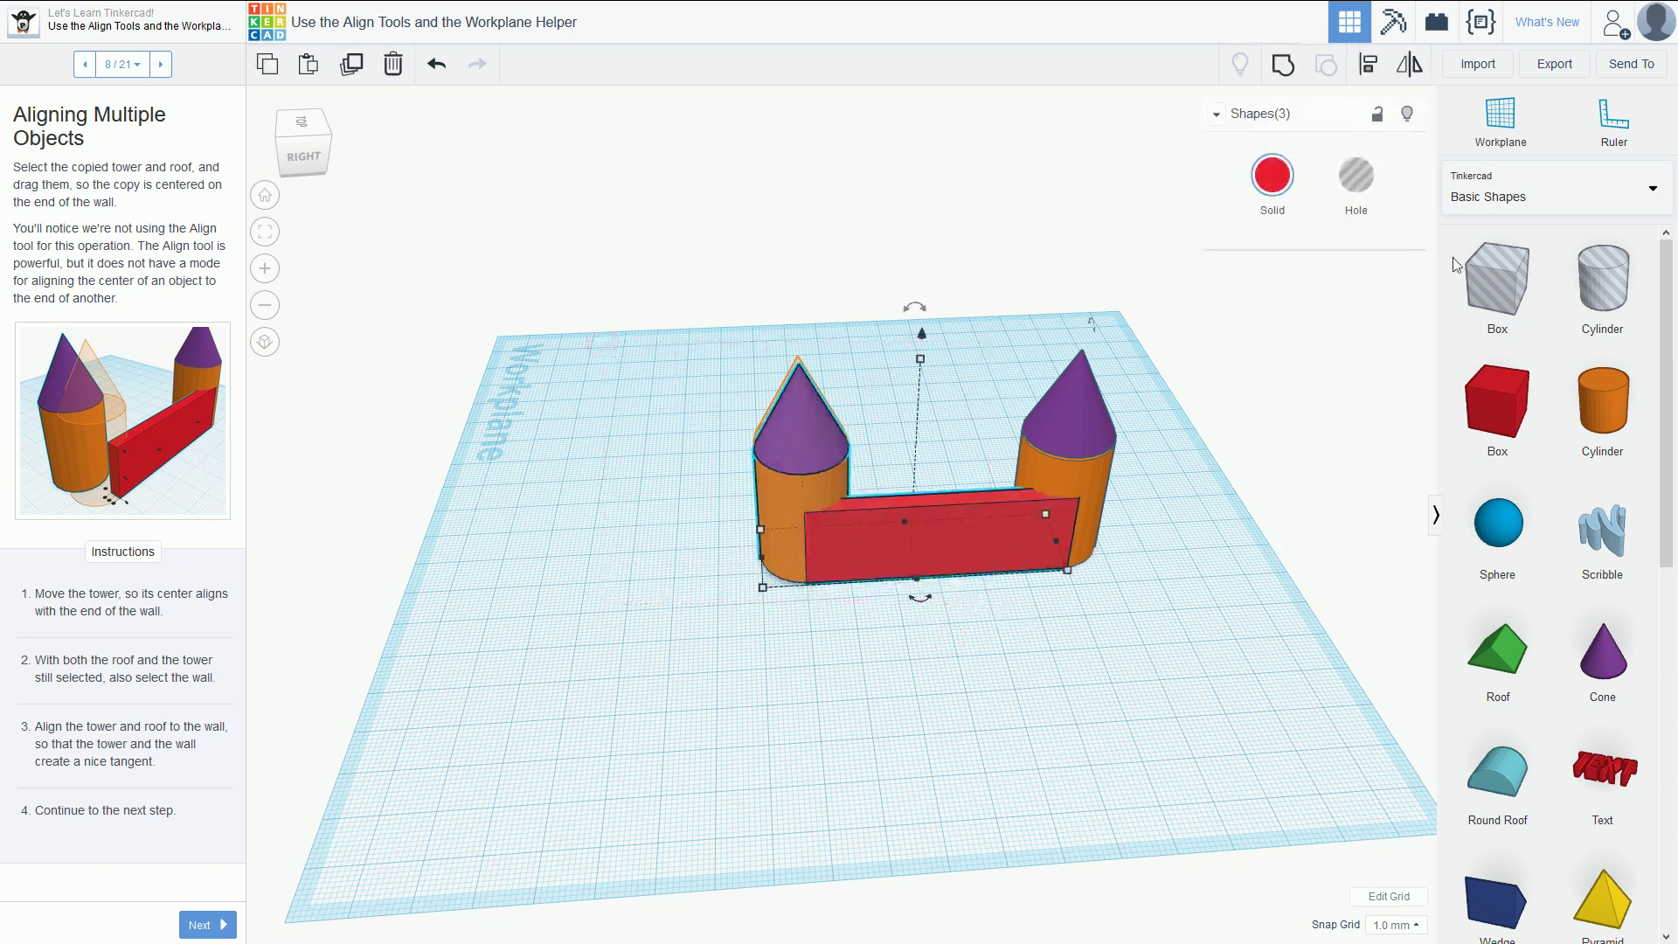
click(1369, 64)
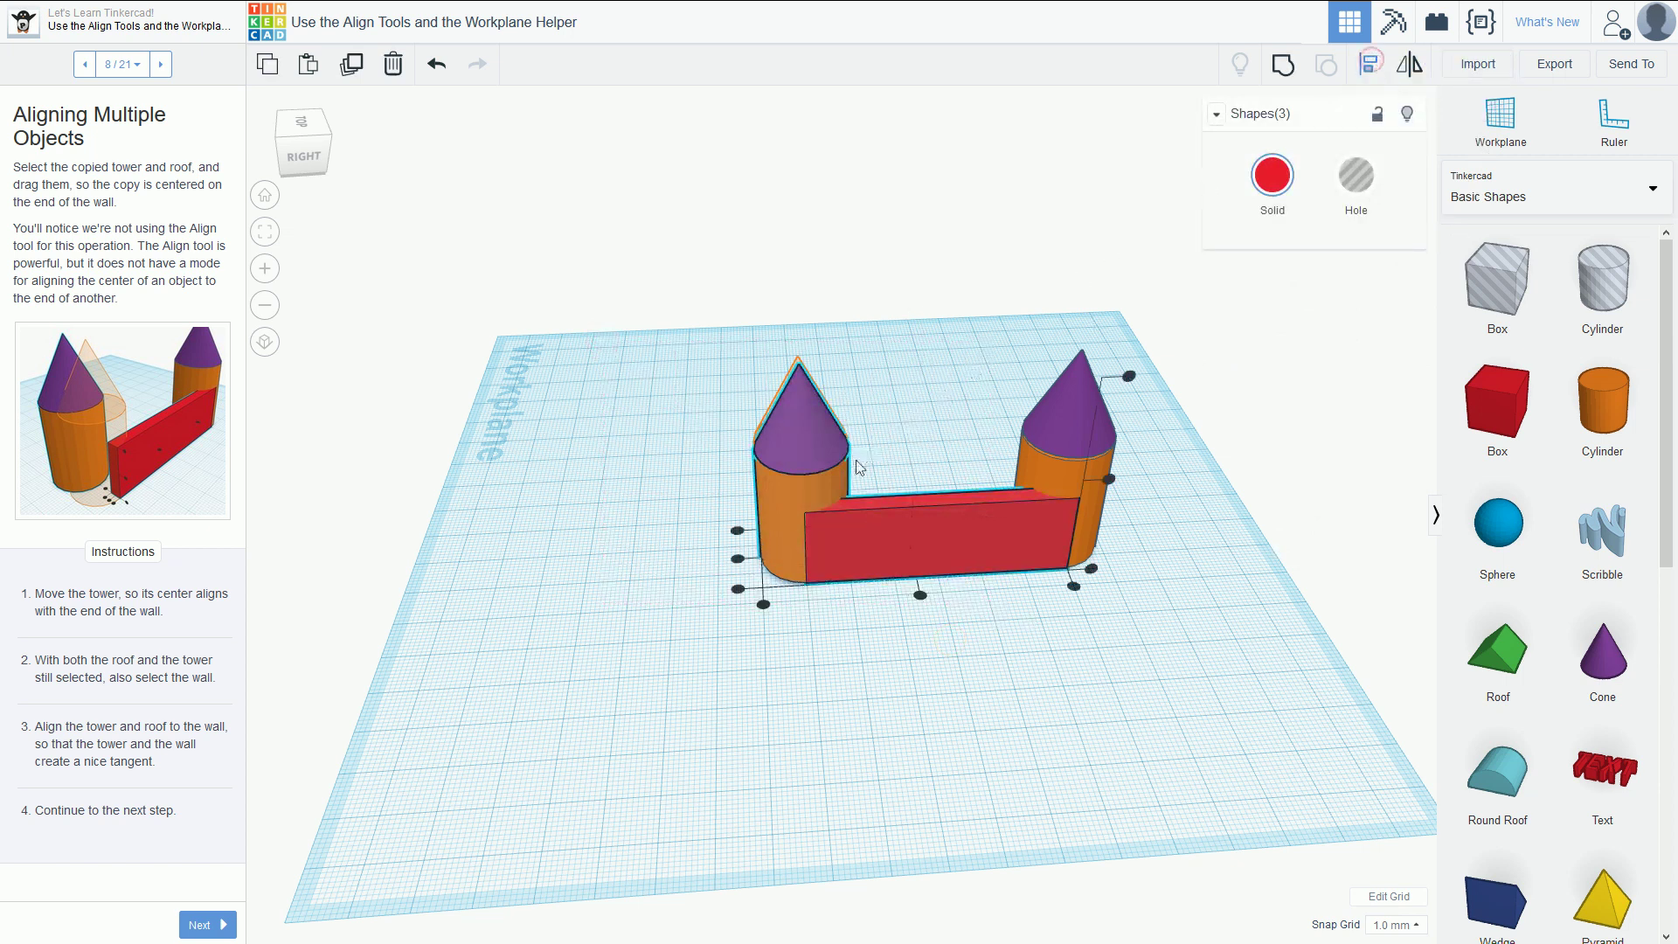
click(738, 589)
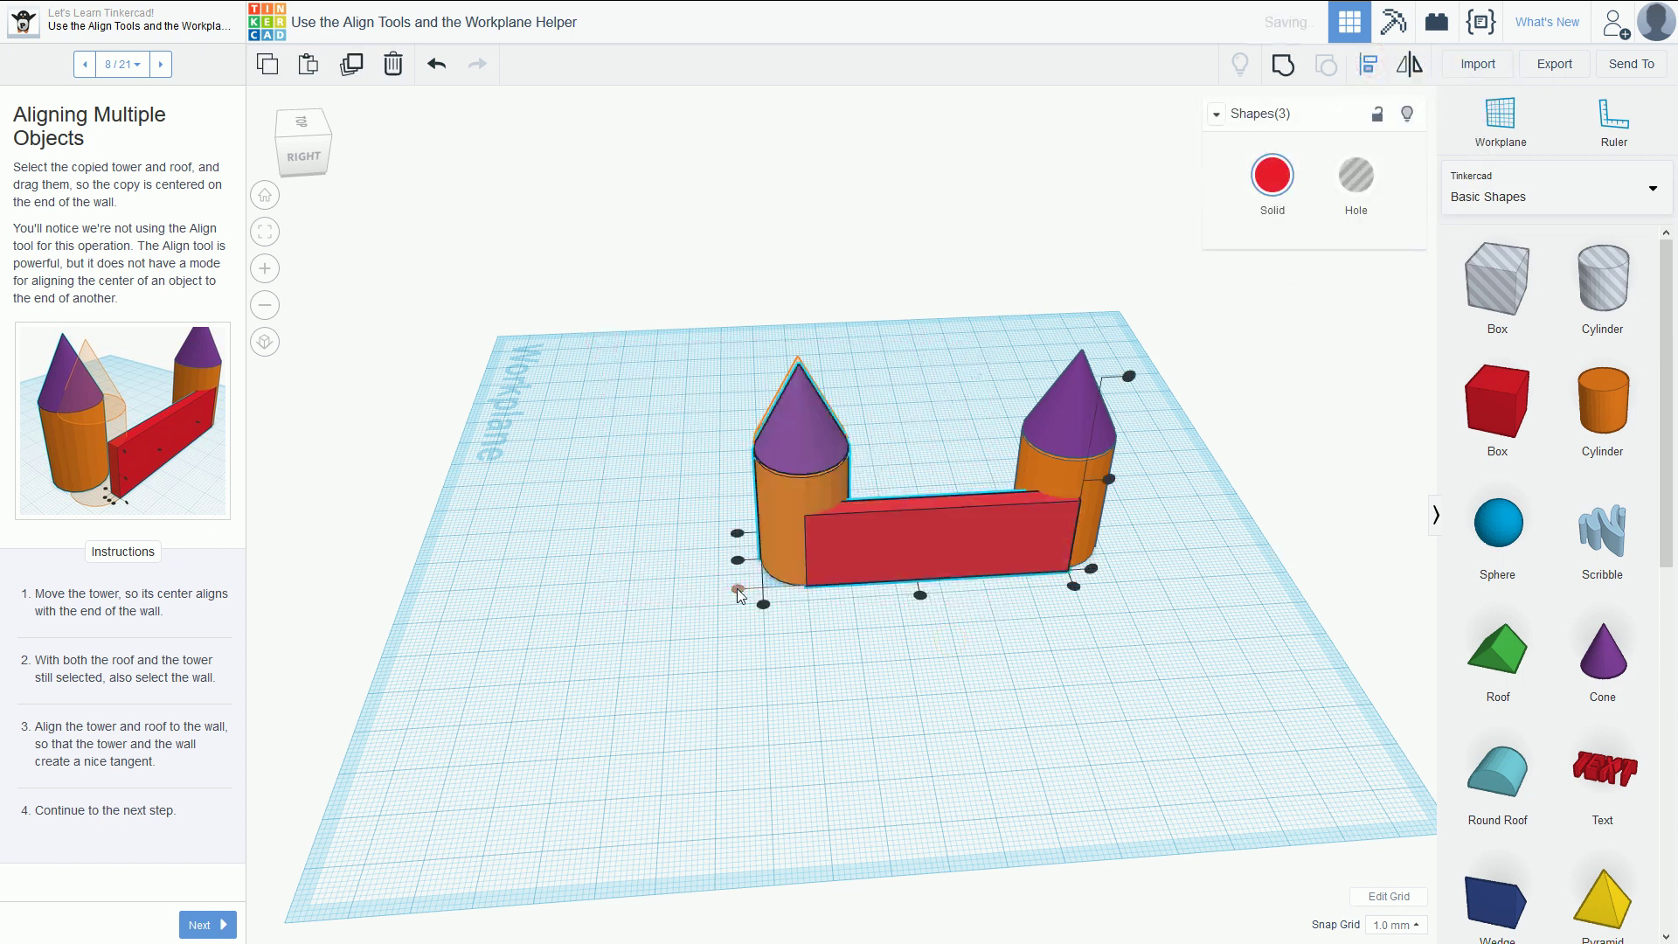
click(799, 670)
- Try aligning the wall and tower shapes at their base with the Align tool, and undo the alignment
right_drag(752, 690, 583, 685)
drag(970, 622, 831, 668)
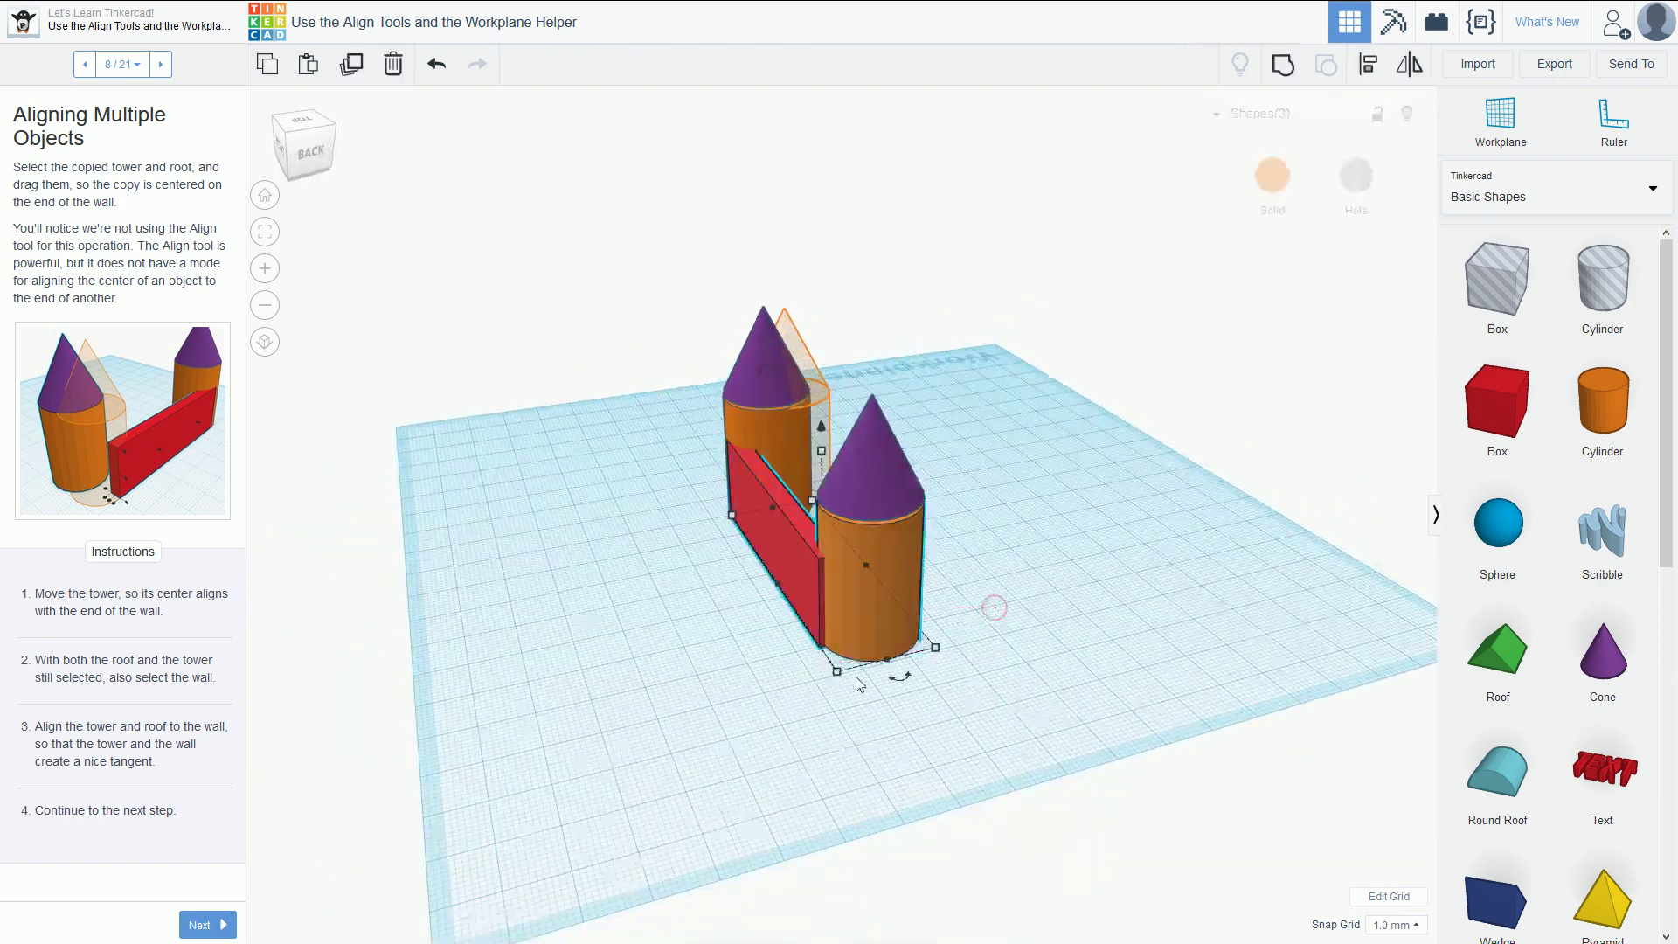
right_drag(891, 688, 1057, 686)
drag(1119, 655, 884, 377)
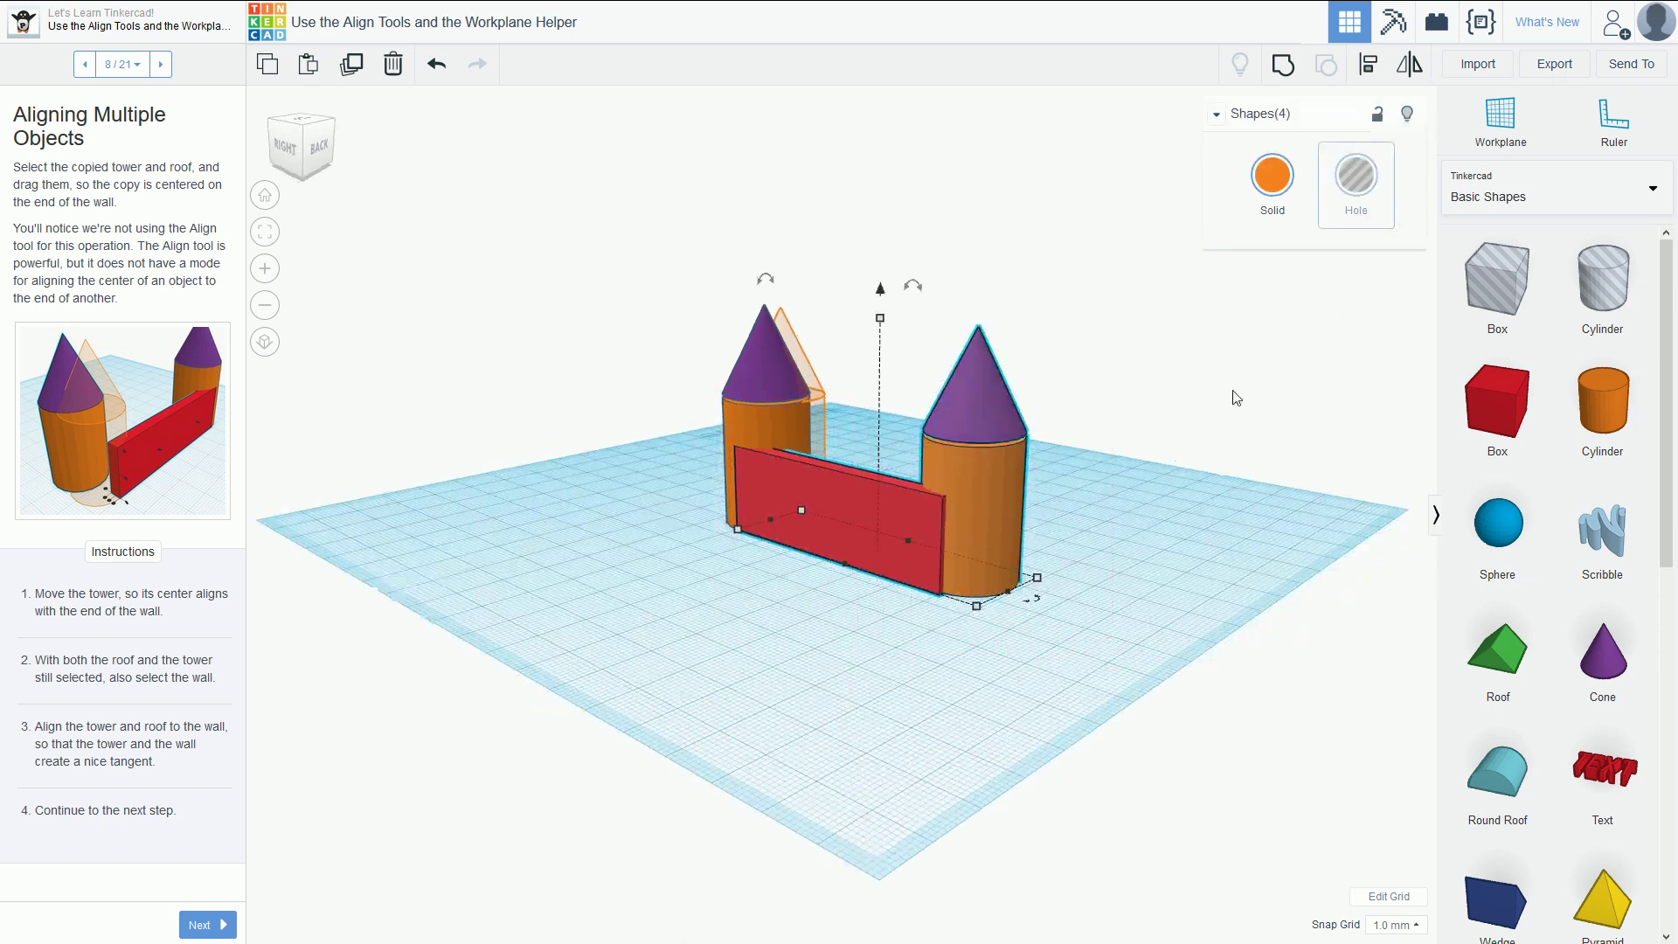
drag(1105, 690, 865, 358)
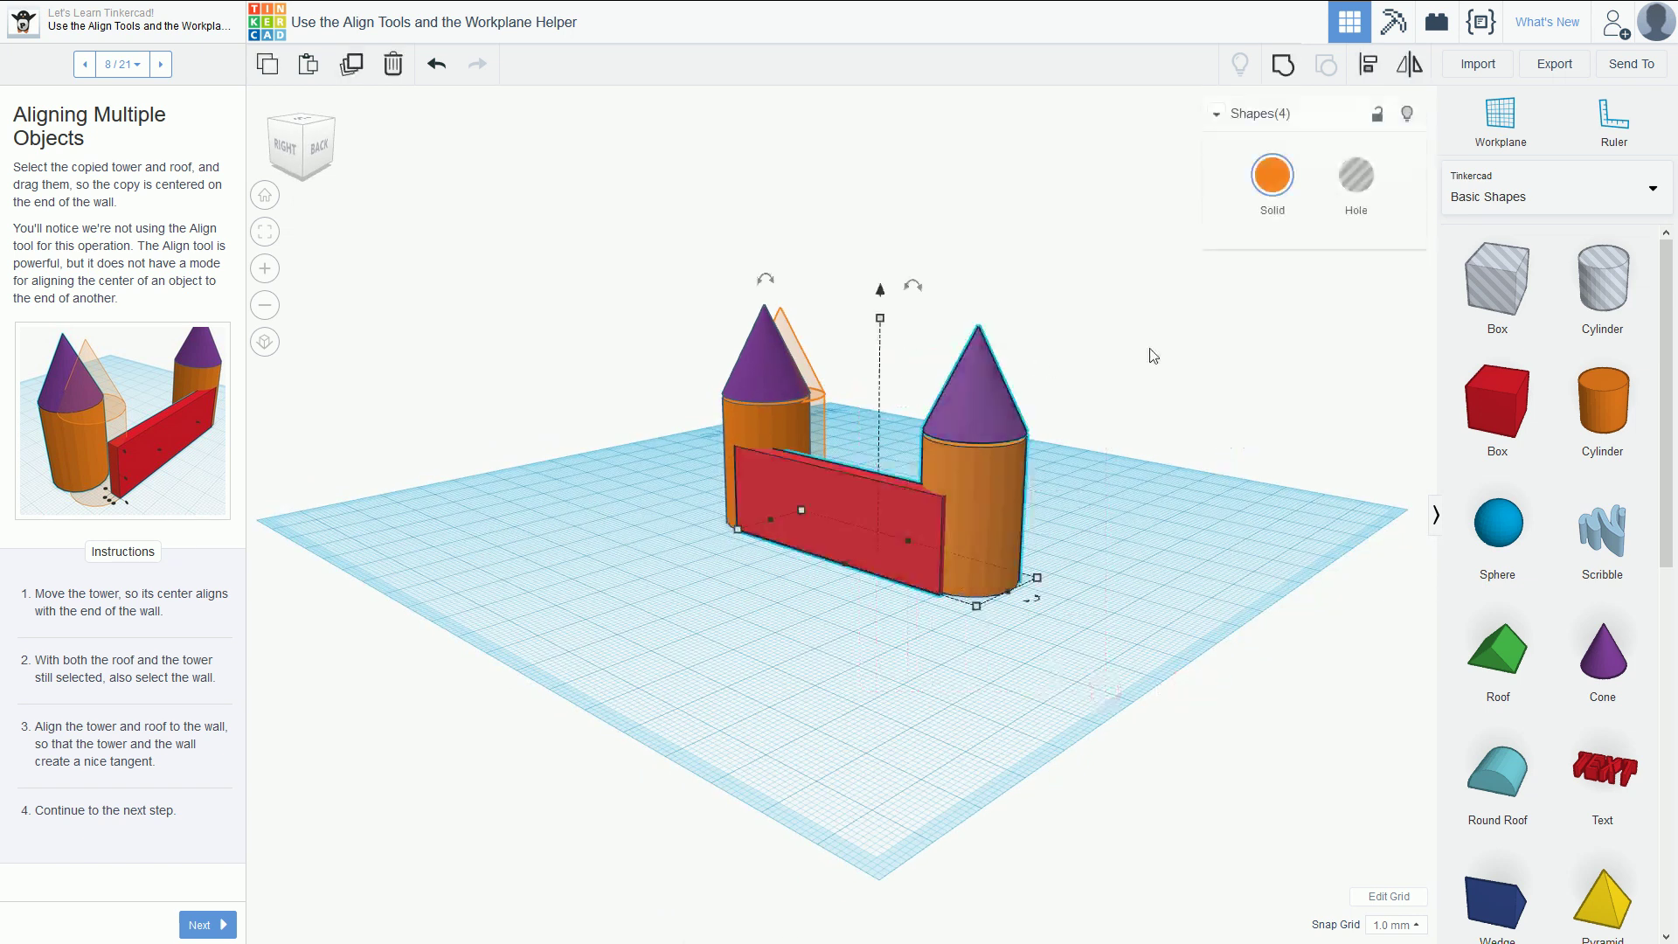
click(1369, 64)
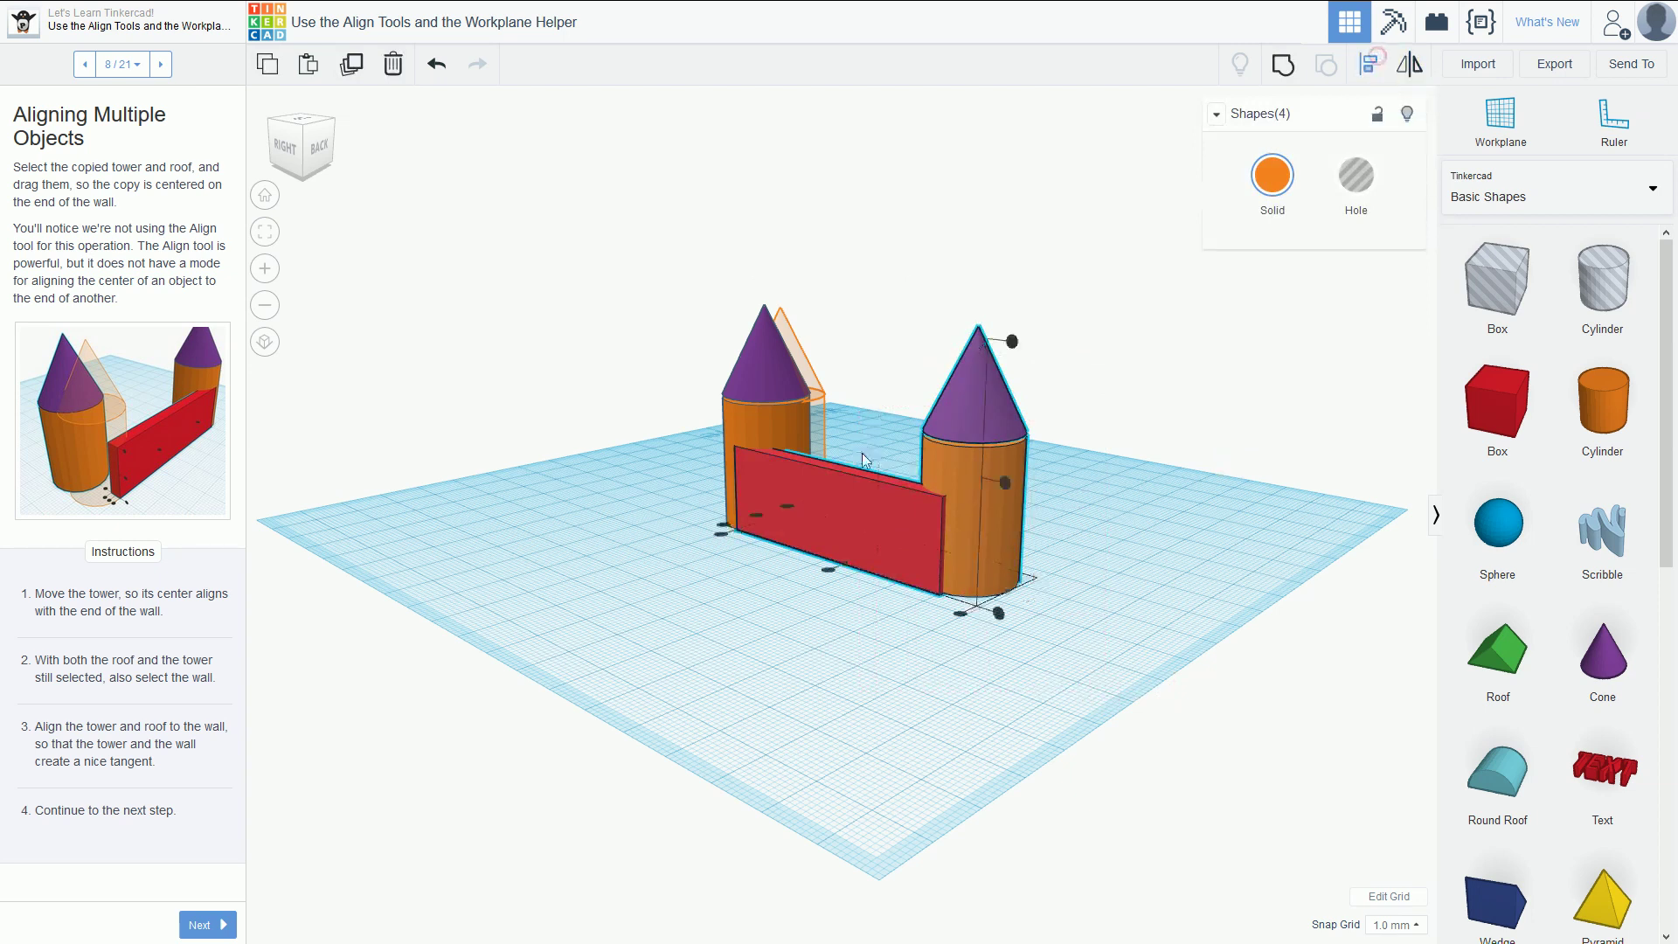
click(999, 615)
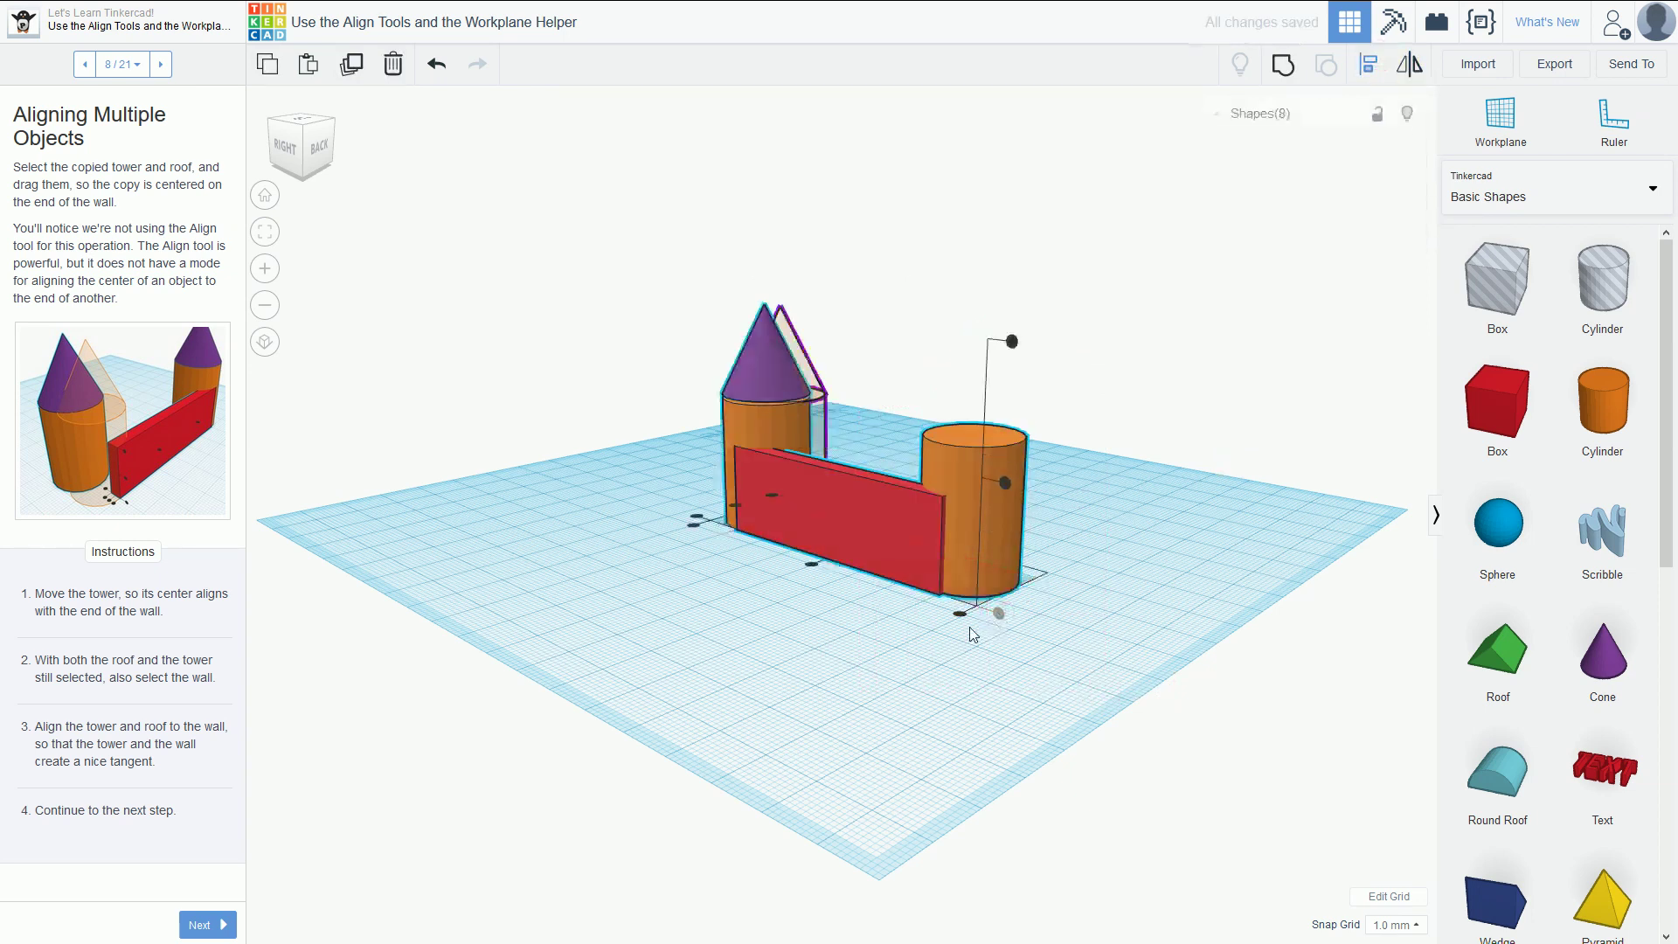
key(ctrl+z)
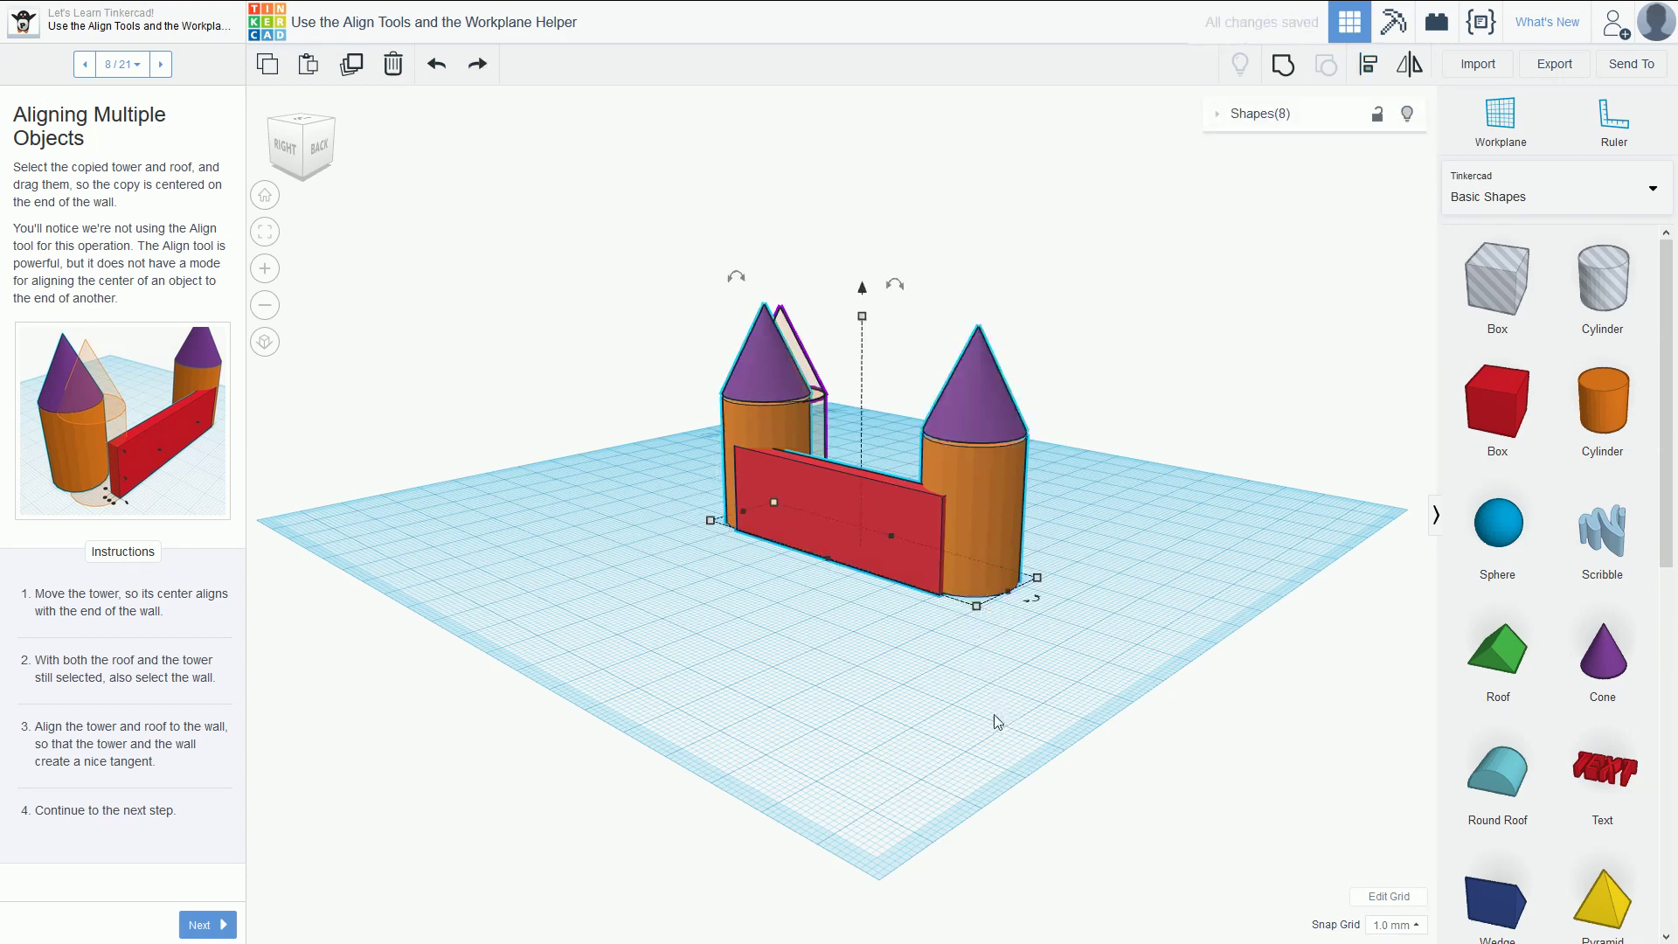
- Clear the selection and advance the lesson to We Want Taller Towers!
right_drag(772, 663, 943, 668)
click(1053, 620)
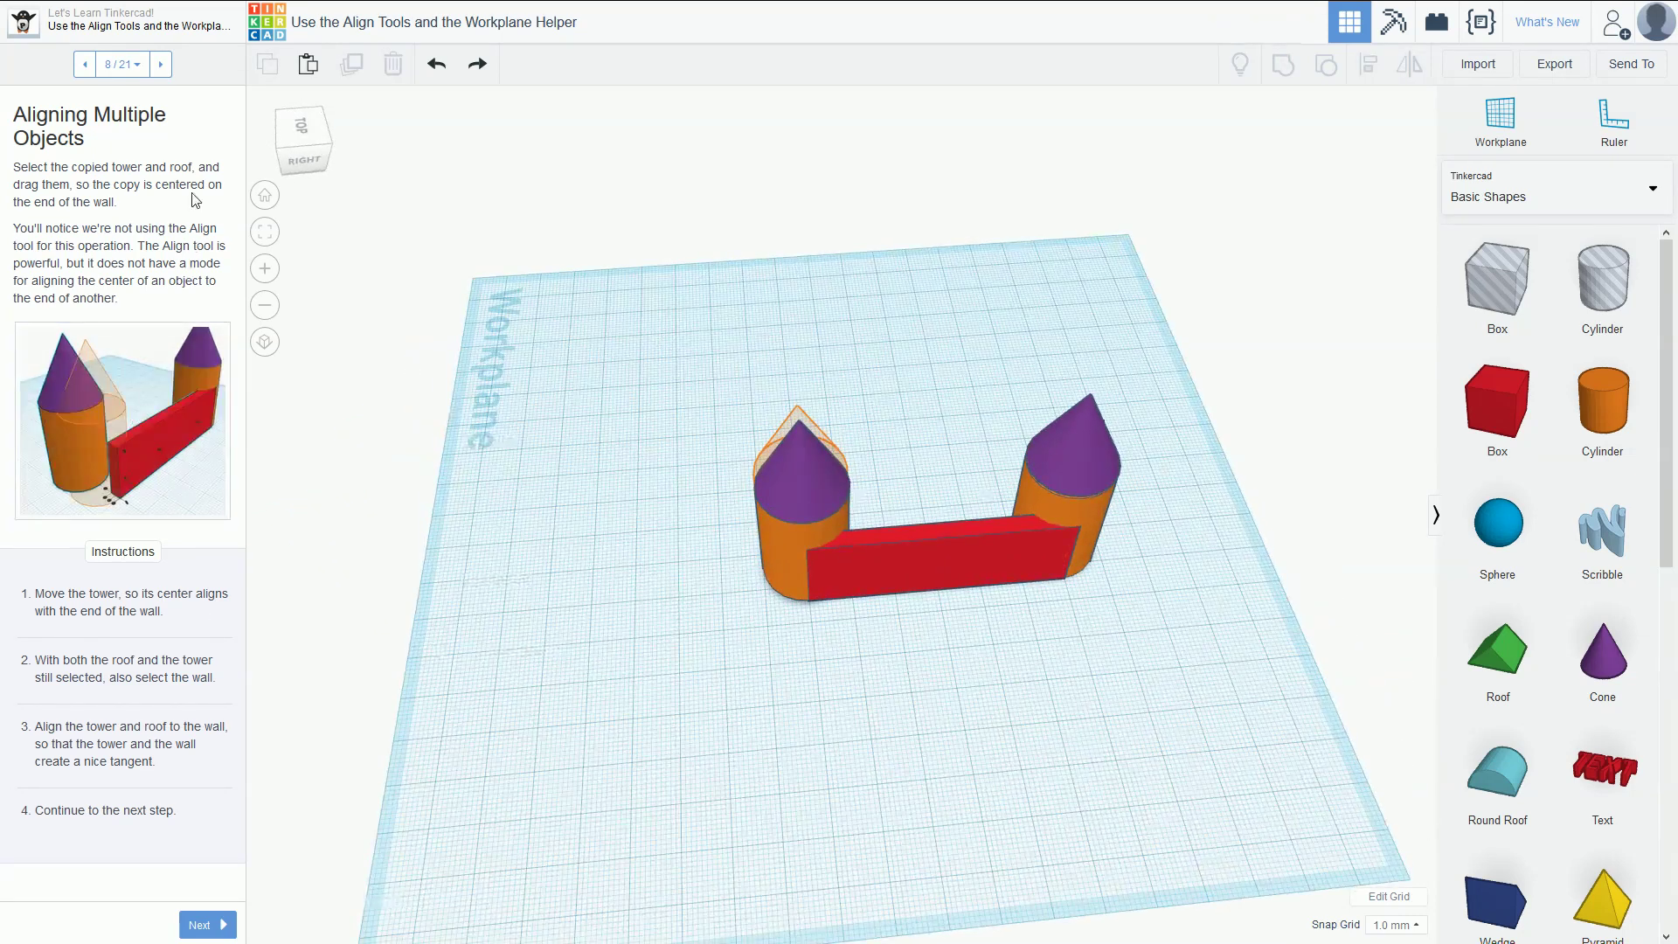
click(161, 64)
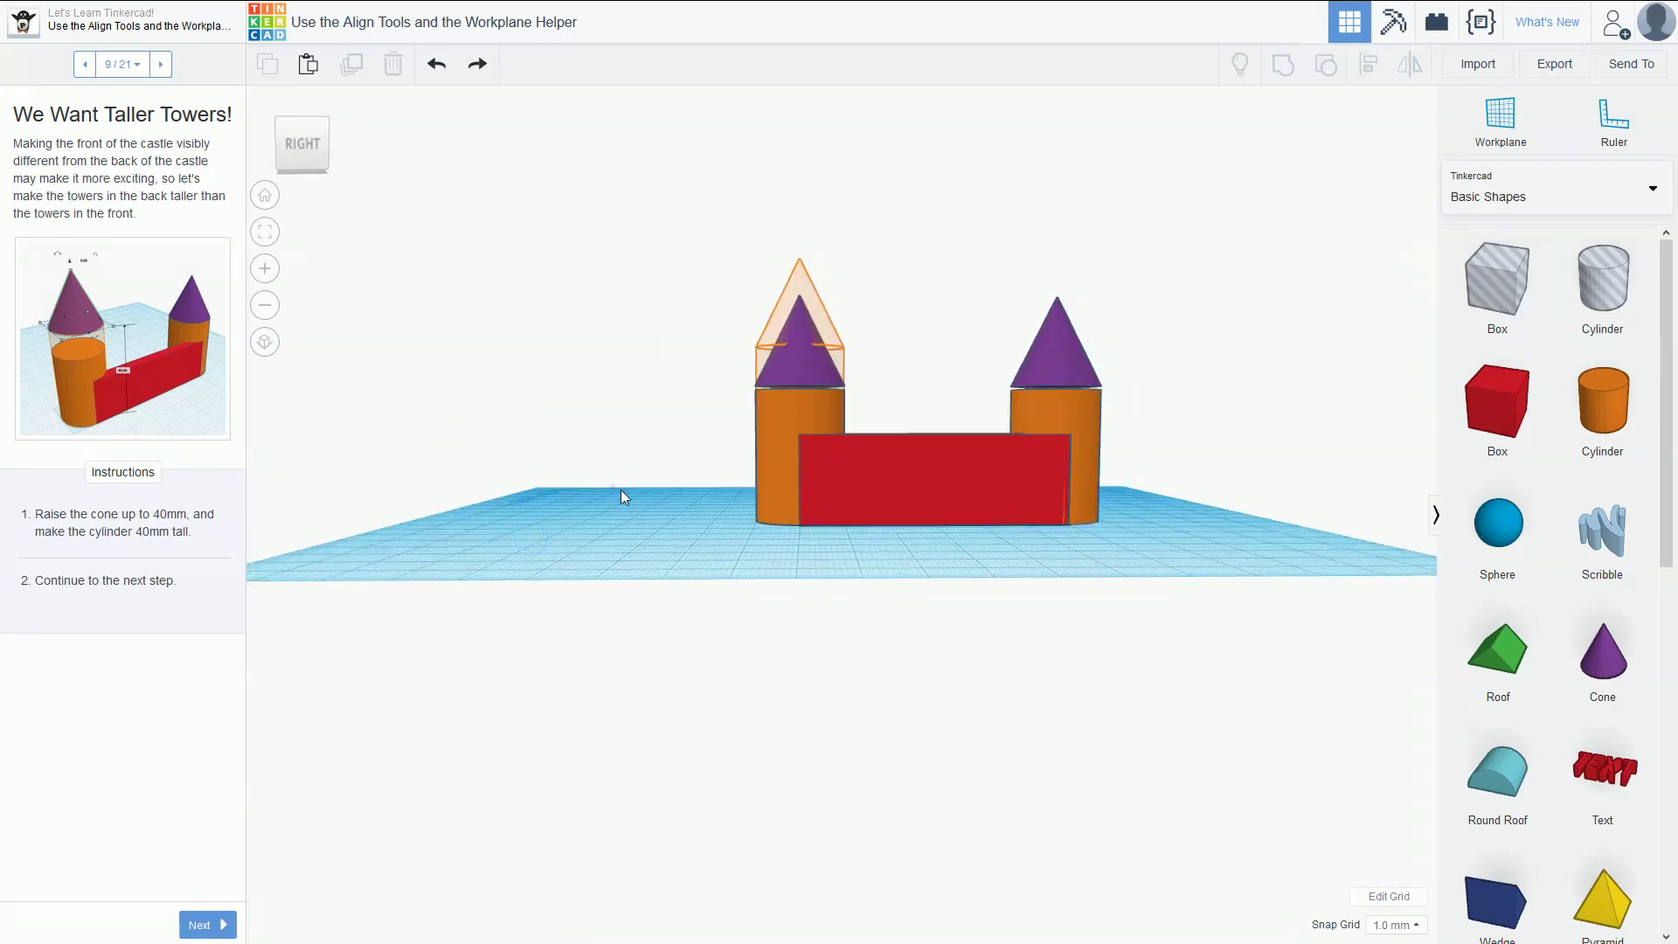
click(811, 375)
drag(811, 376, 784, 311)
right_drag(622, 404, 787, 456)
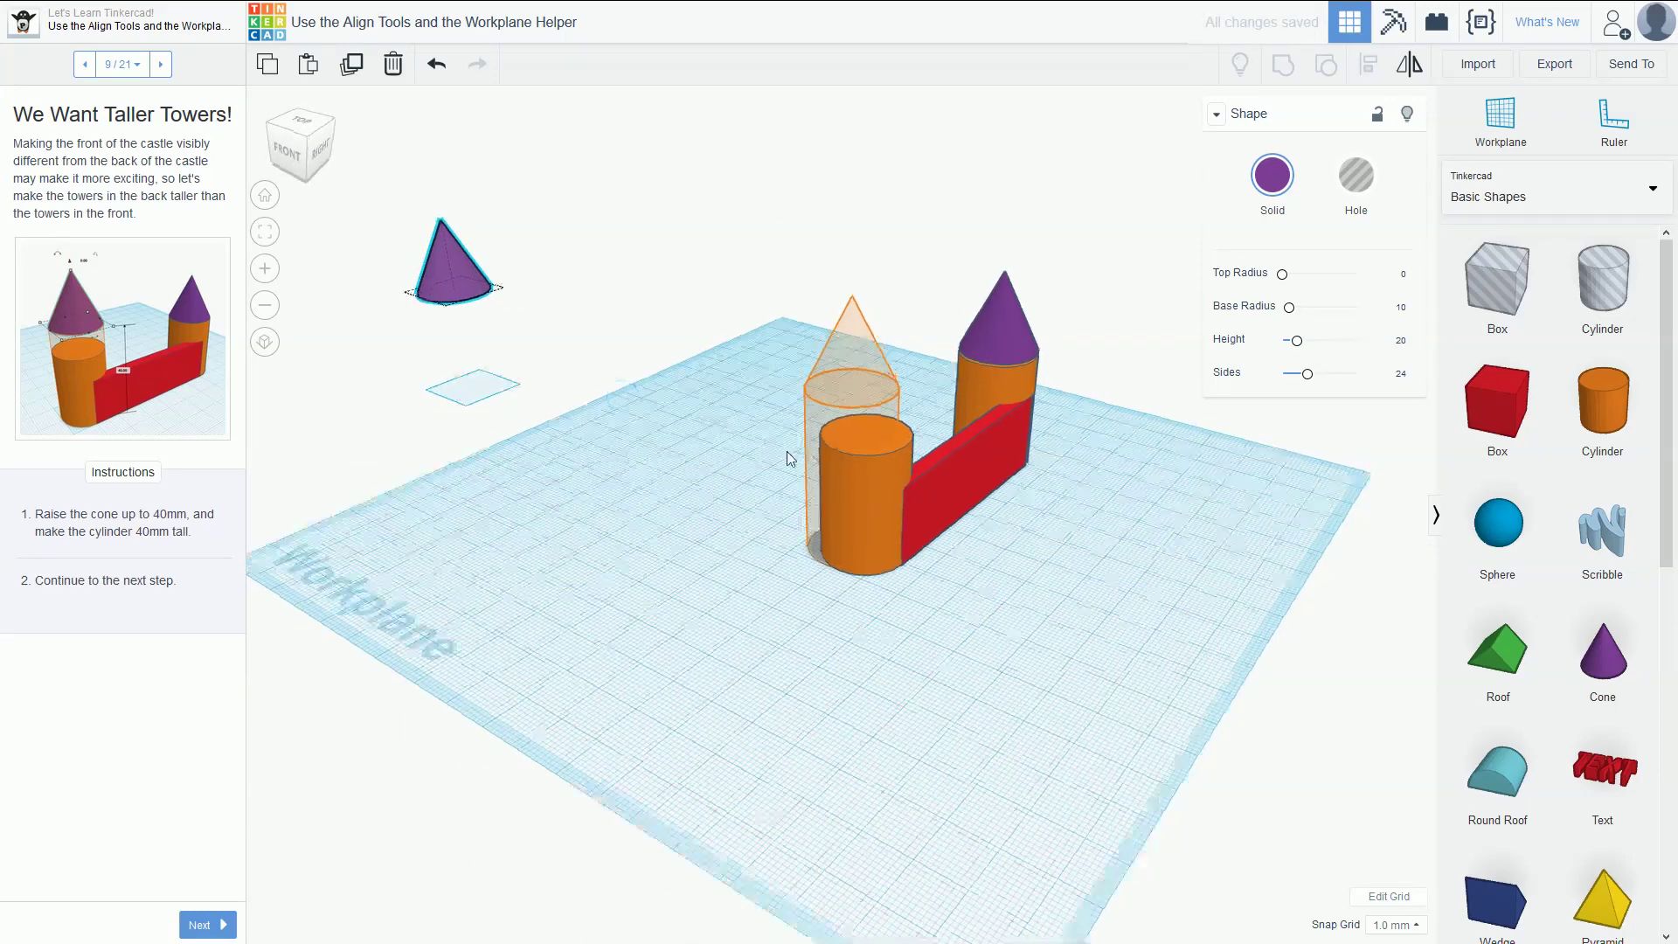
key(ctrl+z)
- Raise the copied tower's cone by 10 mm and stretch the cylinder beneath it up to the cone's base
right_drag(713, 474, 575, 465)
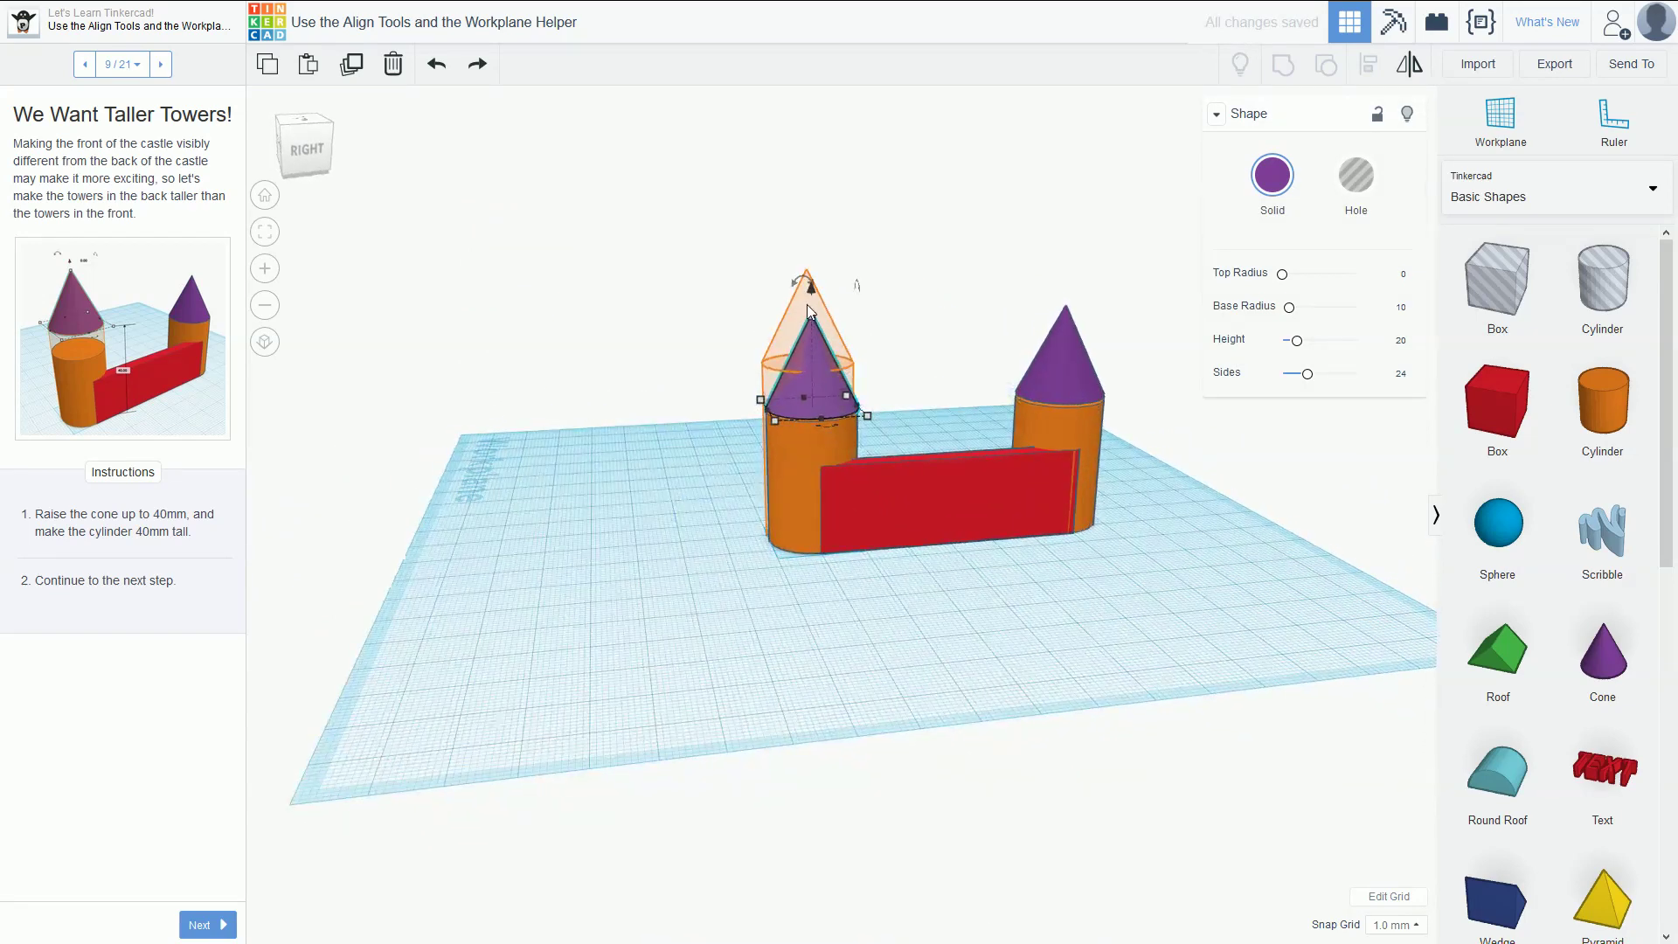
drag(803, 283, 815, 237)
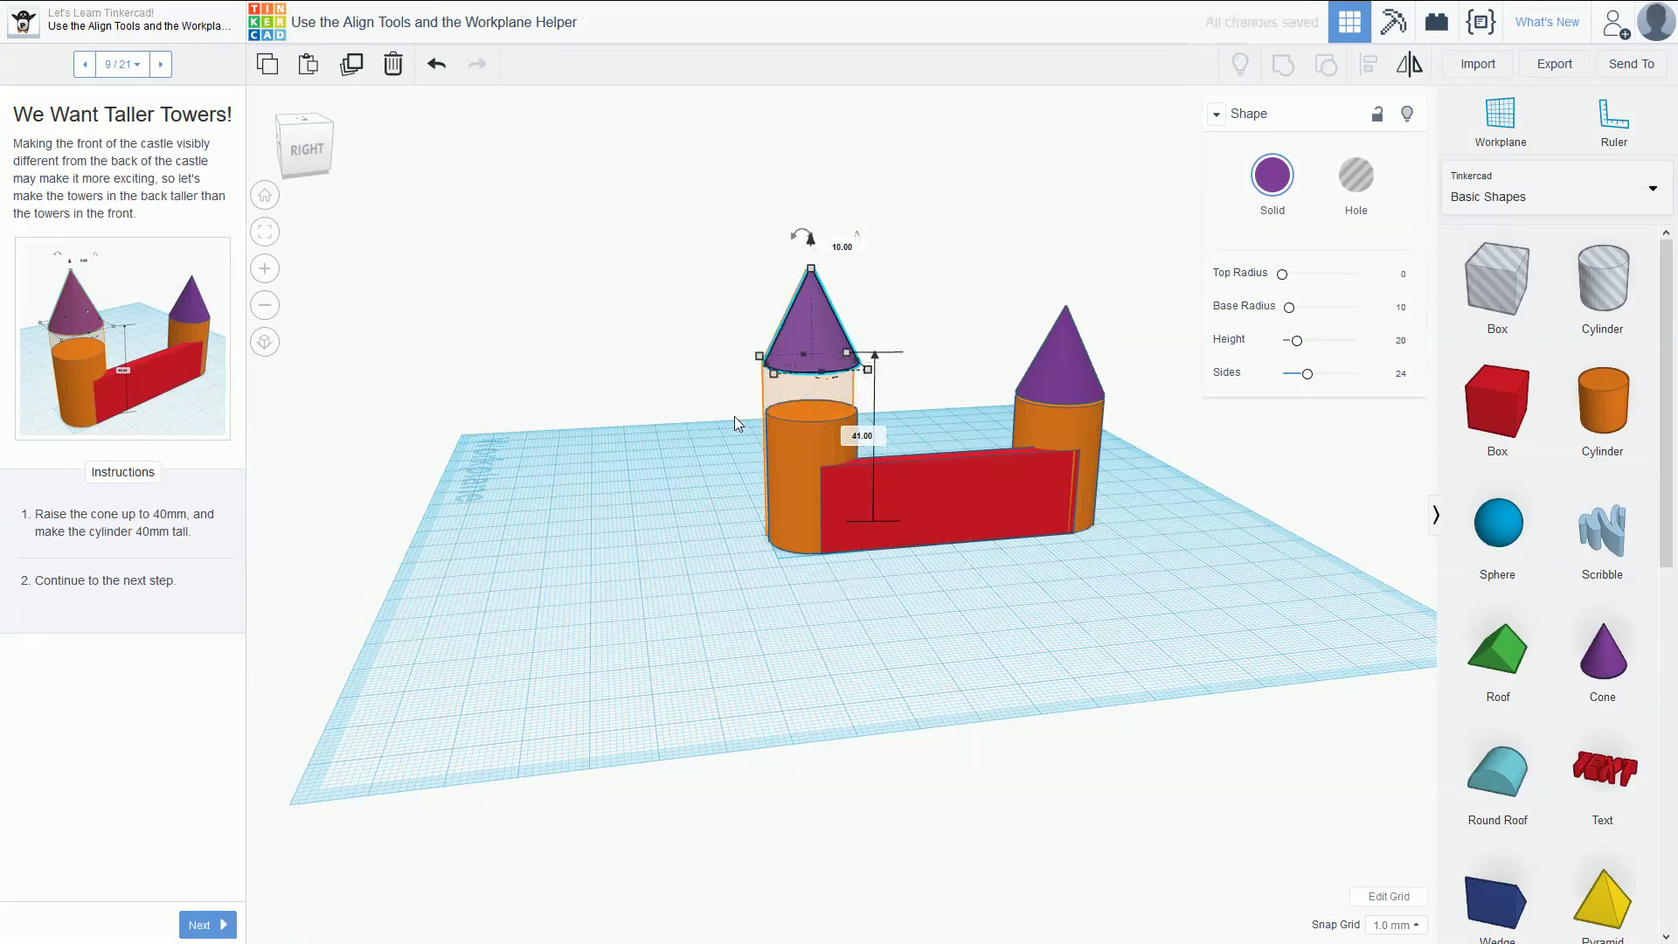
click(818, 456)
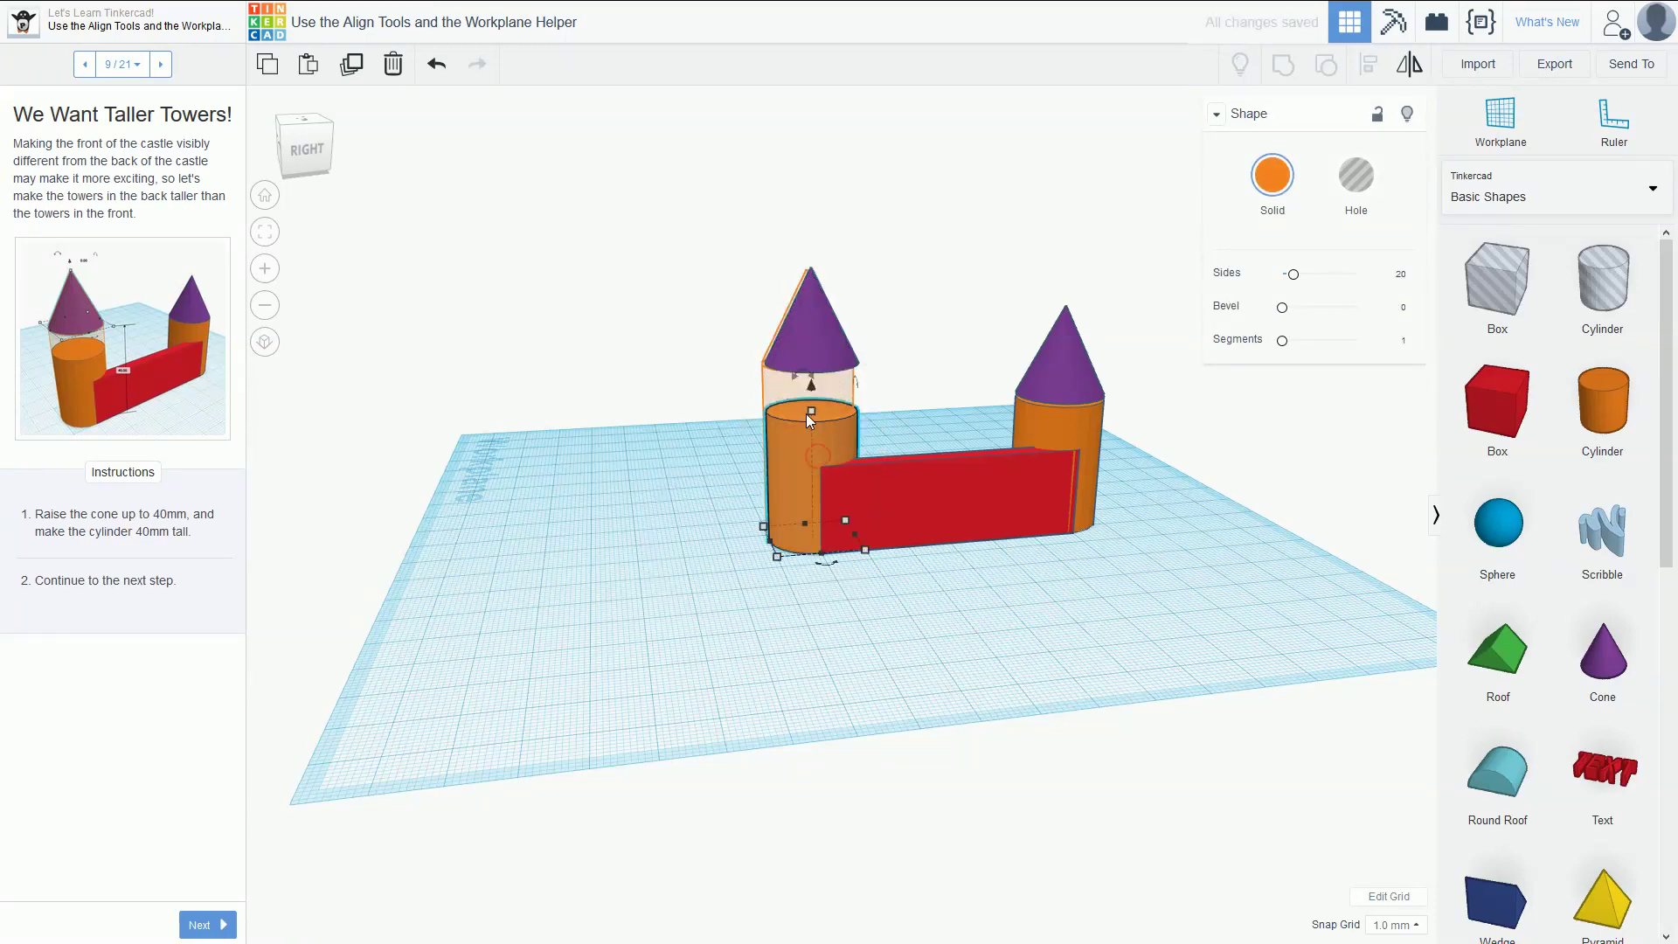
drag(811, 406, 809, 365)
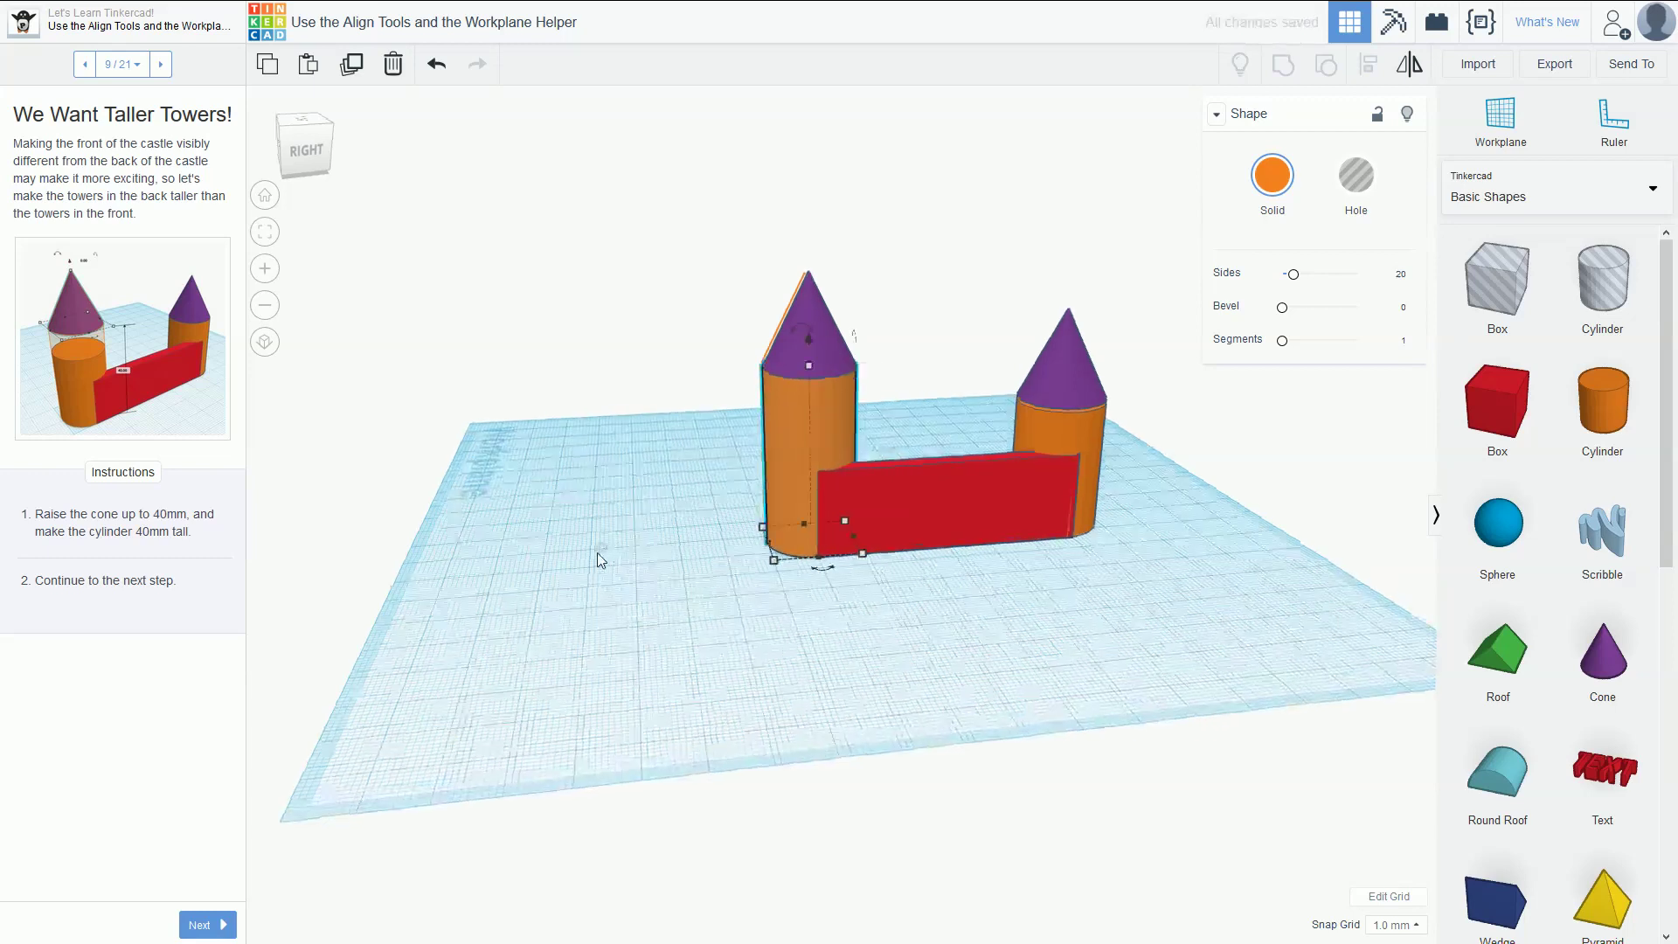
- Advance the lesson to Copy Wall and Align It to the Tower, and place a copy of the wall 37 mm inward from the original
click(603, 491)
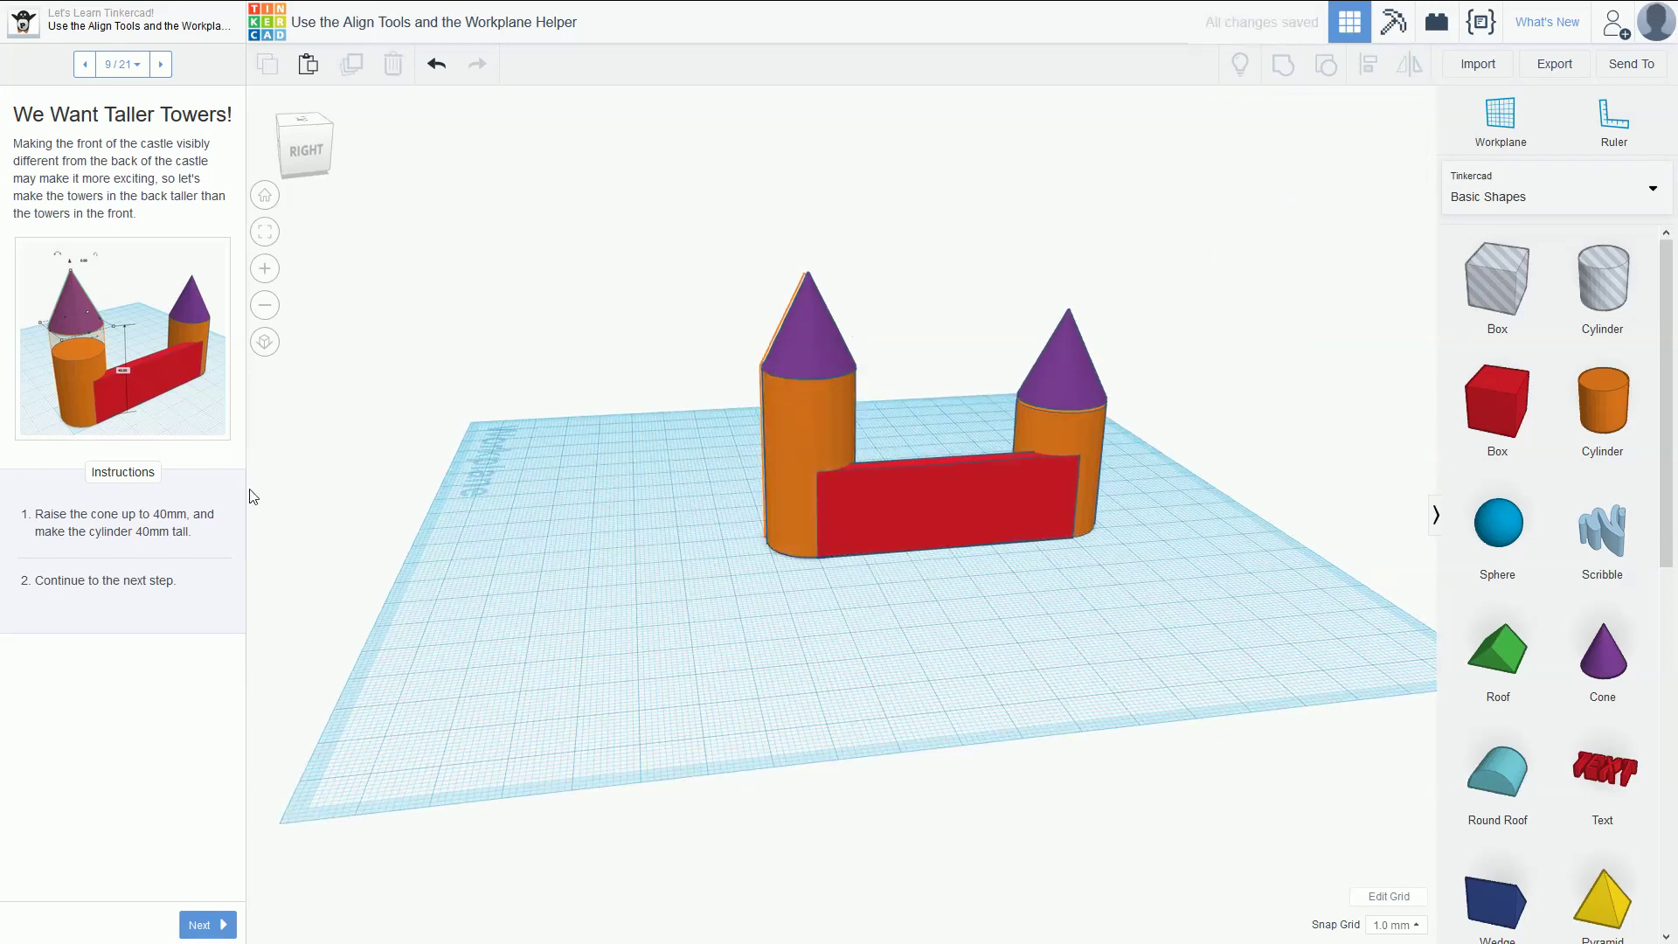
click(163, 64)
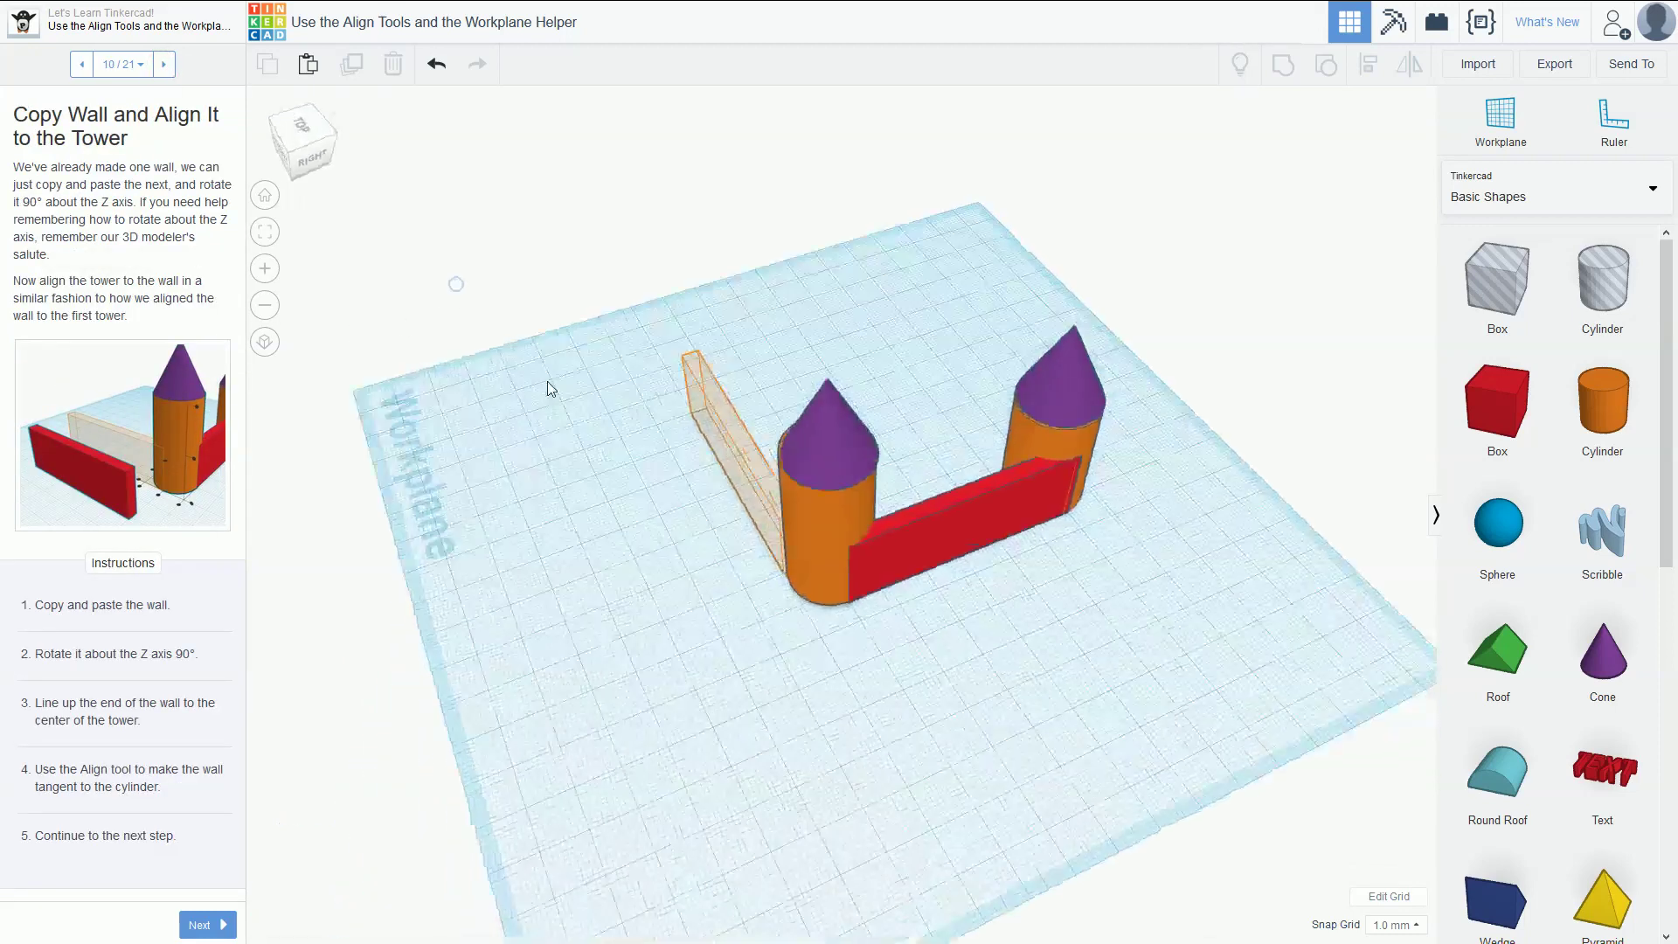
click(977, 480)
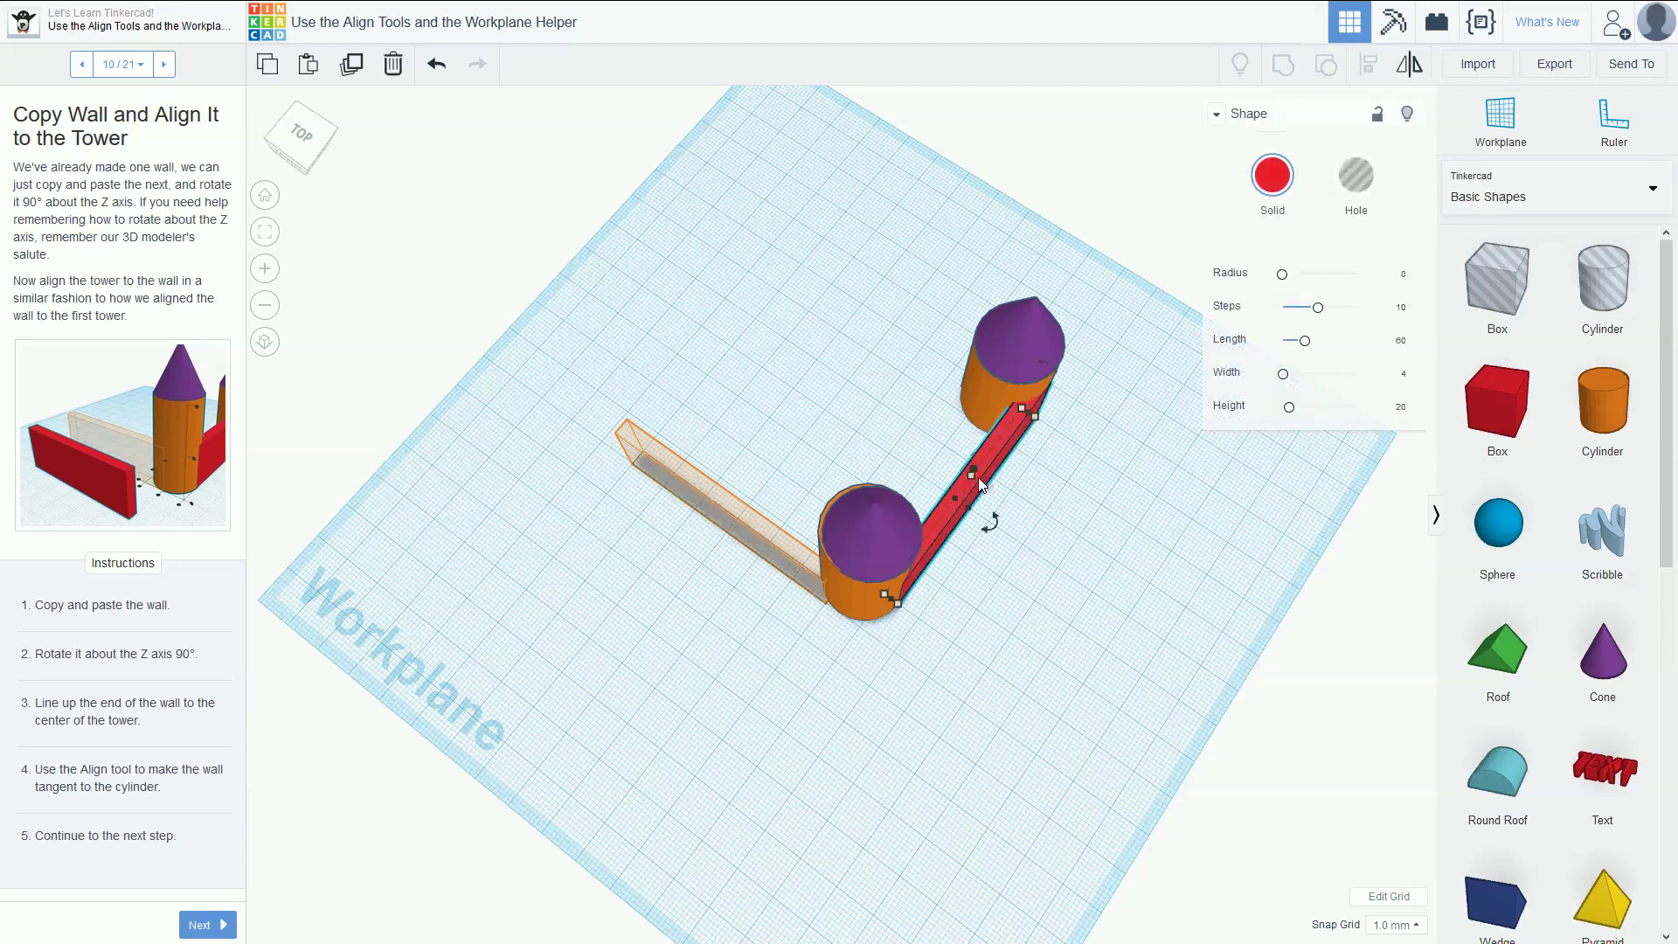
key(ctrl+c)
key(ctrl+v)
drag(978, 476, 837, 401)
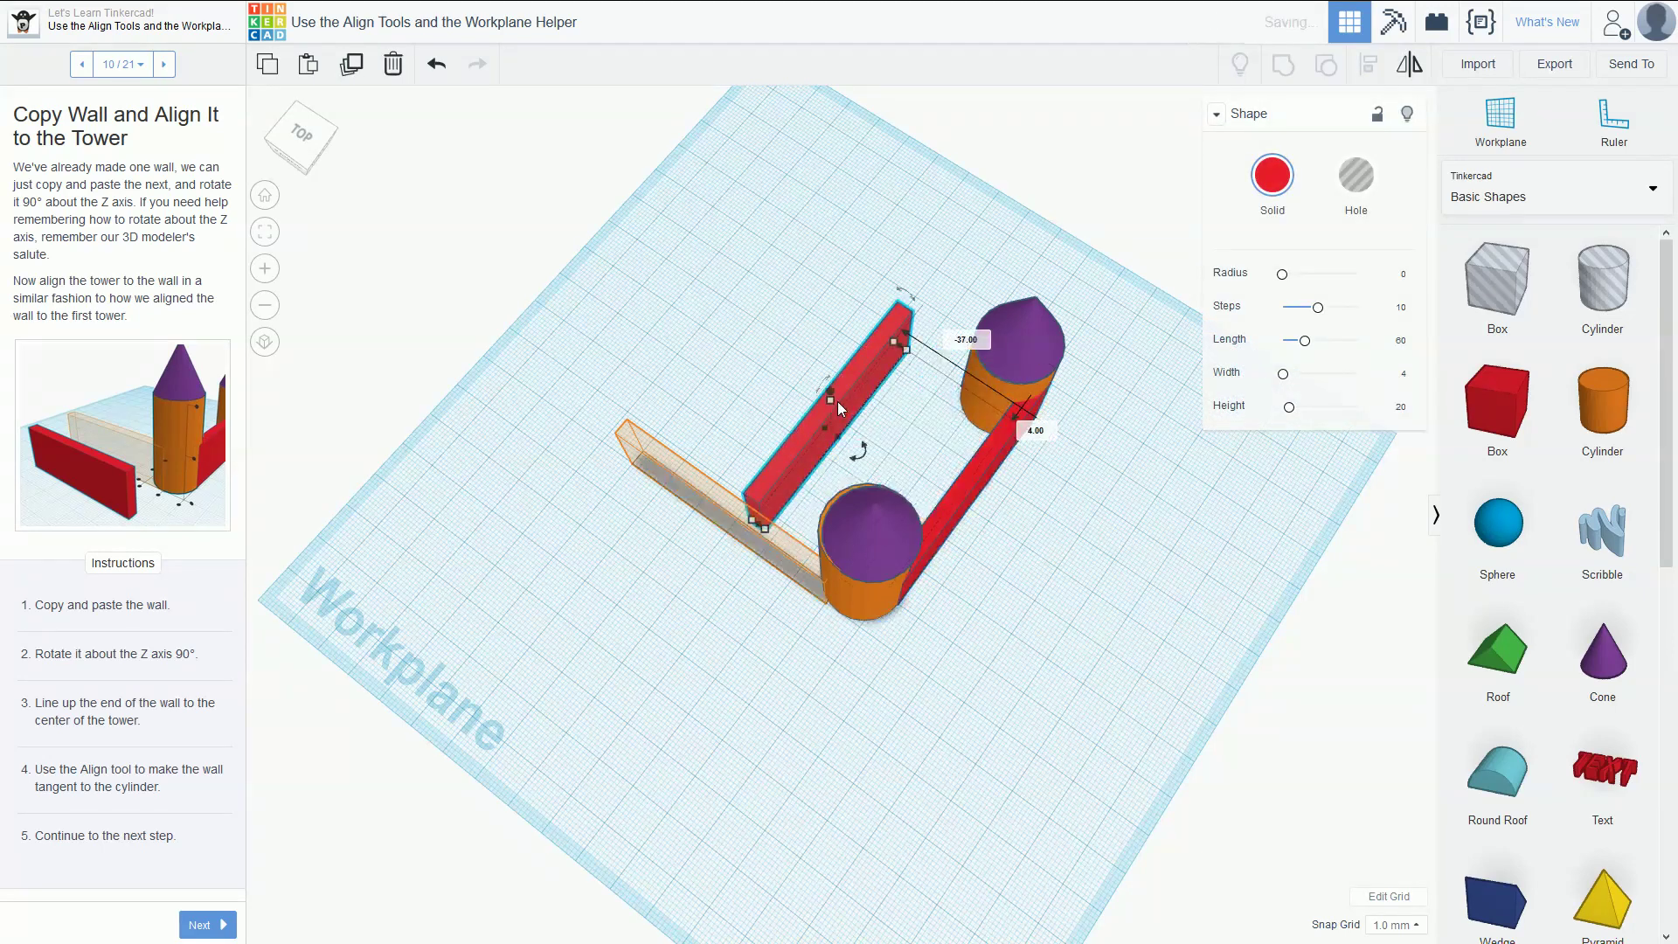
- Rotate the wall copy 90° about the Z axis
mouse_move(870, 454)
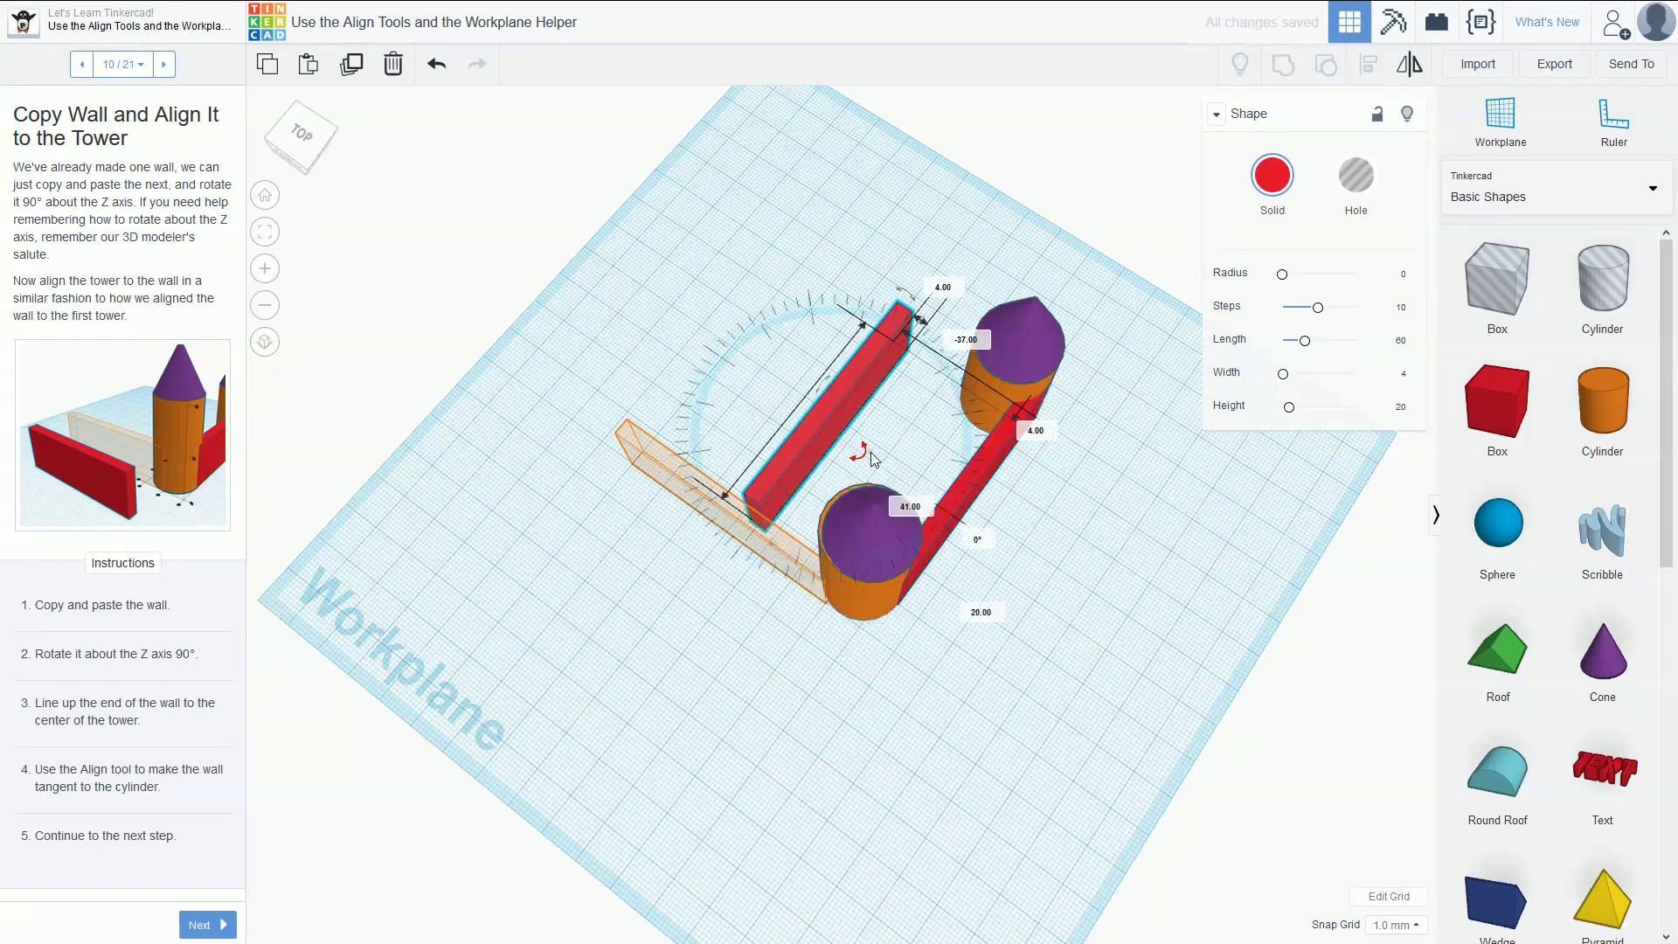
drag(874, 459, 942, 344)
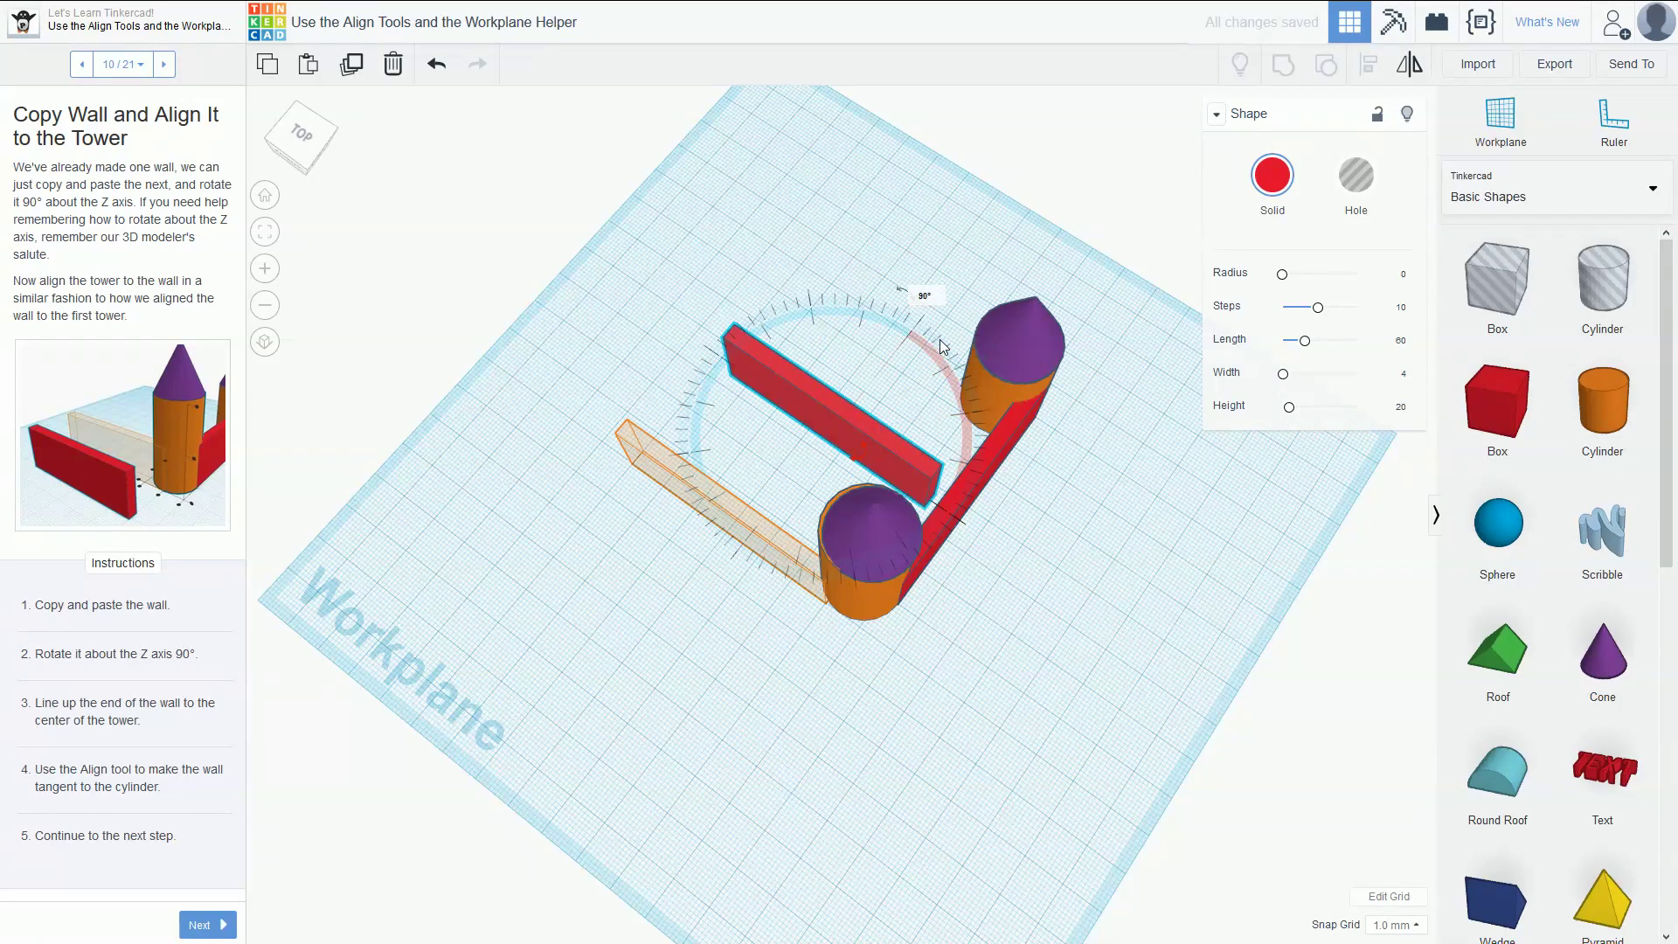
drag(941, 339, 941, 340)
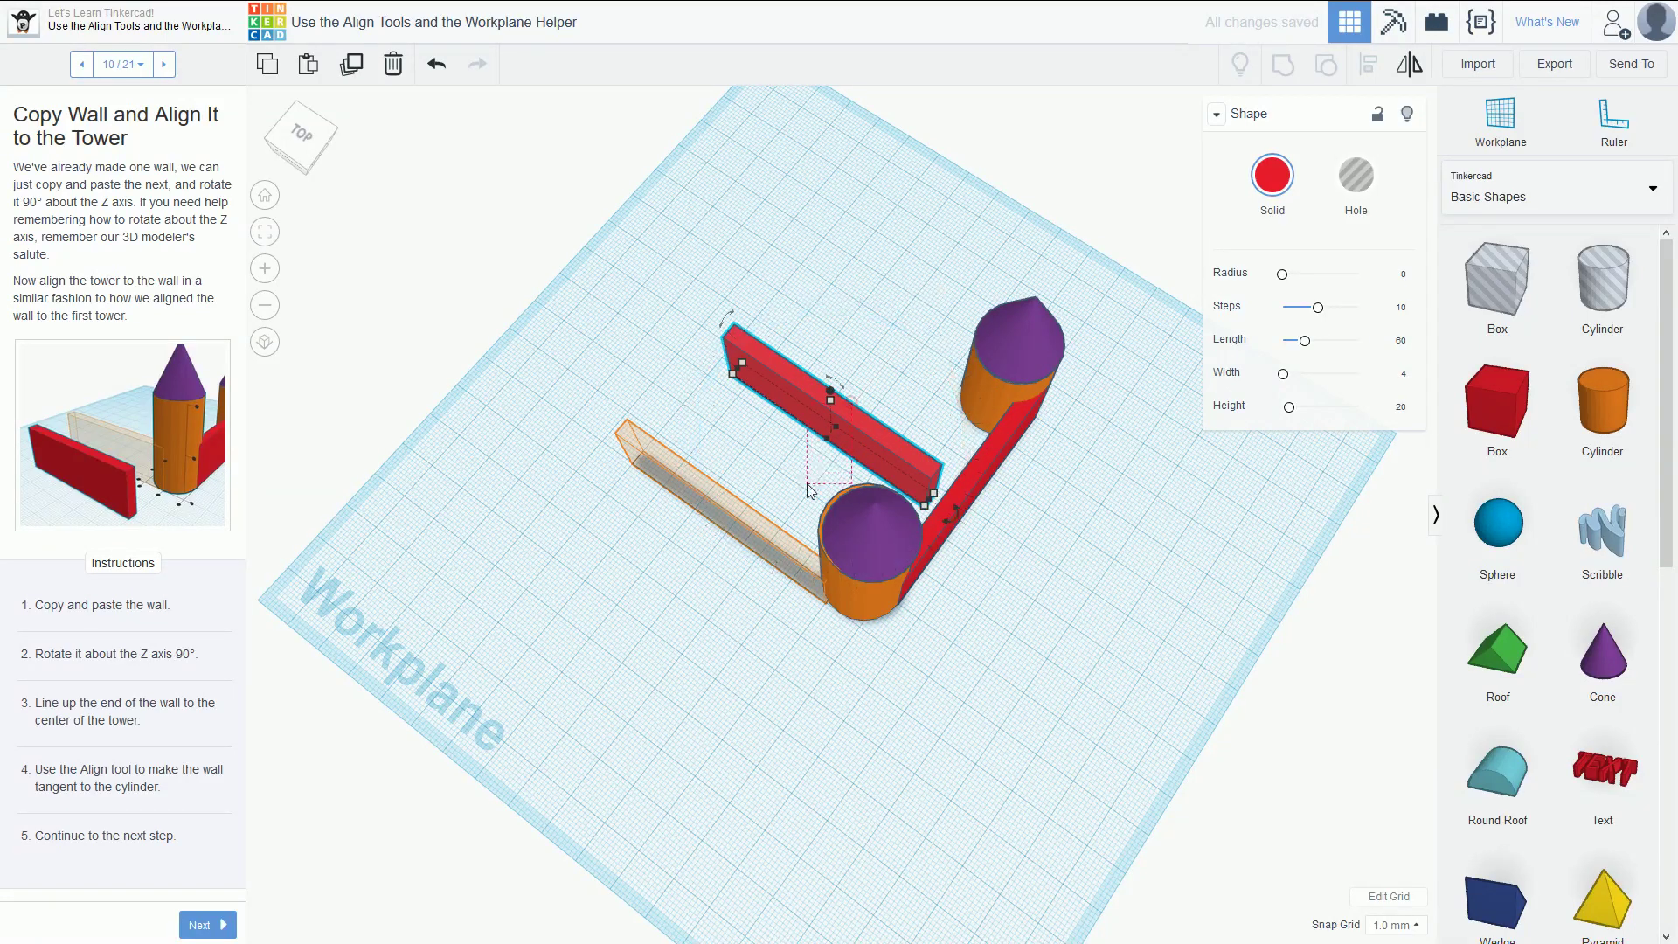
- Move the rotated wall copy onto the guide outline so that its end meets the taller tower
drag(846, 431, 762, 479)
key(ctrl+z)
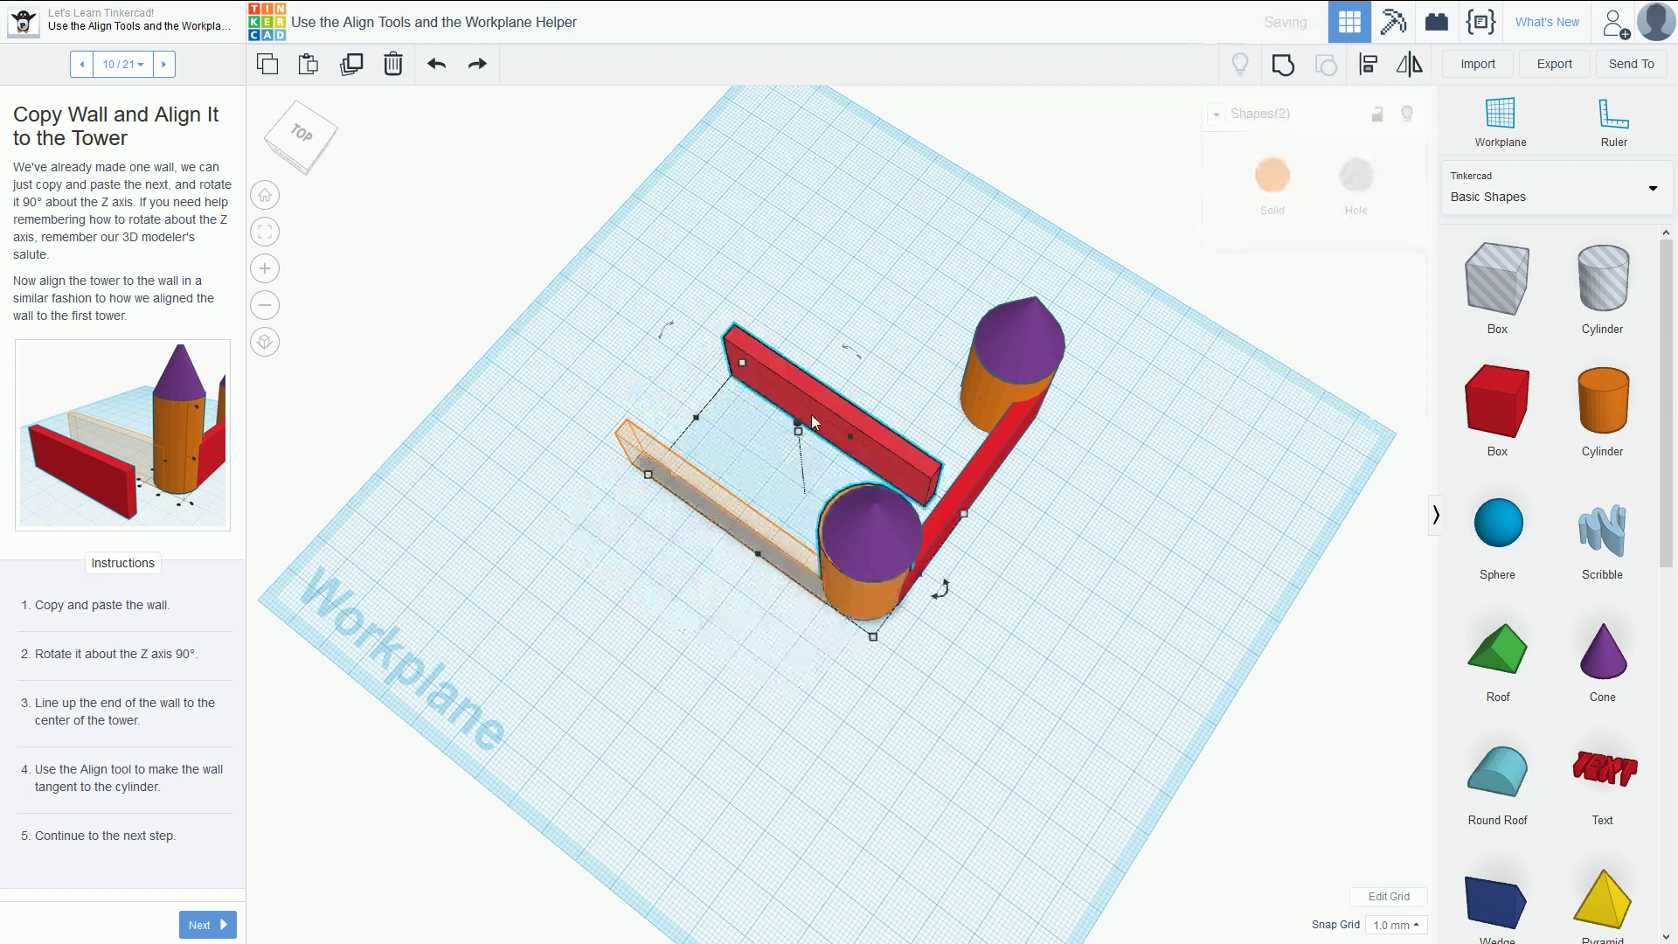
click(809, 393)
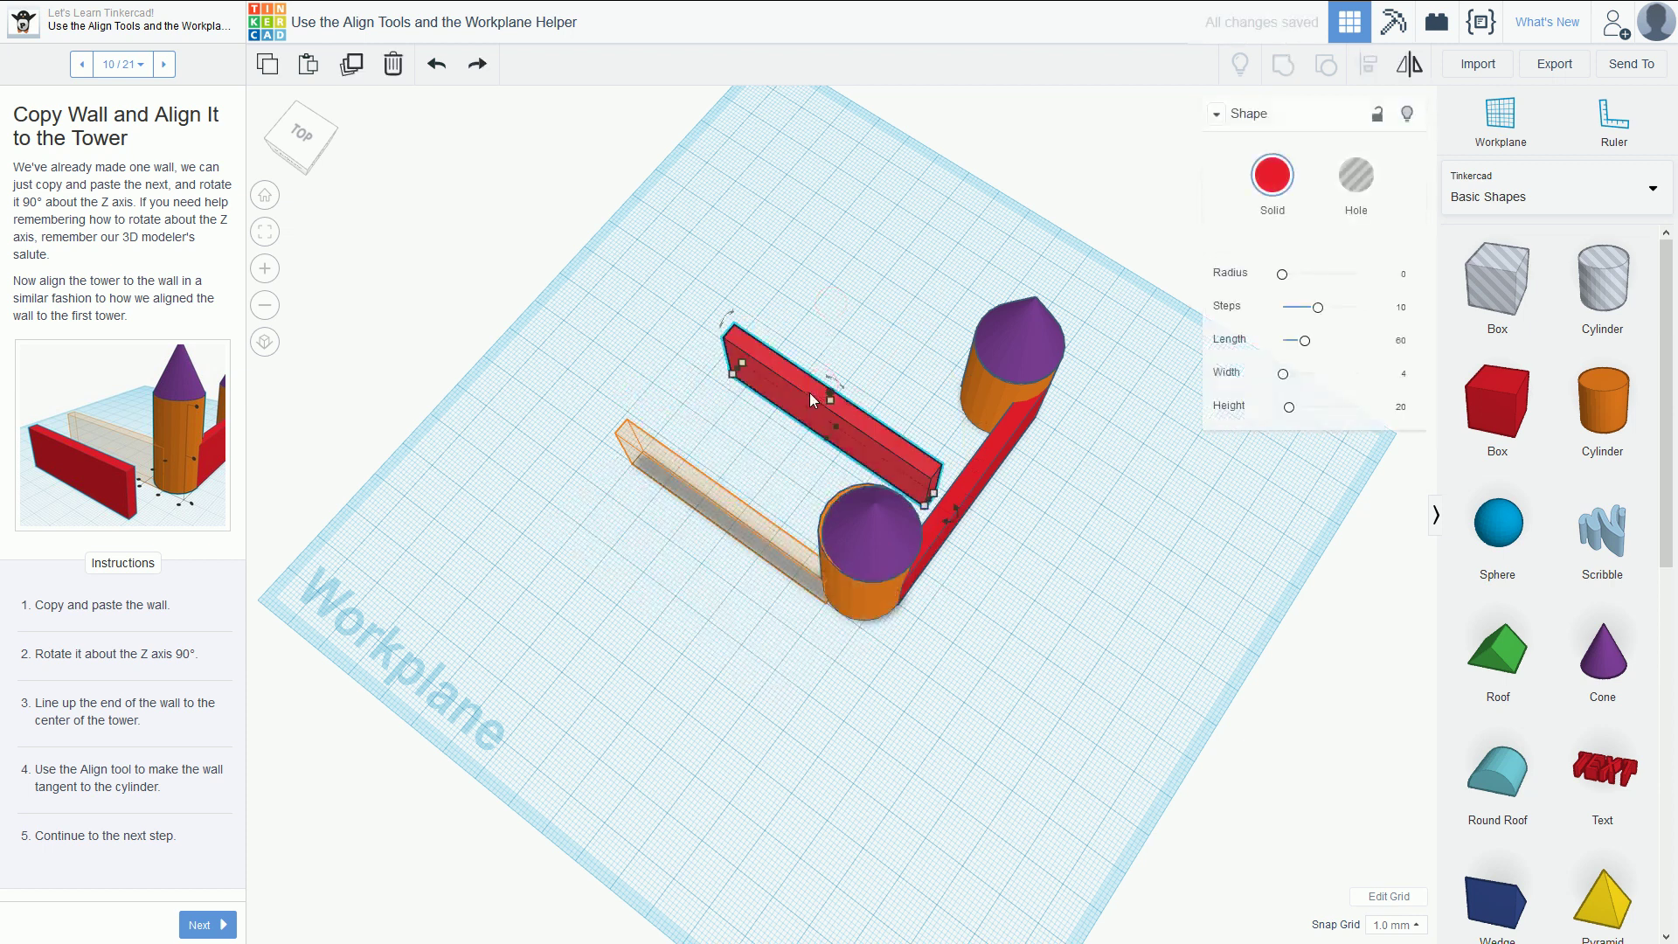
drag(809, 391, 704, 496)
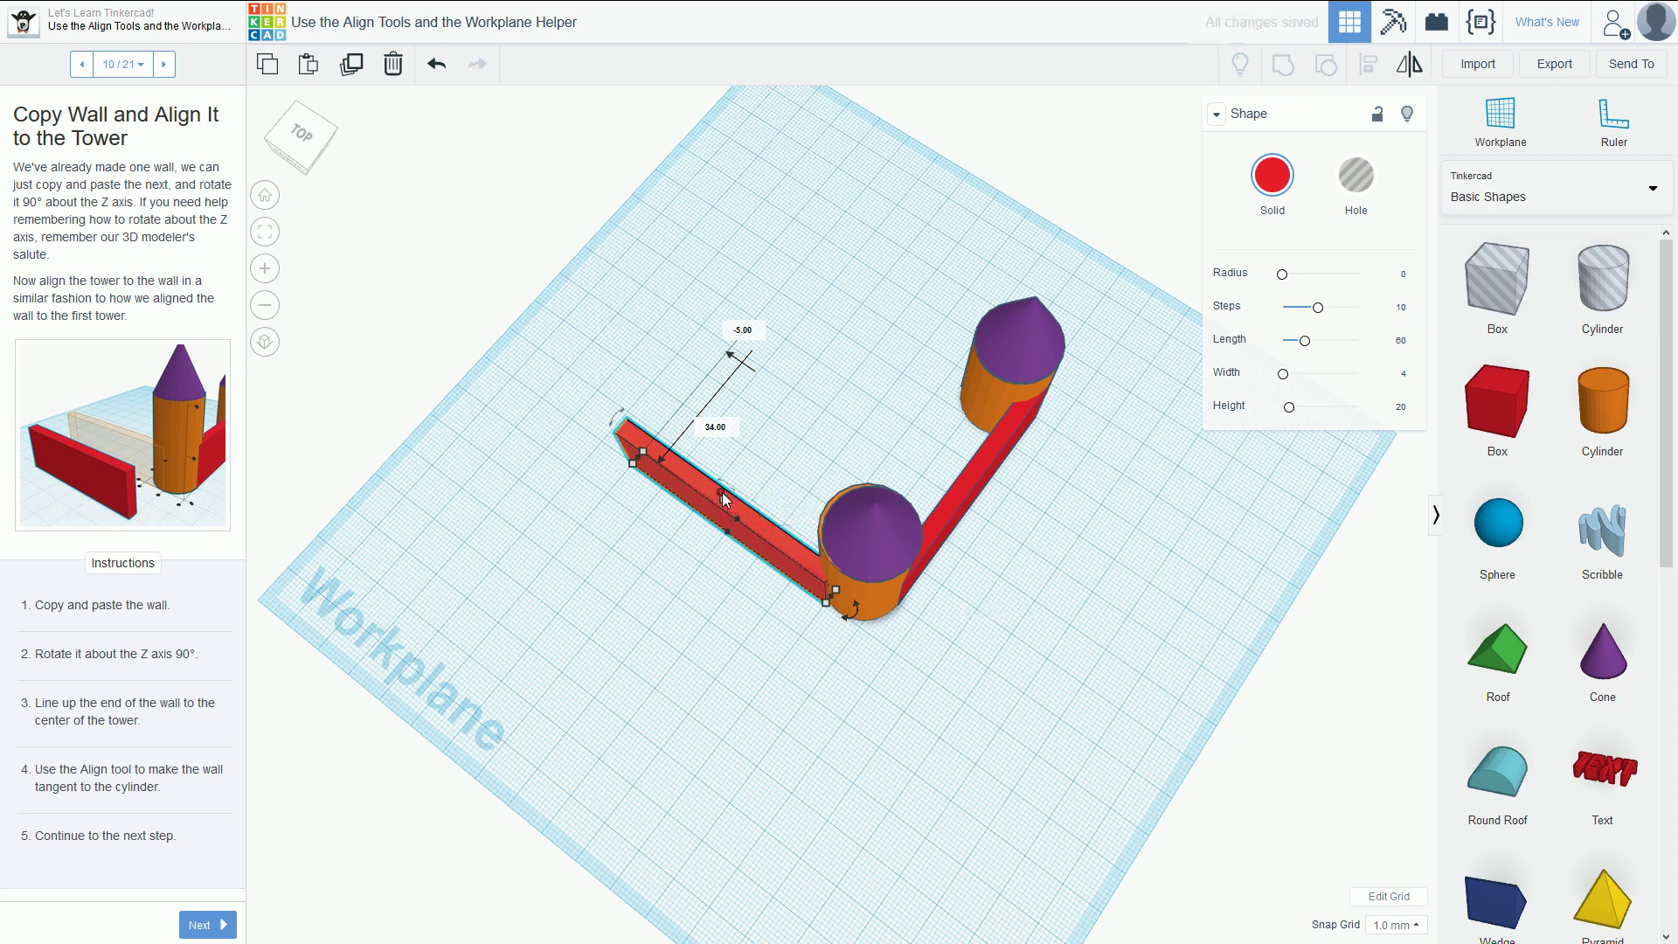
- Nudge the taller tower's cone 1 mm toward the new wall, then clear the selection
right_drag(769, 741, 847, 663)
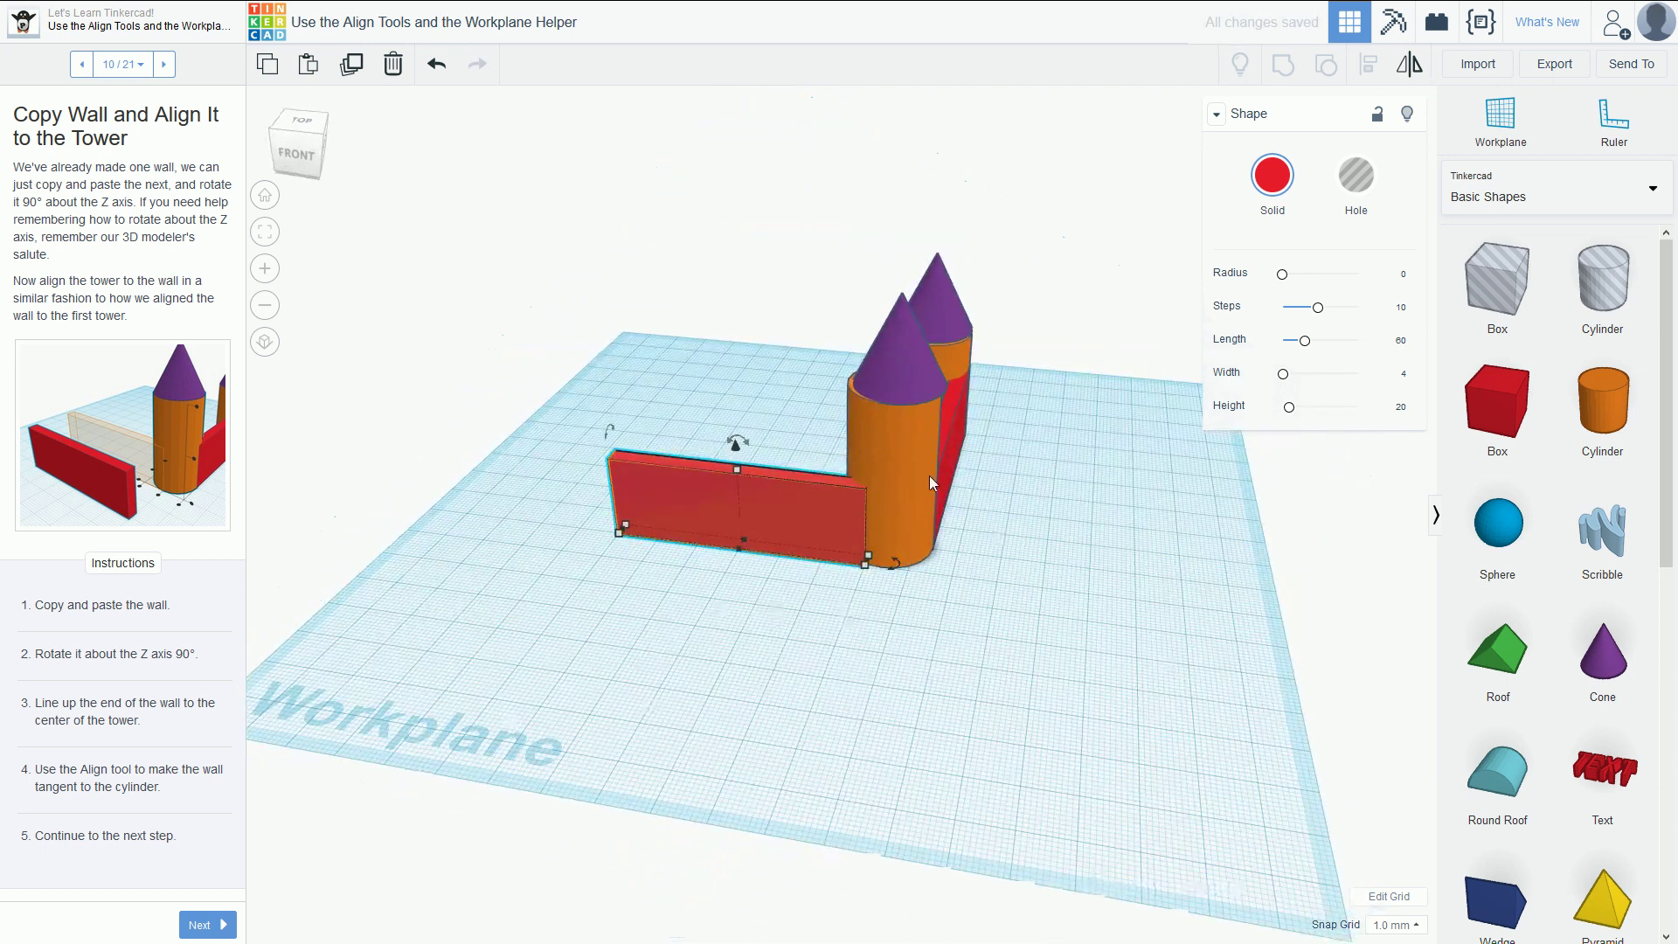
click(915, 373)
key(Left)
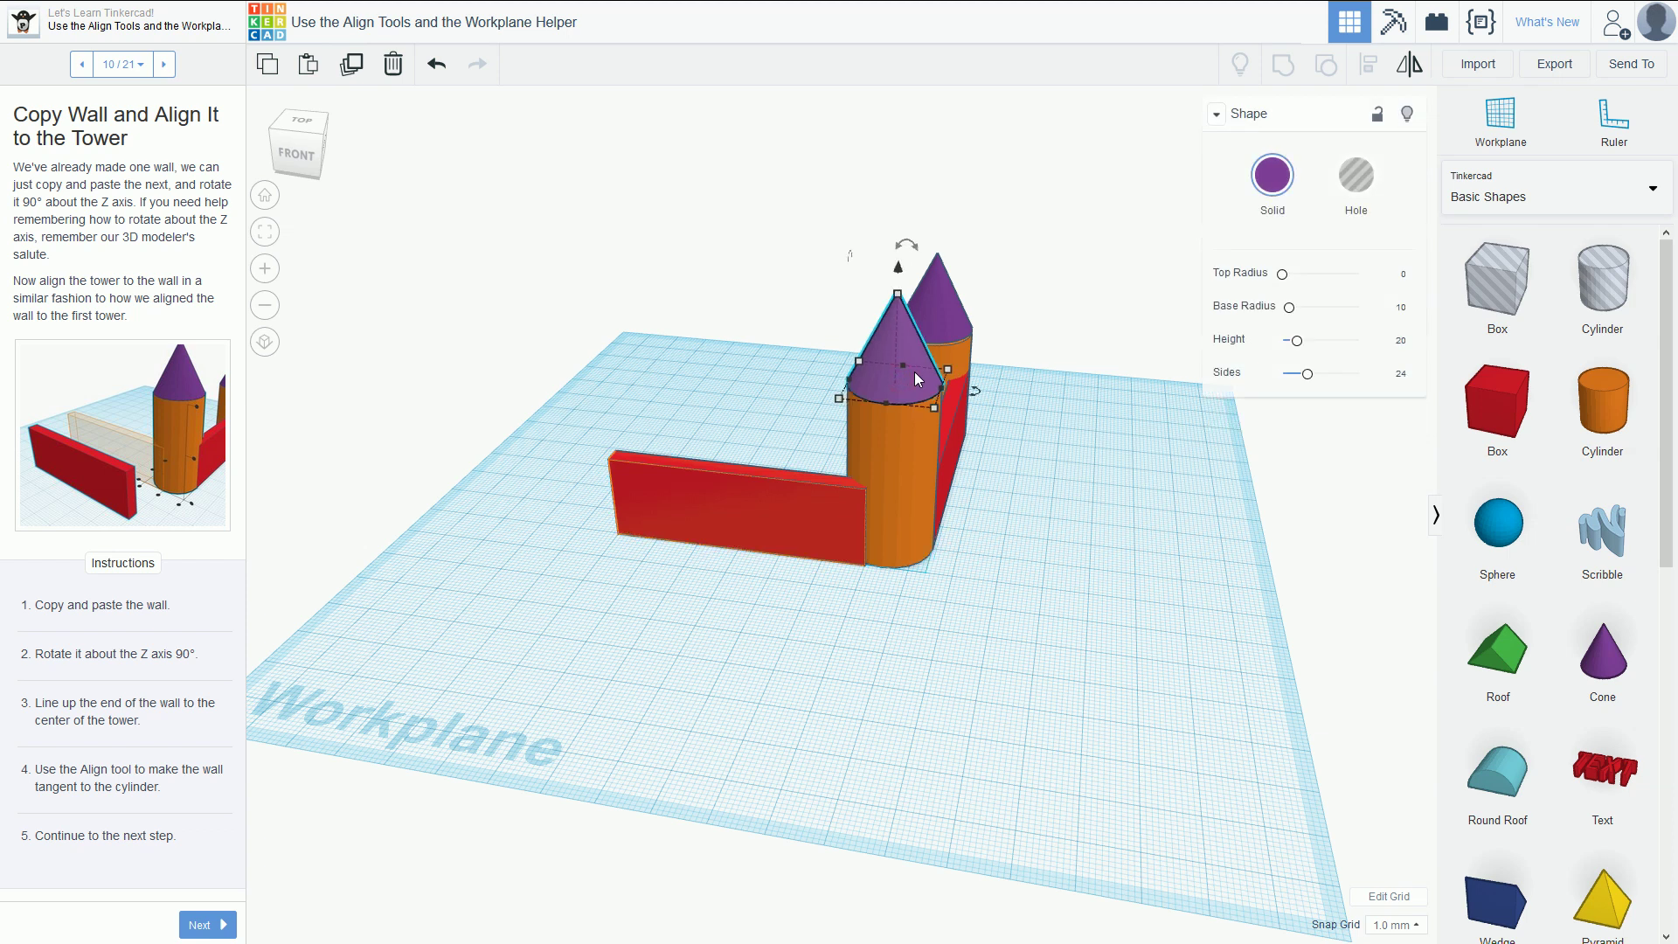
click(988, 693)
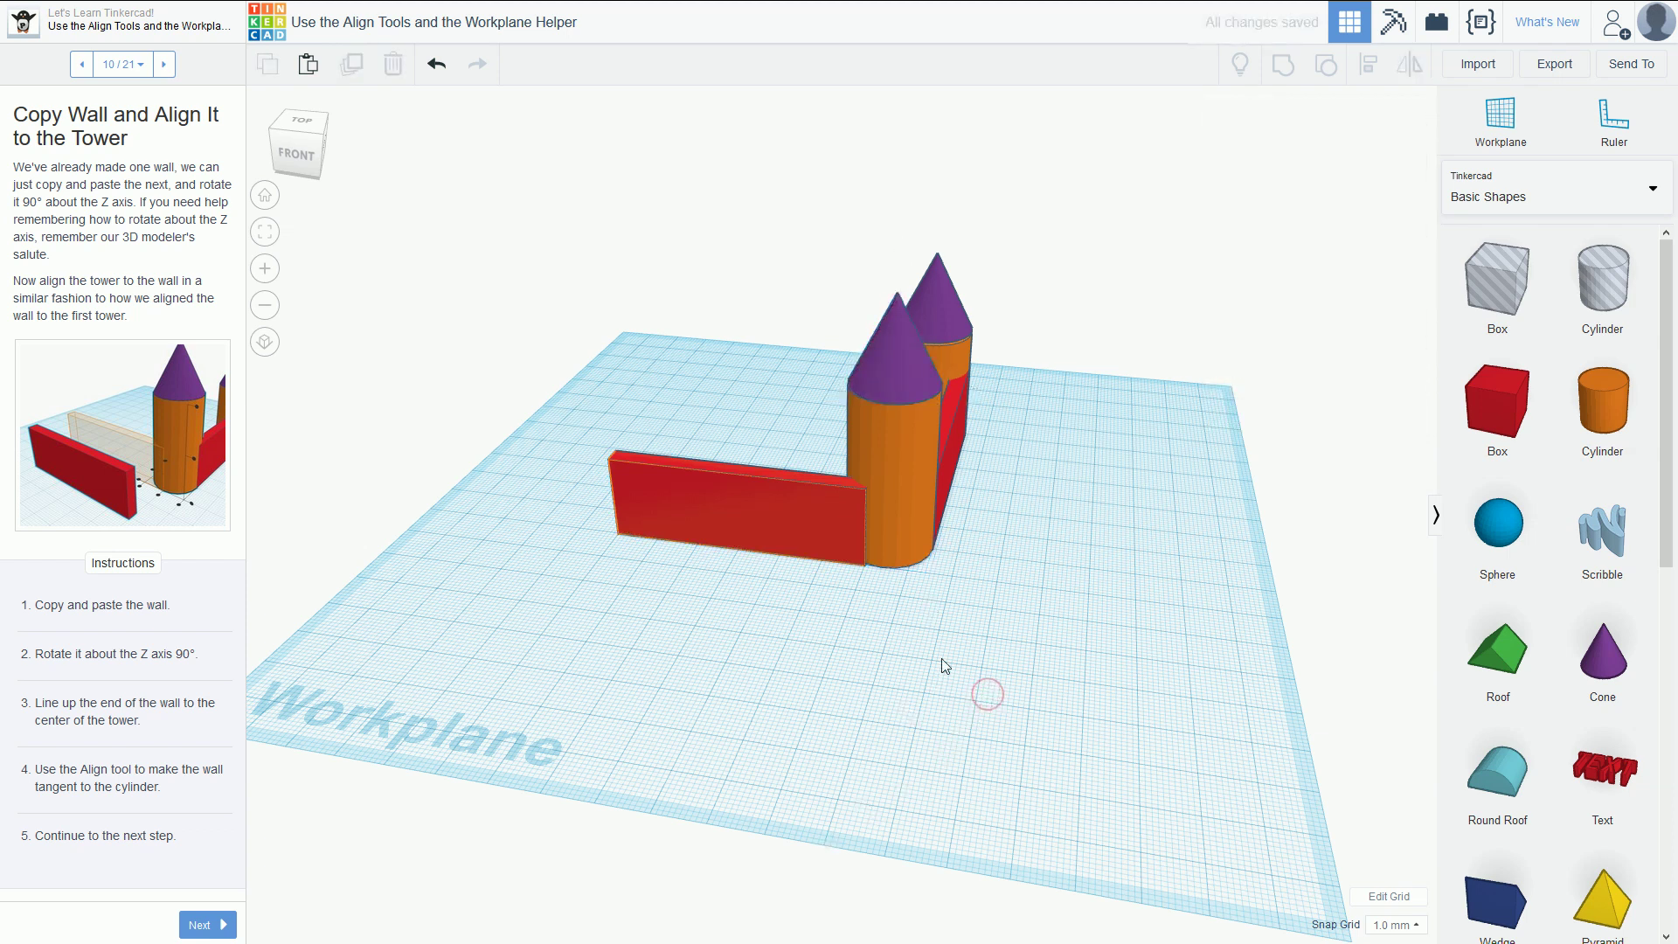
- Select the taller tower's cylinder, its cone and the new wall, try aligning them at their base, and undo the alignment
click(925, 519)
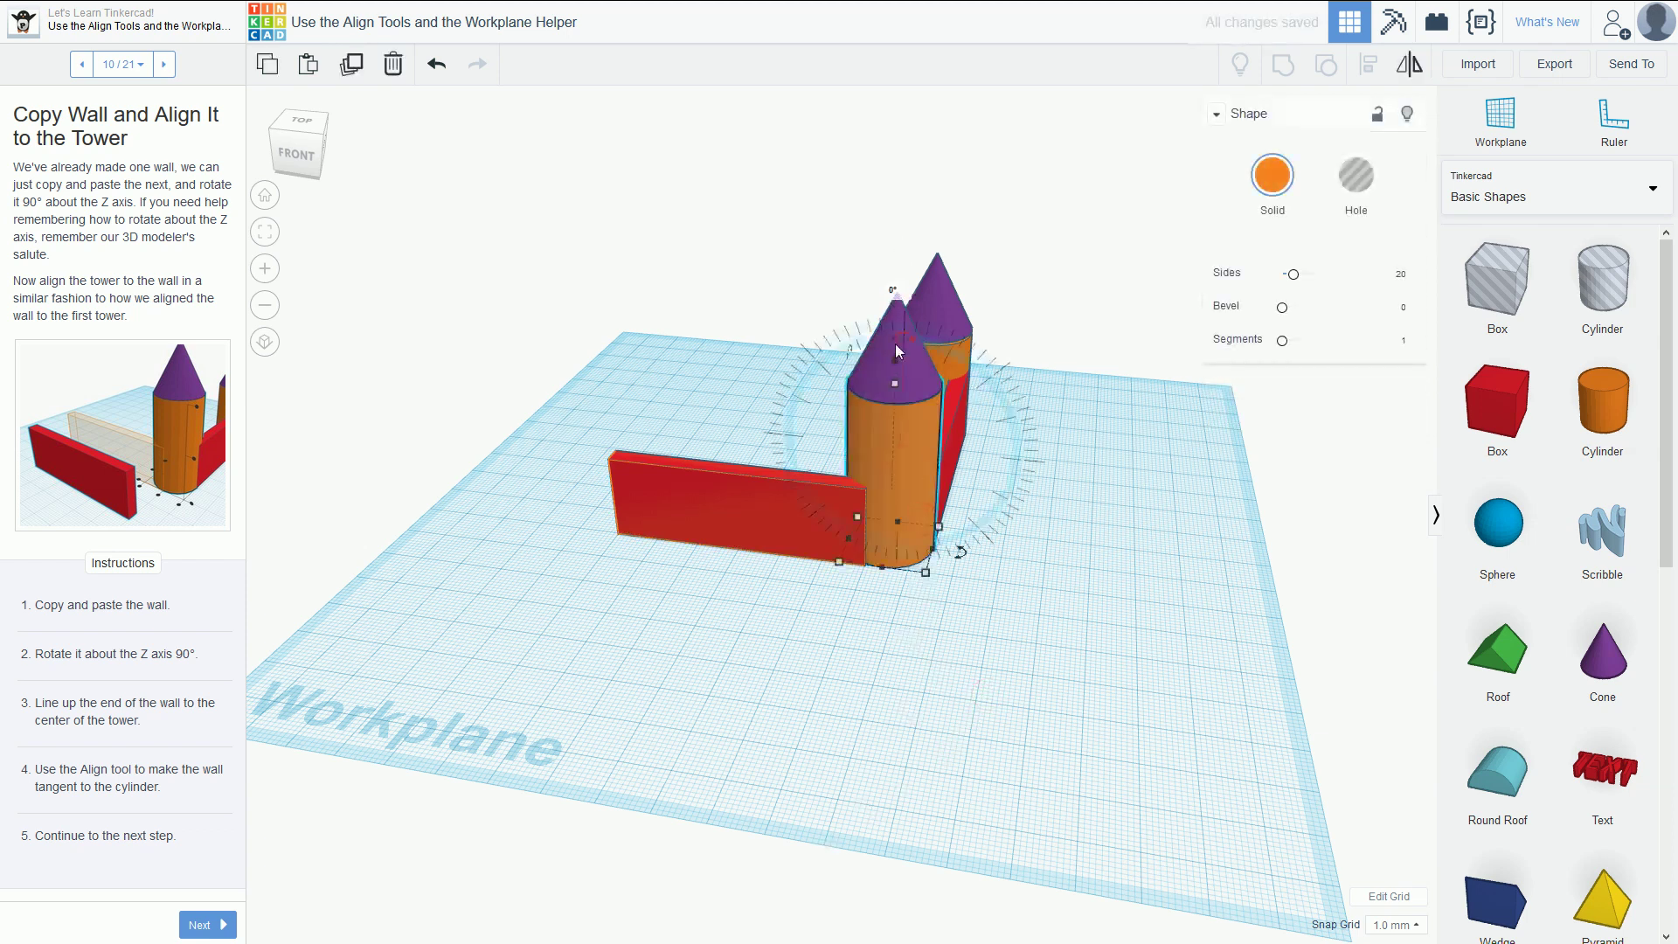
shift+click(748, 487)
right_drag(1139, 554, 932, 481)
shift+click(864, 386)
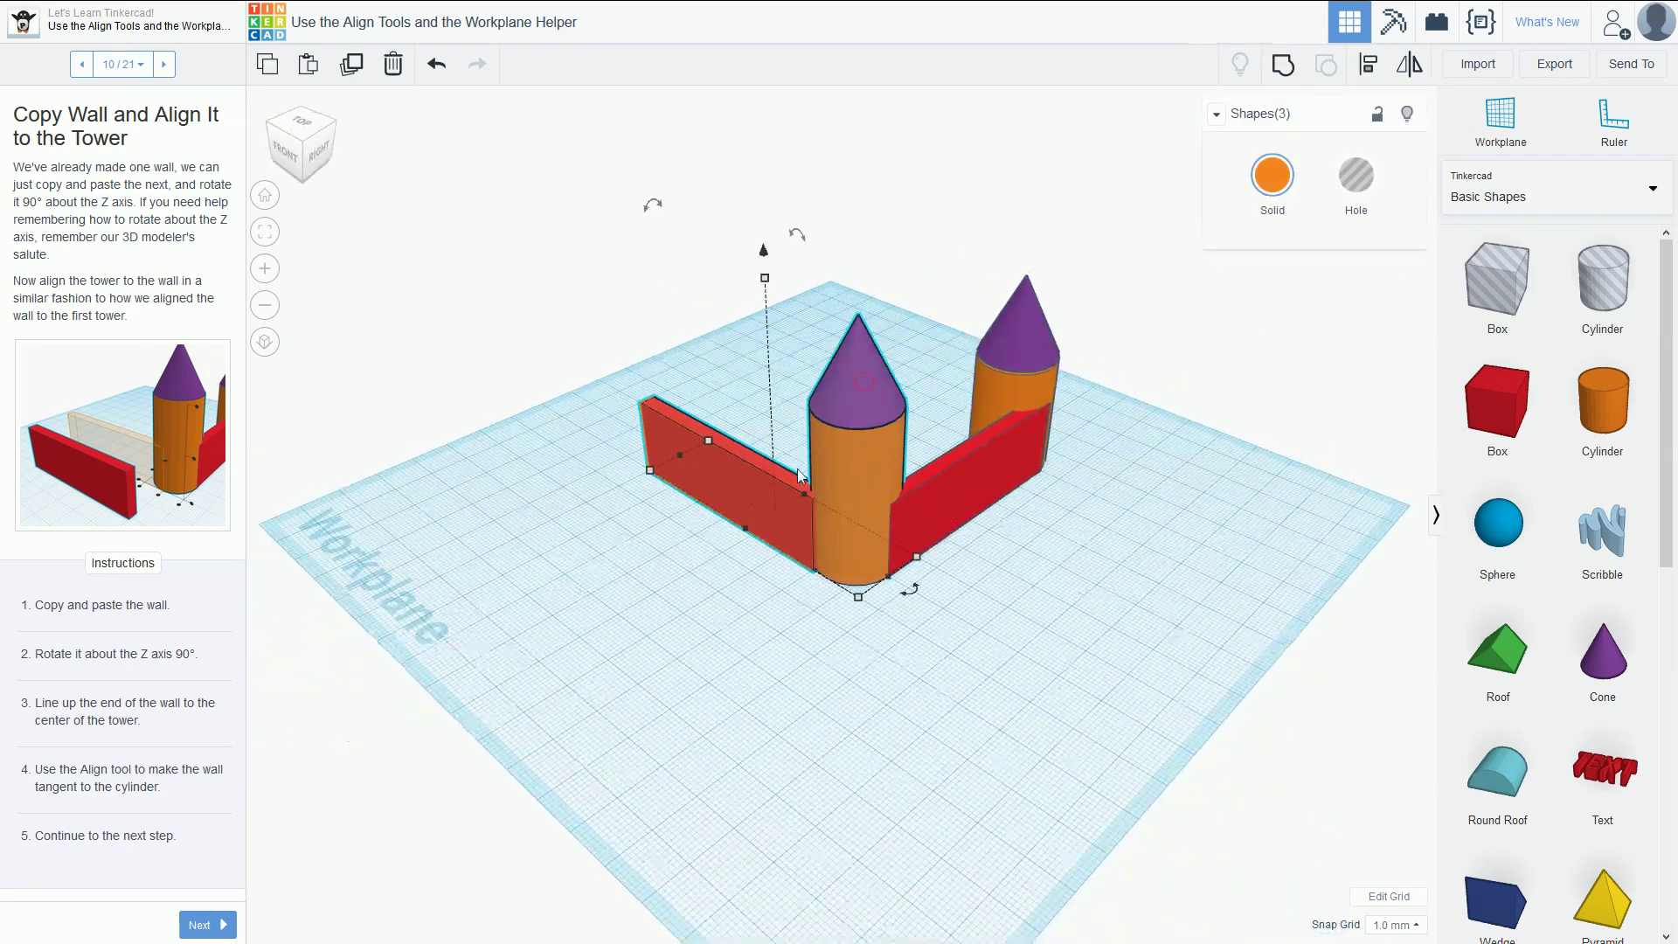
click(1369, 64)
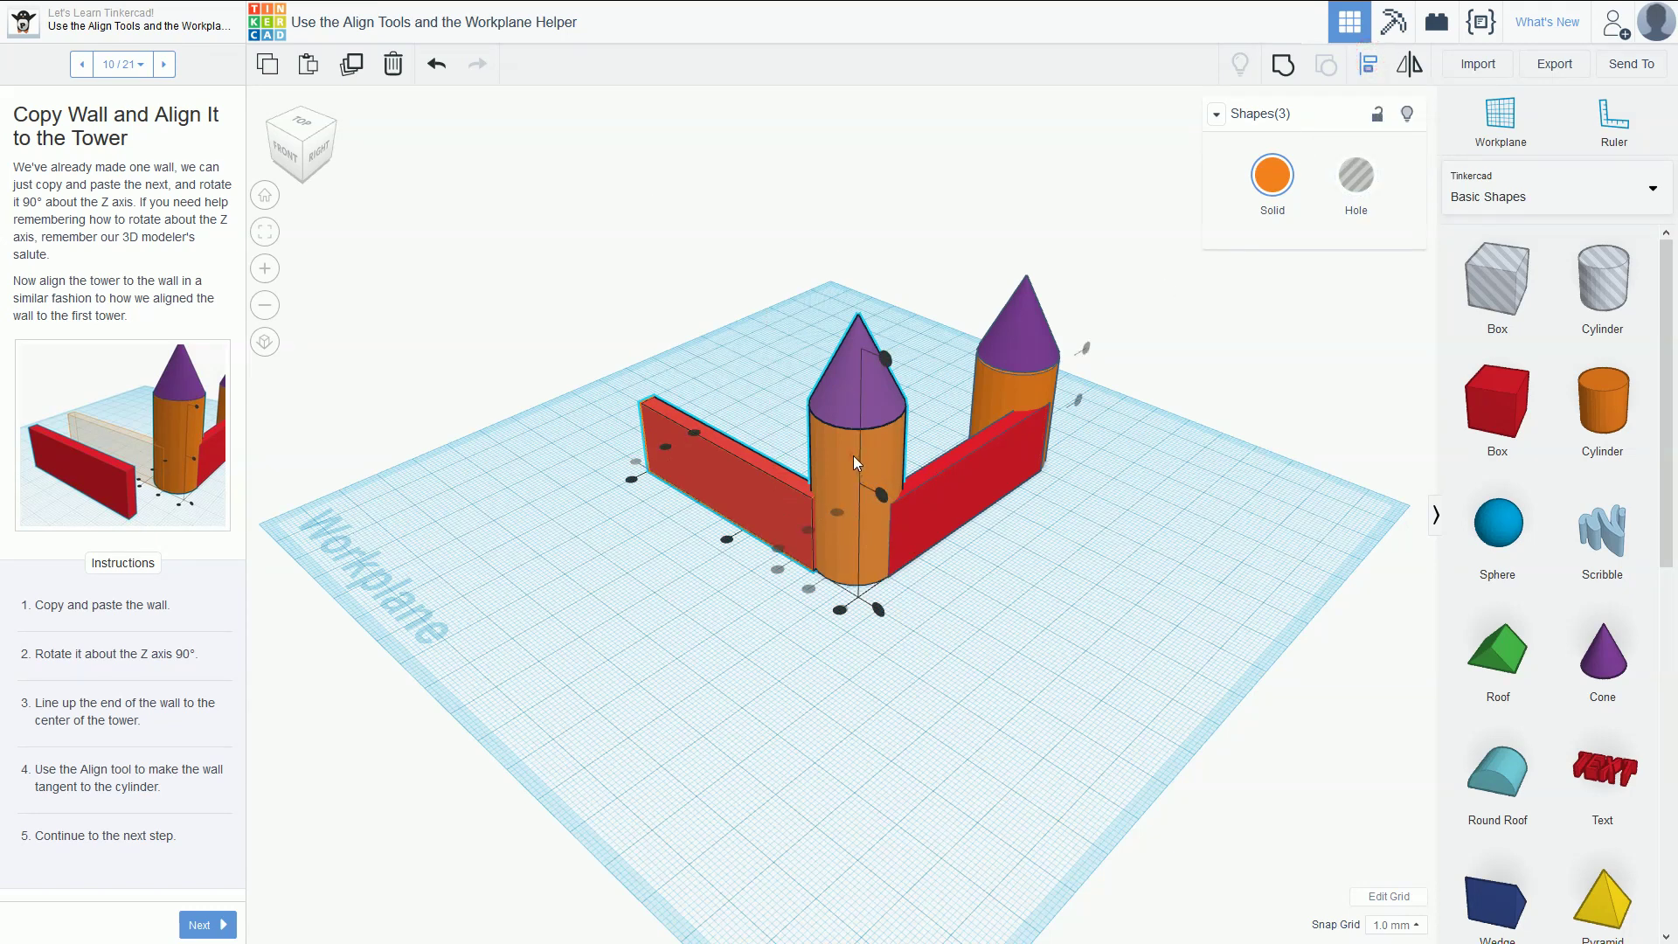
click(876, 610)
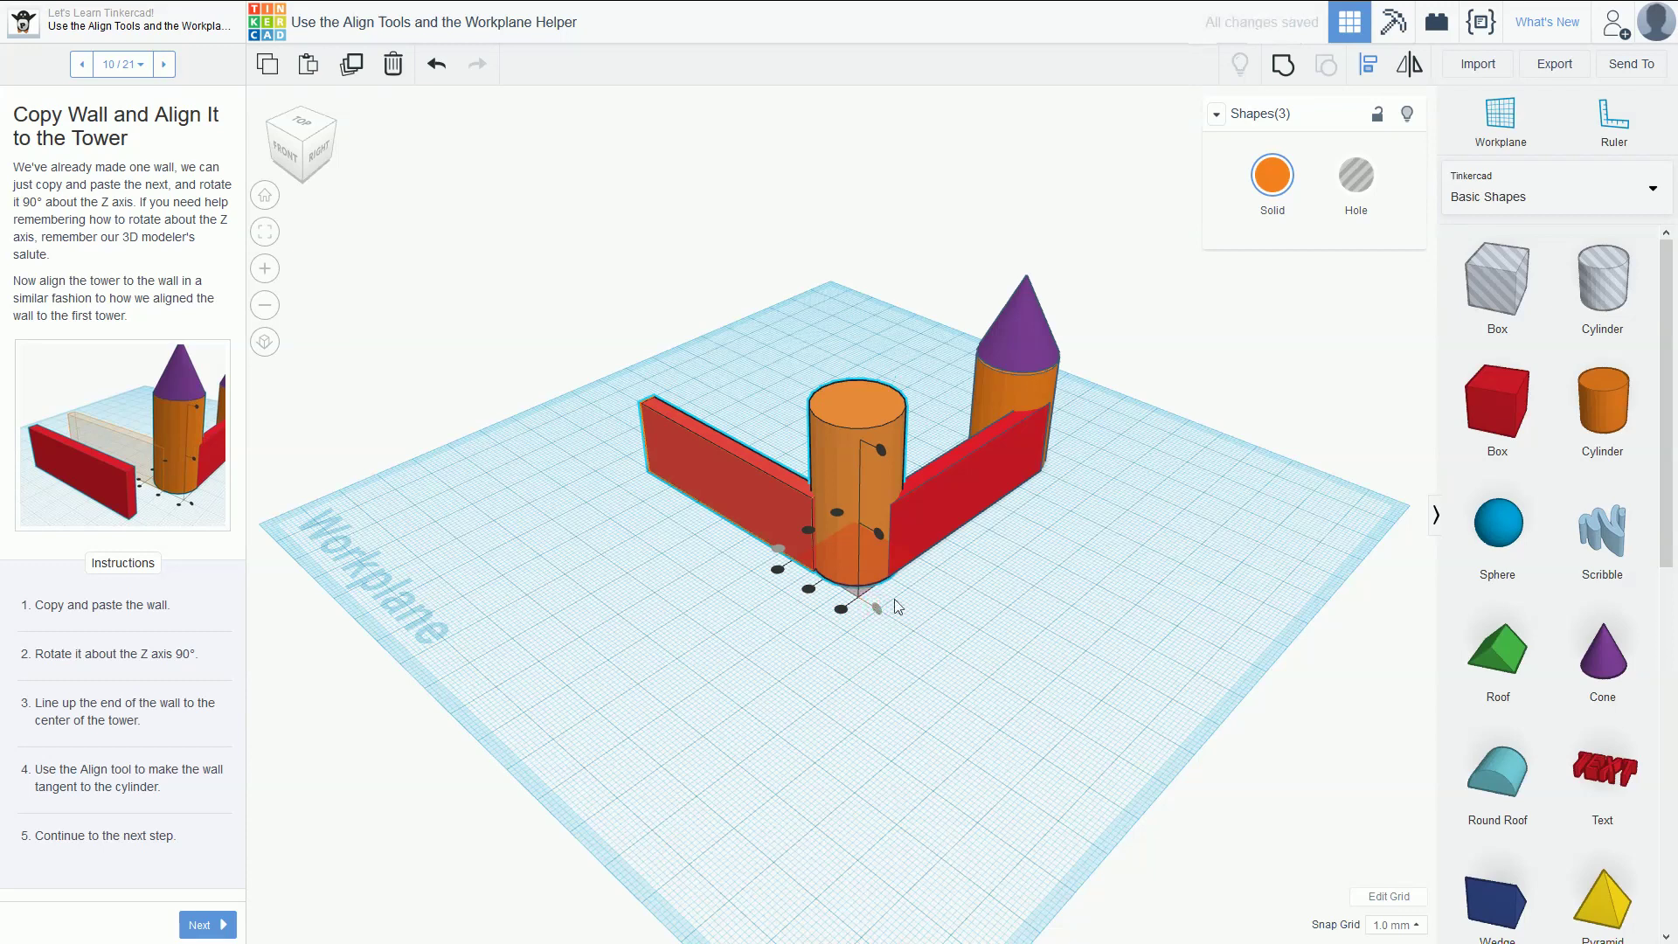
click(971, 671)
key(ctrl+z)
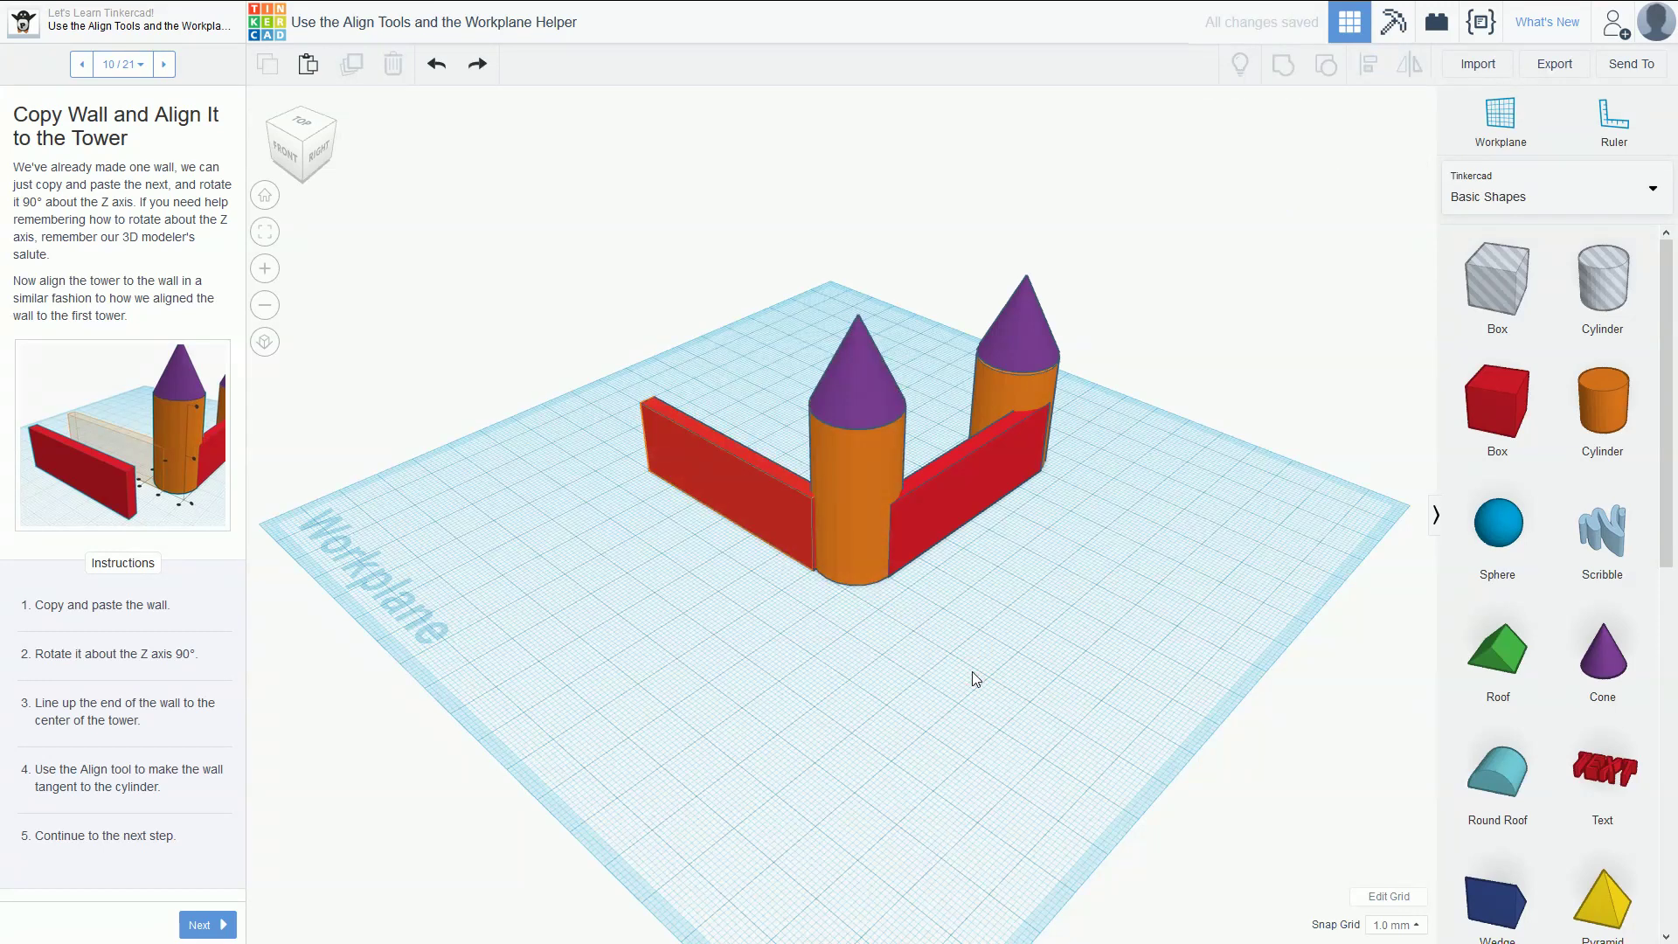
- Reselect the cone, cylinder and new wall and retry the base alignment twice with the Align tool, undoing each attempt
drag(539, 352, 852, 575)
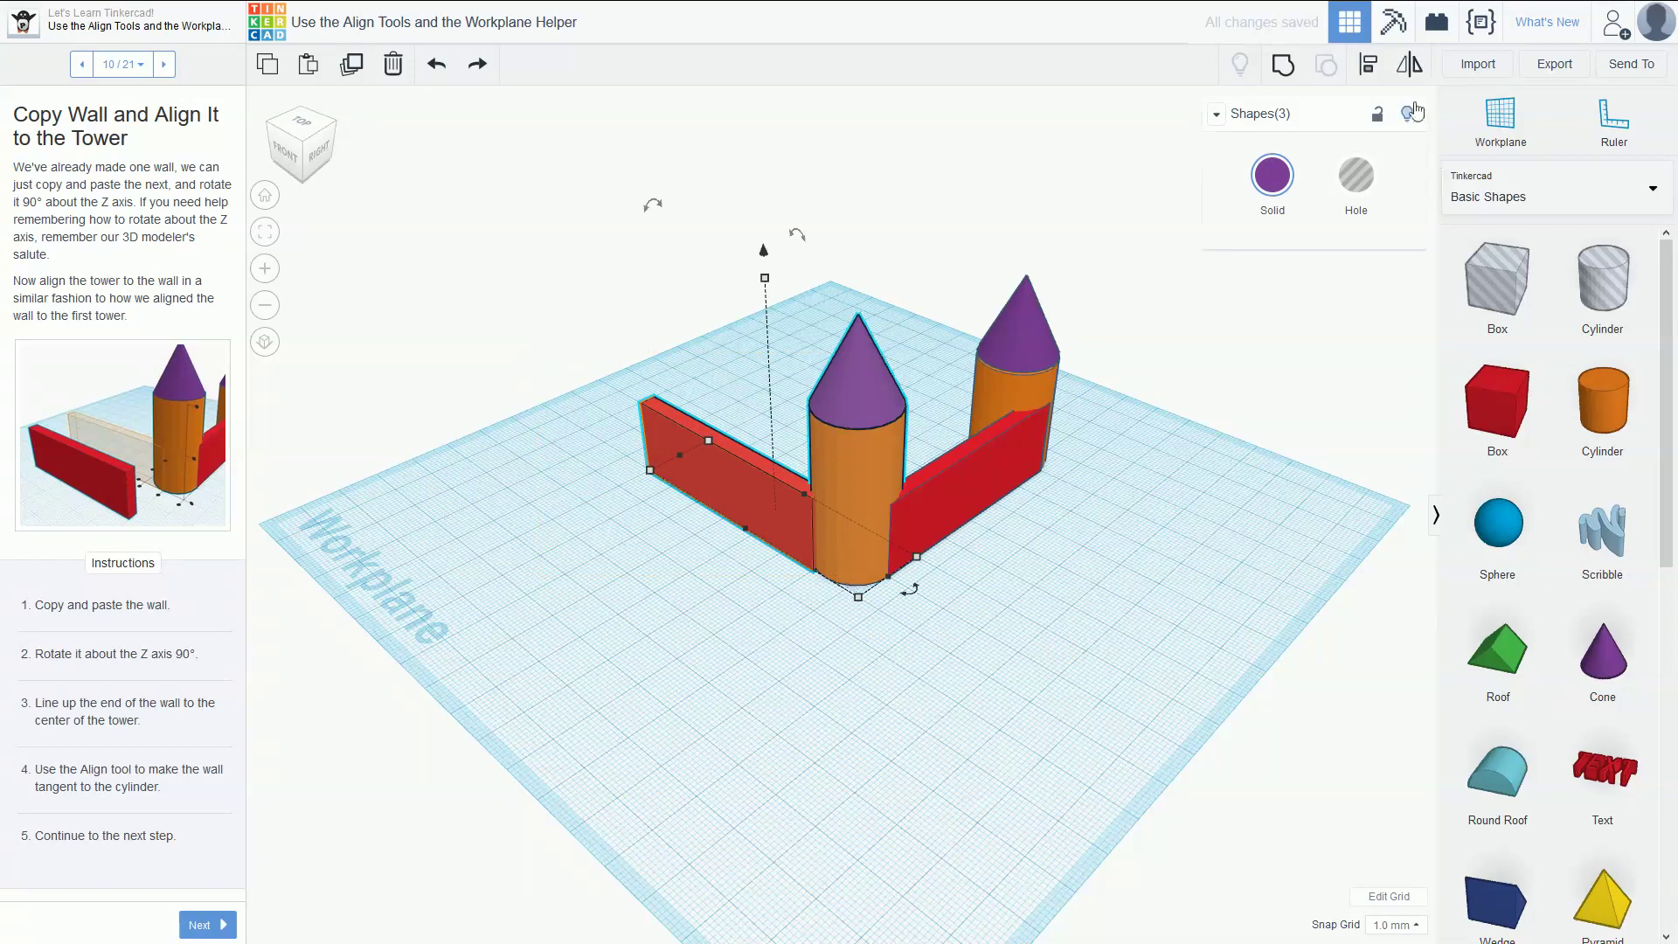
click(1369, 64)
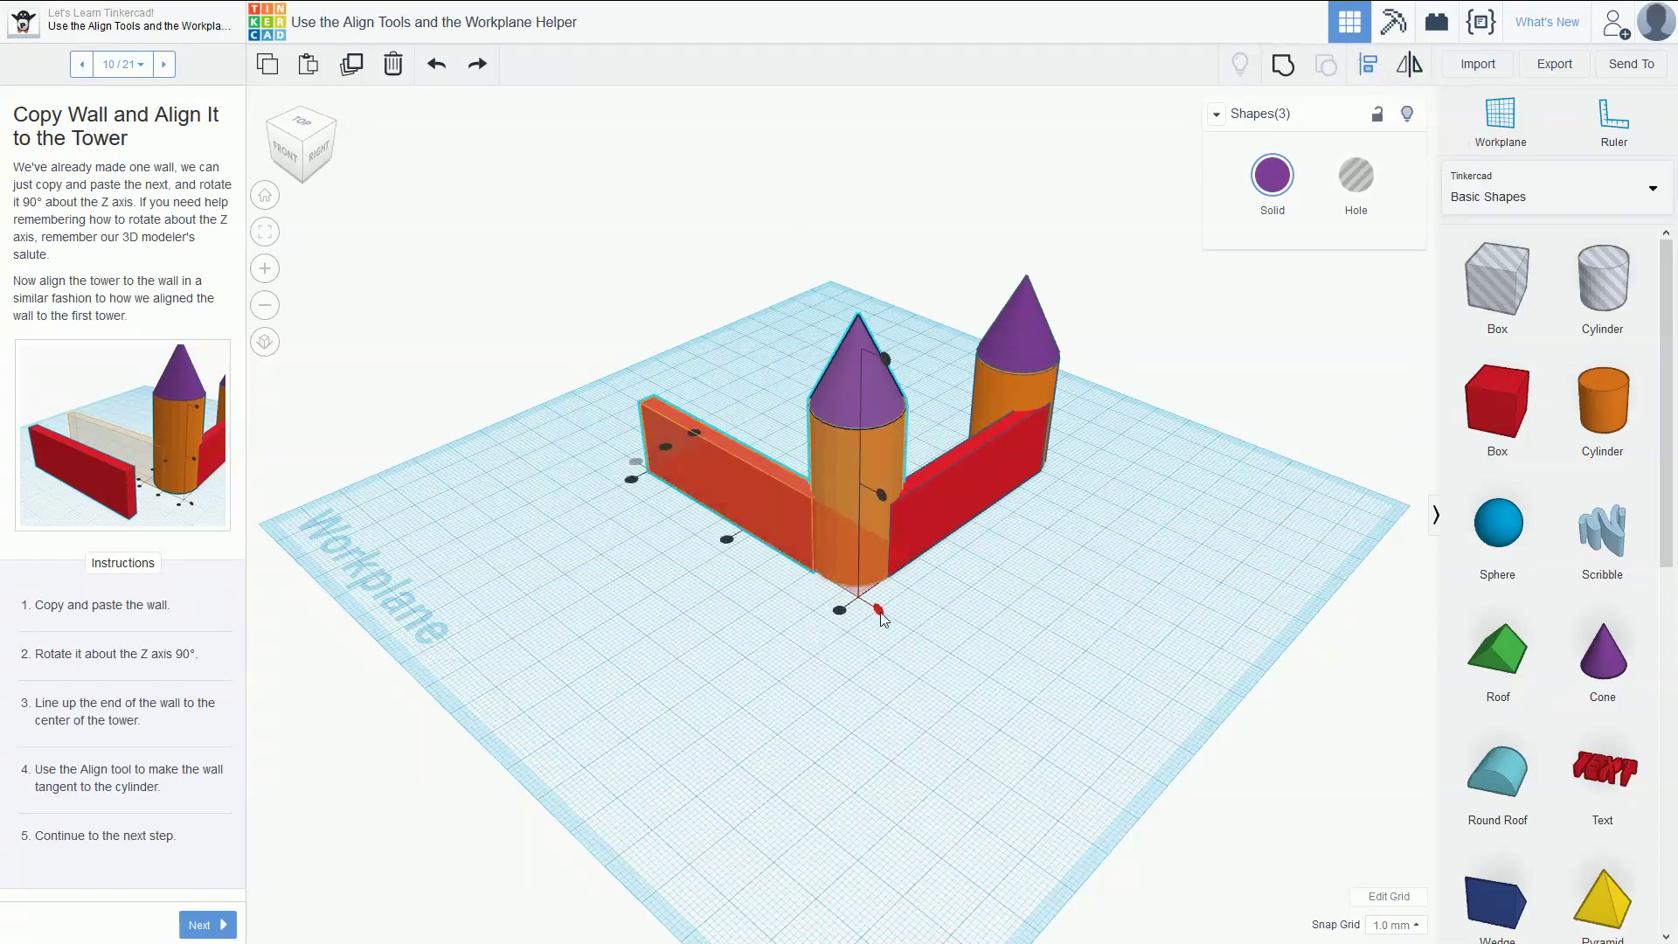
click(879, 612)
click(829, 725)
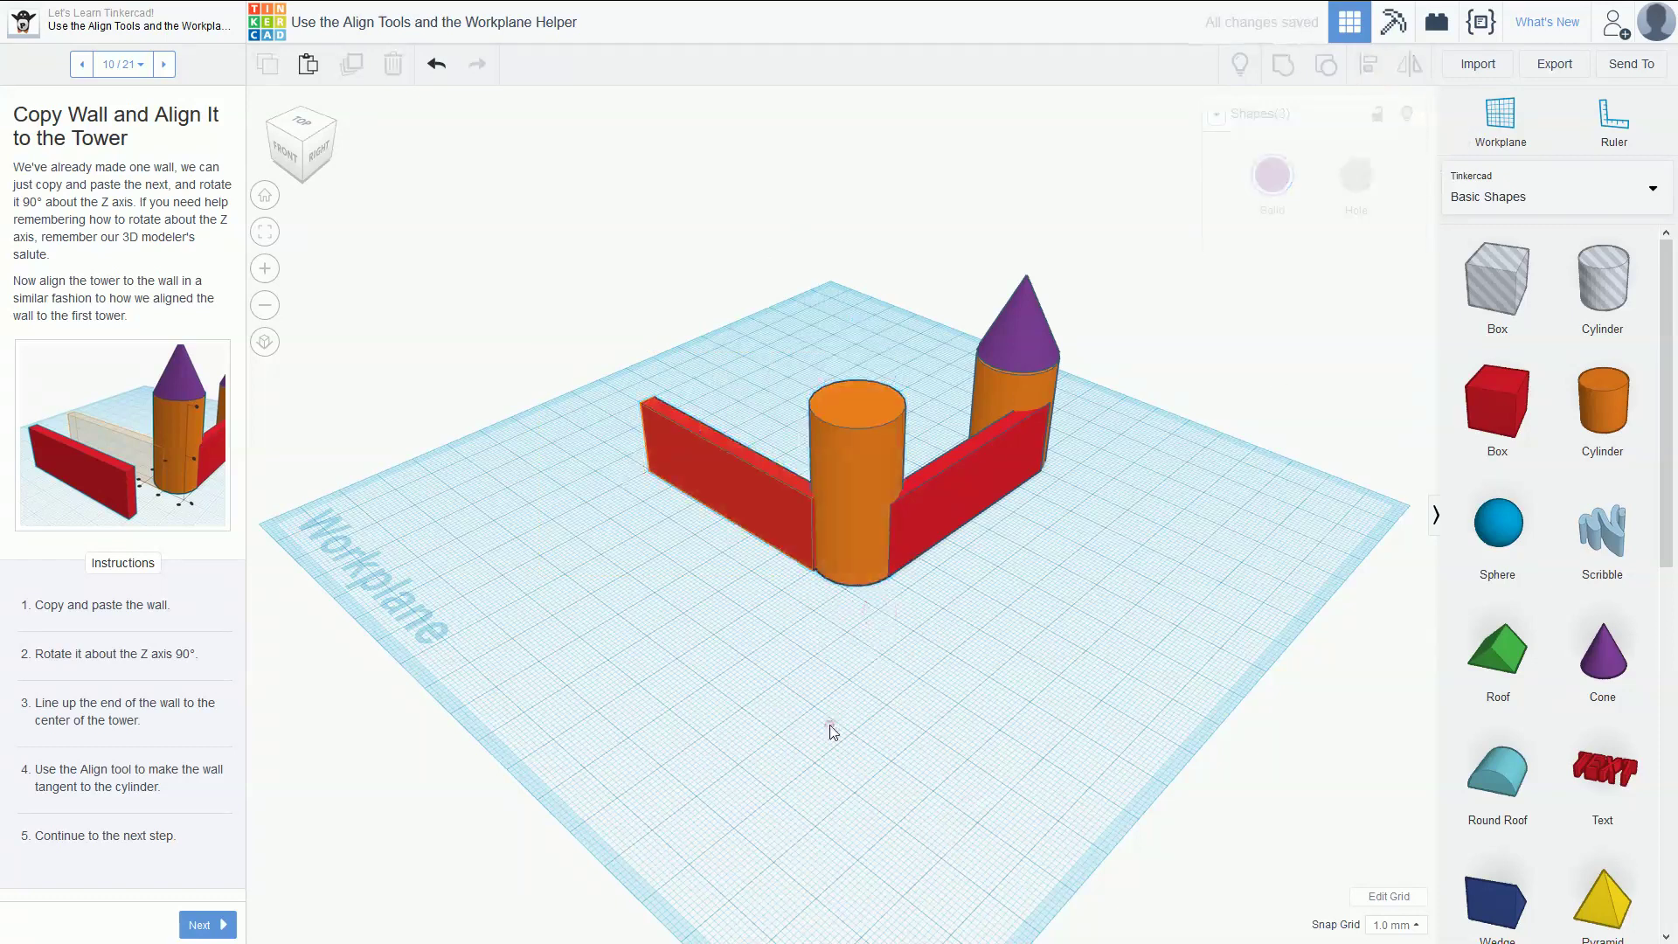
click(1029, 523)
click(752, 779)
drag(580, 275, 863, 612)
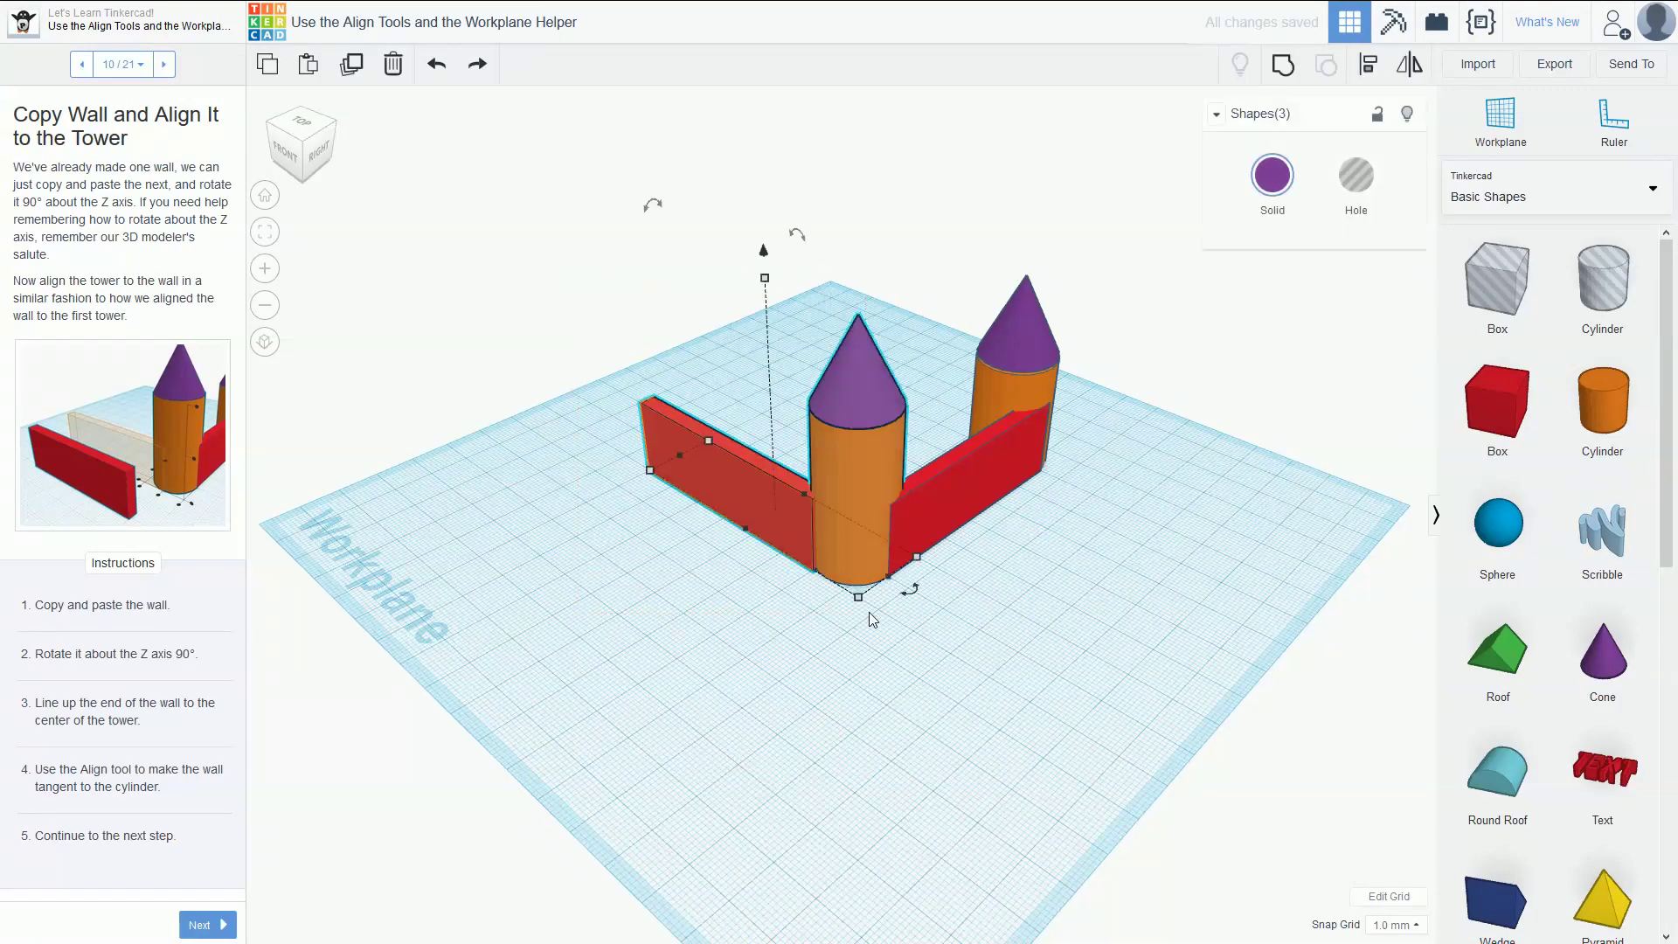
click(1365, 65)
click(1366, 65)
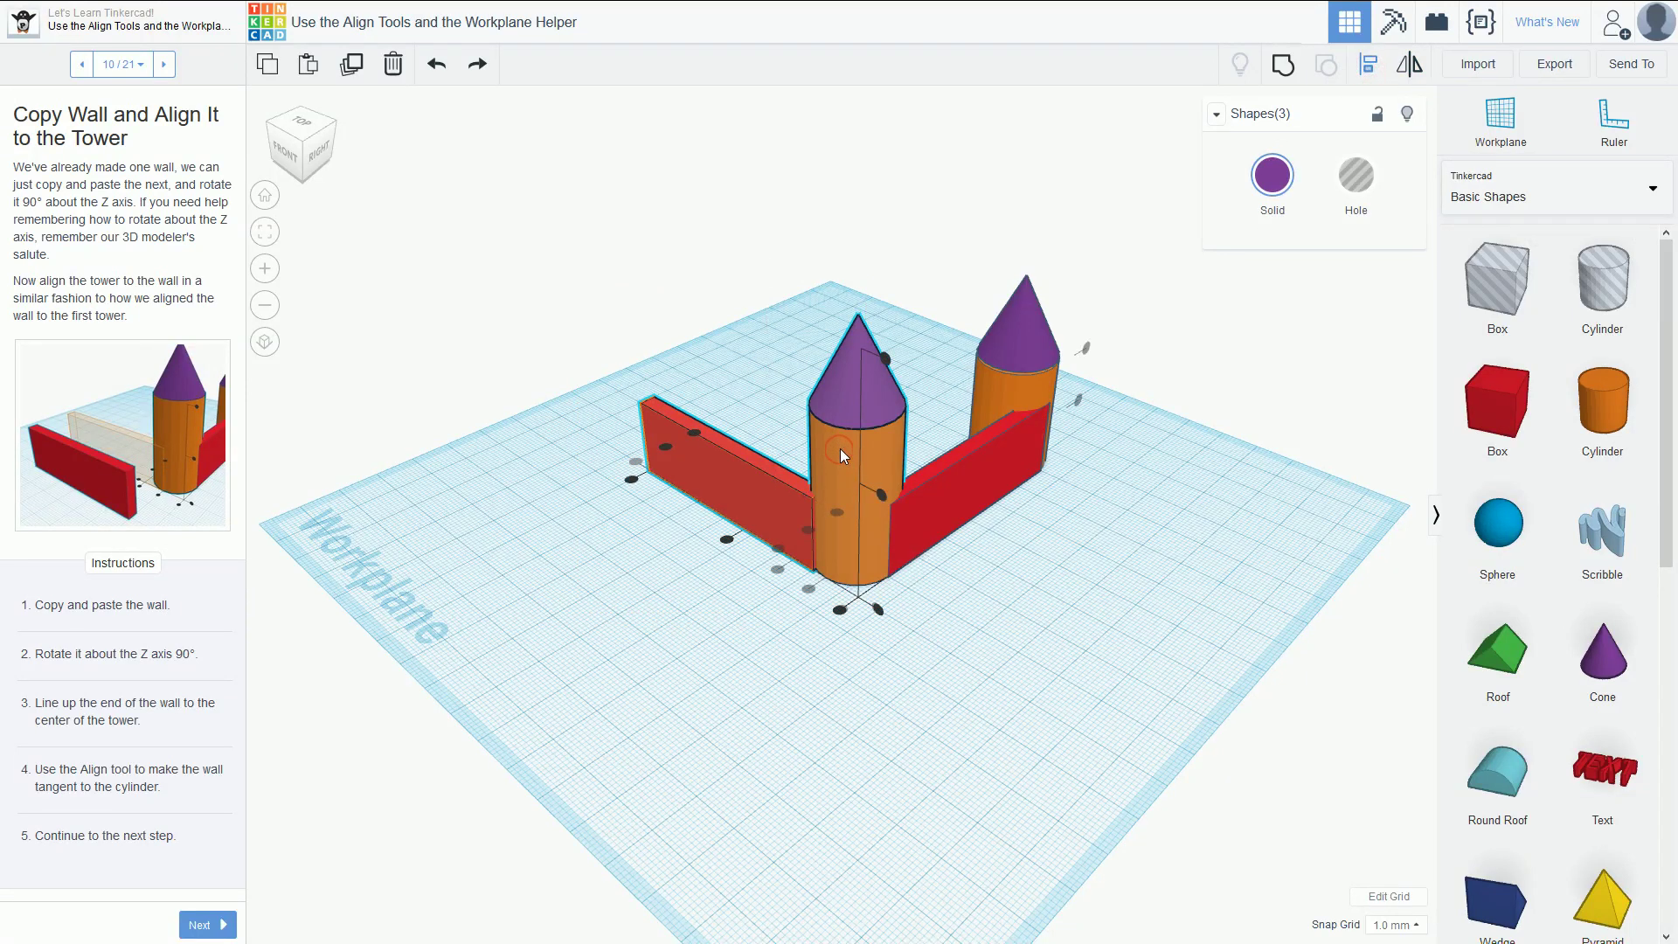
click(878, 610)
click(1053, 623)
click(1115, 605)
- Try once more to align the taller tower with its cone and the new wall along the bottom, and undo it
drag(461, 243, 865, 610)
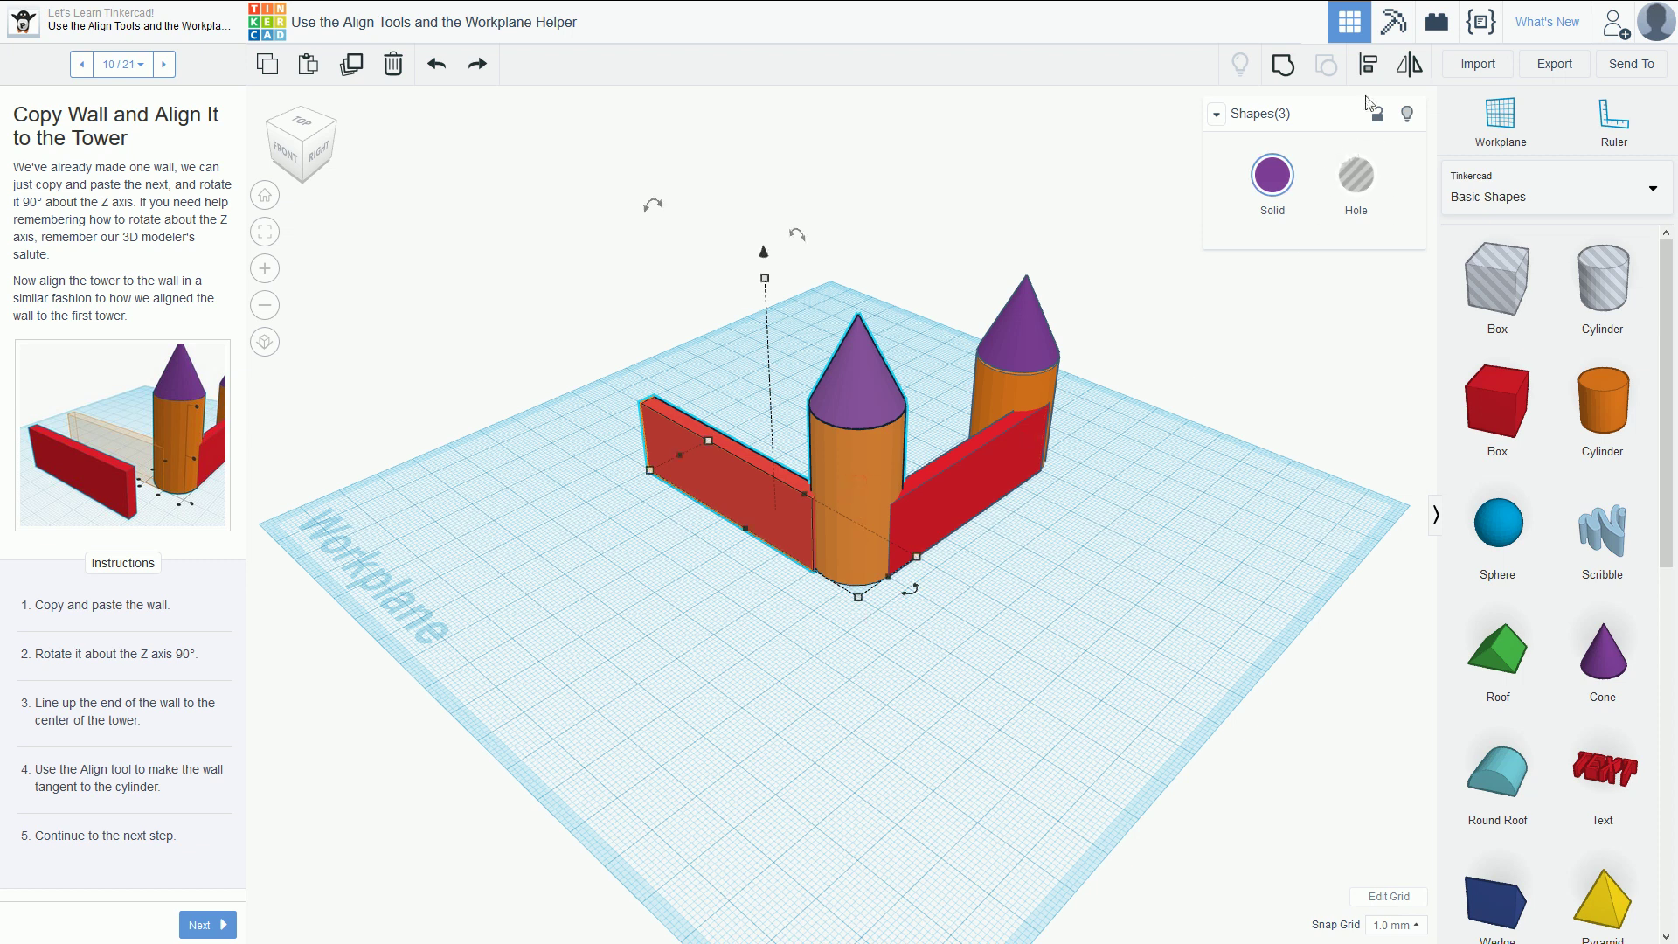
click(1369, 64)
click(825, 515)
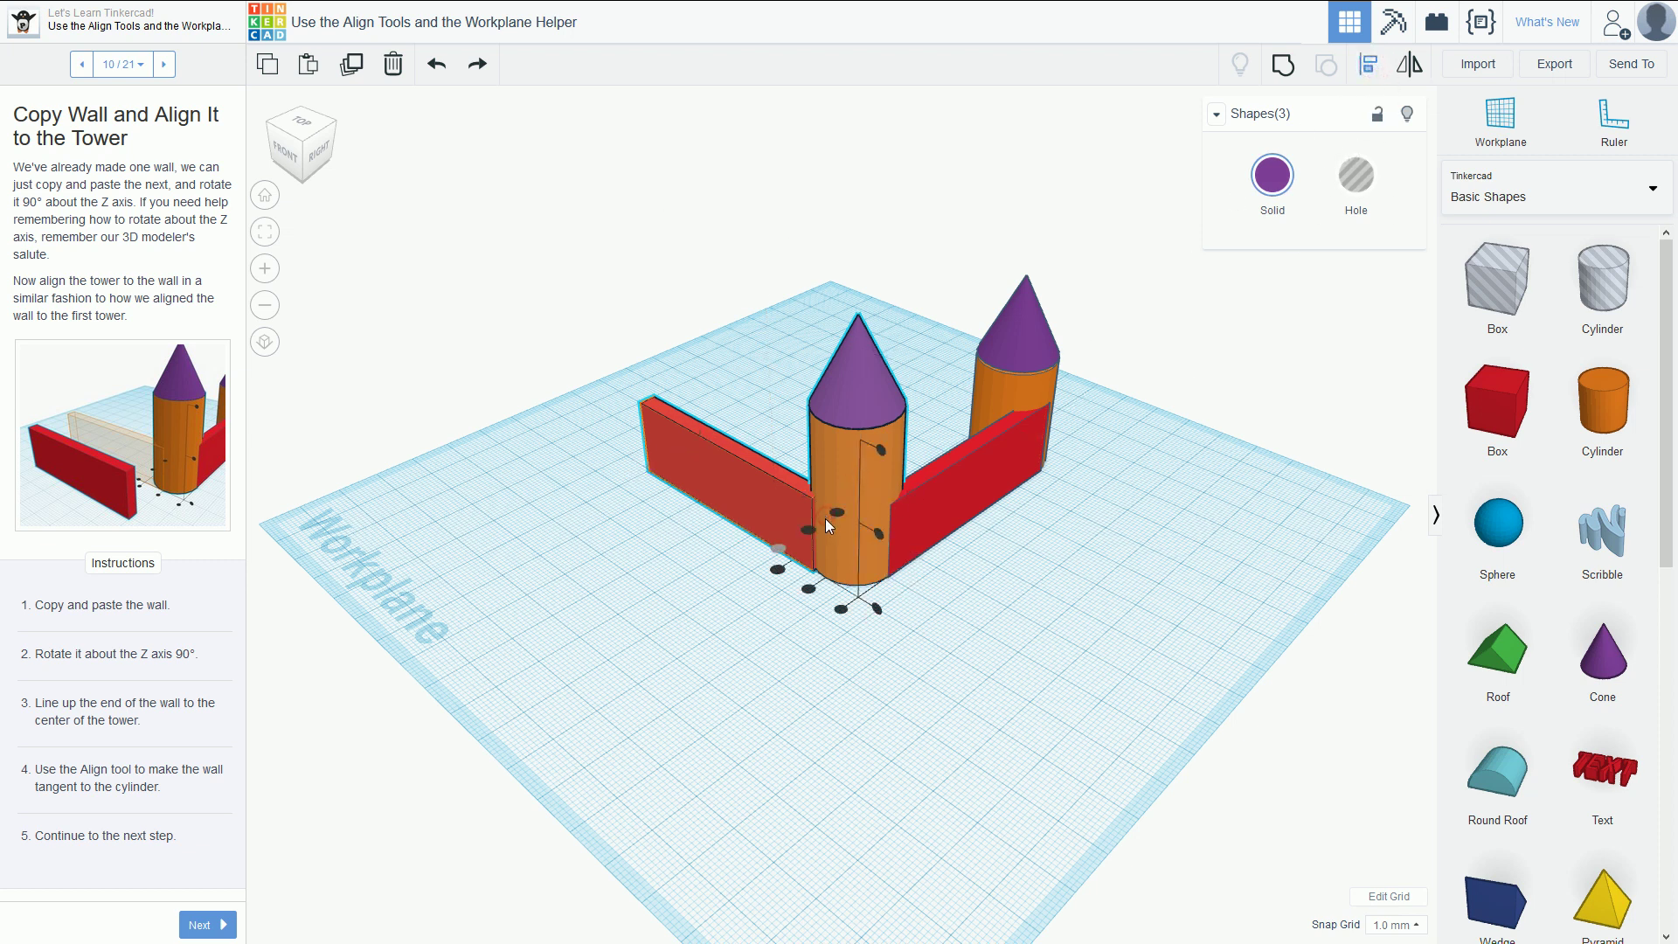
click(877, 609)
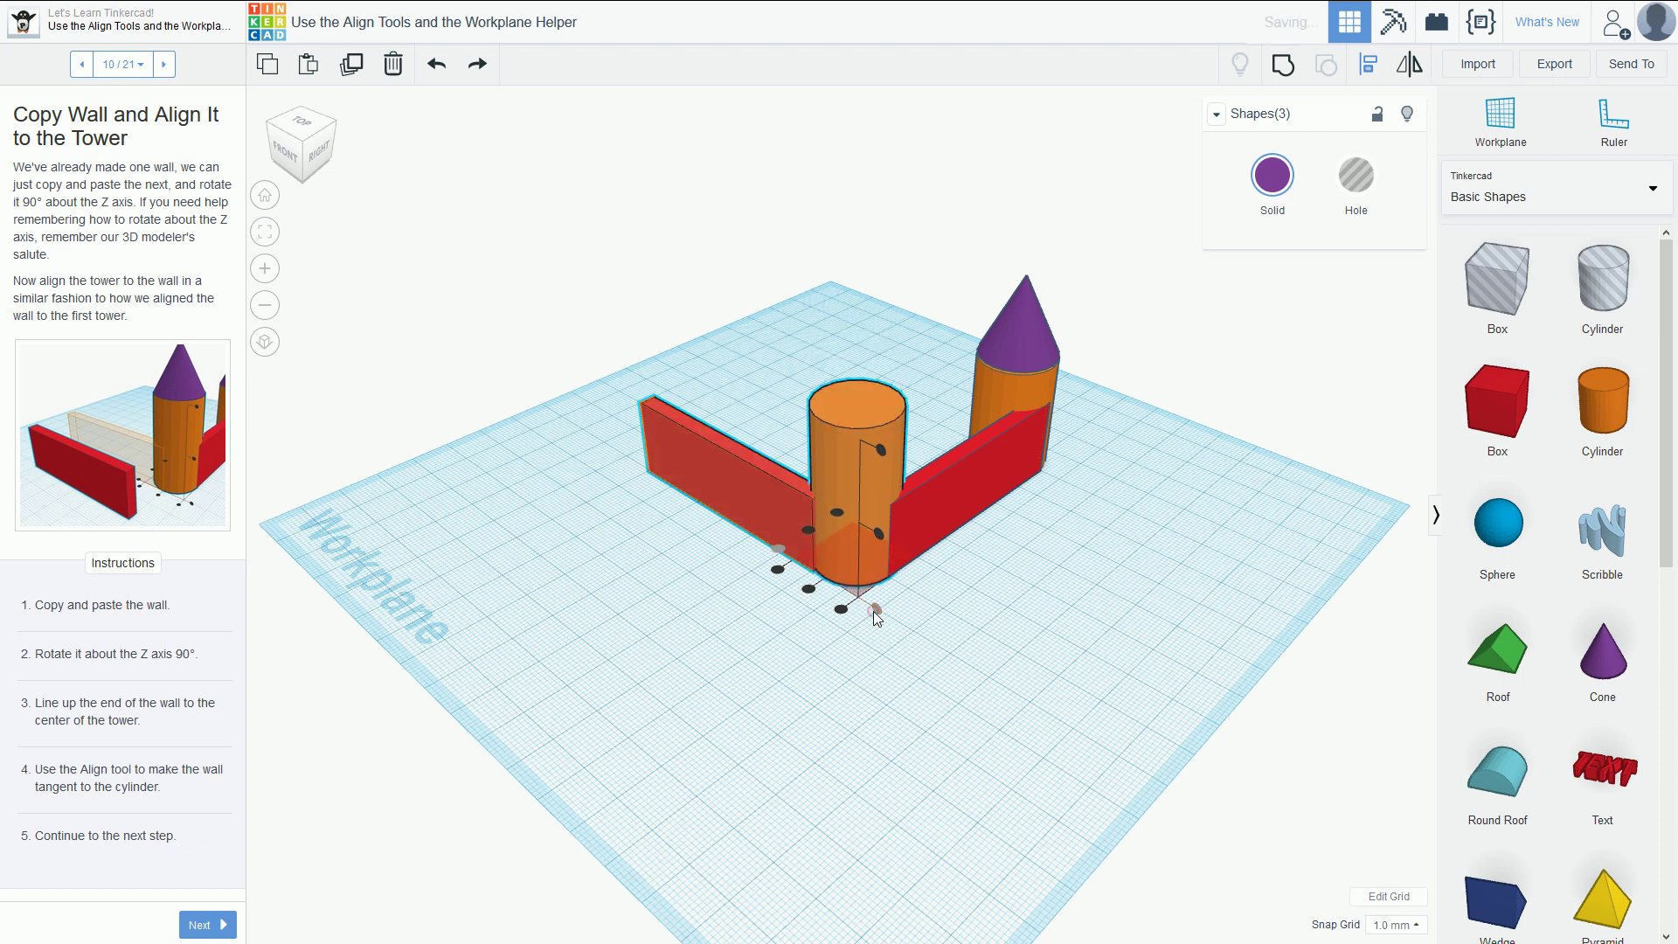
click(812, 648)
click(796, 495)
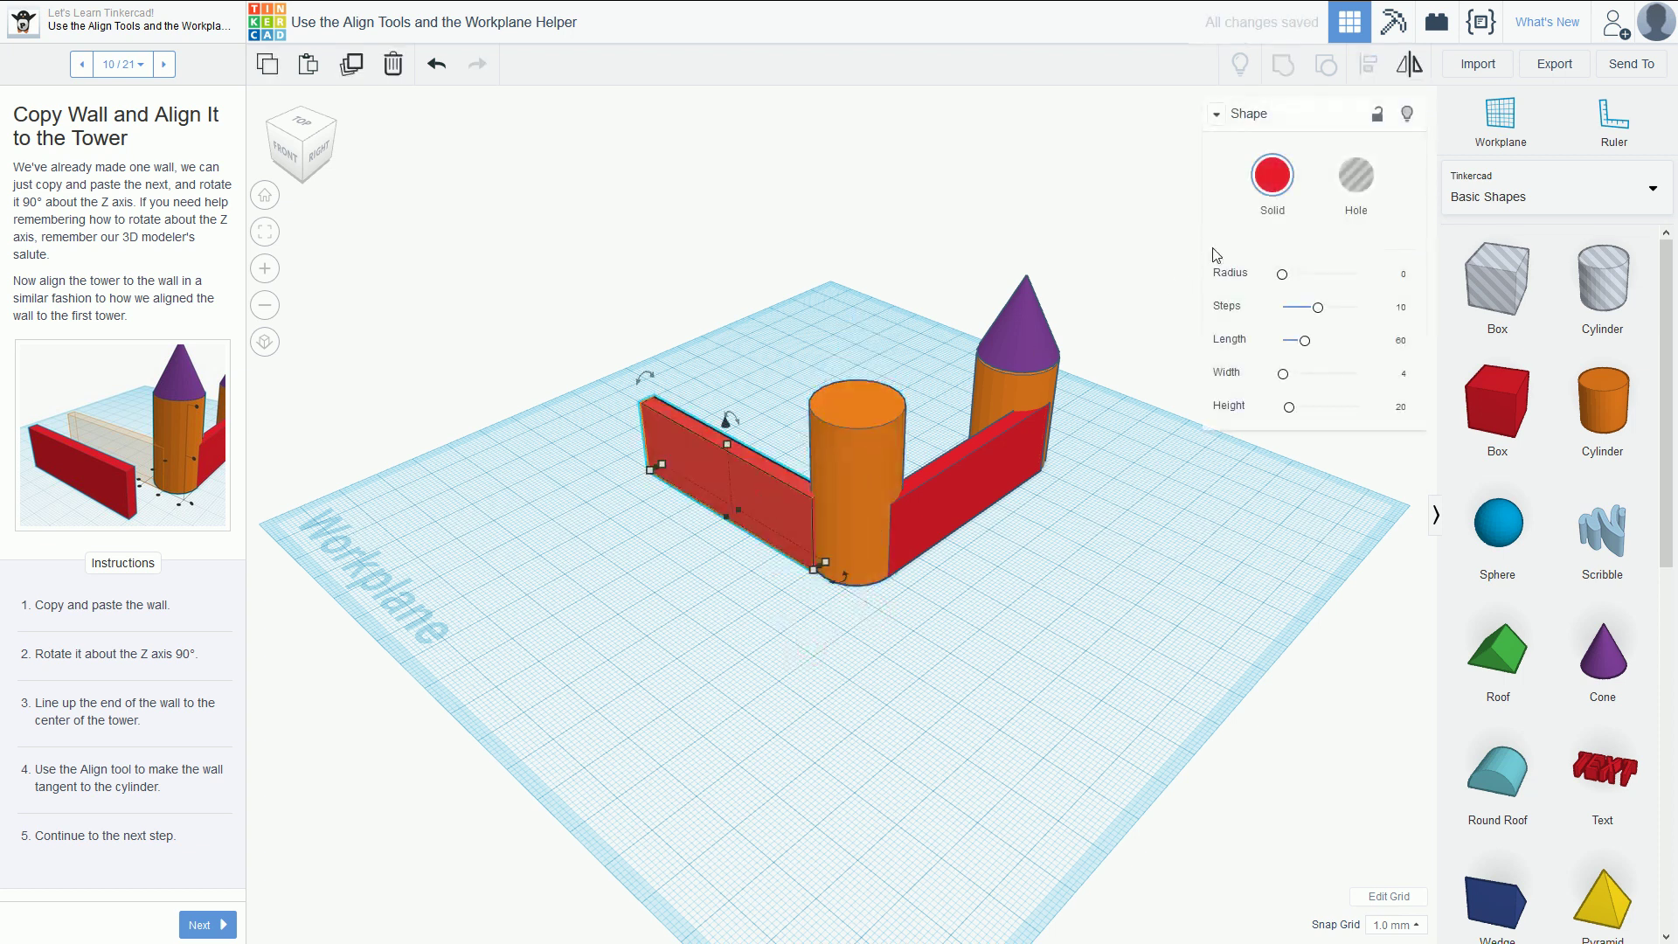
key(ctrl+z)
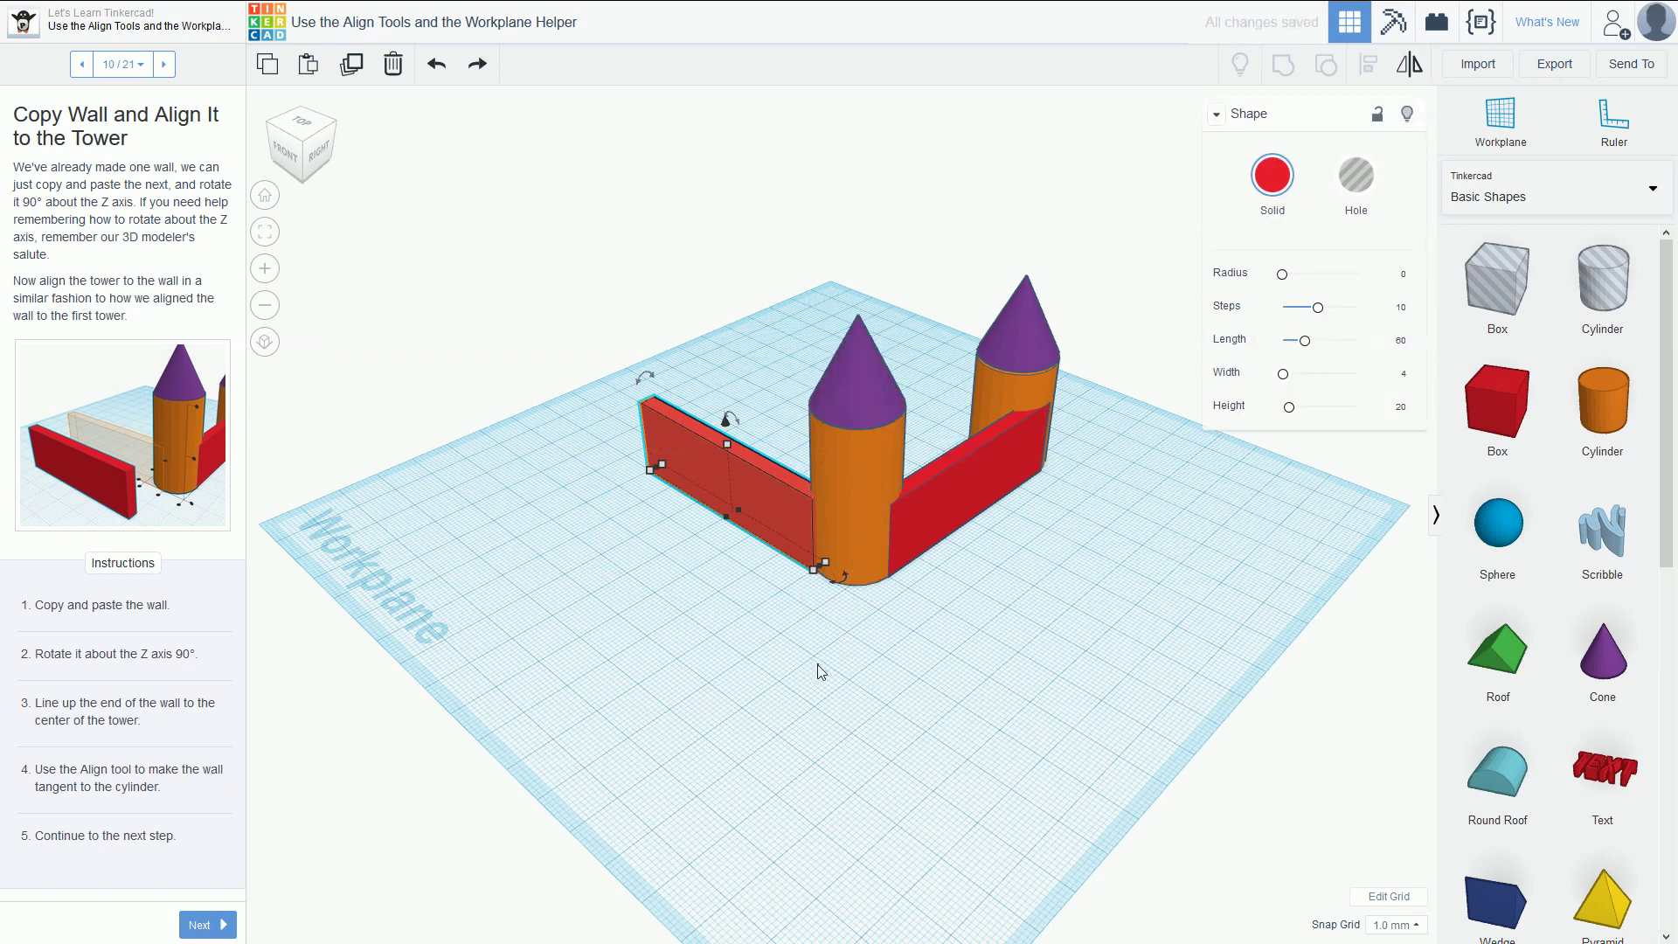
- Select only the taller tower's cylinder and the new wall, and align them at their base with the Align tool
click(844, 493)
shift+click(769, 476)
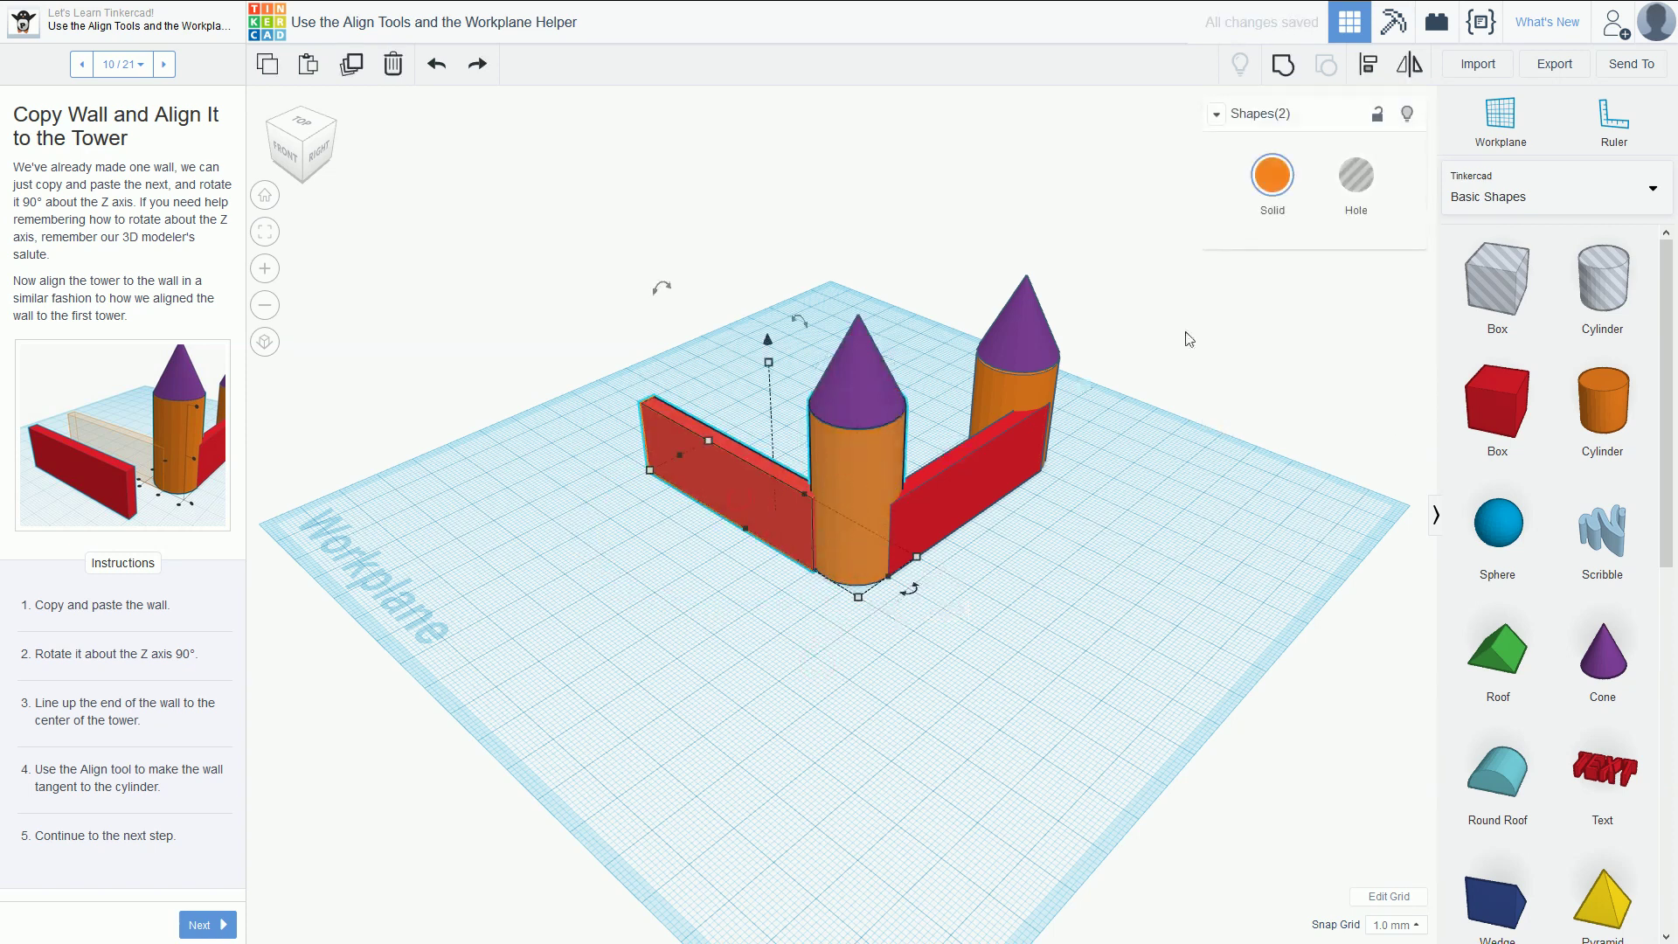
click(1369, 70)
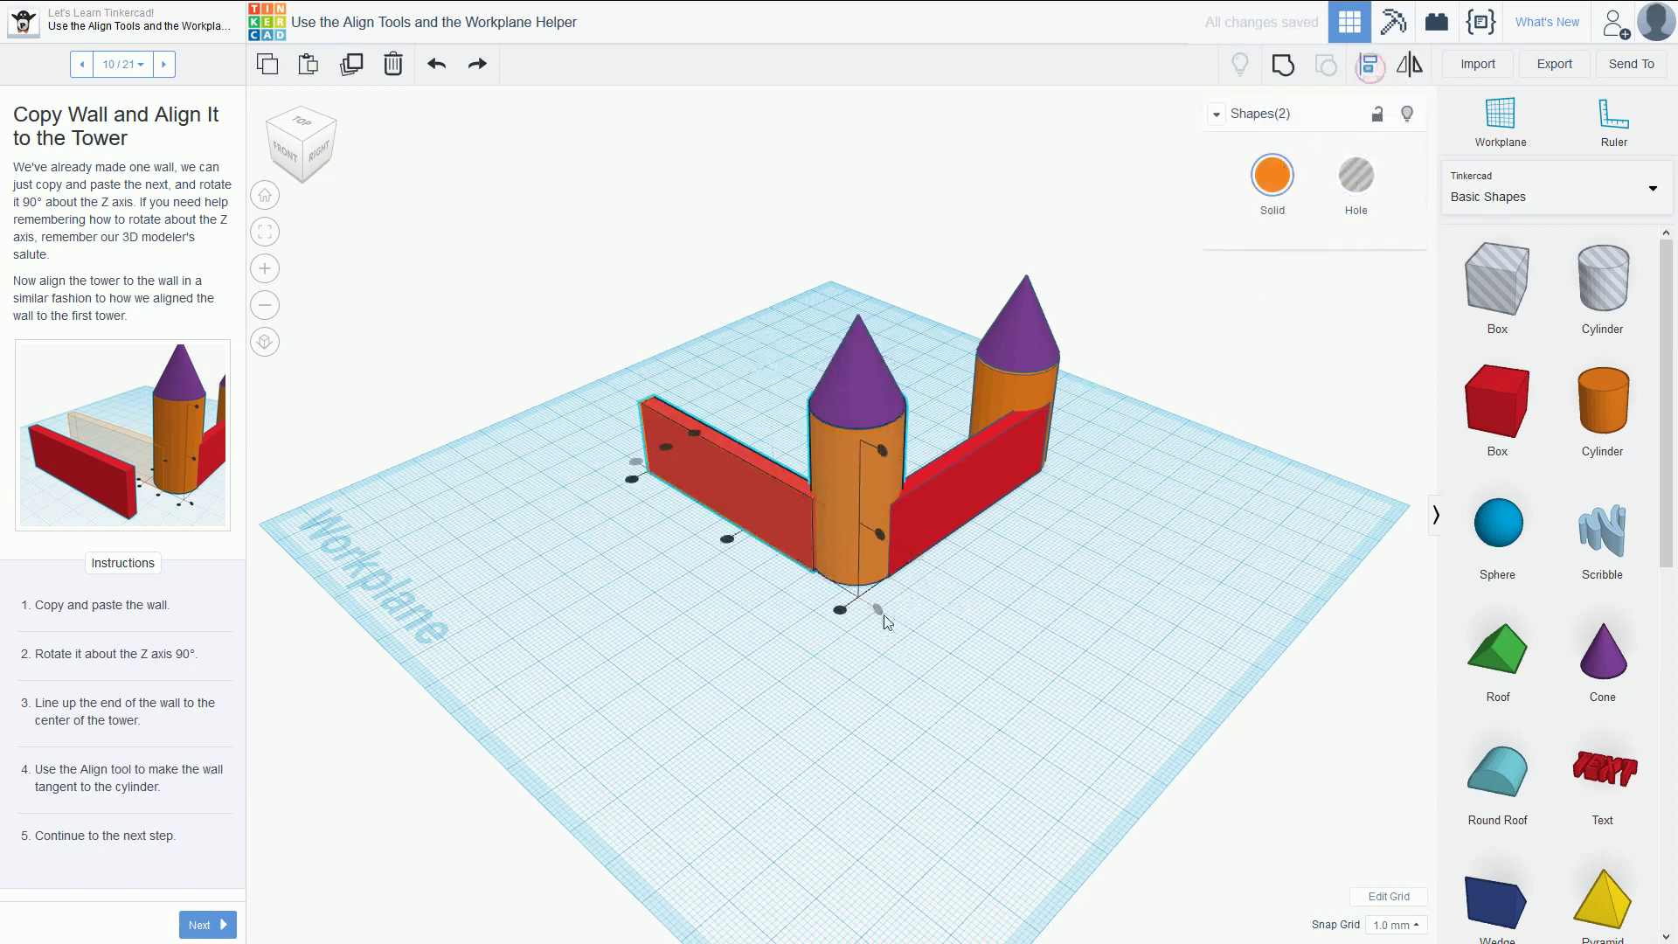
click(847, 662)
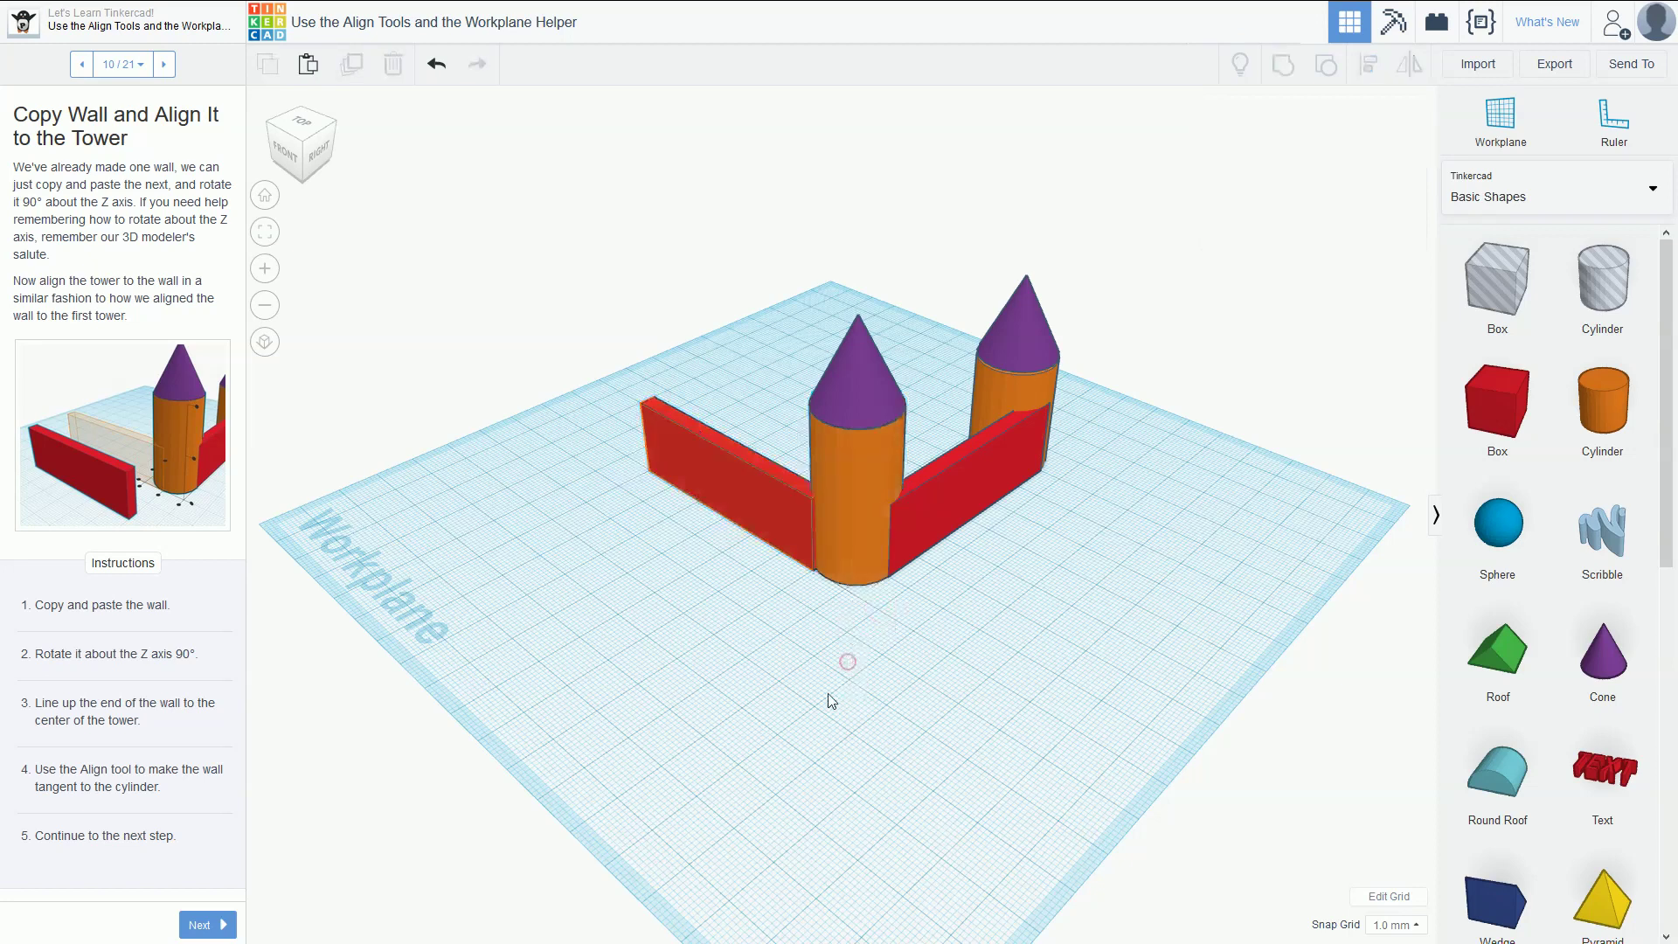
- Nudge the new wall 2 mm into the taller tower, and move it back 2 mm onto the guide outline
right_drag(780, 642, 908, 611)
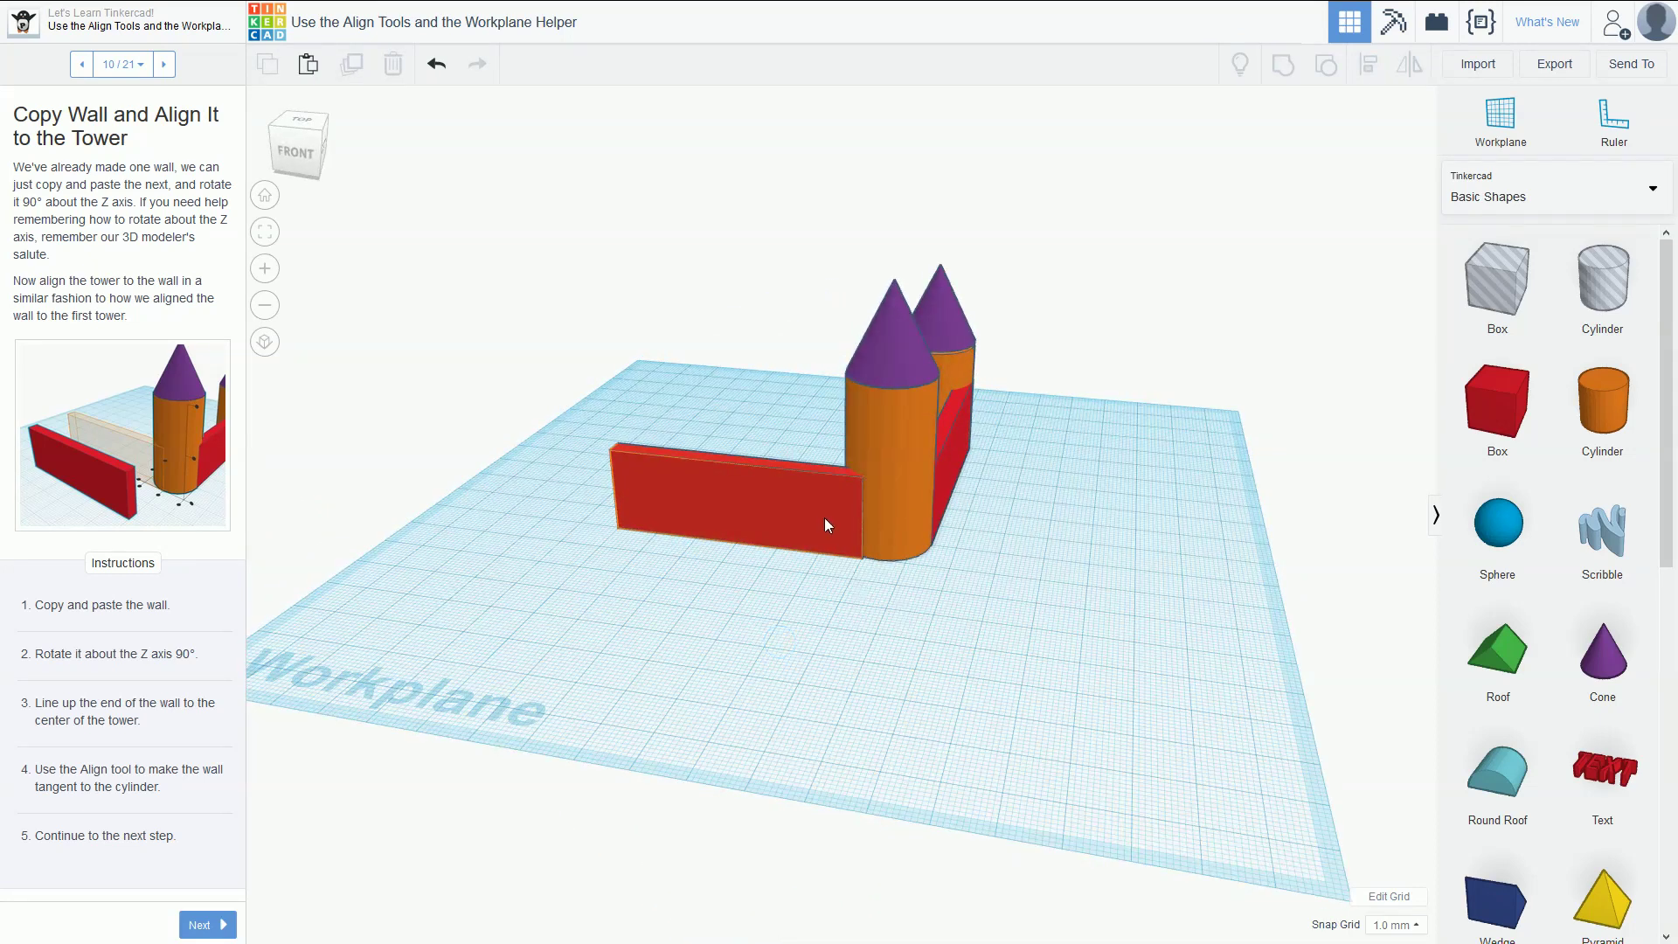
click(861, 534)
key(Right)
key(Right)
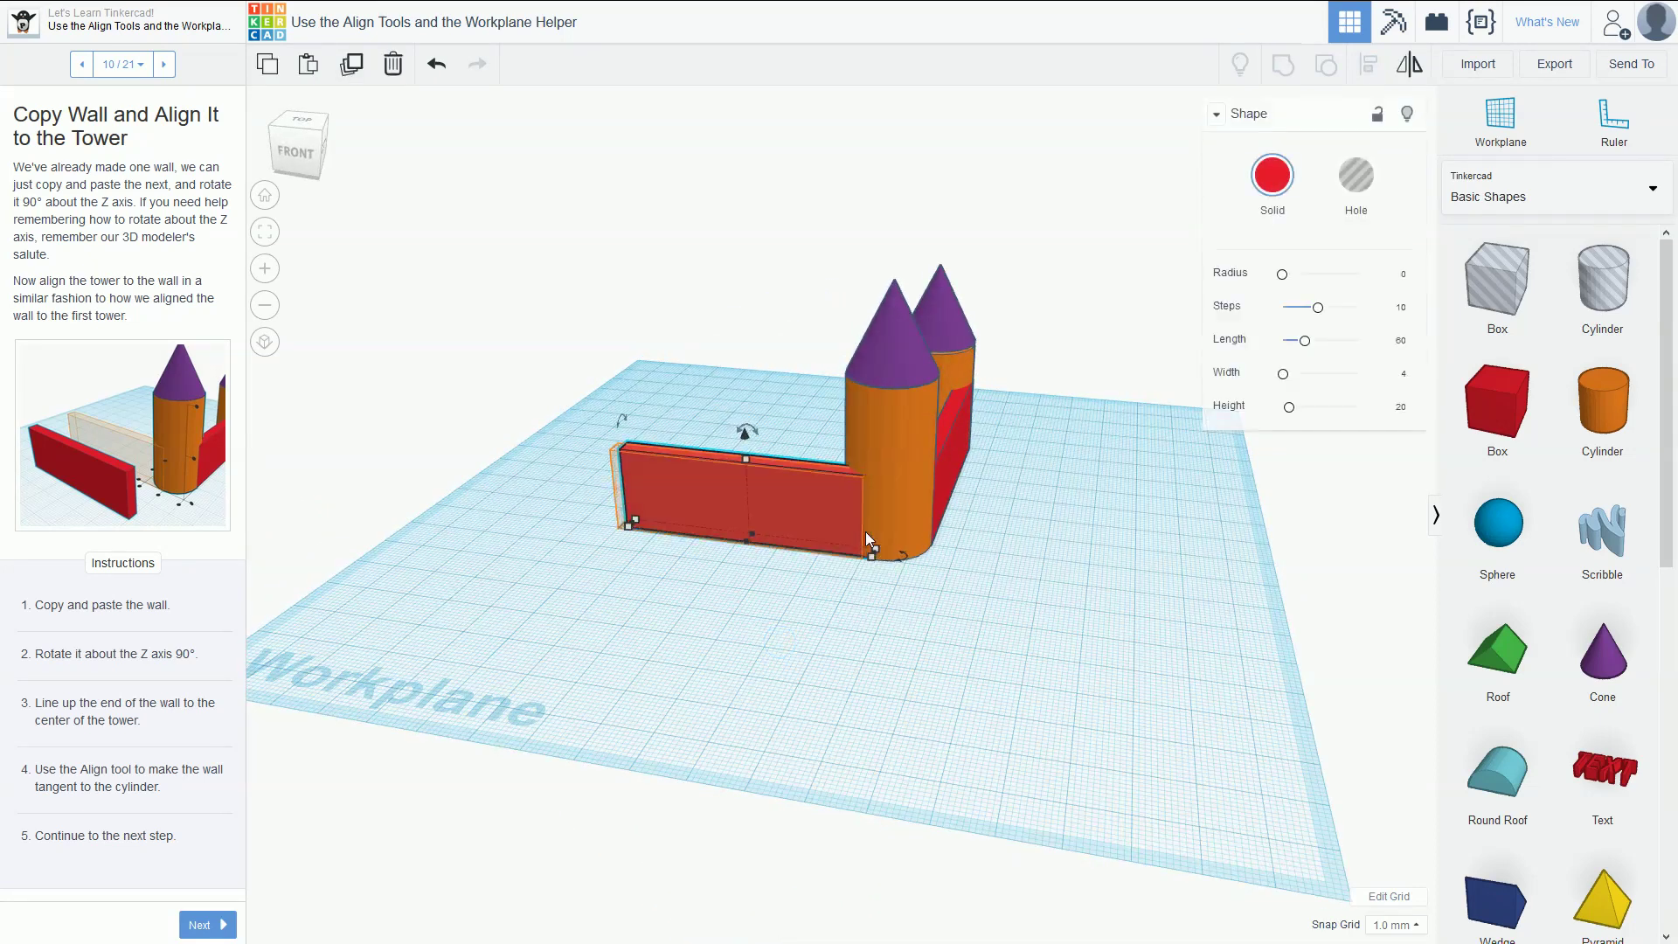
key(Left)
key(Left)
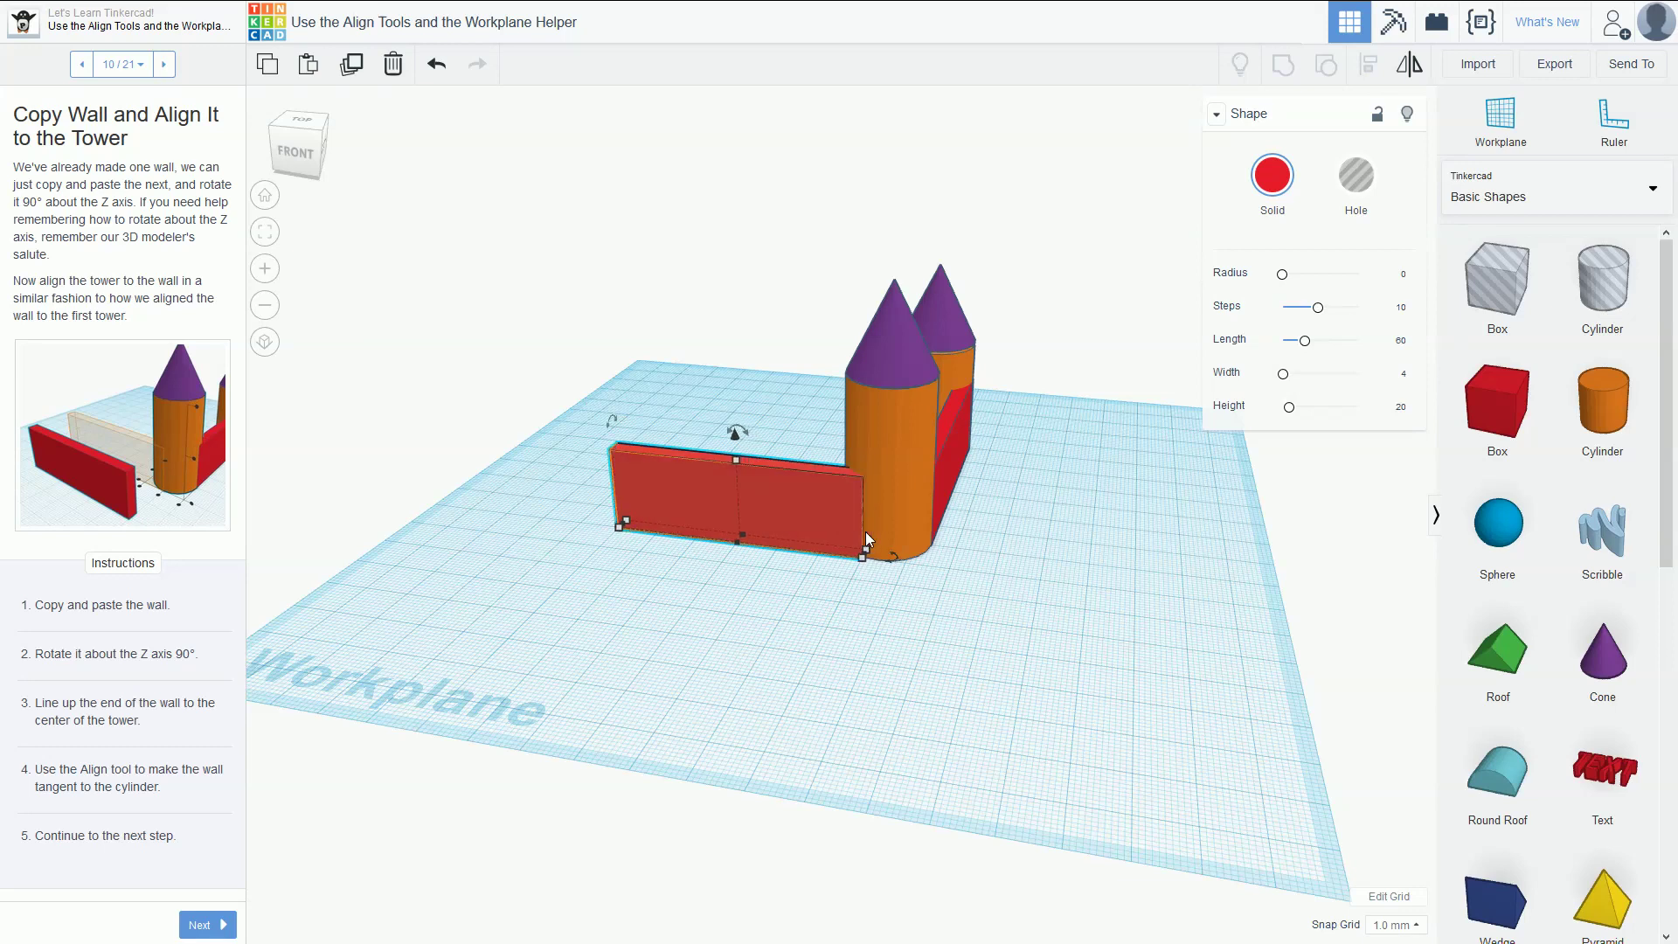
right_drag(935, 648, 857, 702)
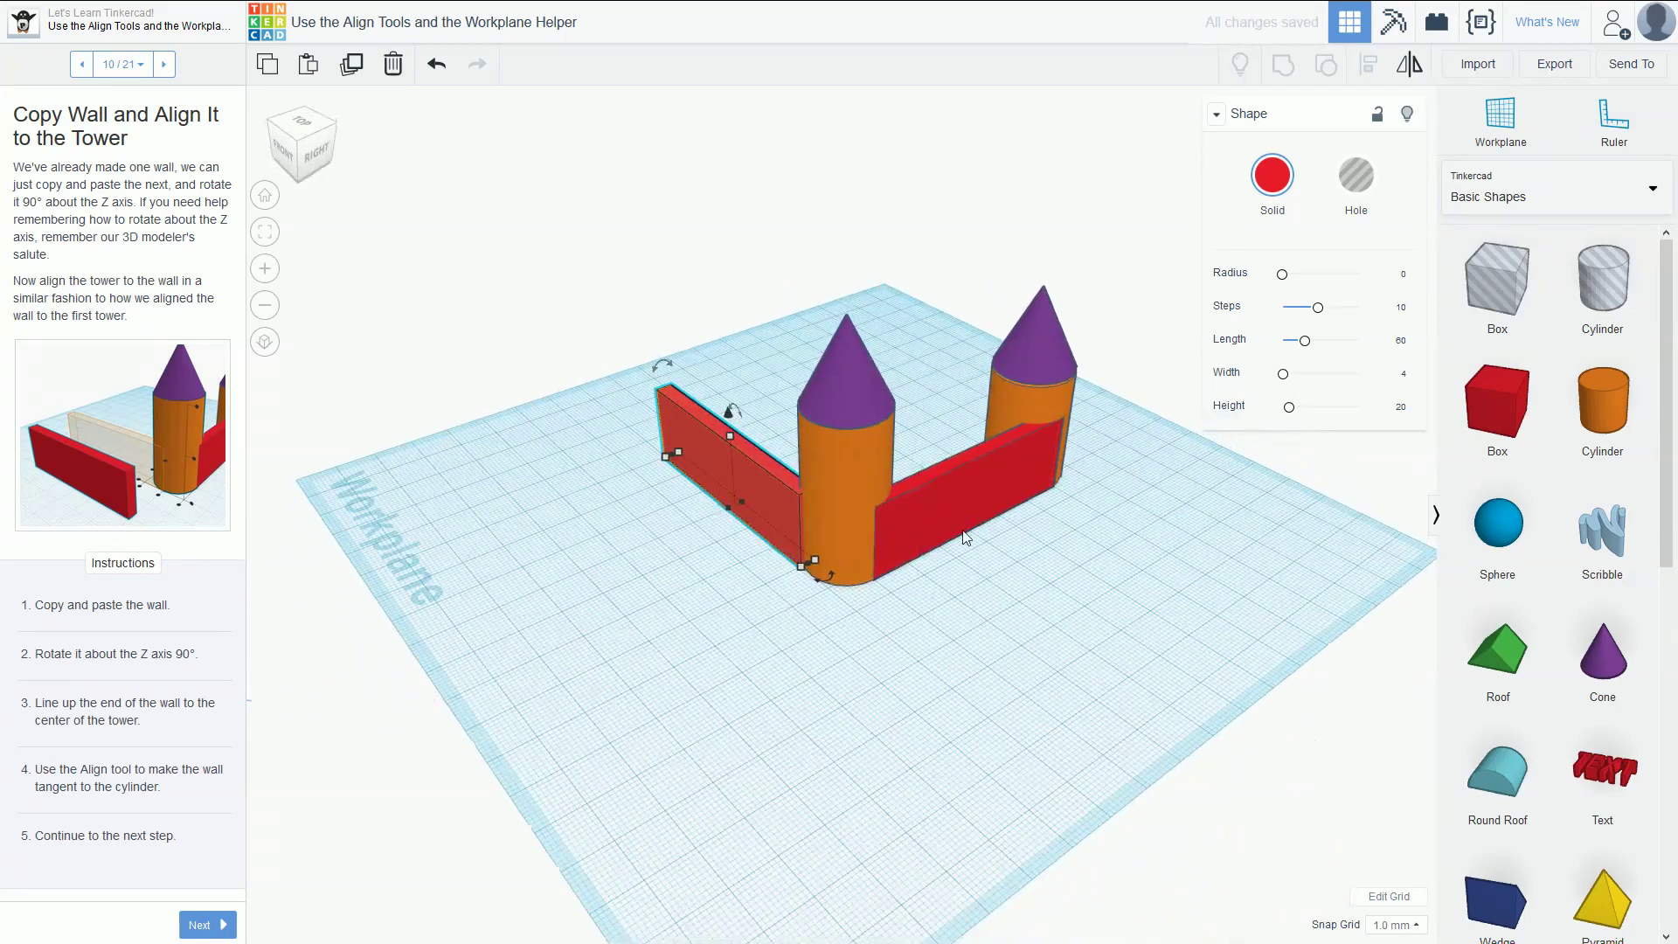
- Try to align the taller tower's cylinder with the new wall's outer face using the Align tool, and undo it
click(729, 741)
click(774, 522)
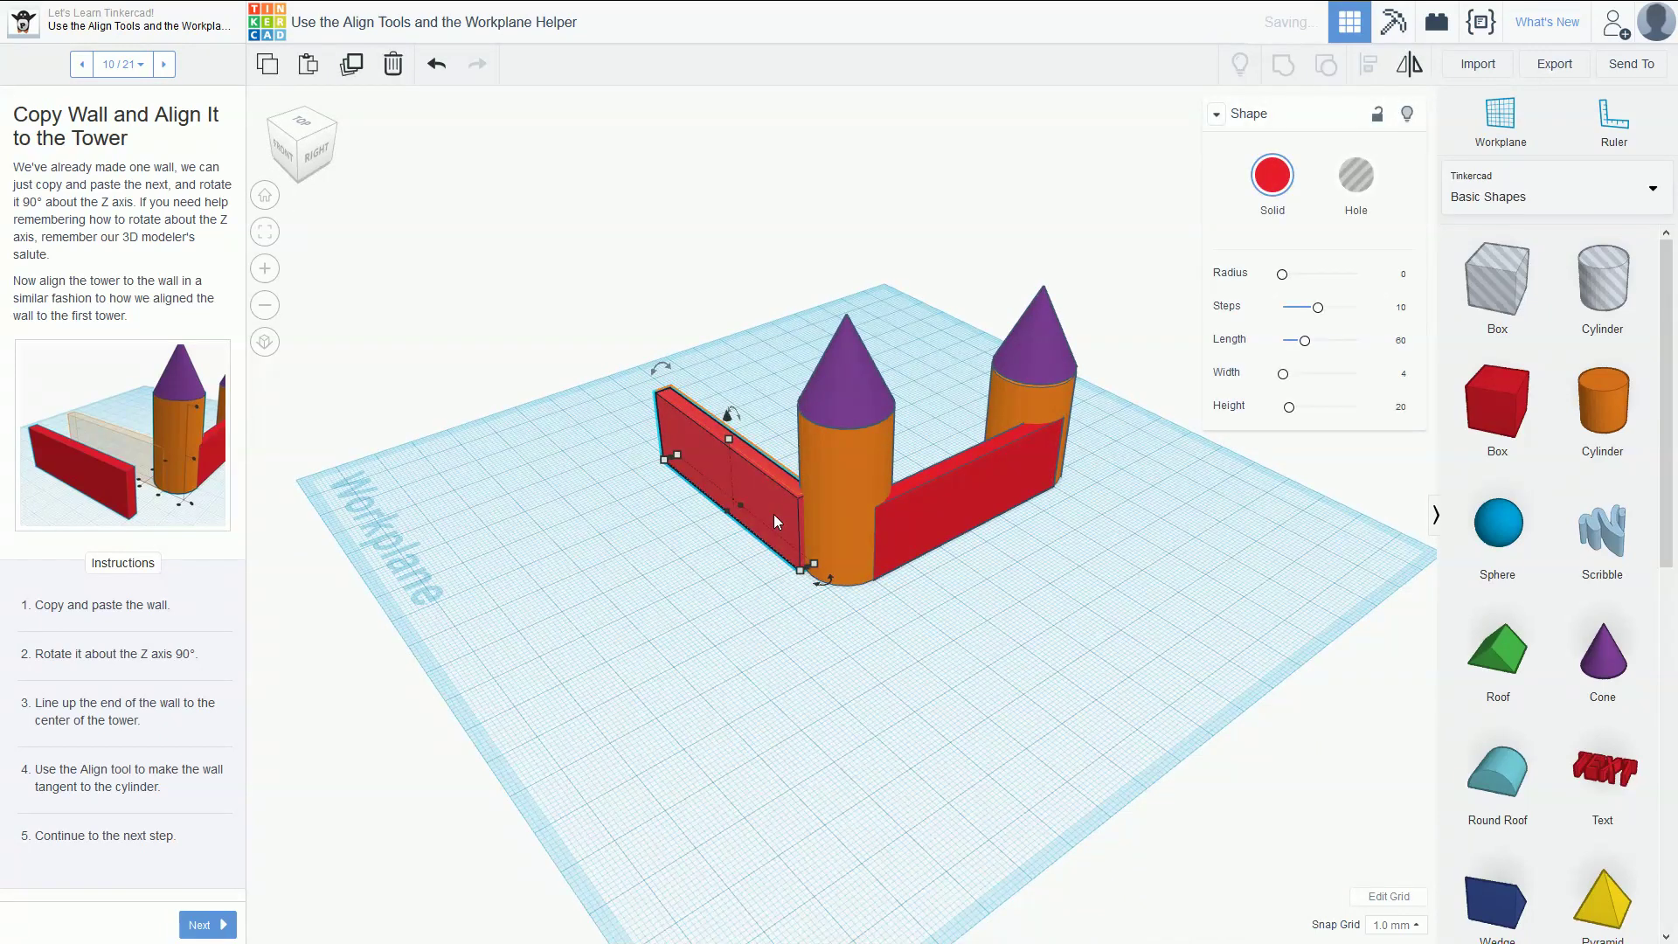
click(857, 485)
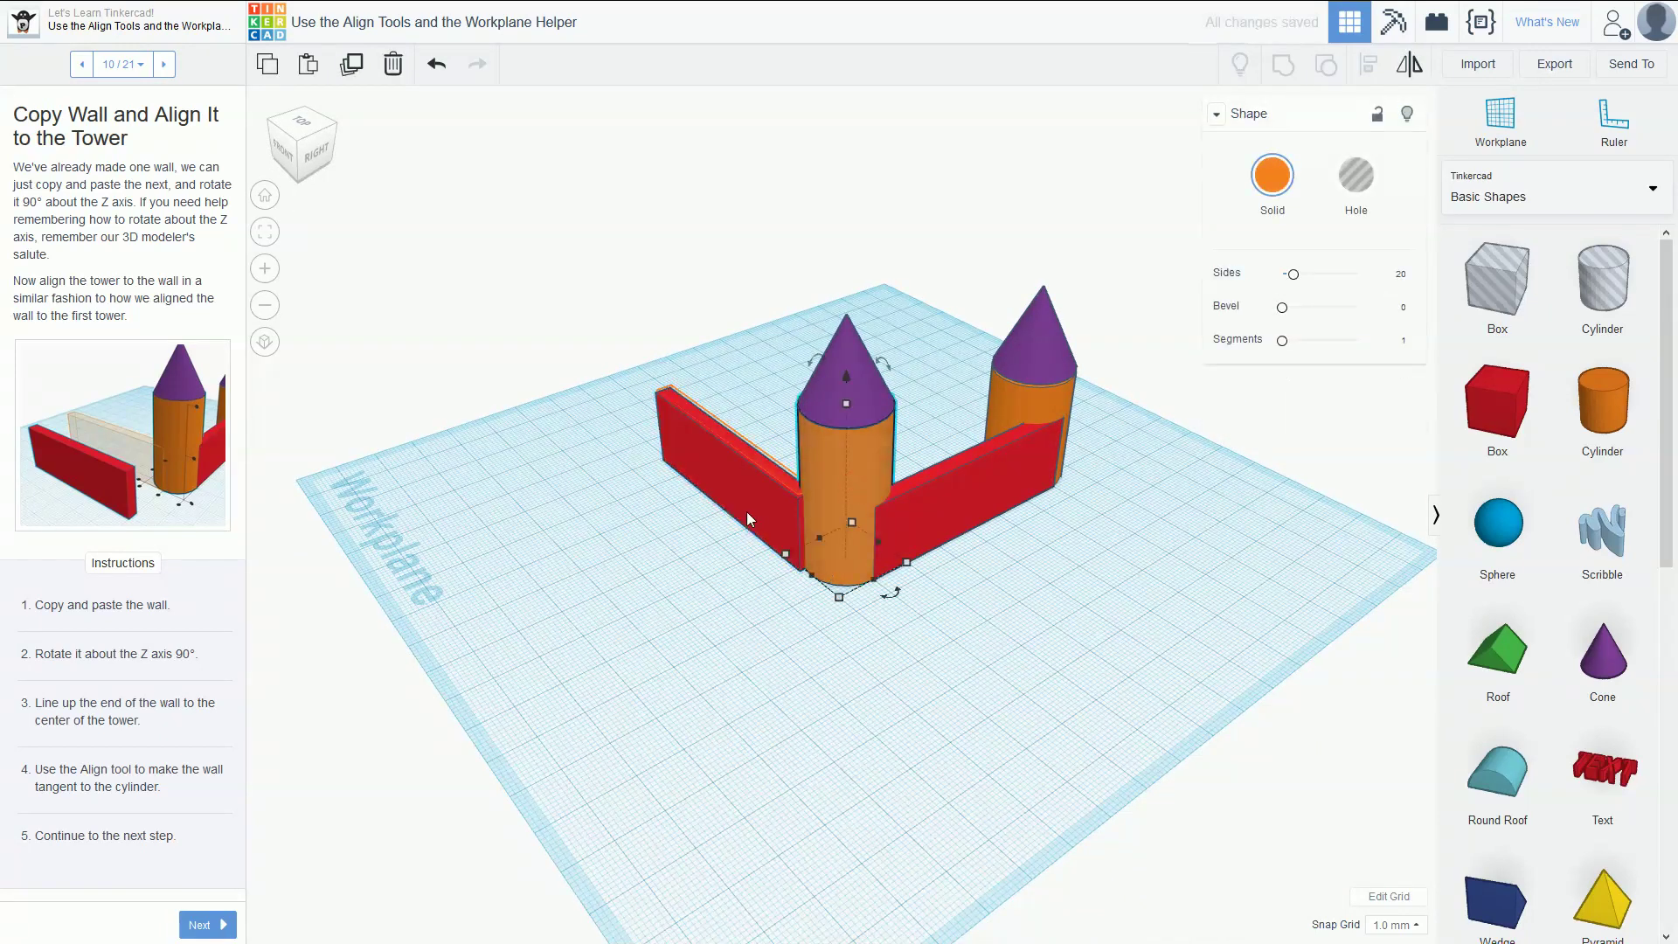
shift+click(747, 518)
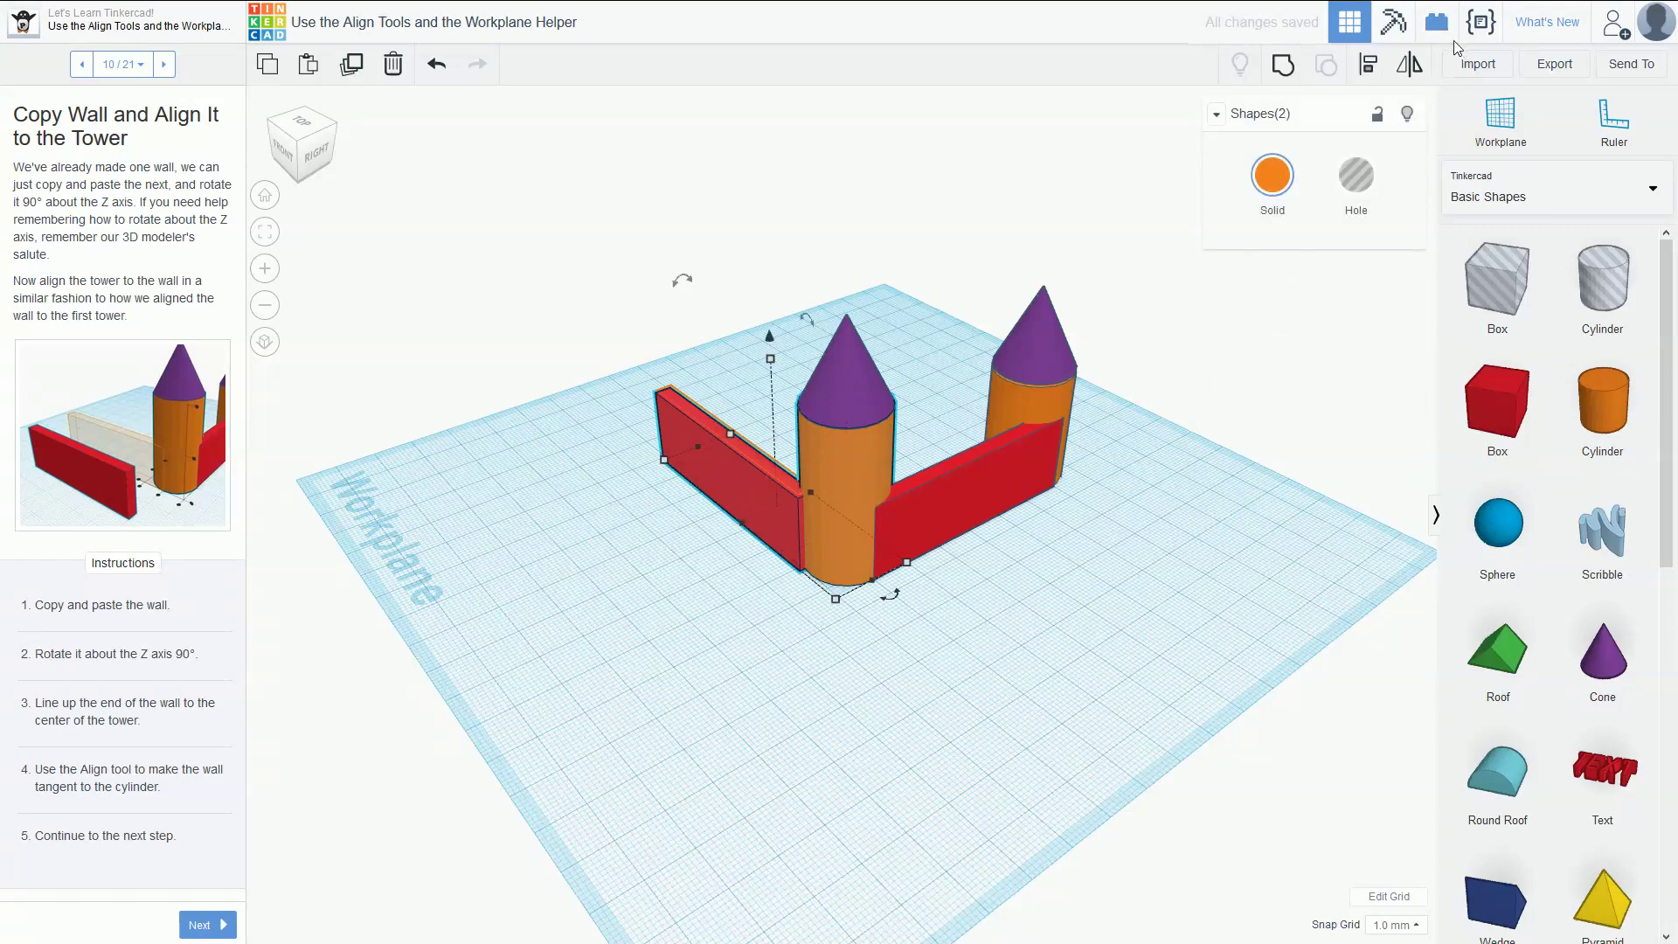
click(1368, 64)
click(852, 614)
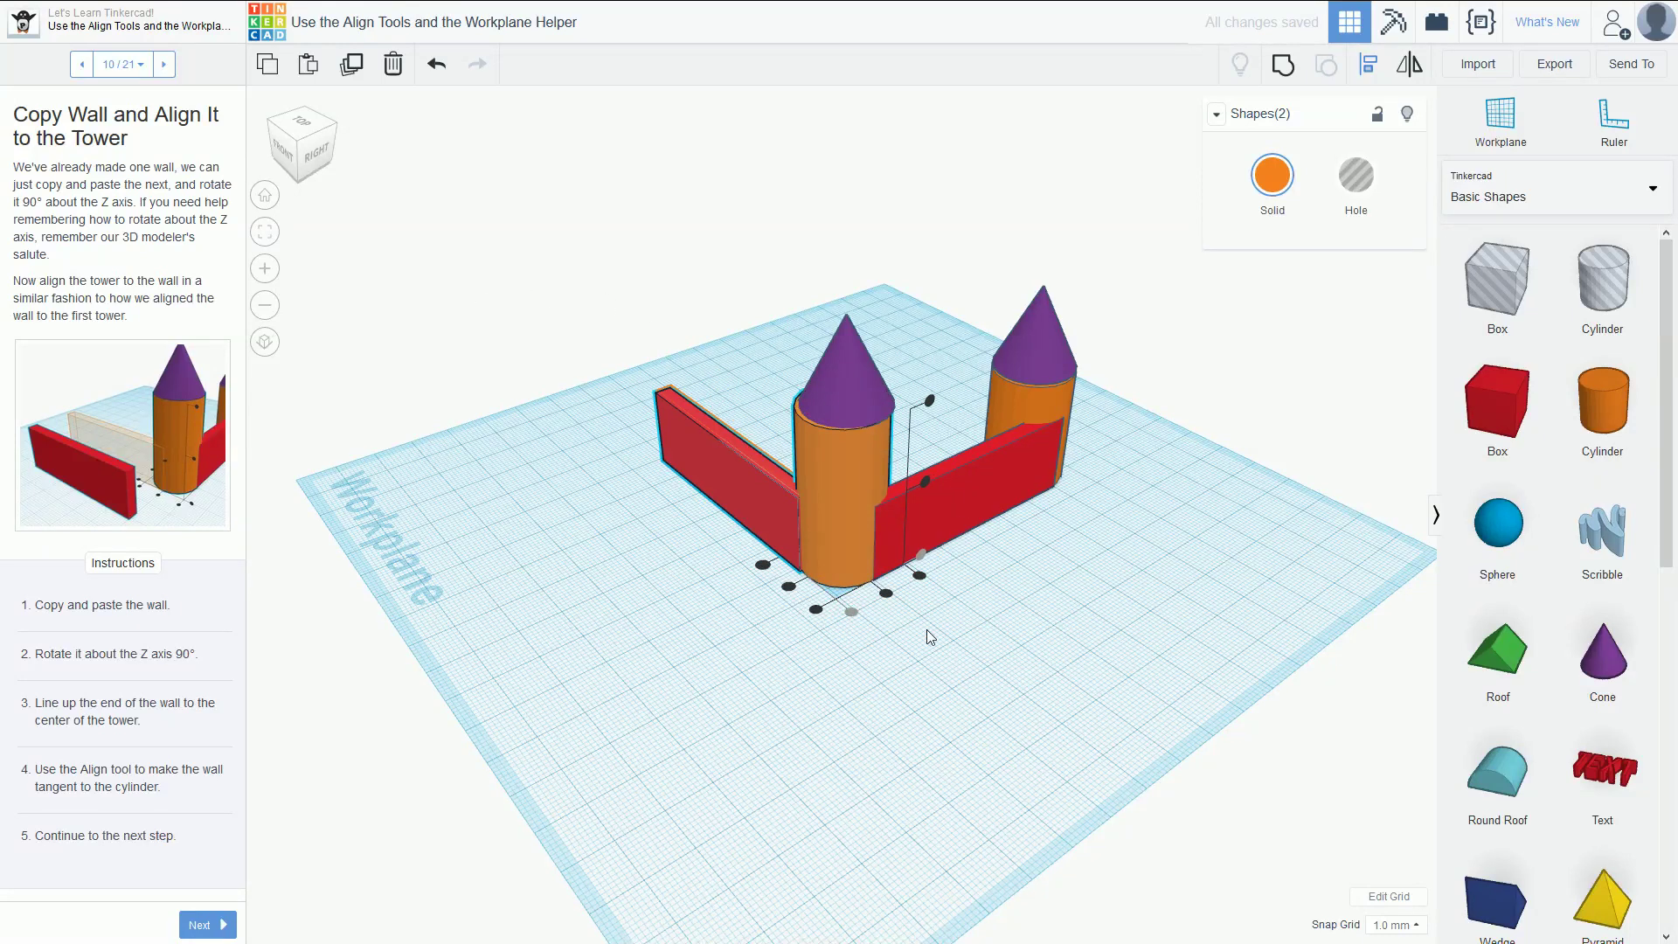
key(ctrl+z)
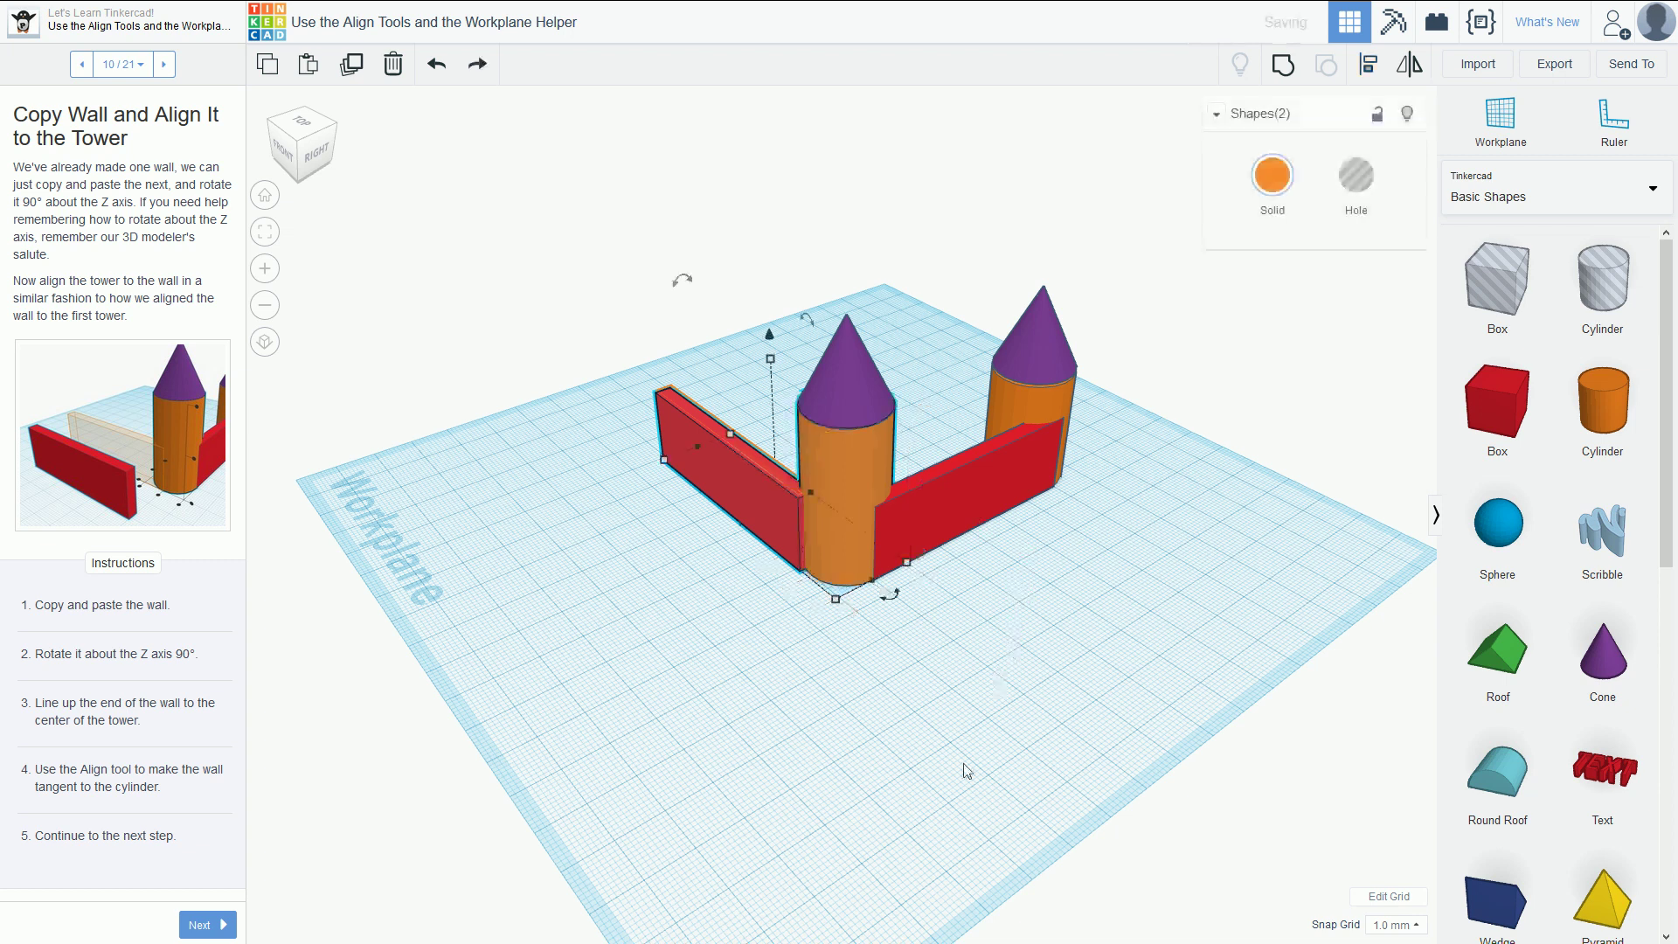
- Reselect the new wall and the taller tower's cylinder, retry the outer-face alignment, undo it and clear the selection
click(861, 778)
click(766, 507)
shift+click(837, 479)
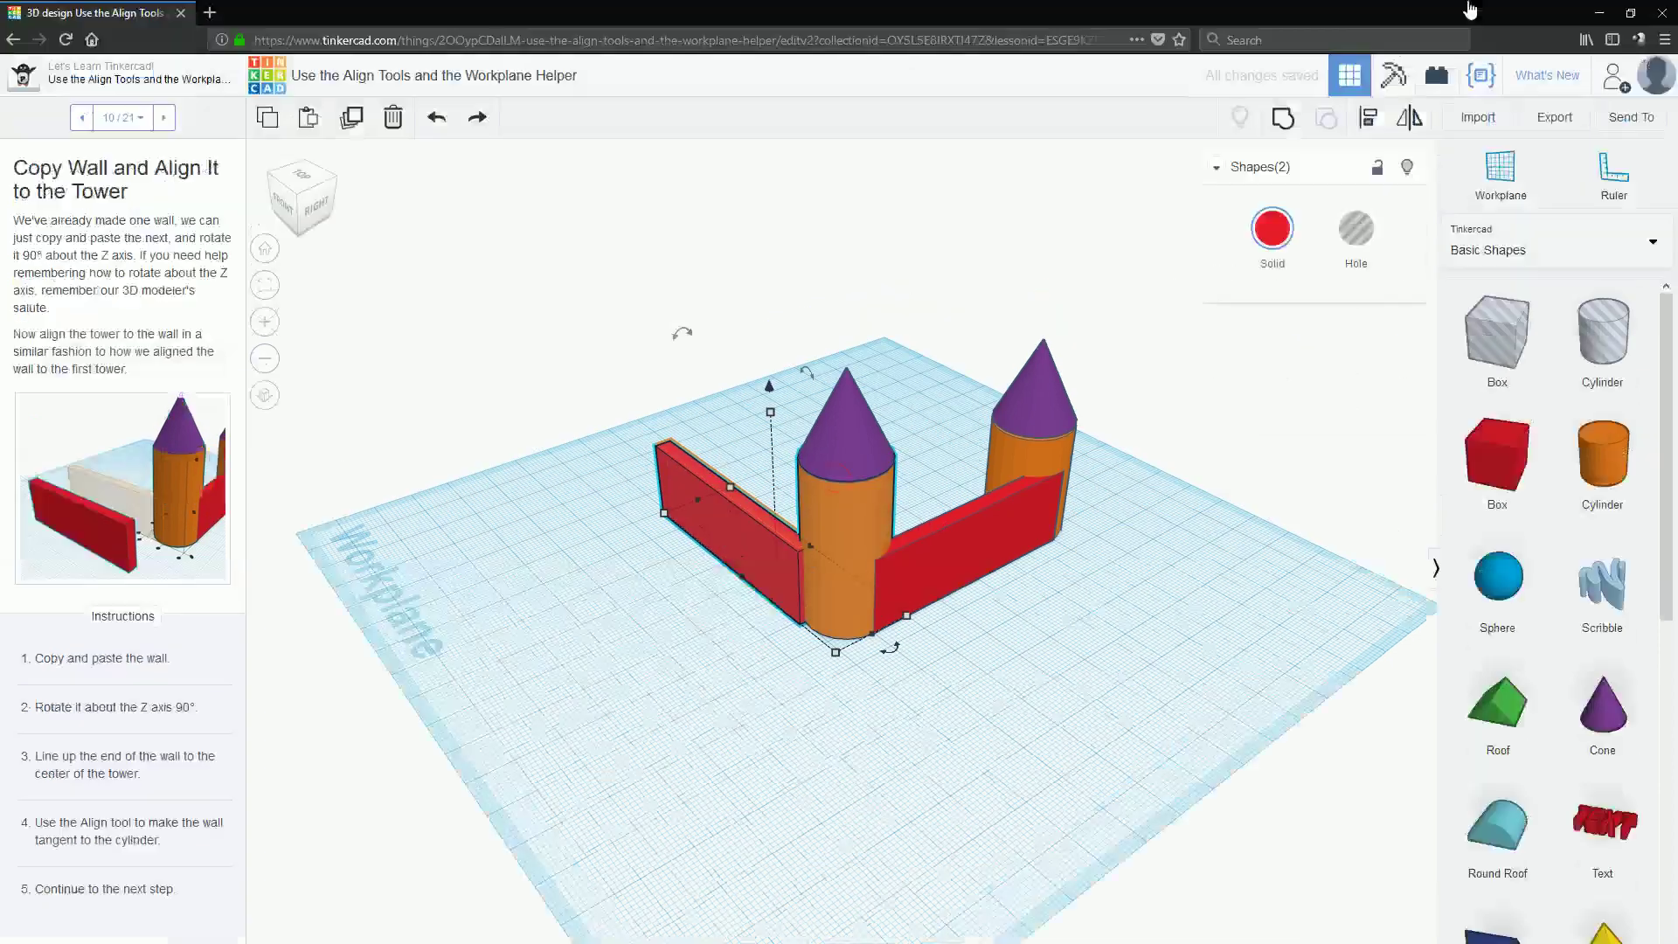
click(1370, 74)
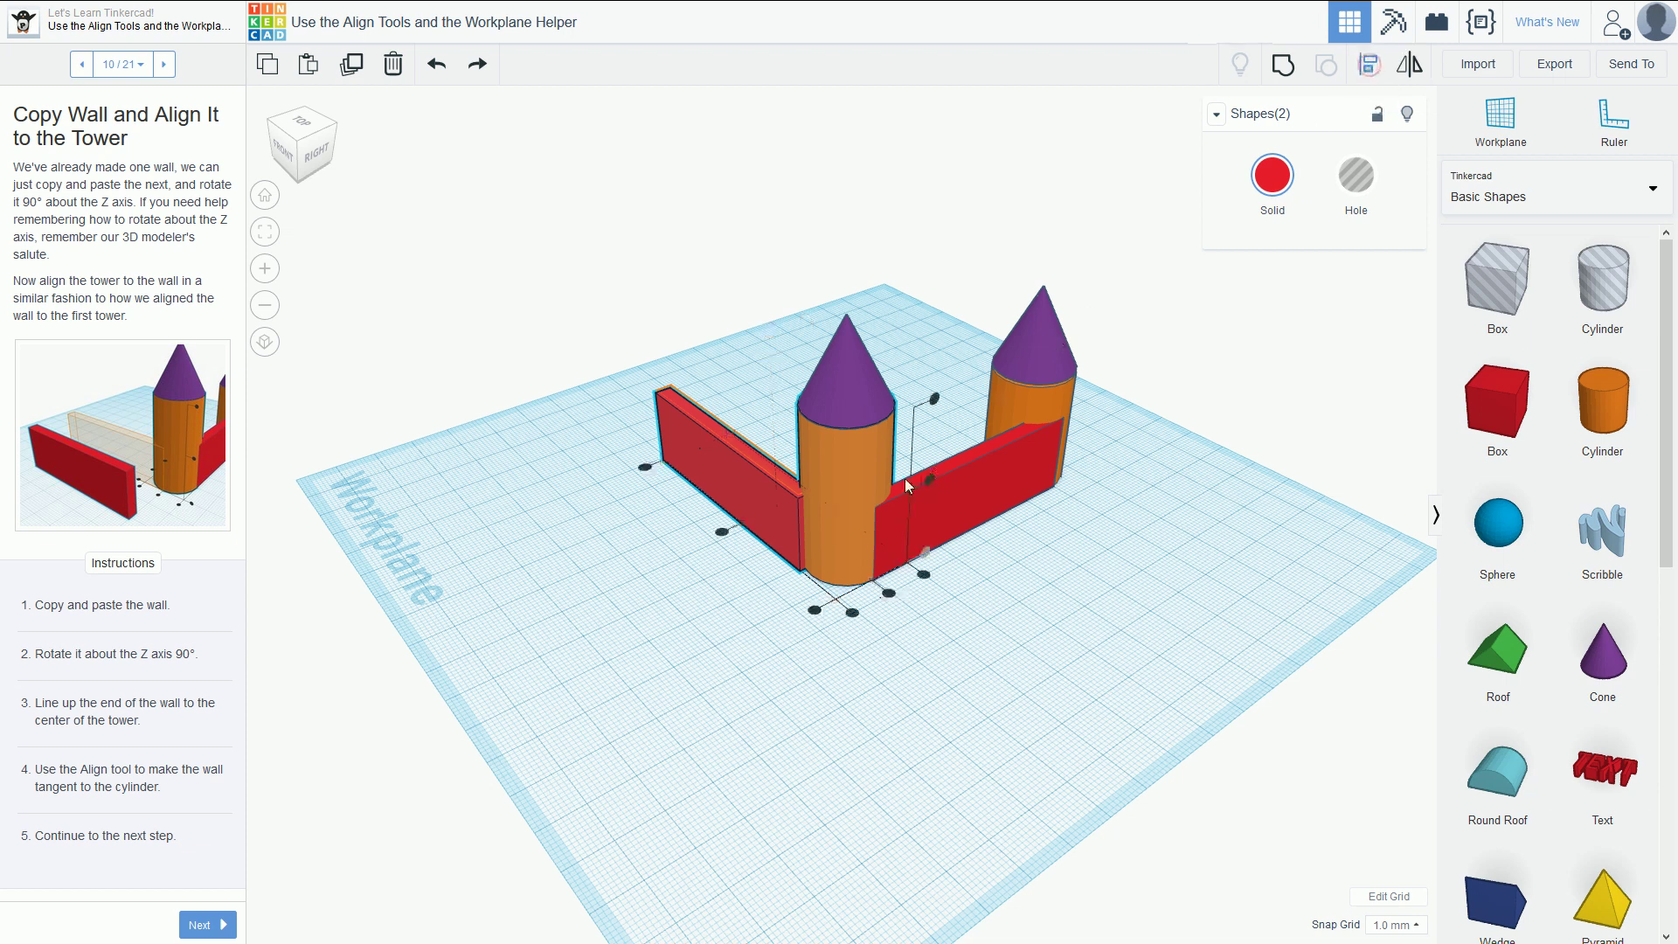
click(855, 609)
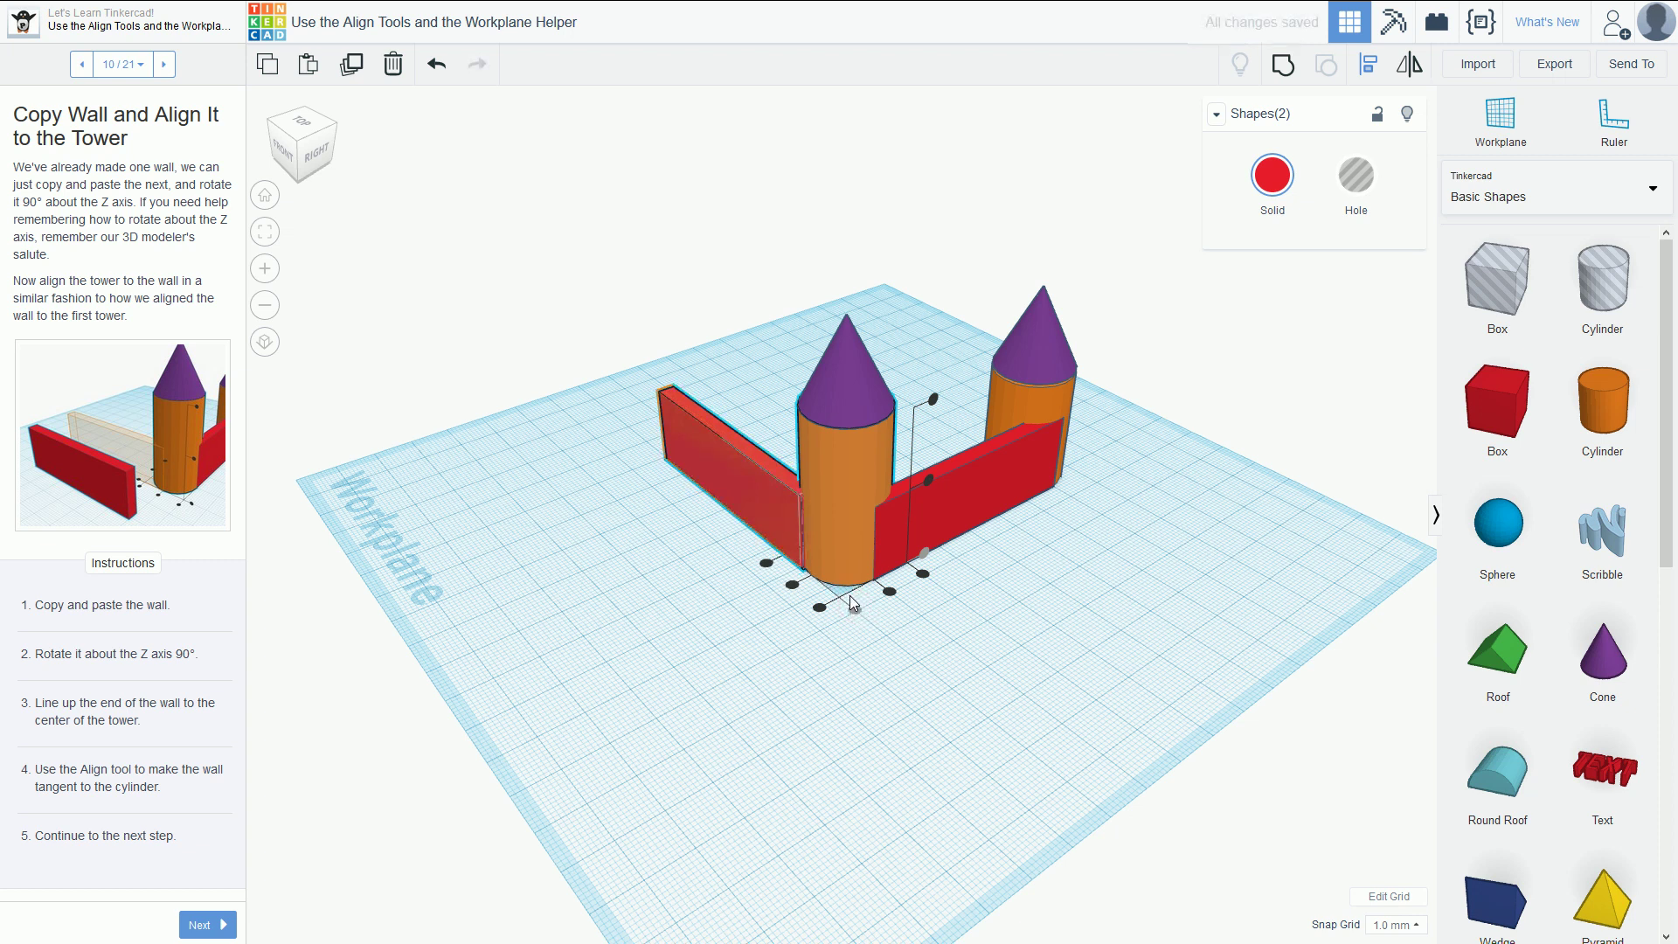
key(ctrl+z)
click(900, 694)
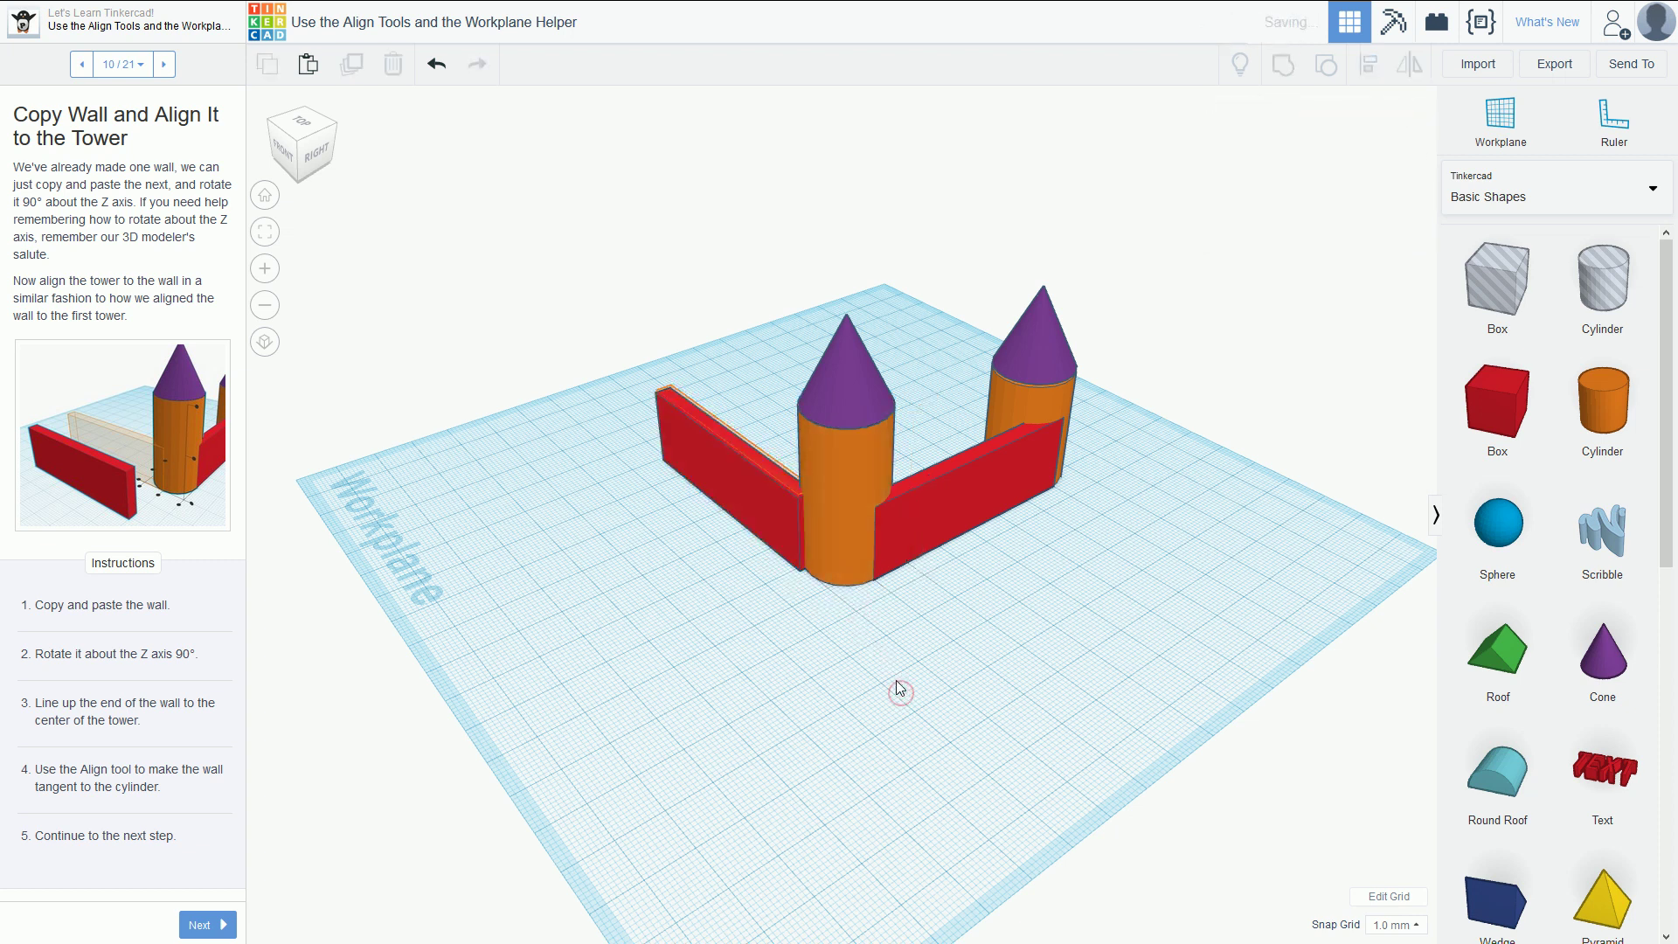
- Align the new wall and the taller tower's cylinder at their outer front edges so the wall is tangent to the tower
click(790, 506)
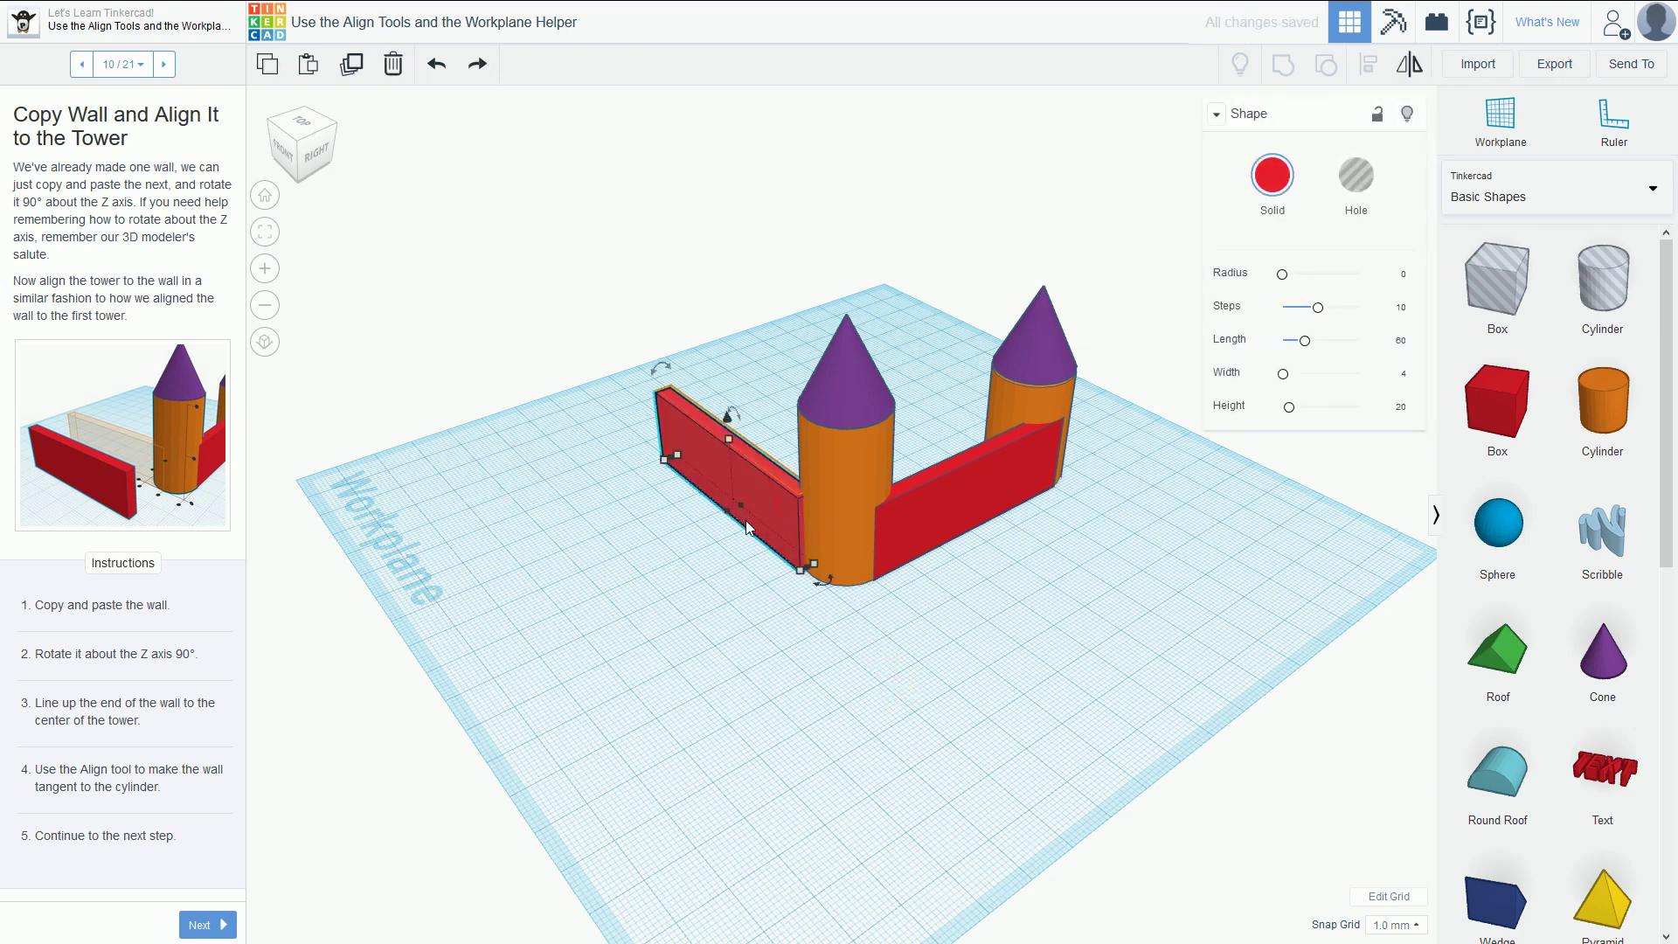
shift+click(832, 494)
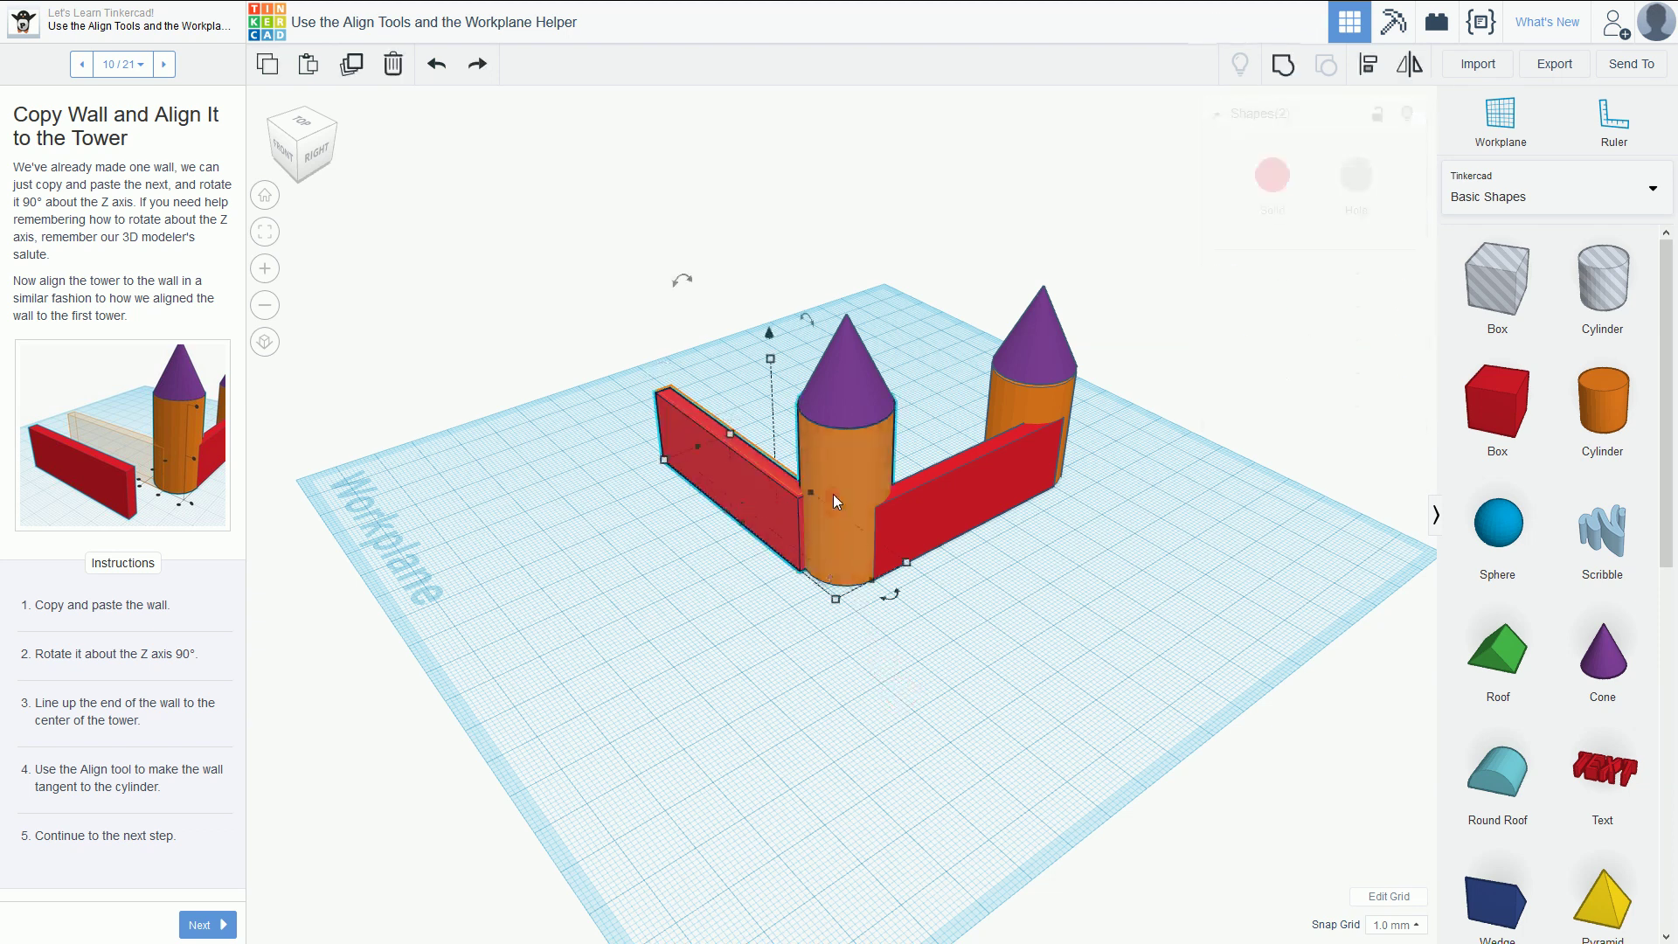
click(1369, 64)
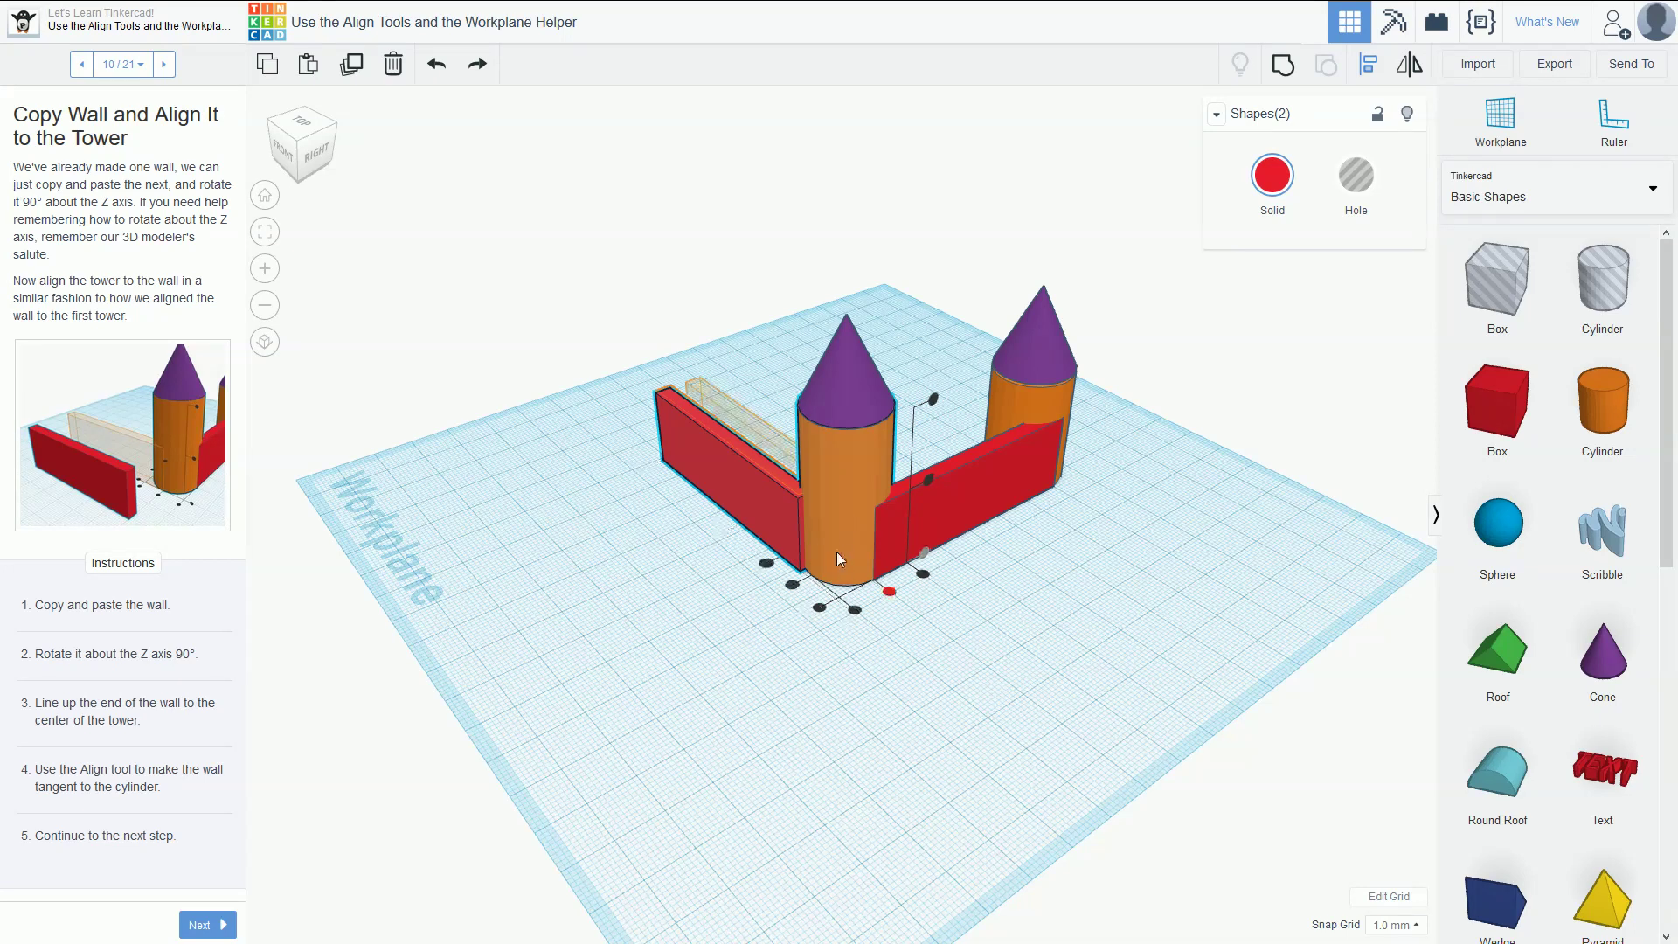
click(854, 611)
right_drag(694, 664, 763, 686)
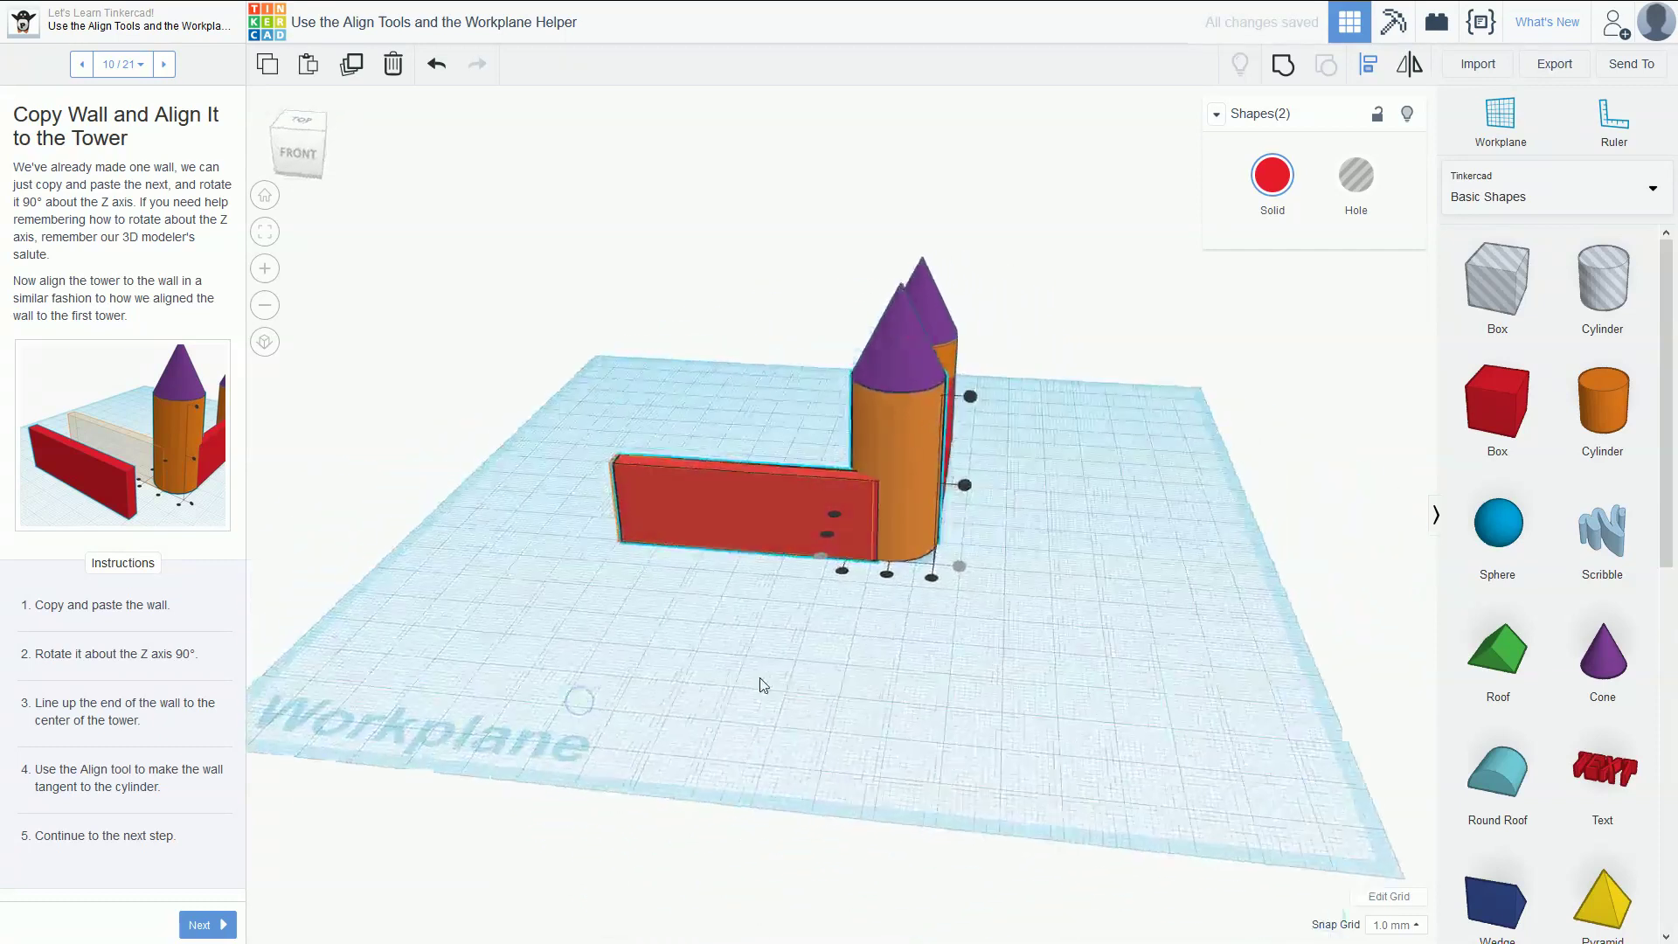
click(762, 686)
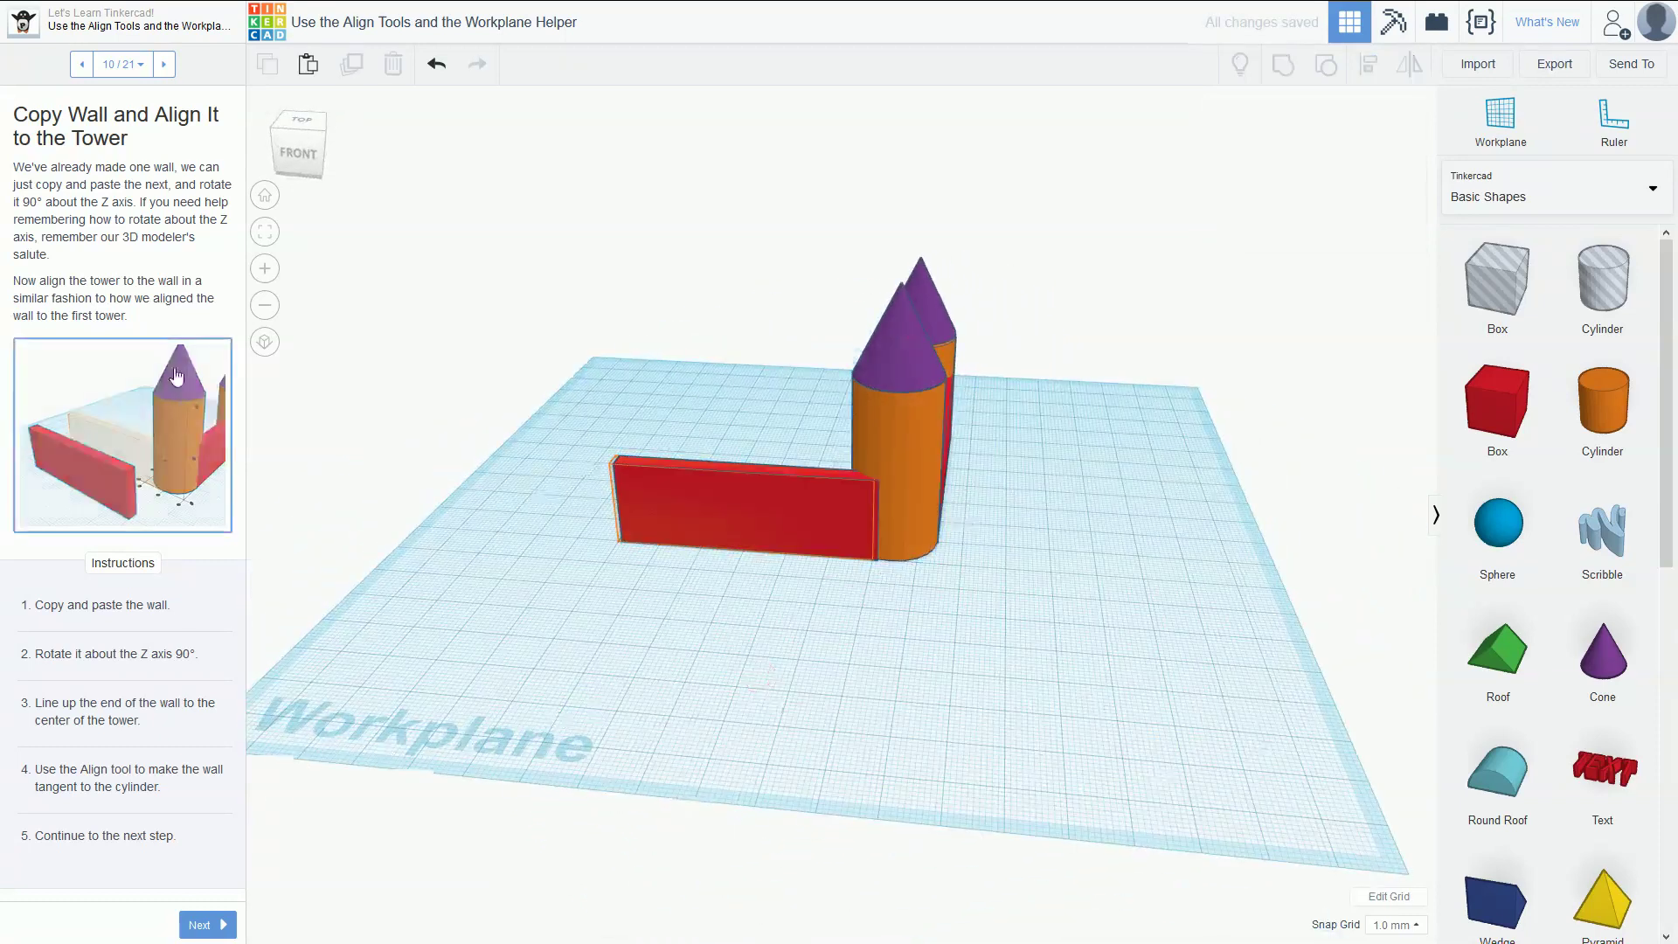
- Advance to lesson step 11, copy the new wall and place the copy on the guide outline at the shorter tower, 76 mm away
click(164, 64)
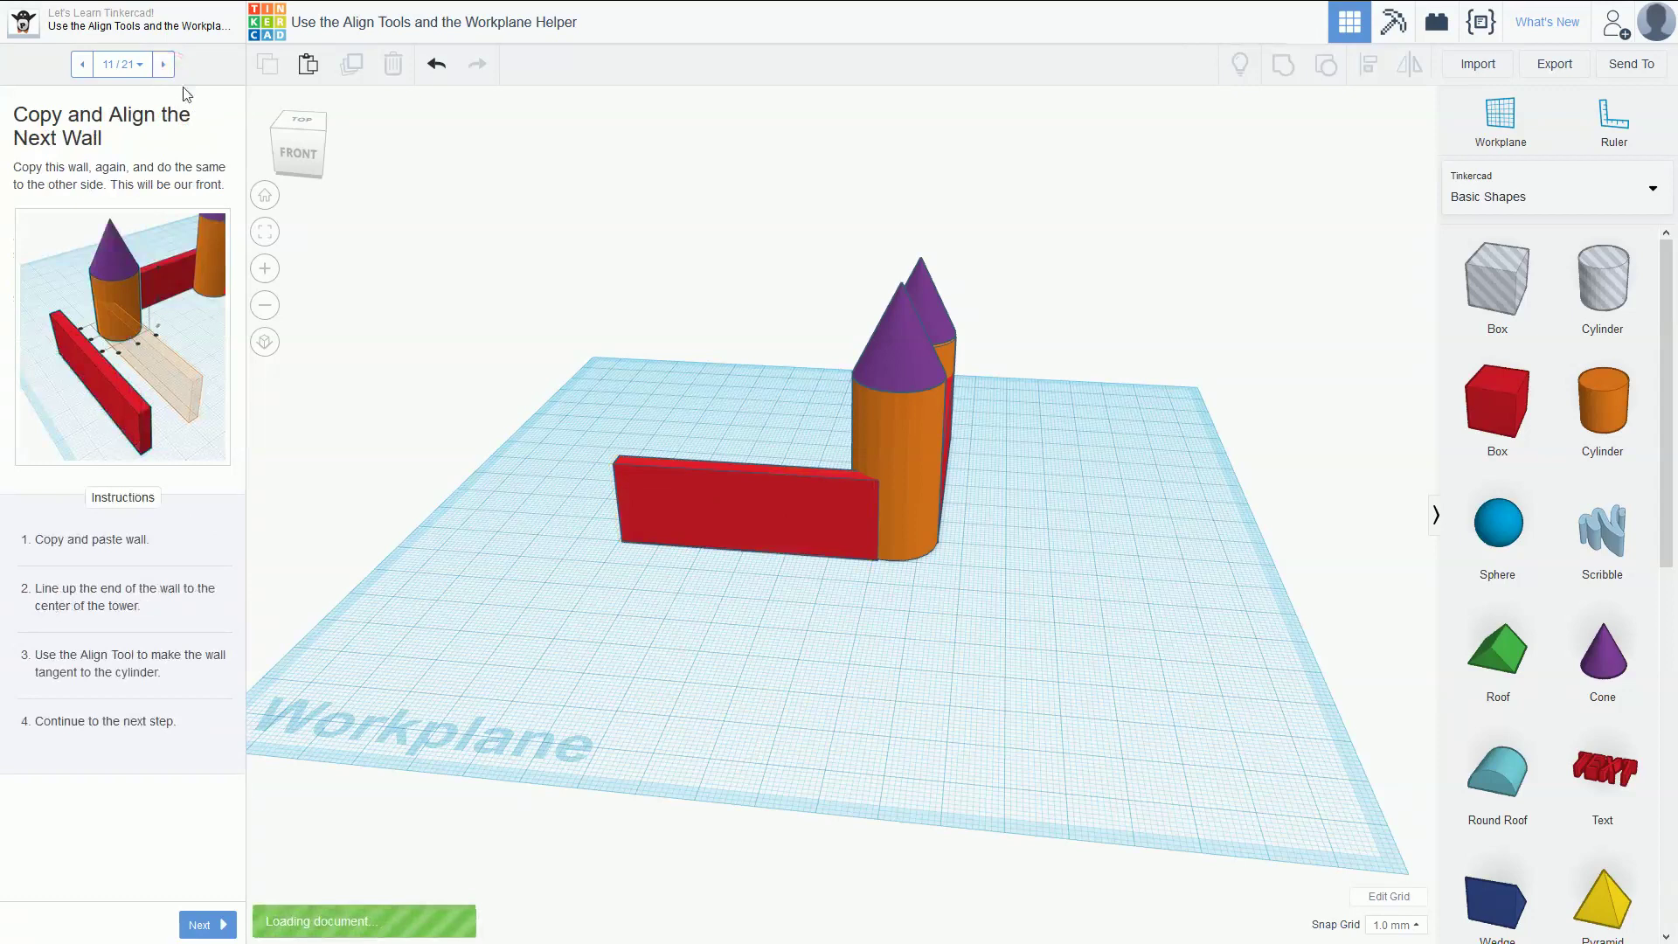
right_drag(620, 400, 750, 589)
click(769, 608)
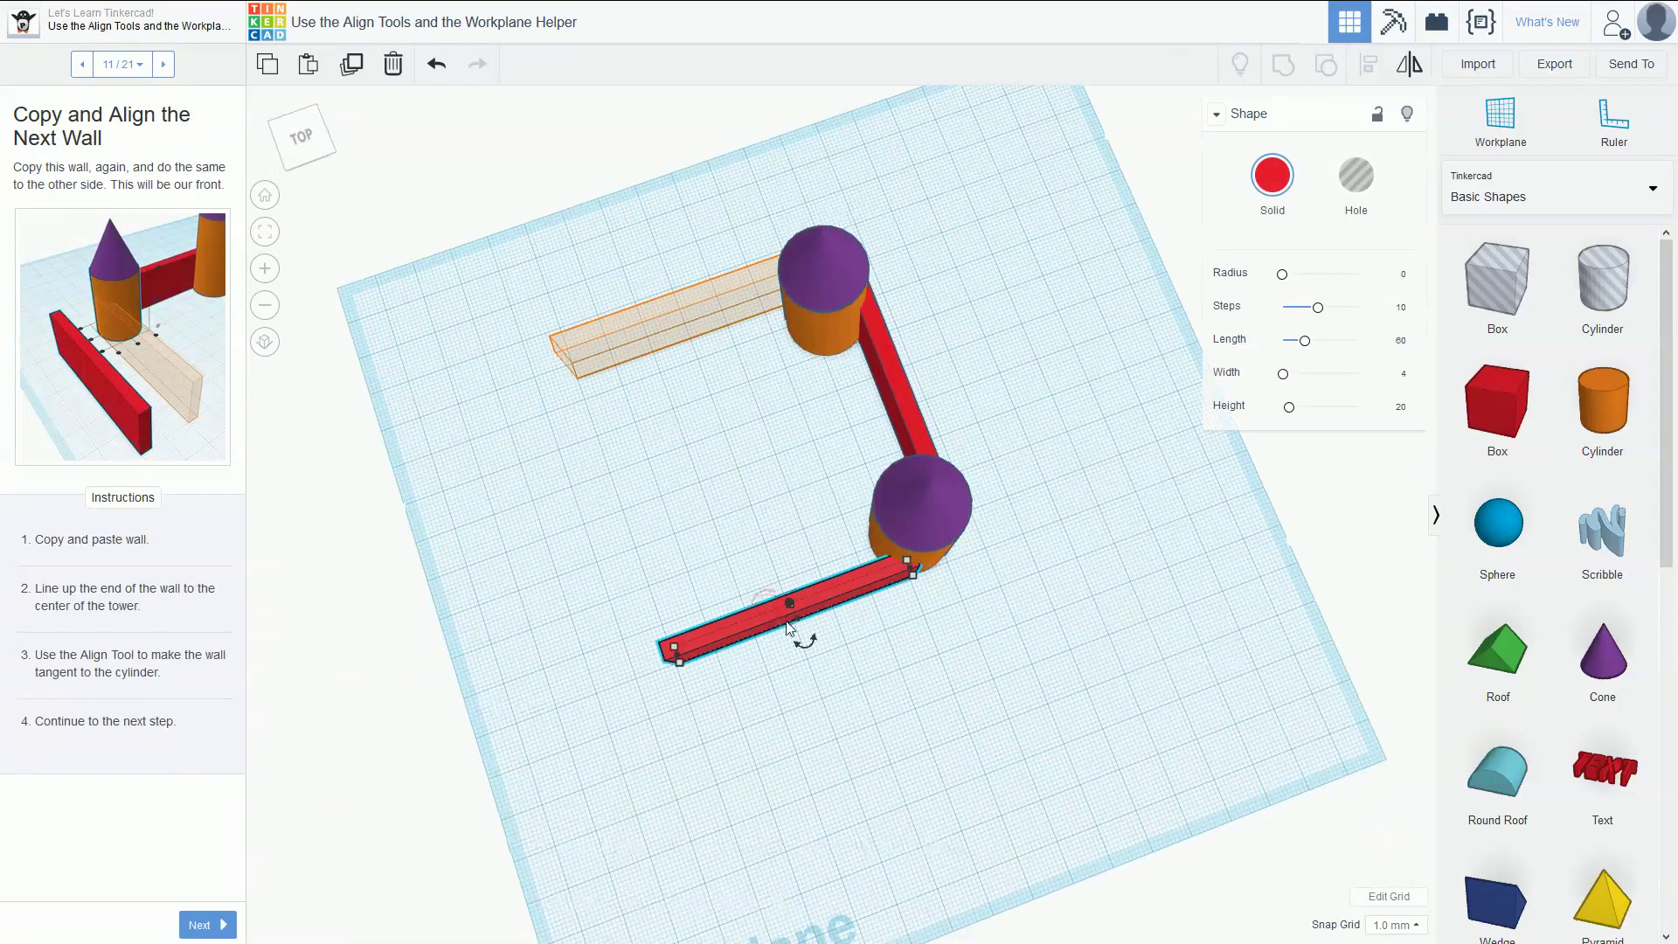
key(ctrl+c)
key(ctrl+v)
drag(743, 615, 638, 322)
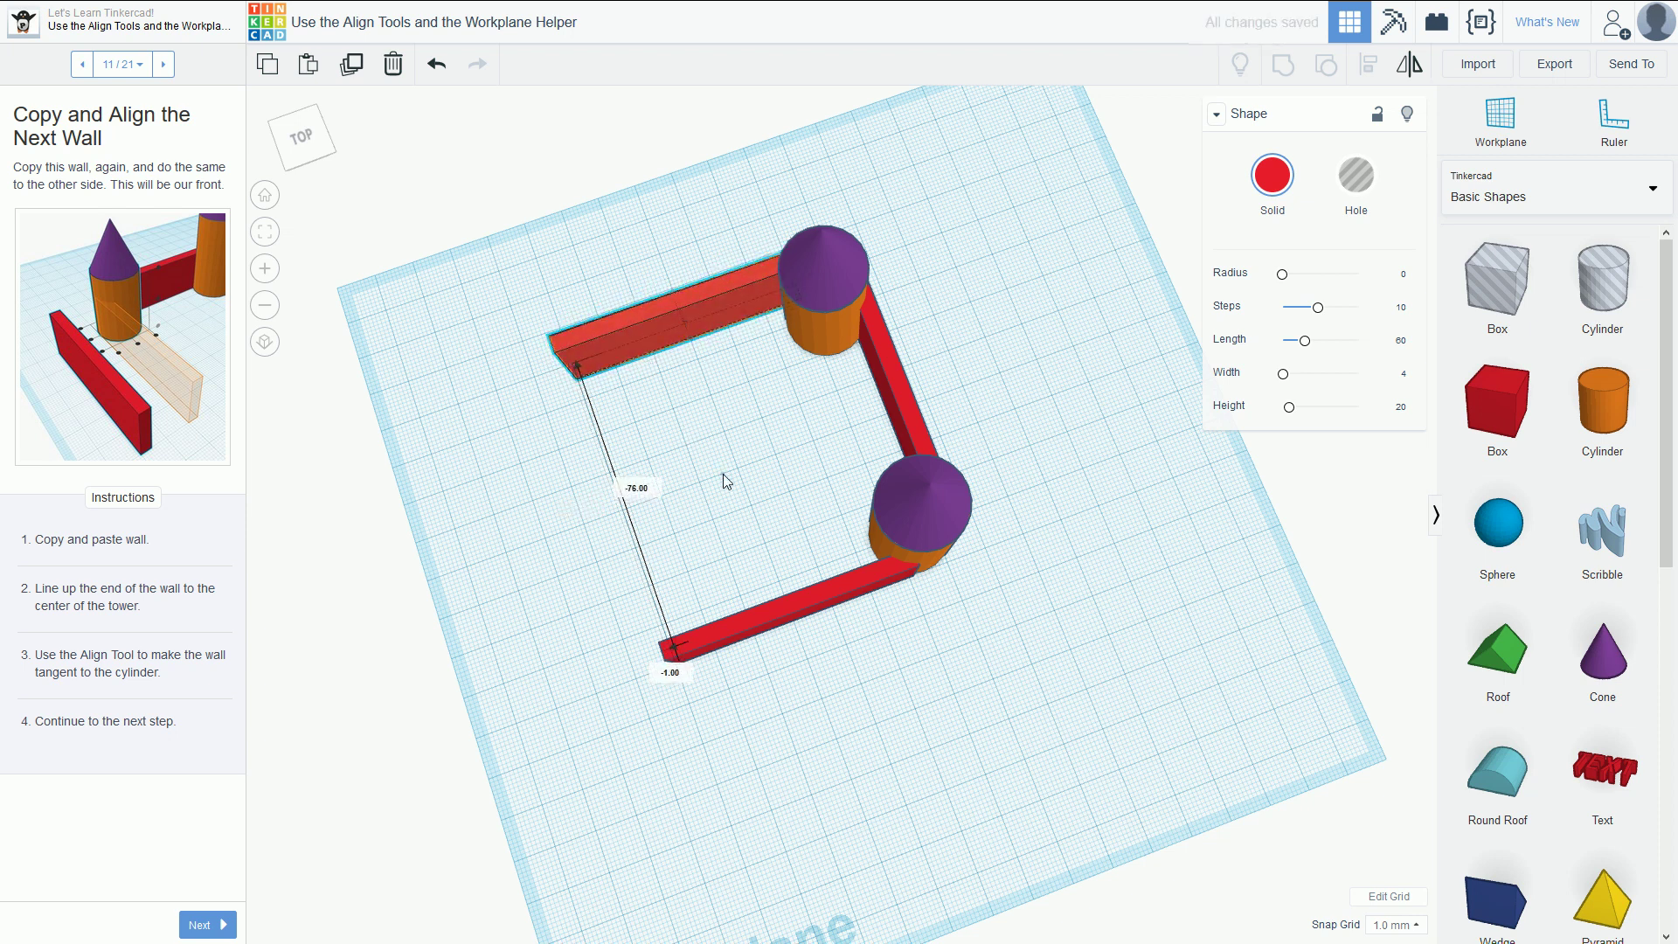
drag(722, 475, 503, 406)
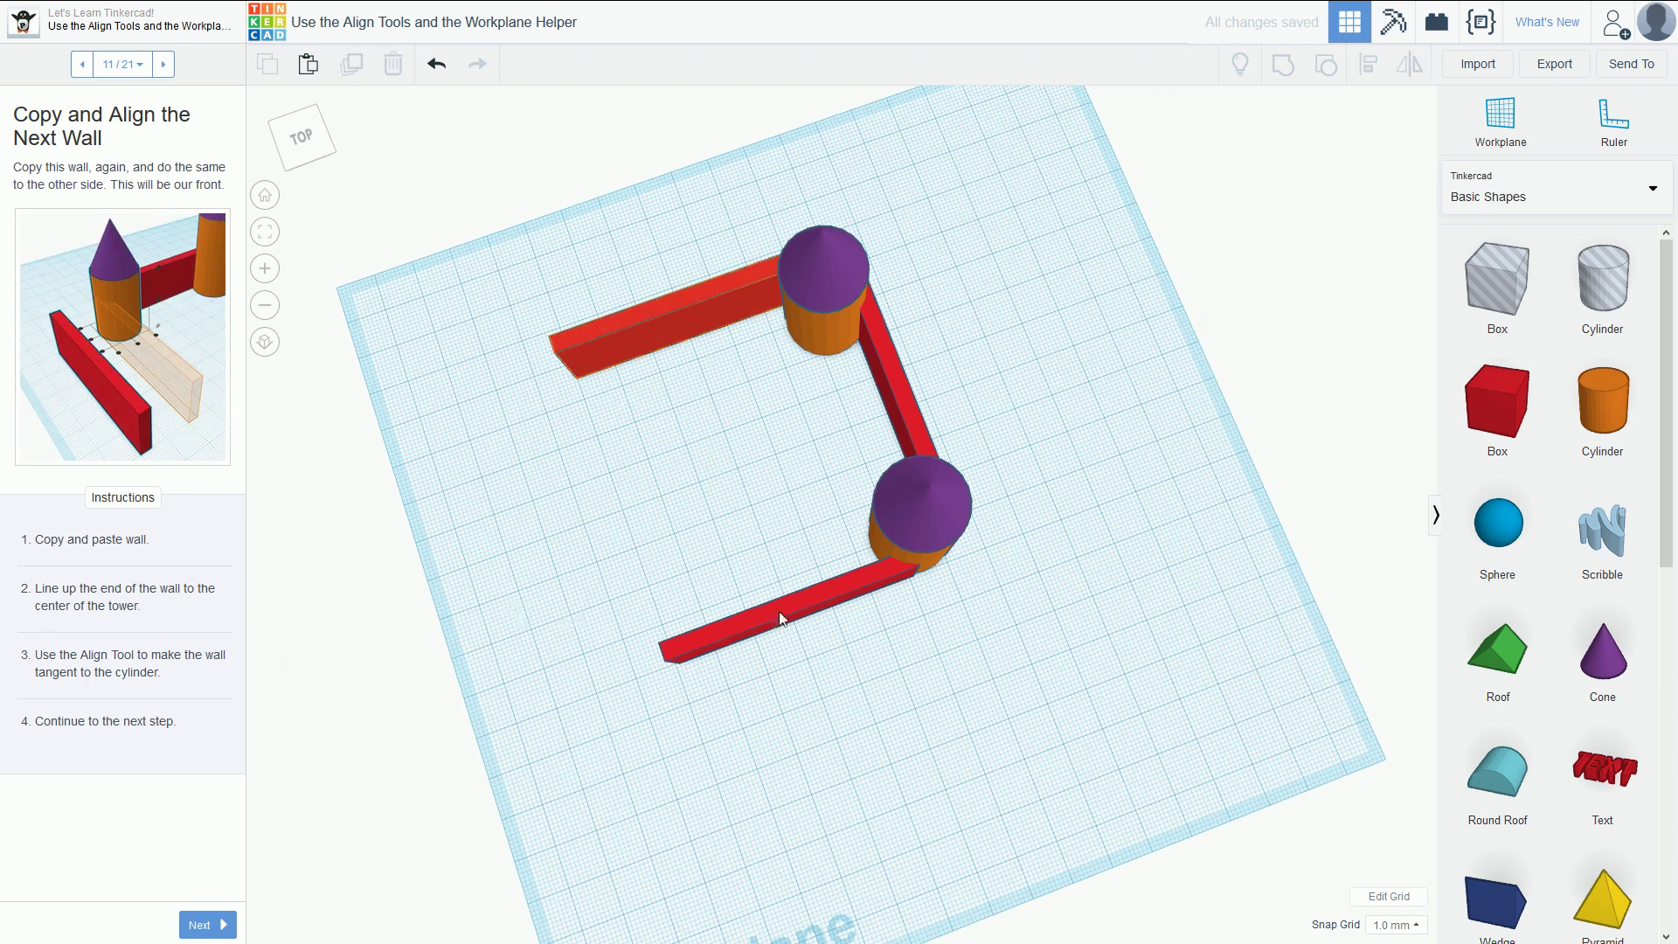
- Advance to lesson step 12 and group both towers, their cones and the original wall between them
click(164, 63)
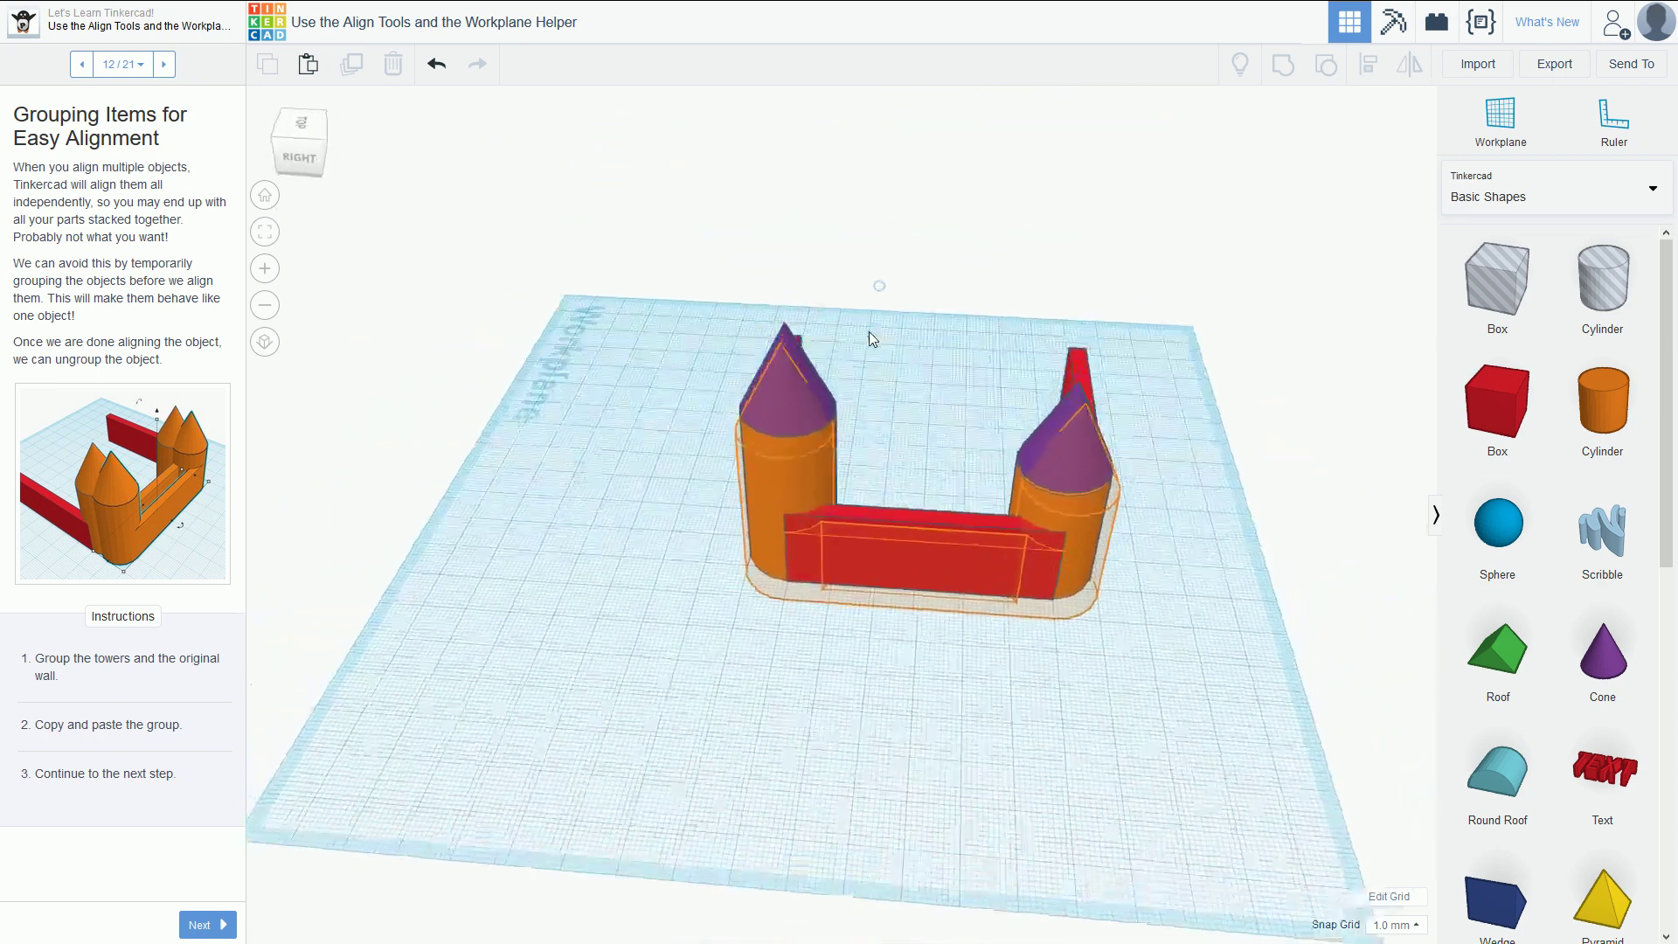
click(795, 392)
shift+click(800, 504)
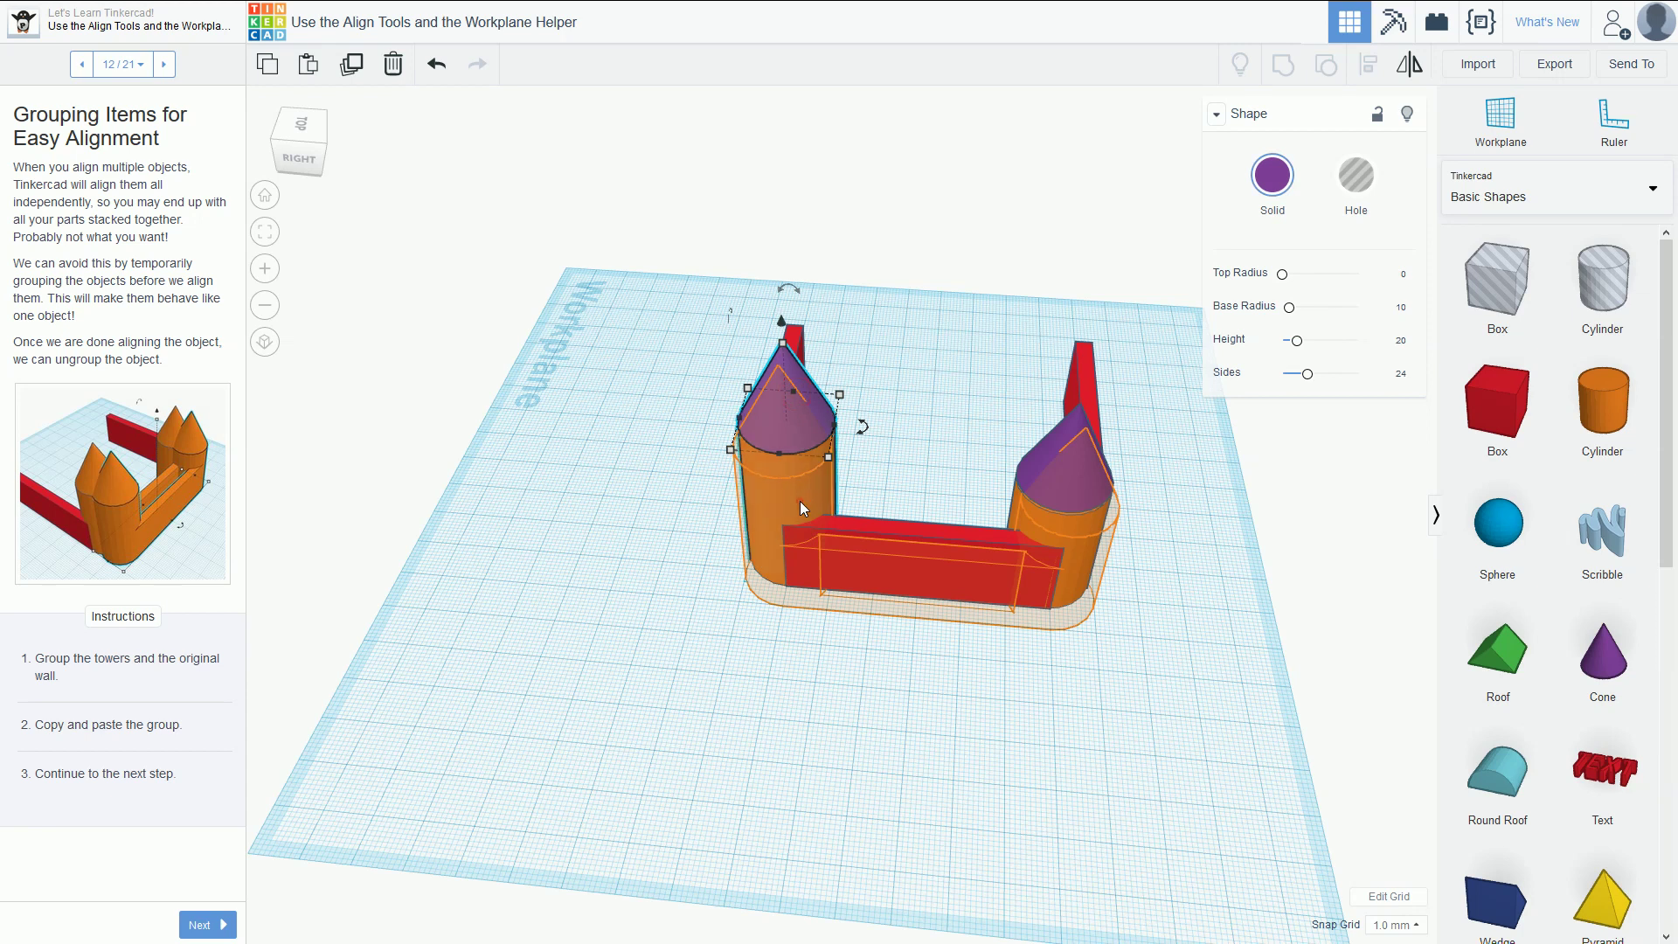
shift+click(965, 535)
shift+click(1065, 521)
shift+click(1070, 481)
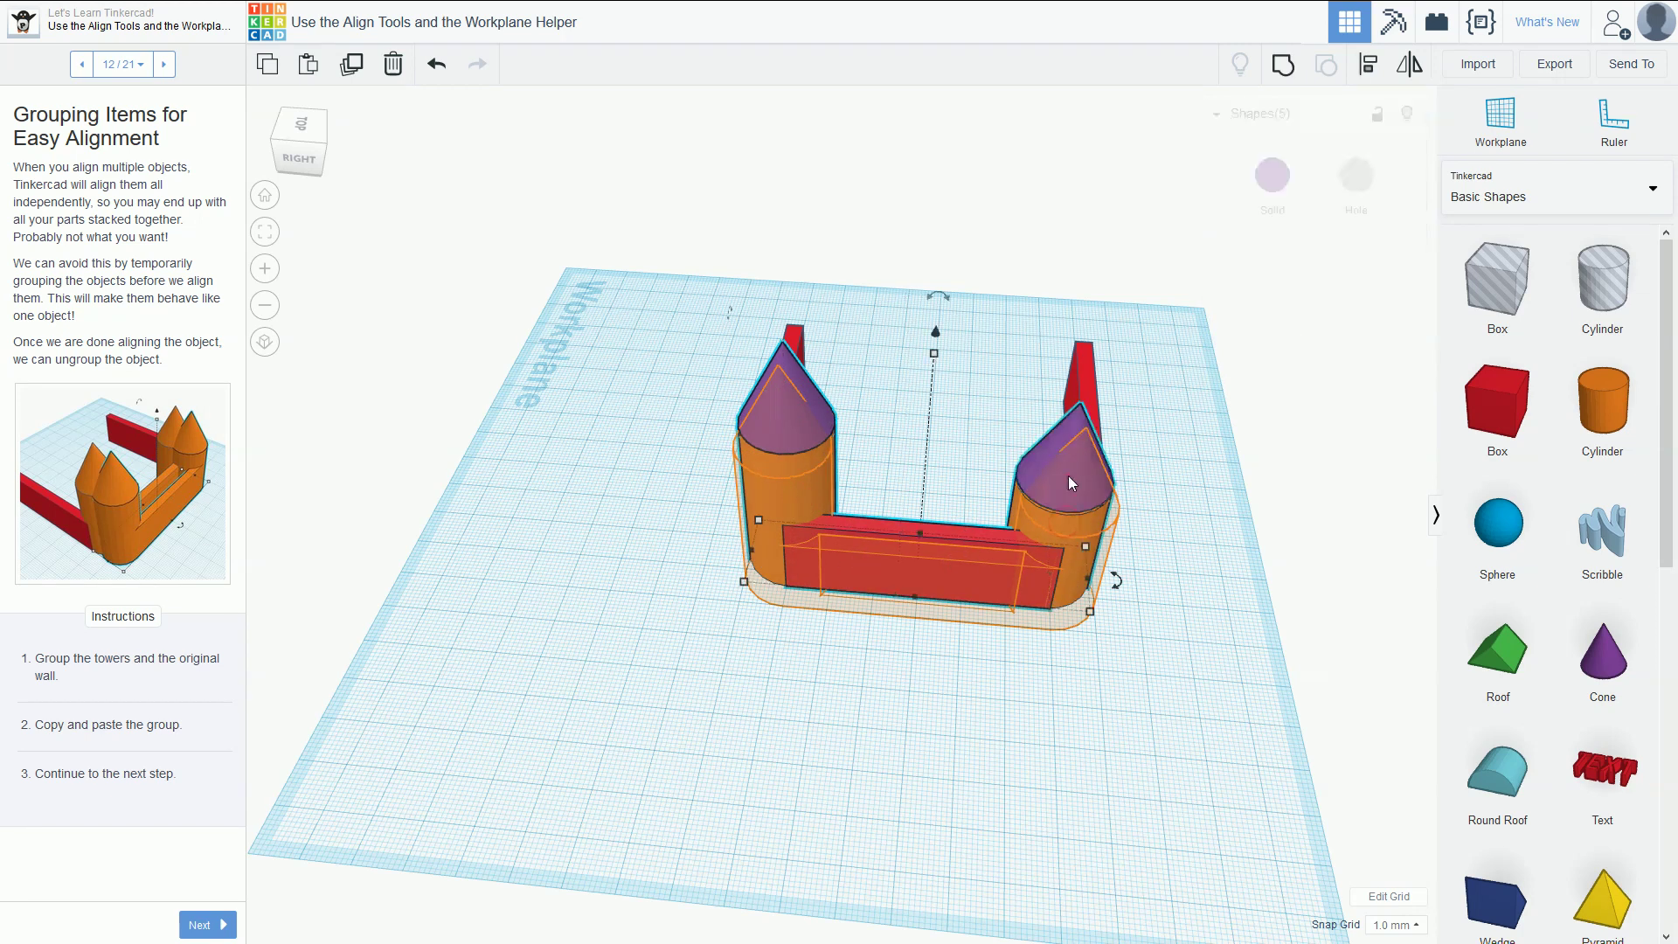
click(1285, 64)
- Duplicate the tower group, advance to lesson step 13 and move the copy 63 mm to the opposite side of the castle
right_drag(942, 275, 1049, 465)
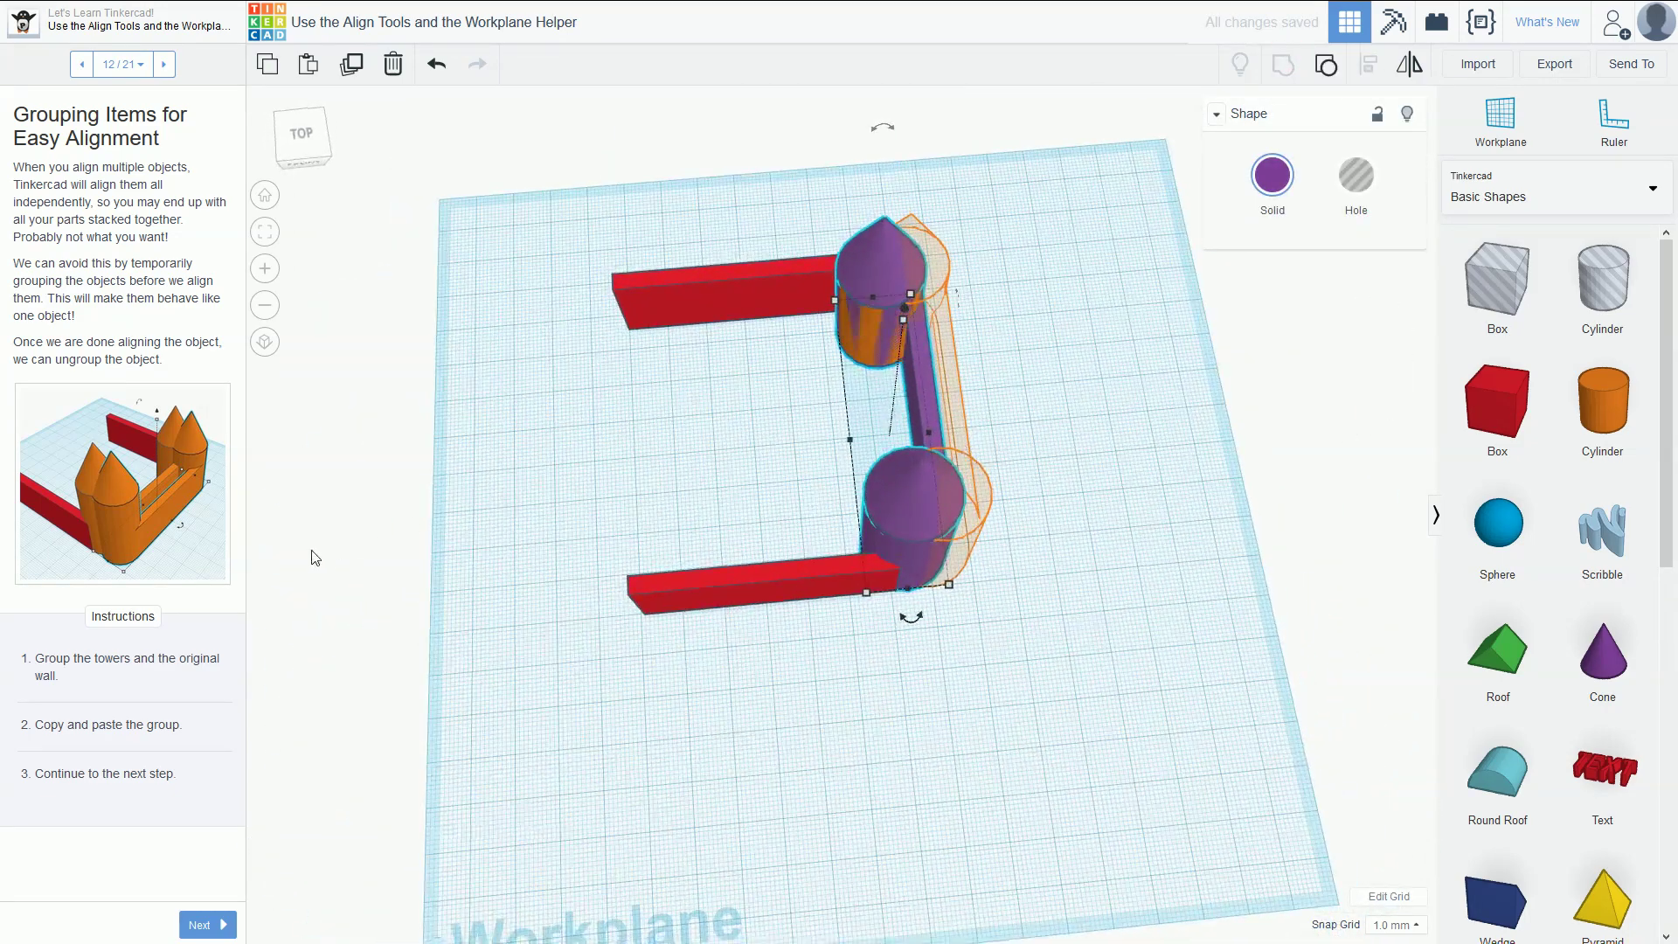
click(163, 63)
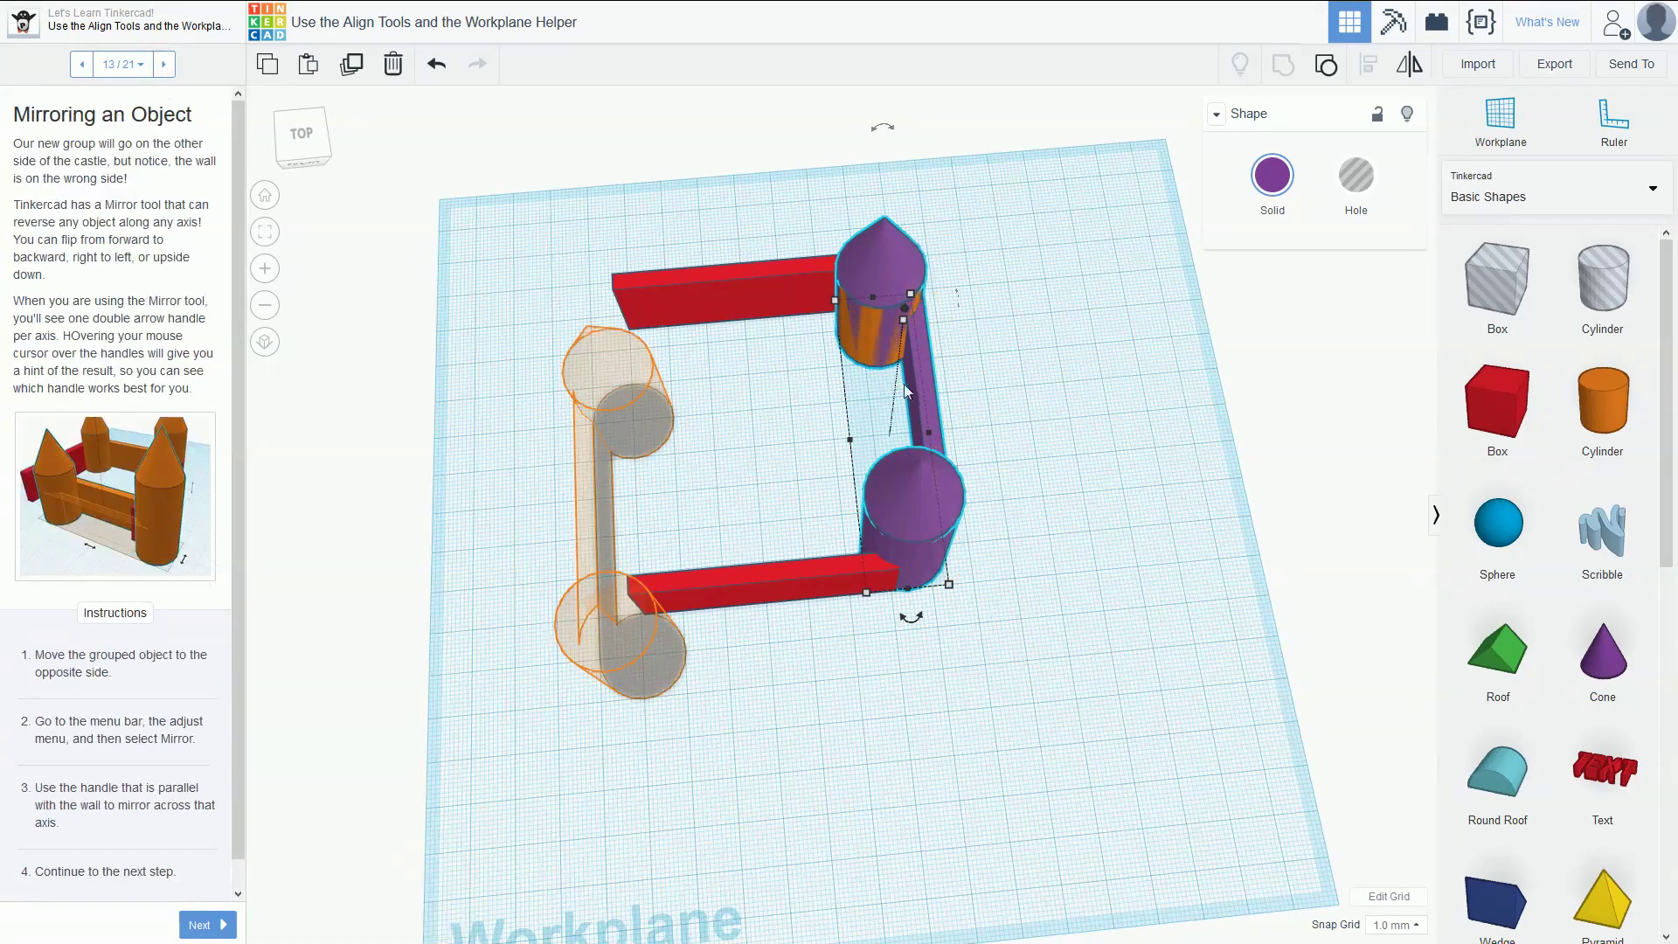
drag(930, 393, 661, 406)
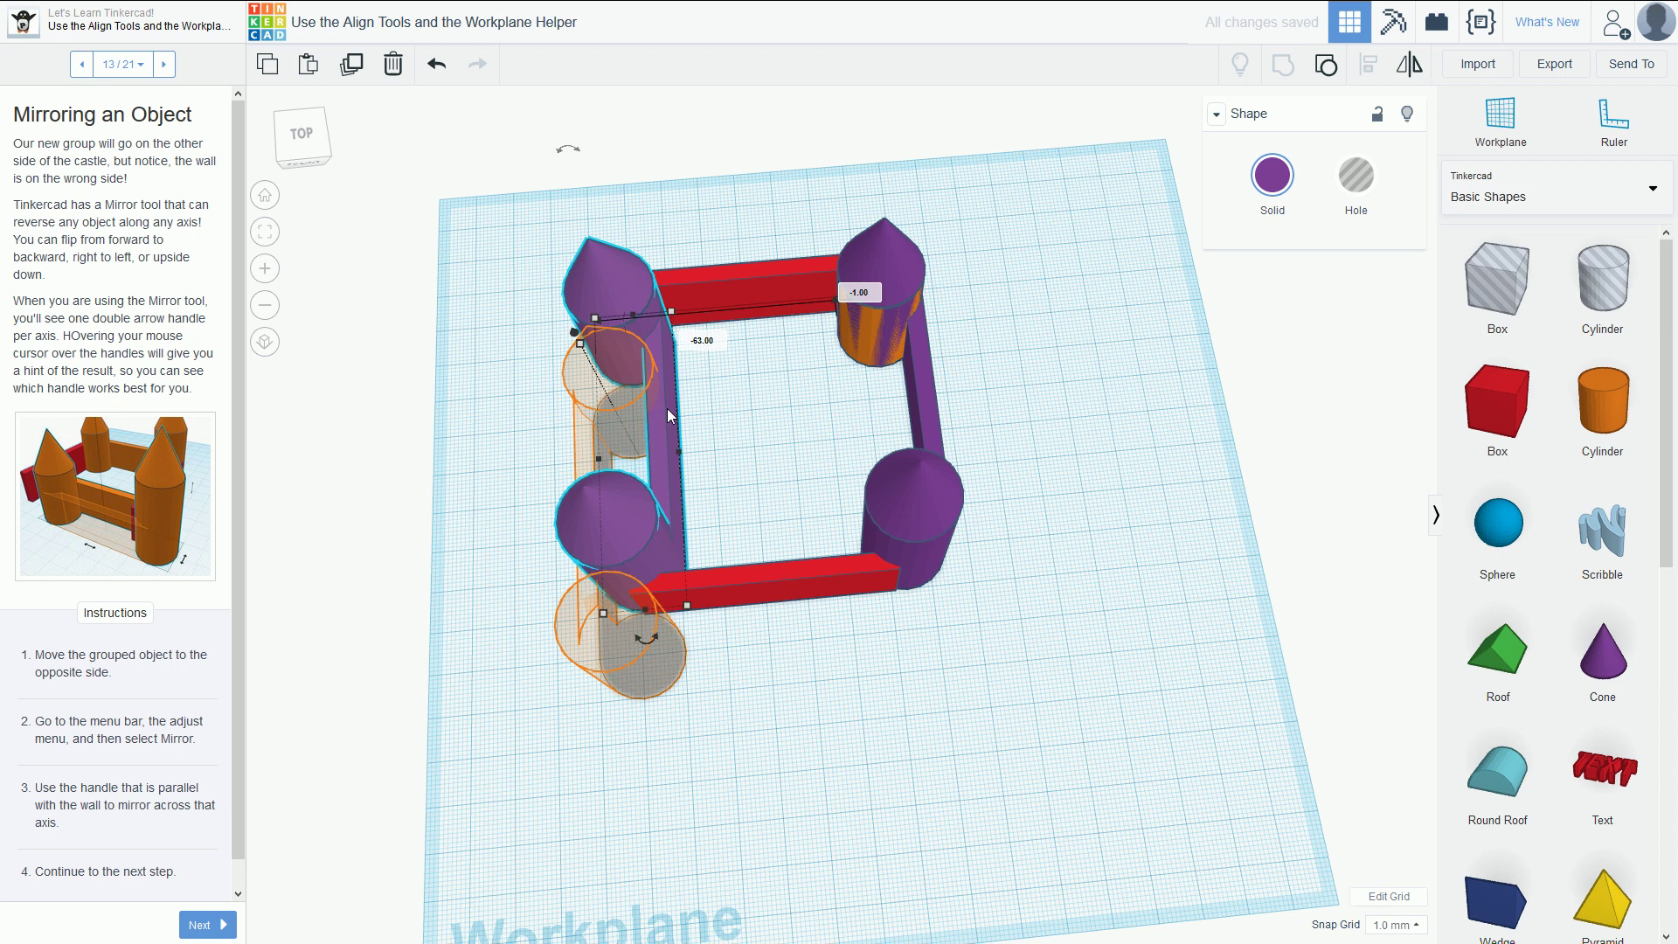
- Mirror the copied tower group across its width so its wall lies on the outer side of the castle
click(1408, 66)
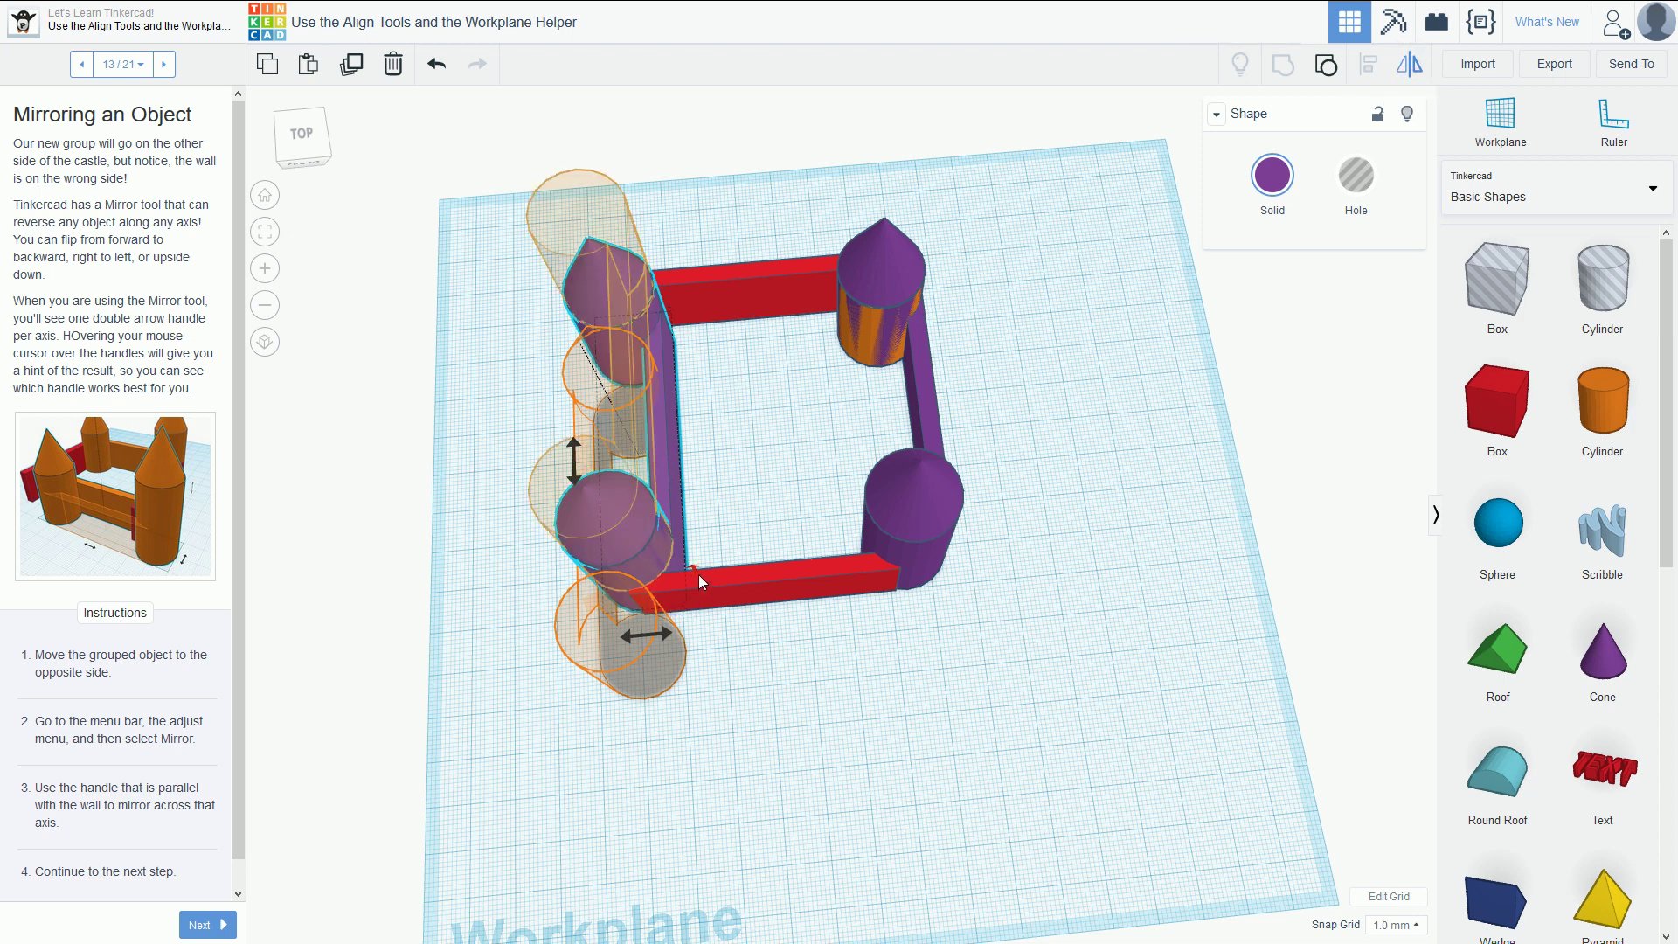
right_drag(338, 525, 608, 565)
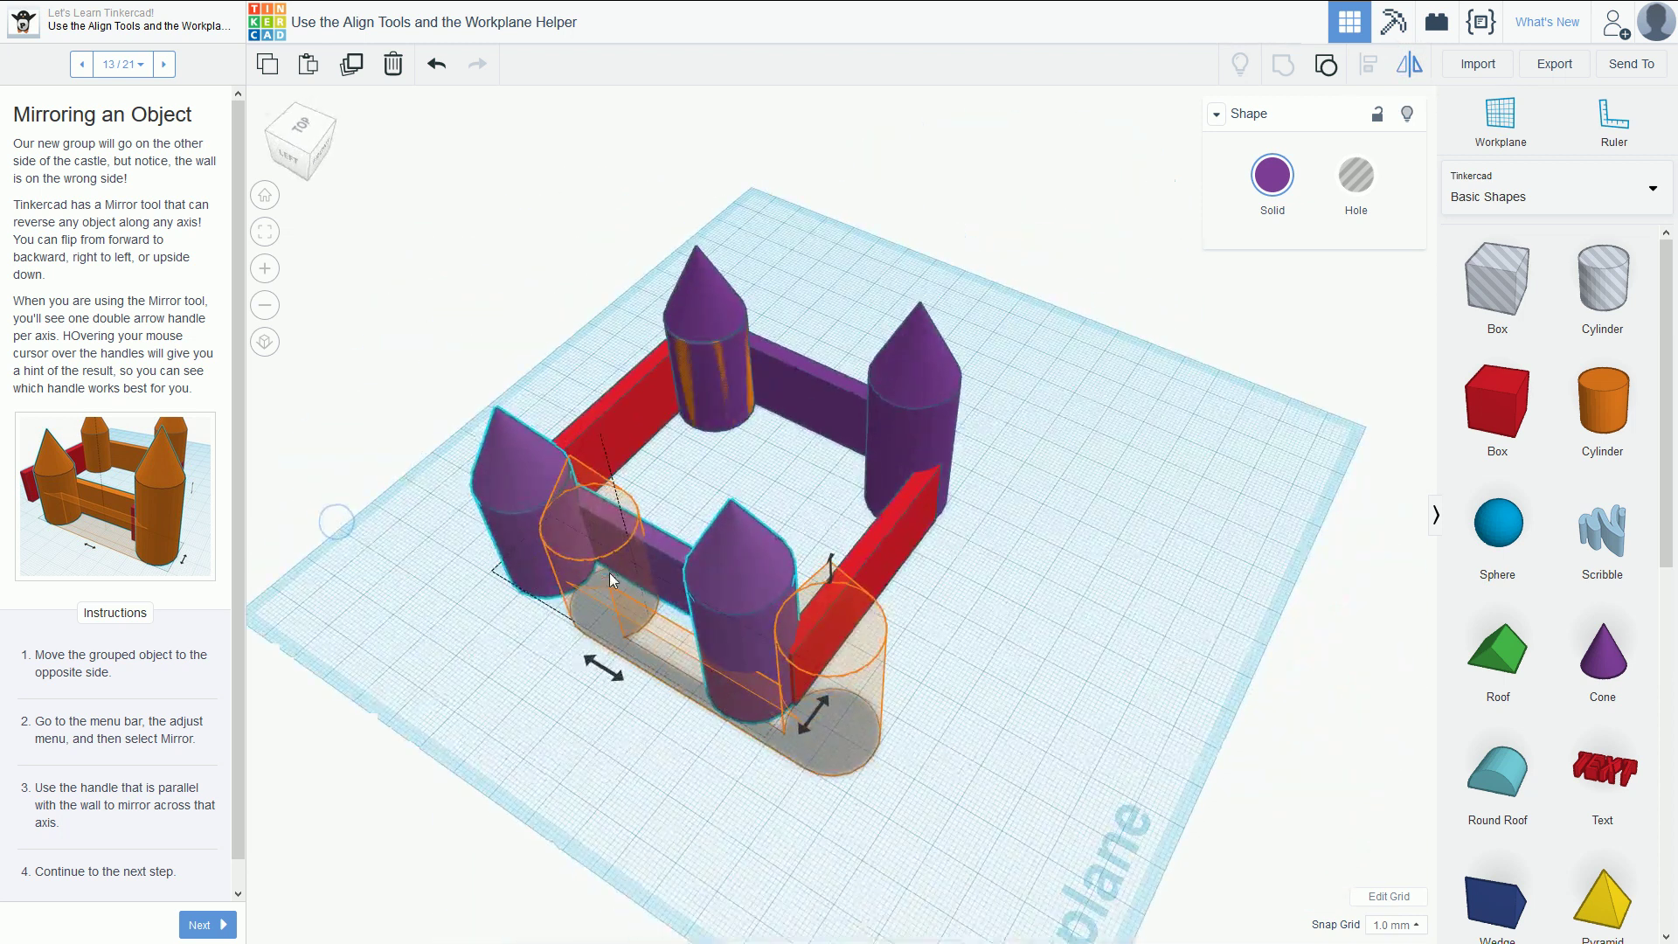
mouse_move(610, 674)
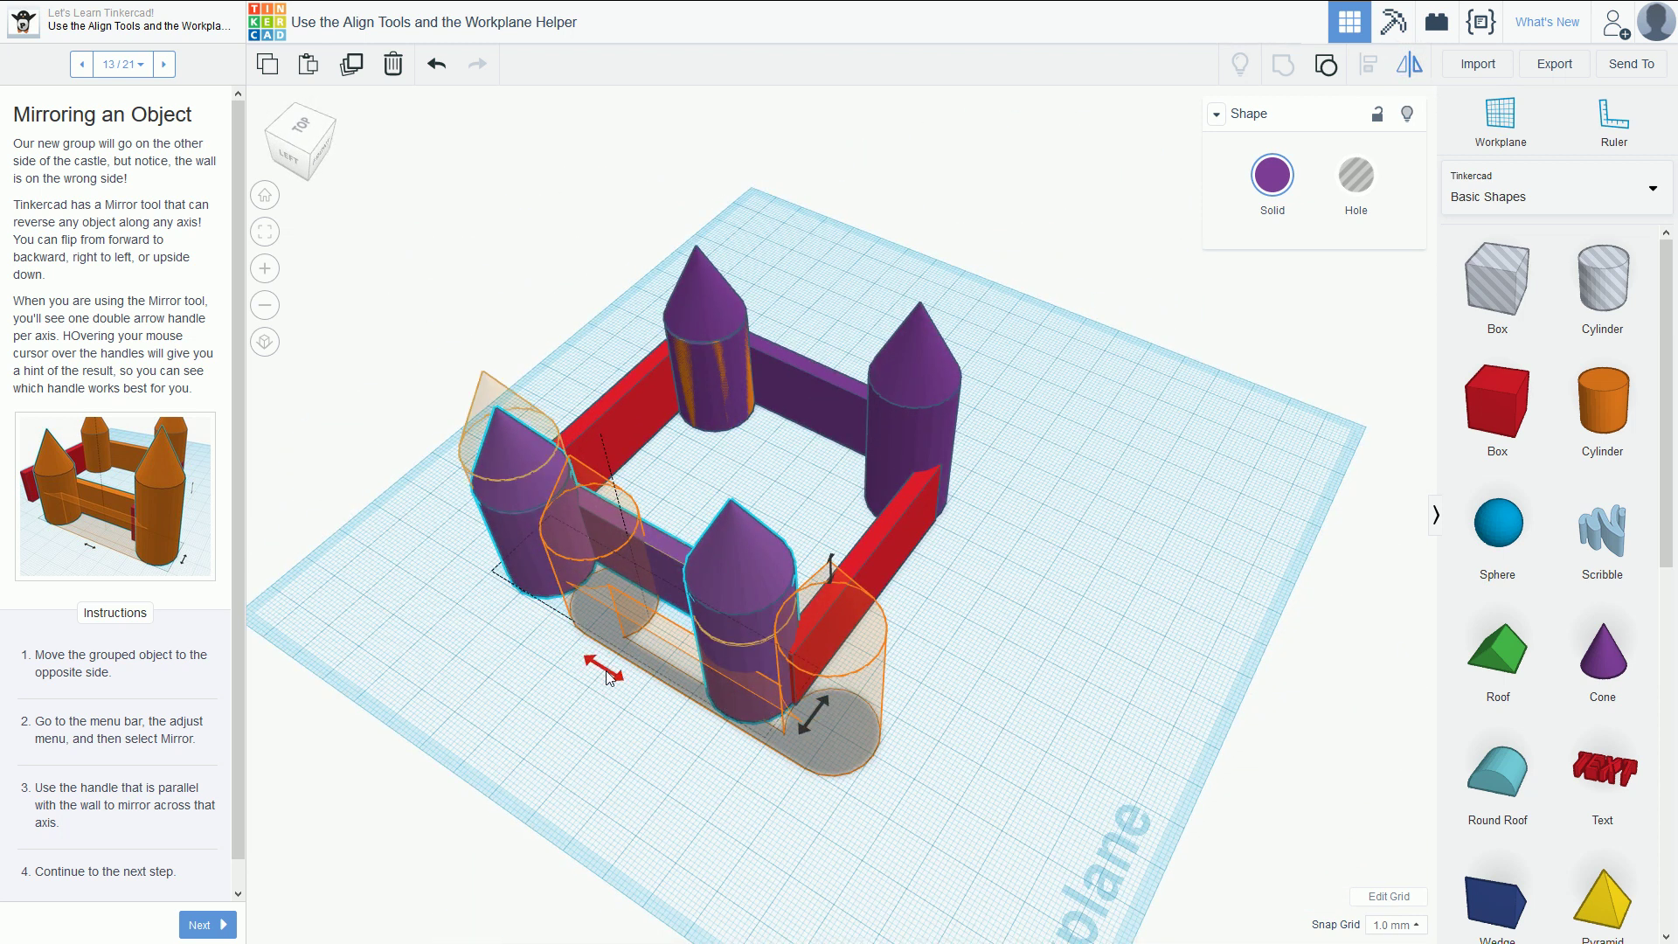
mouse_move(791, 715)
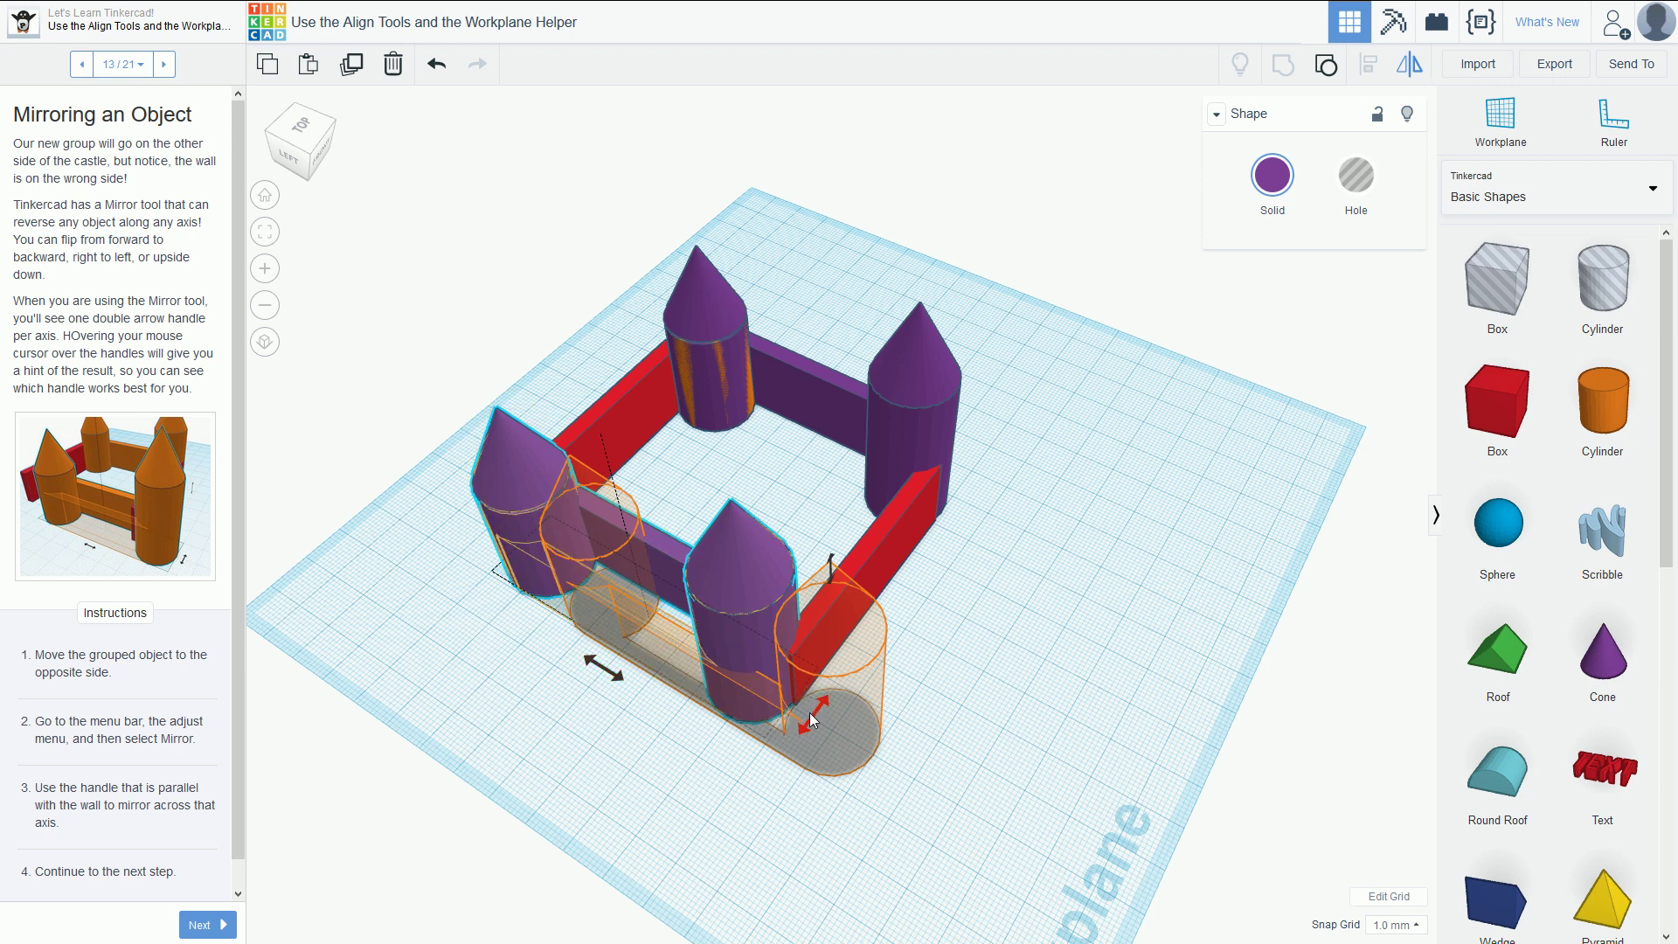
mouse_move(826, 575)
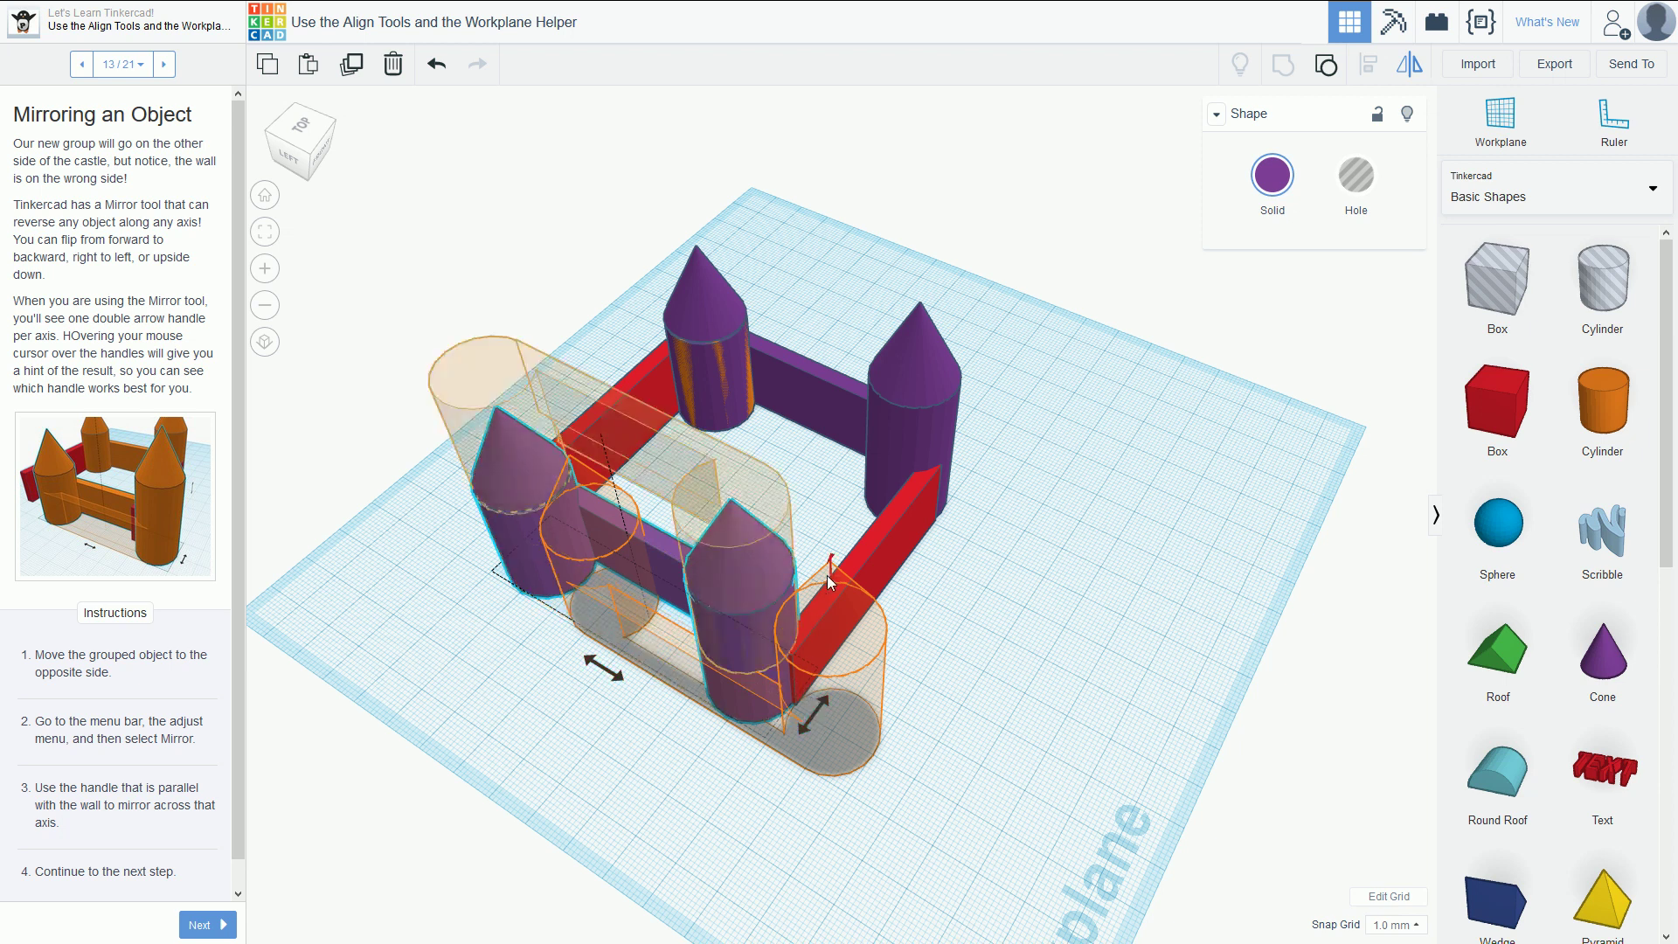
click(811, 716)
right_drag(1133, 559, 942, 647)
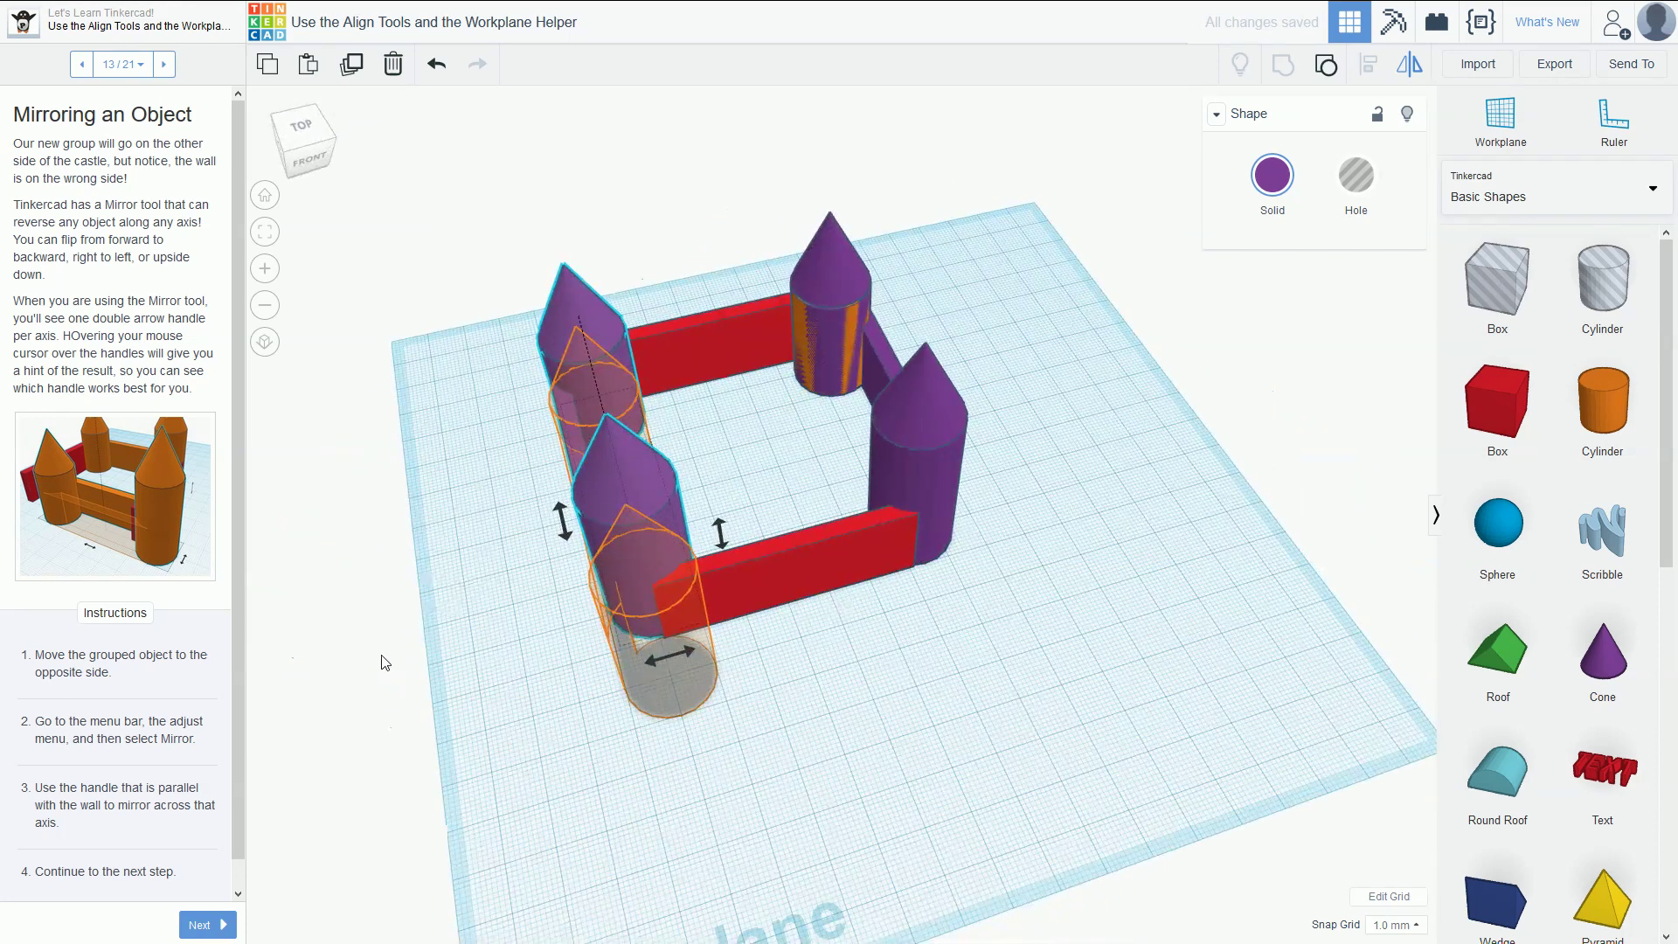
- Advance to lesson step 14 and align the mirrored tower group with the outer face of the adjoining red wall
click(183, 64)
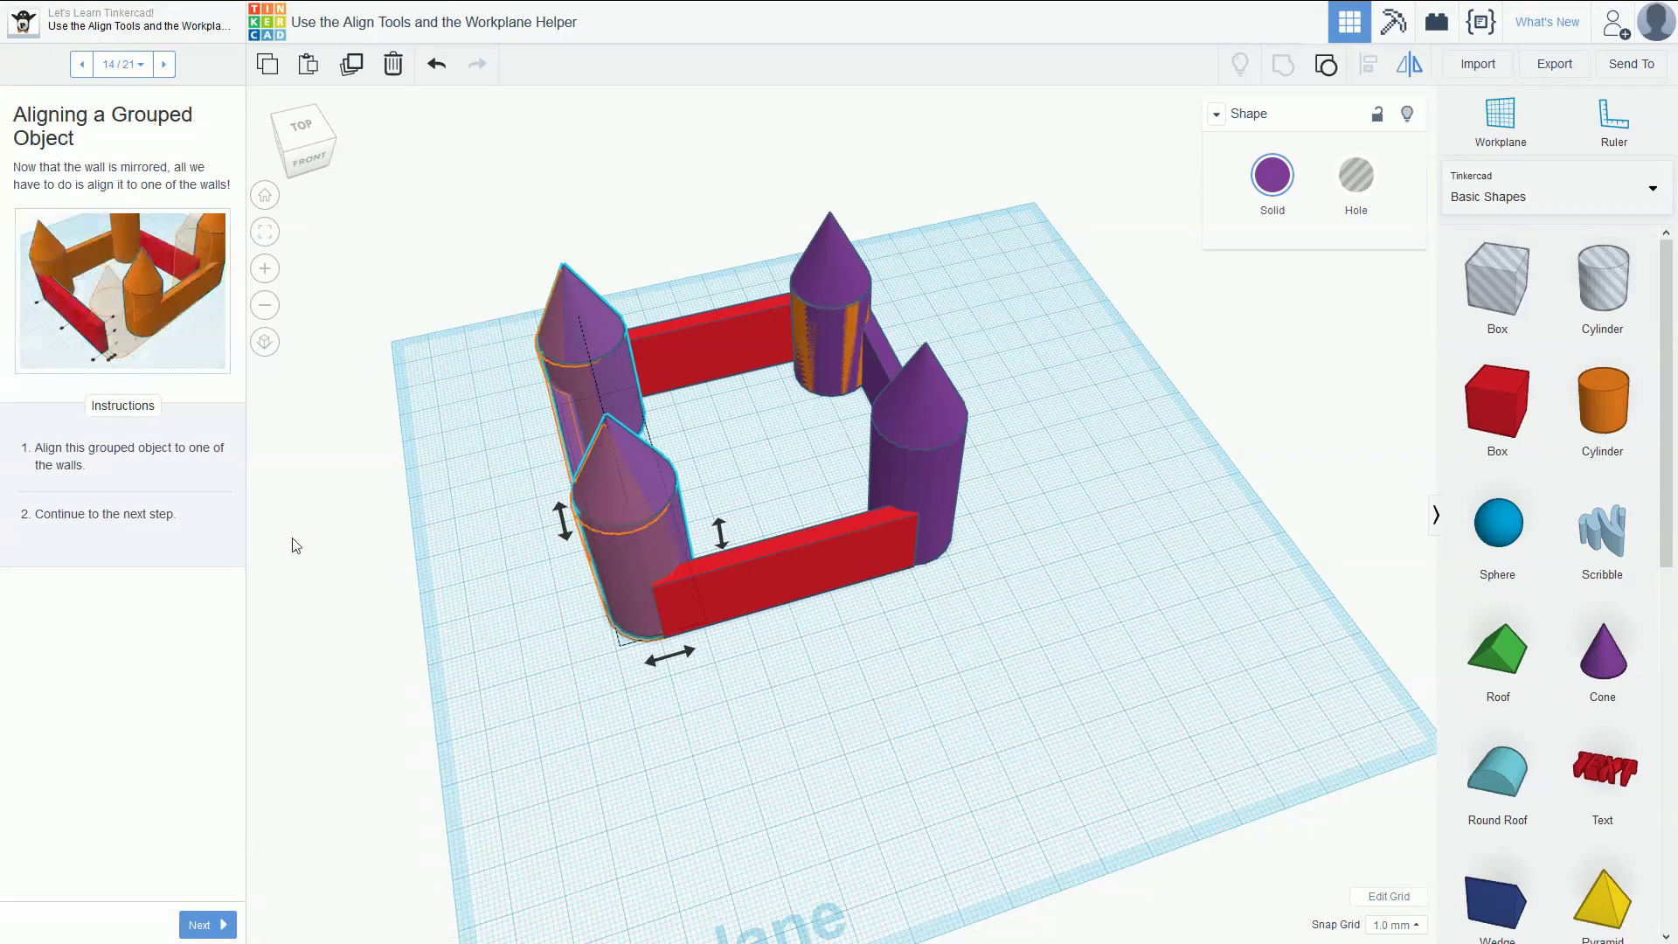
click(359, 548)
right_drag(601, 706, 937, 620)
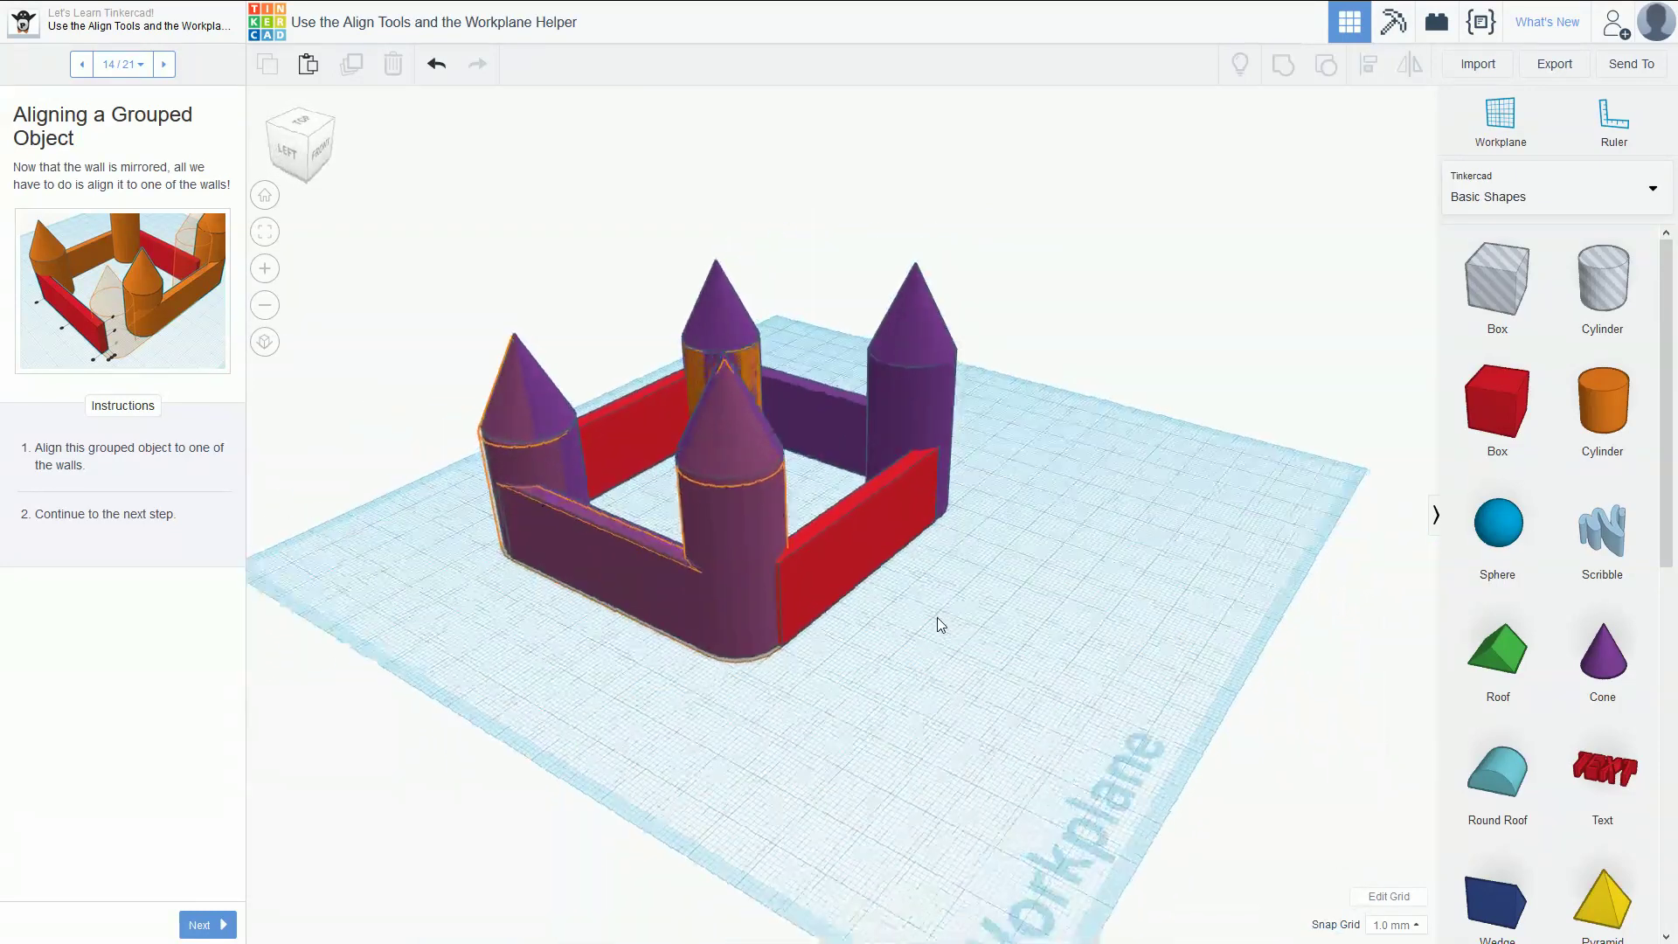
click(778, 634)
click(741, 630)
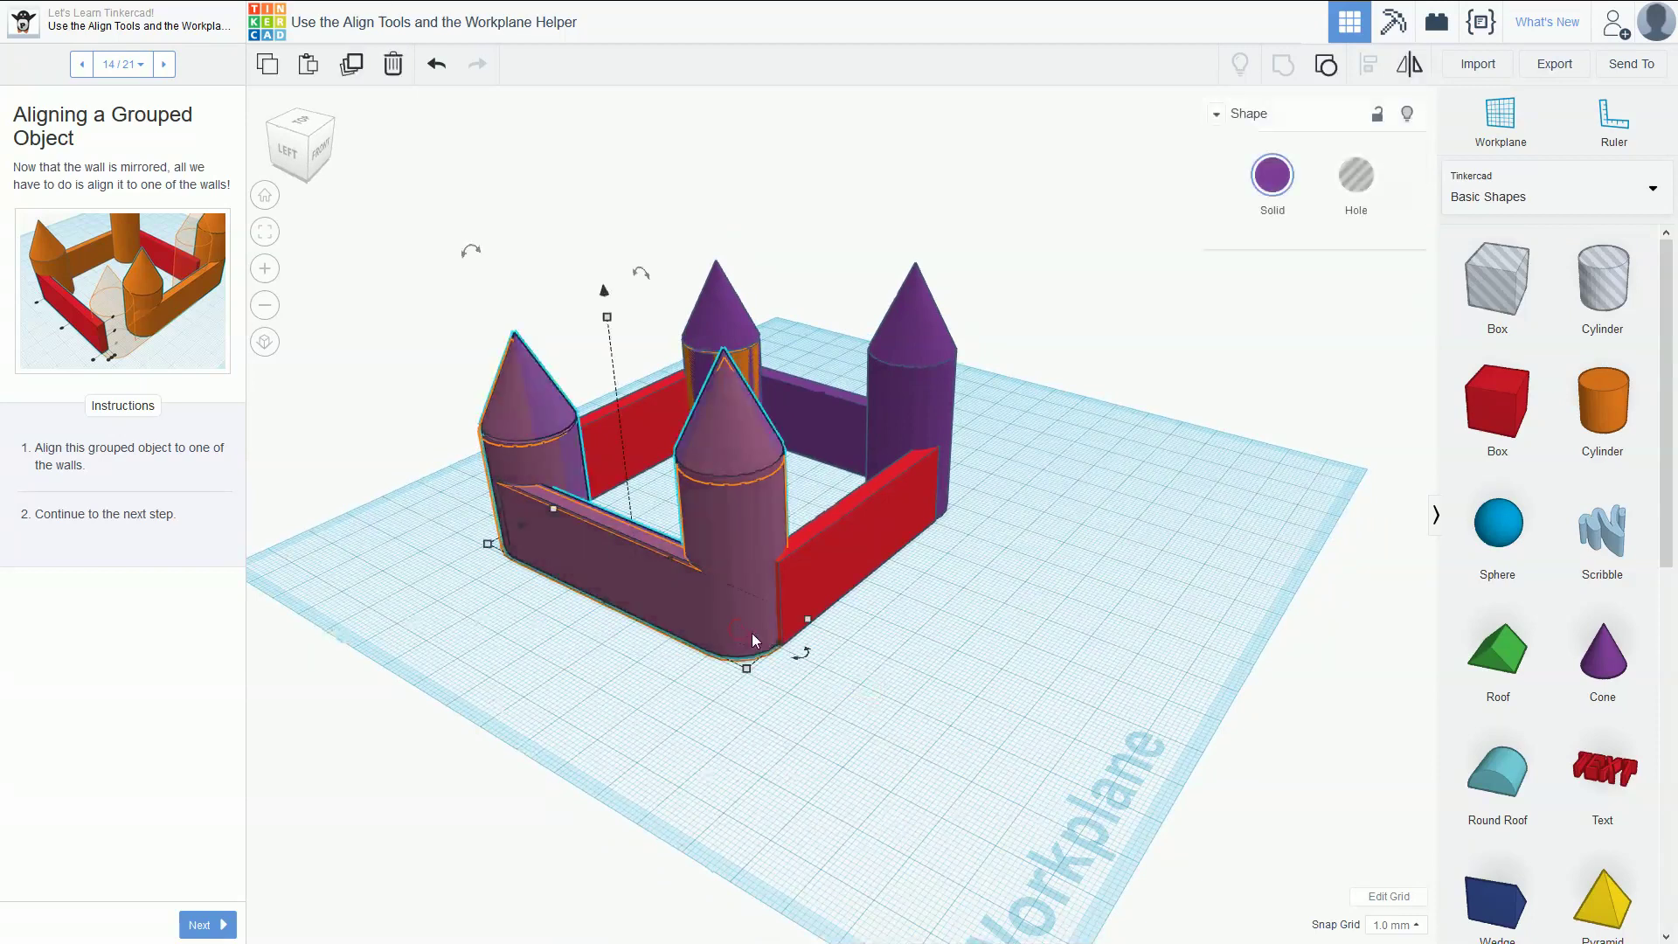
shift+click(836, 560)
click(1369, 64)
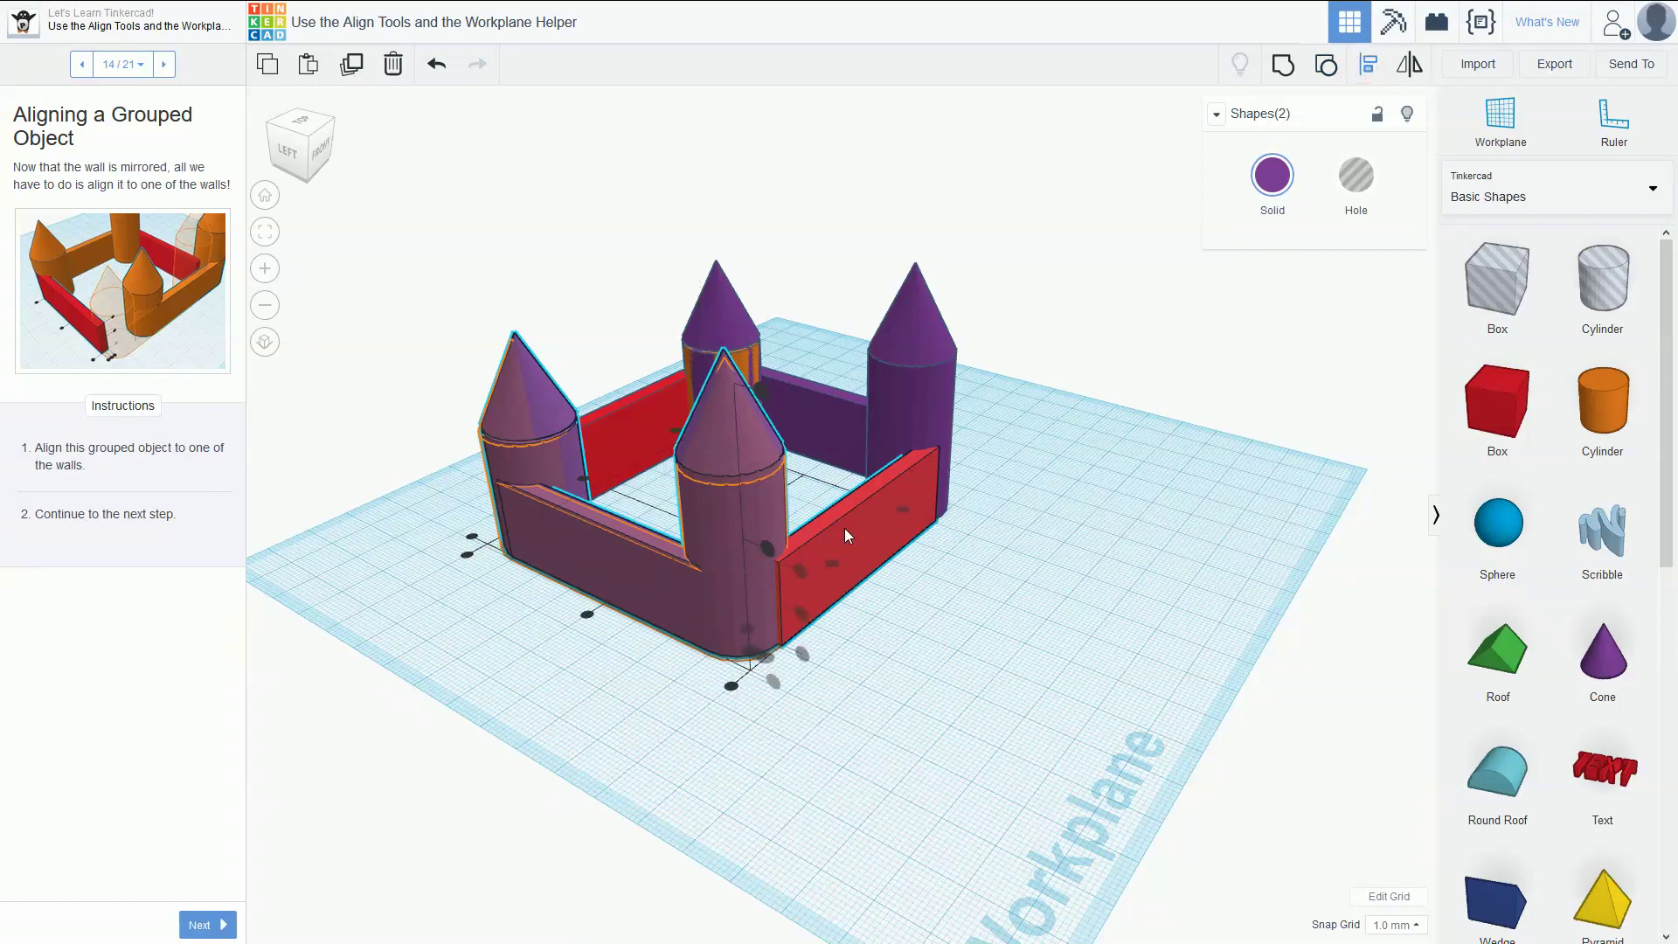
click(731, 688)
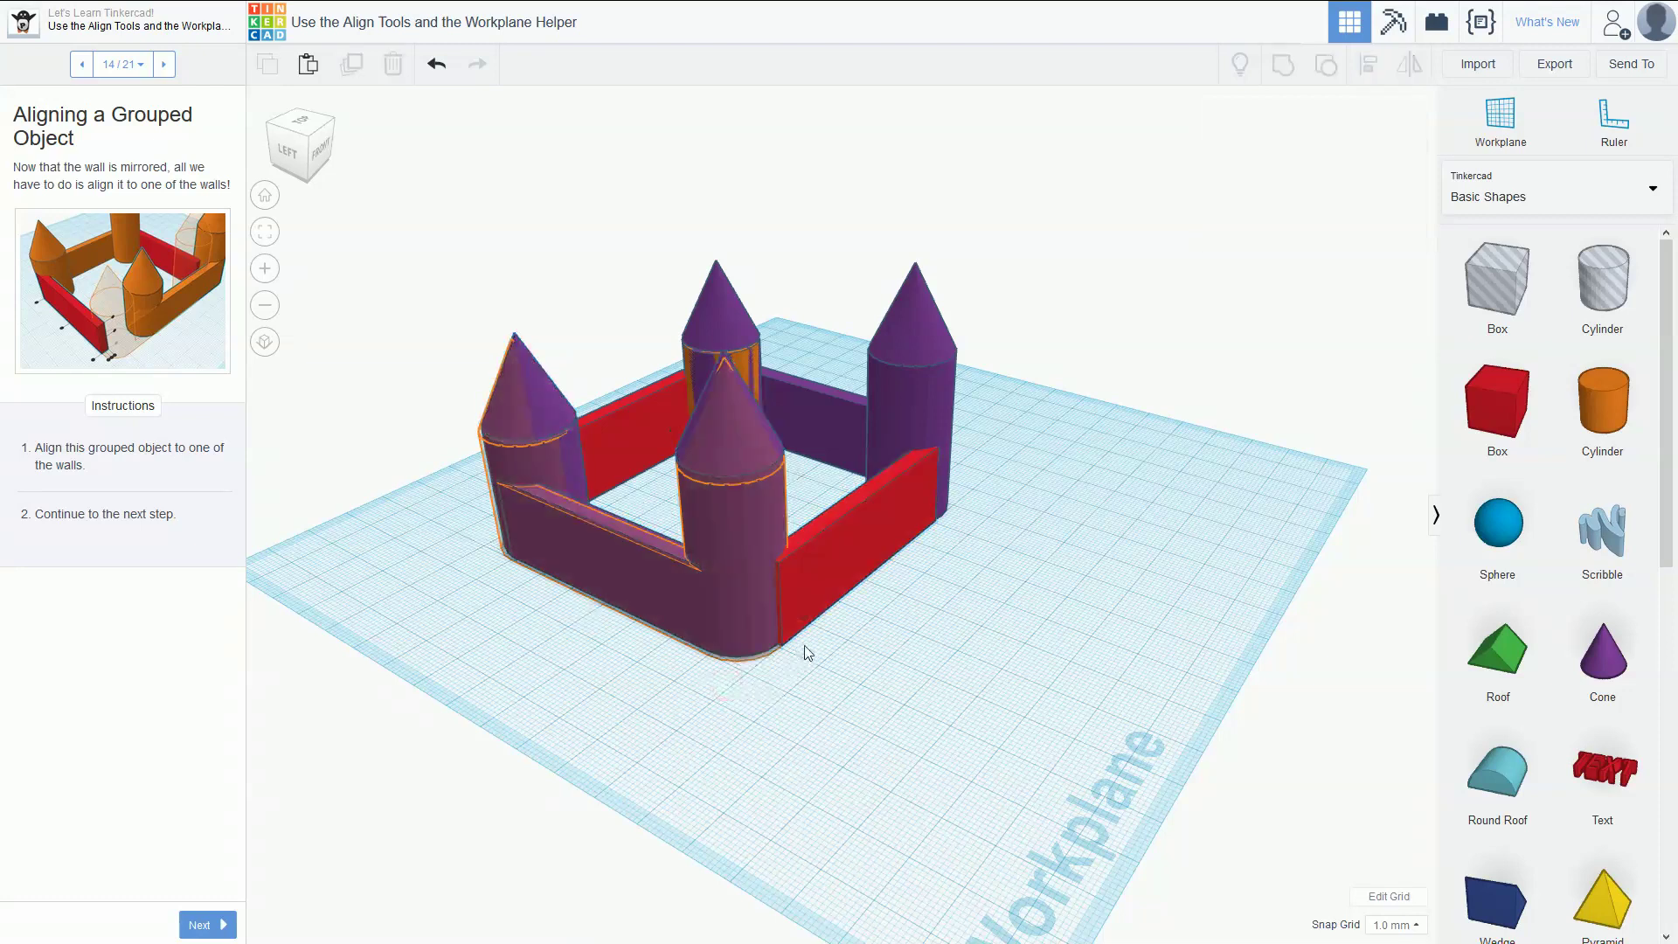
- Realign the mirrored tower group so its end sits flush with the outer face of the front red wall
click(854, 588)
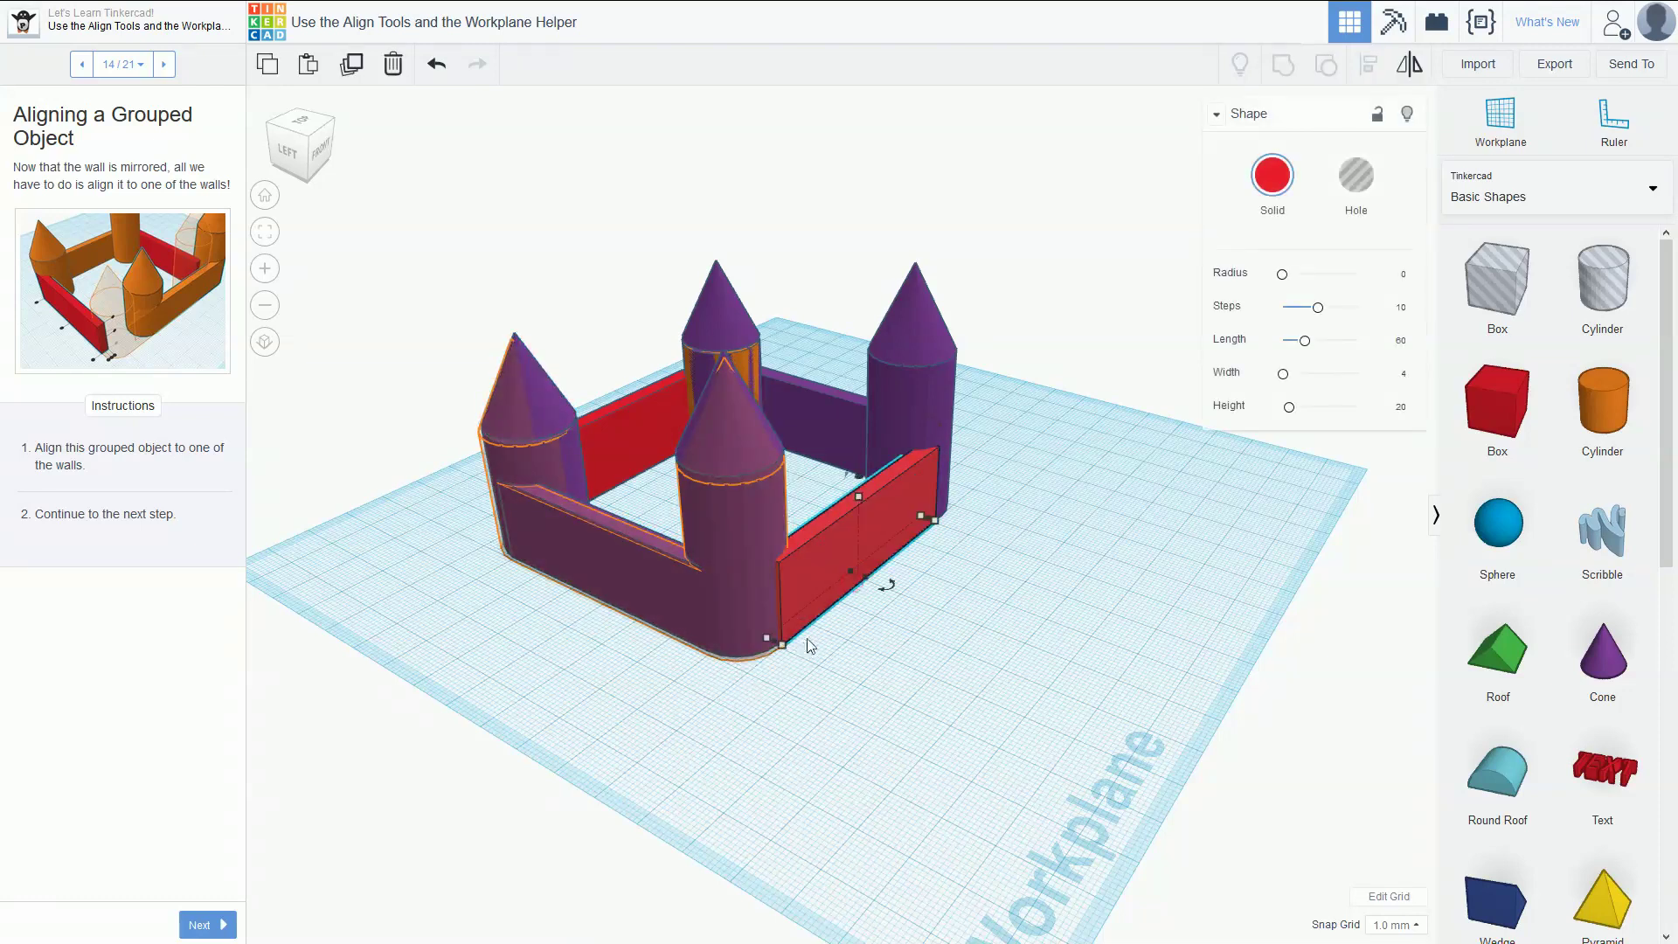
click(964, 649)
click(717, 591)
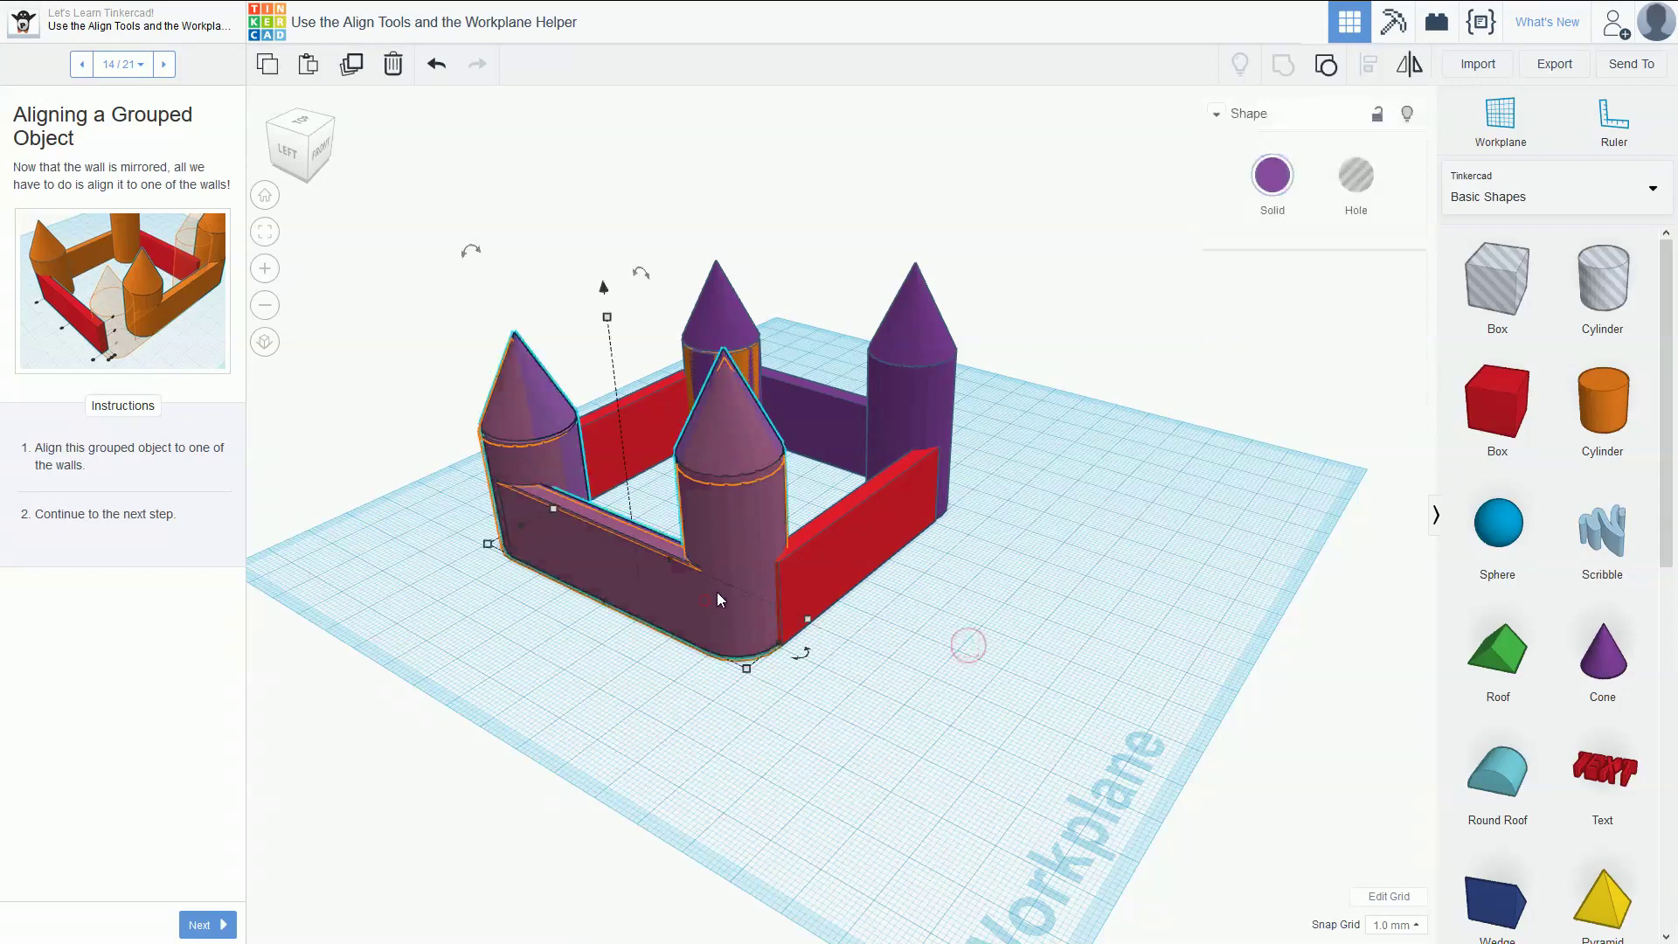
shift+click(844, 559)
click(1366, 77)
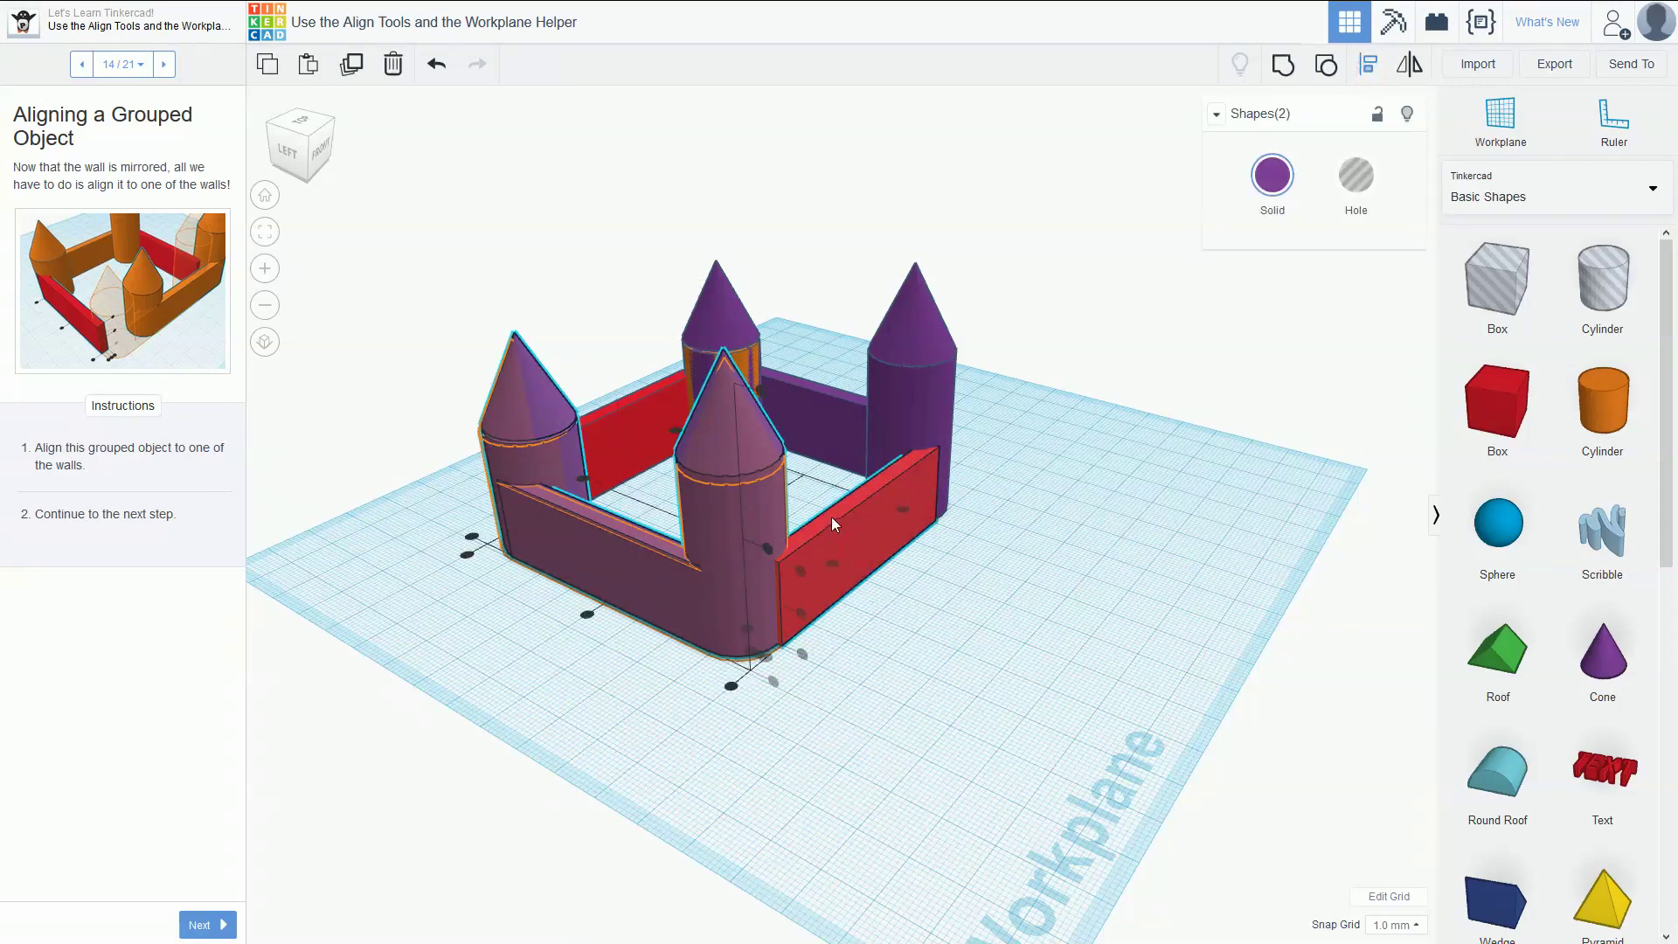
click(729, 686)
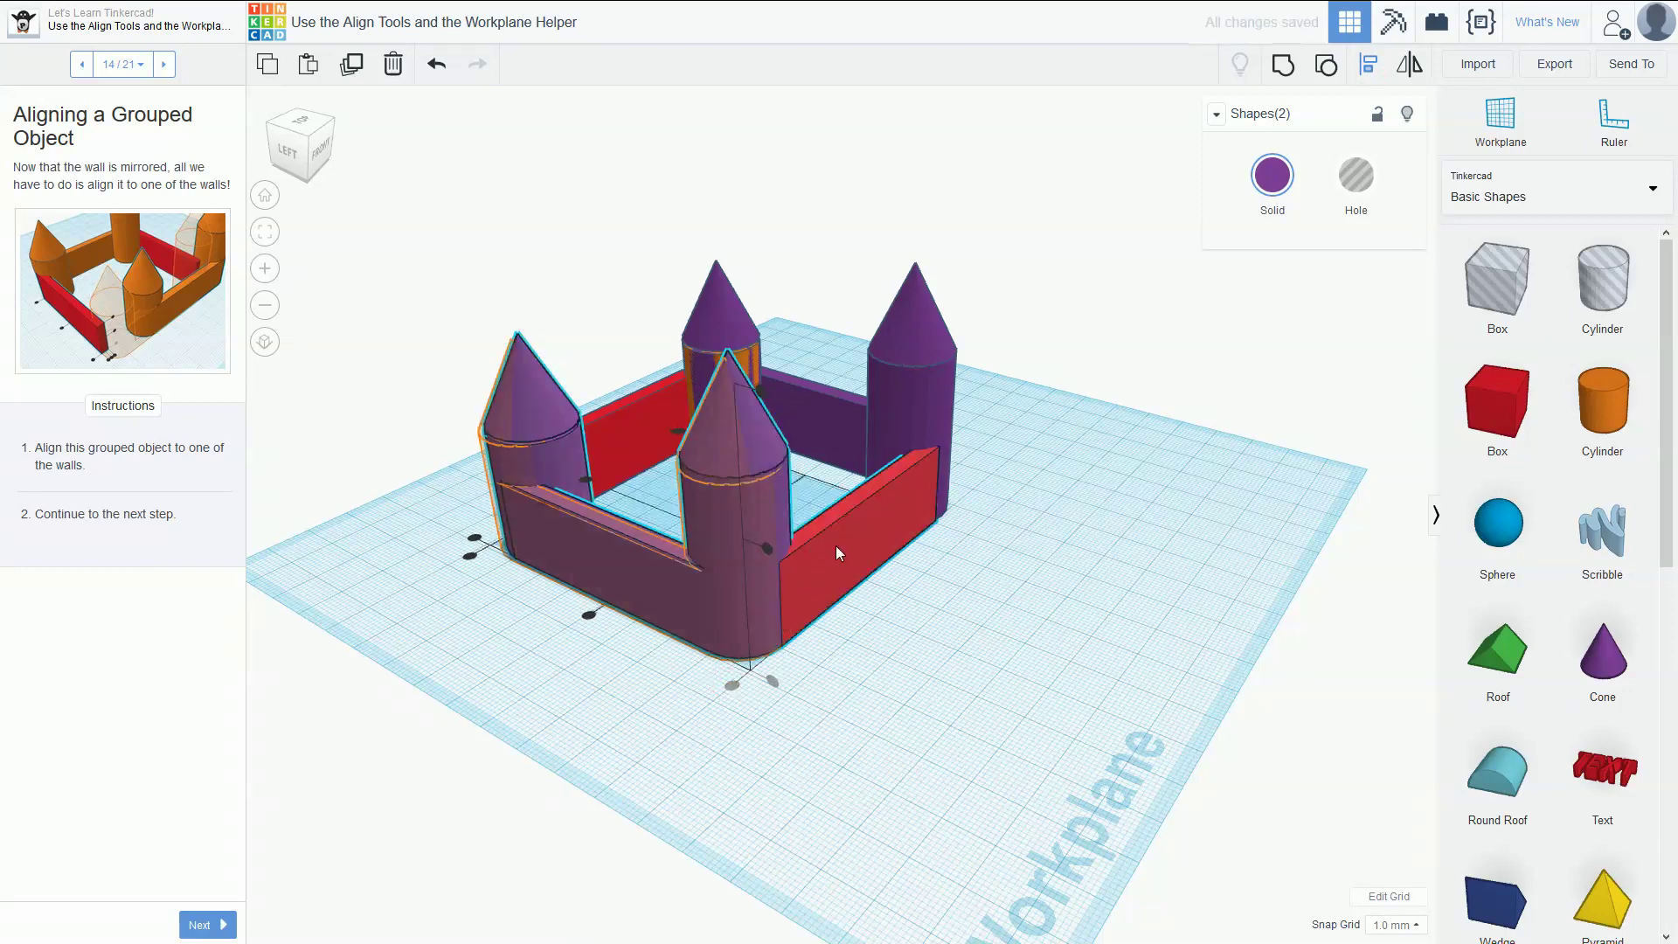
- Align the opposite end of the mirrored tower group flush with the outer face of the other red wall
right_drag(692, 593, 674, 559)
click(669, 434)
right_drag(670, 429, 647, 514)
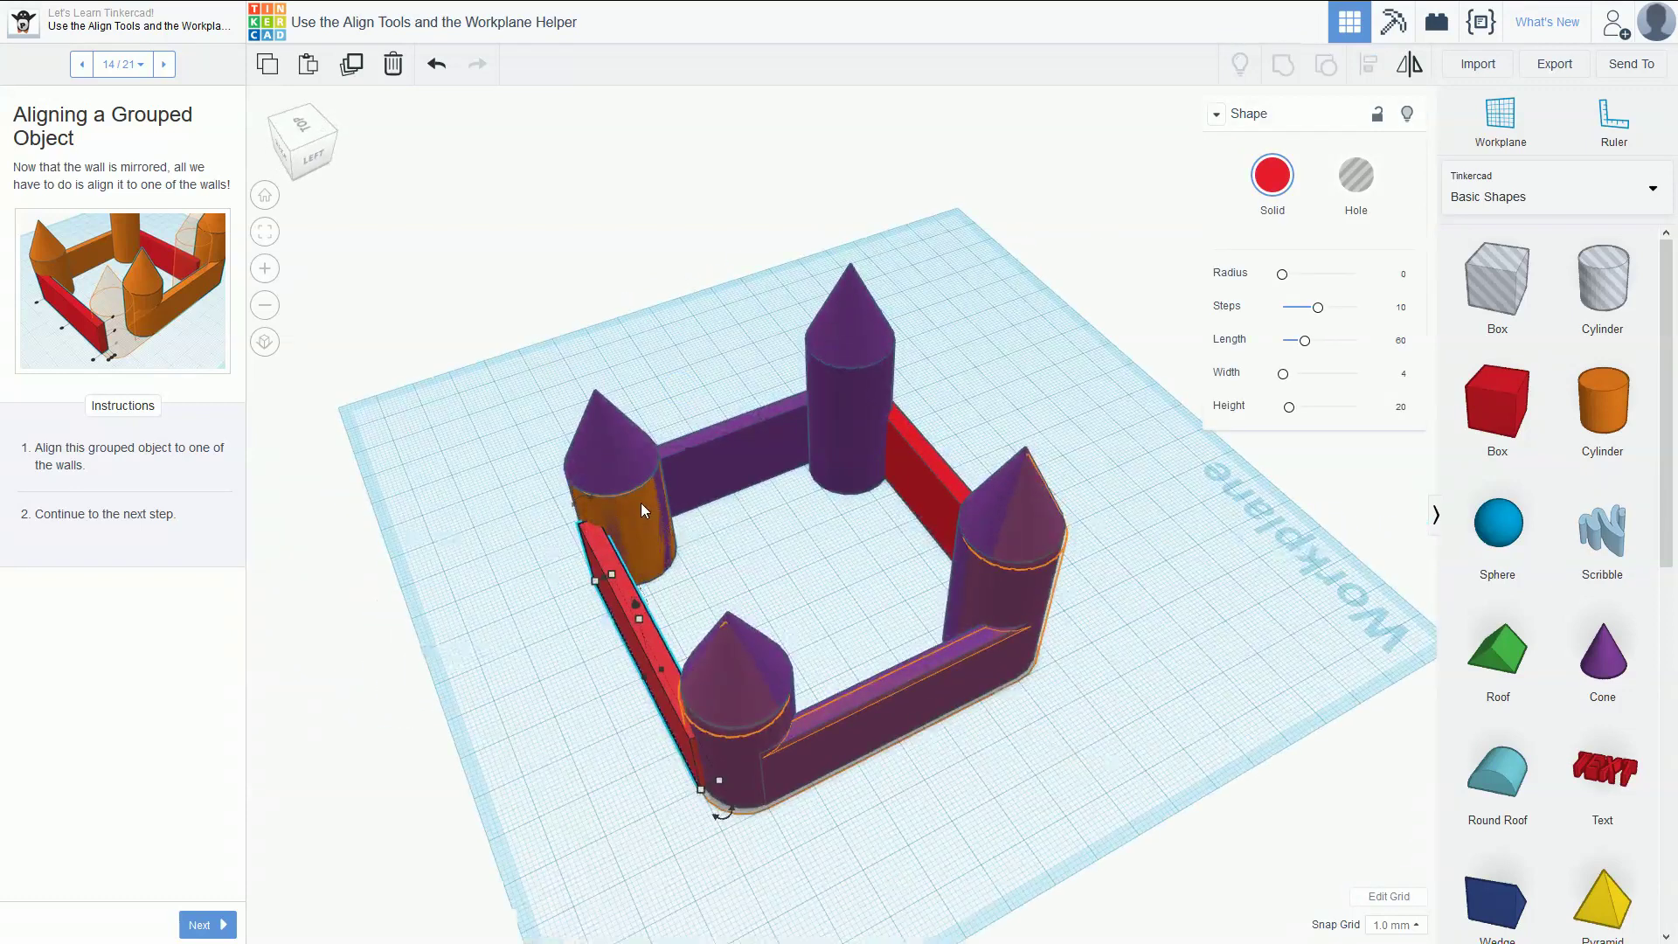
right_drag(512, 617, 752, 631)
click(766, 647)
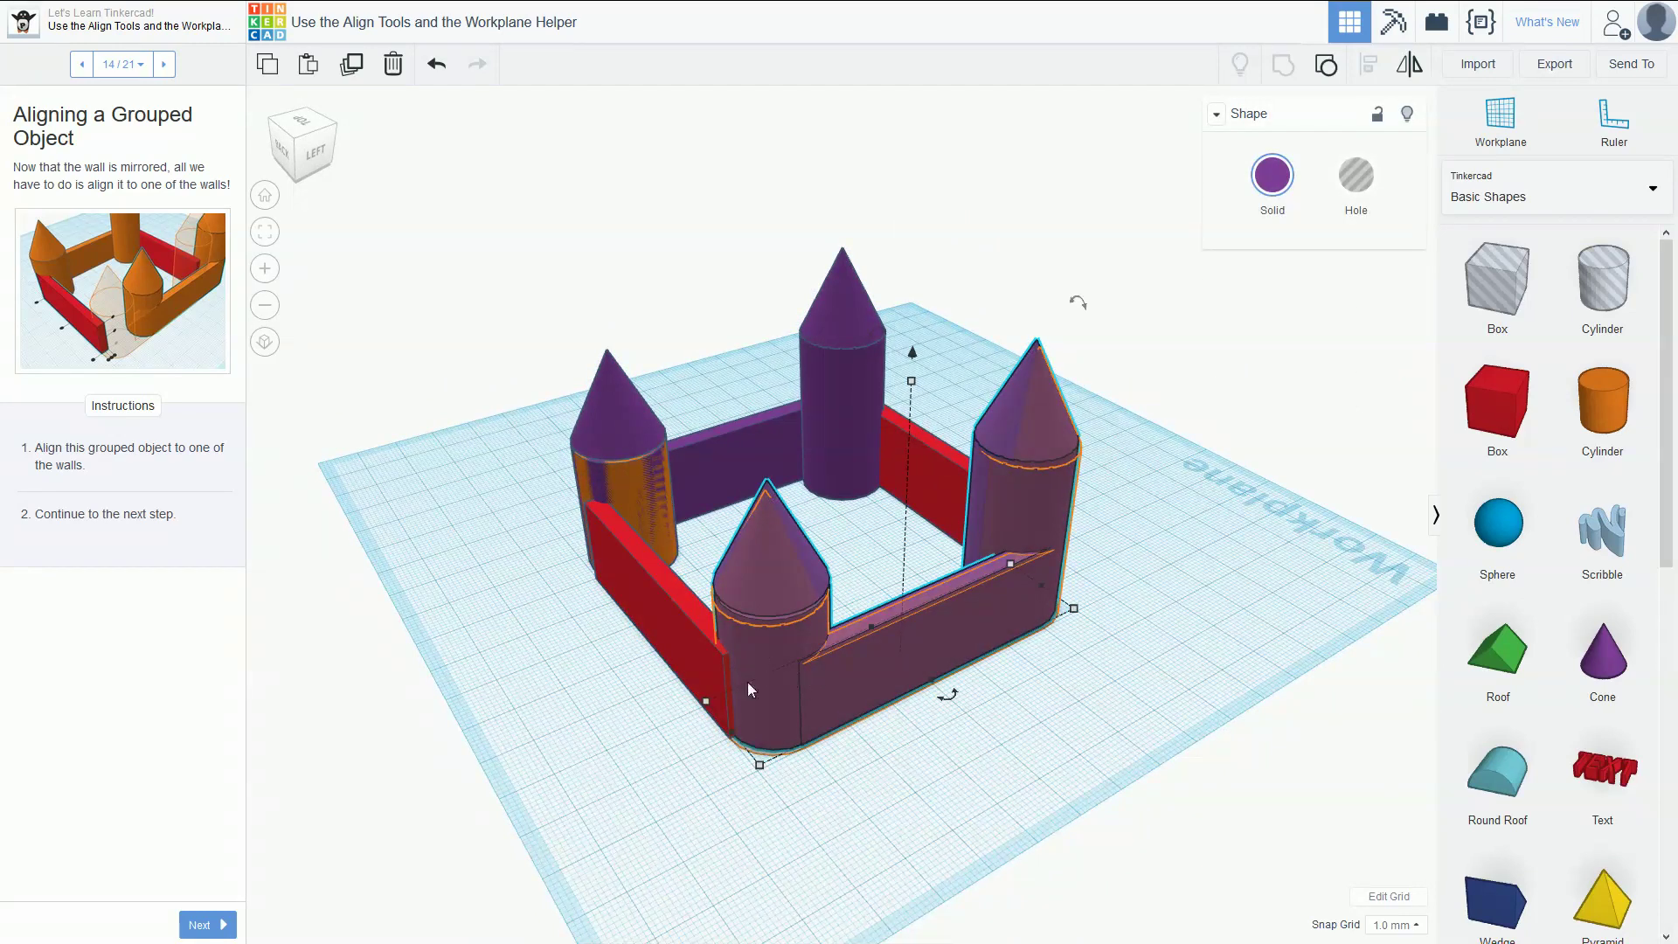
shift+click(679, 636)
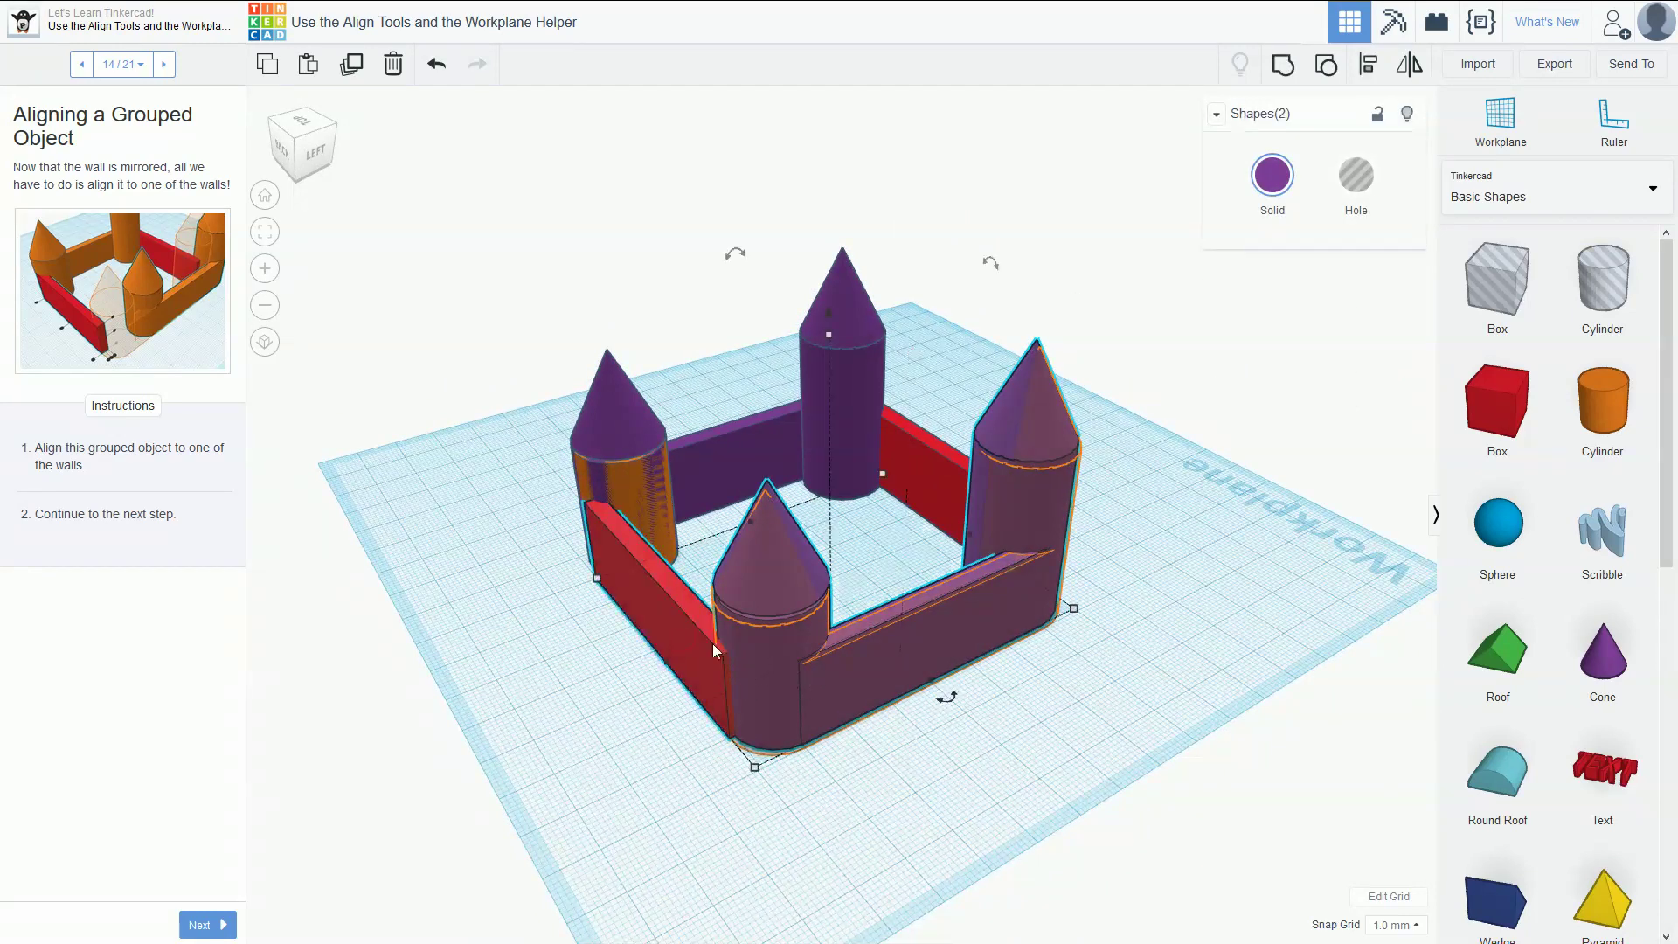
click(1369, 64)
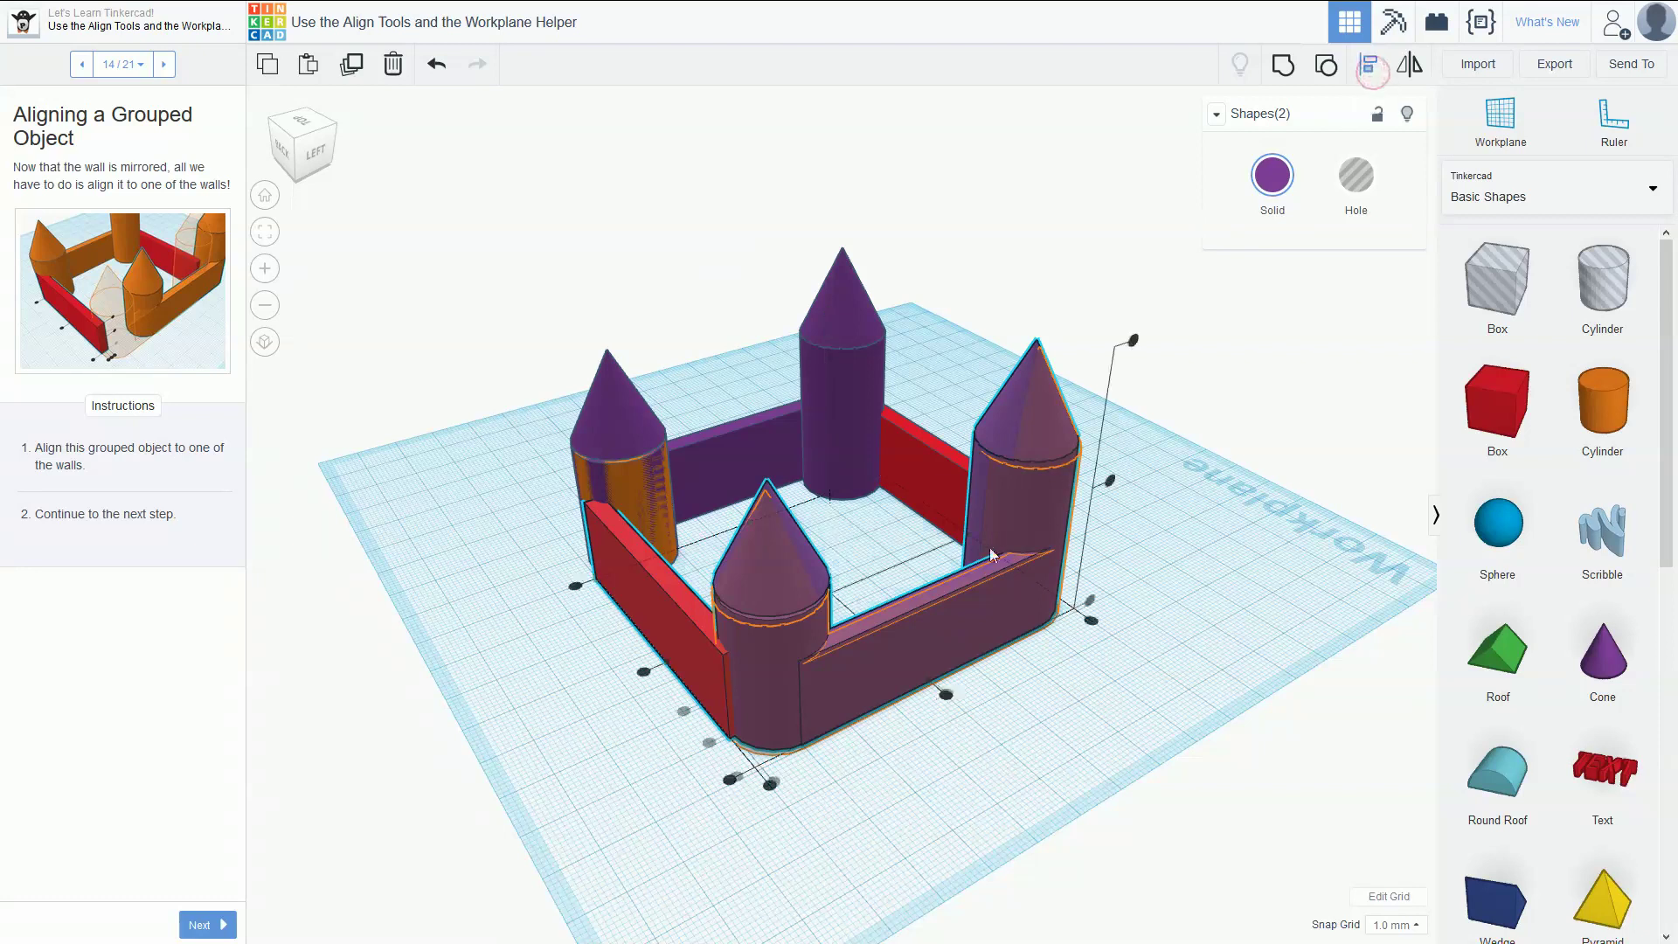
click(774, 782)
right_drag(829, 814, 1014, 739)
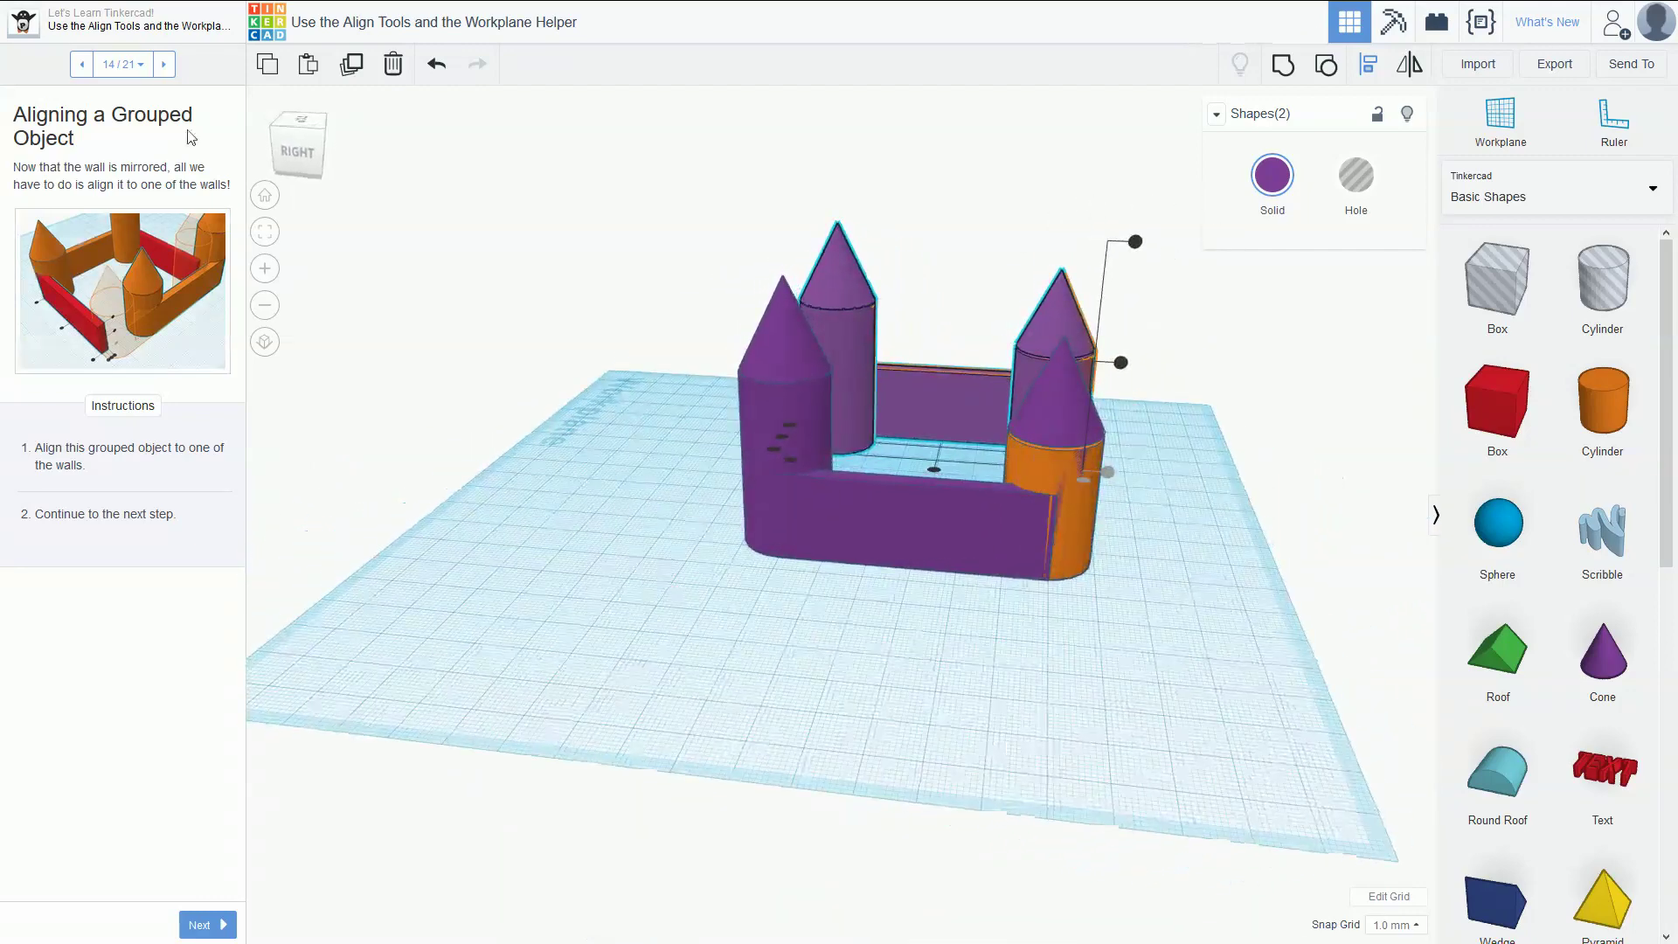
- Advance to lesson step 15 and ungroup both tower groups
click(164, 70)
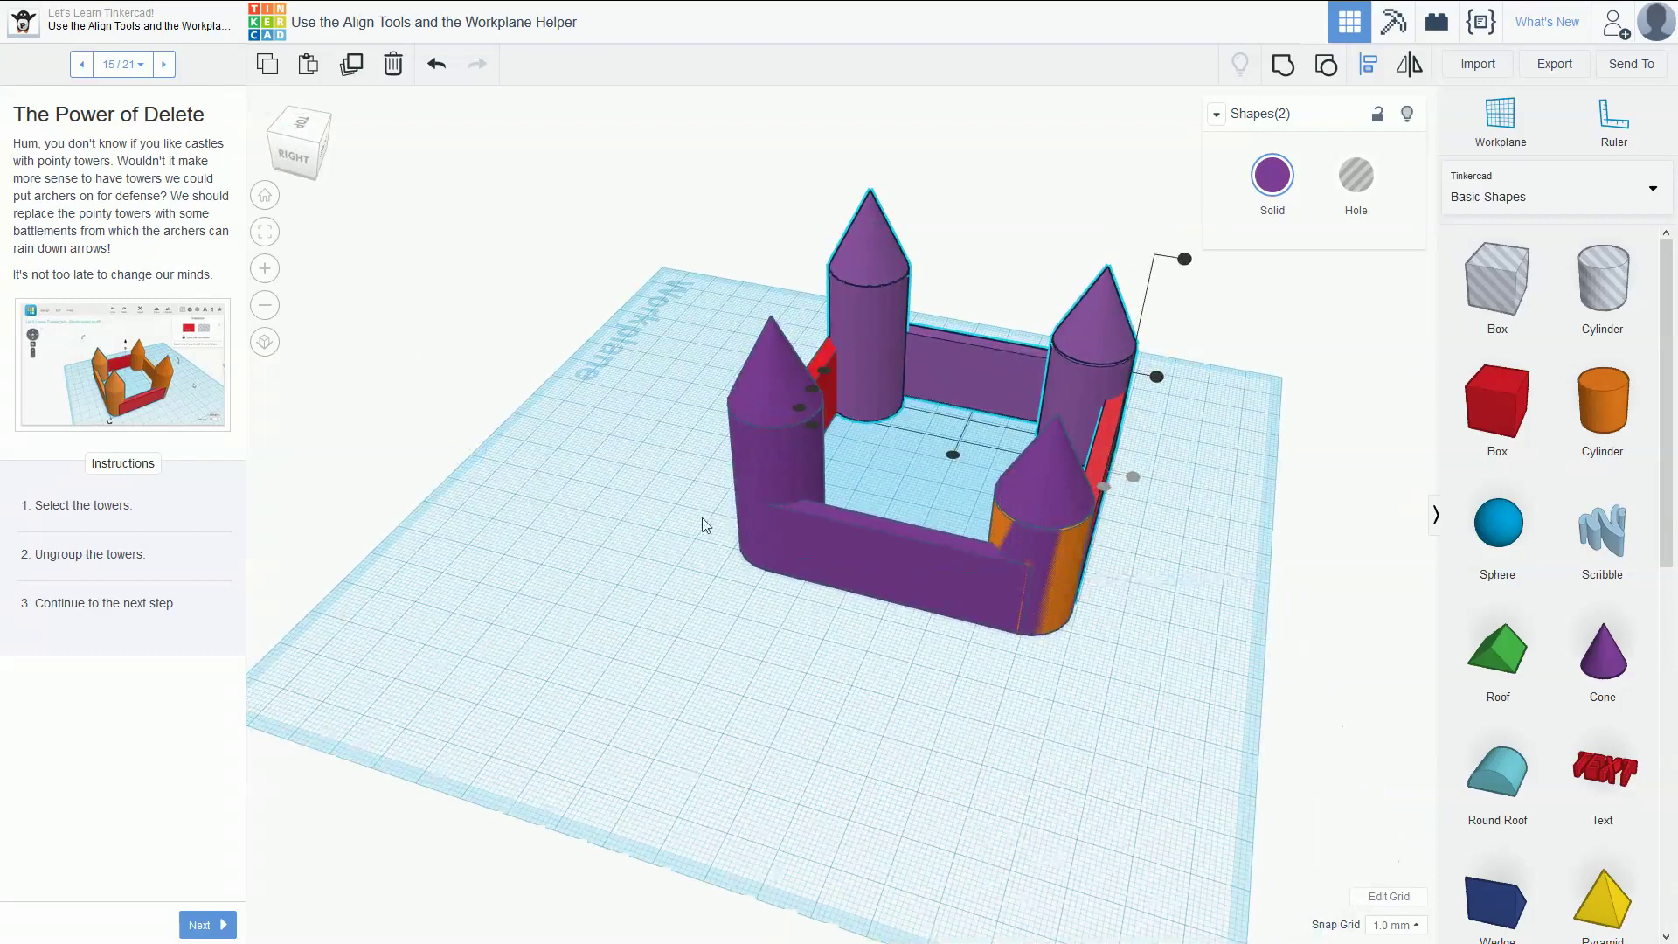
click(832, 541)
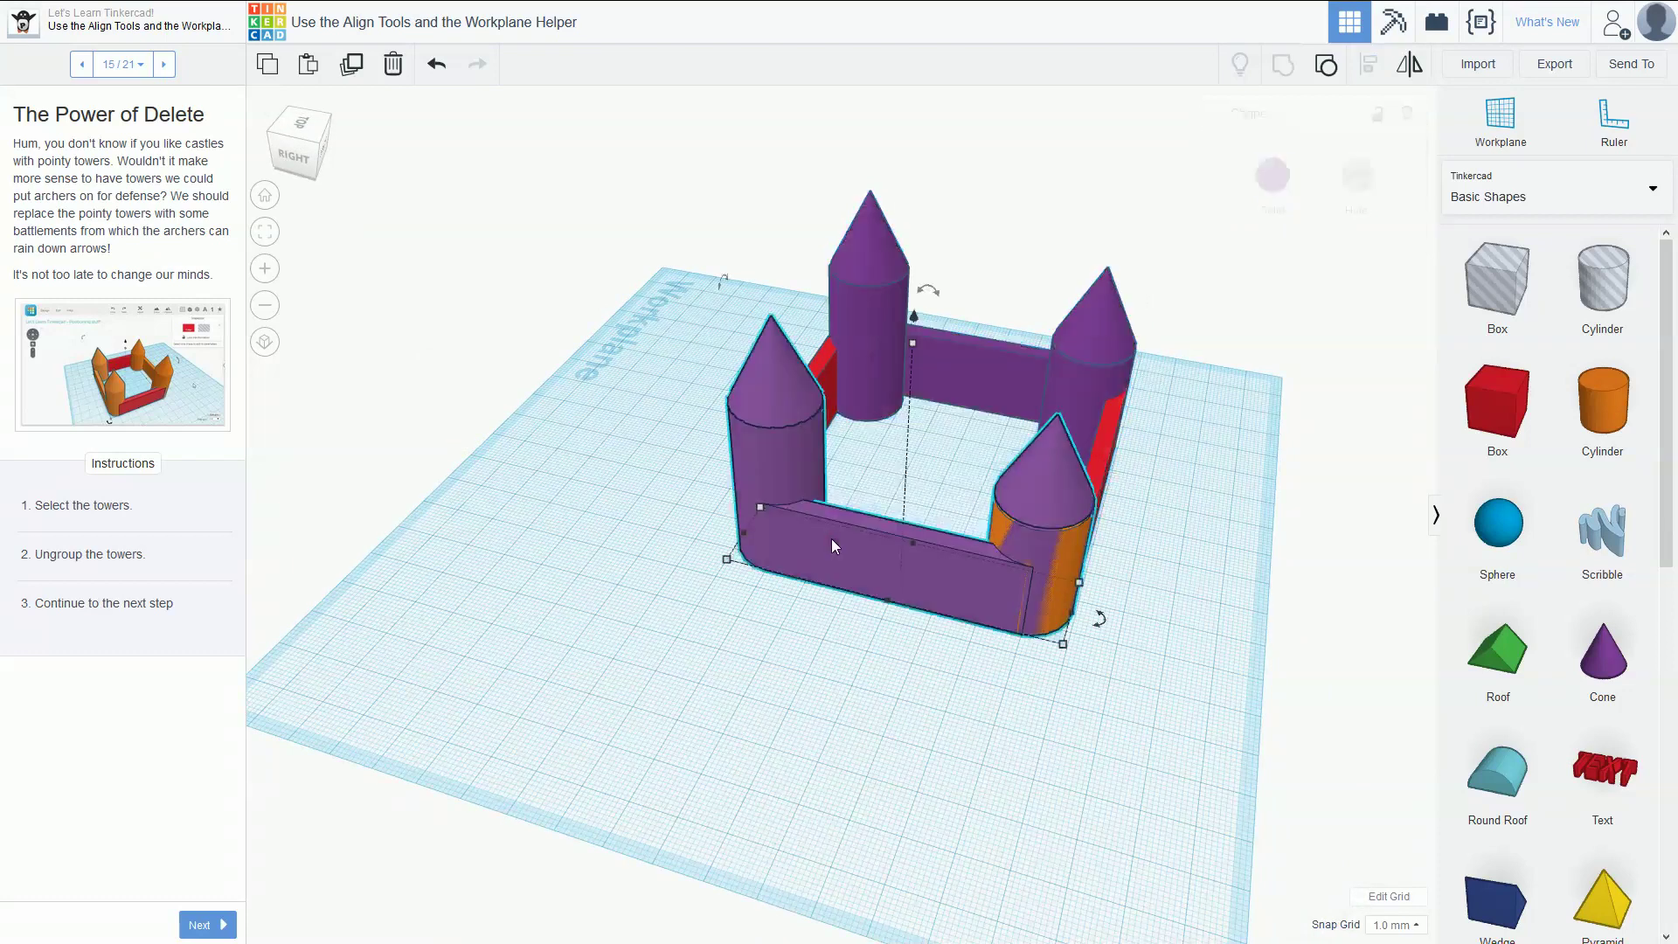
shift+click(962, 383)
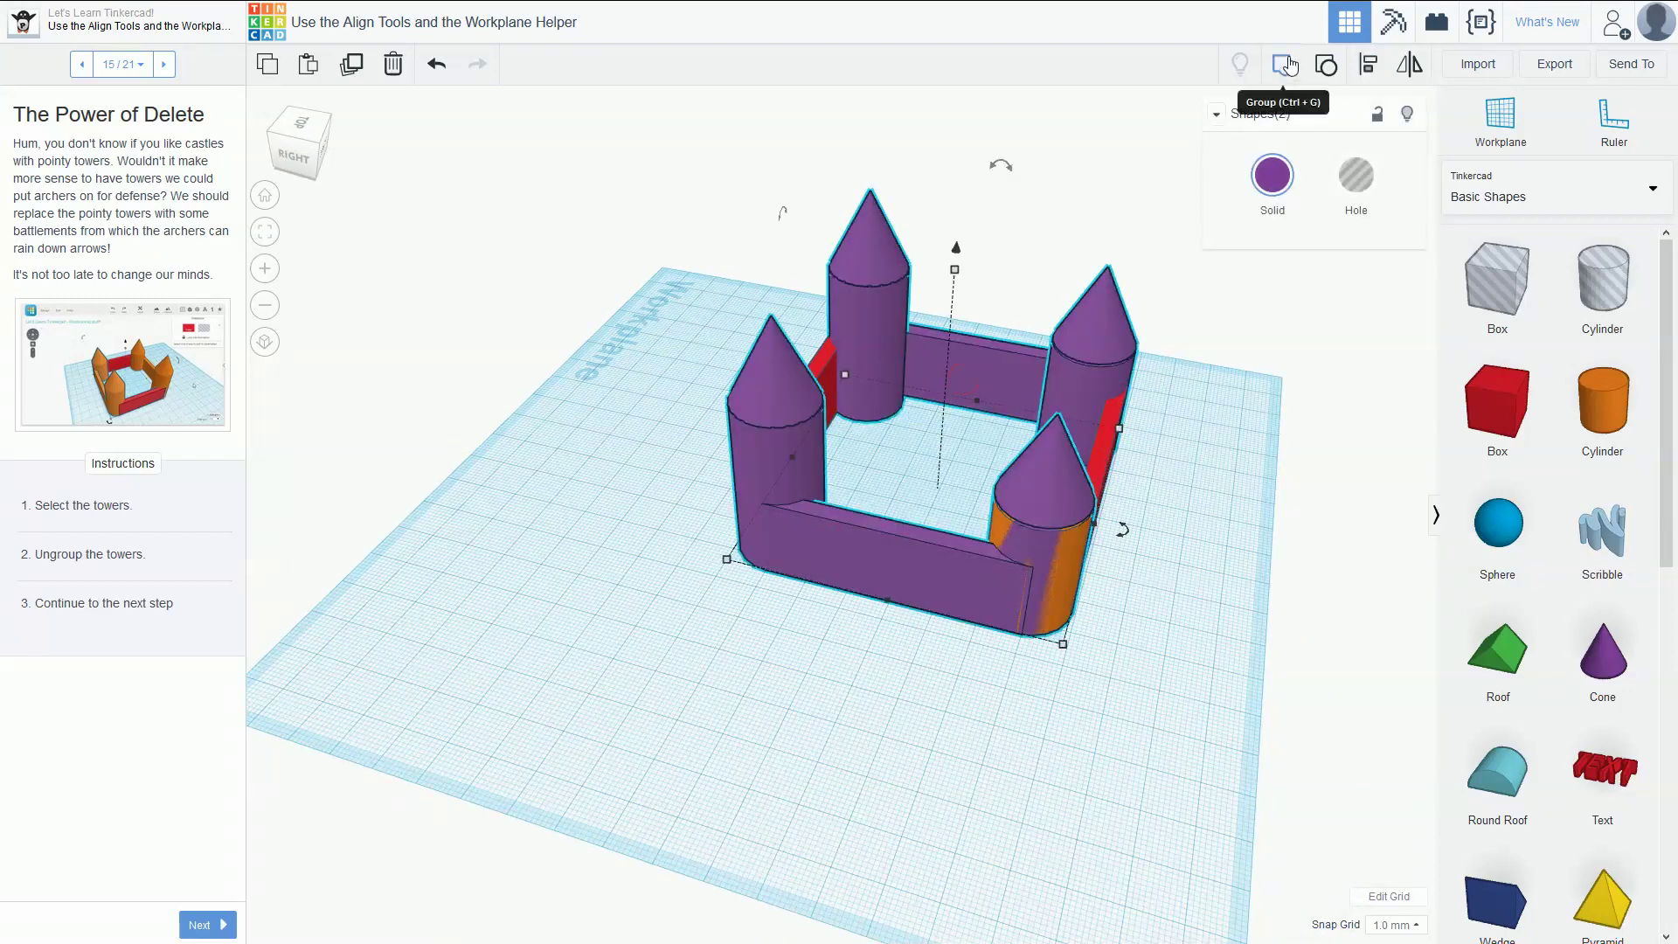
click(1326, 64)
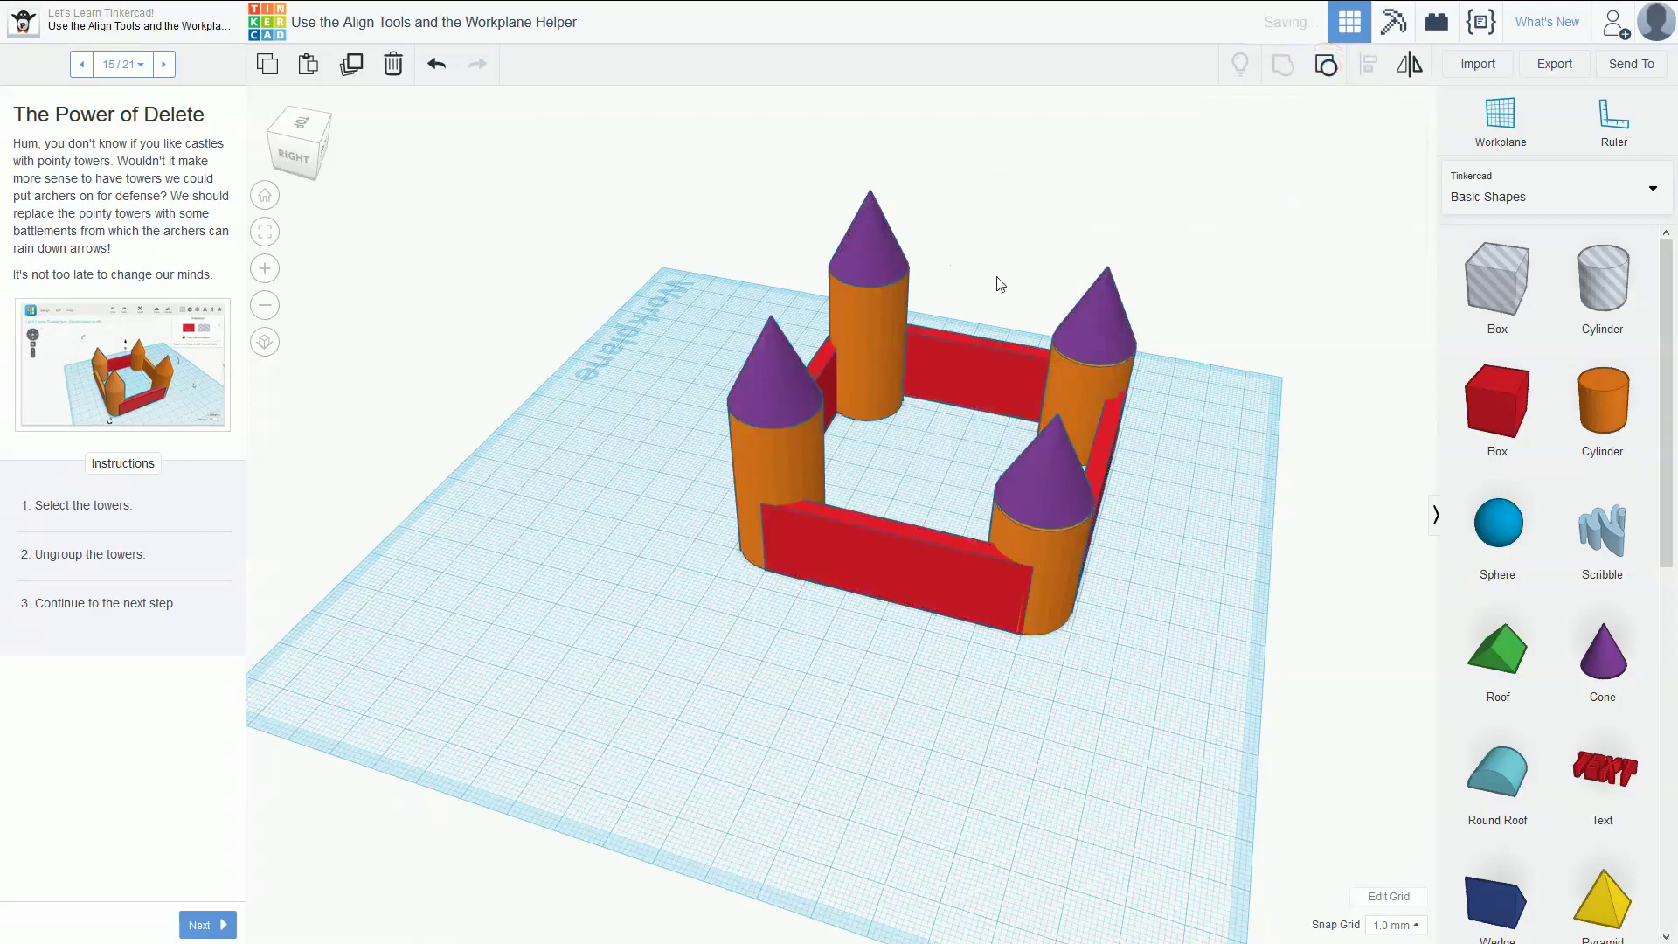
click(516, 430)
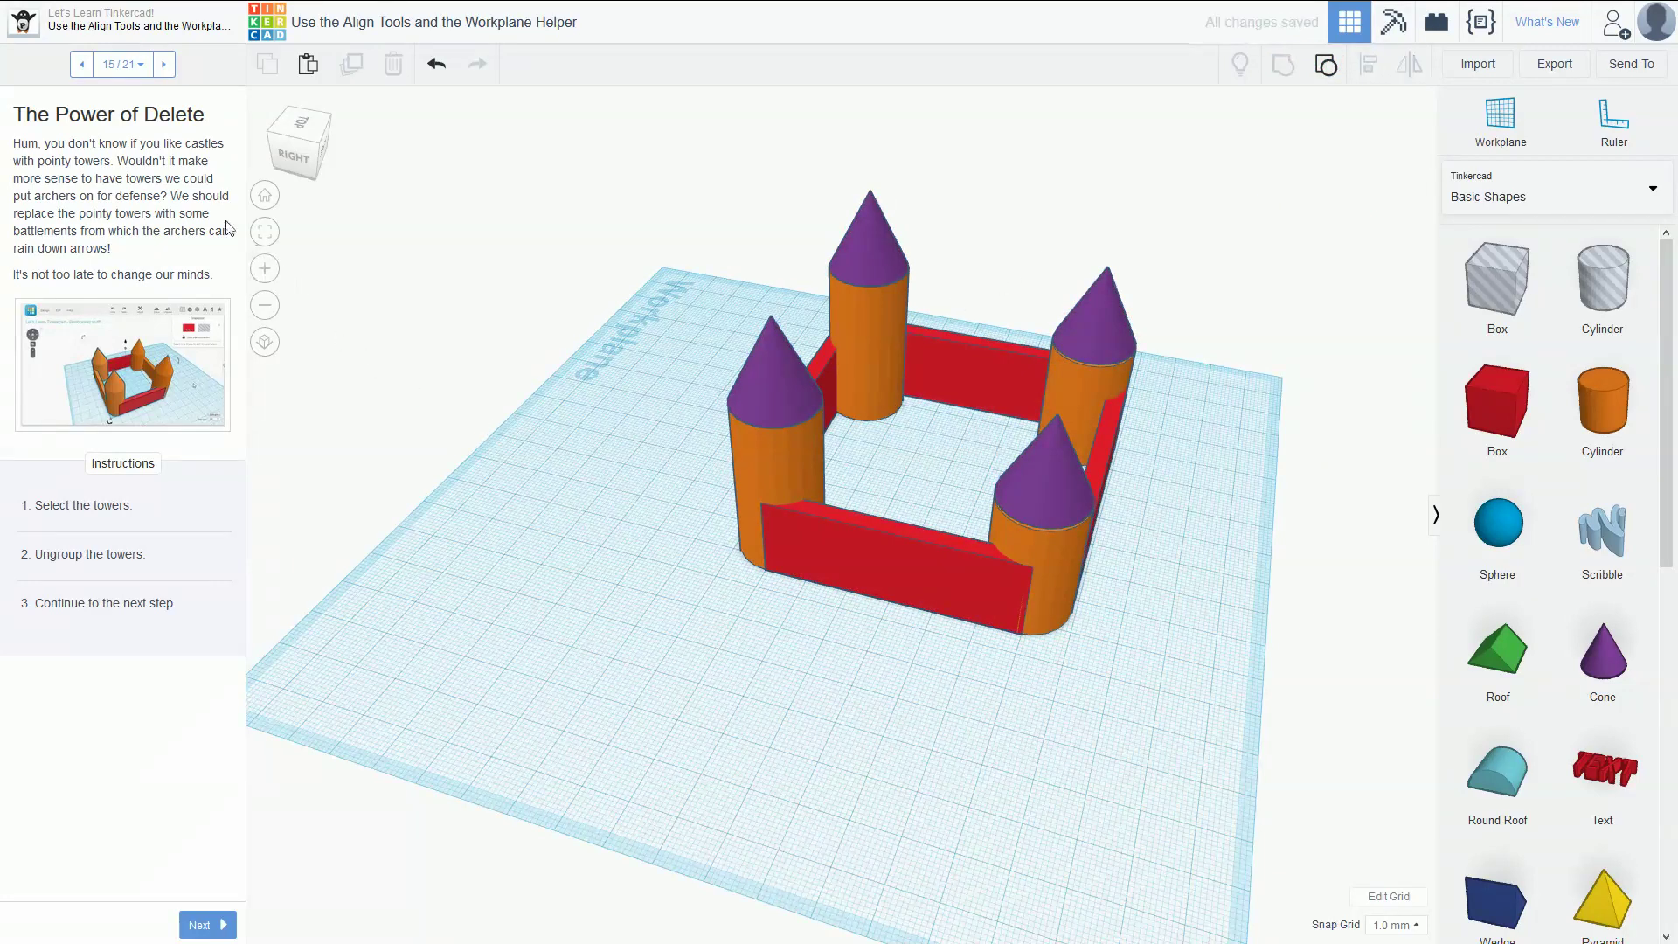
- Advance to lesson step 16 and delete the cones from all four towers
click(168, 68)
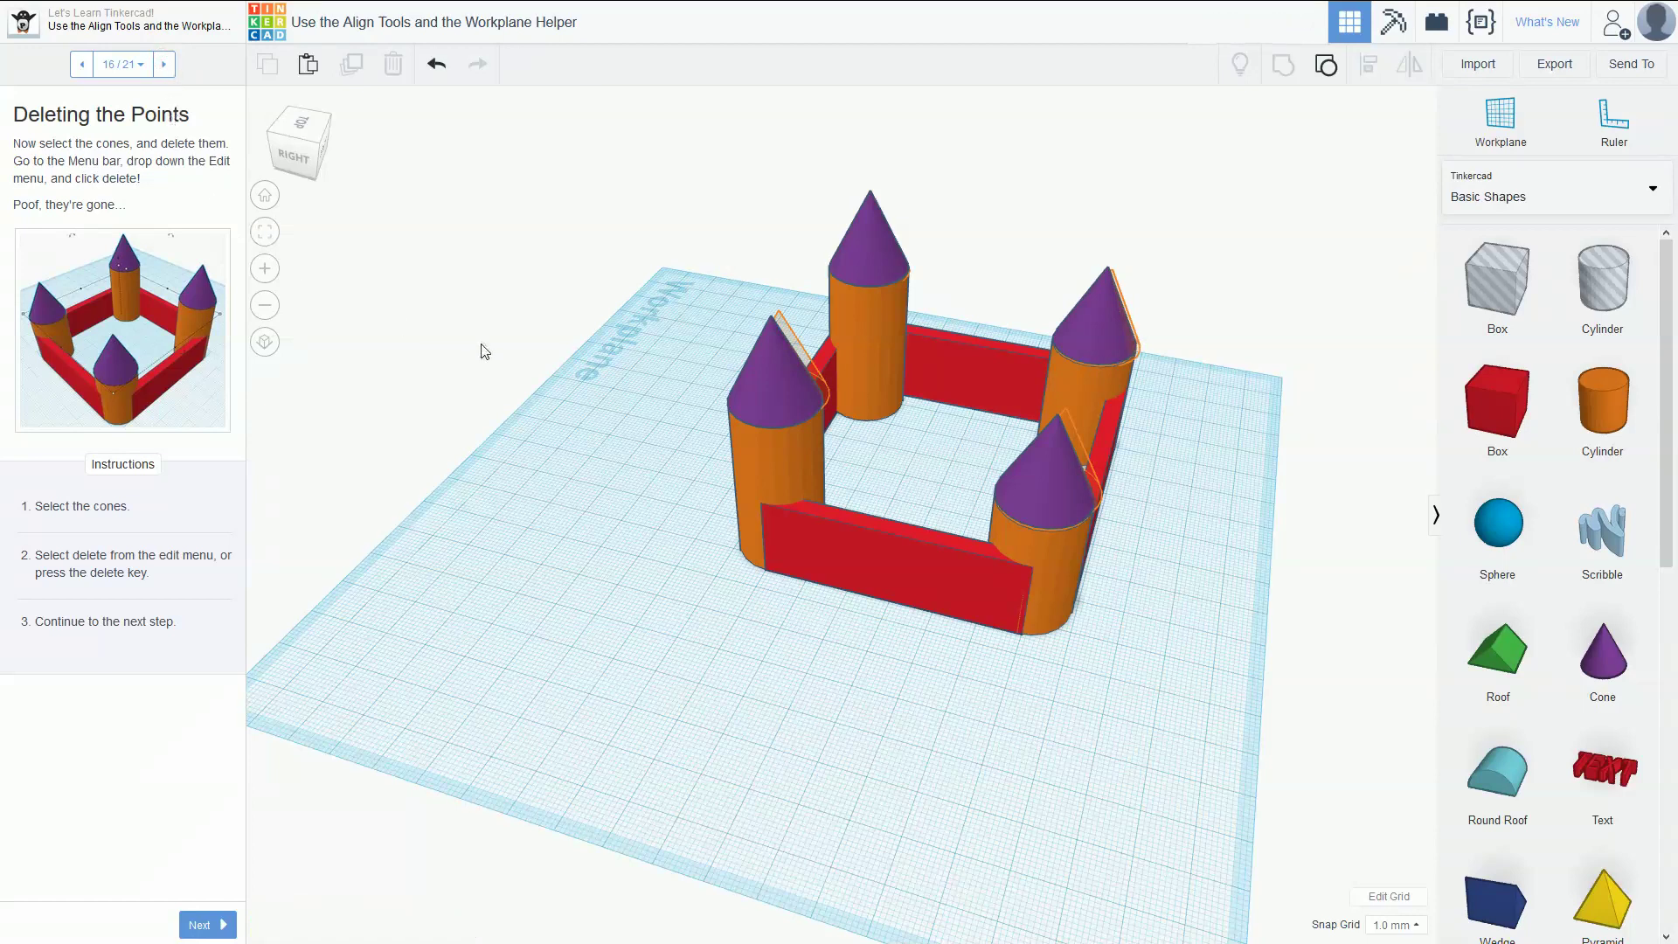
click(785, 346)
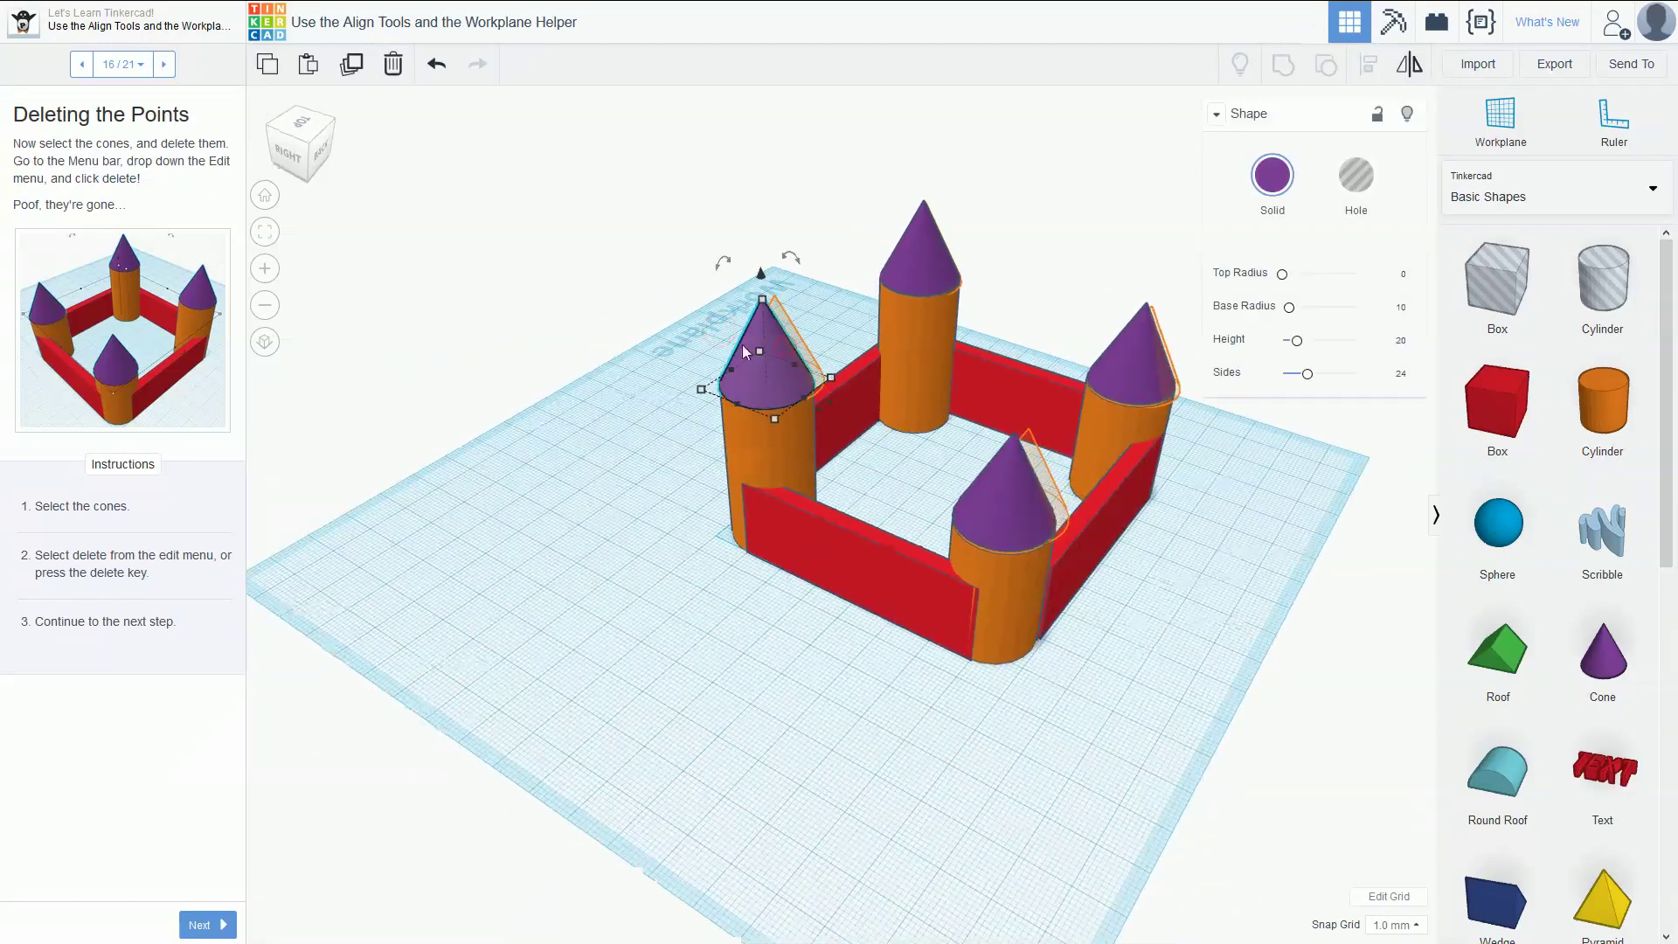
key(Delete)
click(929, 269)
key(Delete)
click(1114, 379)
key(Delete)
click(983, 497)
key(Delete)
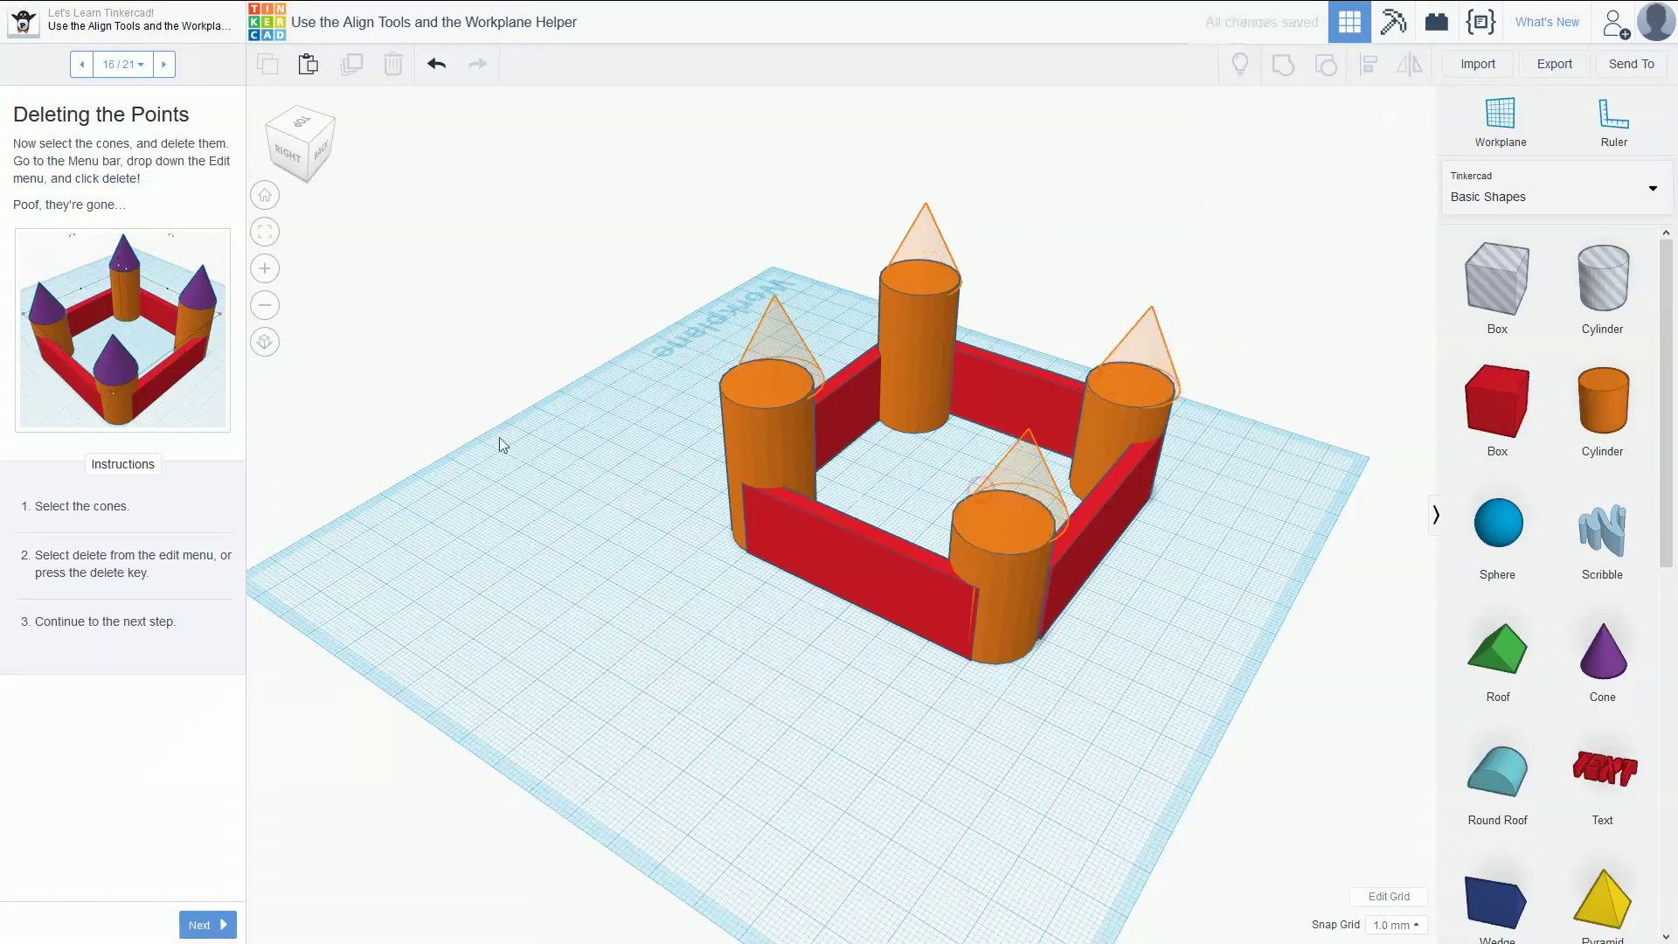
- Advance to lesson step 17 and place a new workplane on top of the nearest short corner cylinder
click(165, 65)
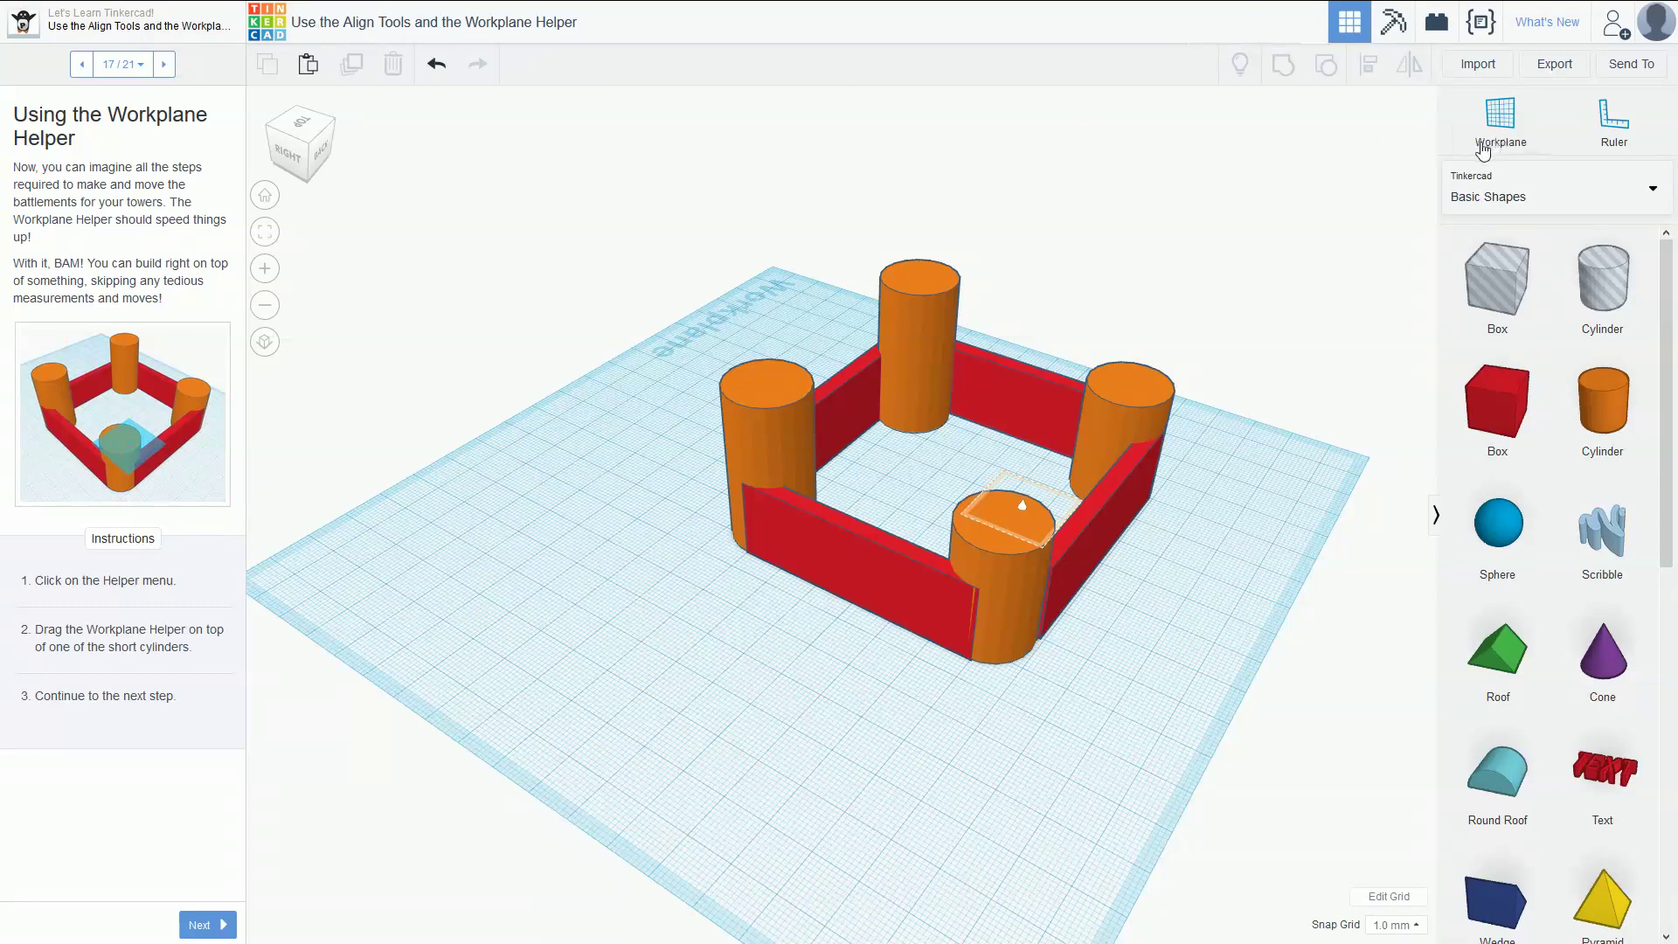
drag(1035, 442, 1006, 522)
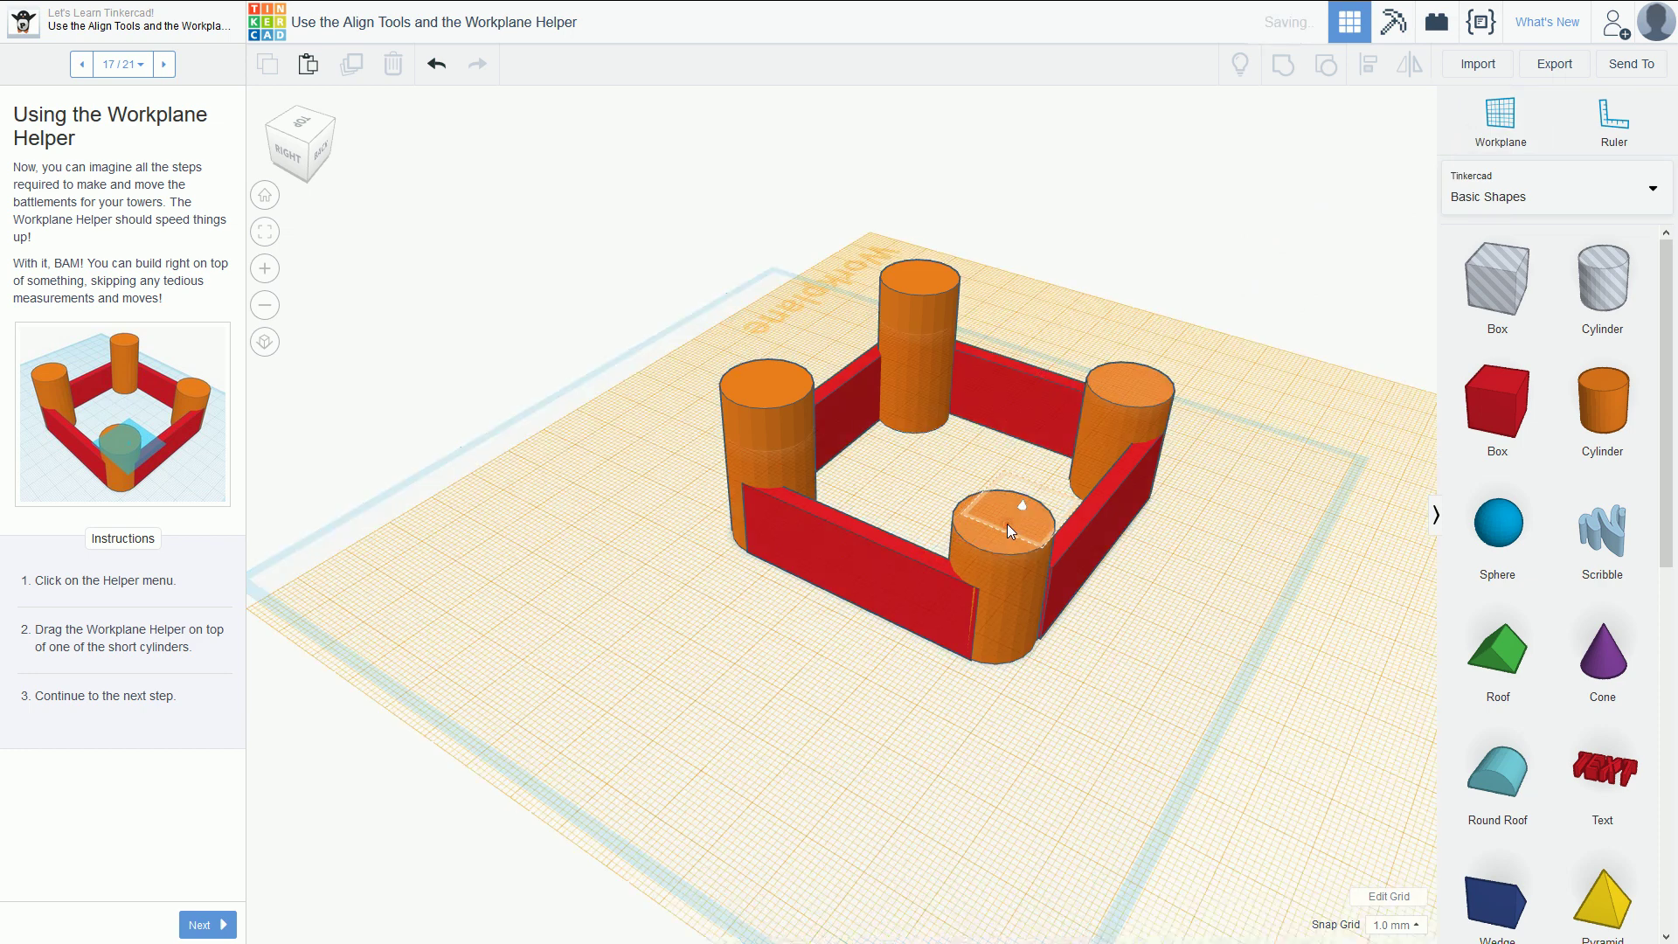
right_drag(1096, 527, 1010, 519)
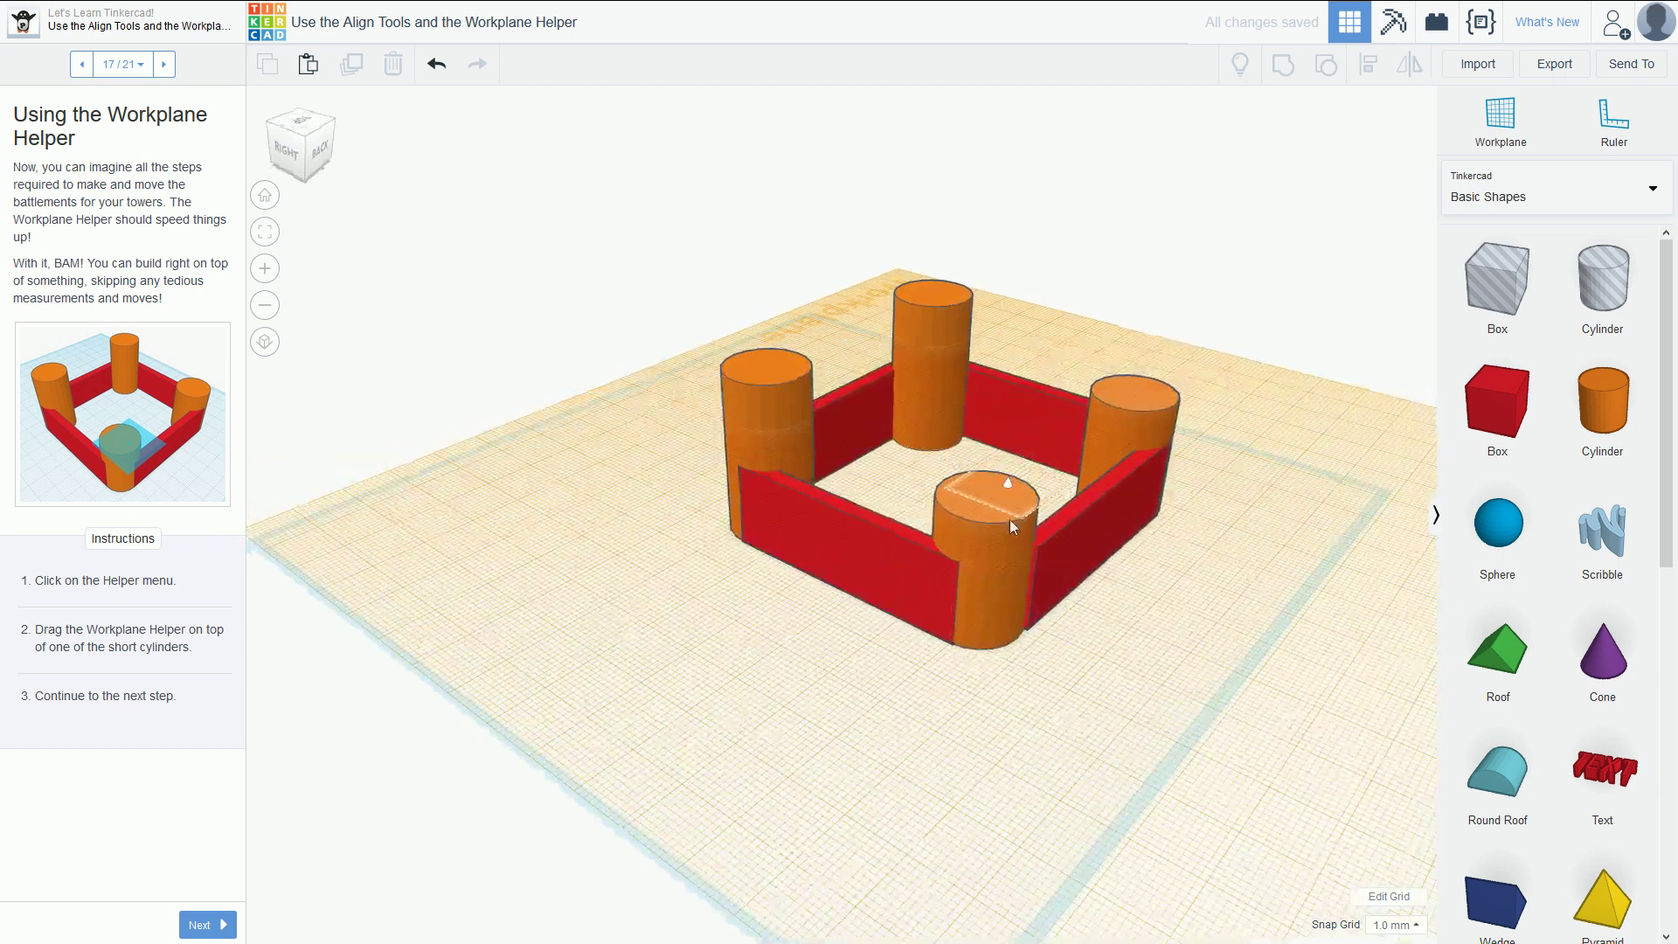
- Advance to lesson step 18 and add a six-sided Polygon on the raised workplane over the short corner tower
click(164, 64)
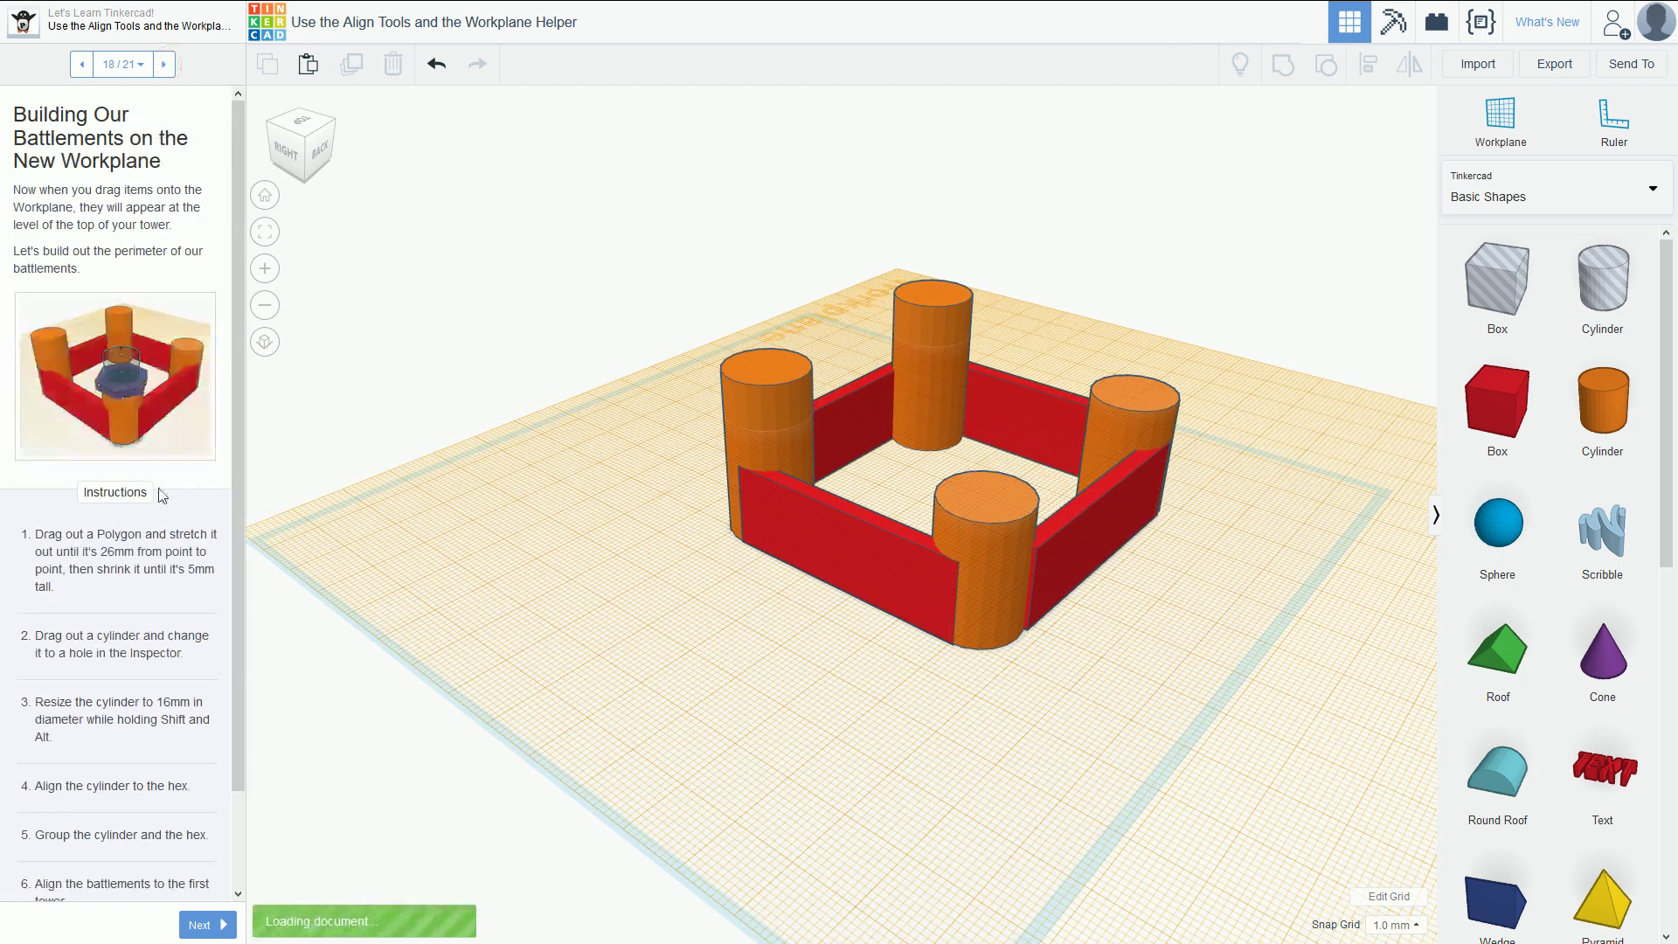
right_drag(1295, 537, 1113, 584)
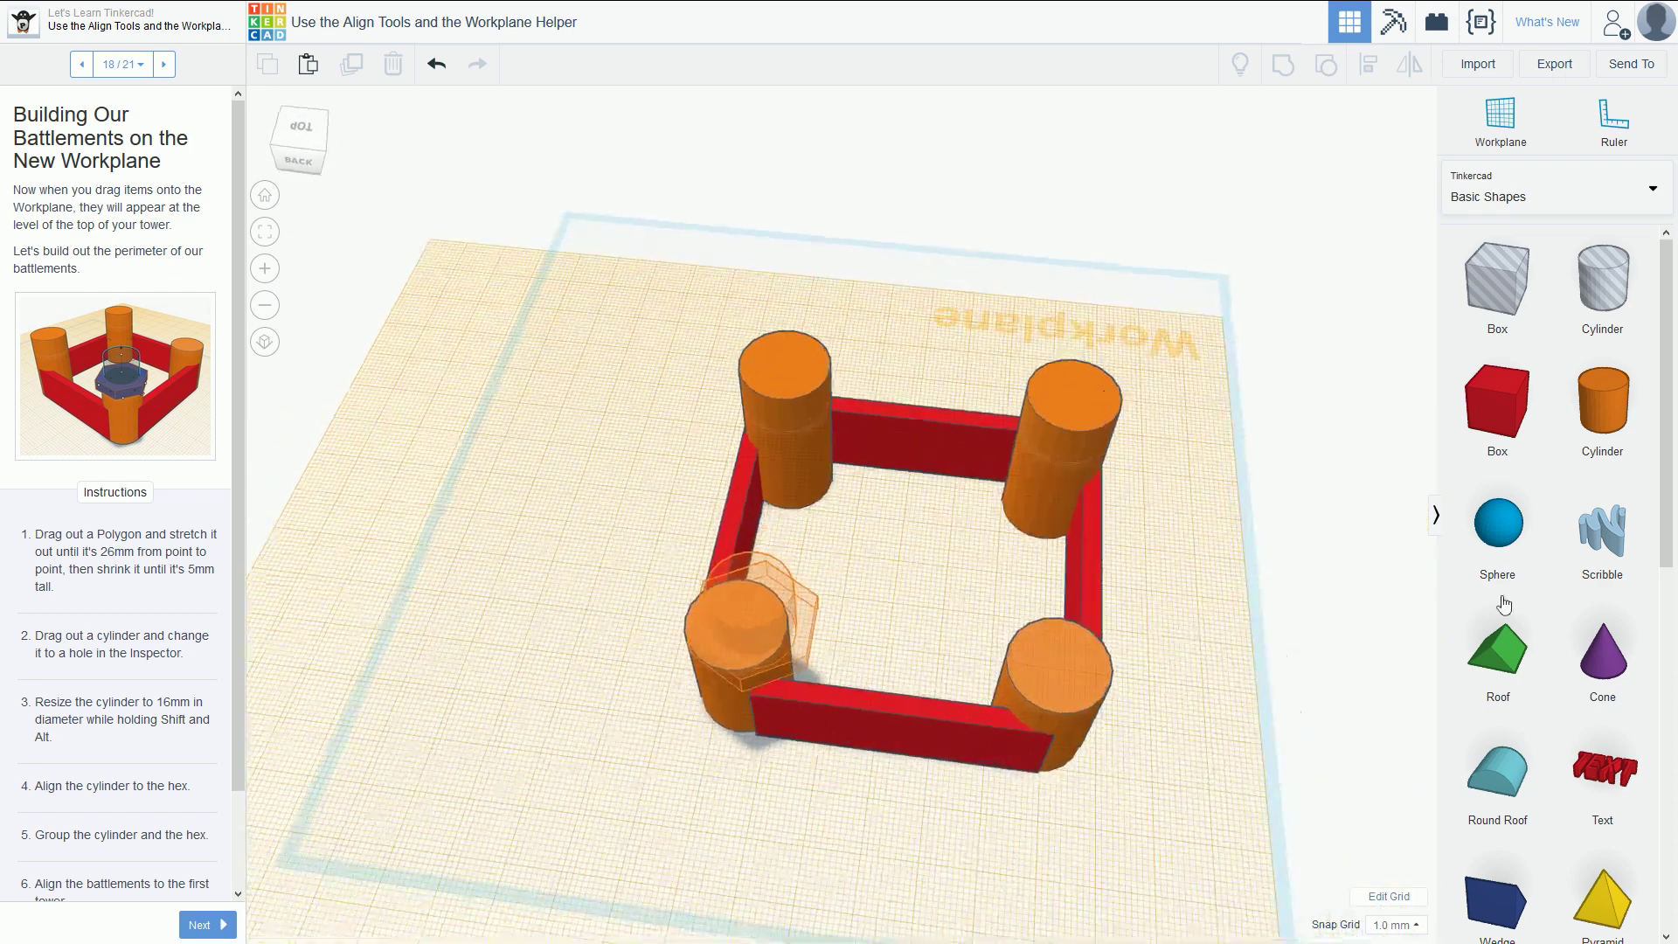
scroll(1585, 720, down, 7)
scroll(1590, 780, down, 1)
drag(1612, 293, 741, 633)
right_drag(612, 784, 717, 685)
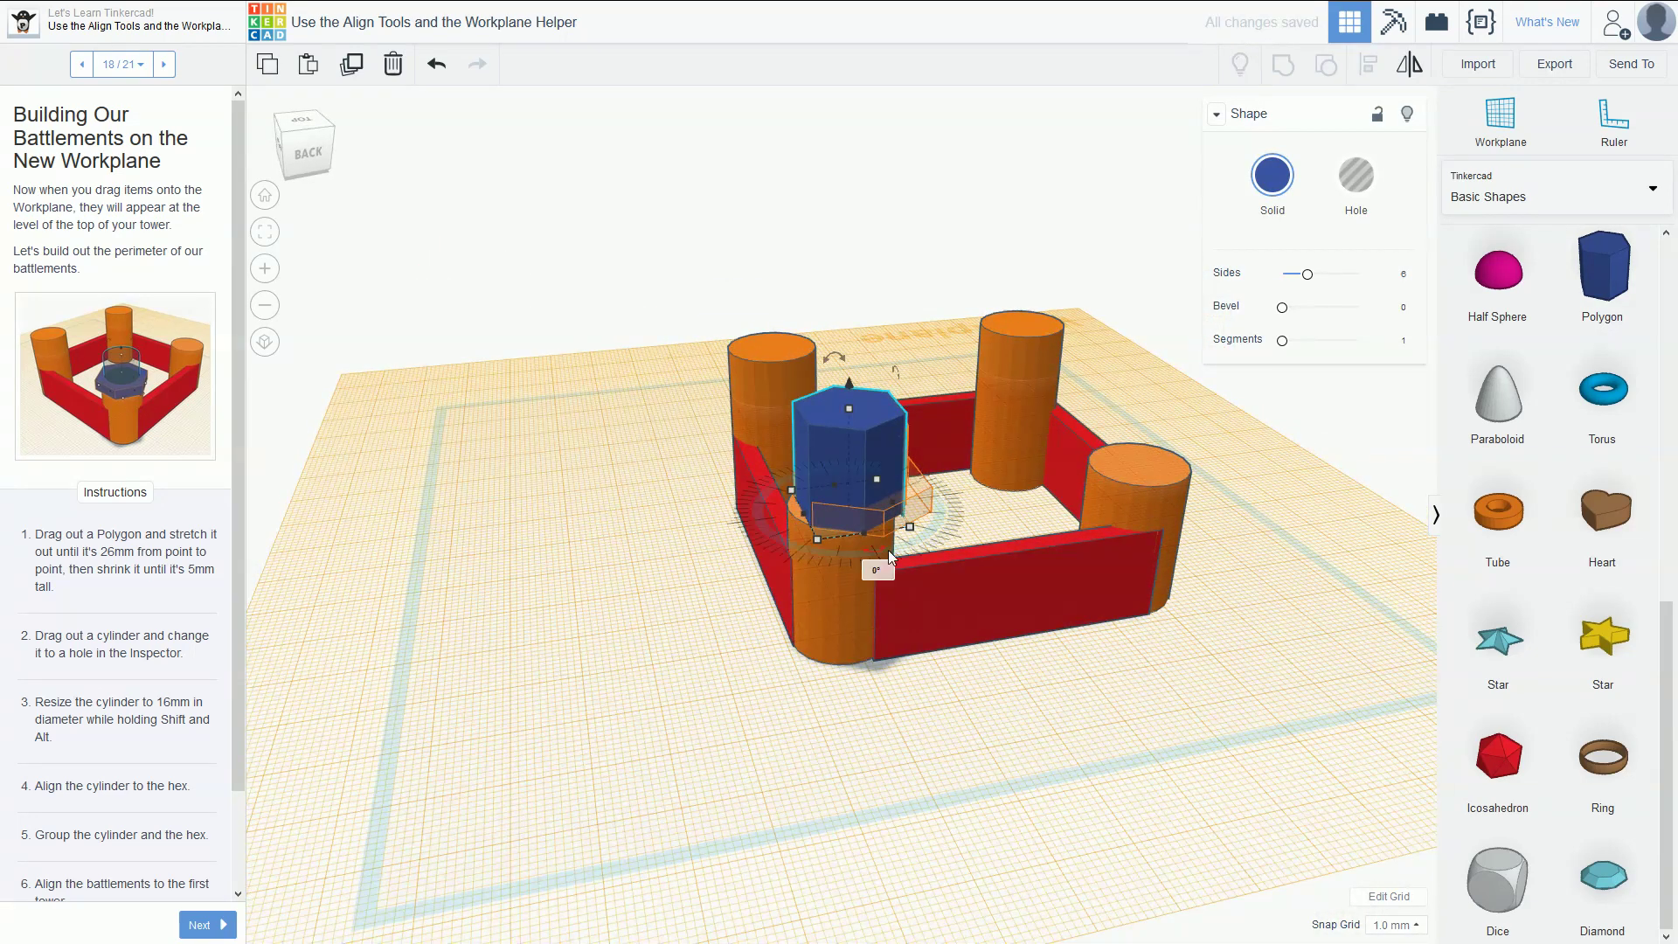
- Center the polygon on the short corner tower in both horizontal directions
click(830, 605)
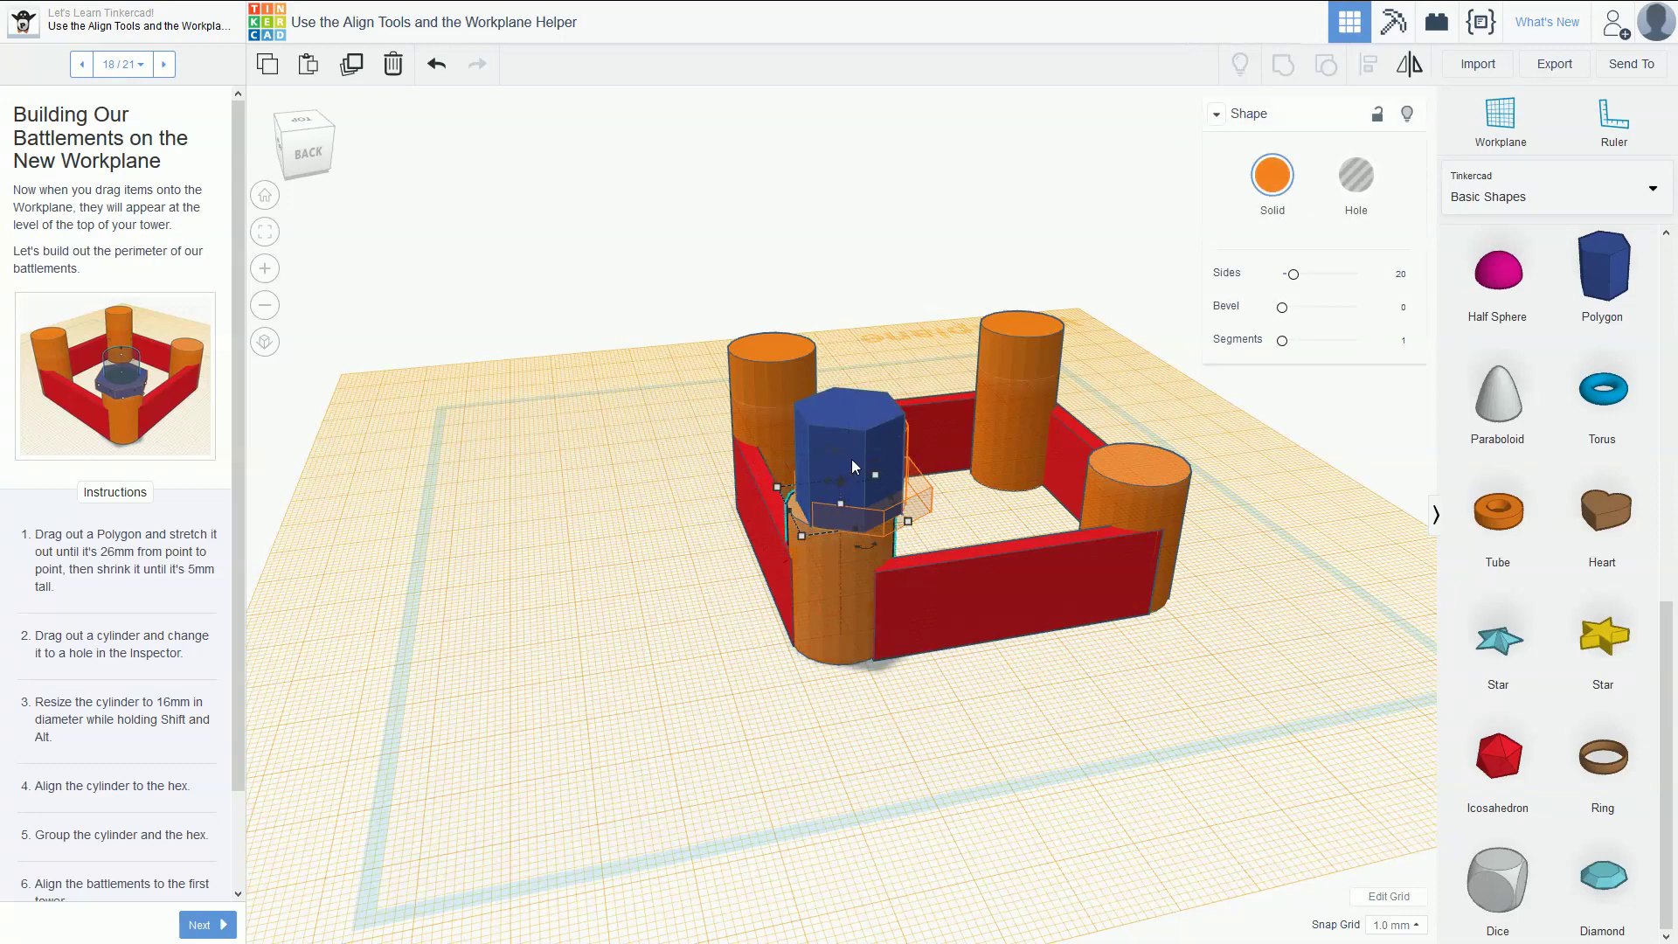
shift+click(863, 420)
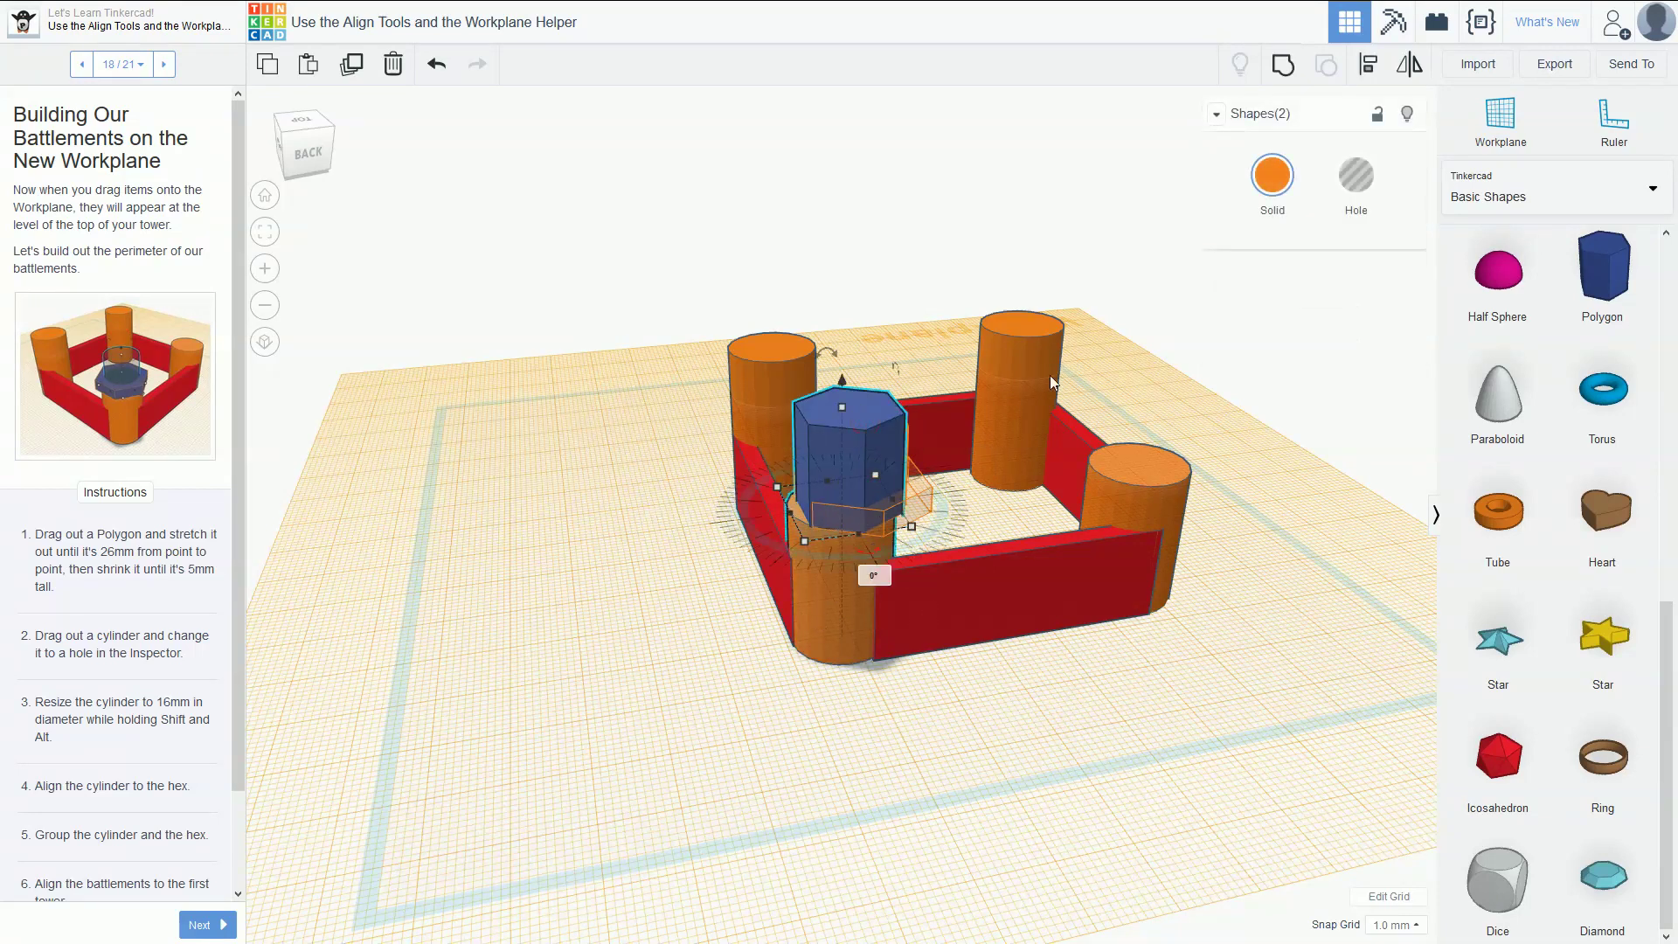
click(1368, 64)
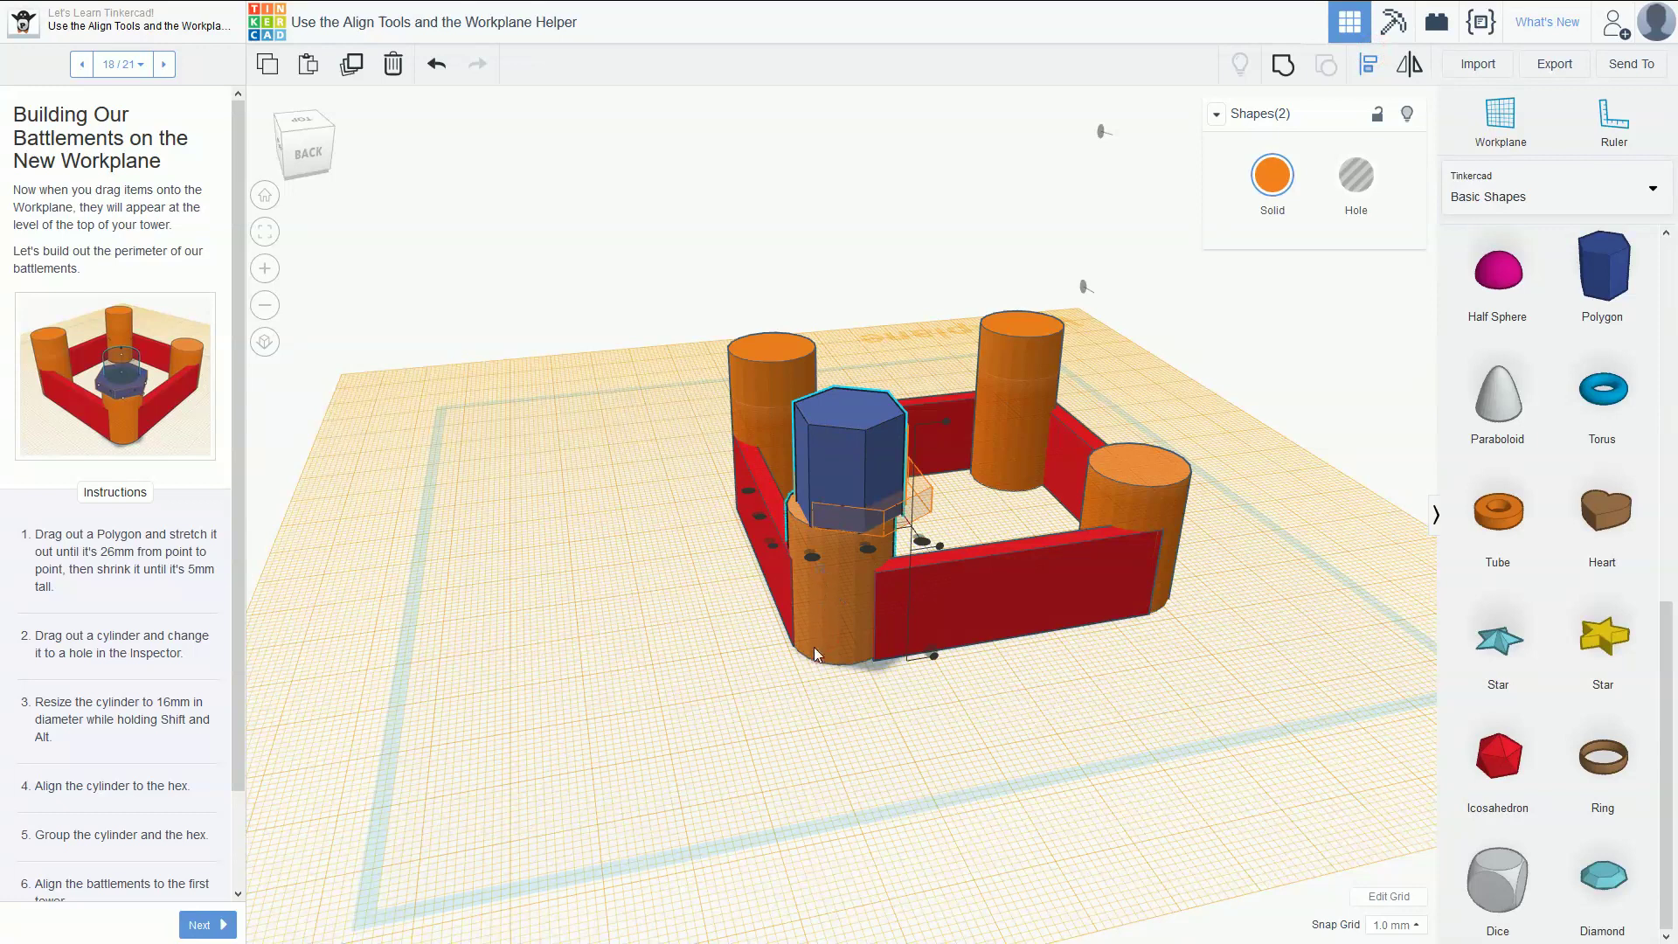
right_drag(814, 647, 757, 654)
click(751, 643)
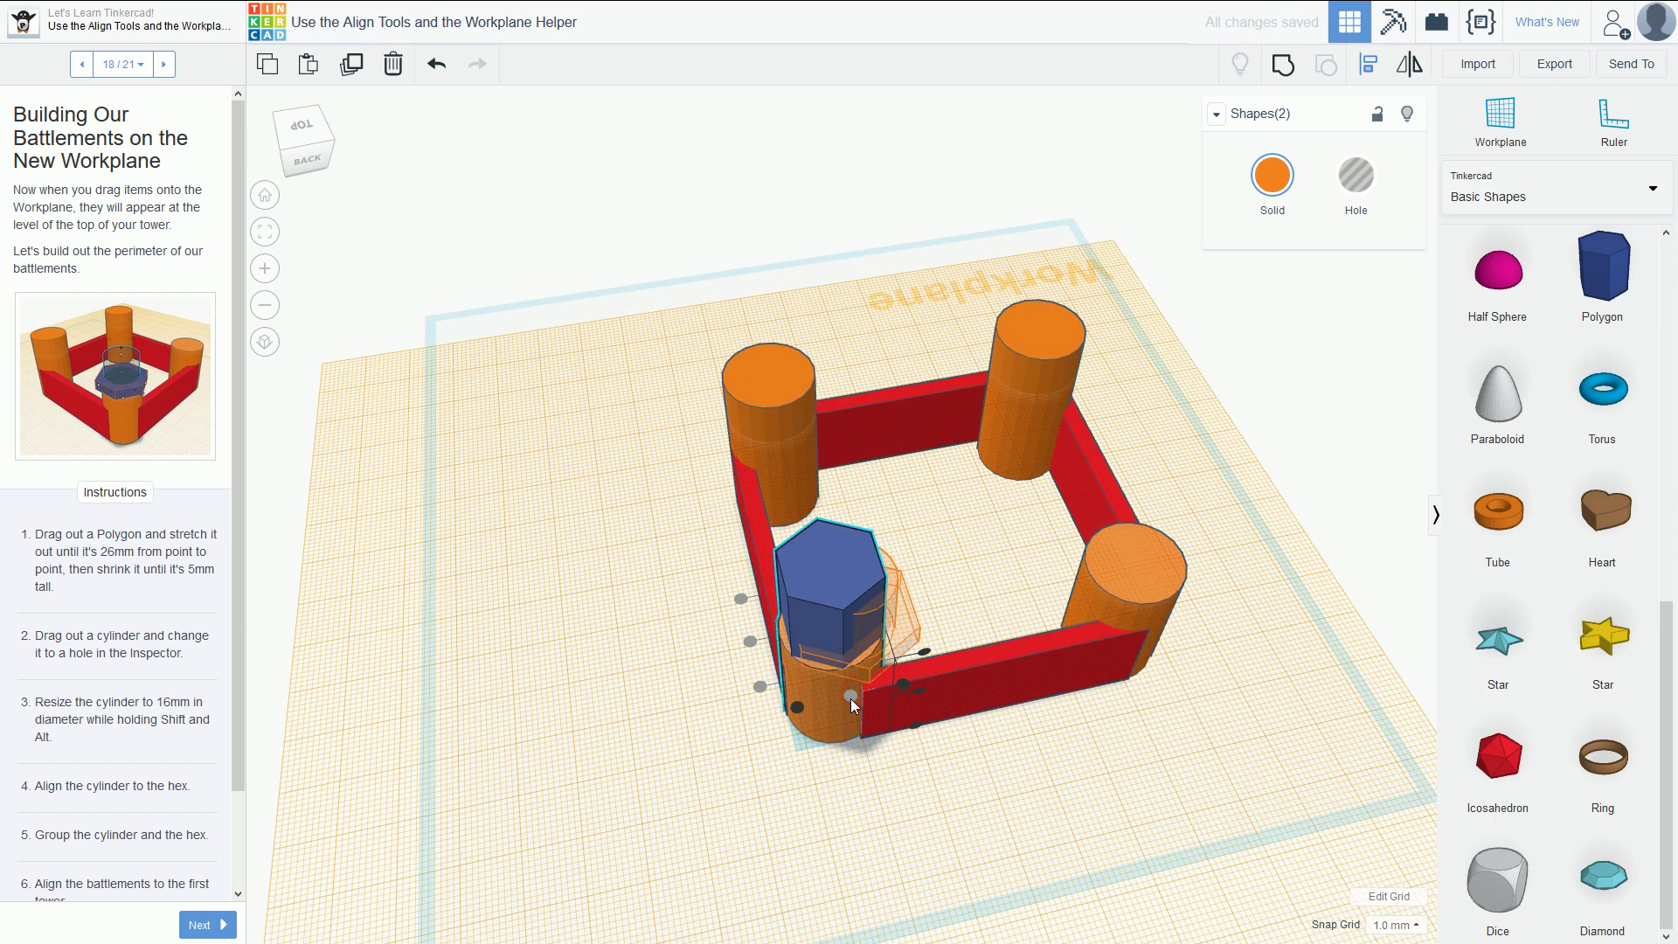
right_drag(795, 805, 786, 644)
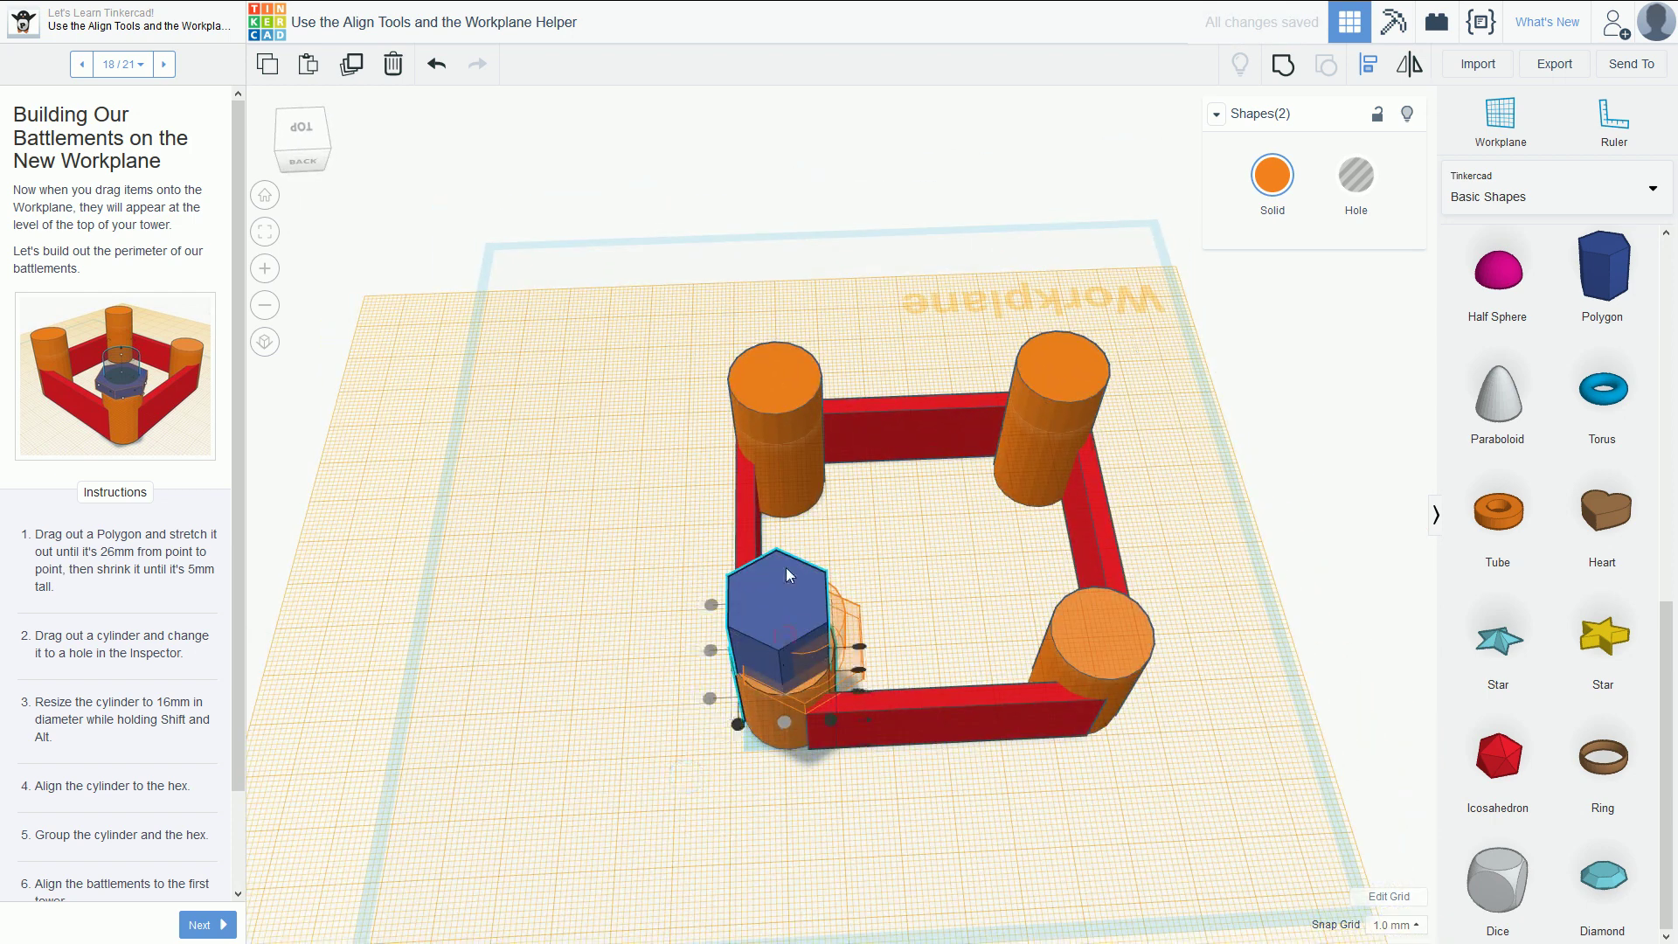
click(509, 686)
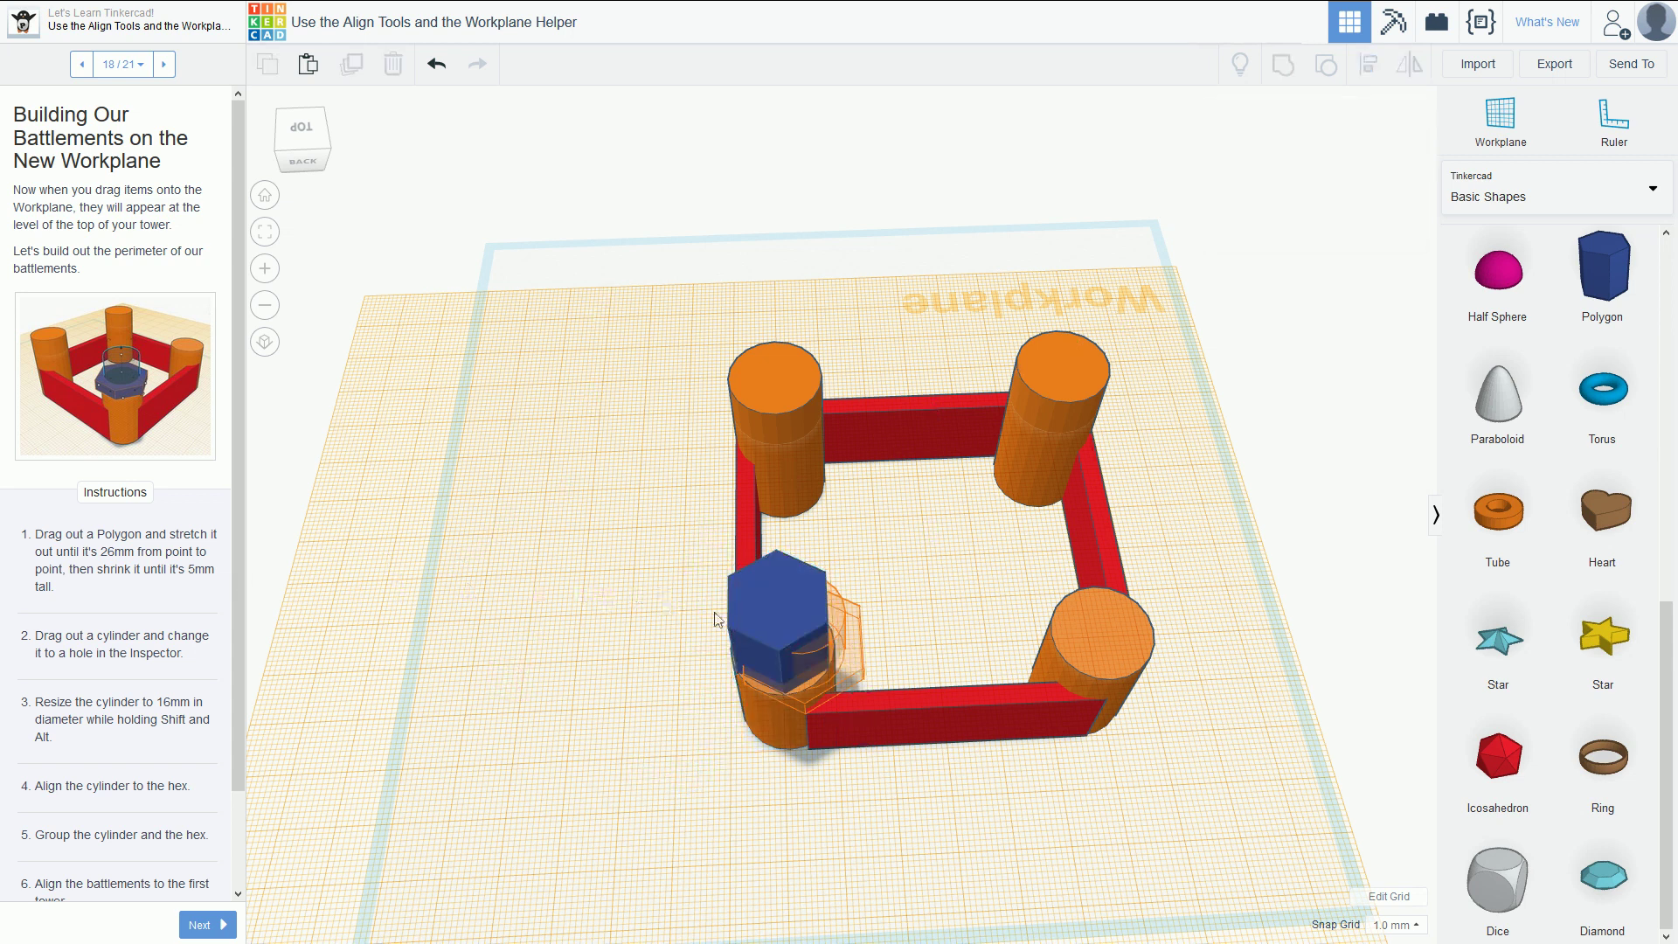
- Resize the polygon to 26 mm from point to point and 5 mm tall, keeping it centered on the tower
click(770, 605)
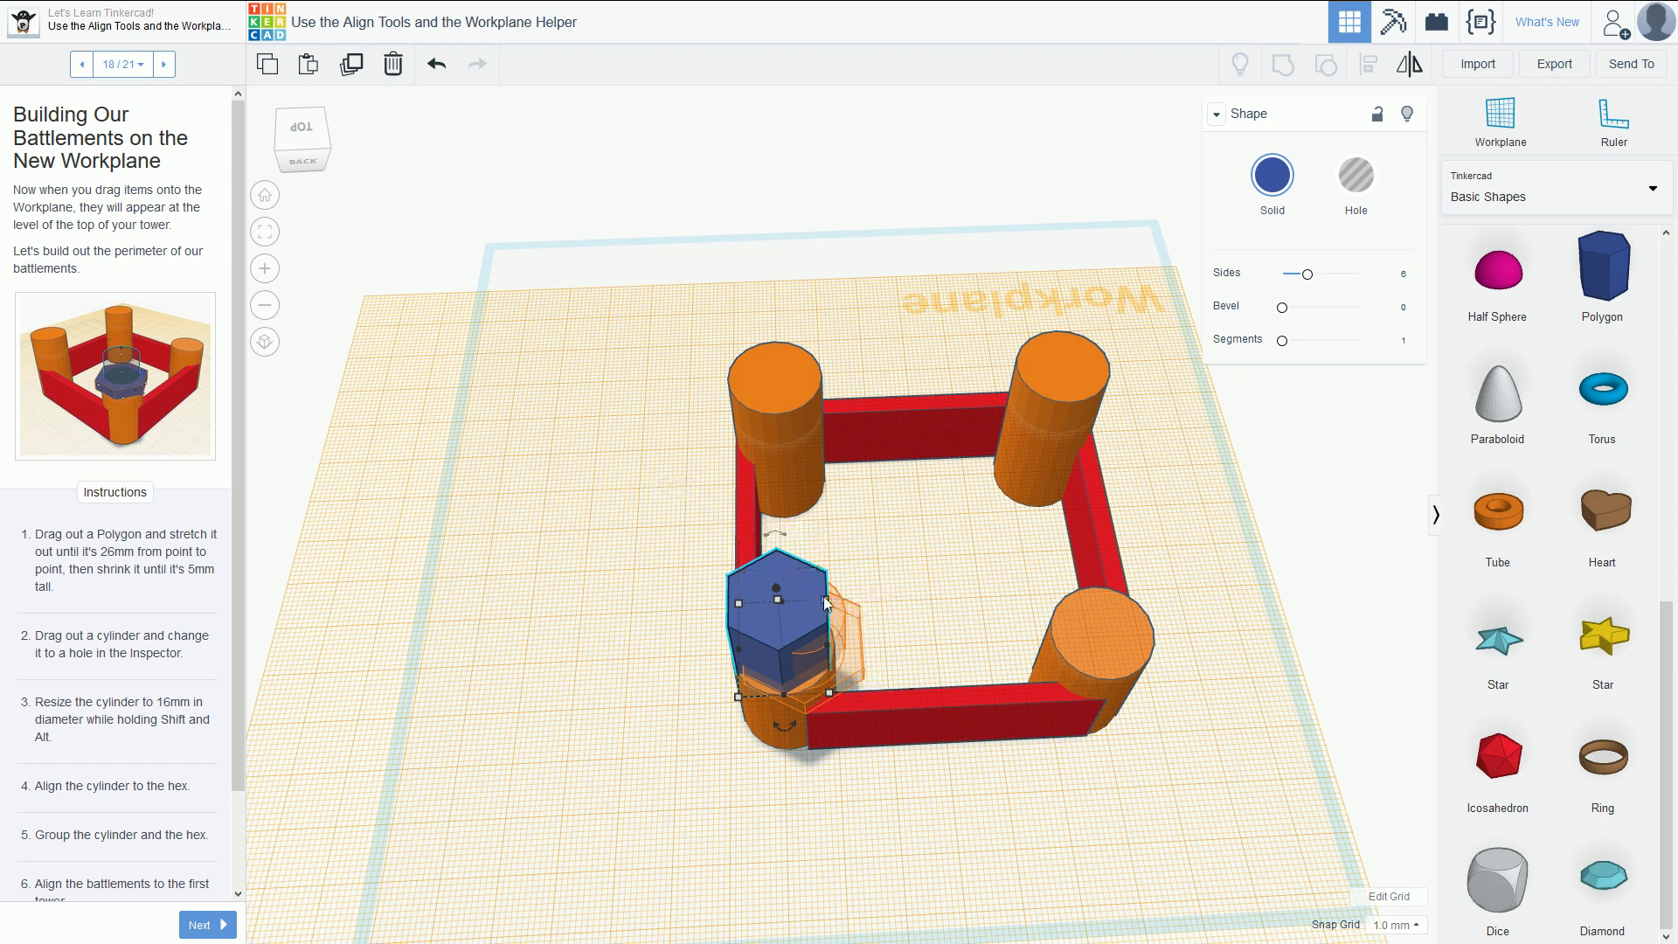
mouse_move(824, 607)
mouse_down()
mouse_move(865, 570)
mouse_move(917, 566)
mouse_move(835, 622)
mouse_move(879, 558)
mouse_move(847, 612)
mouse_up()
right_drag(812, 720, 761, 783)
right_drag(661, 779, 704, 522)
drag(791, 295, 820, 437)
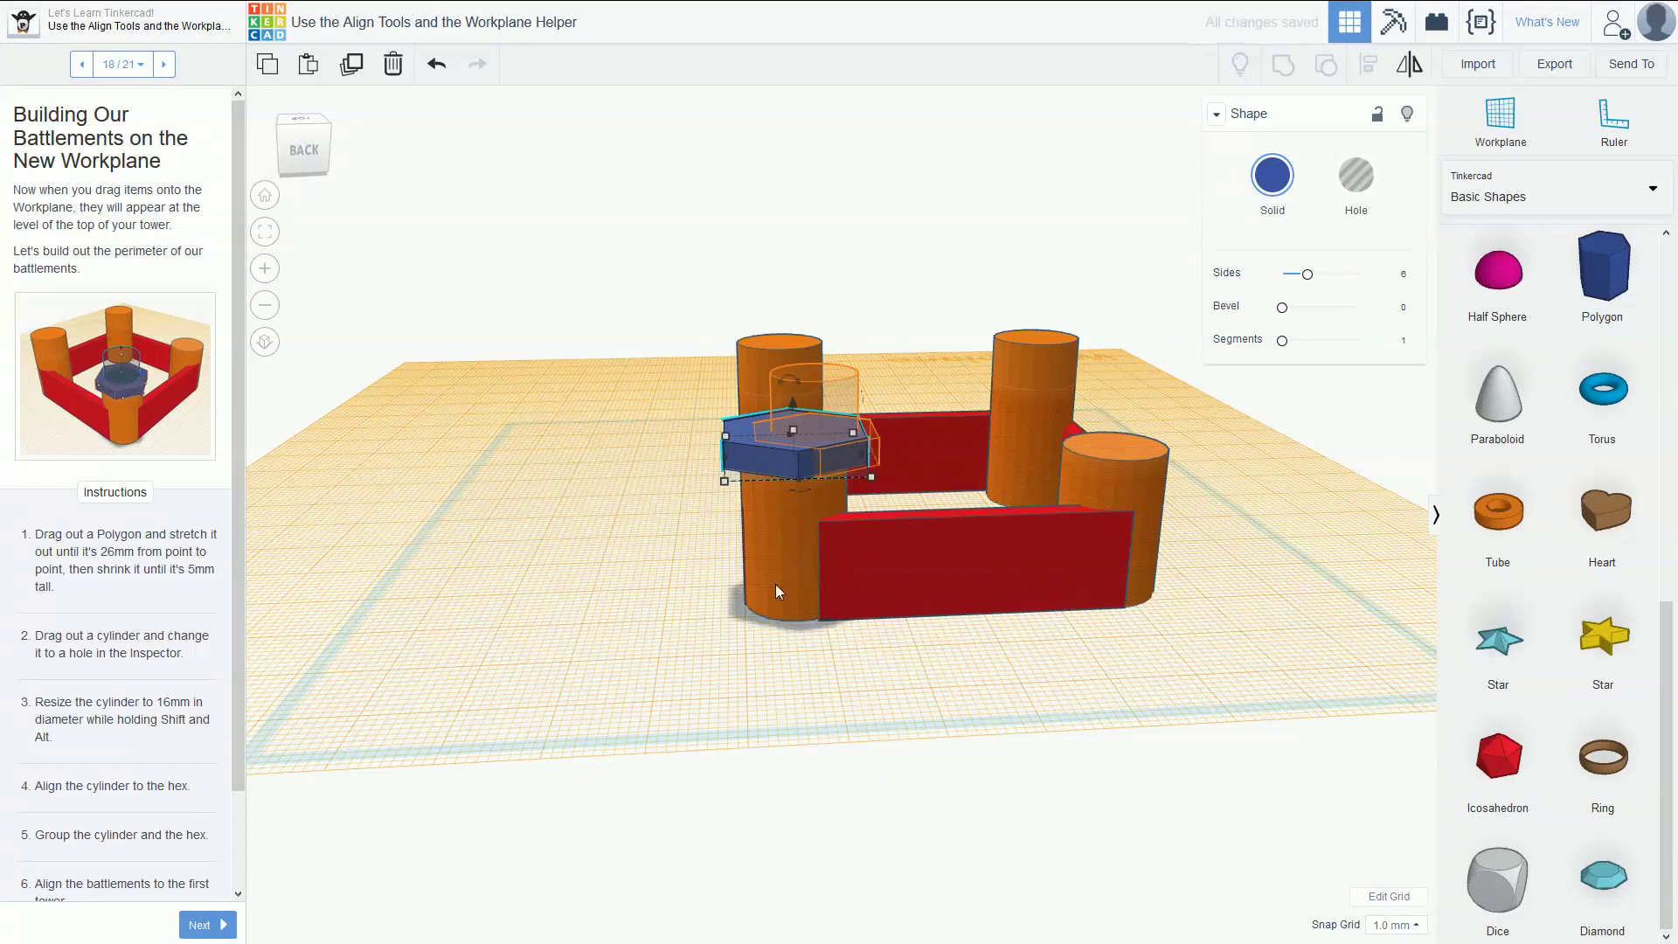
right_drag(528, 696, 533, 642)
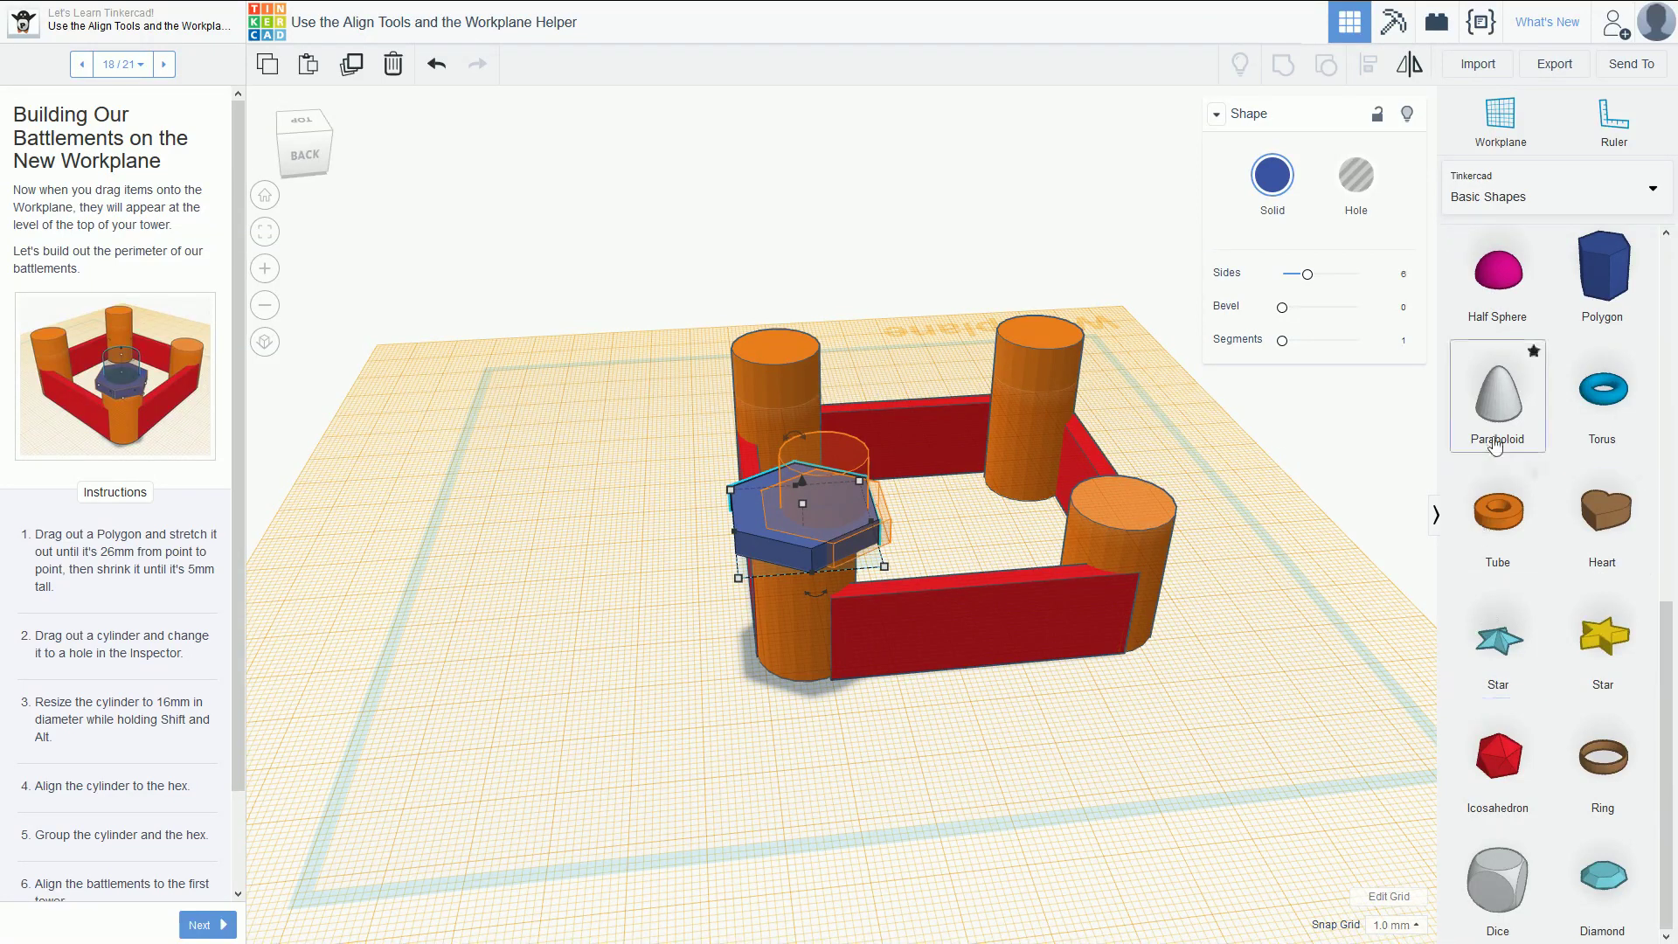
- Add a hole cylinder on top of the polygon and resize it to 16 mm in diameter
scroll(1538, 542, up, 10)
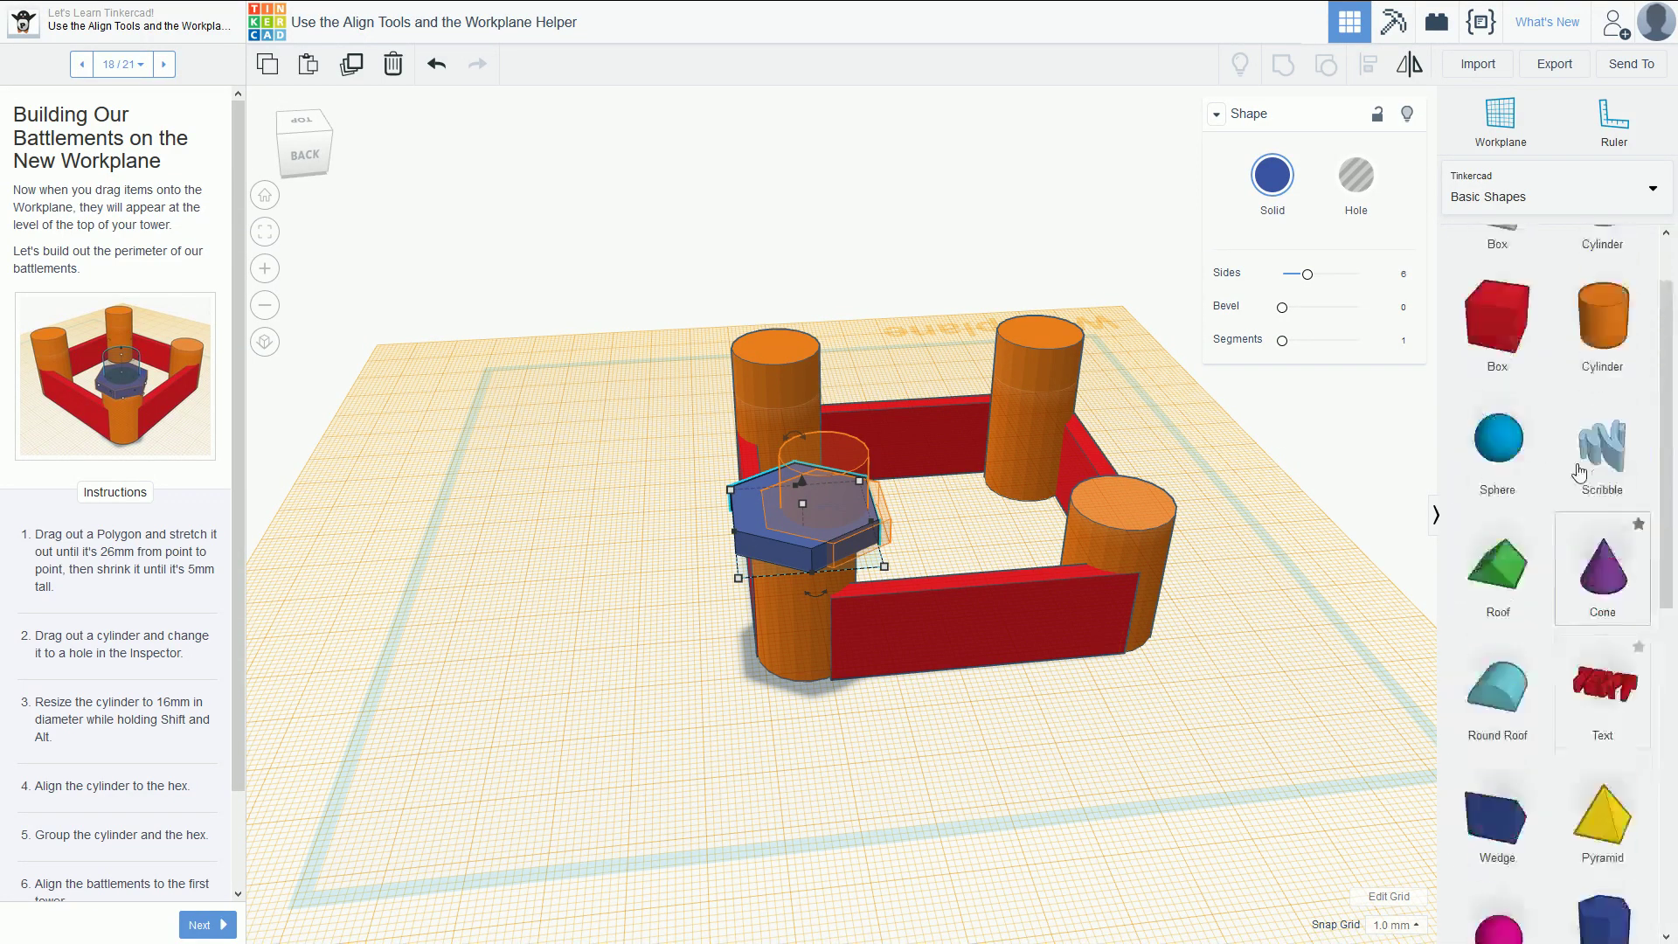
drag(1614, 297, 806, 528)
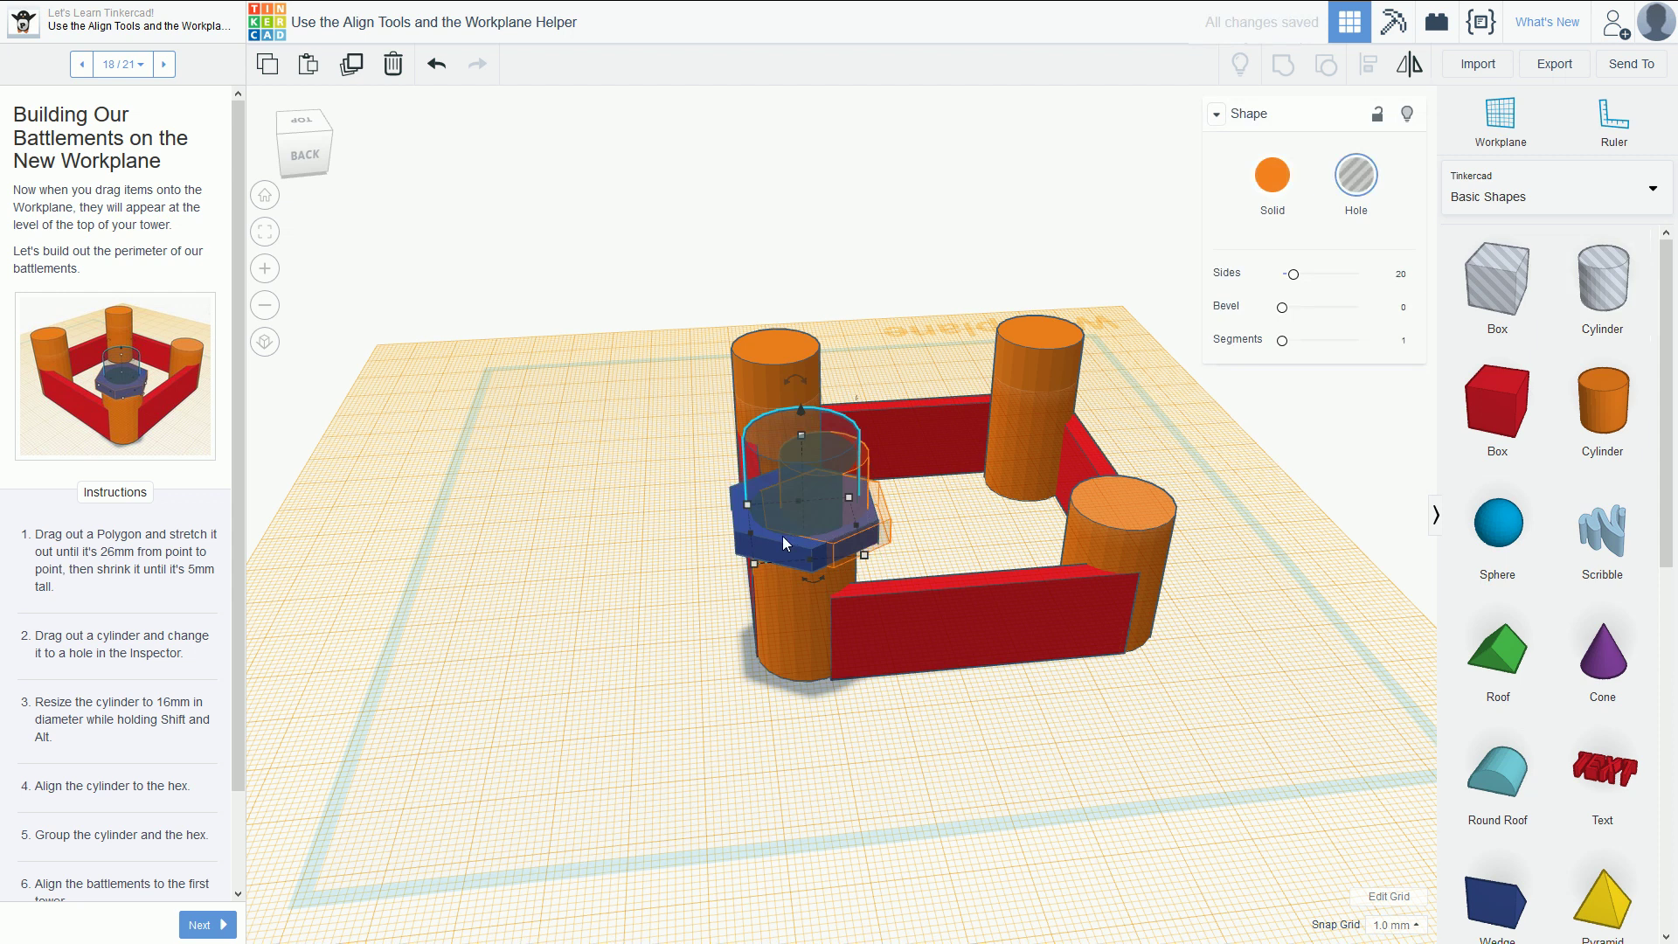
drag(841, 504, 830, 508)
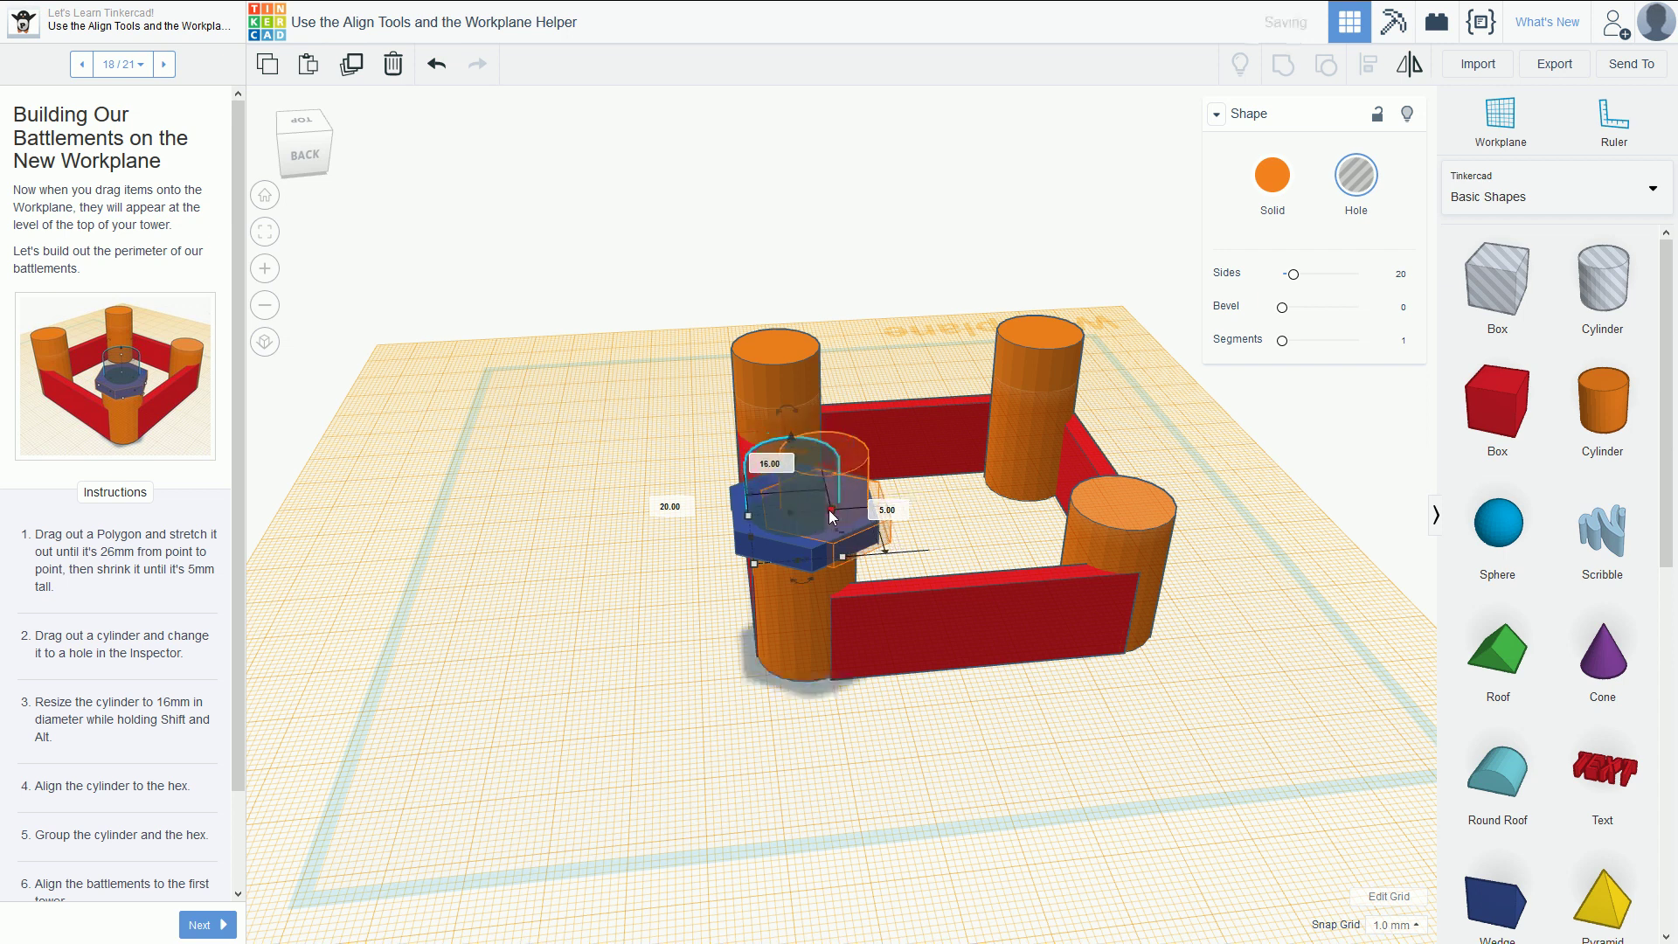
- Center the hole cylinder on the hexagonal polygon in both horizontal directions
click(737, 723)
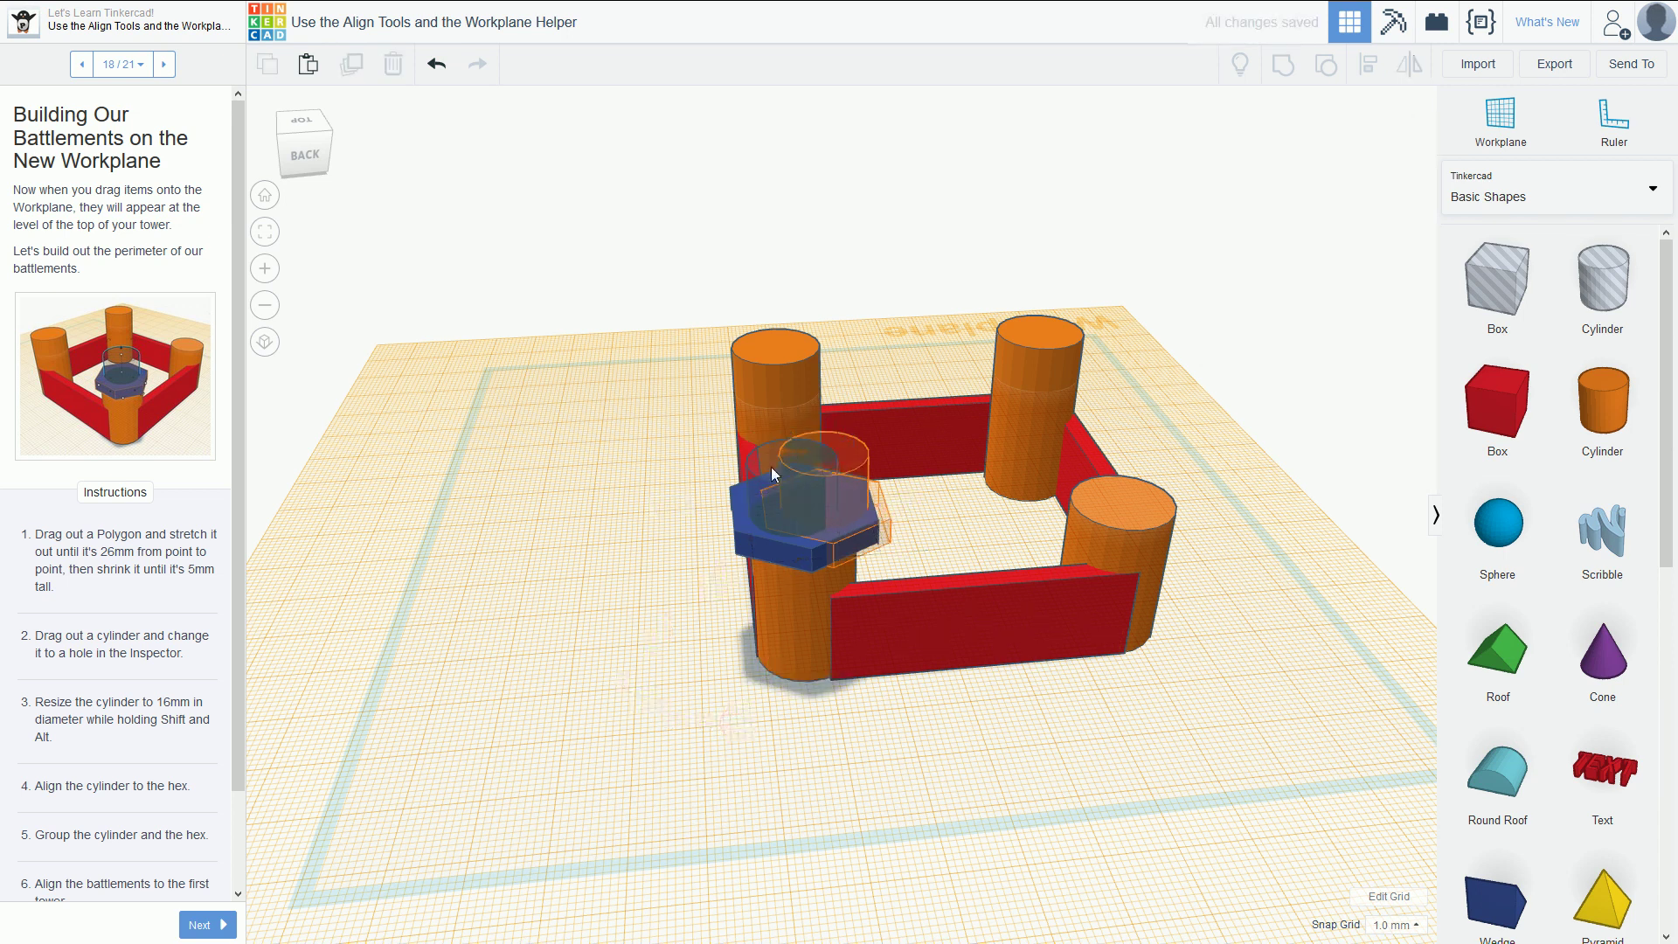
click(750, 490)
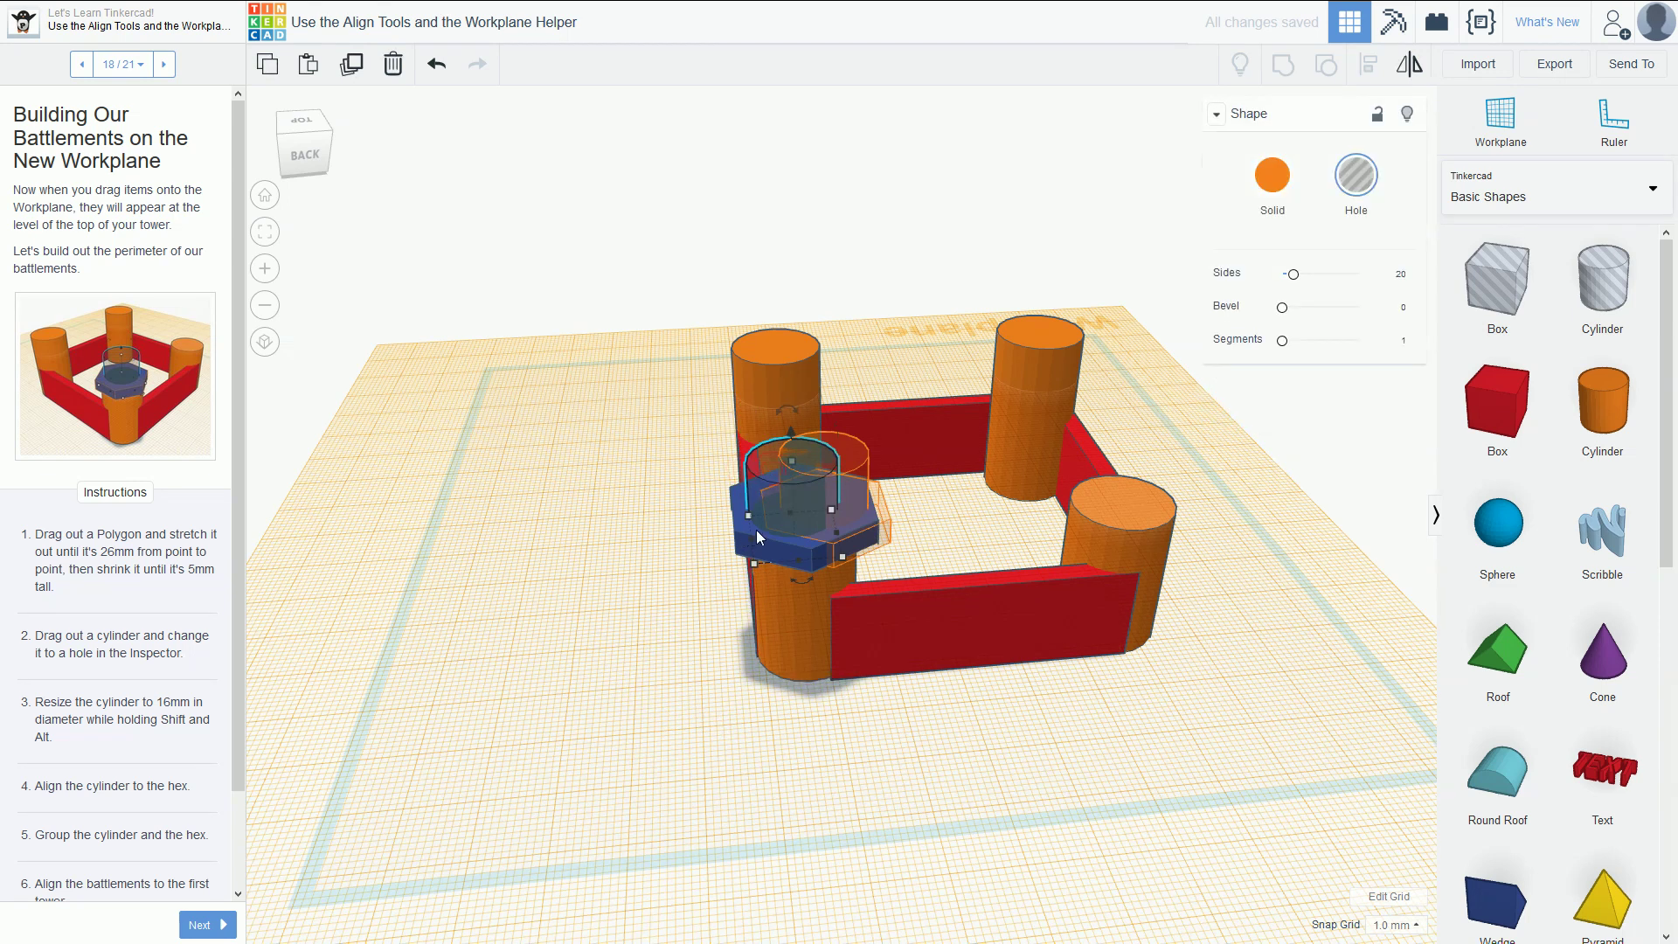
right_drag(764, 549, 889, 443)
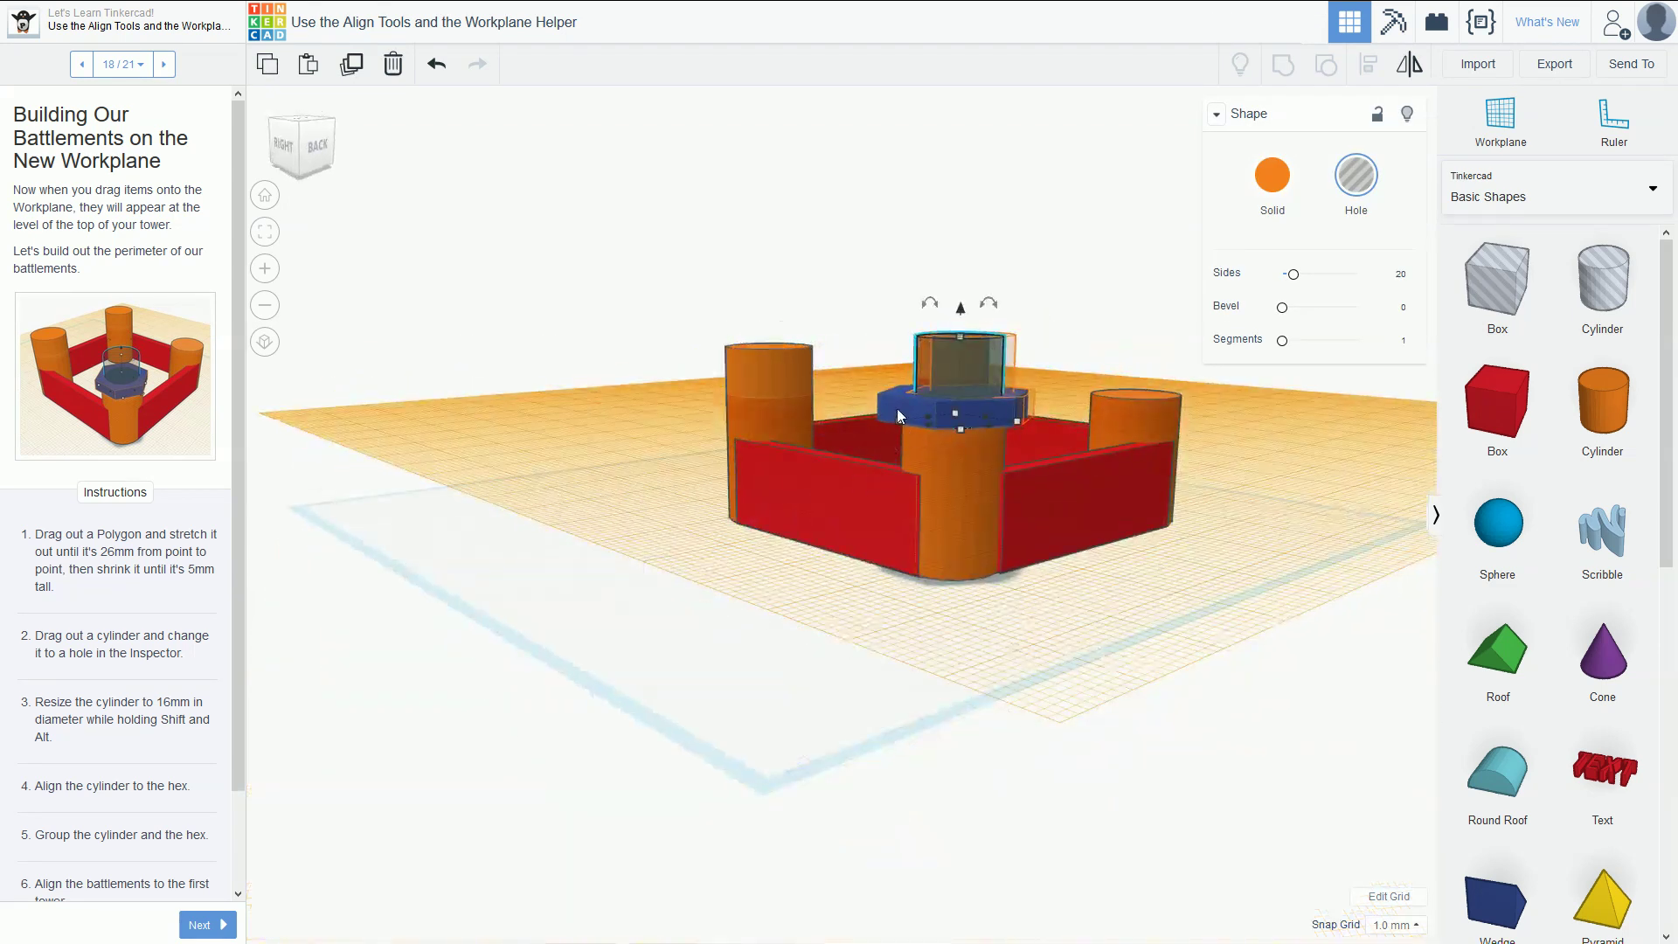
shift+click(898, 413)
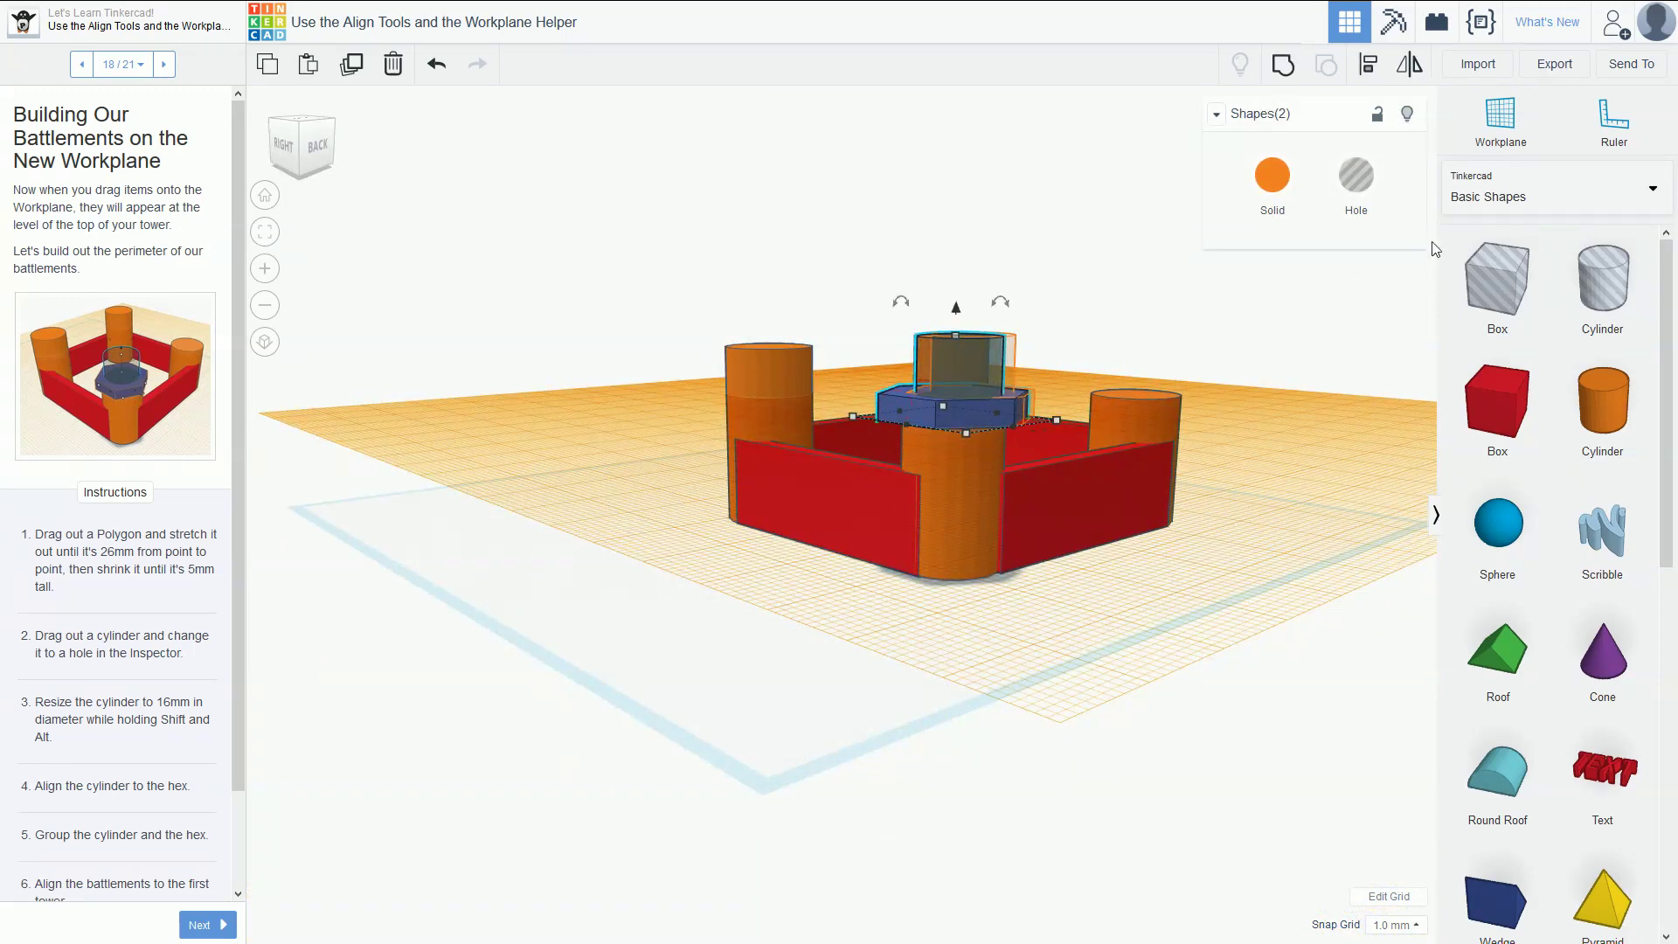
click(1395, 75)
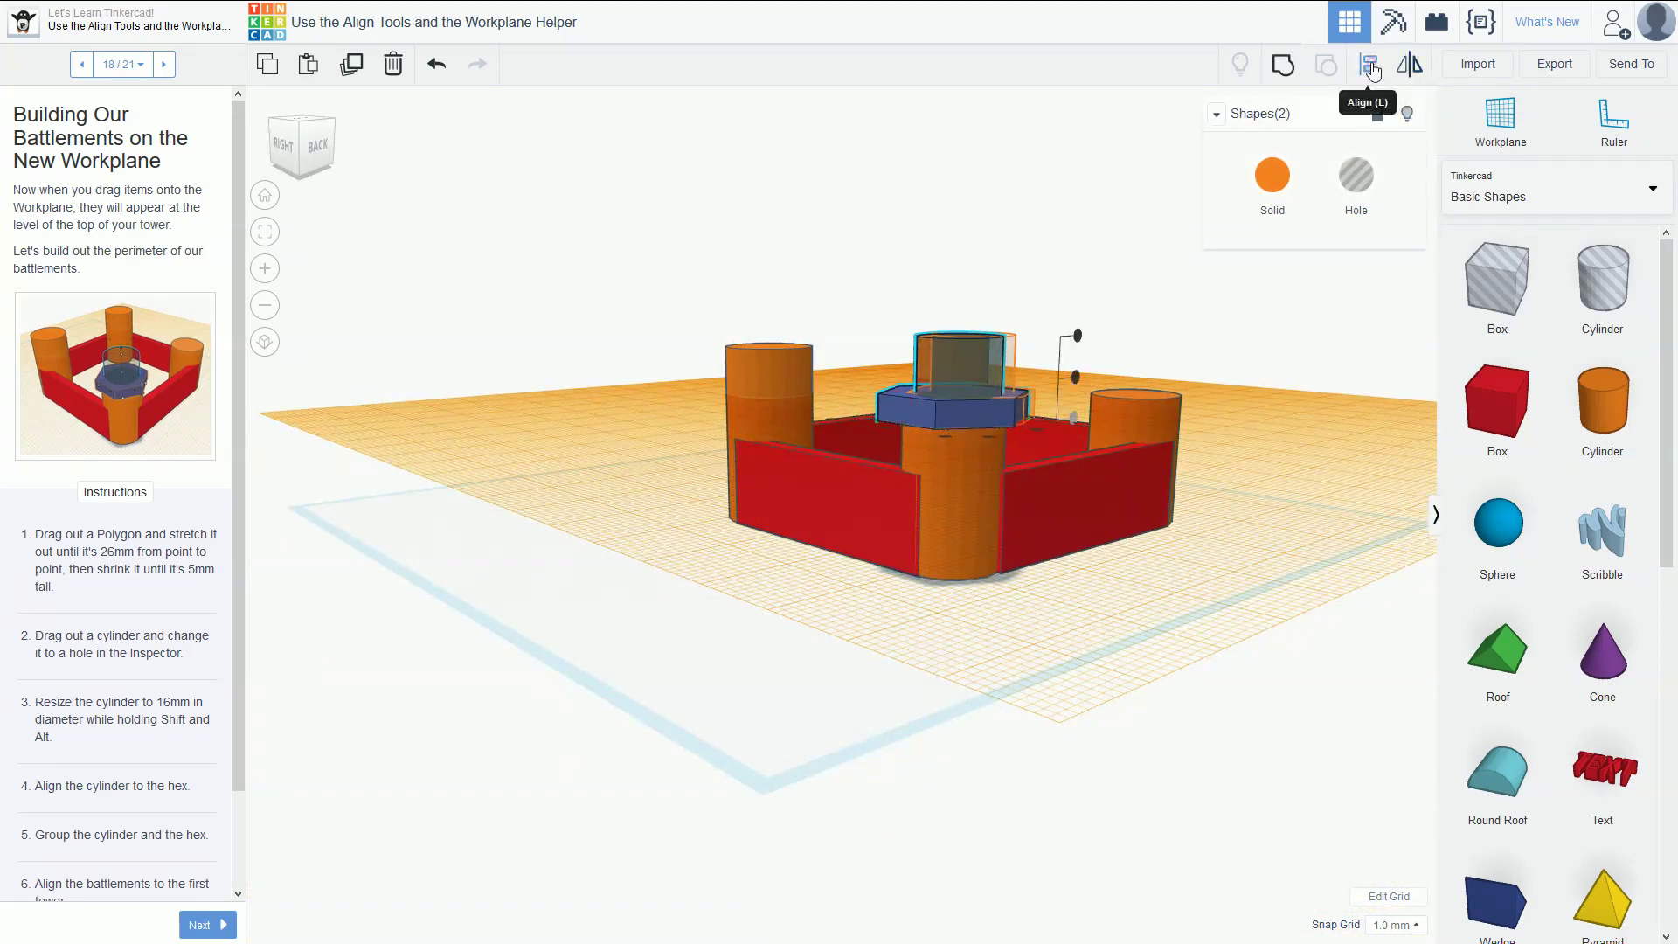
right_drag(1000, 229, 967, 600)
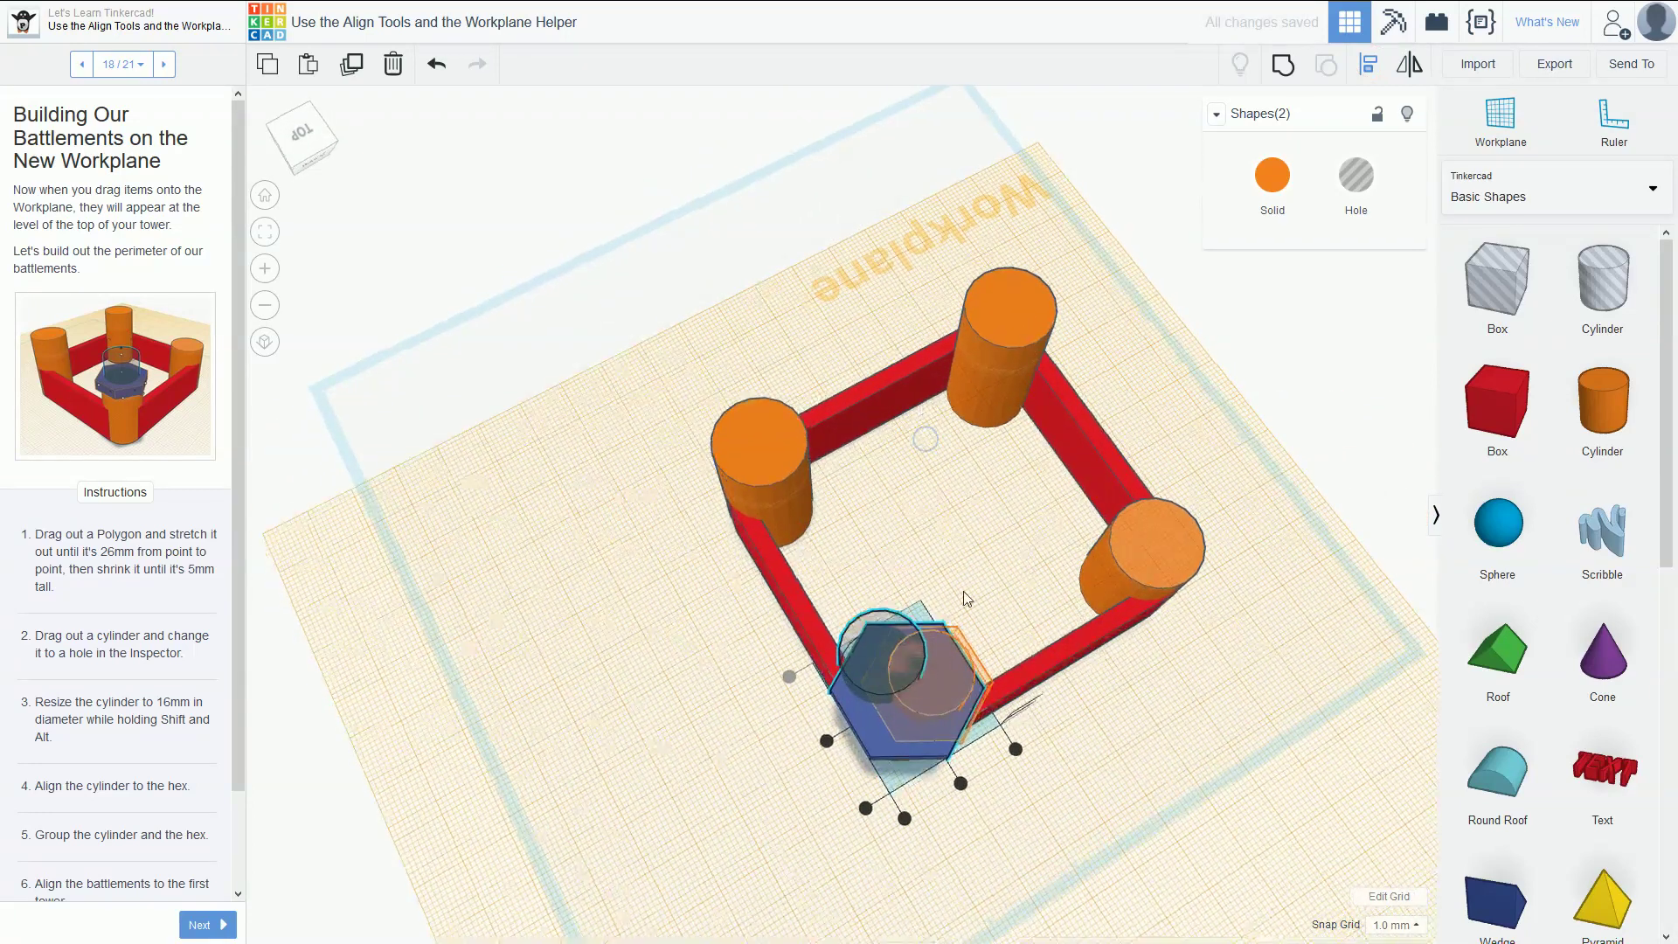
click(961, 784)
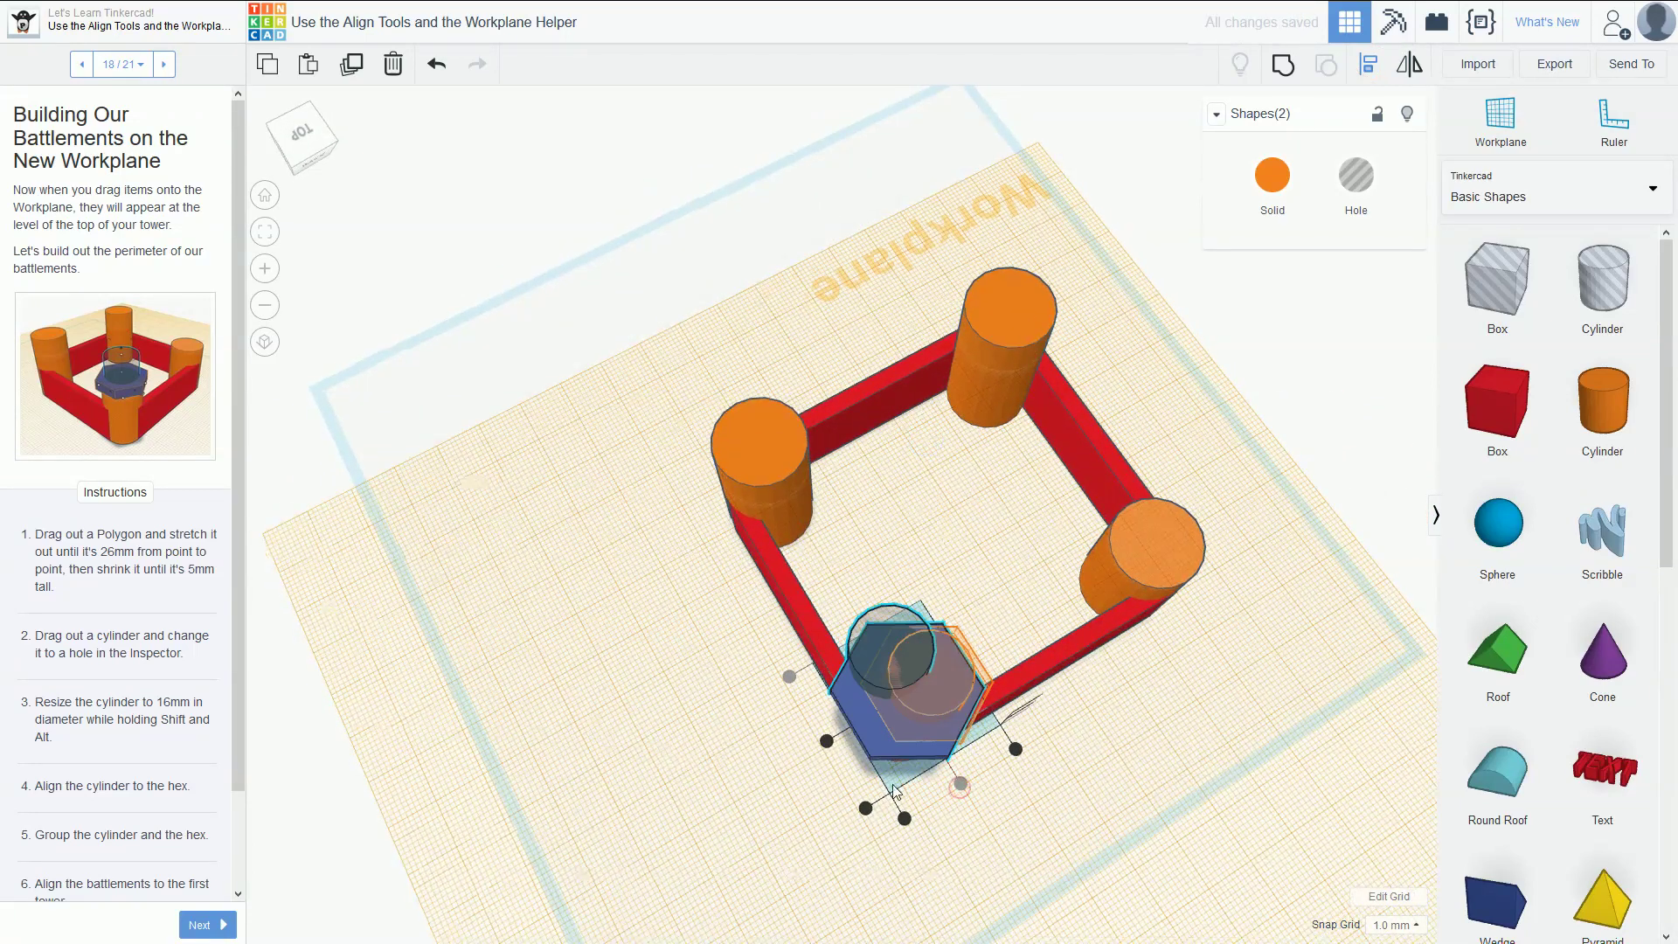
click(827, 743)
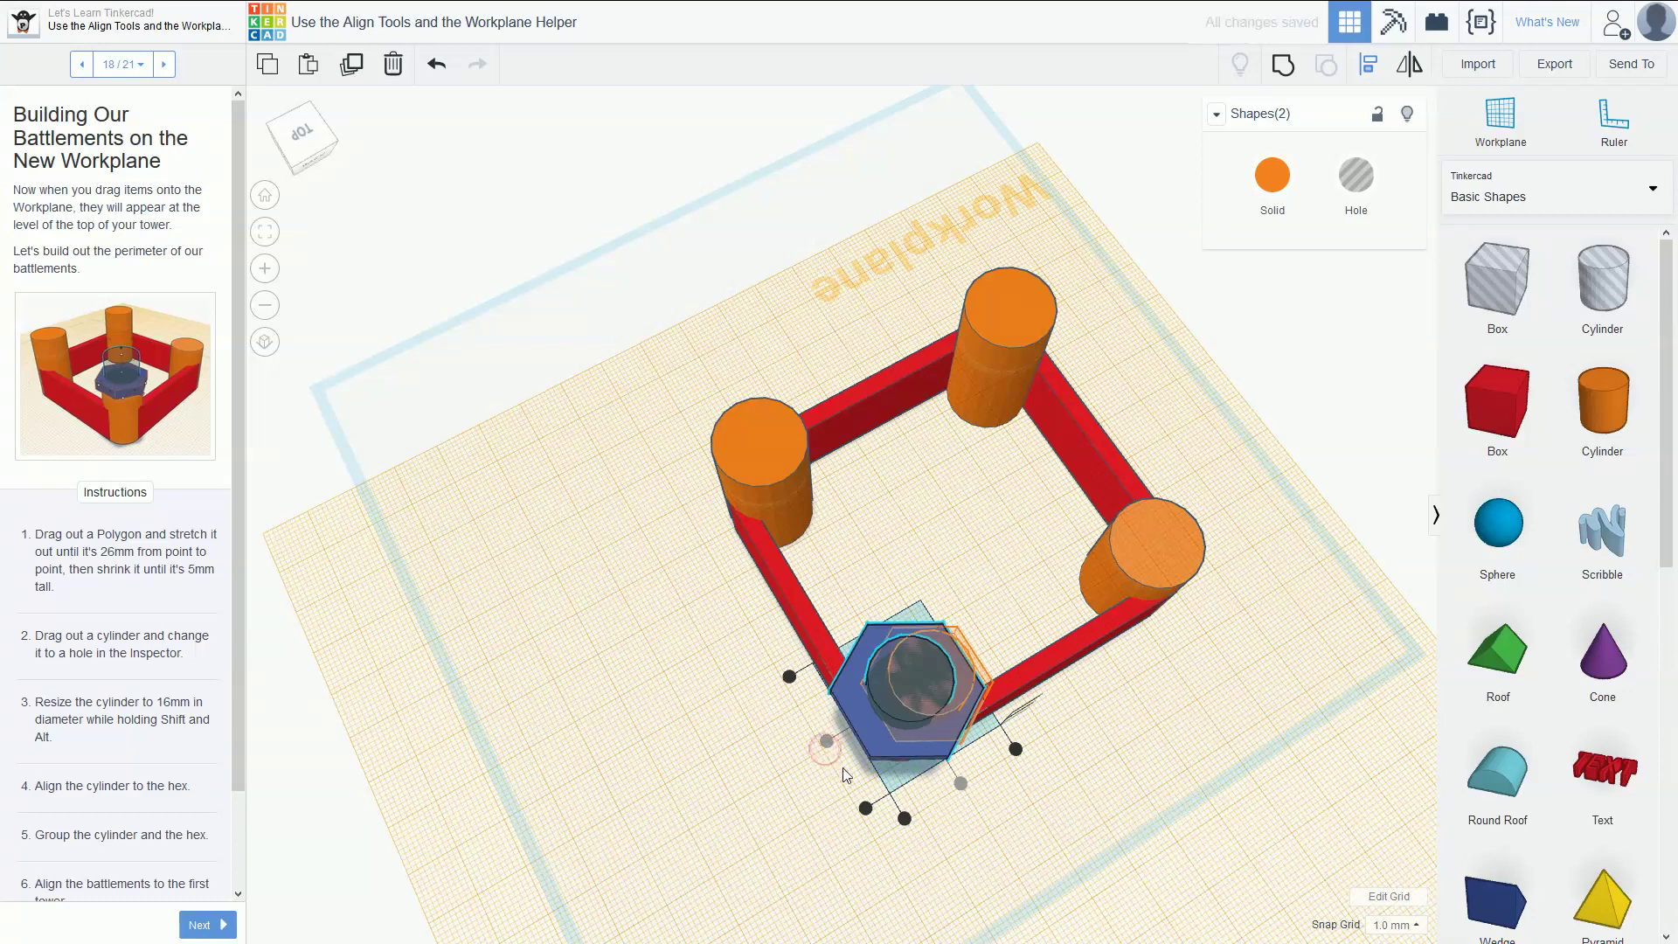
right_drag(755, 779, 669, 682)
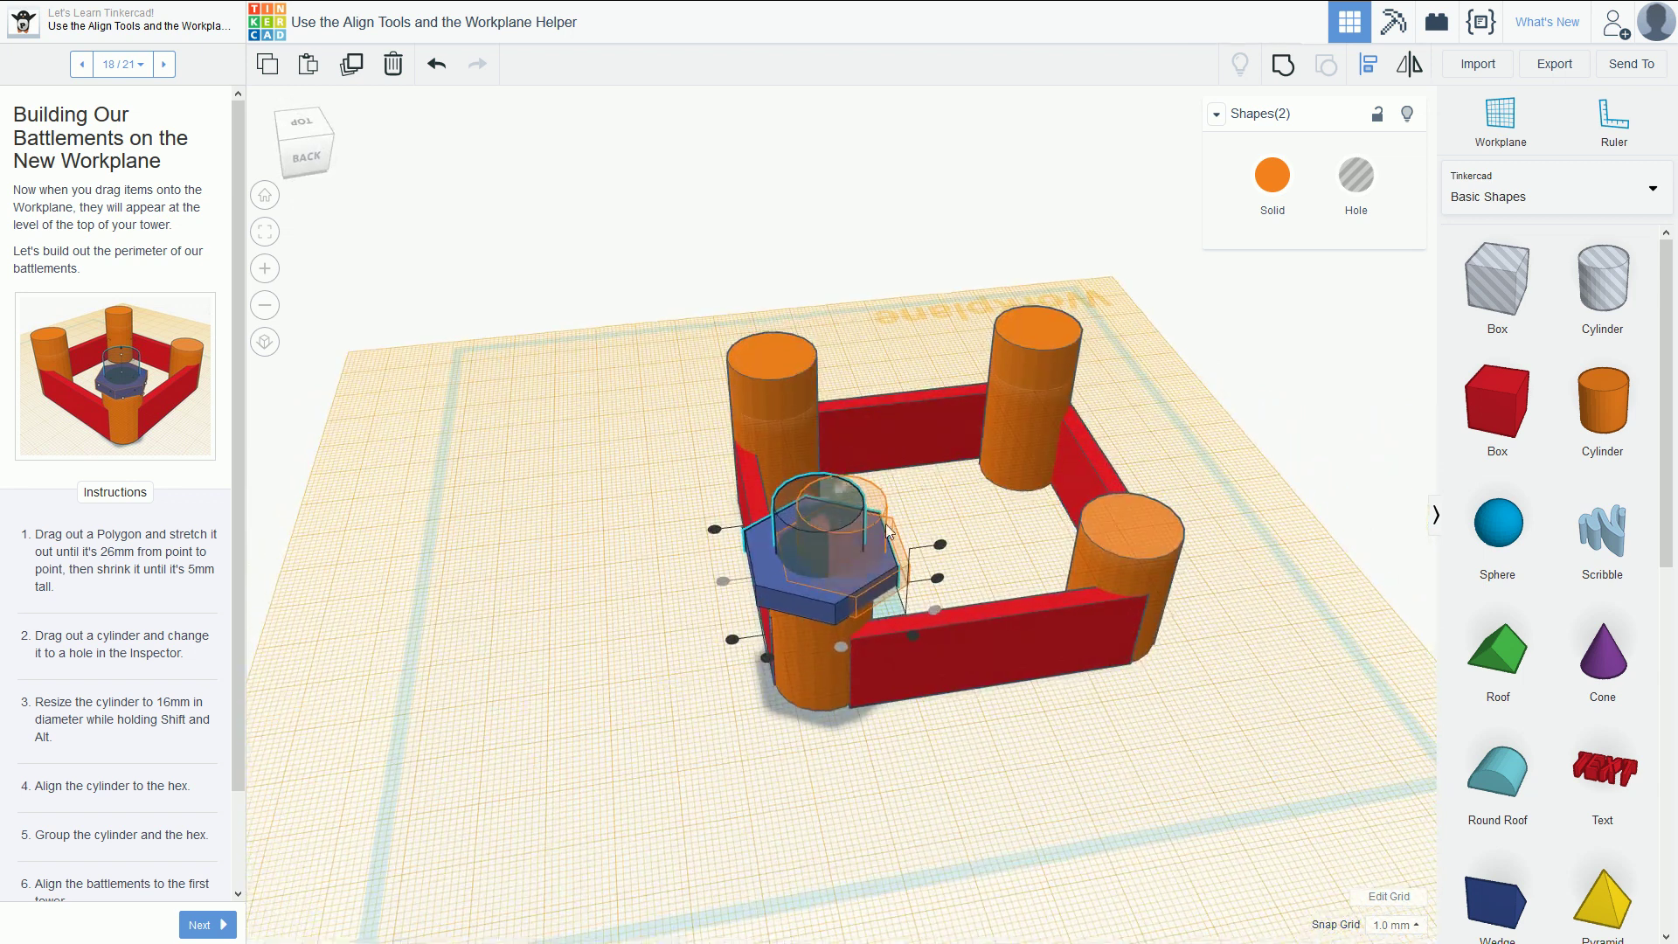
- Undo the cylinder's alignment and its placement on the hexagon
key(ctrl+z)
key(ctrl+z)
key(ctrl+z)
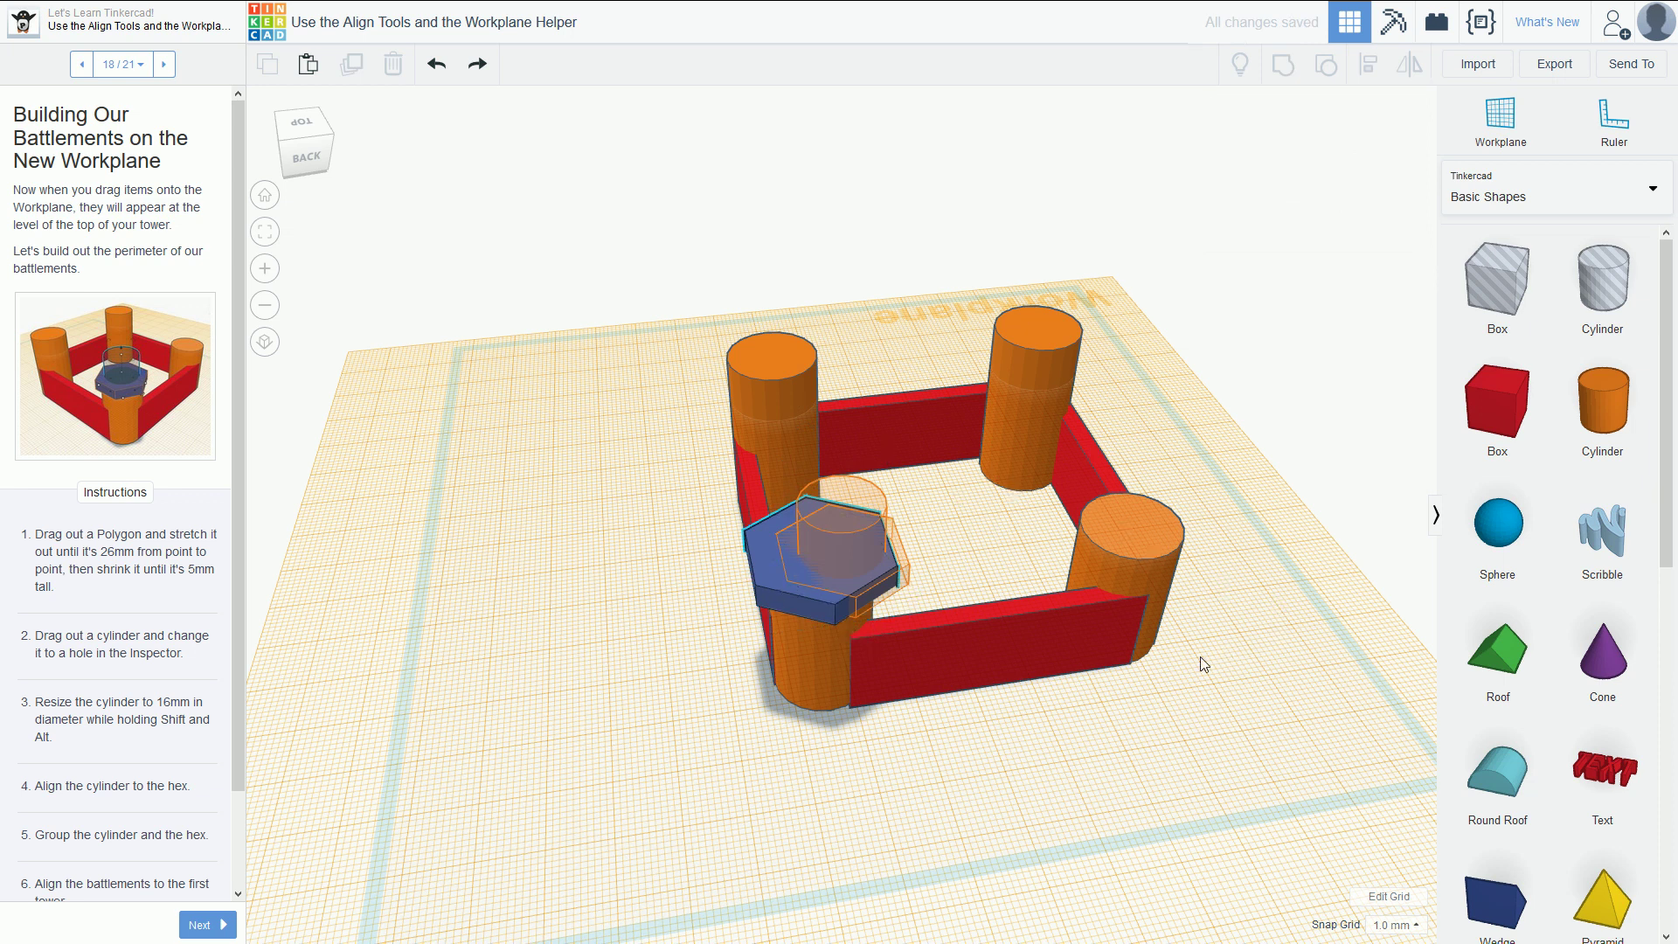
- Add a new hole cylinder on the hexagon over the short corner tower and shrink it proportionally about its center
drag(1604, 288, 823, 579)
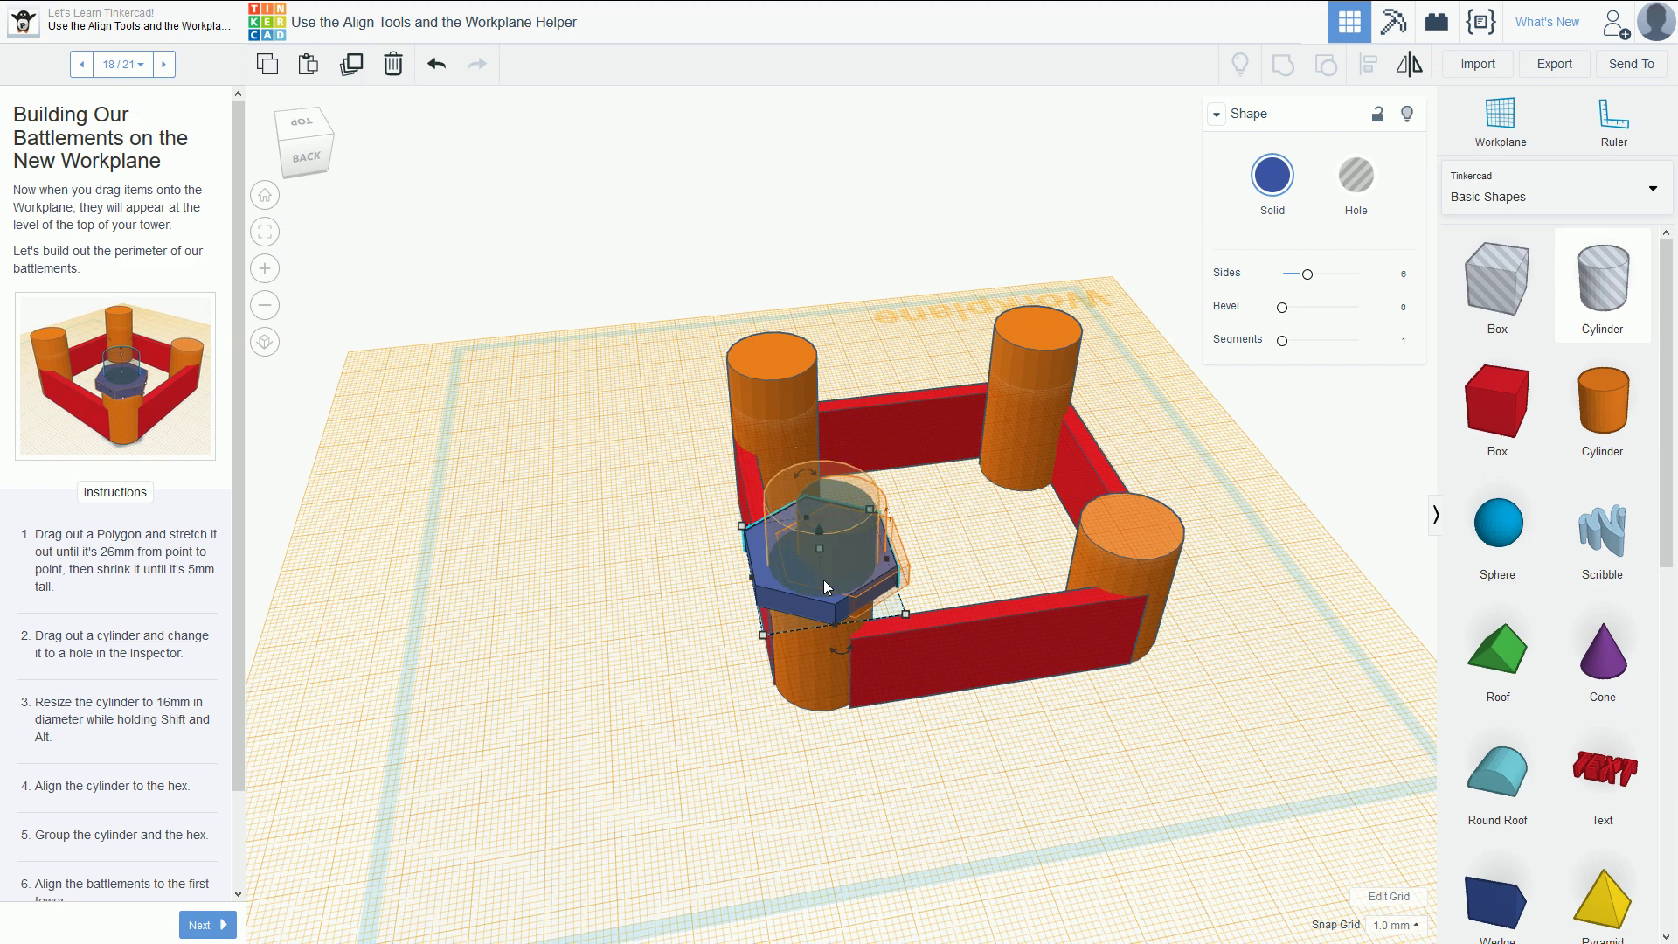
right_drag(674, 735, 668, 684)
right_drag(905, 451, 796, 559)
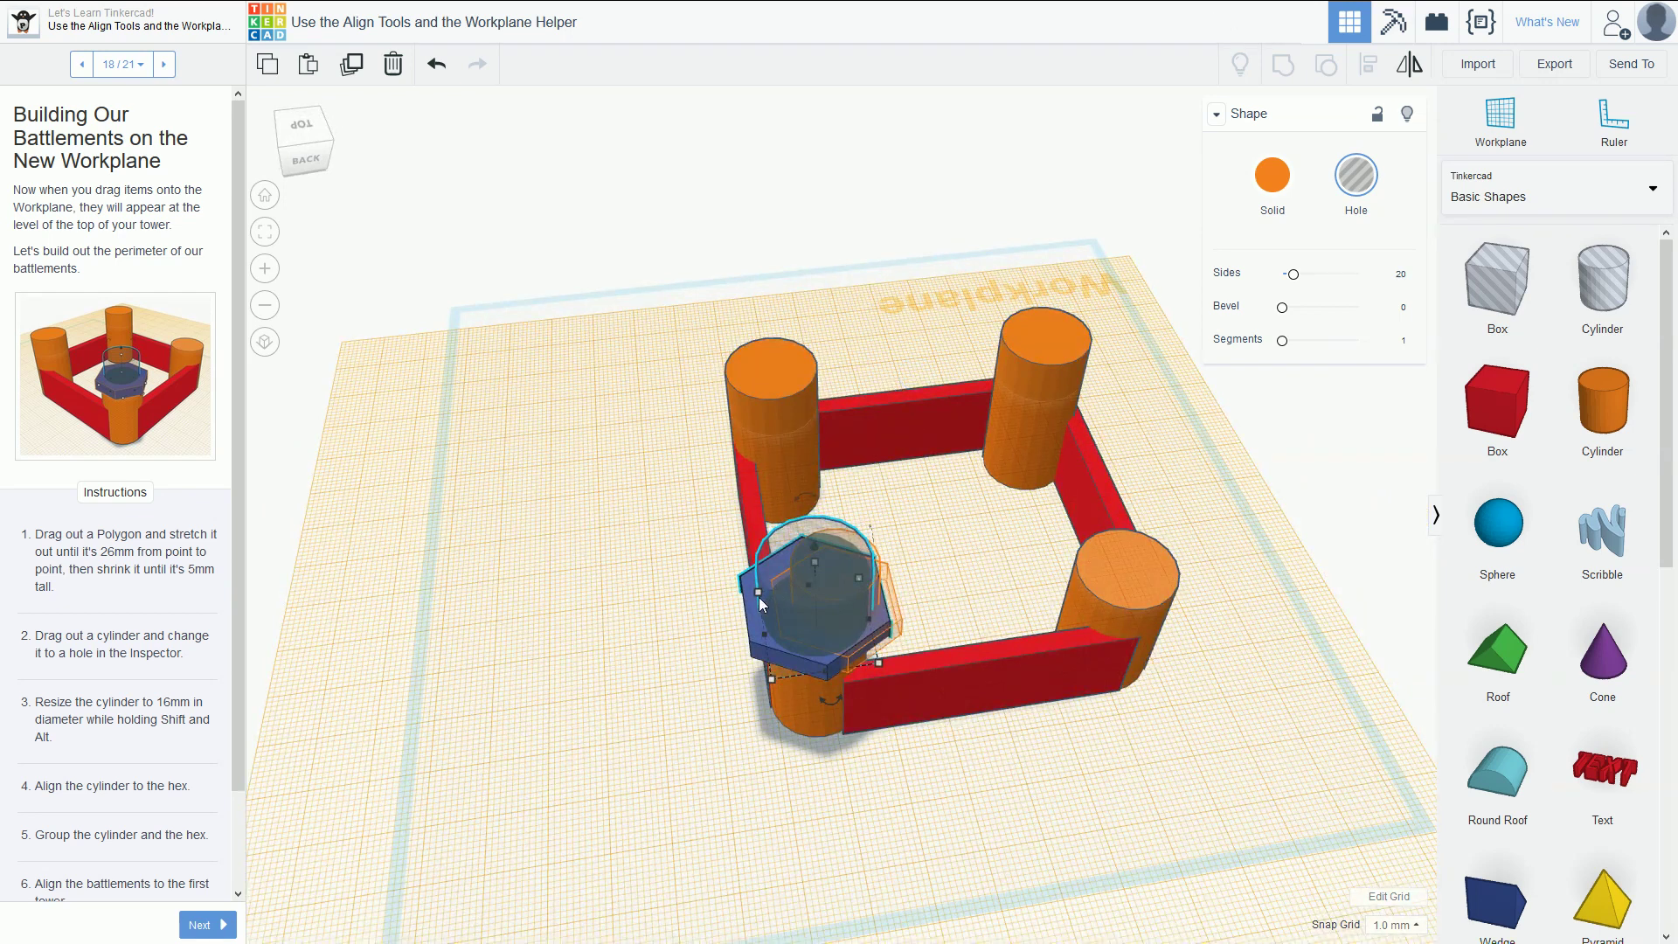
mouse_move(758, 592)
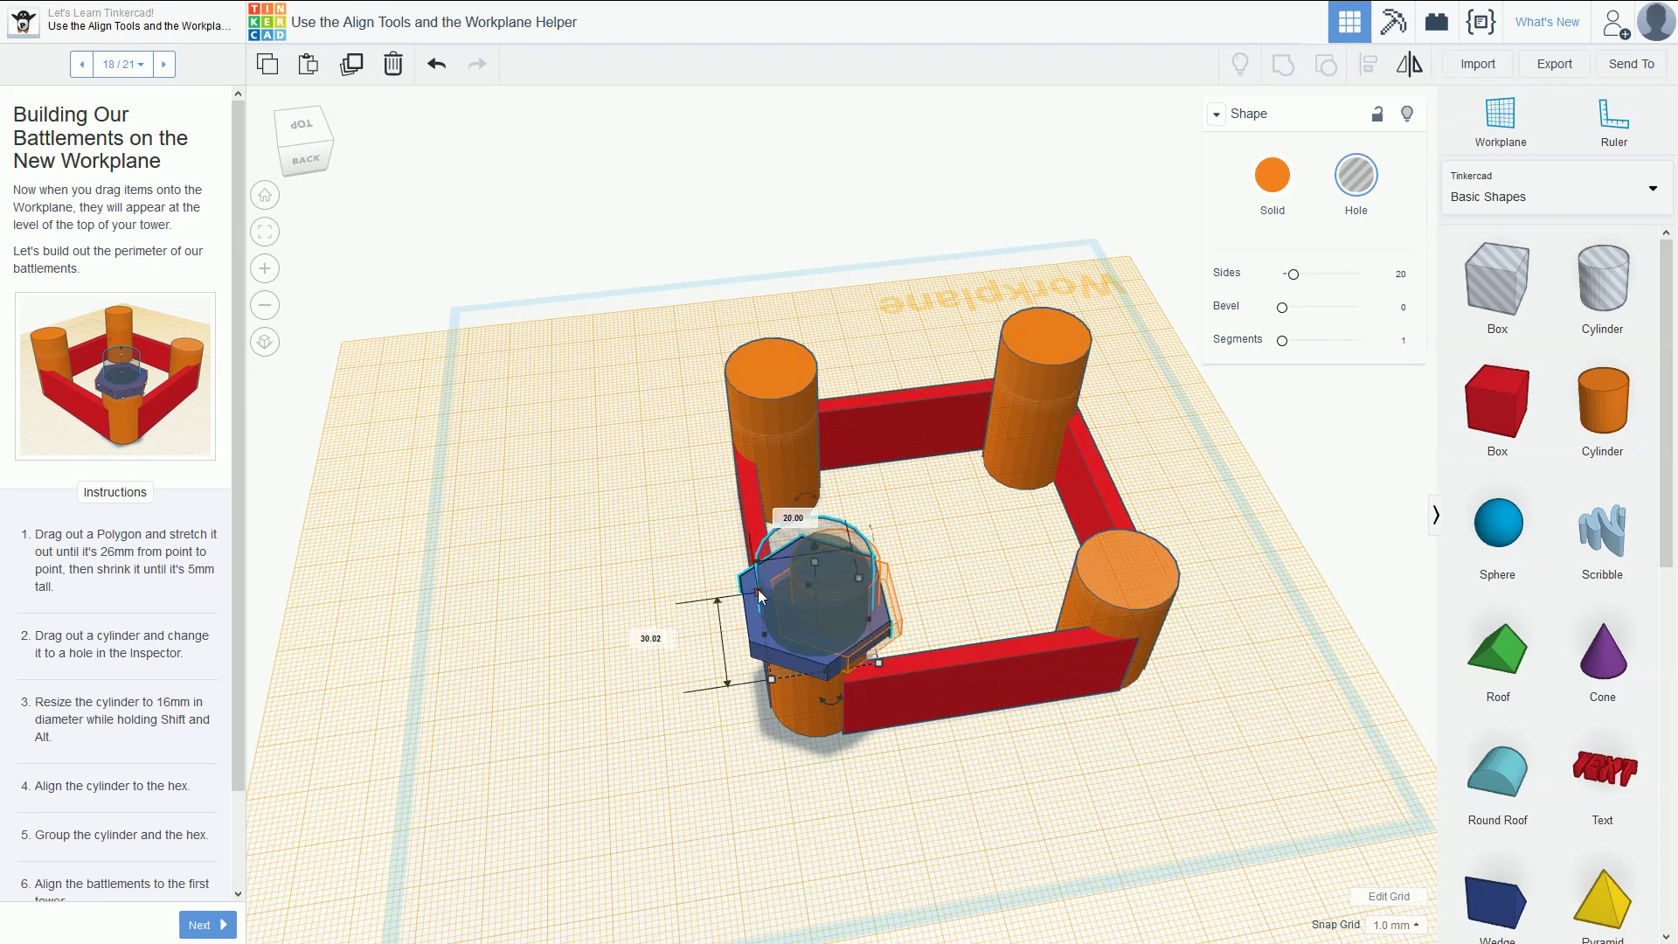
alt+shift+drag(757, 589, 783, 605)
click(669, 743)
right_drag(669, 742, 720, 729)
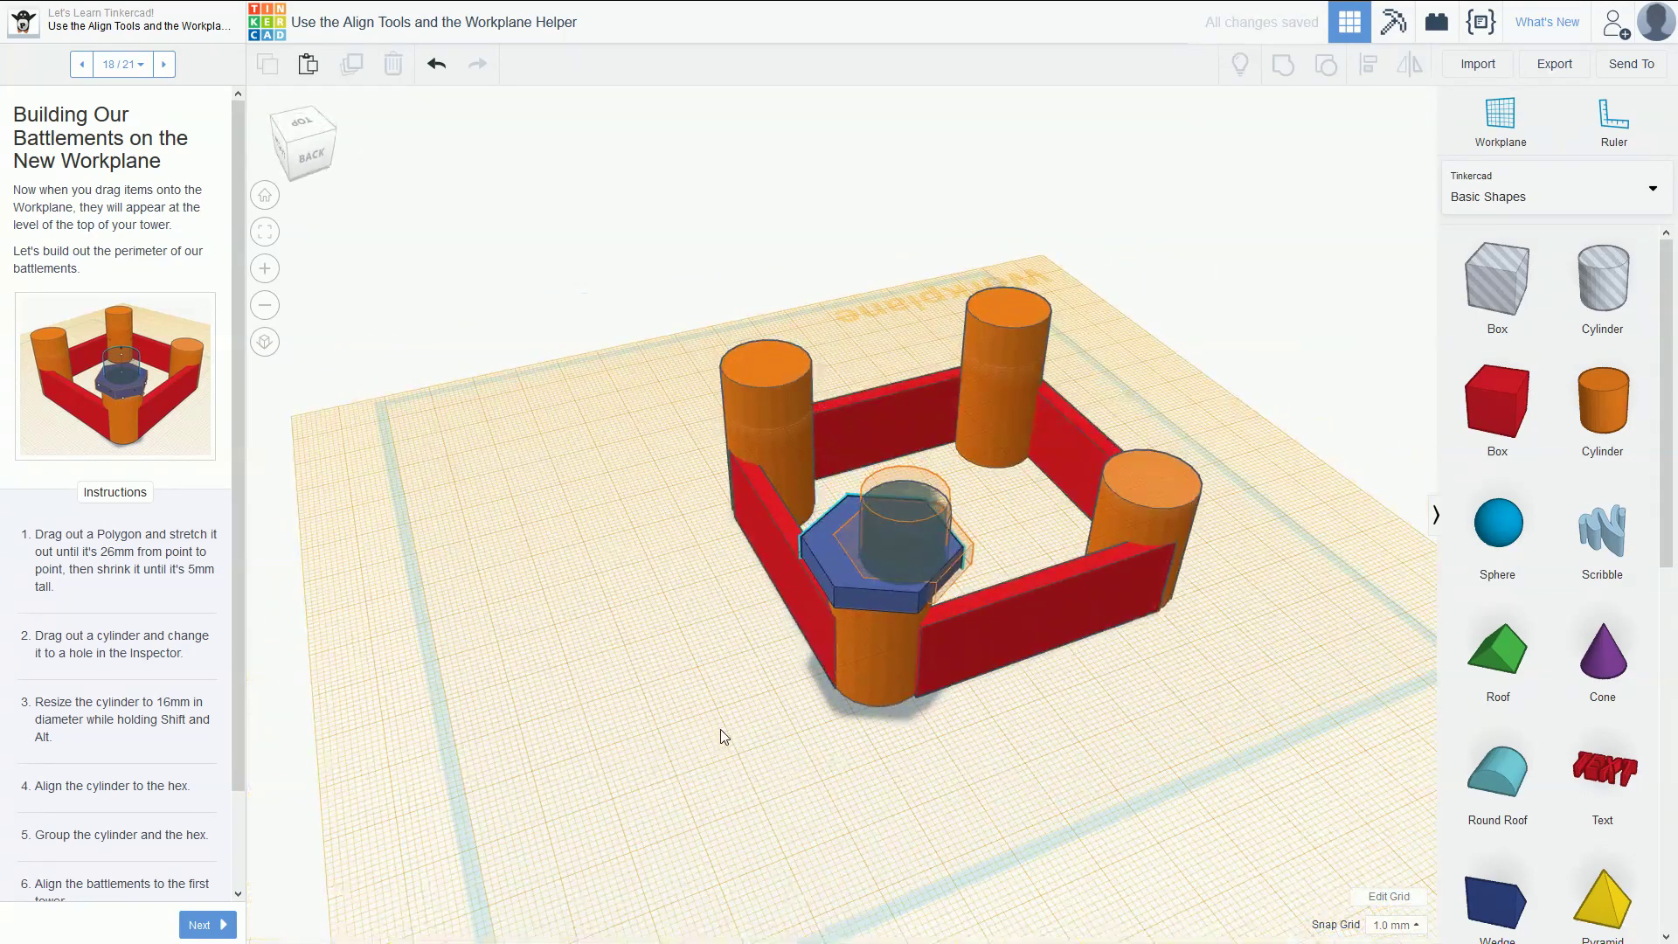
- Align the hole cylinder to the center of the hexagon in both horizontal directions
click(908, 561)
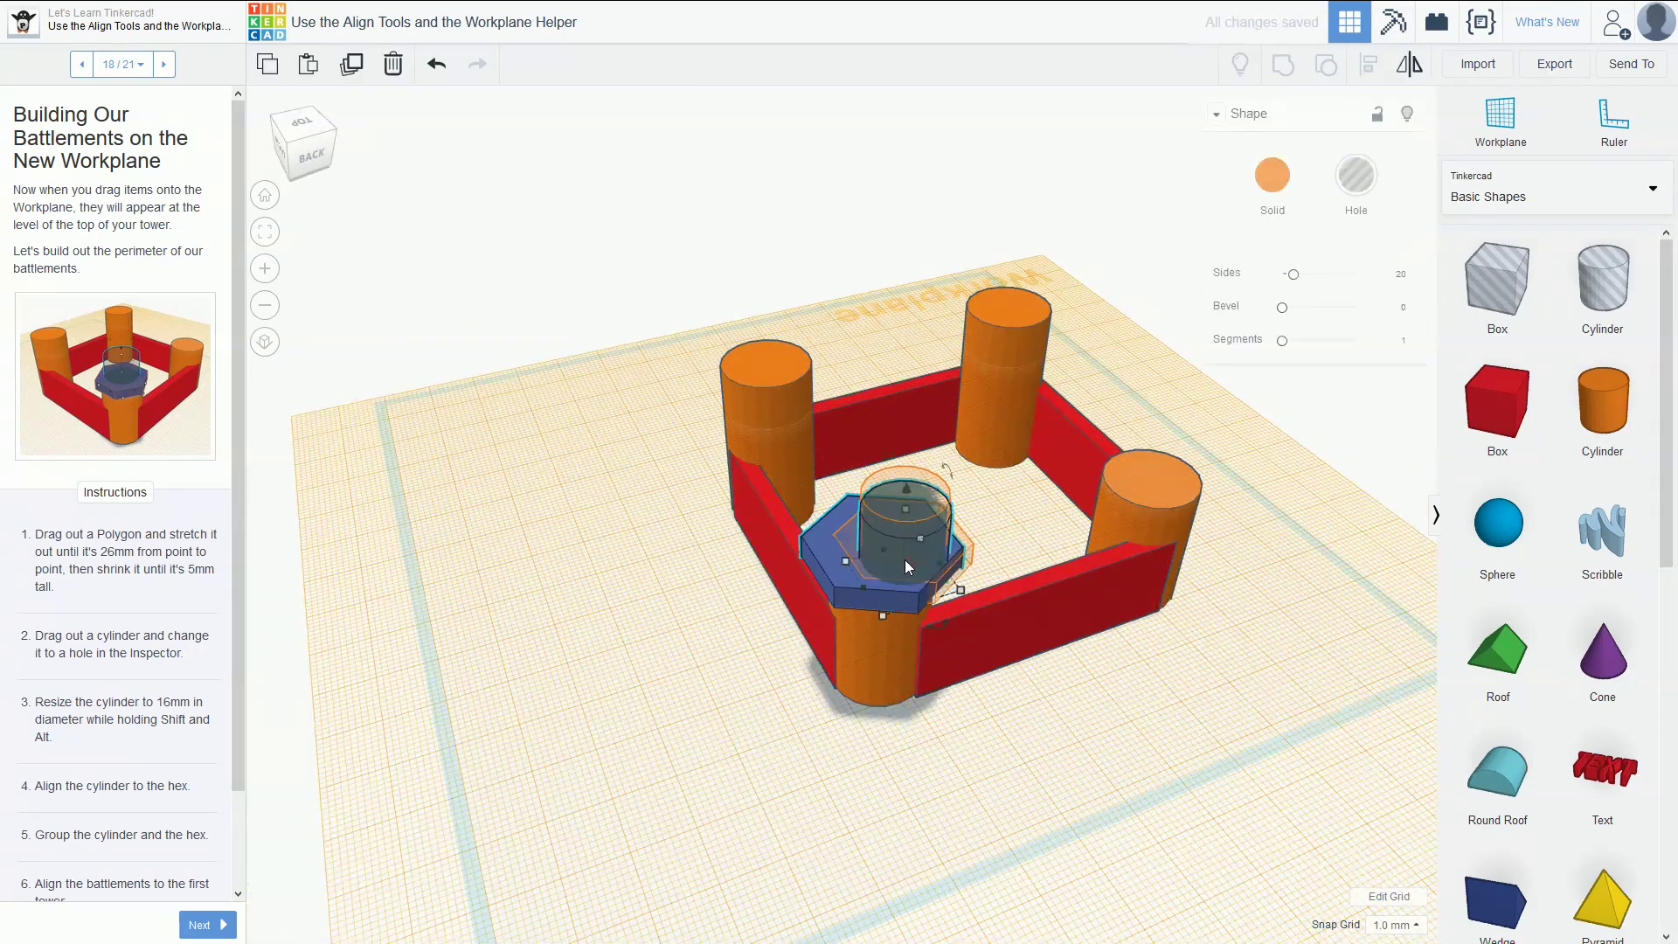
shift+click(839, 573)
right_drag(784, 563, 925, 576)
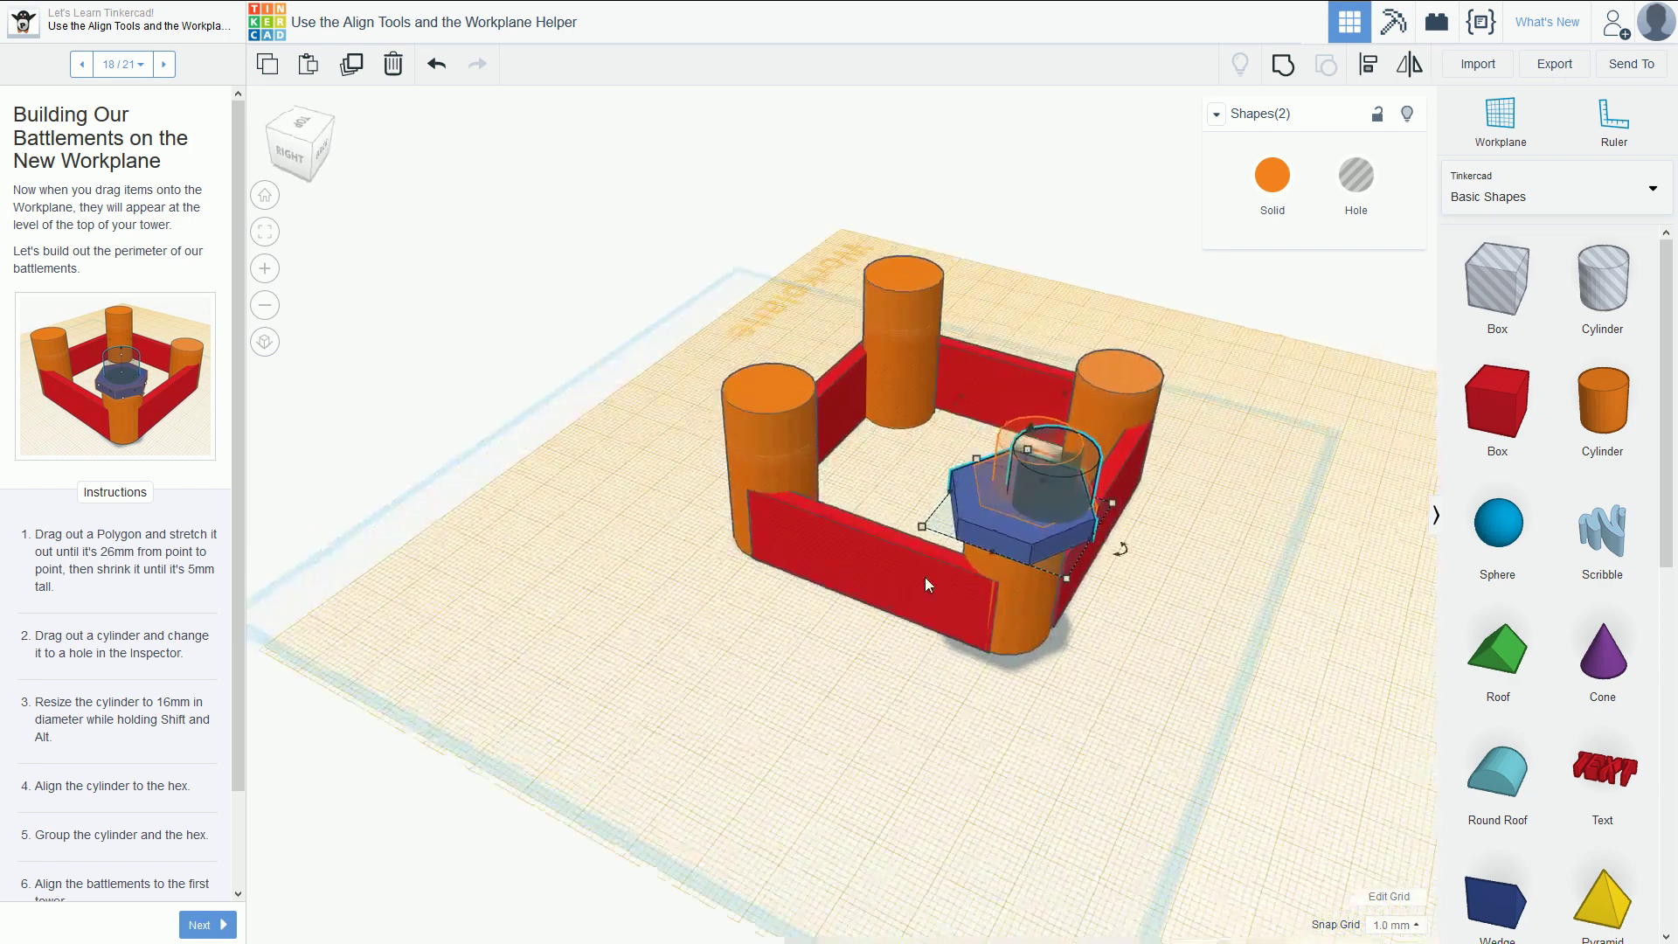
click(1372, 64)
right_drag(965, 455, 931, 587)
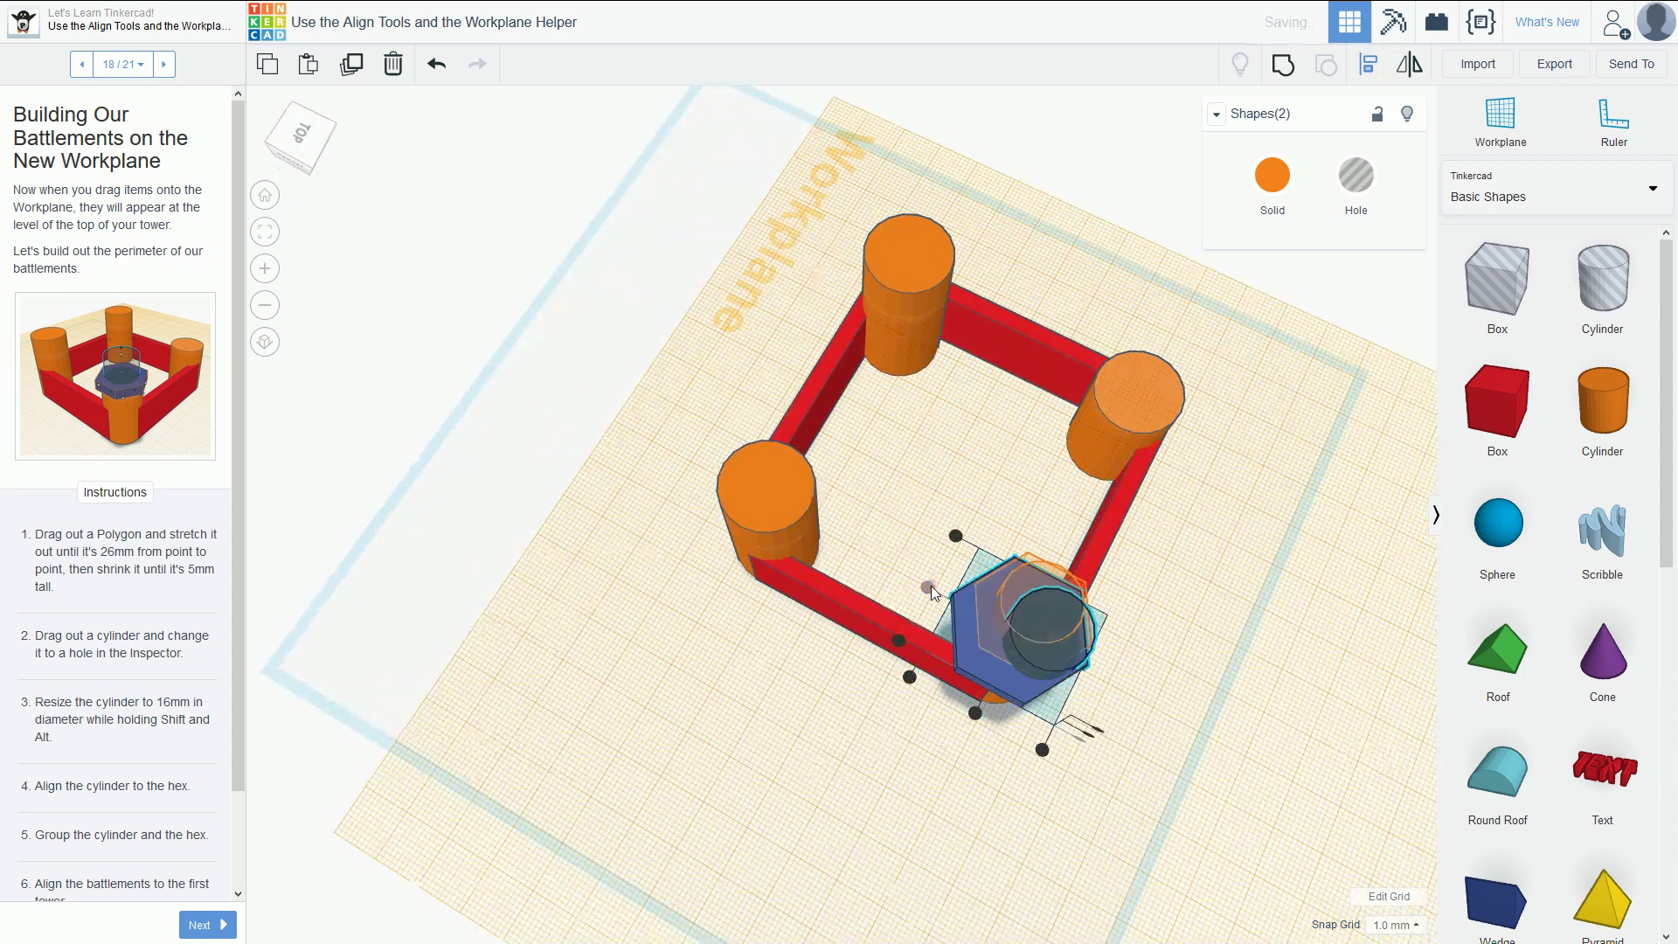
click(975, 713)
click(908, 677)
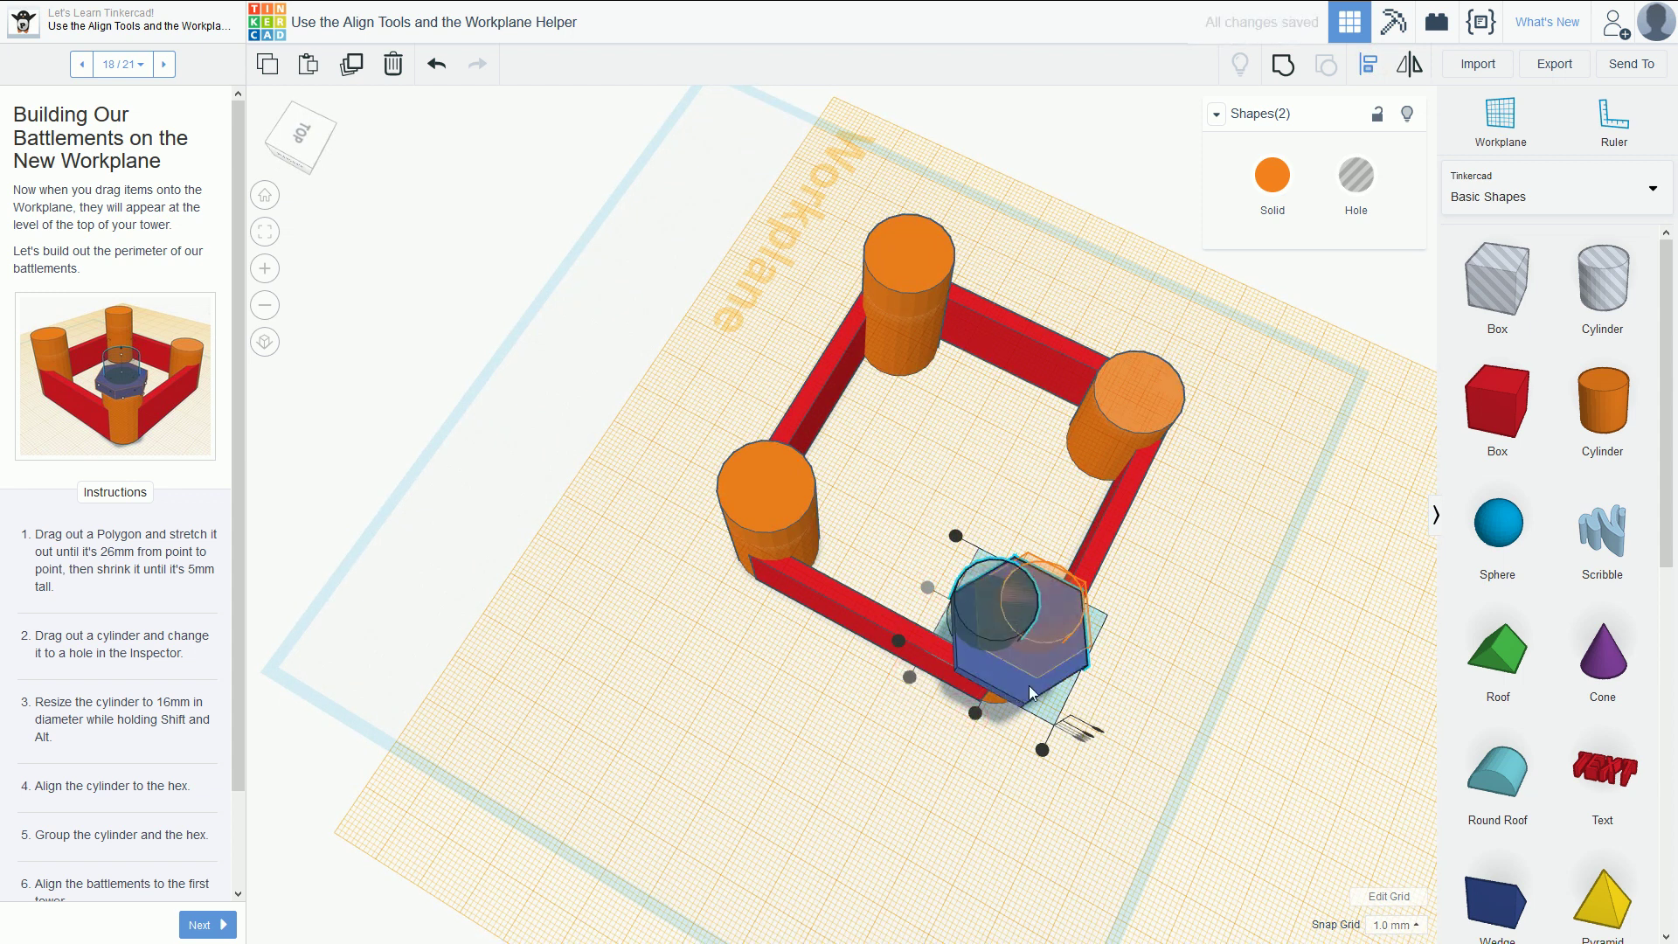
click(1042, 749)
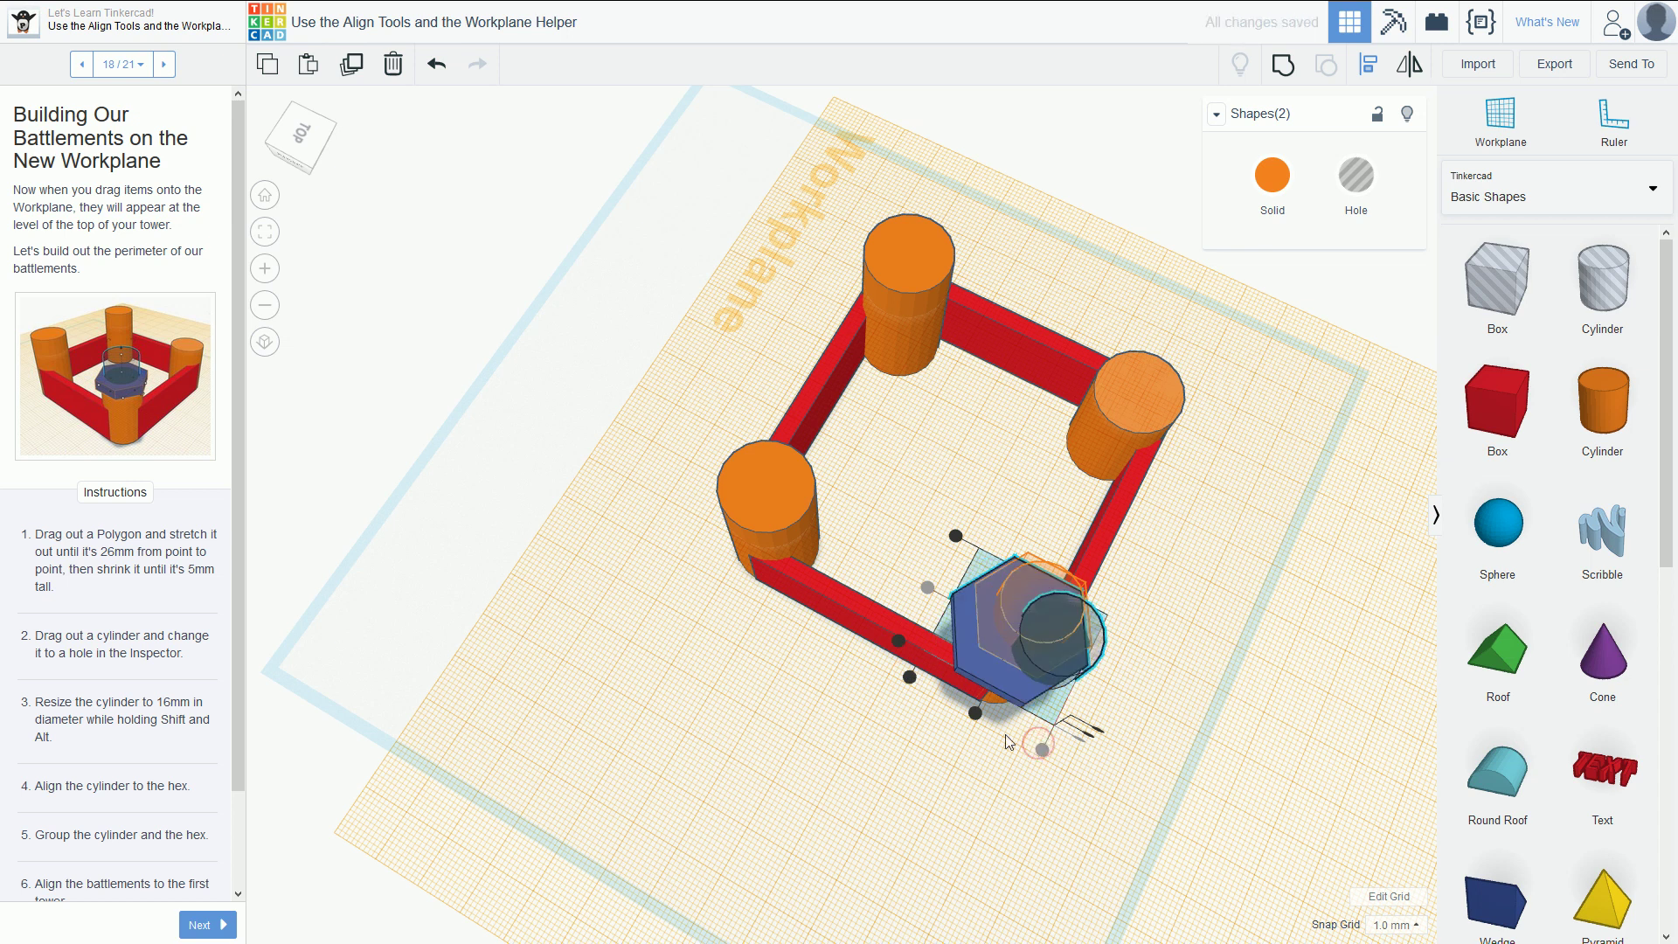
click(975, 712)
right_drag(1005, 708, 1127, 651)
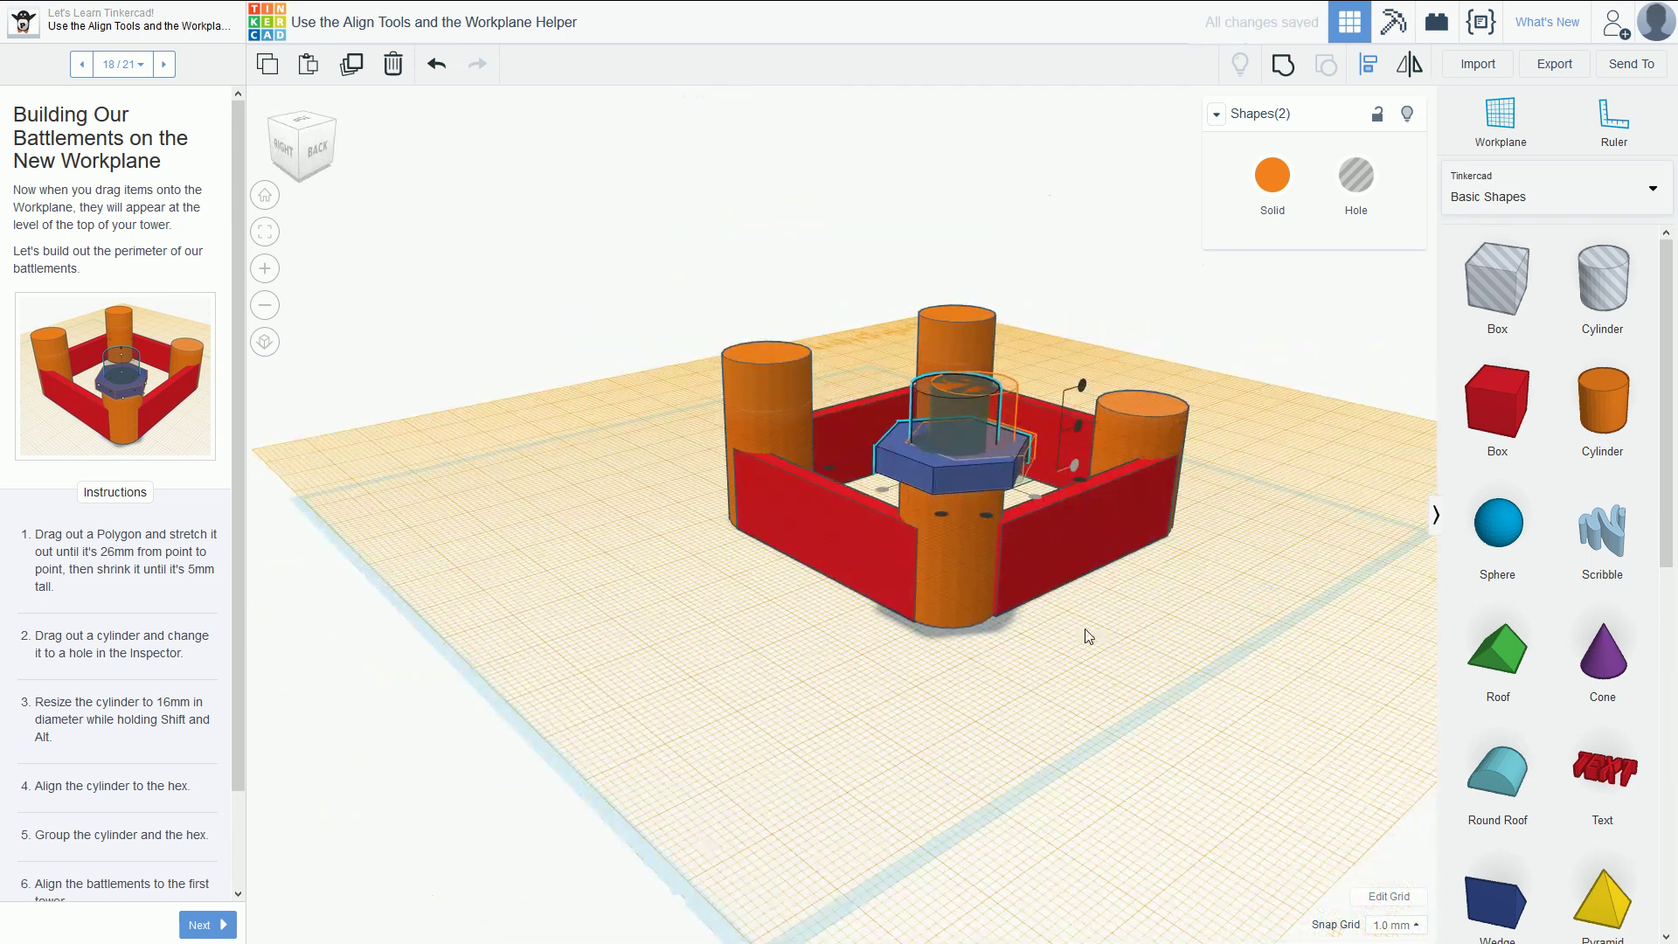
- Check the remaining lesson instructions and group the hole cylinder with the hexagon to cut the opening
scroll(203, 767, down, 3)
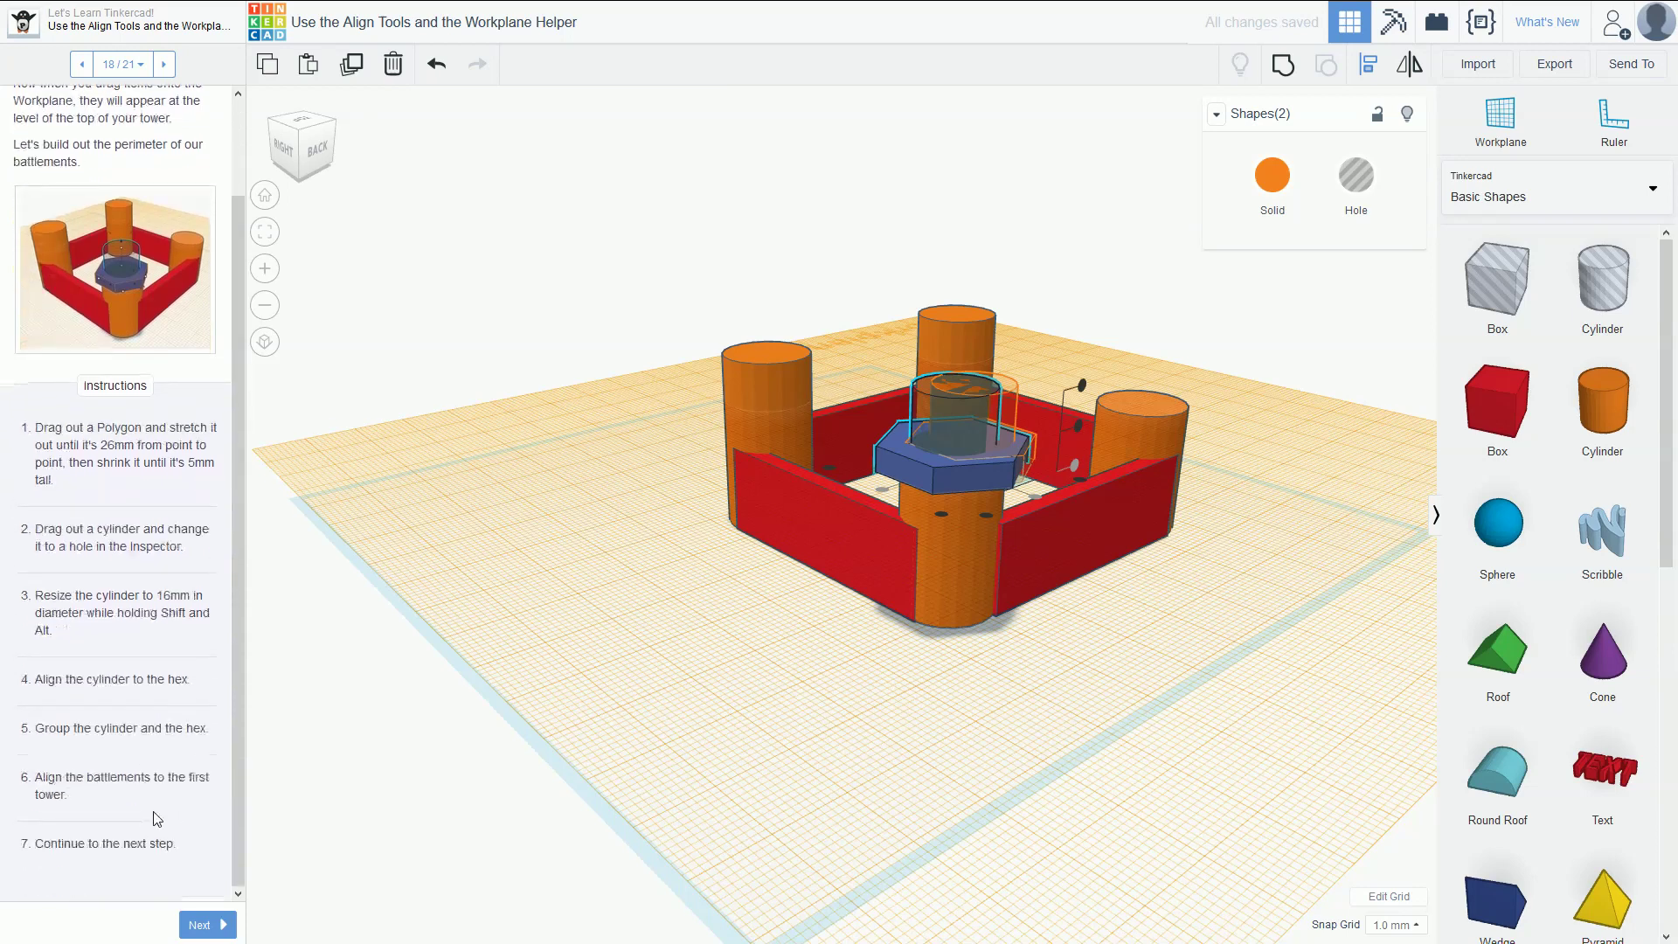
click(164, 64)
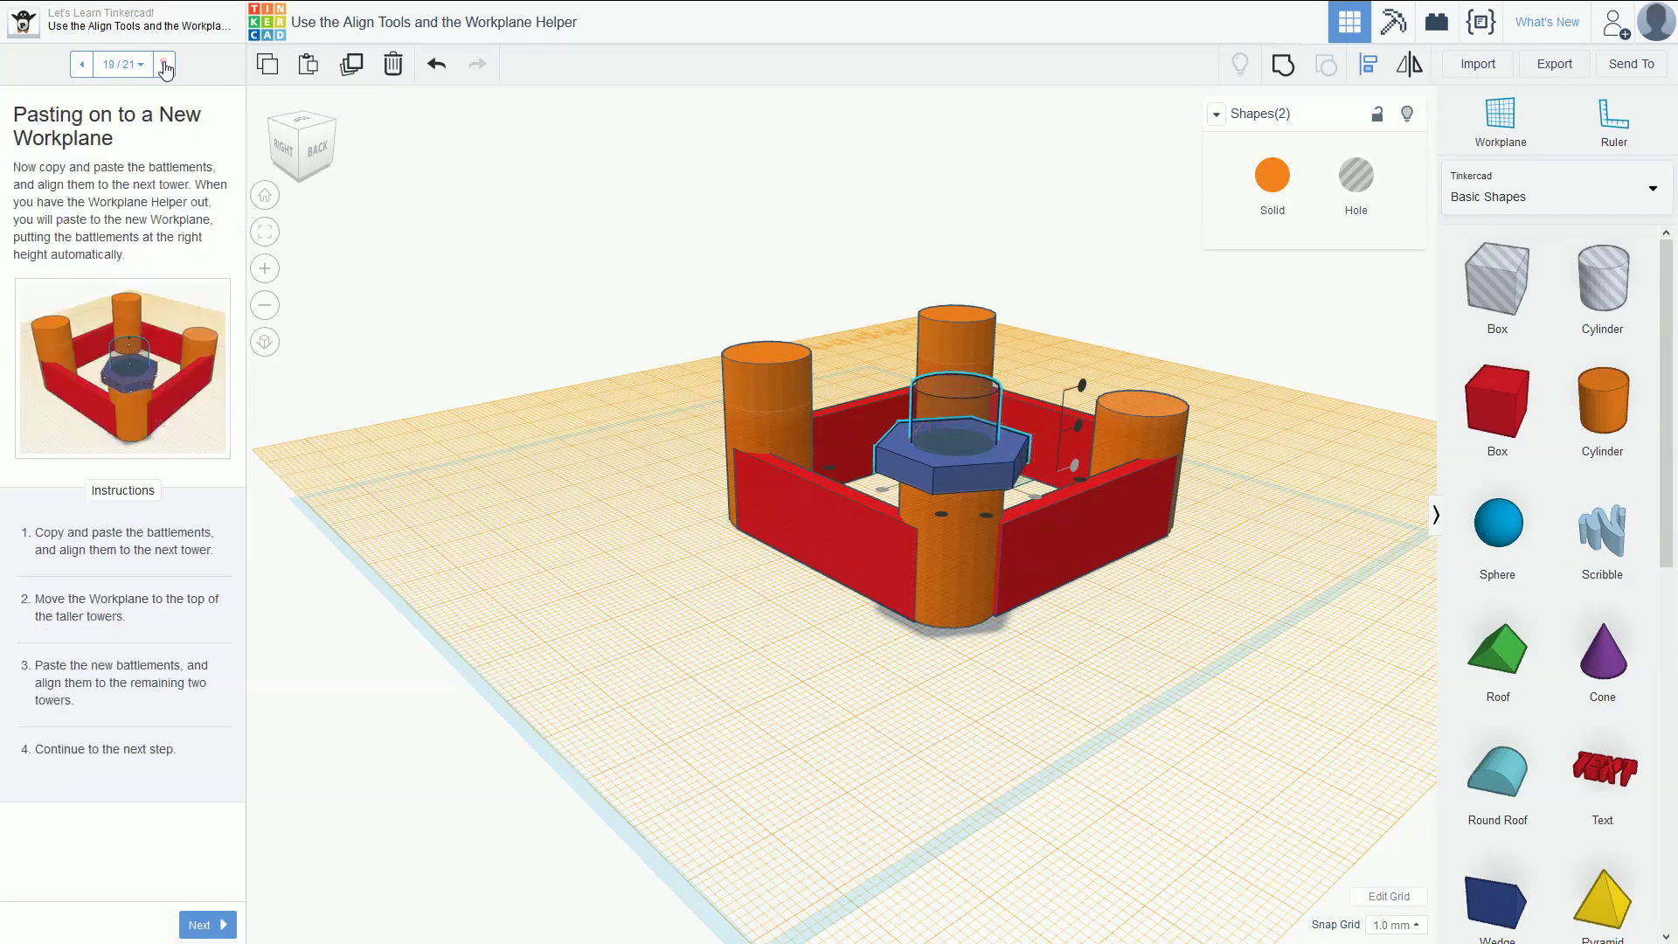
click(83, 64)
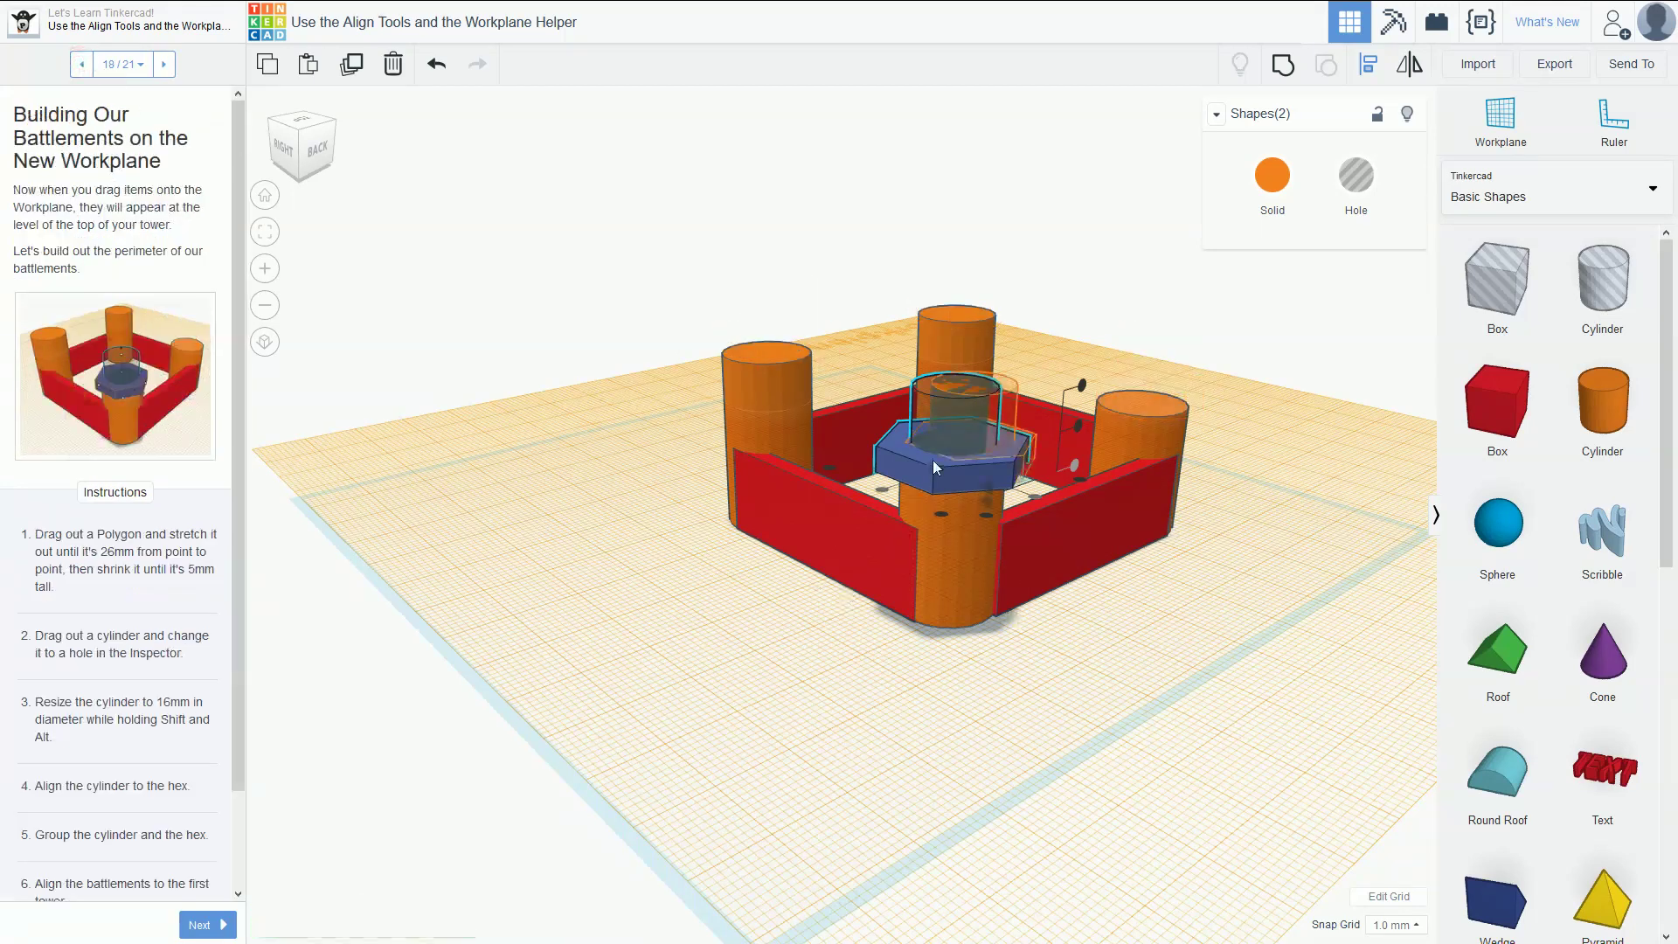
click(1283, 64)
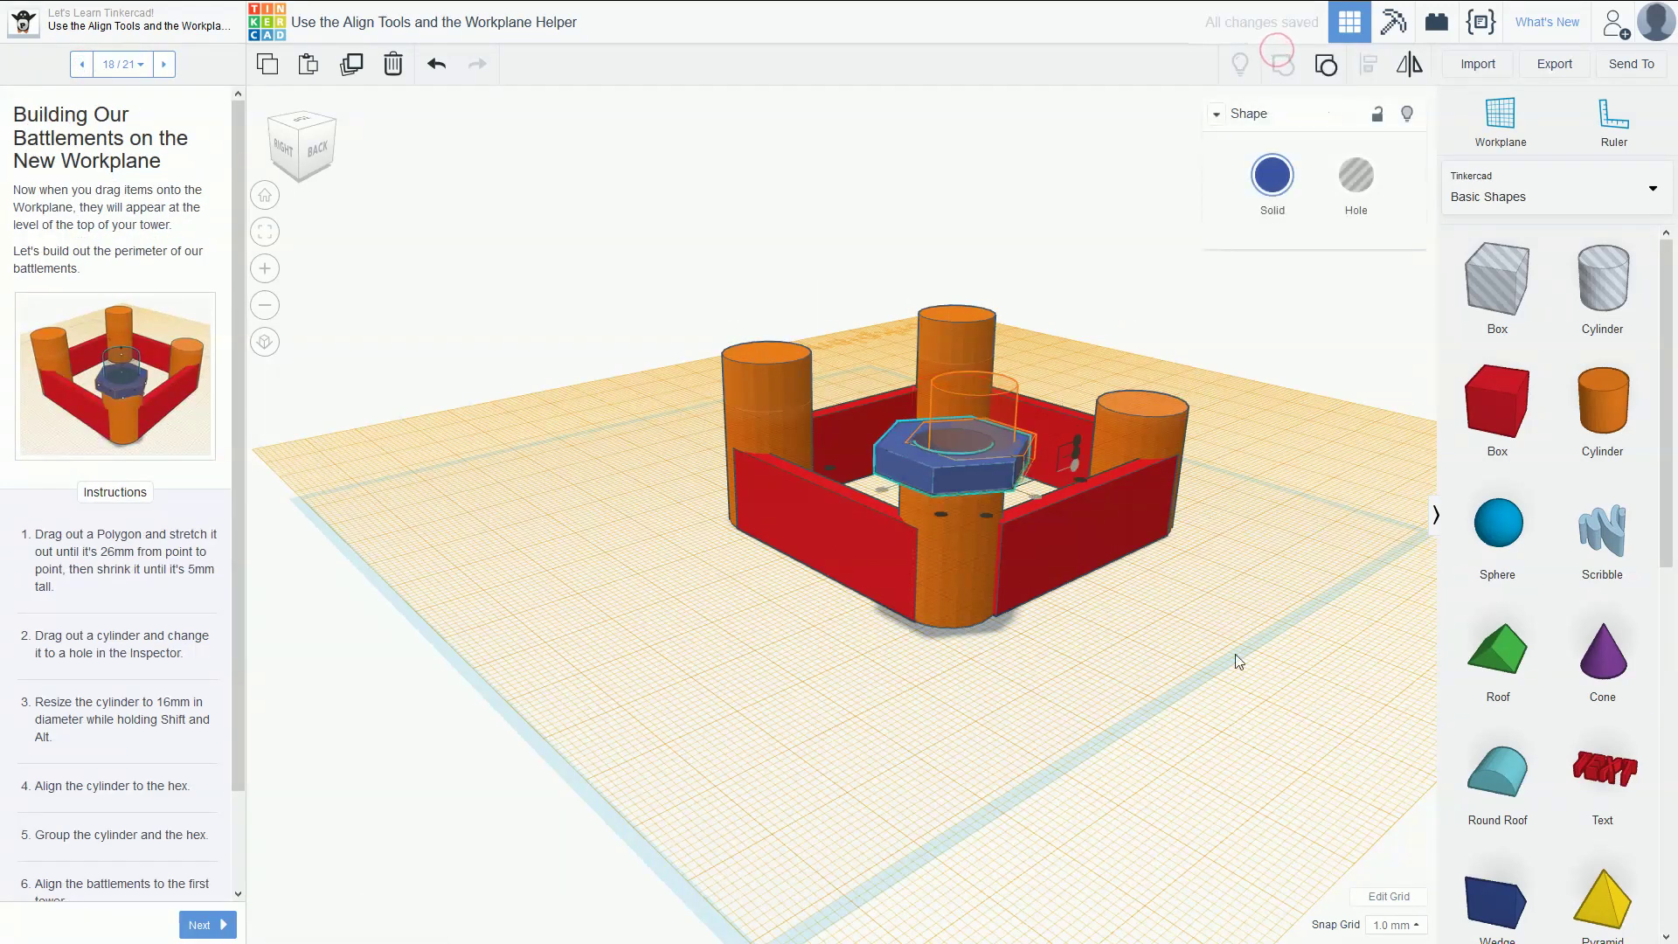
click(1227, 690)
- Duplicate the hollow hexagonal battlement onto the other short corner tower
right_drag(1197, 619, 789, 797)
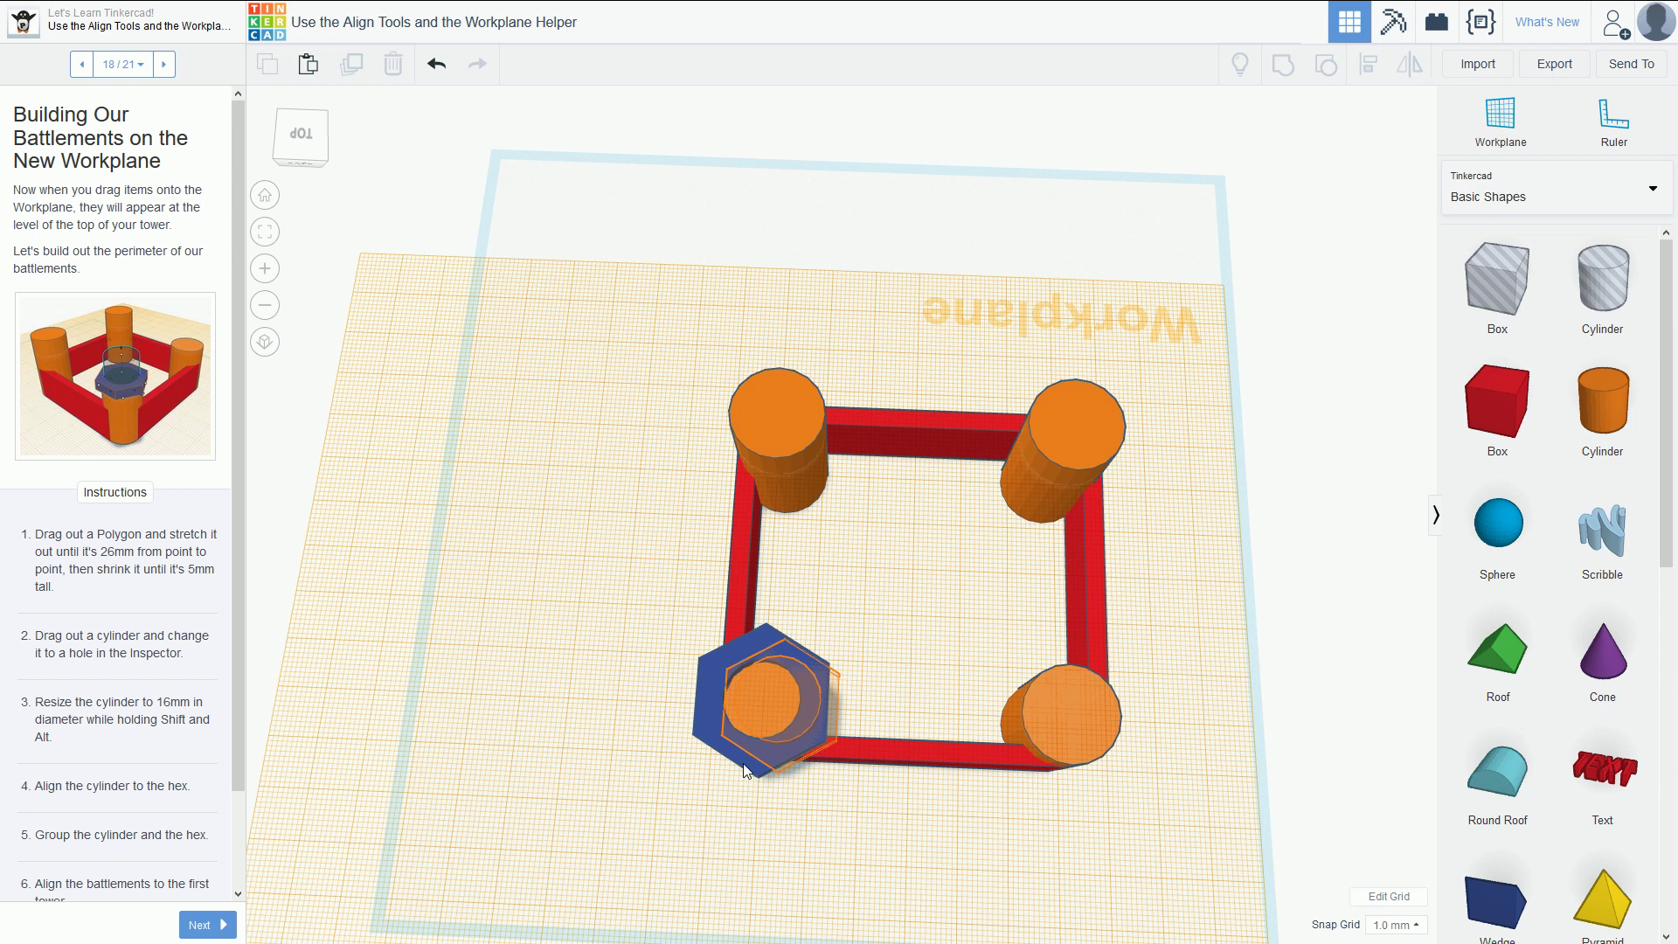
alt+drag(820, 757, 1072, 795)
right_drag(1285, 731, 1272, 362)
- Center the duplicated battlement horizontally on the short tower beneath it
click(998, 610)
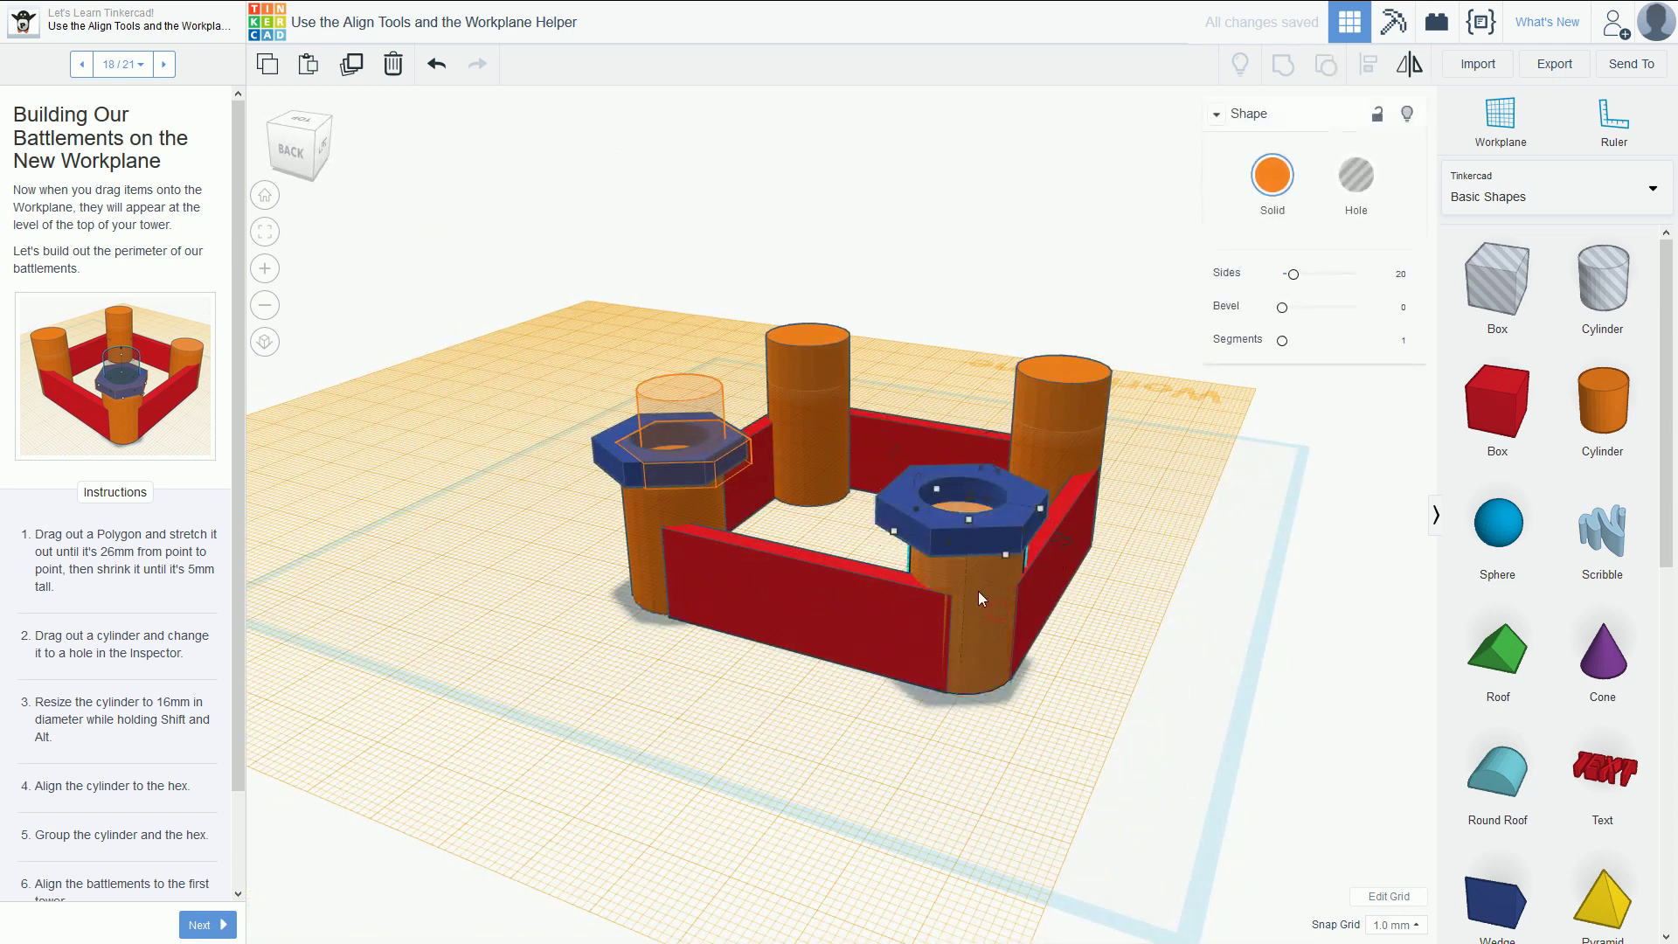
shift+click(978, 539)
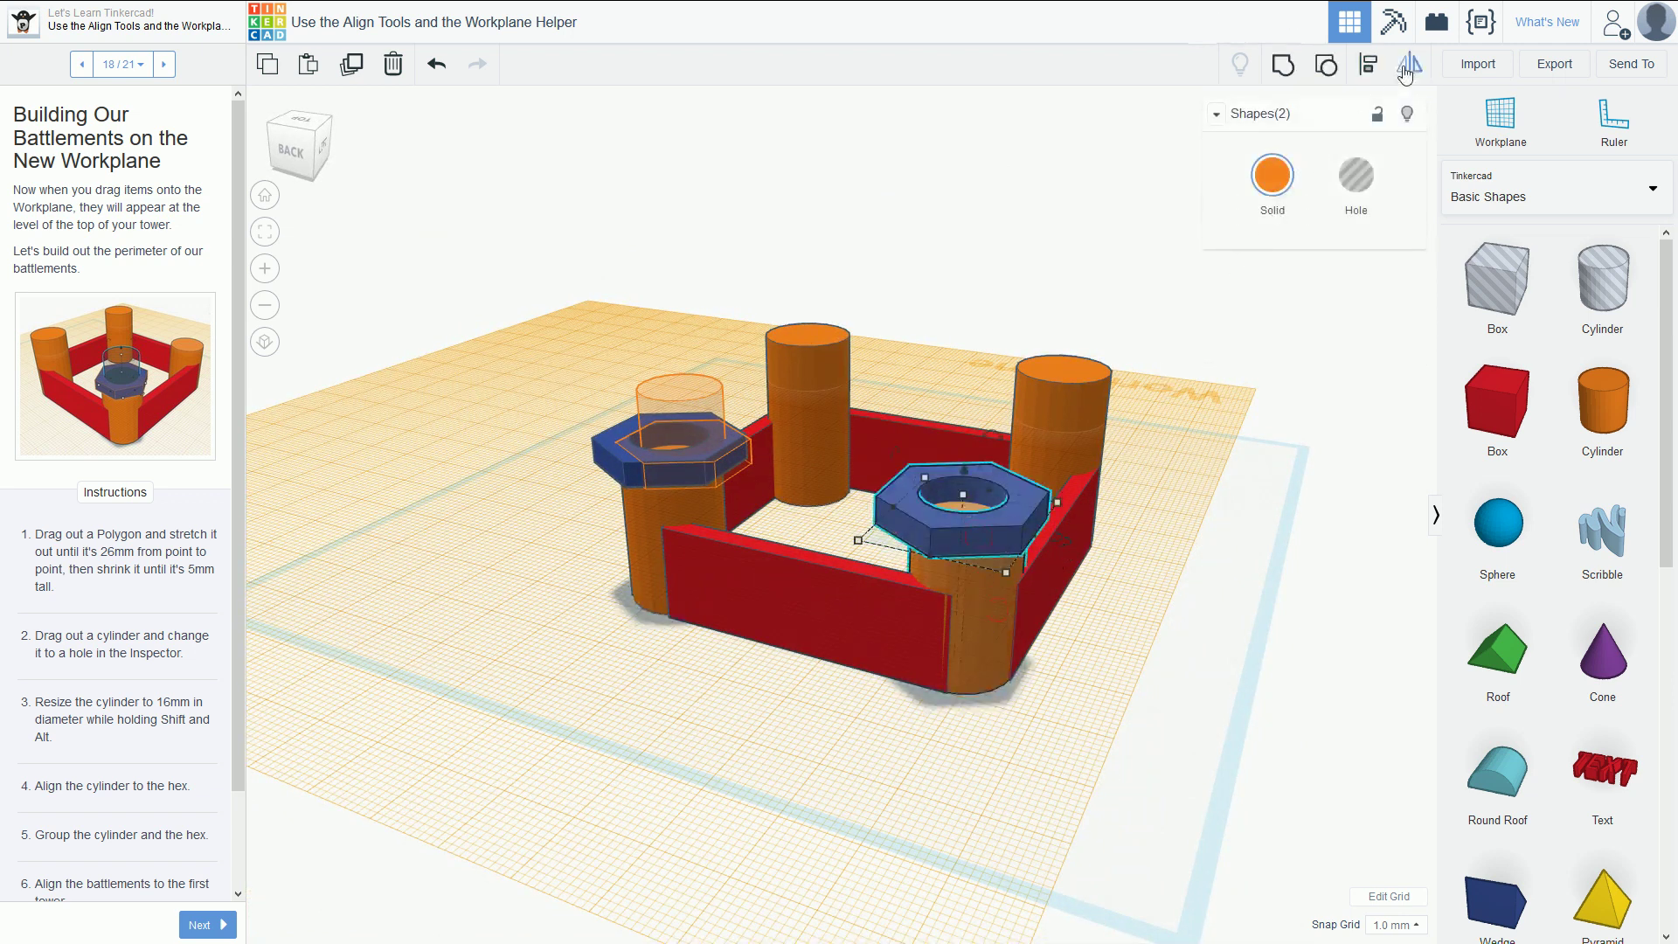
click(1368, 64)
click(997, 589)
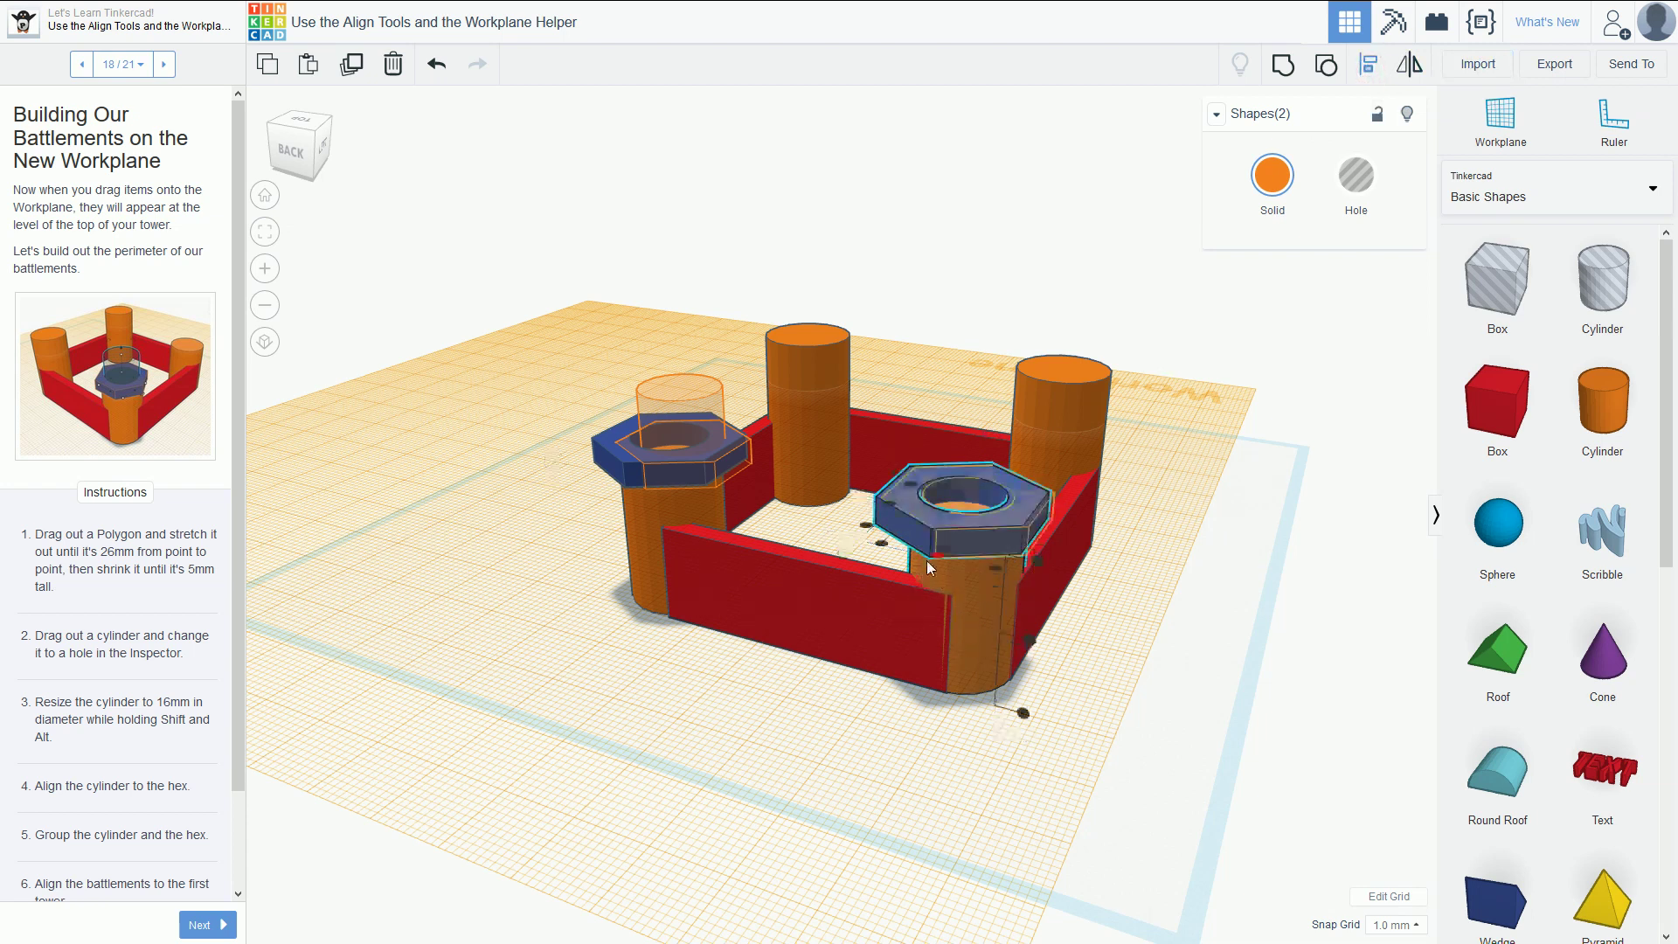
right_drag(1232, 313, 1054, 626)
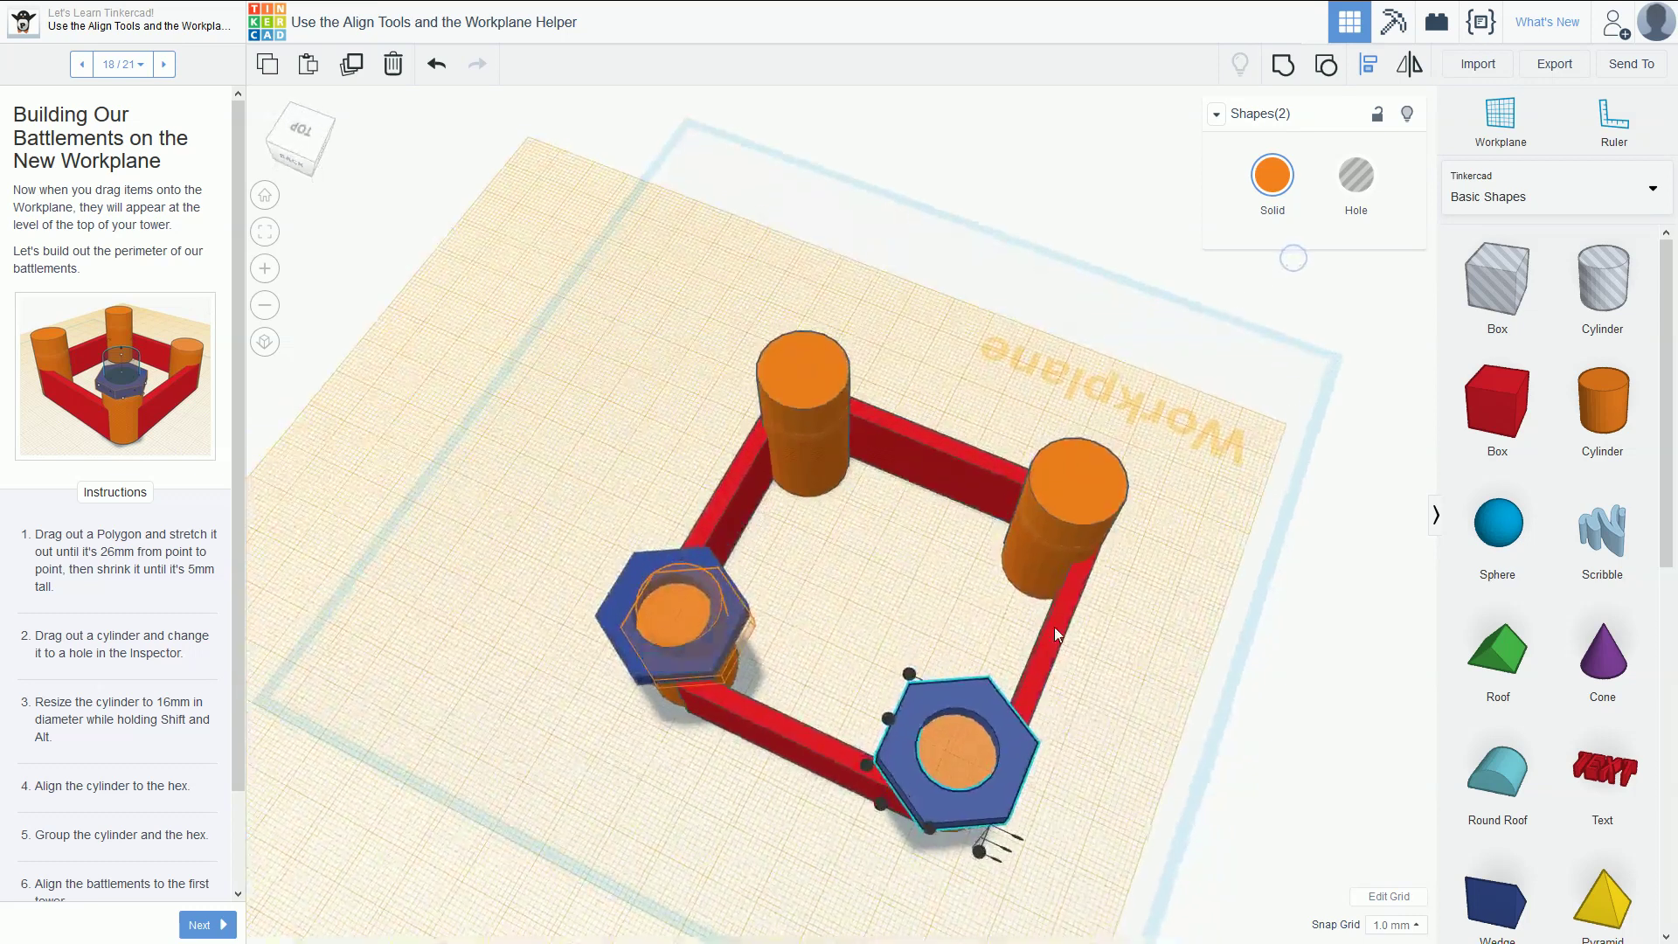
click(928, 825)
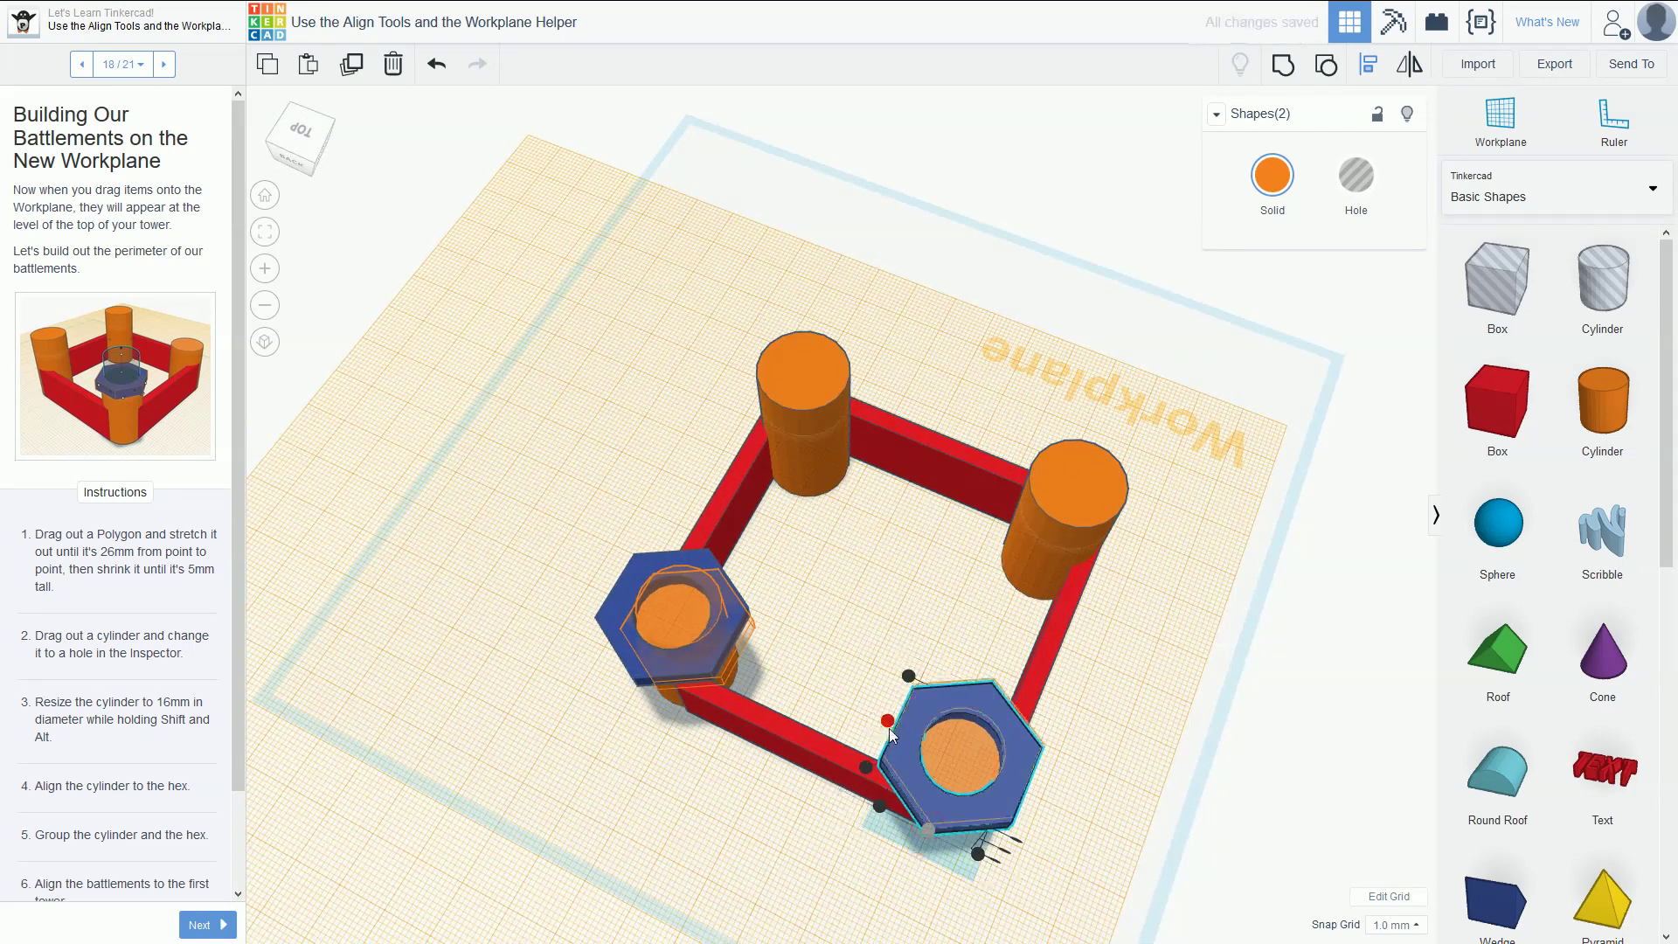
right_drag(1176, 674, 1166, 615)
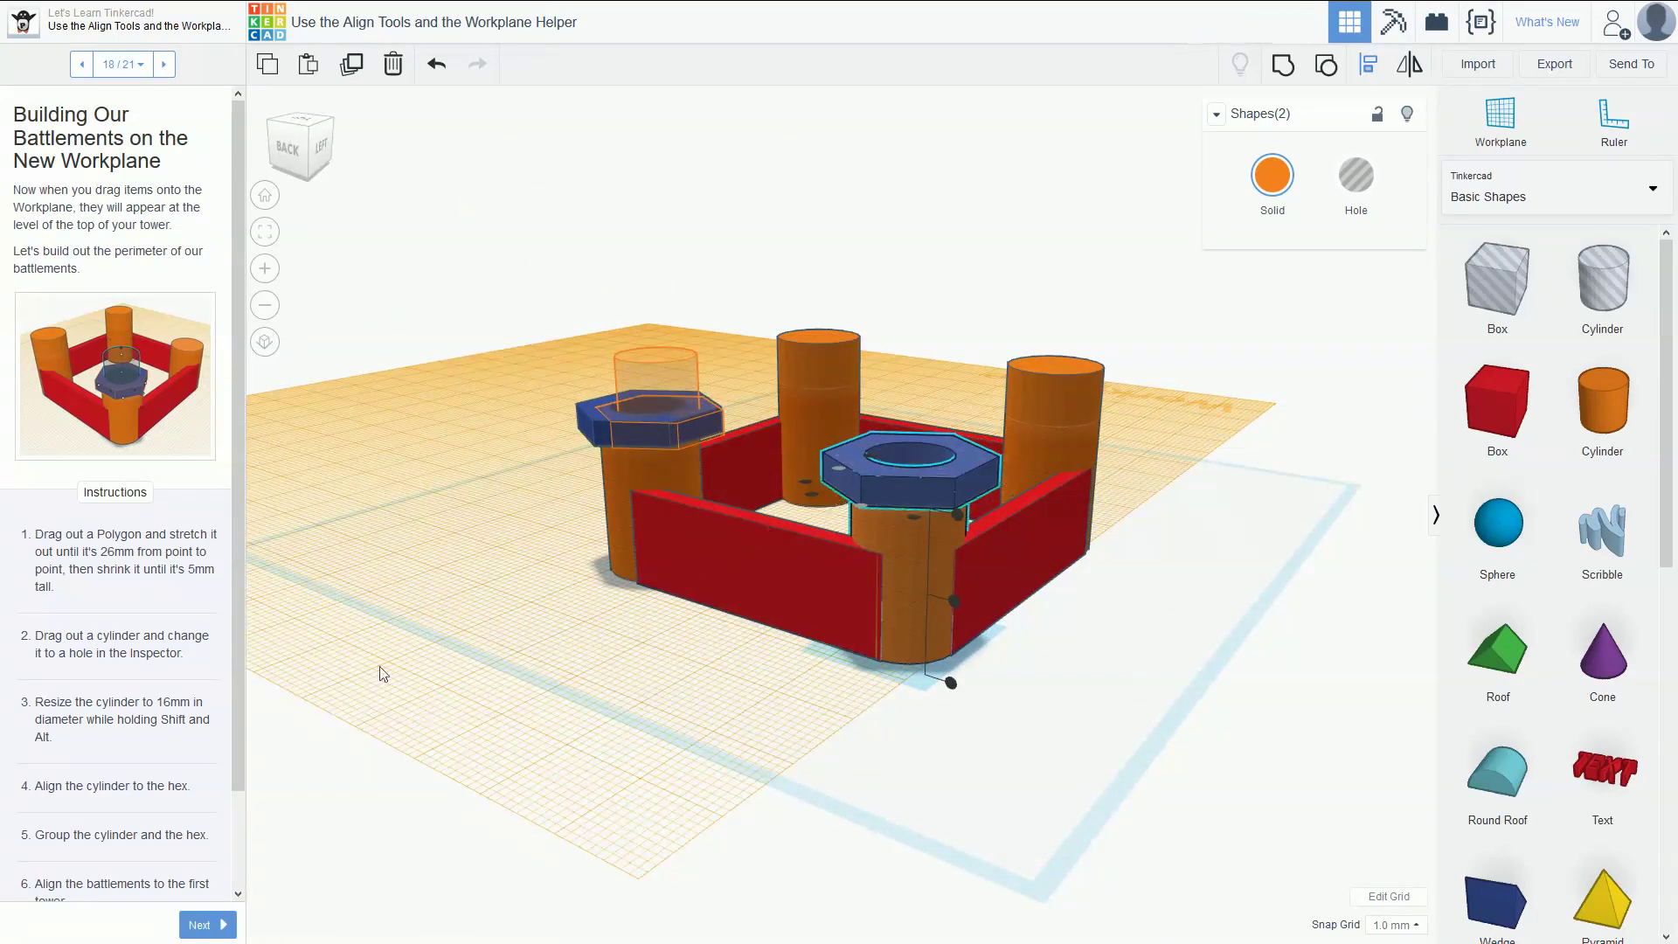
- Advance to lesson step 19 and place the workplane on top of one of the taller towers
click(164, 74)
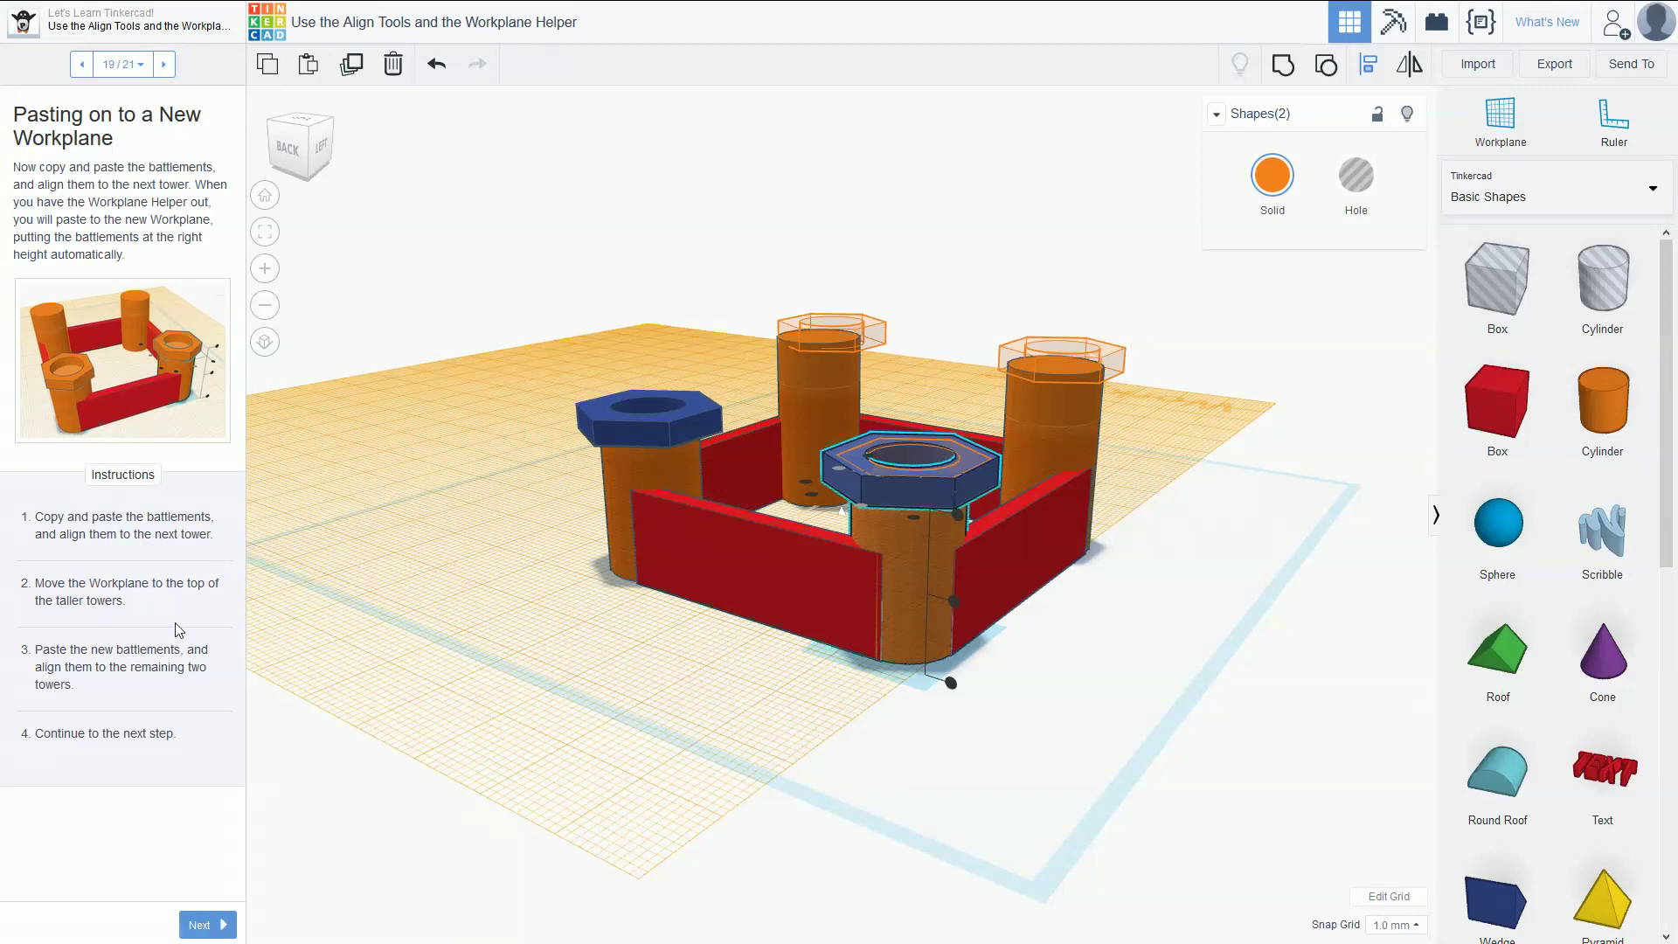
click(629, 233)
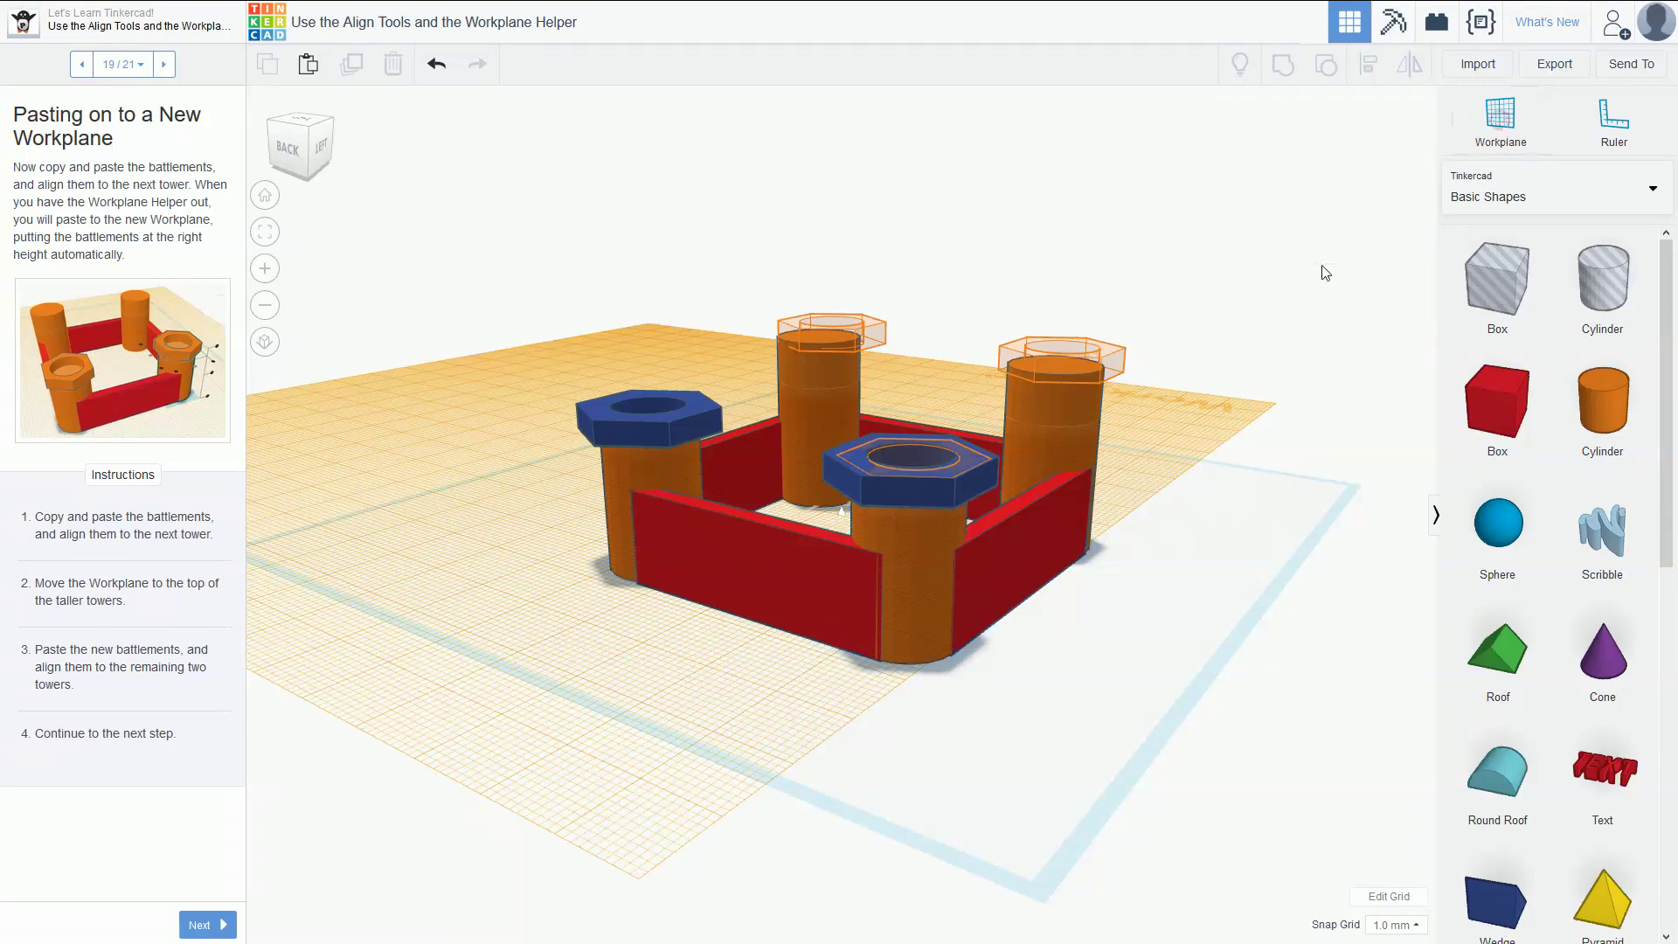
click(1300, 290)
right_drag(1245, 180, 1323, 283)
click(1501, 123)
click(800, 451)
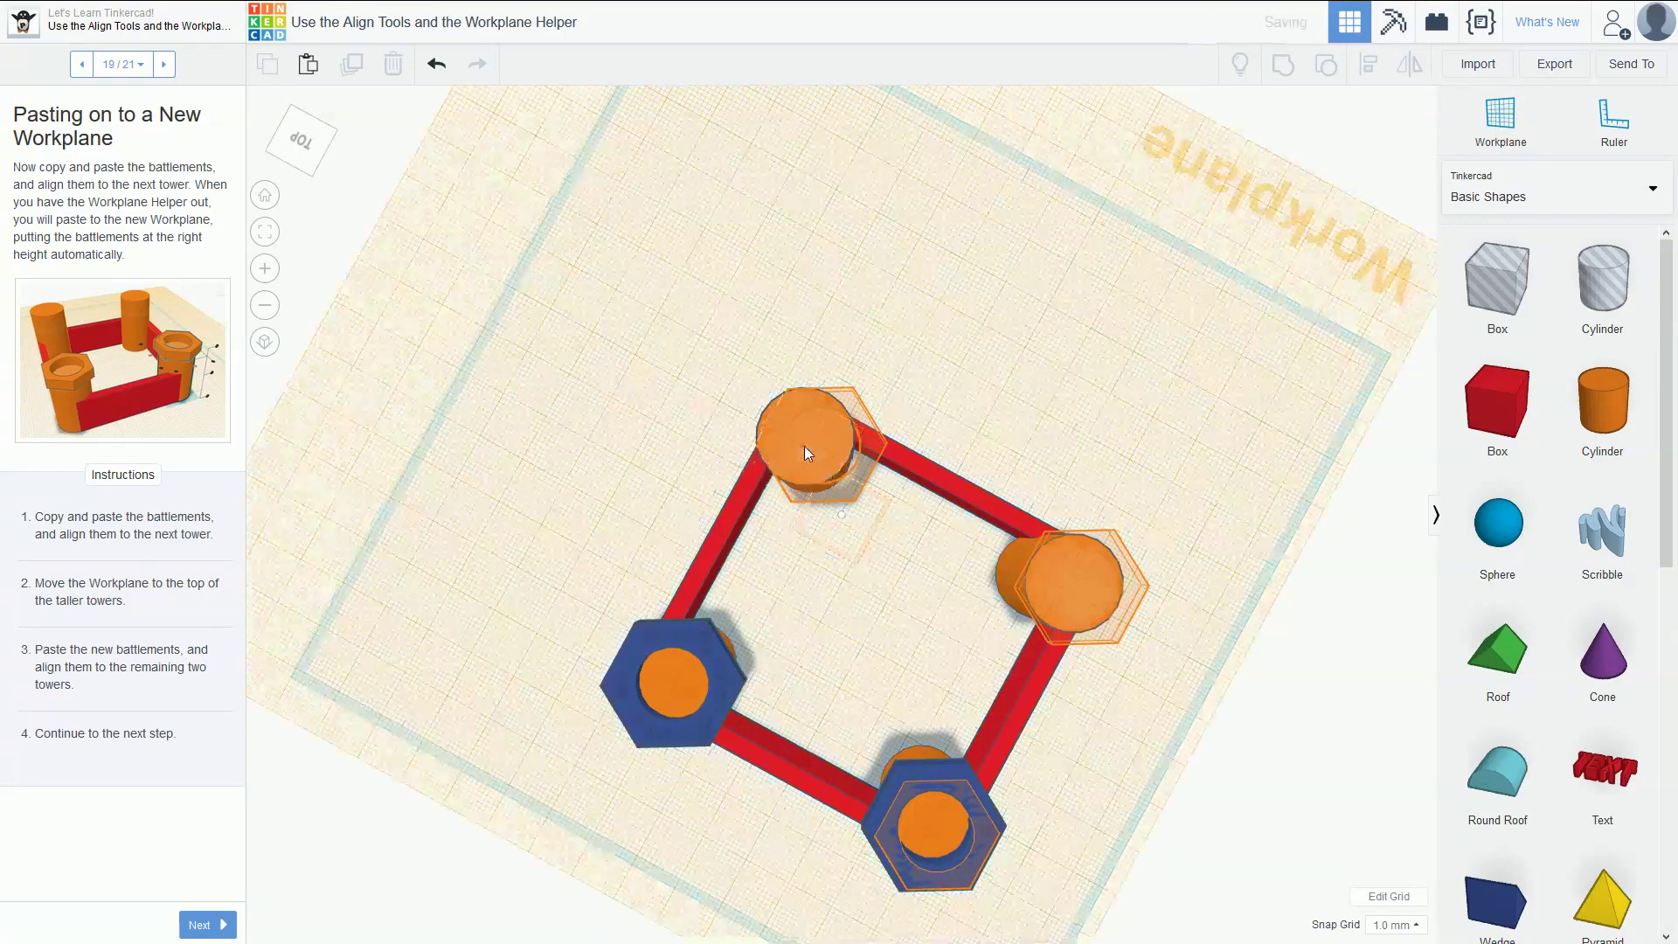
right_drag(741, 464, 806, 432)
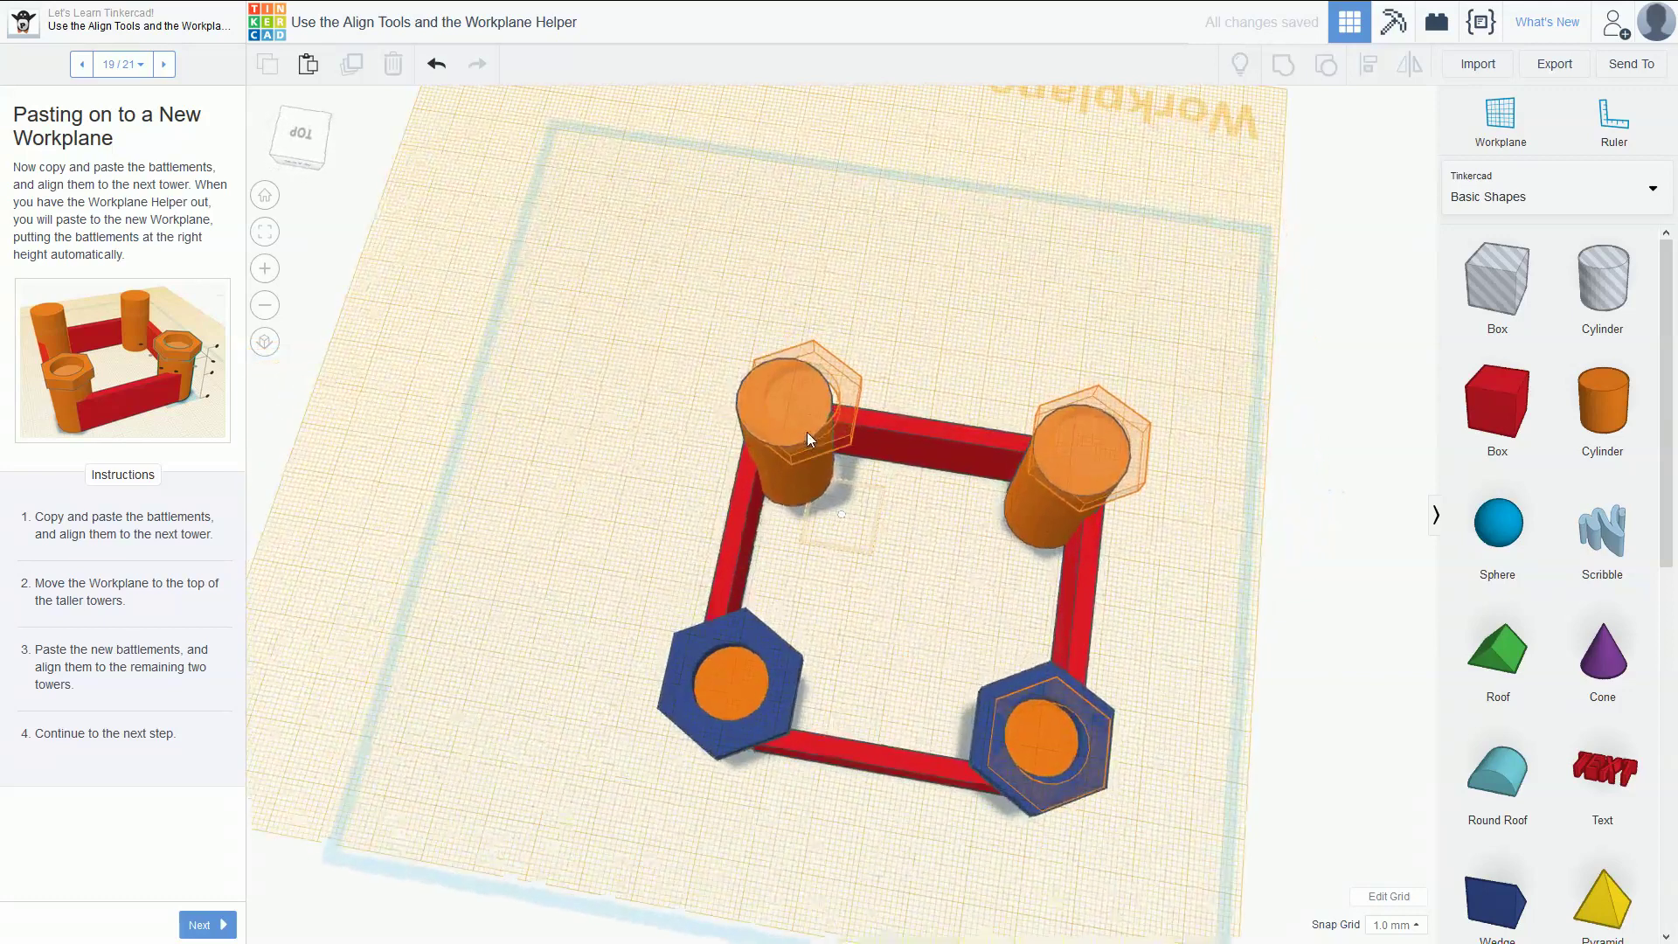
- Copy a hollow hexagonal battlement from a short tower and place the pasted copy on top of a taller tower
click(785, 648)
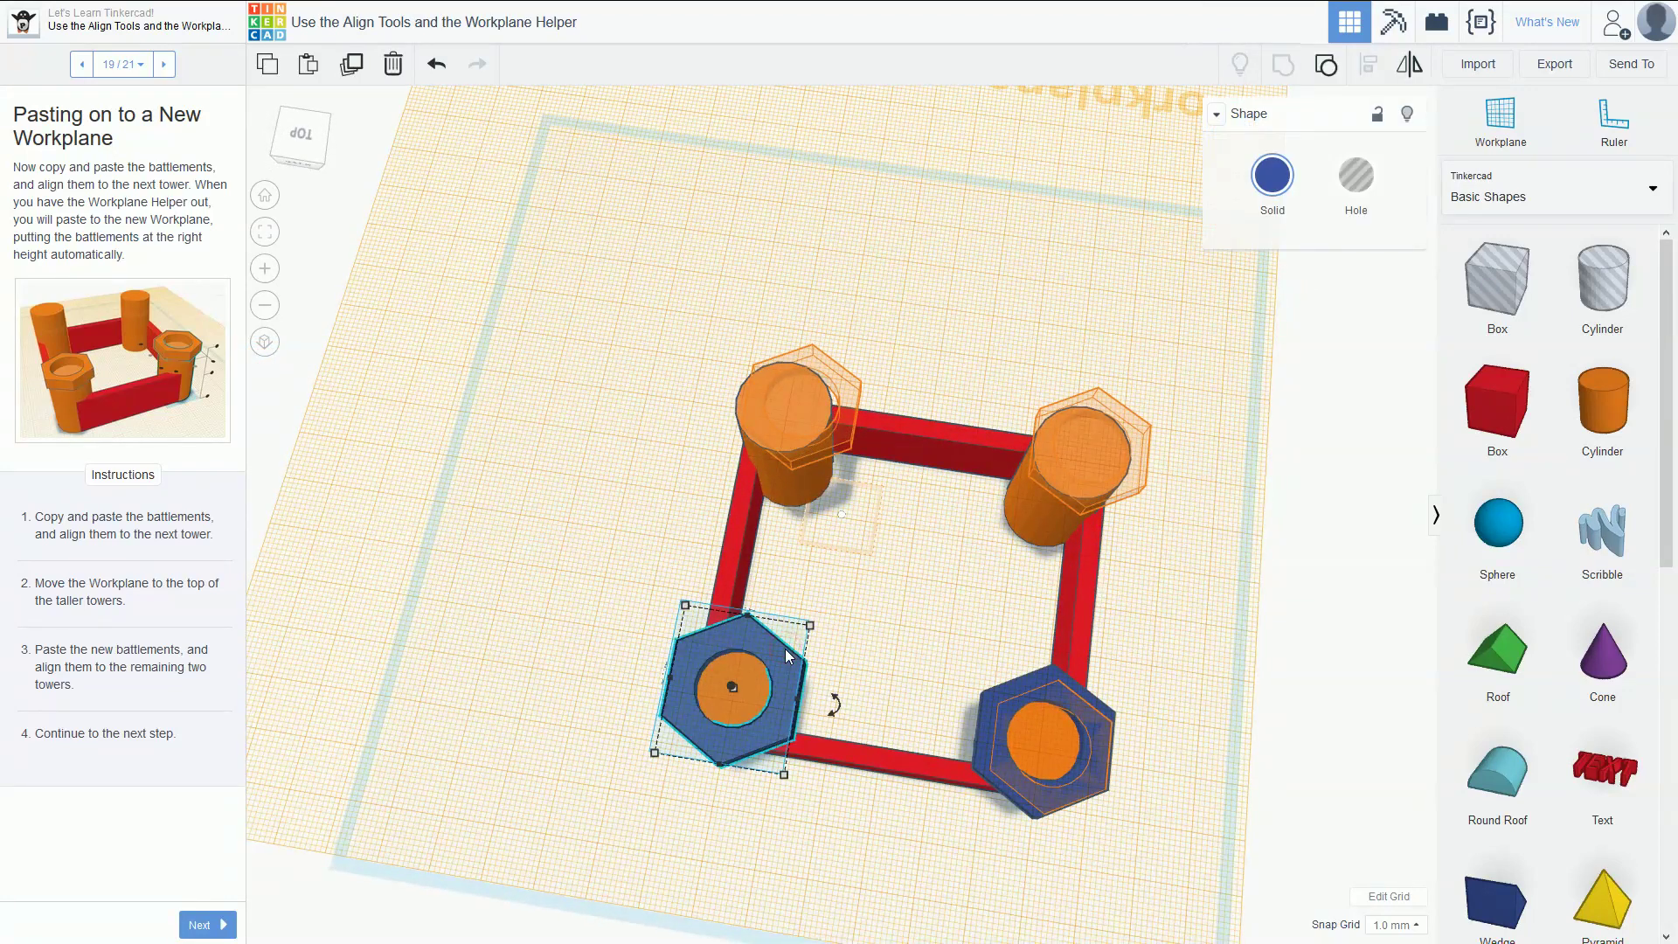
key(ctrl+c)
key(ctrl+v)
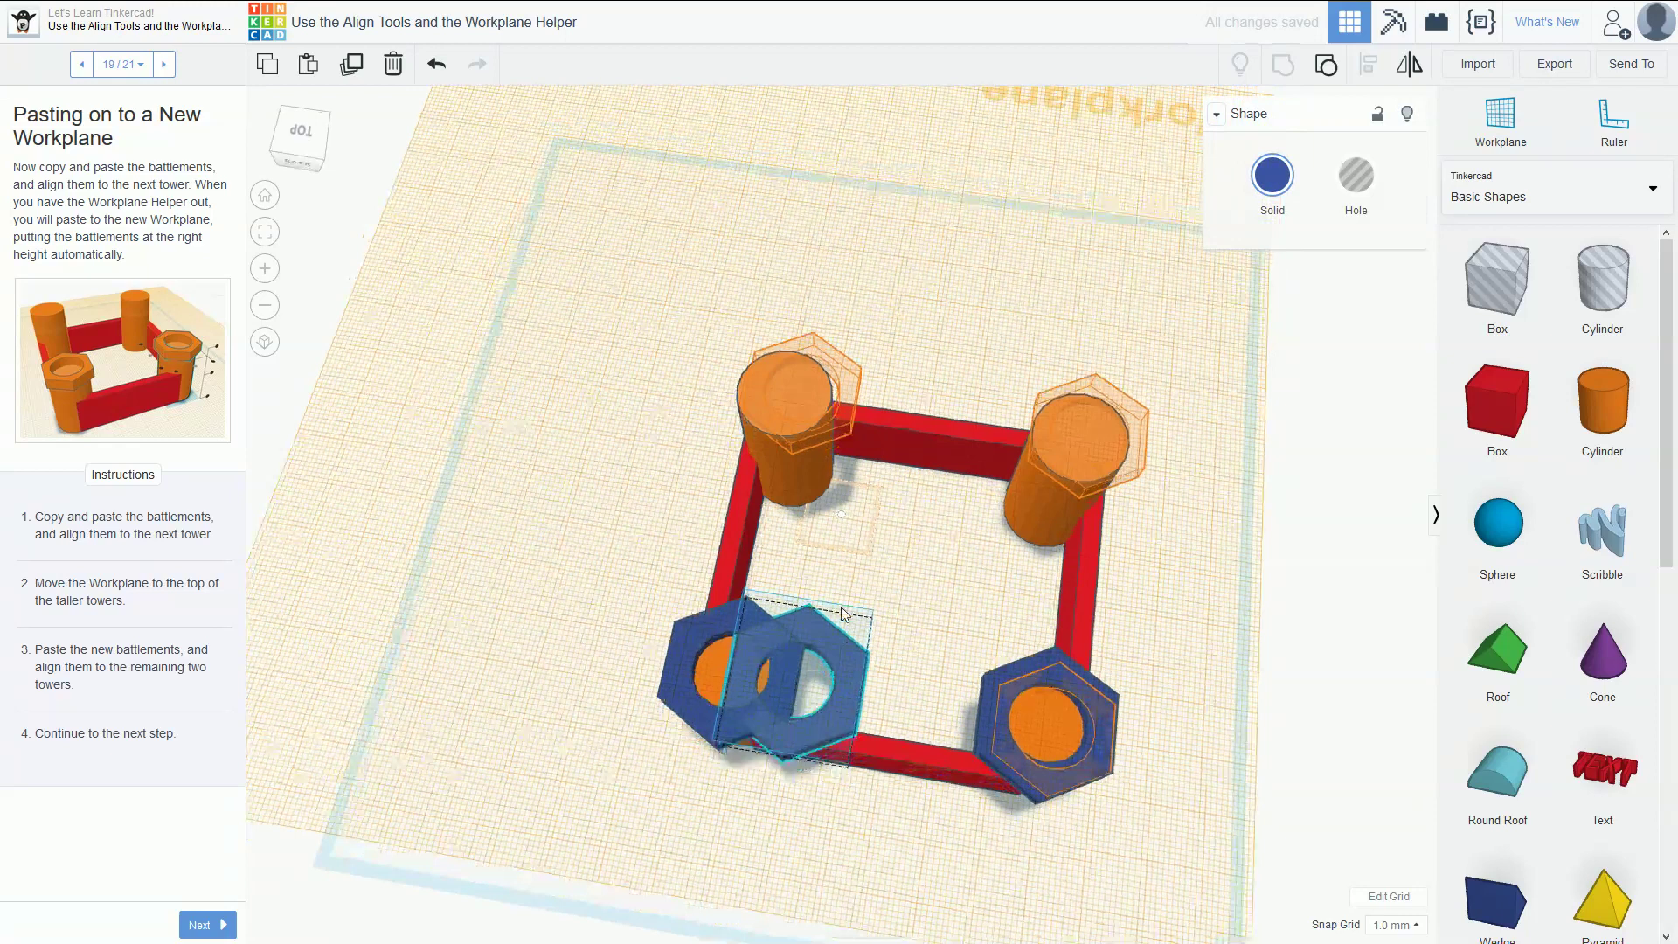
right_drag(891, 711, 860, 555)
drag(843, 510, 798, 292)
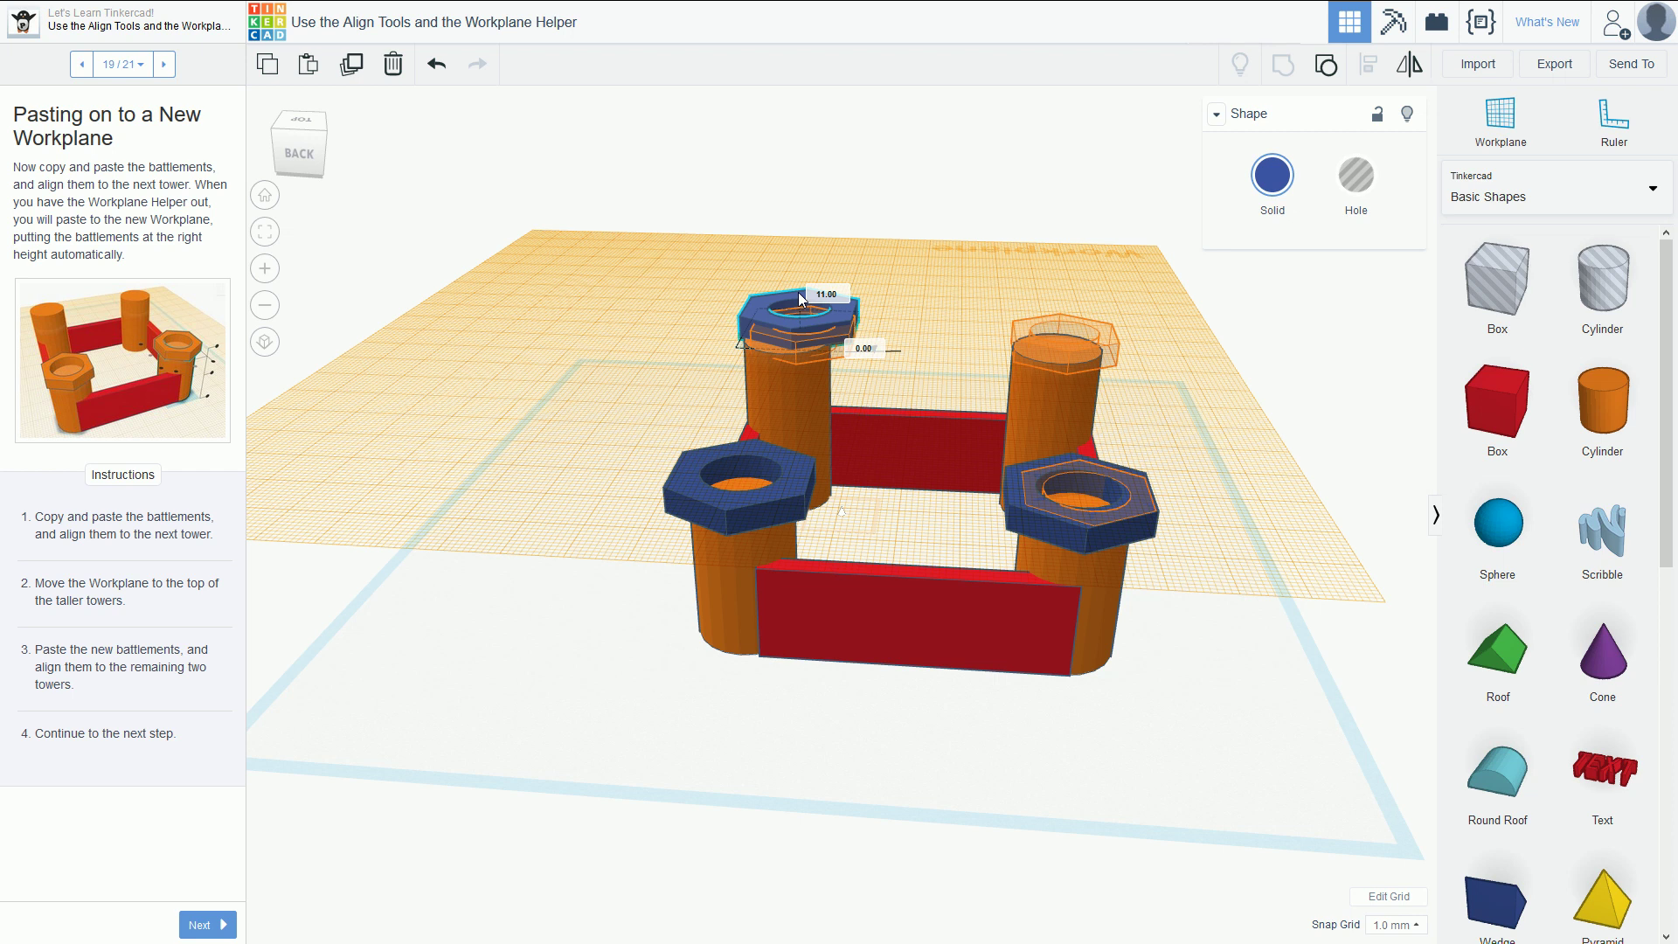
drag(800, 299, 800, 300)
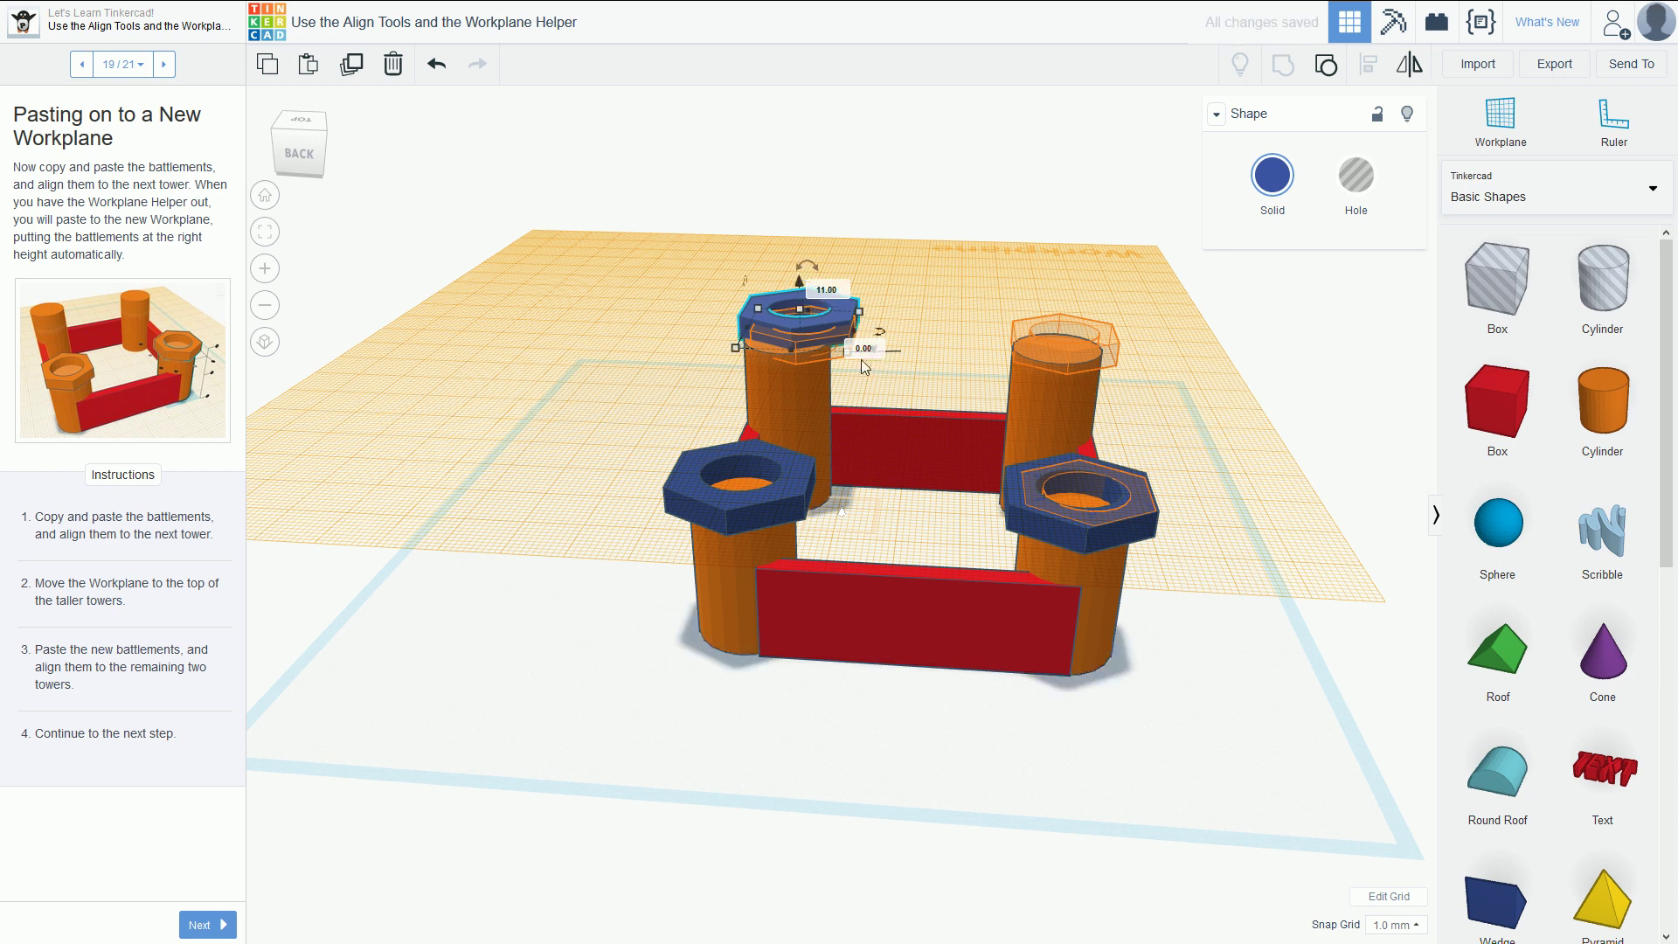
- Center the pasted battlement over the taller tower in both horizontal directions with Align
right_drag(747, 137, 1390, 78)
right_drag(1040, 328, 963, 423)
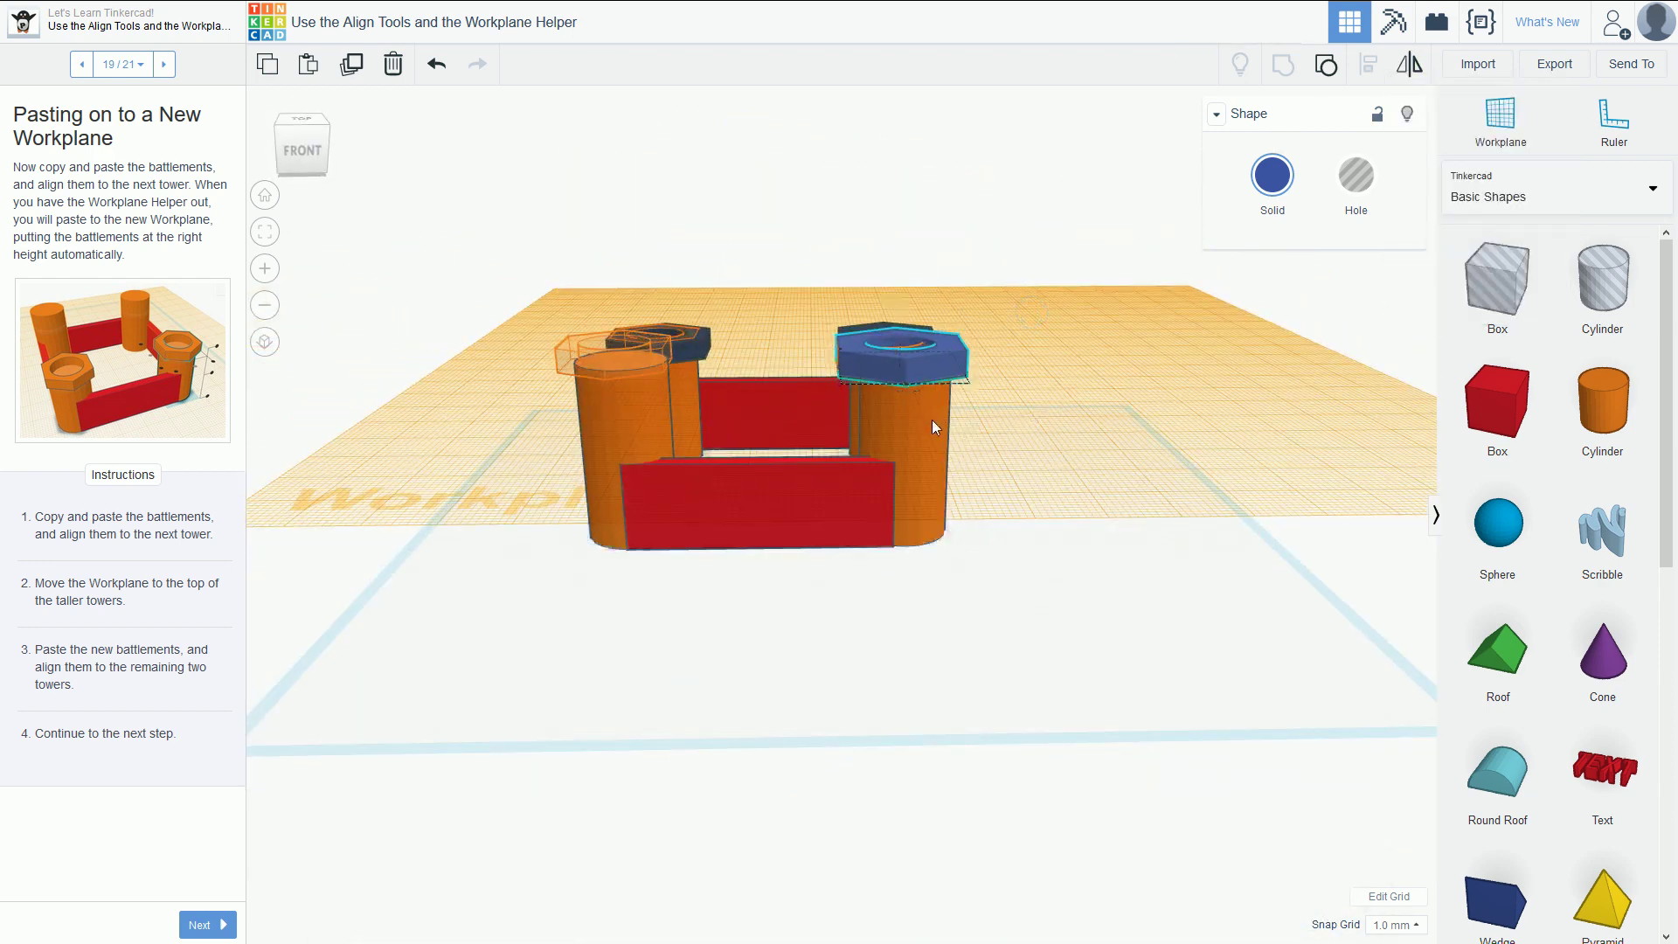
click(932, 419)
shift+click(909, 346)
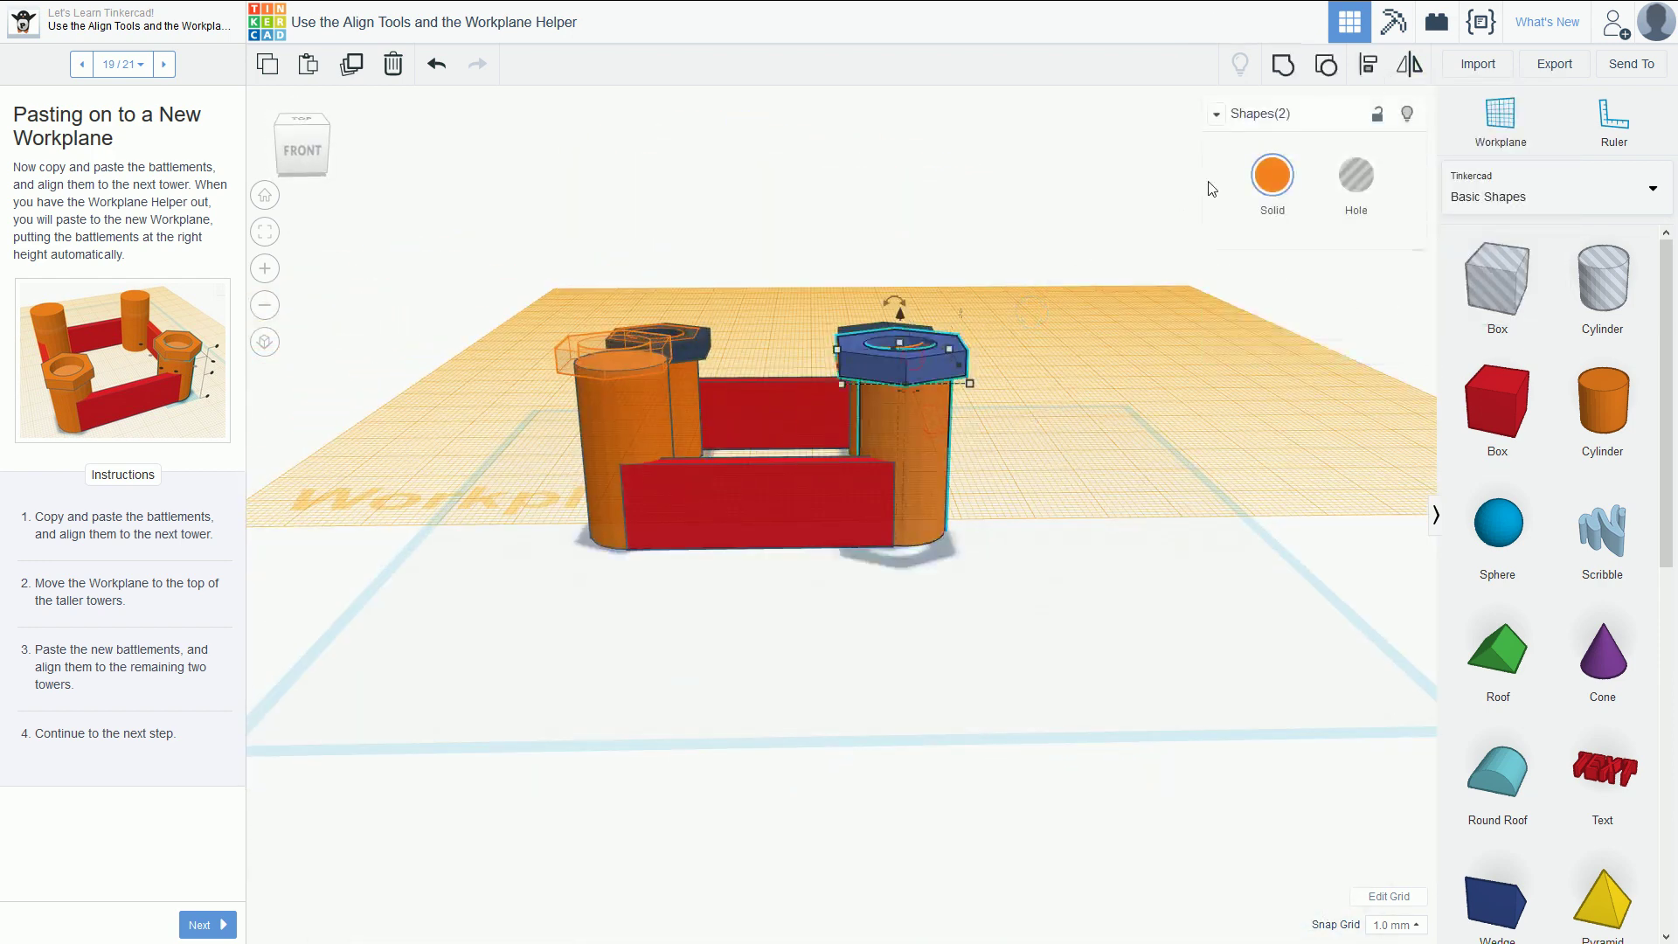
click(1368, 66)
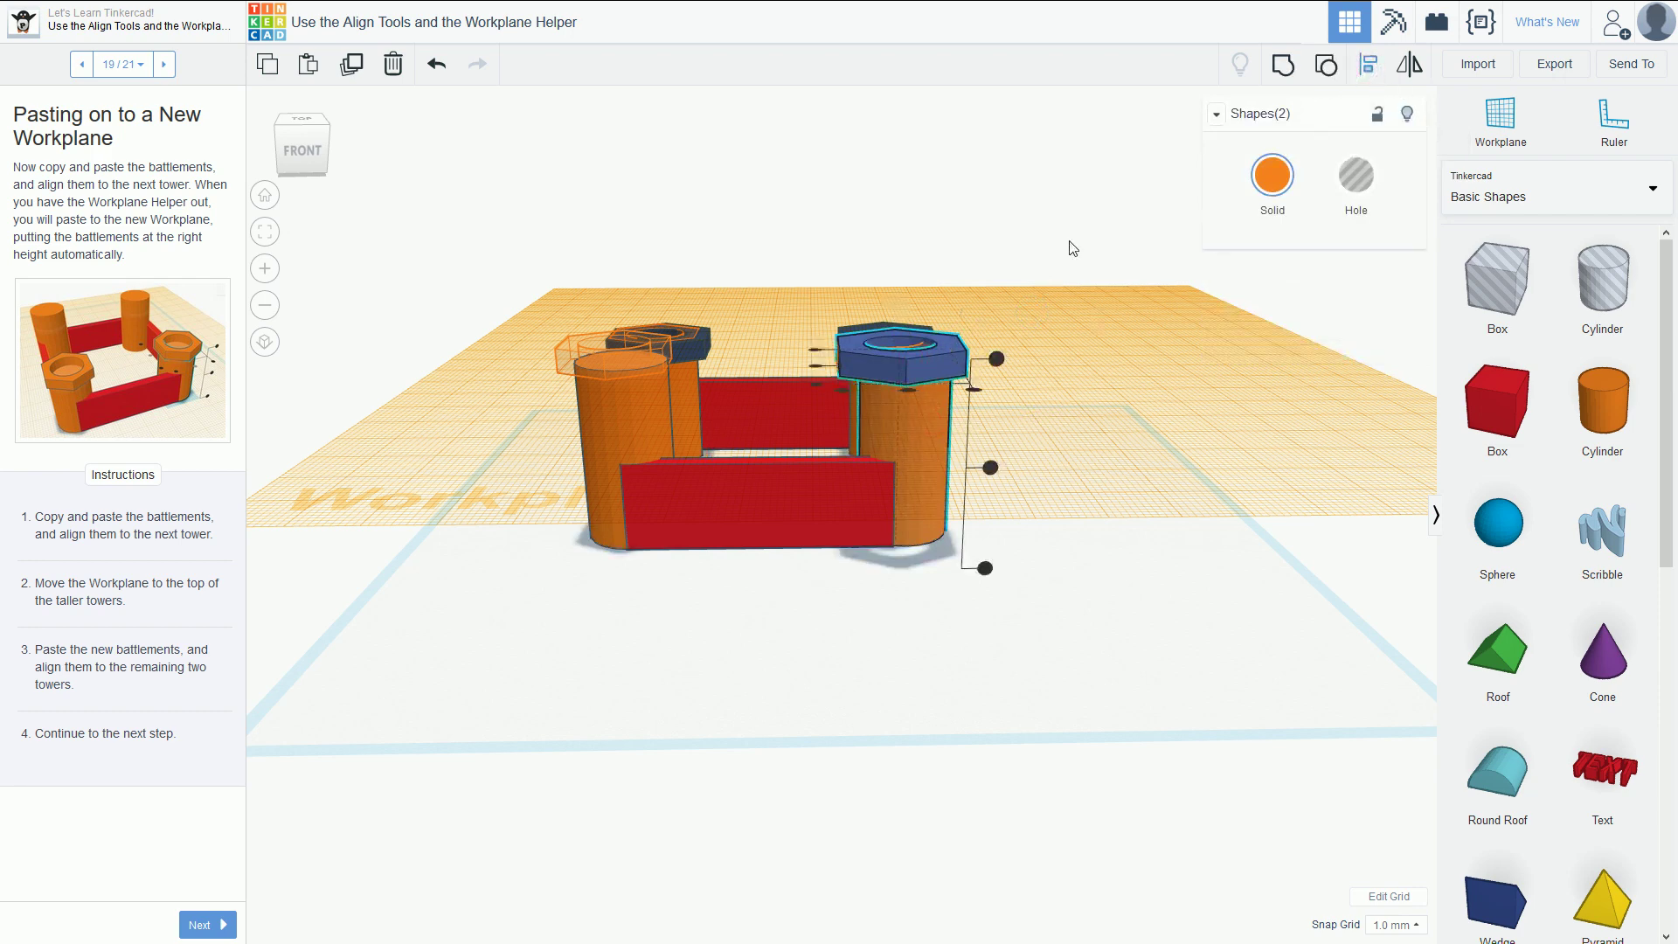
right_drag(1068, 247, 1056, 376)
right_drag(1082, 538, 972, 474)
right_drag(1052, 245, 925, 542)
click(895, 584)
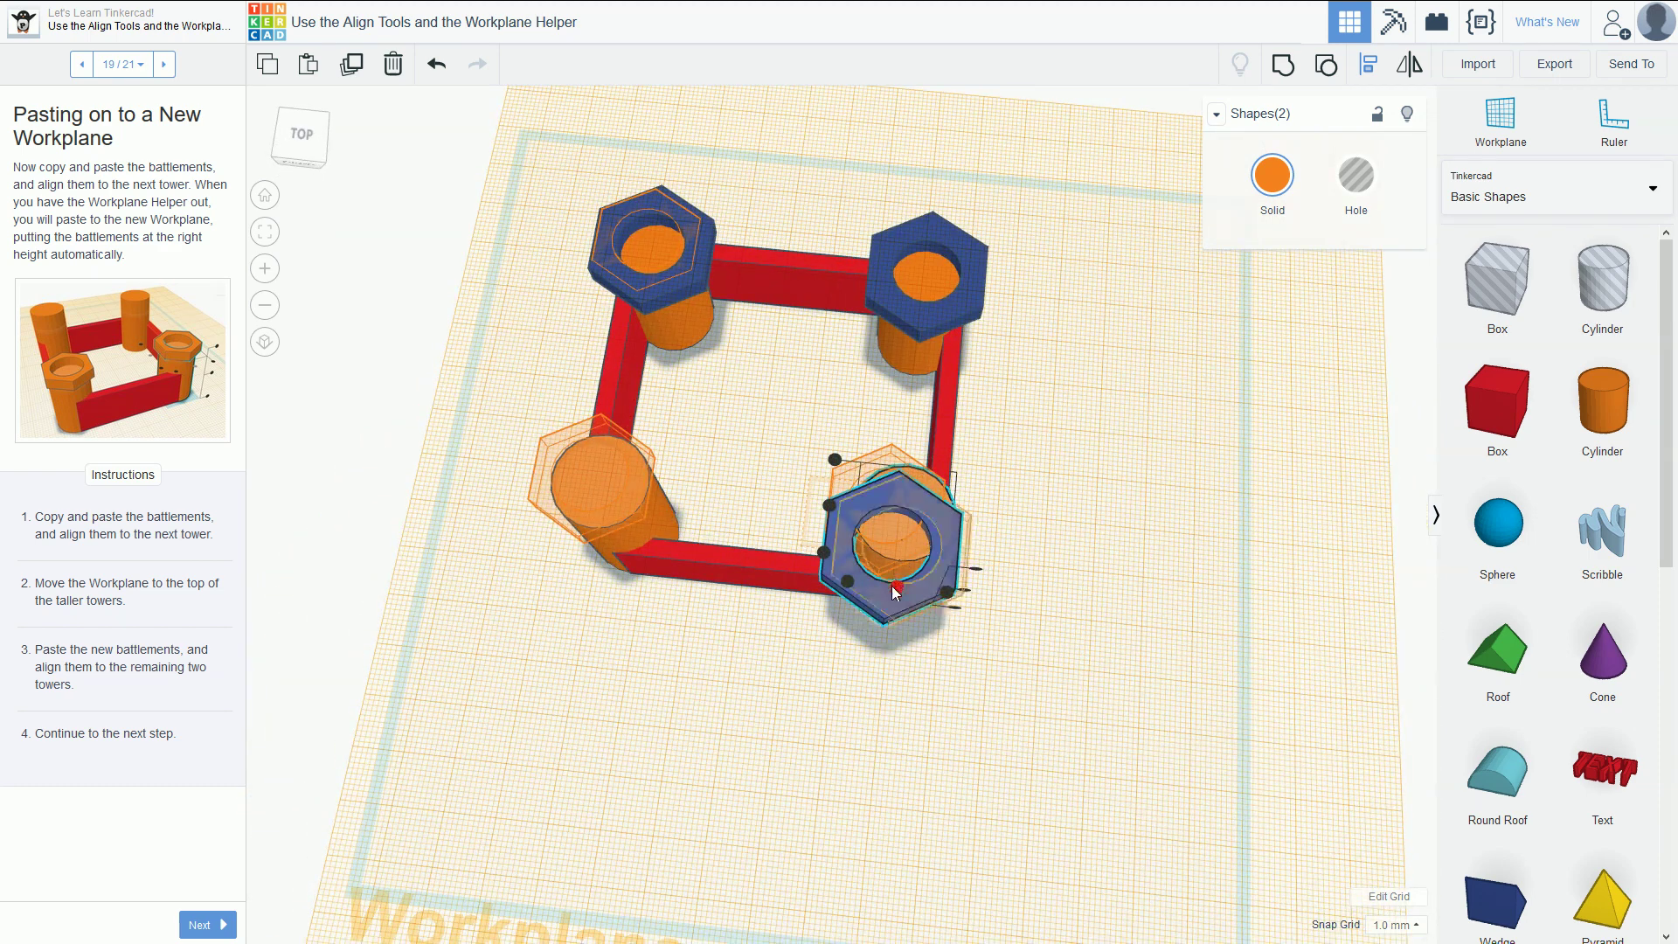
click(829, 505)
right_drag(897, 507, 1020, 379)
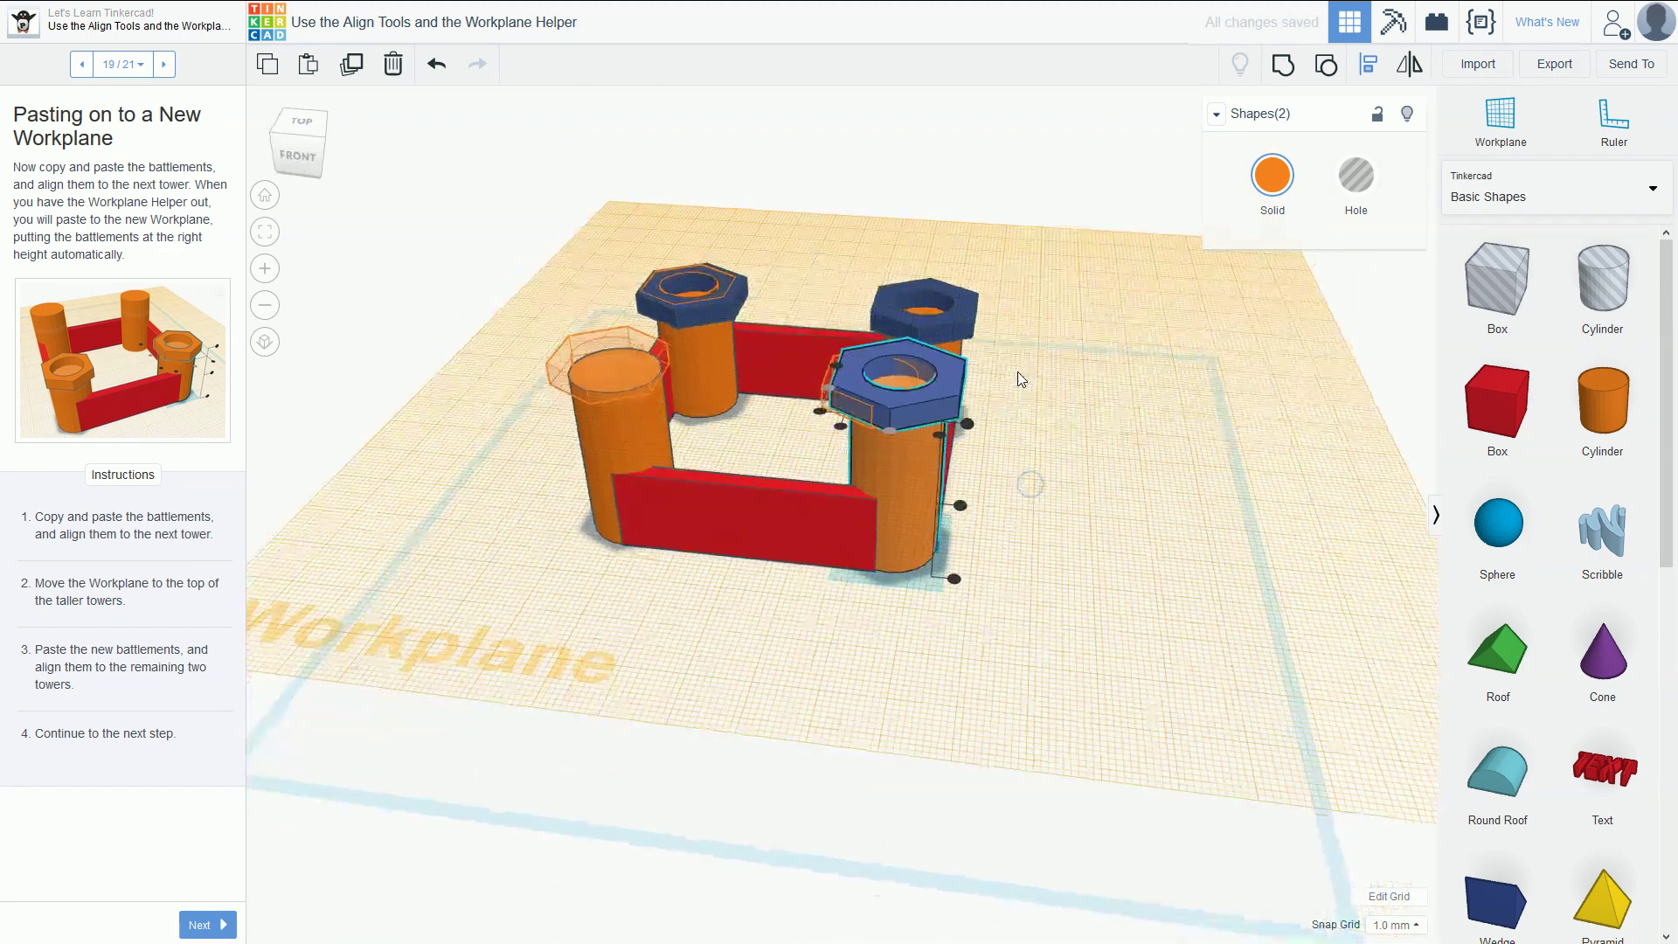
click(849, 797)
- Copy and paste the battlement from the finished taller tower and move the copy onto the remaining taller tower
right_drag(1120, 461, 930, 595)
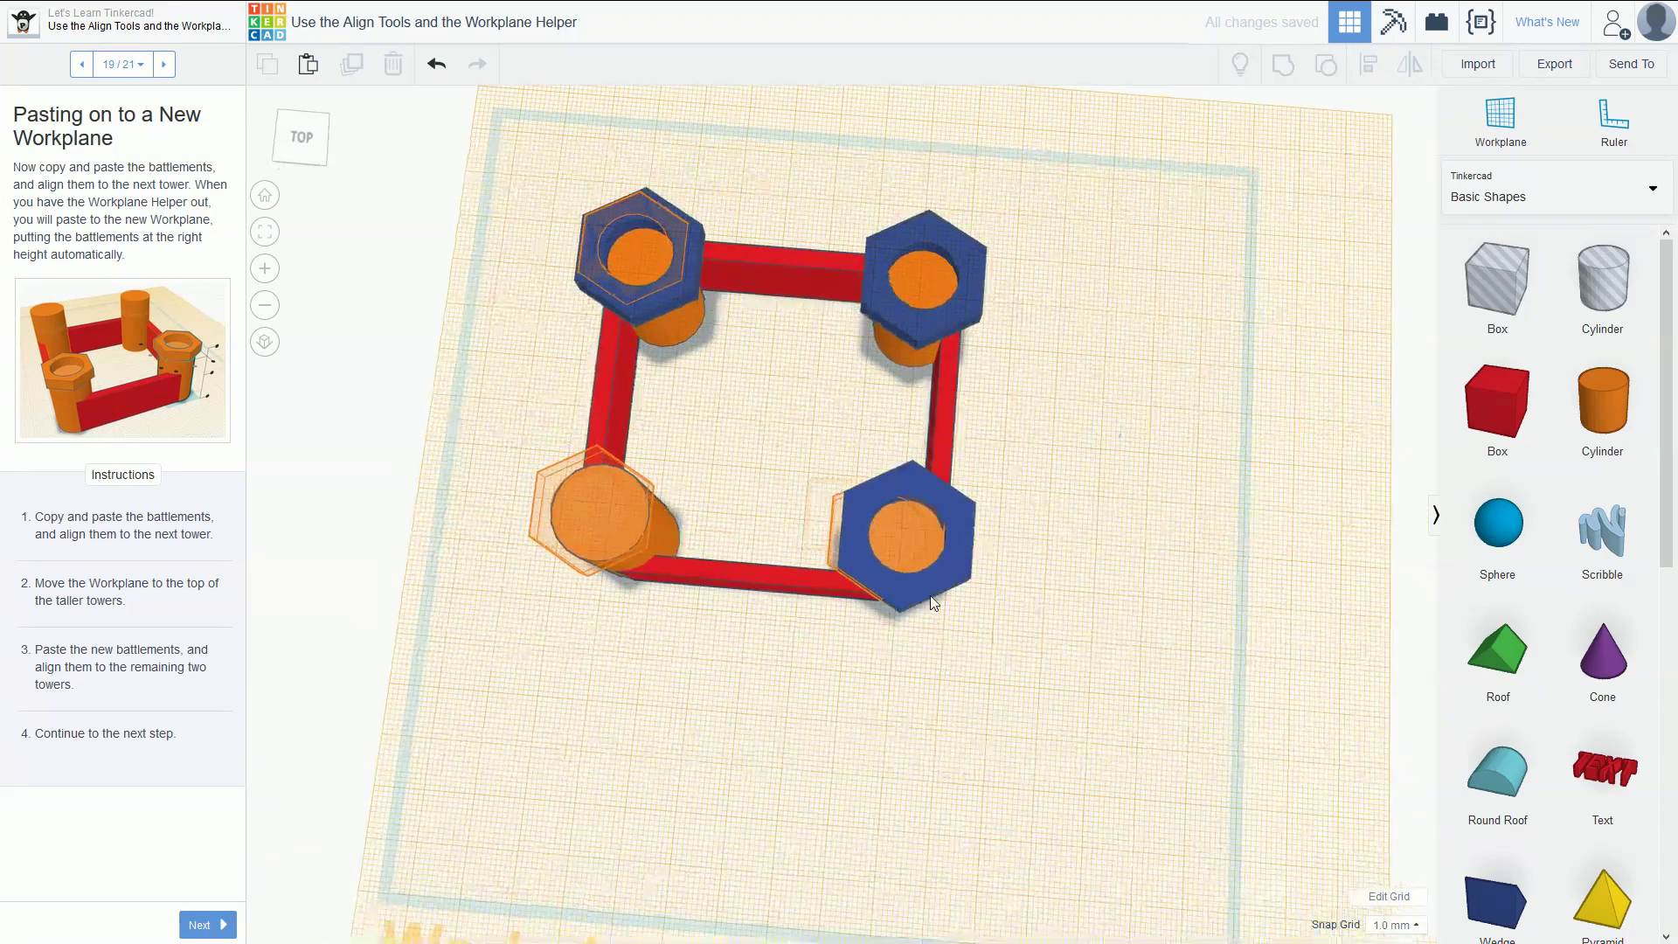
click(925, 582)
key(ctrl+c)
key(ctrl+v)
drag(923, 577, 600, 562)
- Try to align the new battlement with the remaining taller tower, and undo that alignment
right_drag(693, 667, 828, 491)
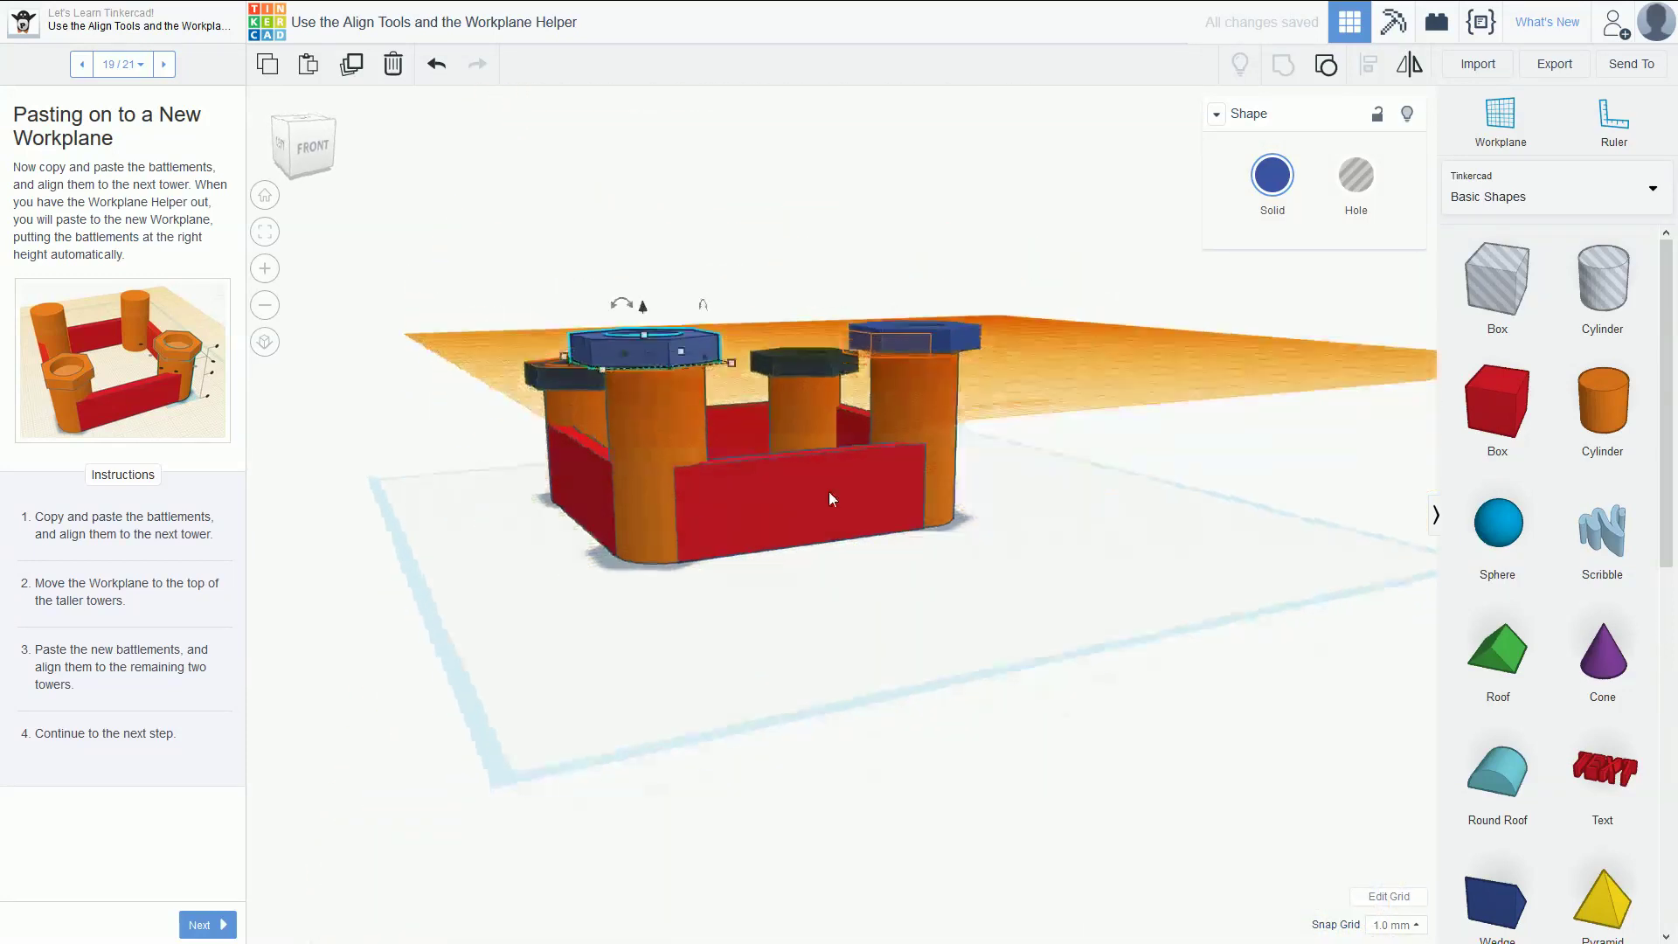
shift+click(662, 439)
click(1385, 63)
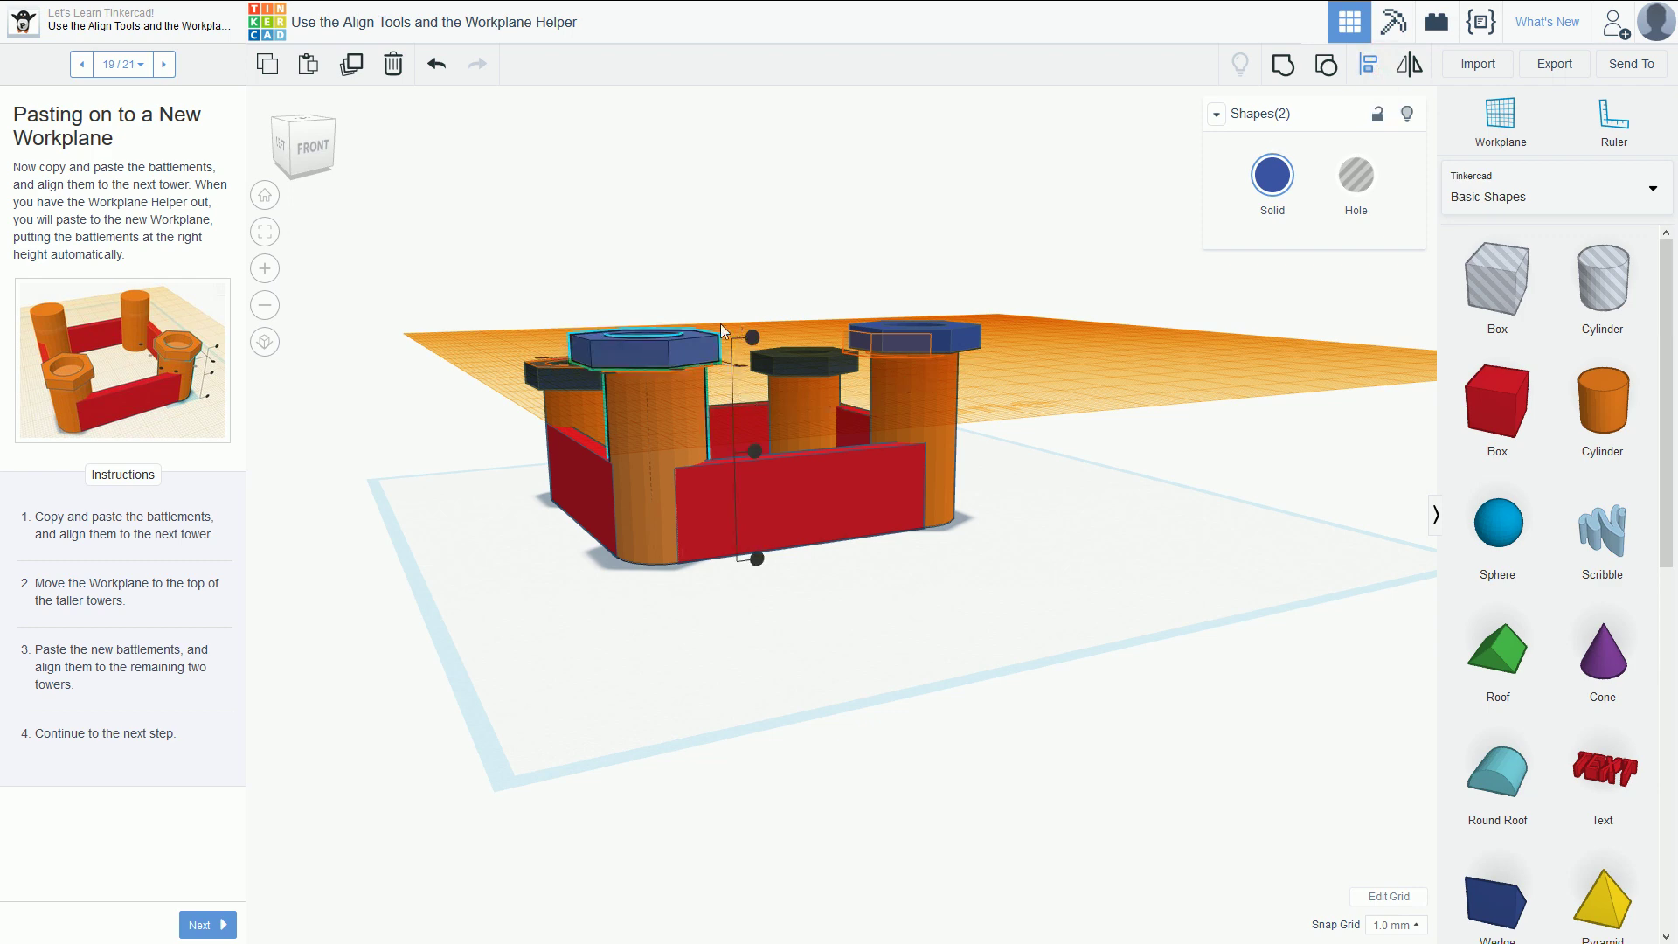
right_drag(669, 365, 664, 668)
click(663, 690)
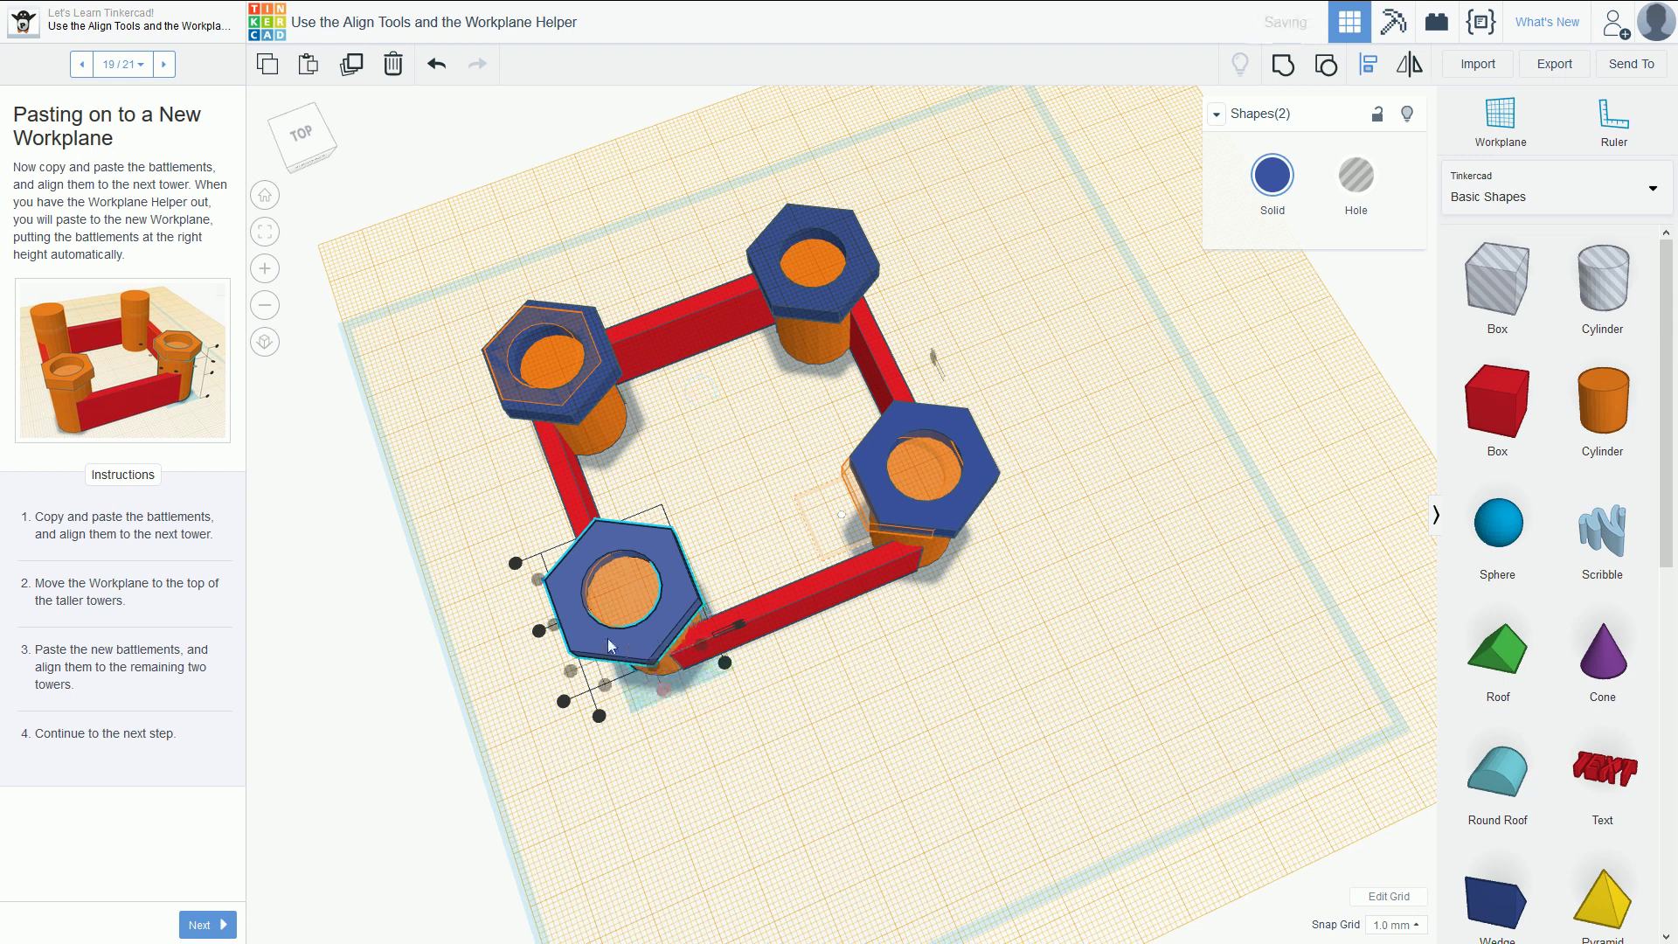
click(540, 630)
key(ctrl+z)
mouse_move(667, 700)
right_down()
mouse_move(687, 559)
mouse_move(686, 697)
right_up()
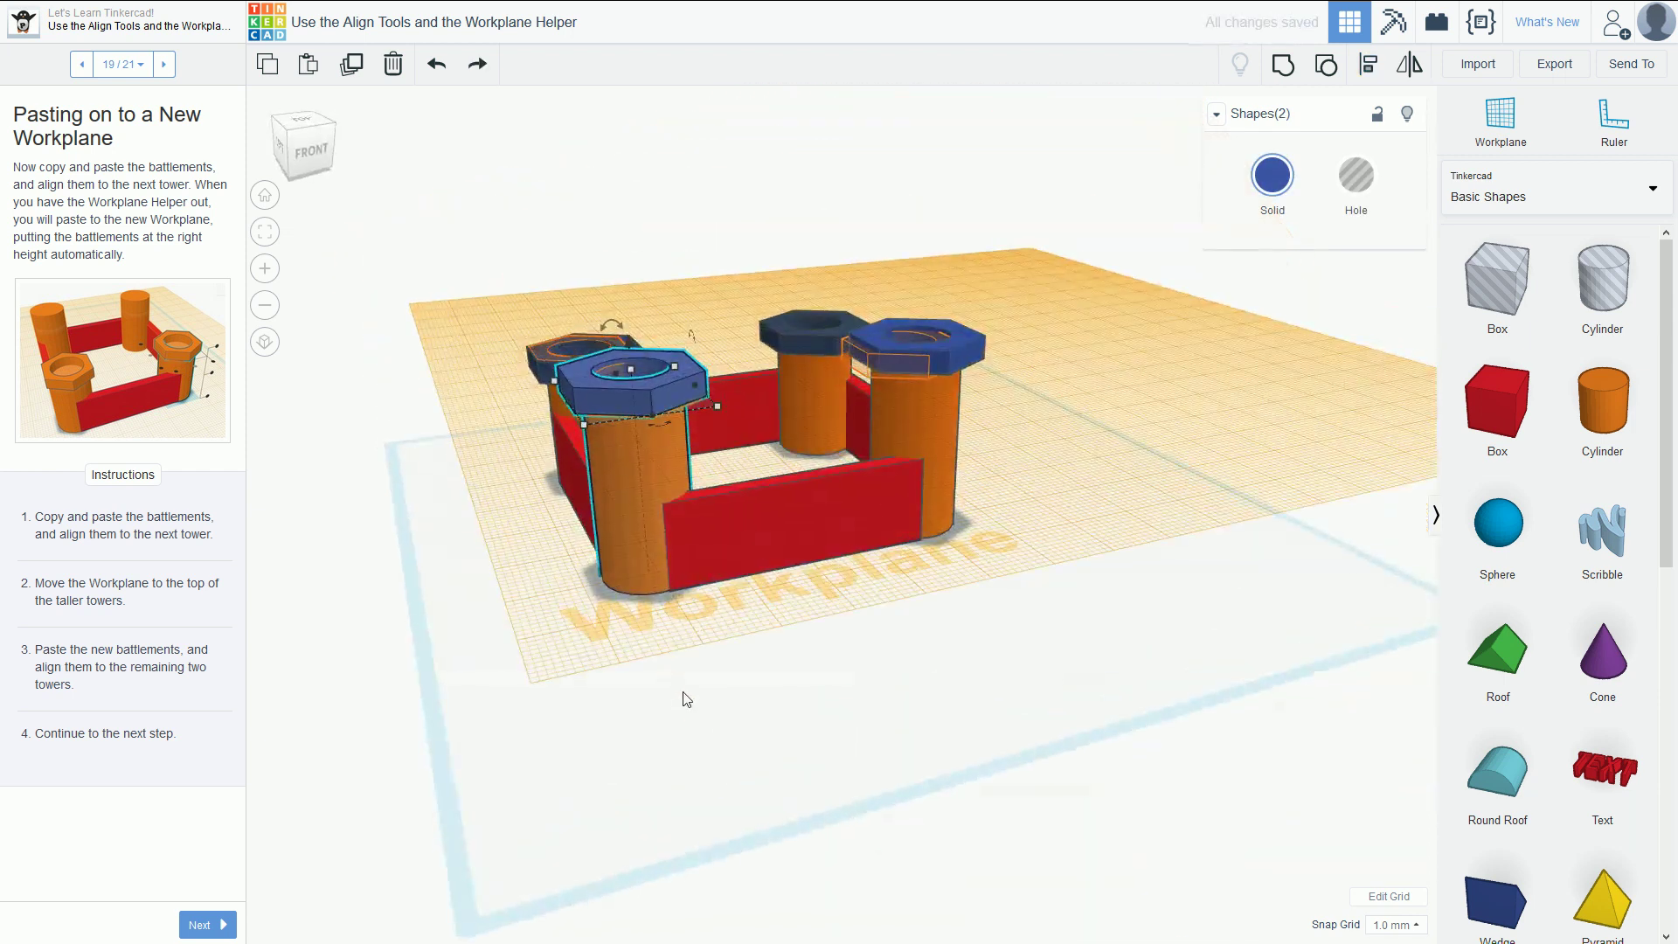
click(691, 718)
- Reselect the remaining taller tower and its battlement and center them horizontally on each other with Align
click(640, 513)
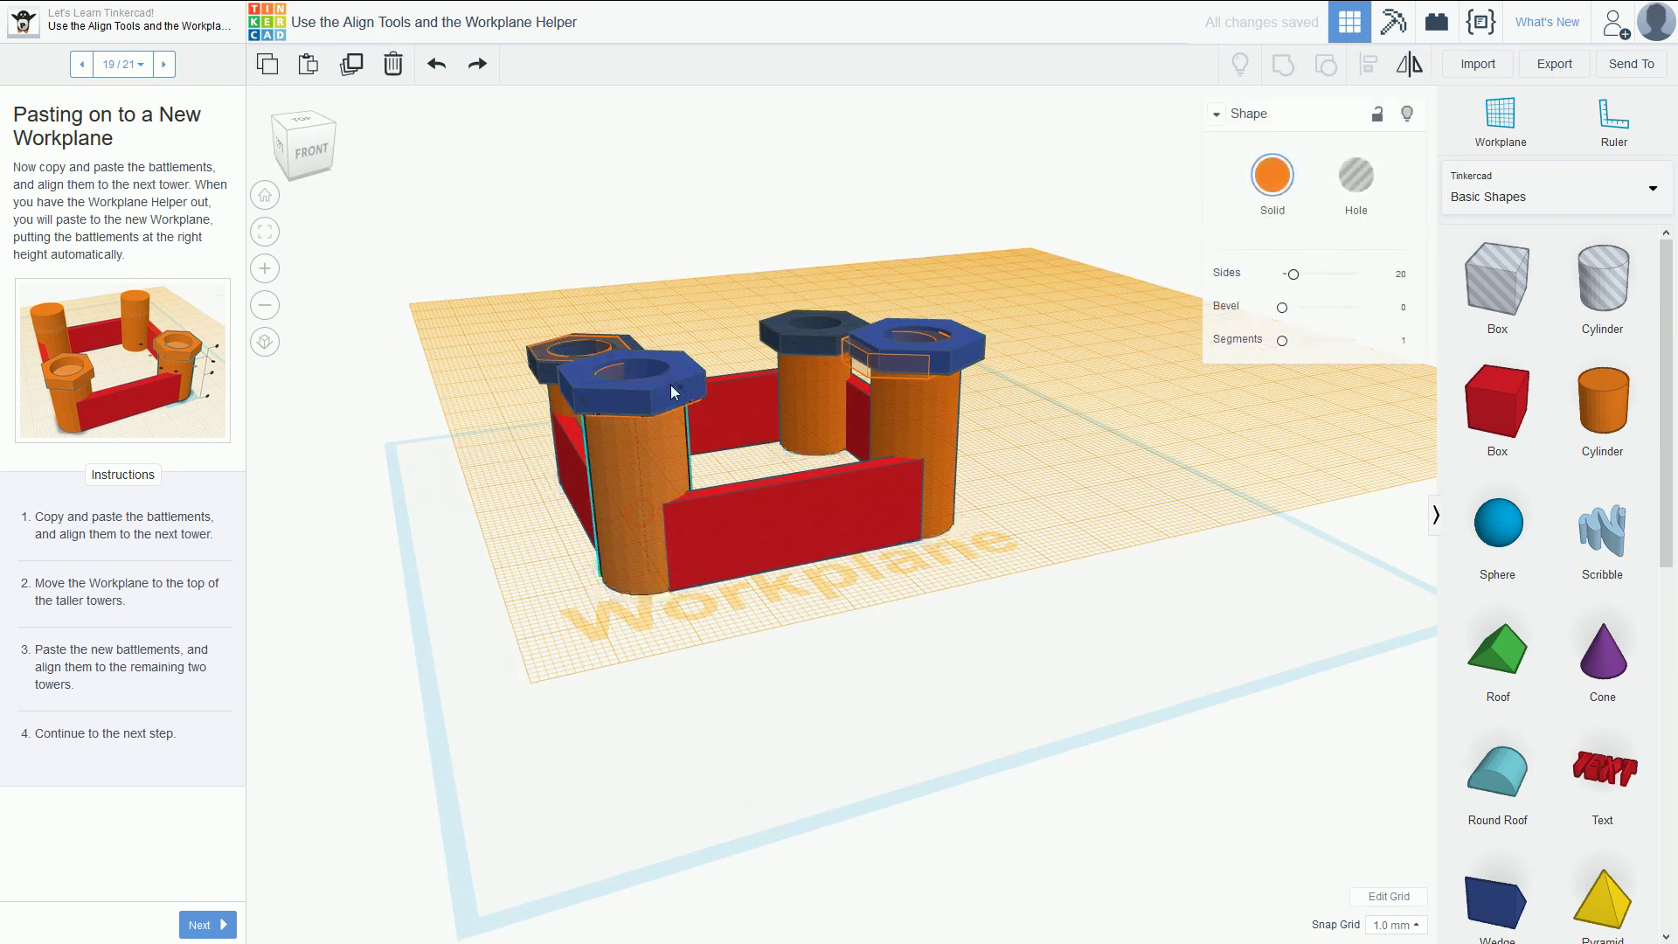
shift+click(670, 384)
click(1369, 64)
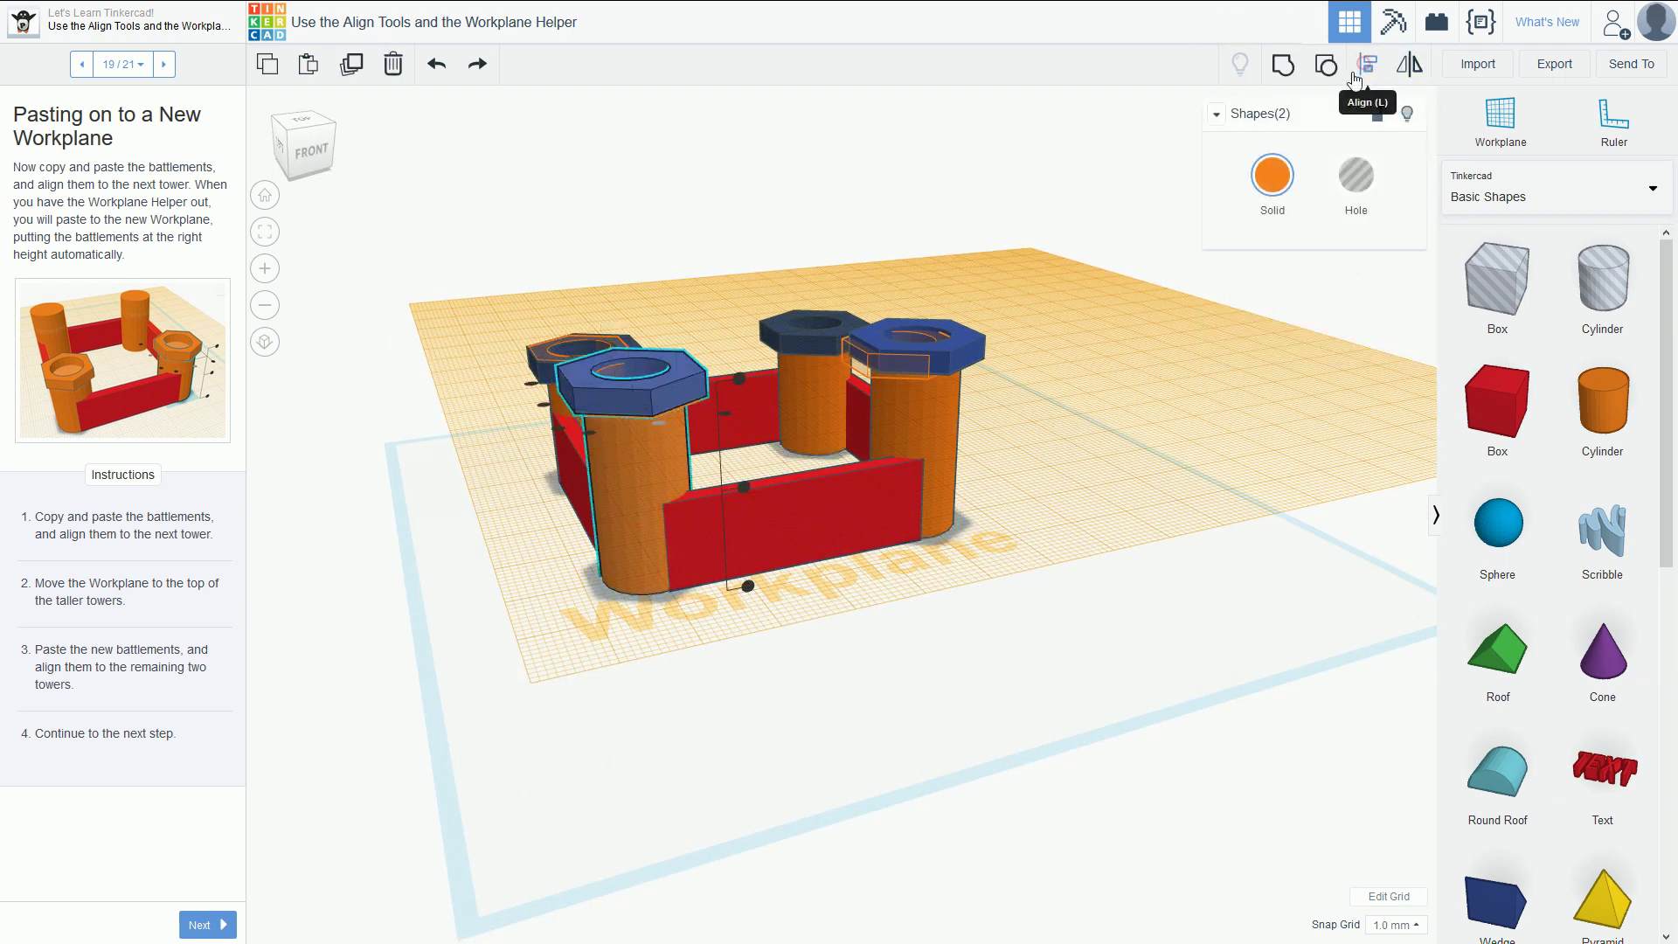
right_drag(700, 160, 657, 648)
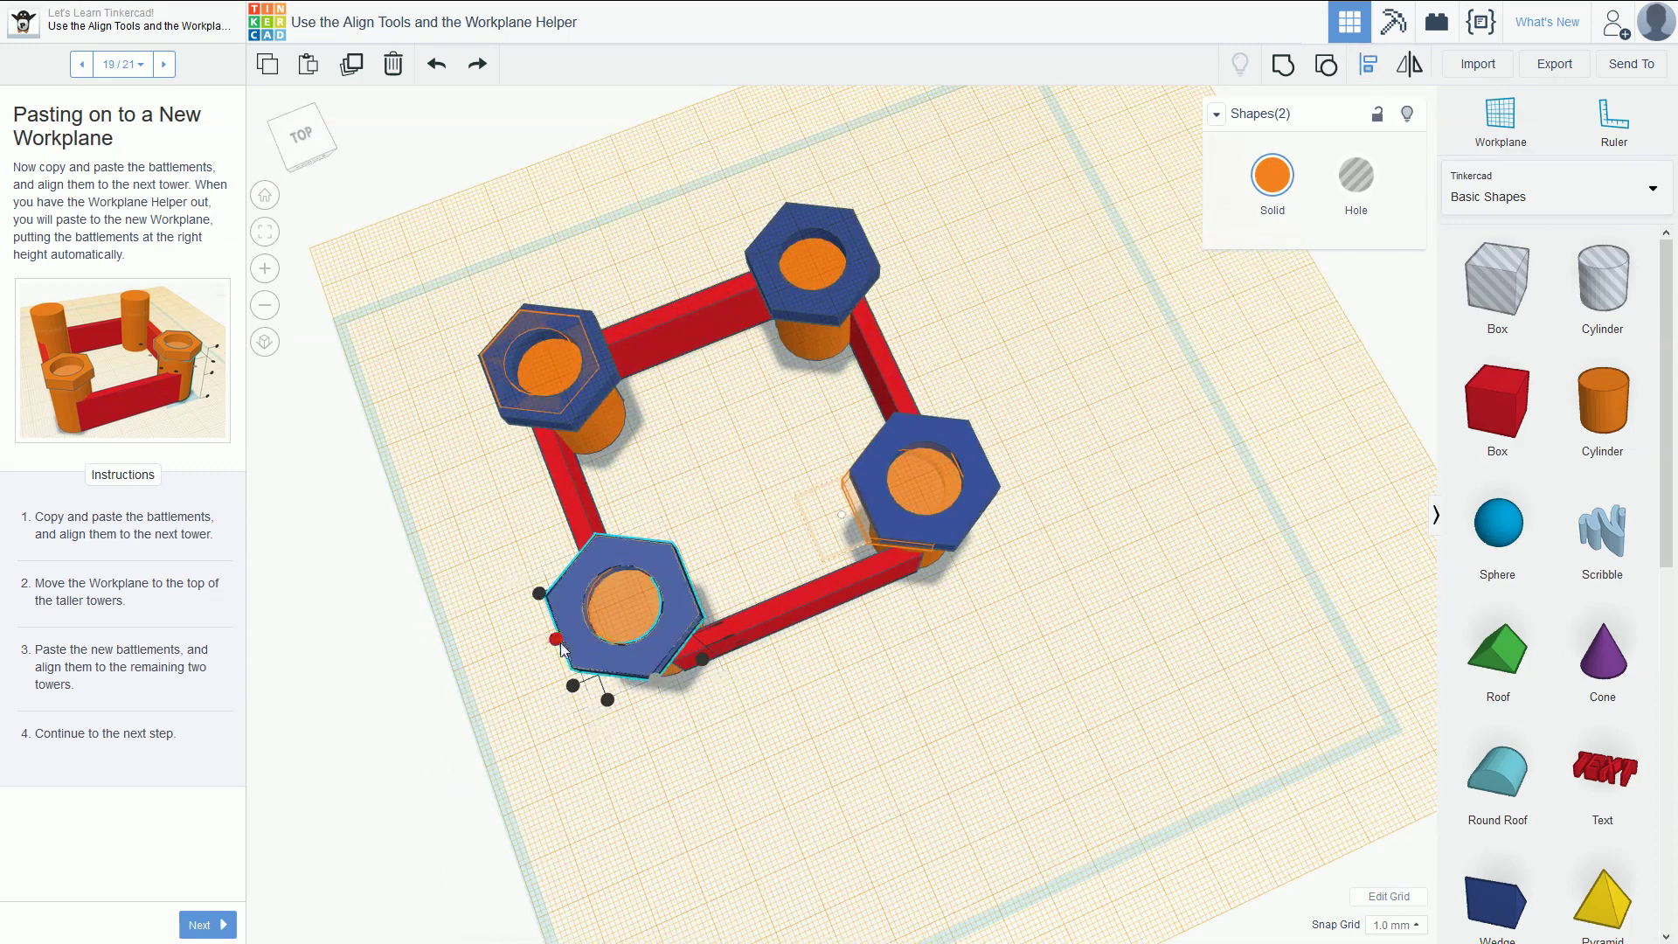
click(664, 703)
right_drag(671, 654, 485, 421)
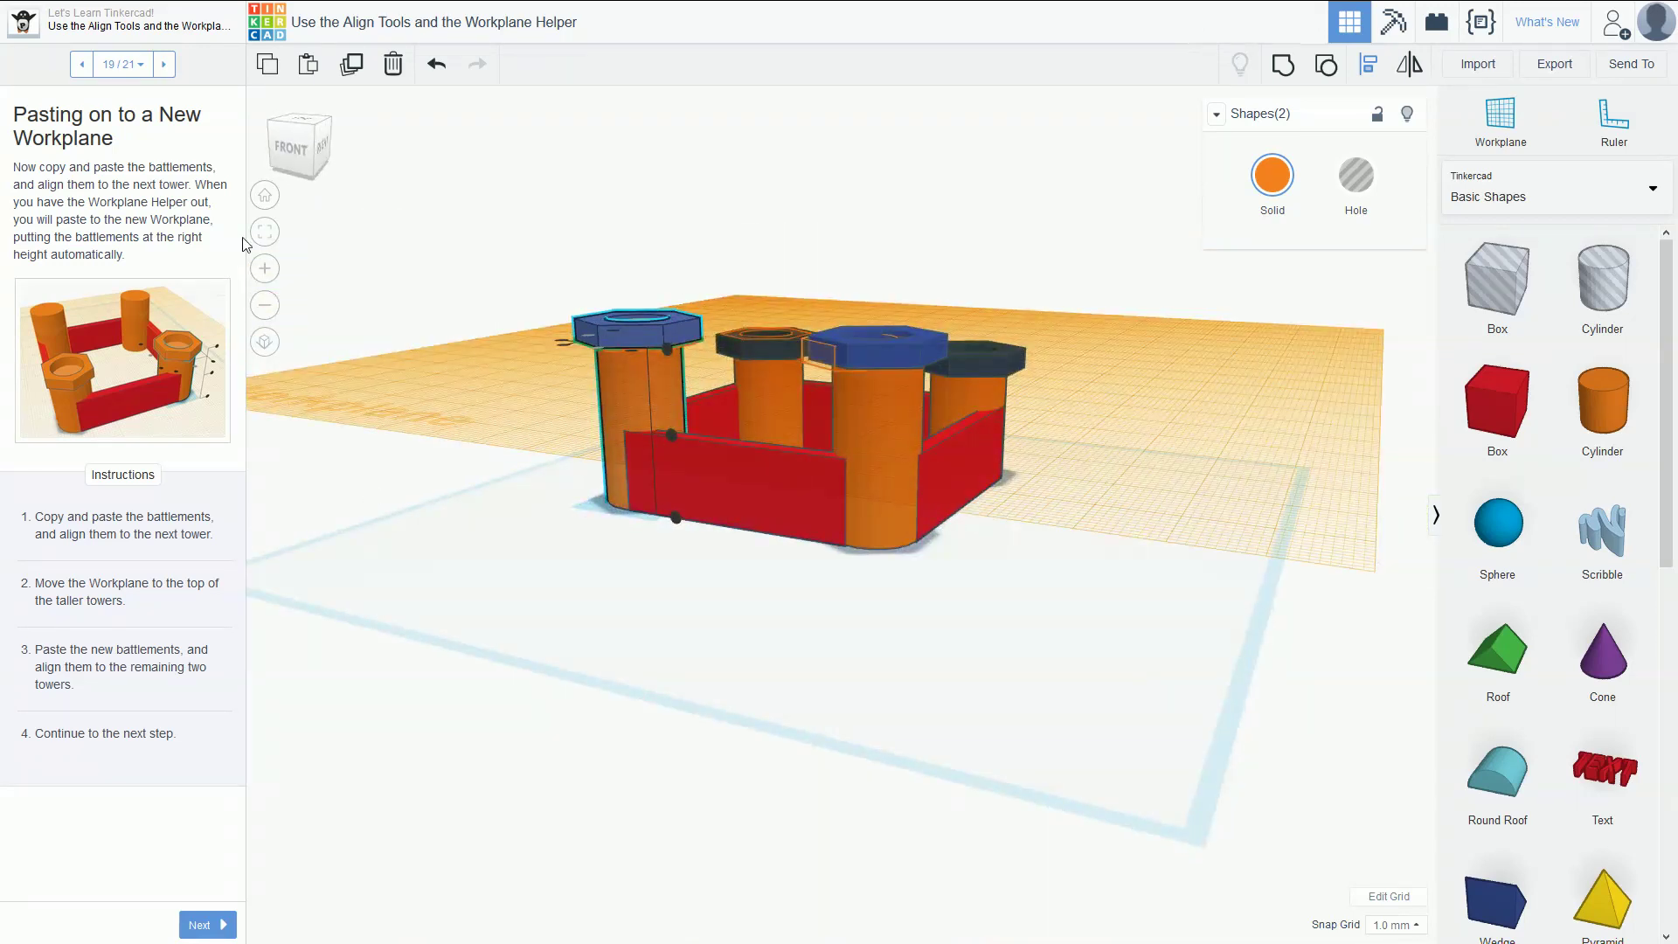
- Advance to lesson step 20 and return the workplane to the original base grid
click(171, 63)
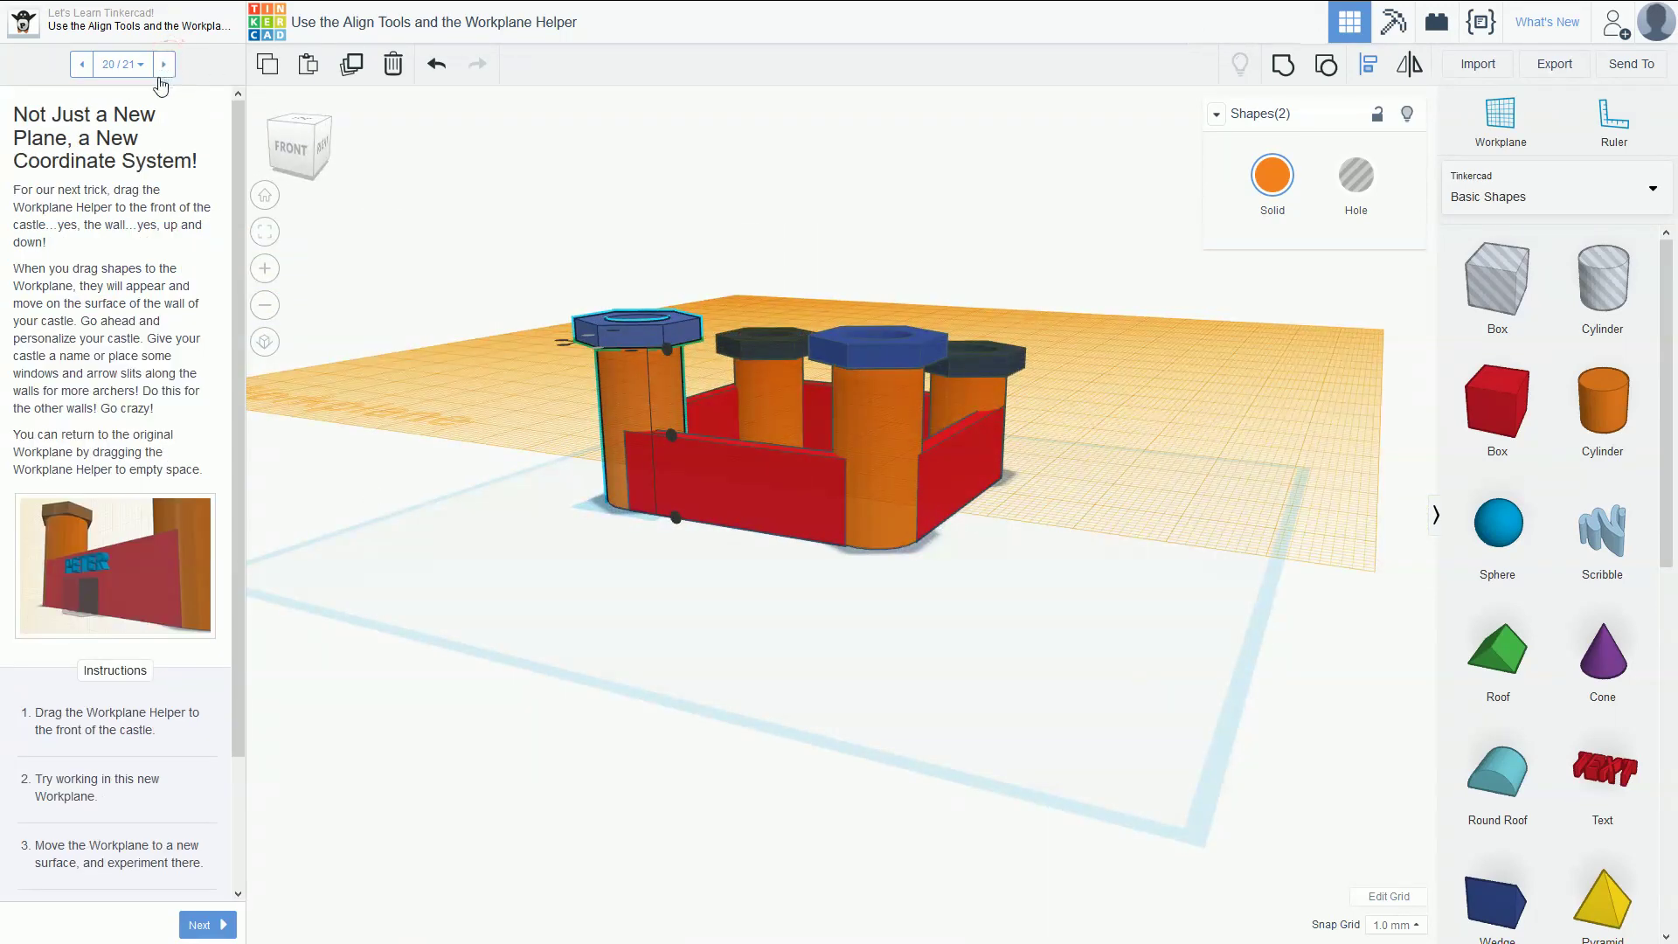
right_drag(870, 198, 772, 254)
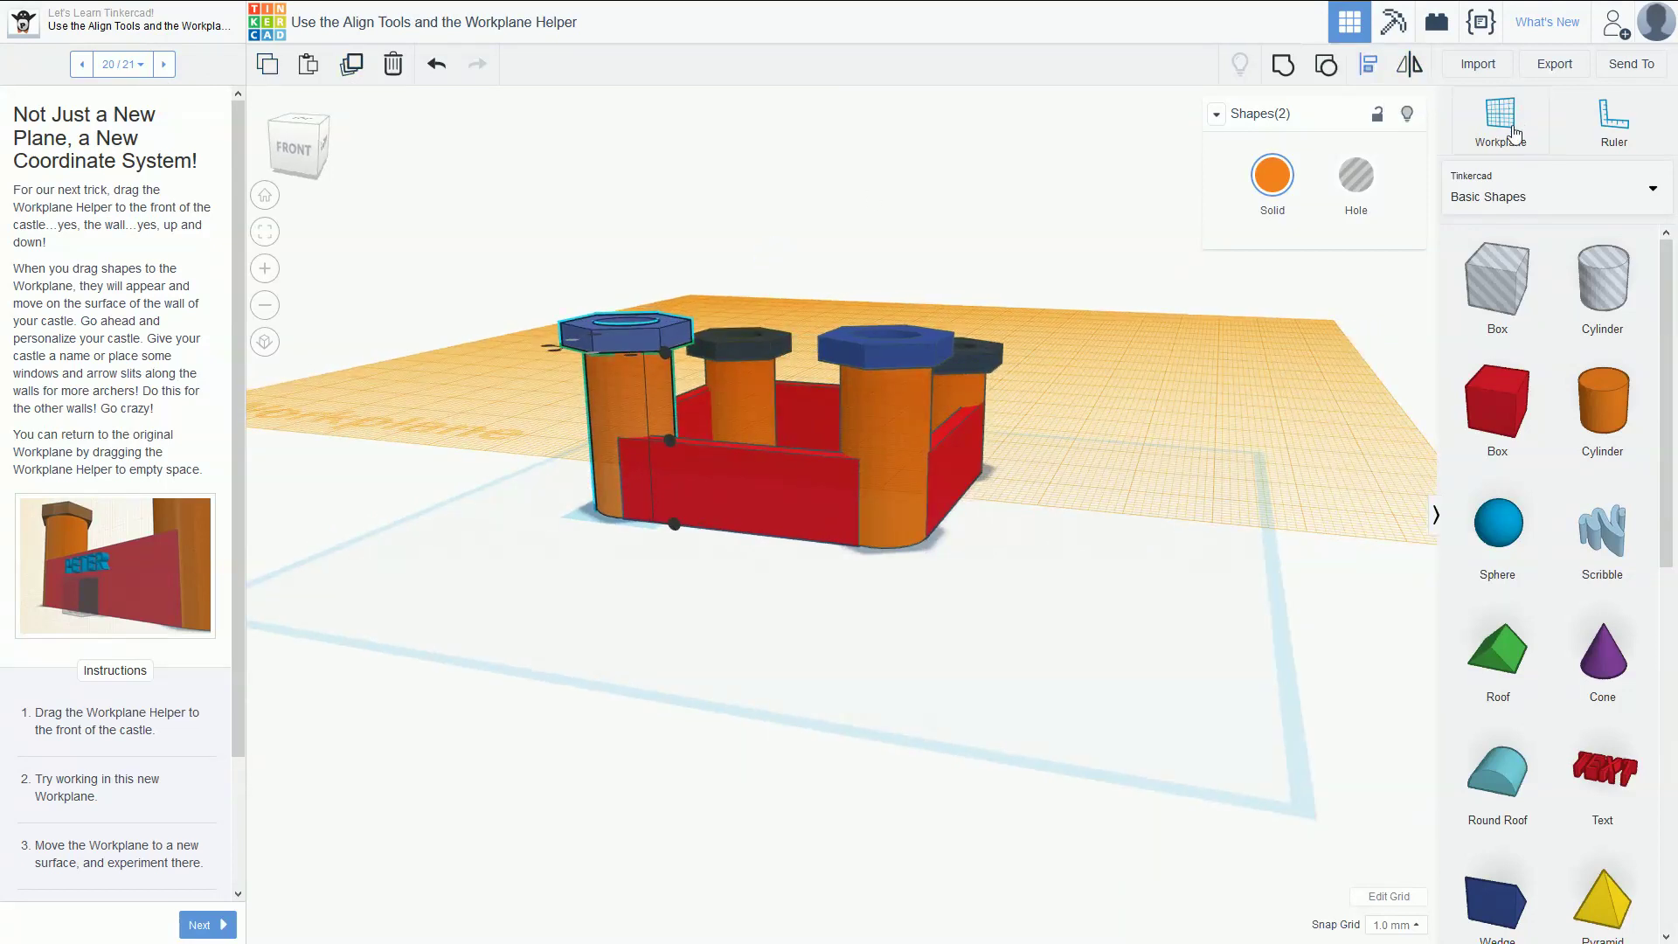
drag(1515, 133, 664, 489)
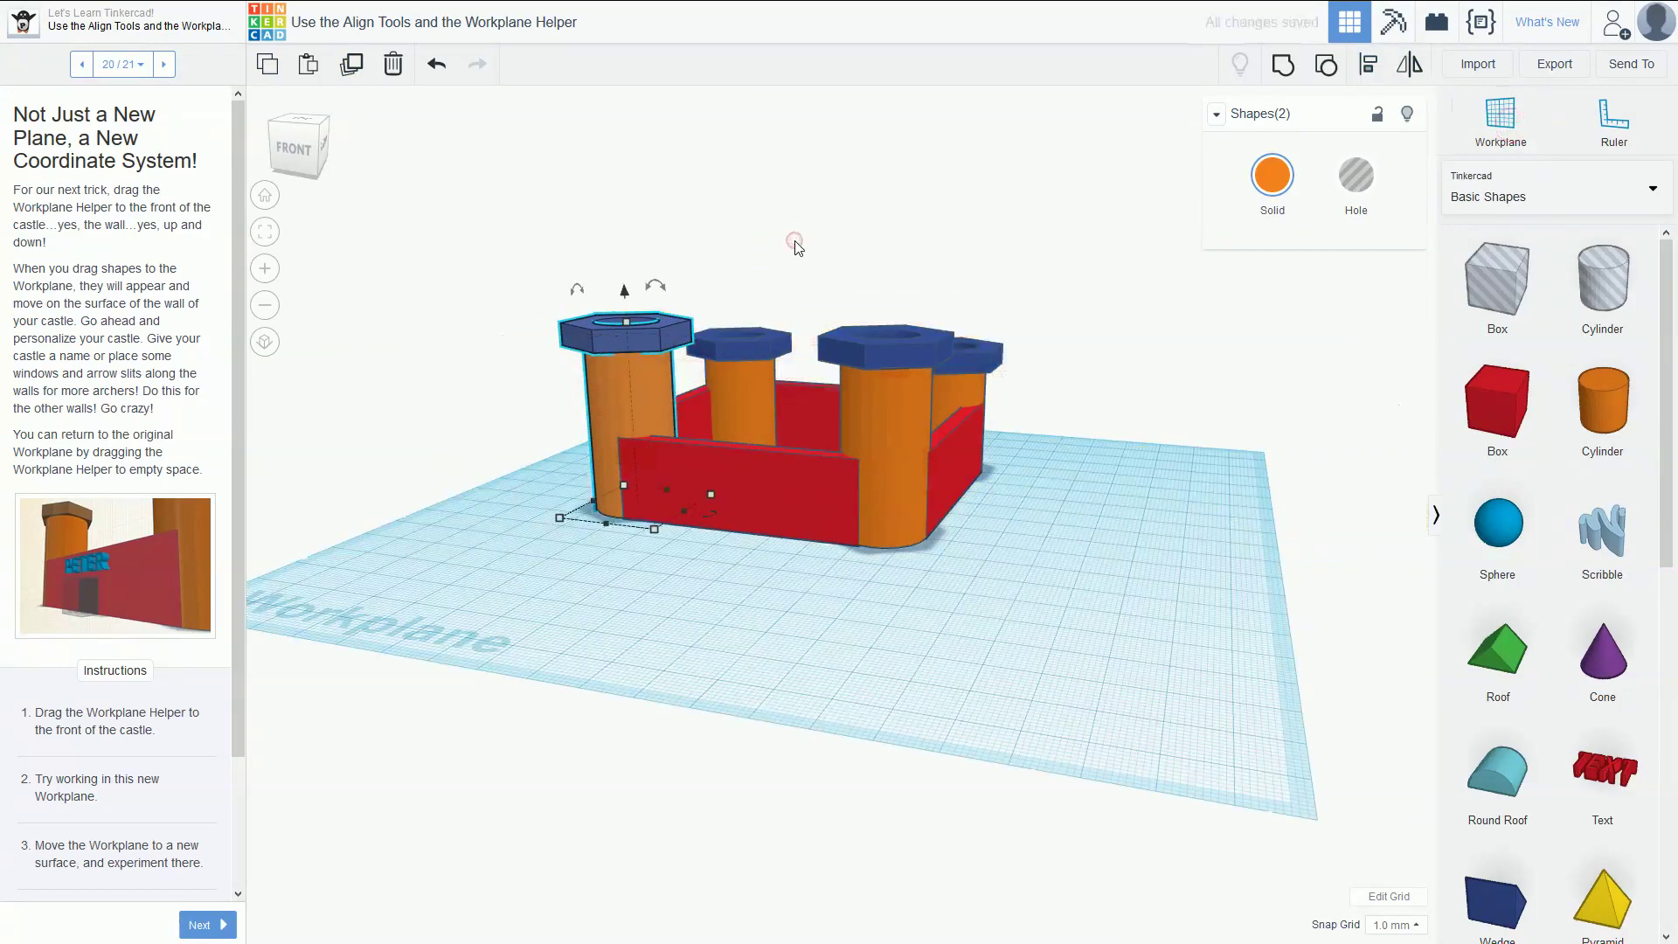
click(704, 217)
right_drag(705, 217, 629, 300)
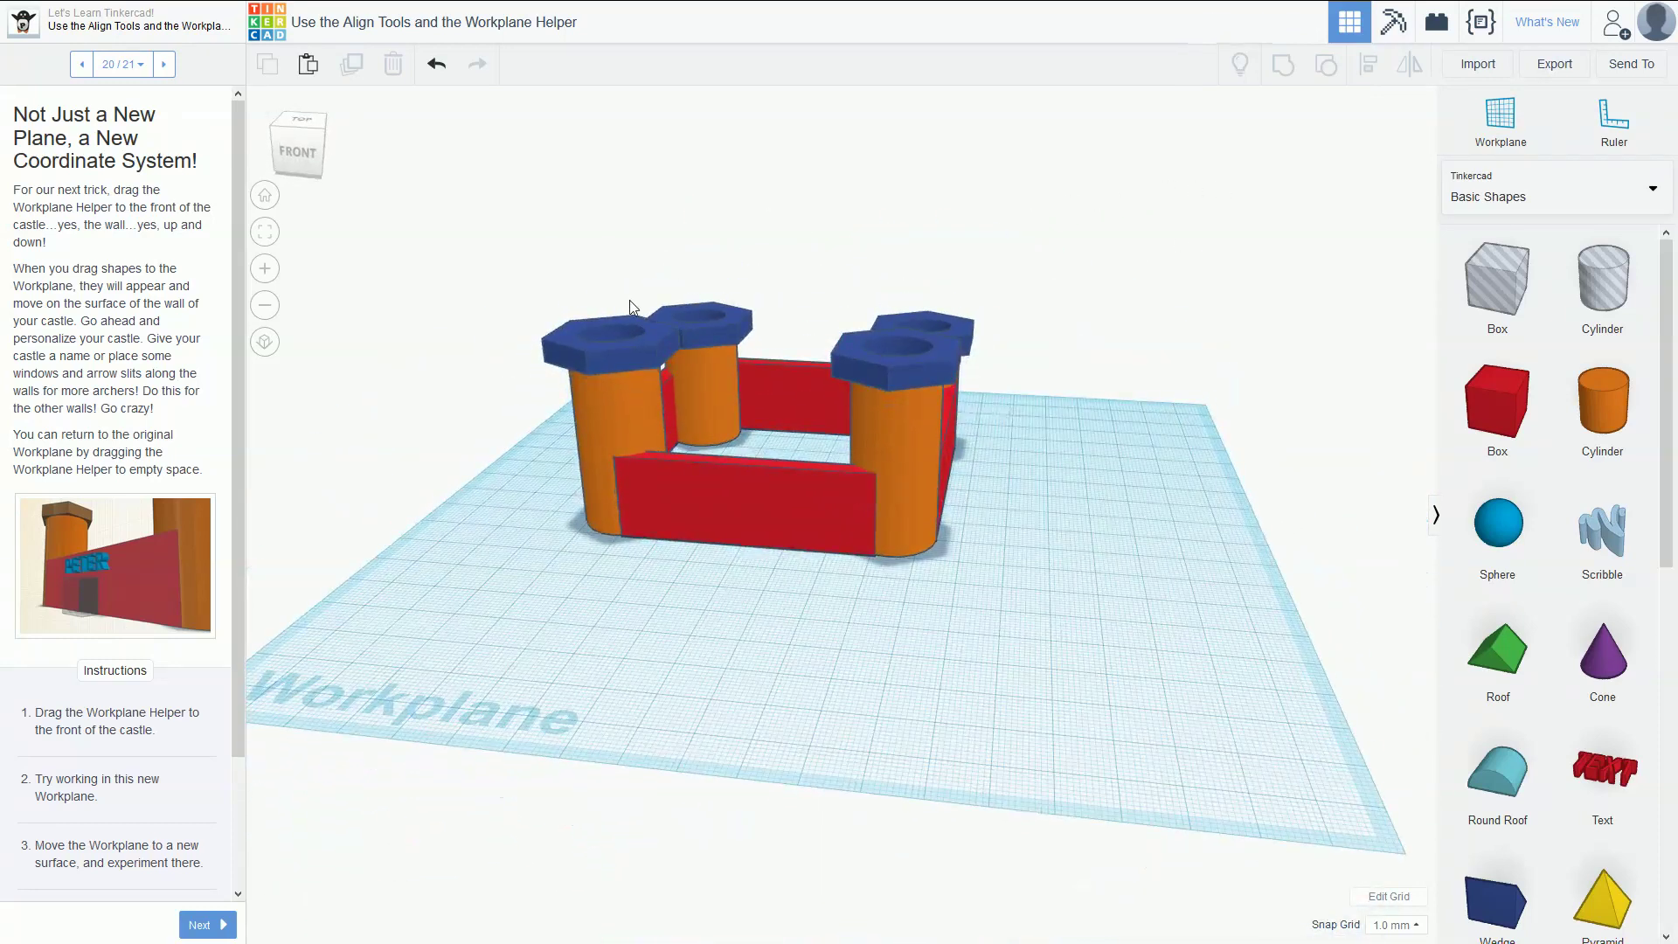
- Add a hole box, shrink it to doorway size, and move it into the base of the front wall near the middle
drag(1487, 281, 777, 594)
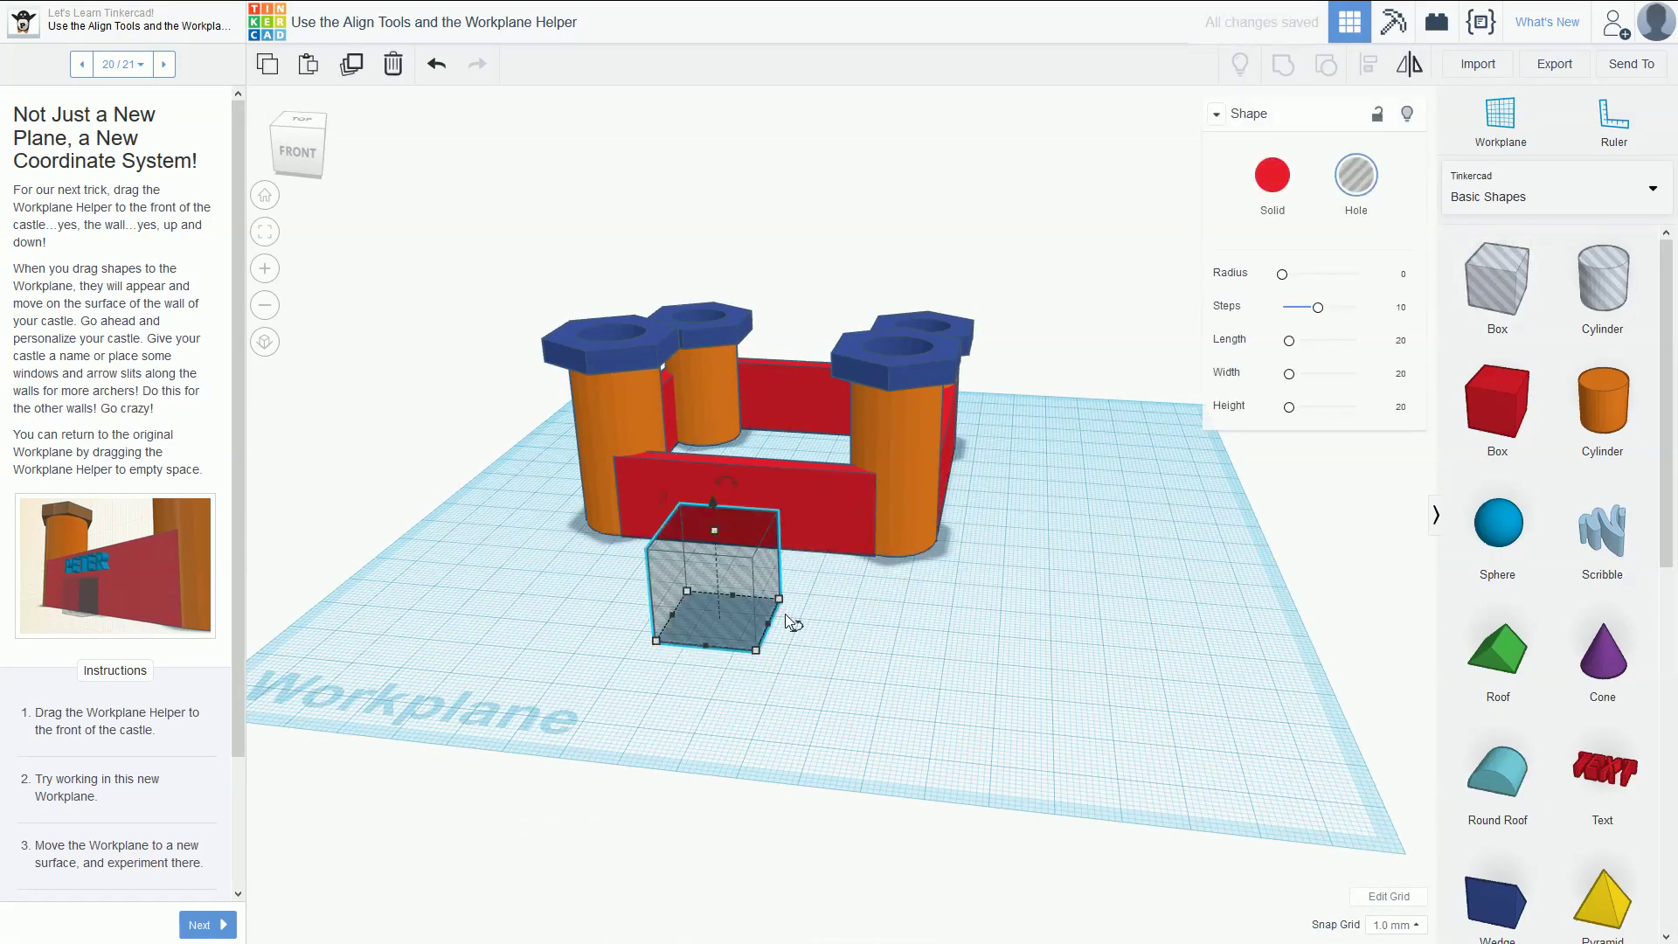
drag(779, 603, 732, 622)
drag(688, 531, 732, 543)
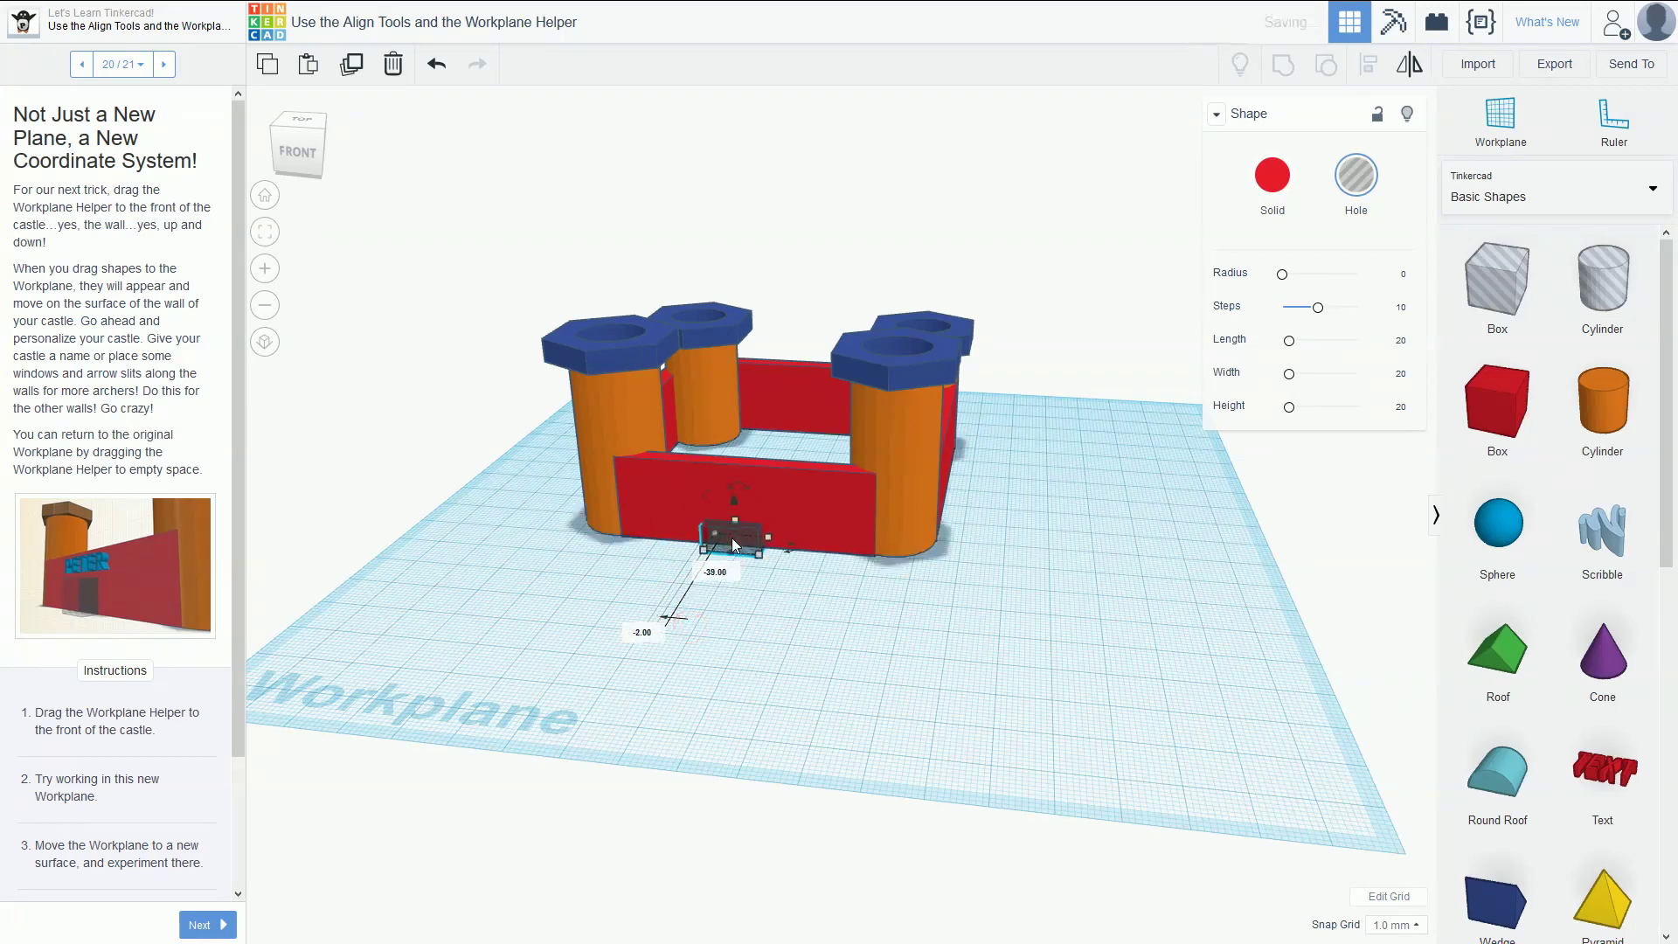
- Group the hole box with the front wall to cut the doorway
shift+click(797, 515)
click(1283, 64)
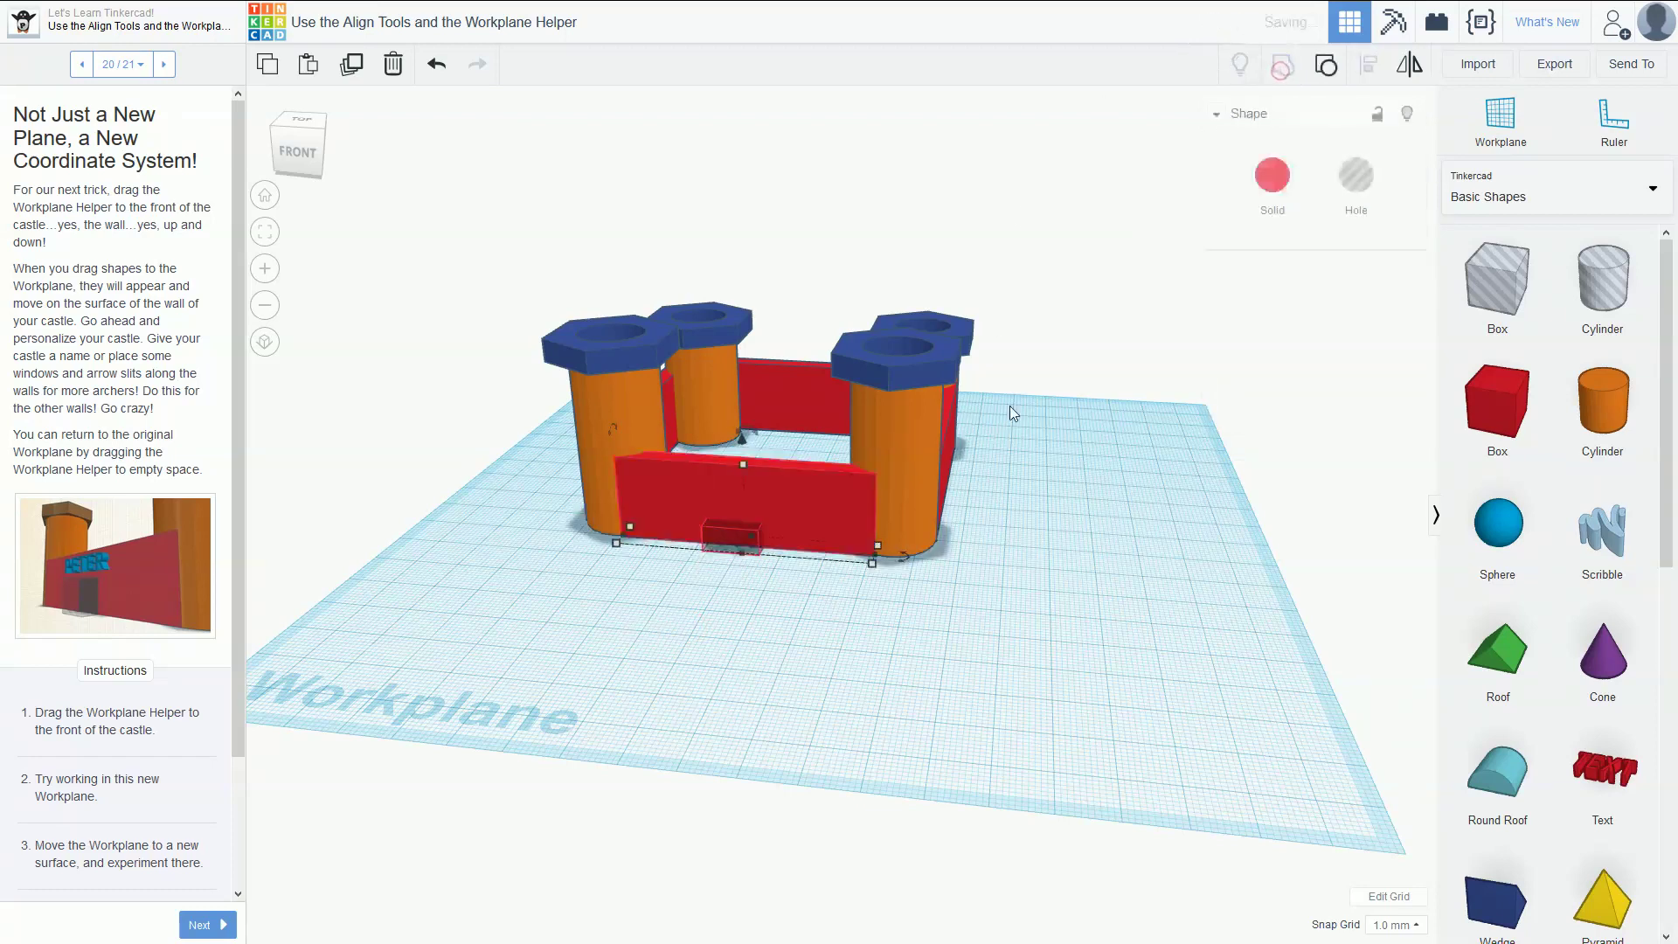
click(980, 673)
right_drag(980, 673, 954, 698)
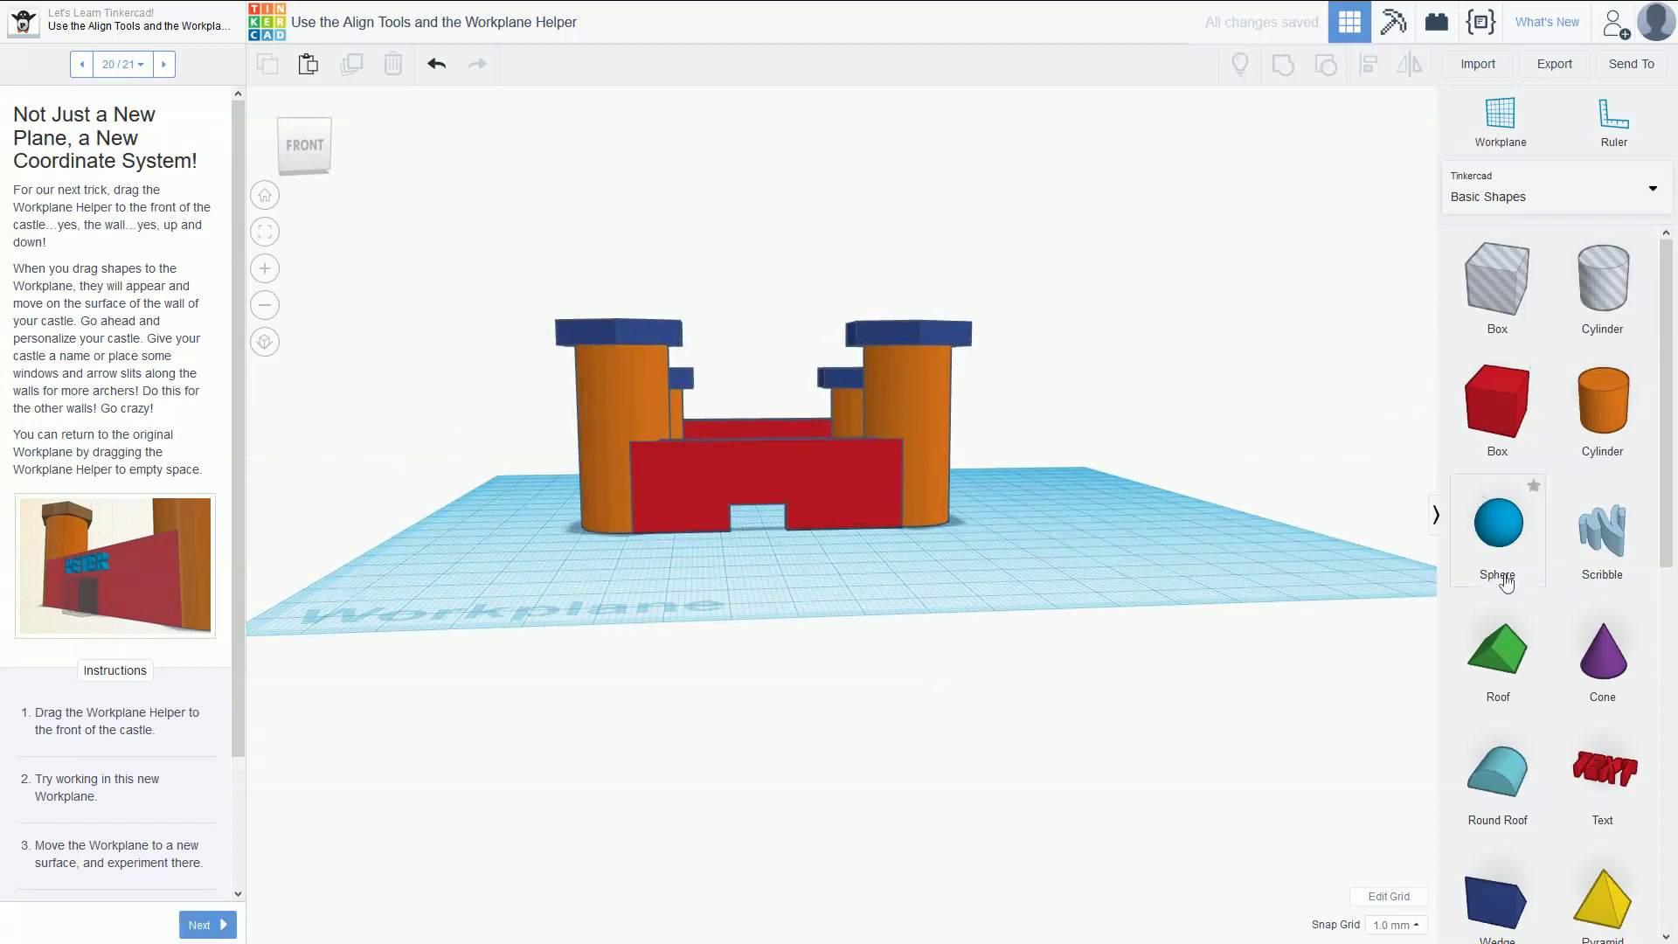
- Add a text shape beside the castle and set its text to the owner's name in possessive form
drag(1602, 766, 1157, 605)
click(1348, 272)
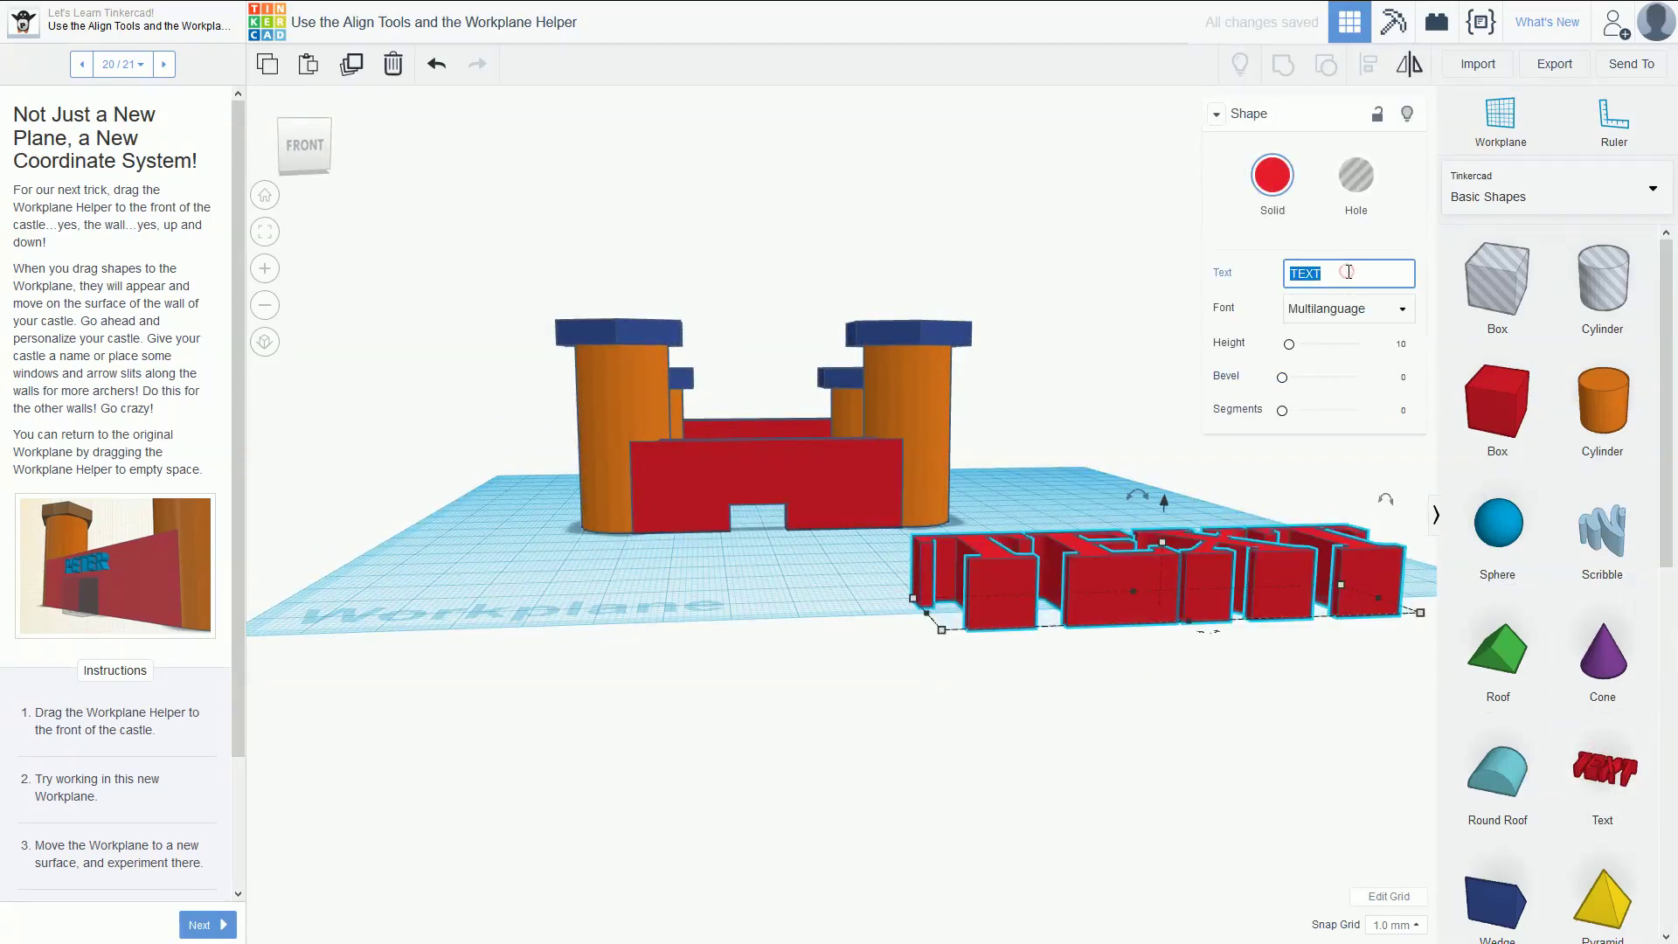
text(Hendo)
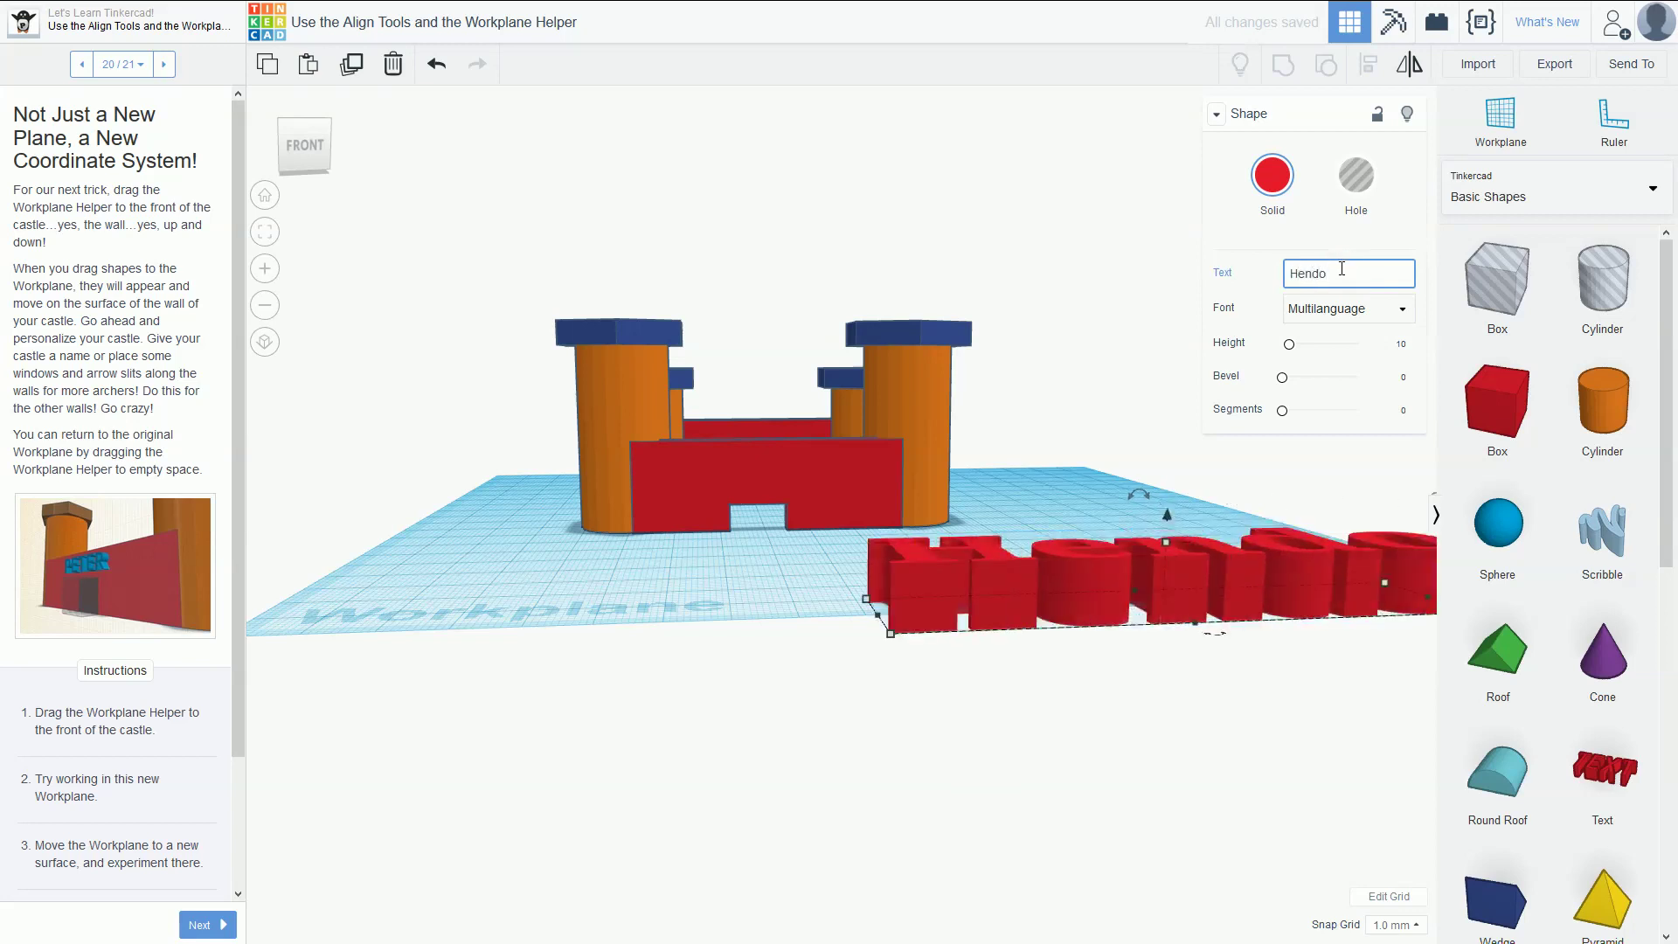
text('s)
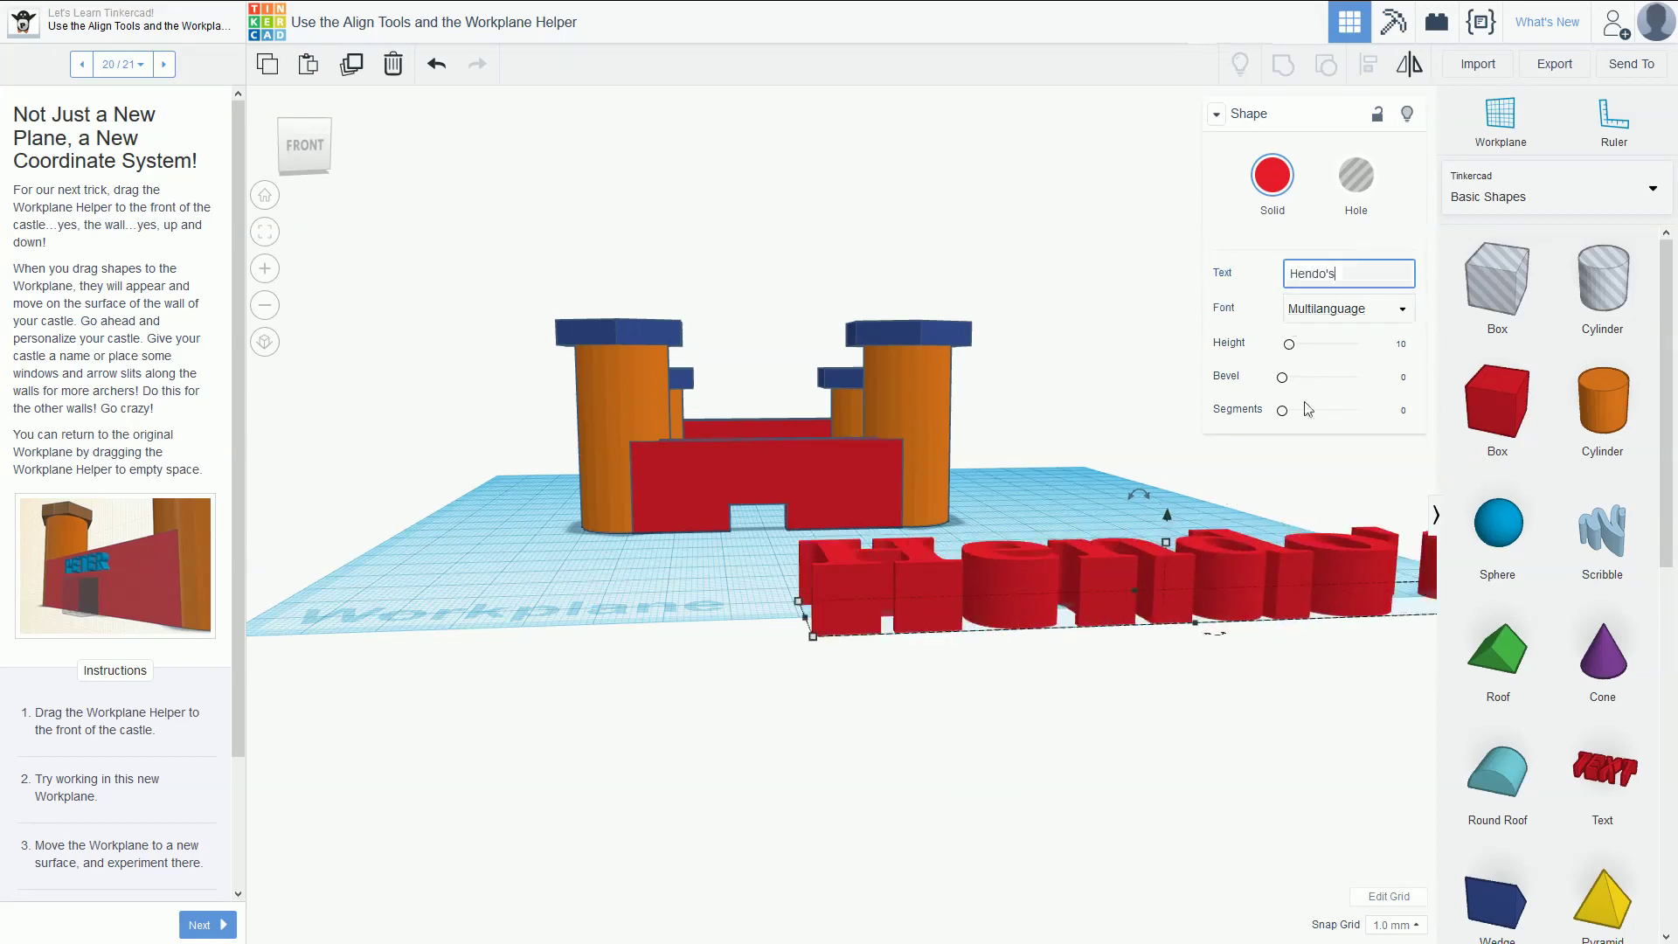
click(1057, 687)
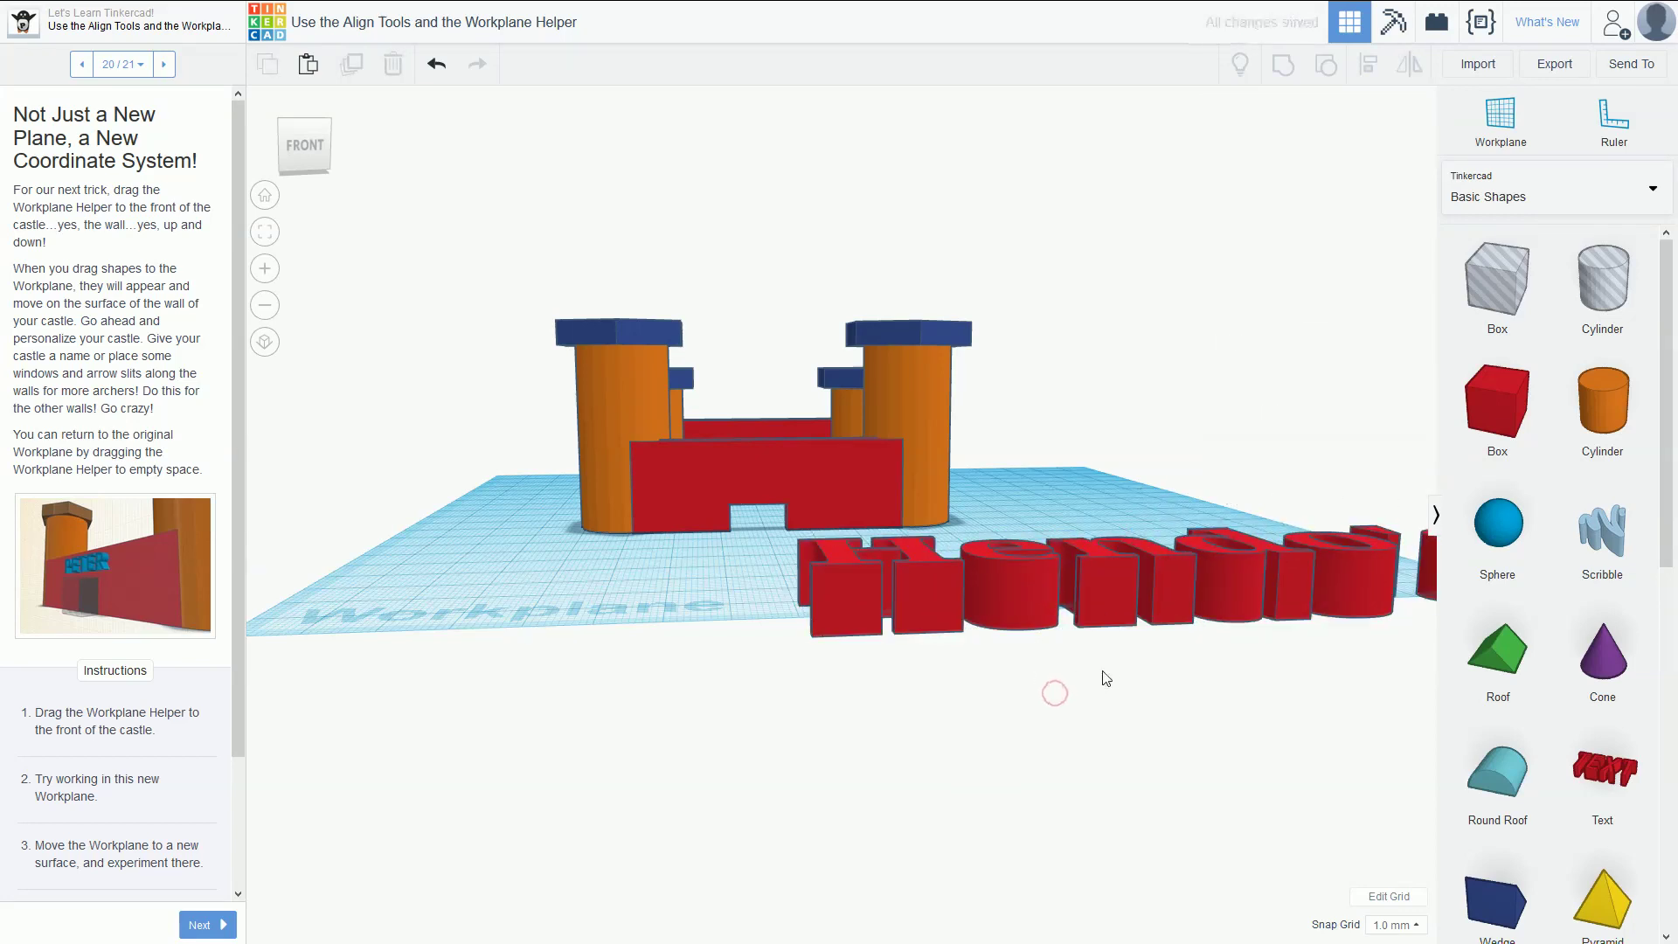
- Recolor the name text shape solid green
scroll(1084, 681, down, 2)
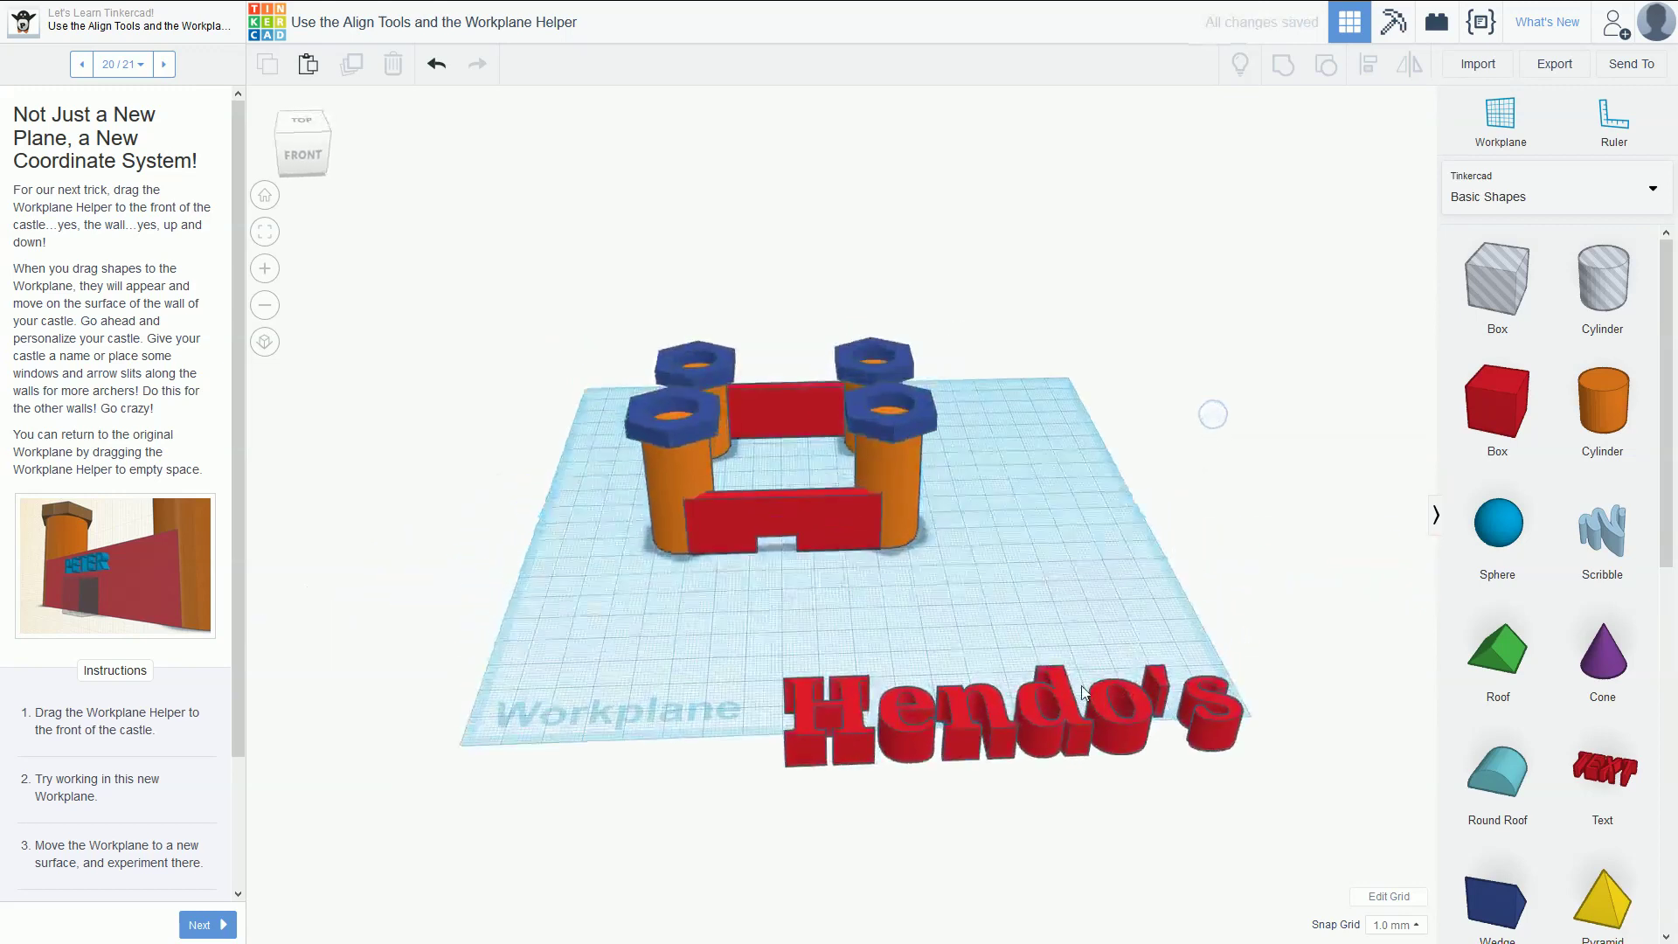
click(1163, 712)
click(1272, 175)
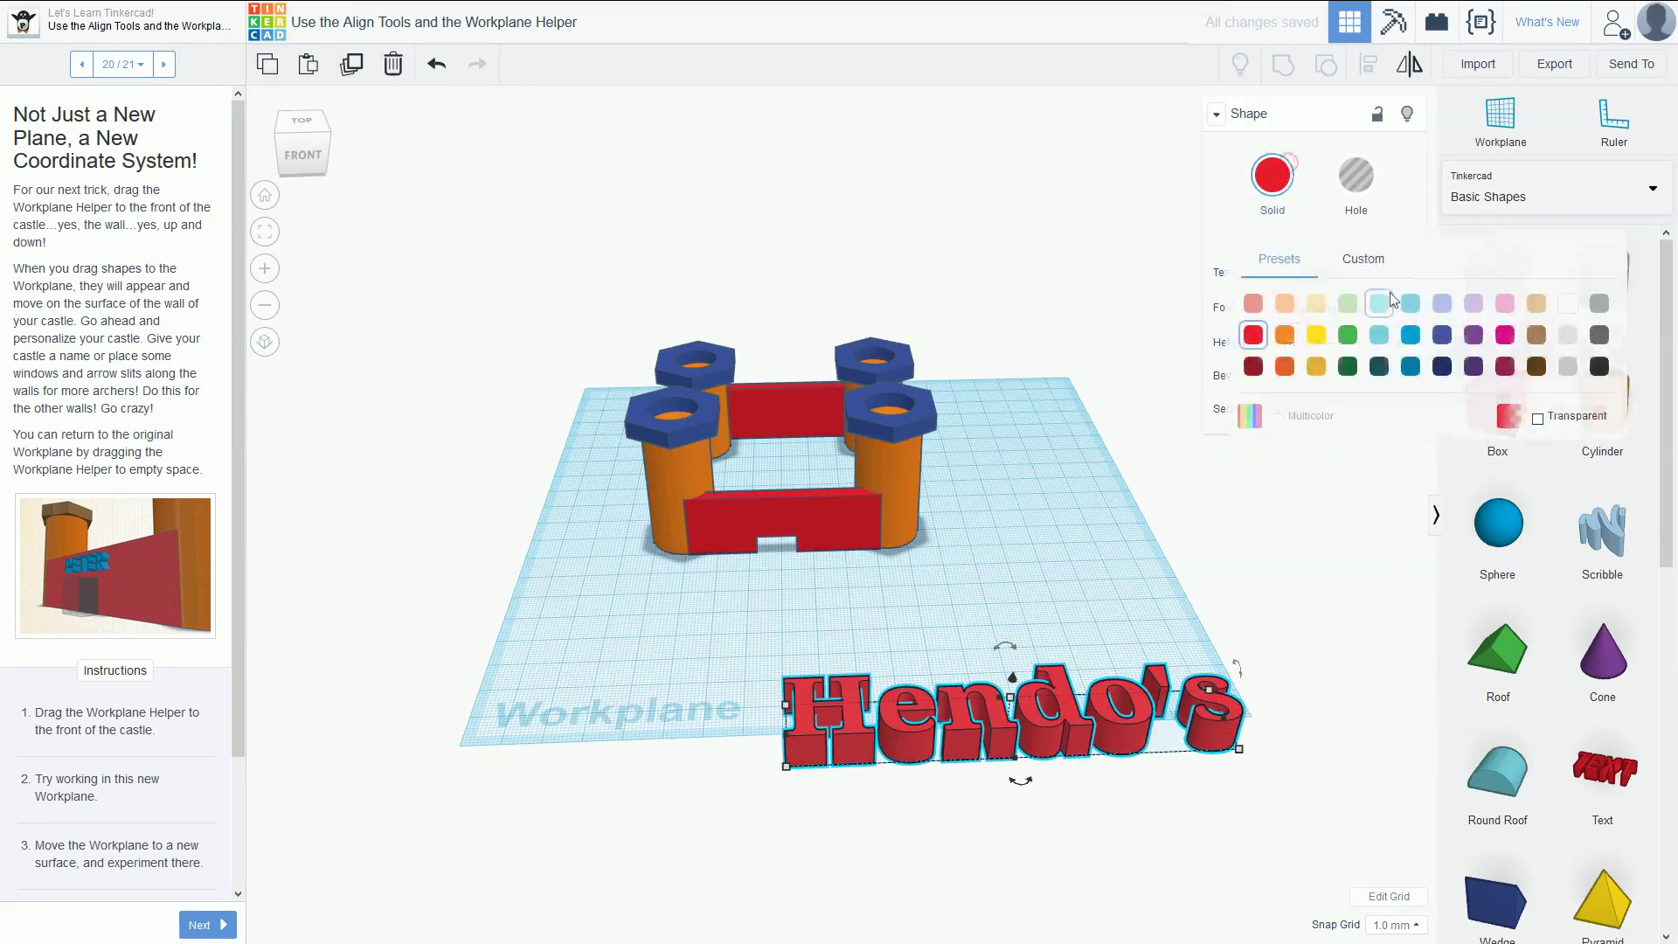
click(1347, 342)
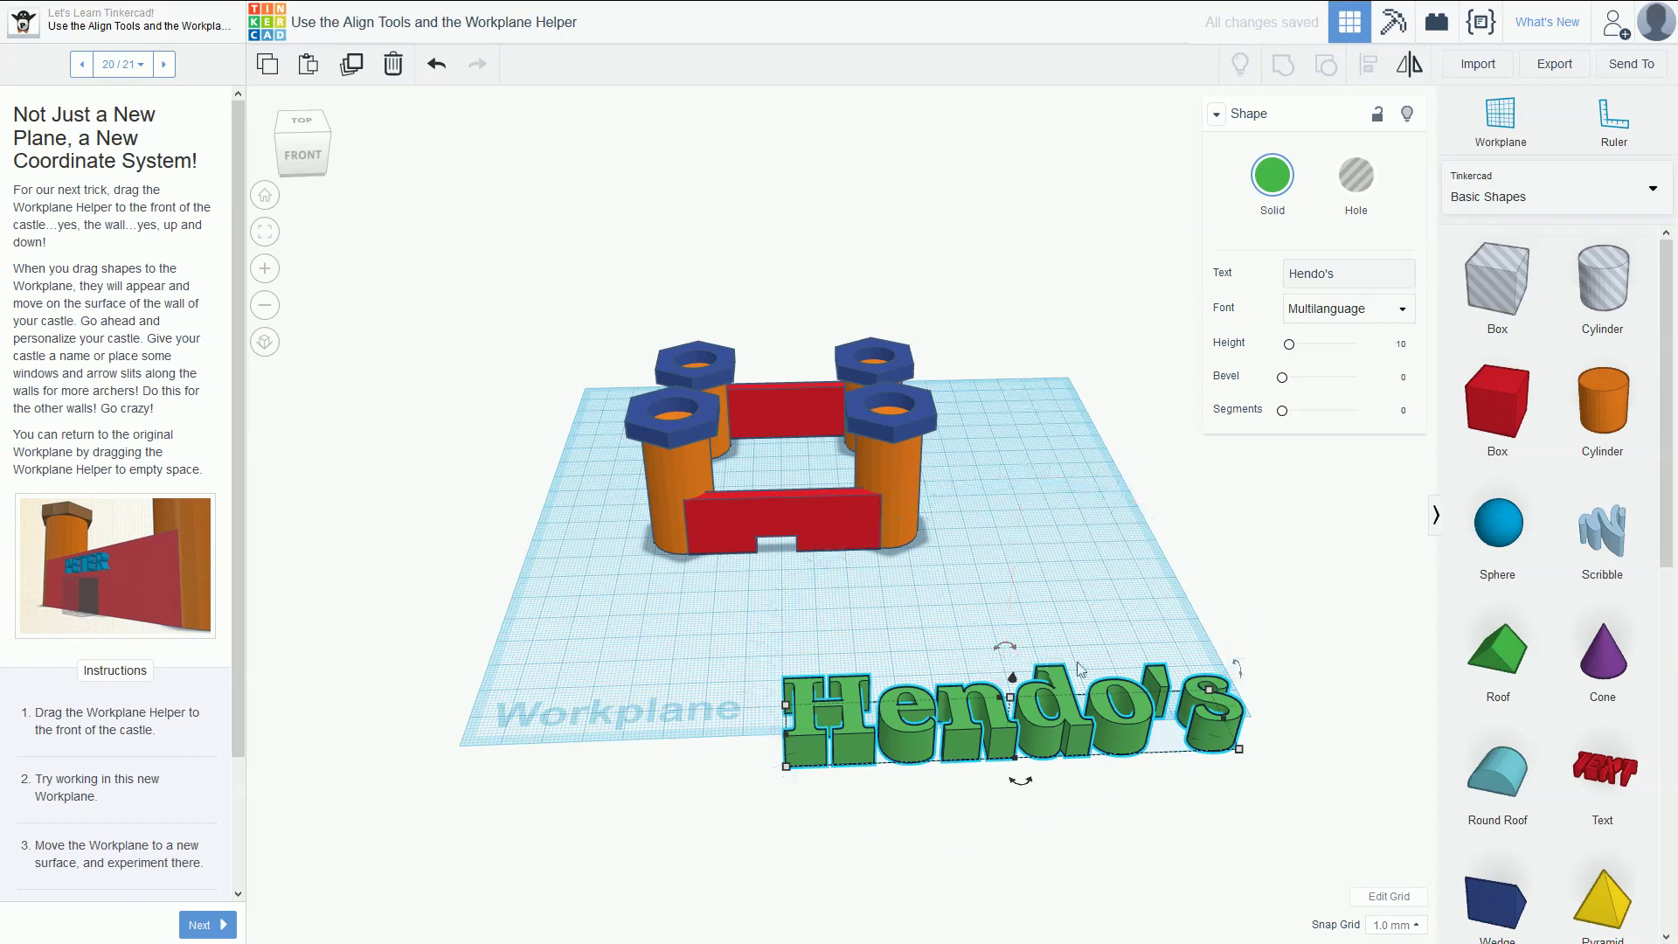
- Rotate the green name text upright and scale it down to fit the front wall
mouse_move(1236, 671)
mouse_down()
mouse_move(1250, 786)
mouse_move(1242, 699)
mouse_up()
key(ctrl+z)
drag(1021, 780, 1027, 729)
right_drag(1014, 676, 1259, 538)
drag(1283, 507, 1327, 560)
- Move the green name text onto the front wall, centered just above the doorway
drag(1214, 622, 966, 576)
right_drag(1145, 489, 1020, 610)
drag(894, 645, 805, 564)
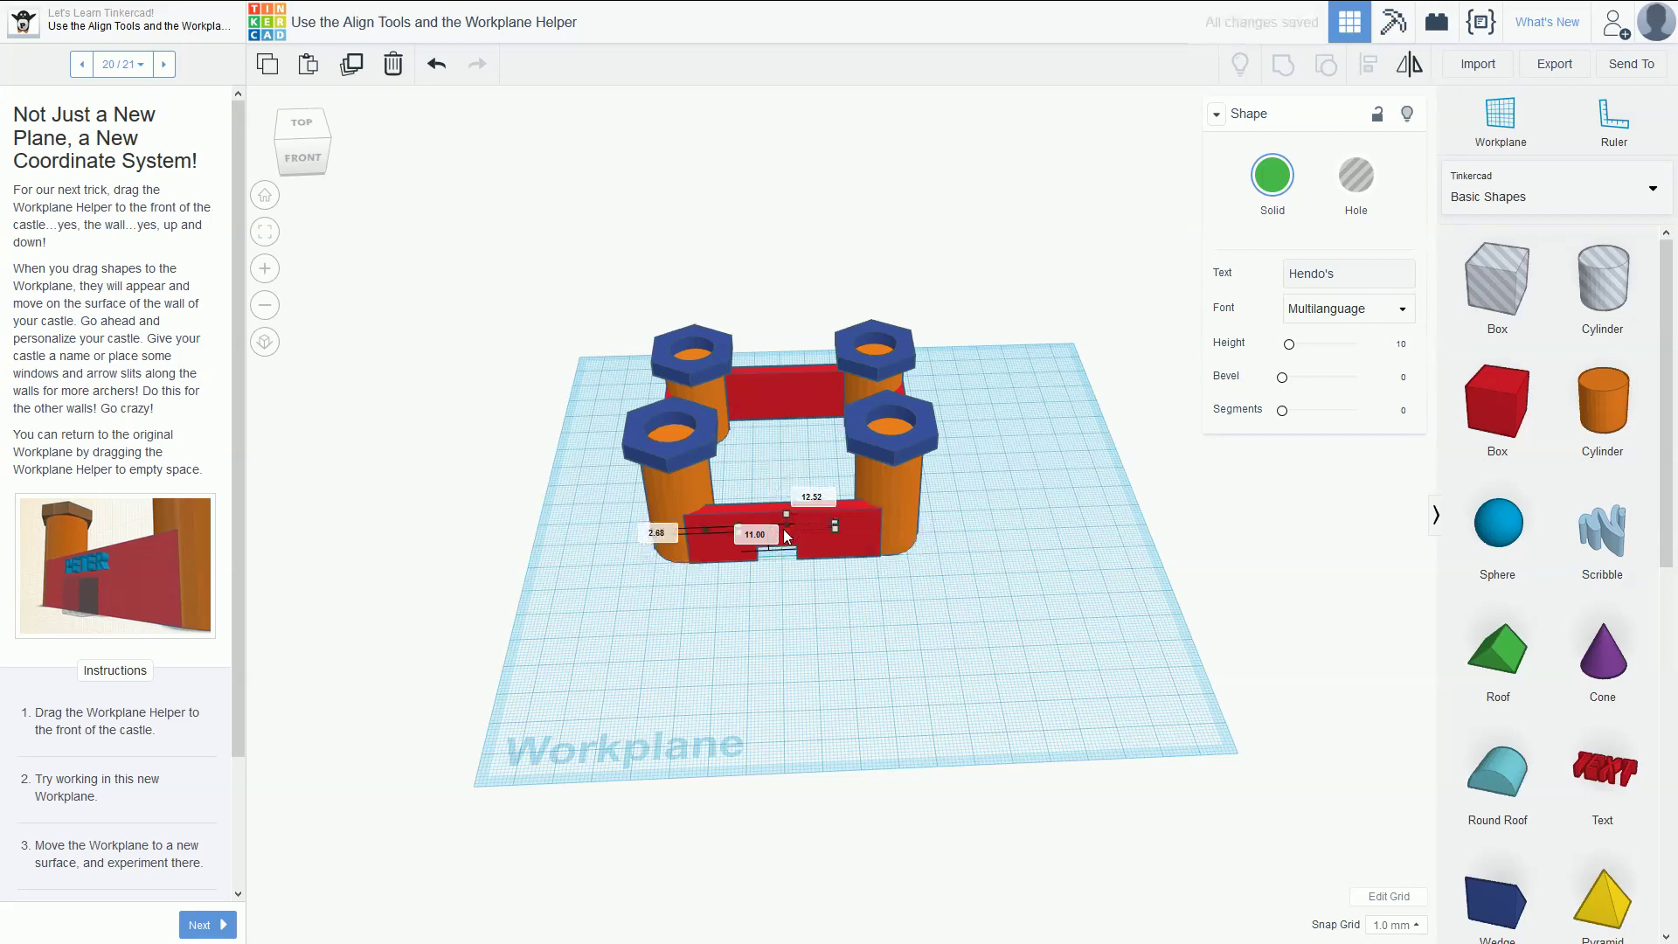
drag(789, 537, 785, 541)
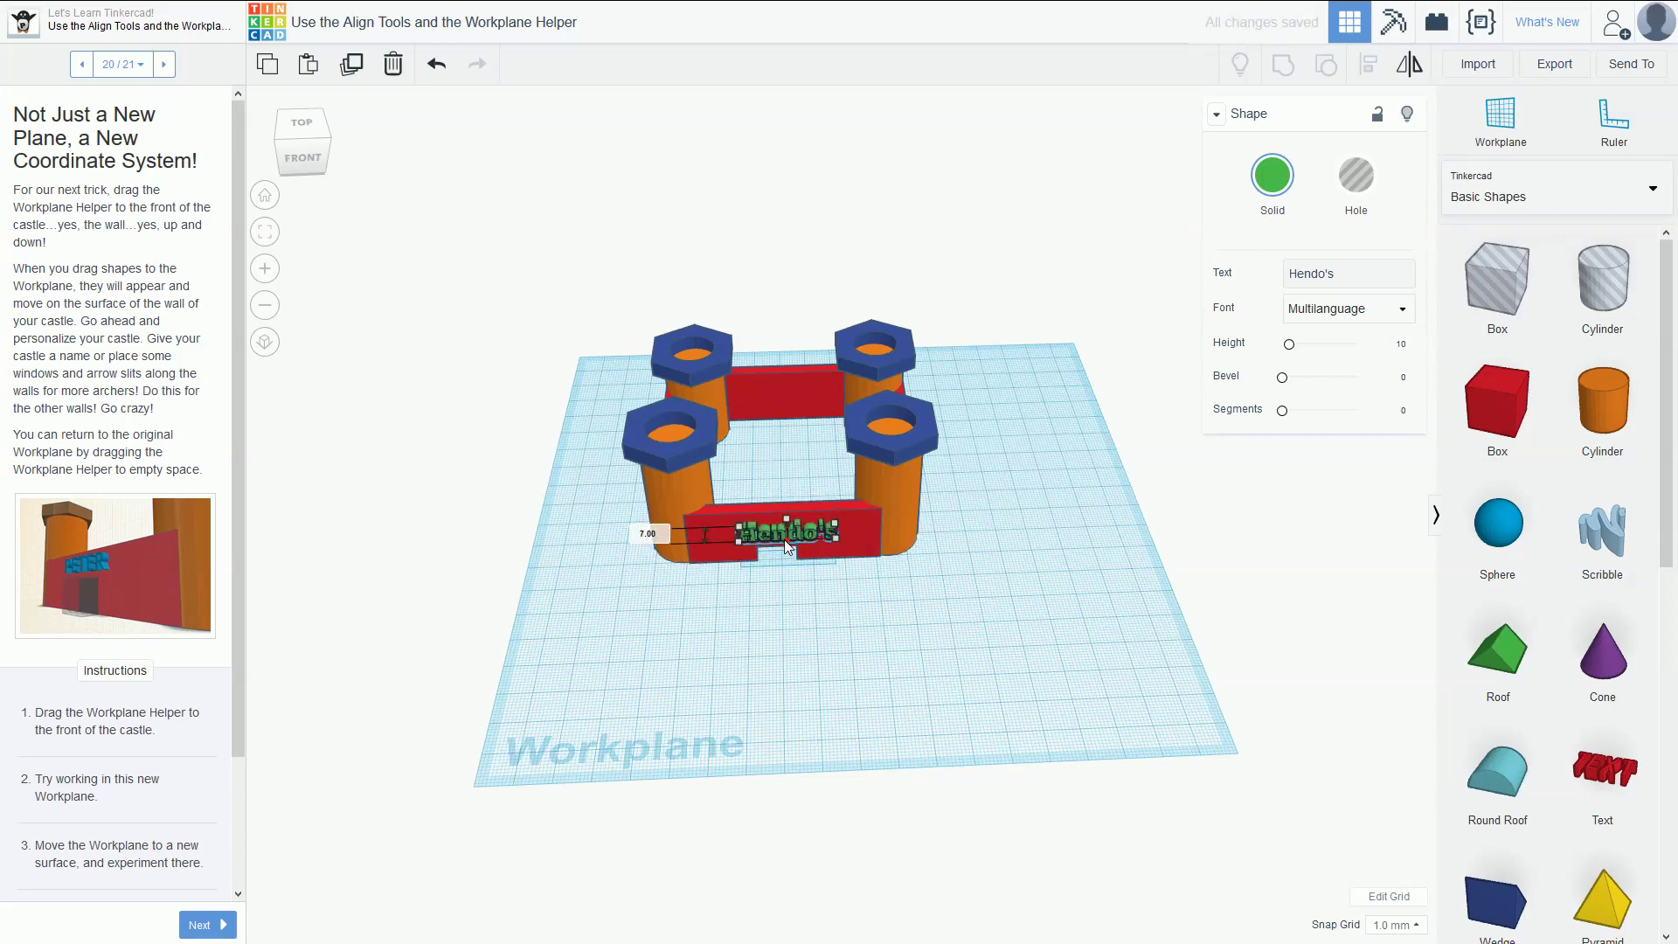
click(985, 626)
right_drag(1094, 603, 1256, 560)
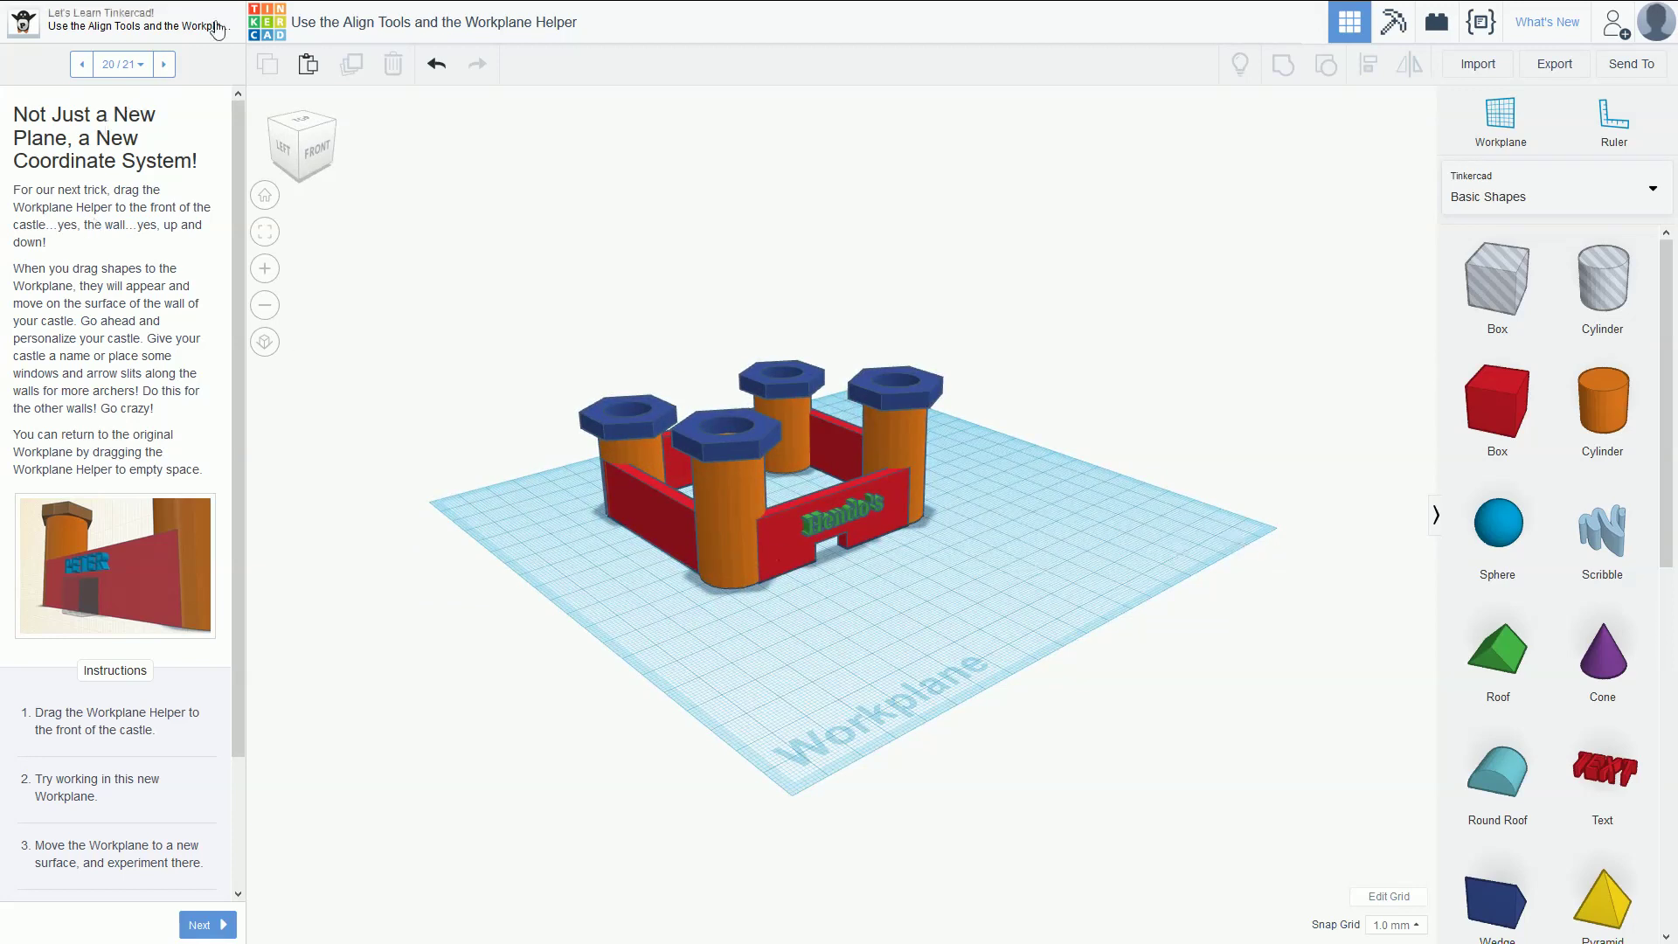
- Advance to lesson step 21 and export everything in the design as an STL file for 3D printing
click(163, 64)
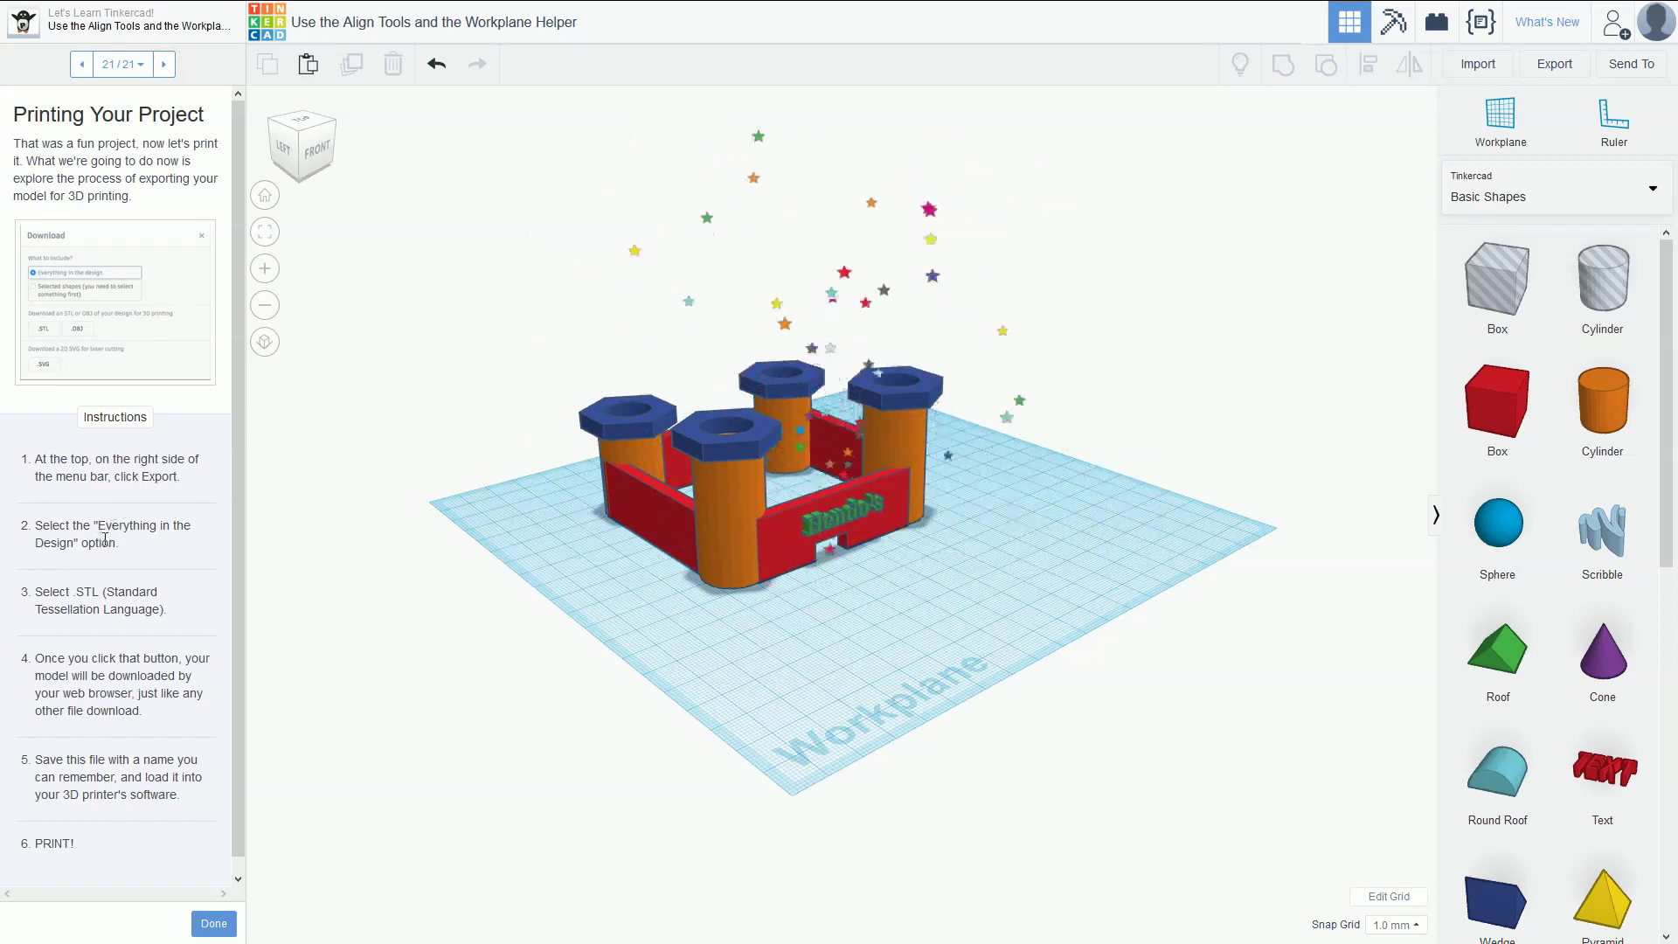
click(1564, 65)
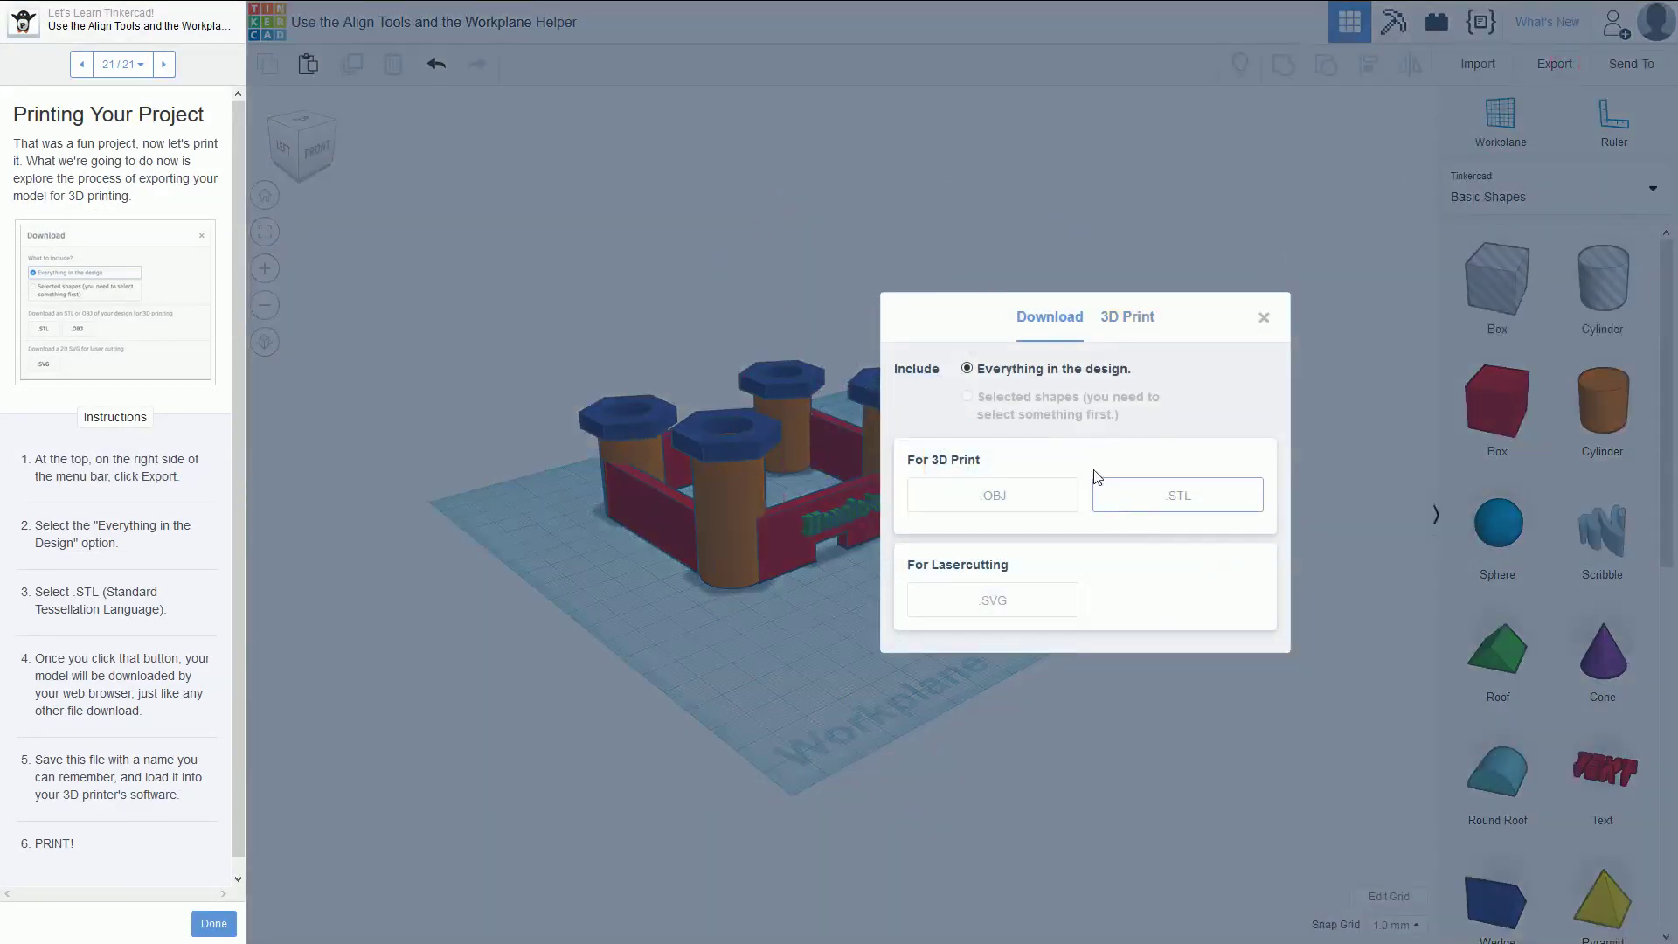
click(1239, 507)
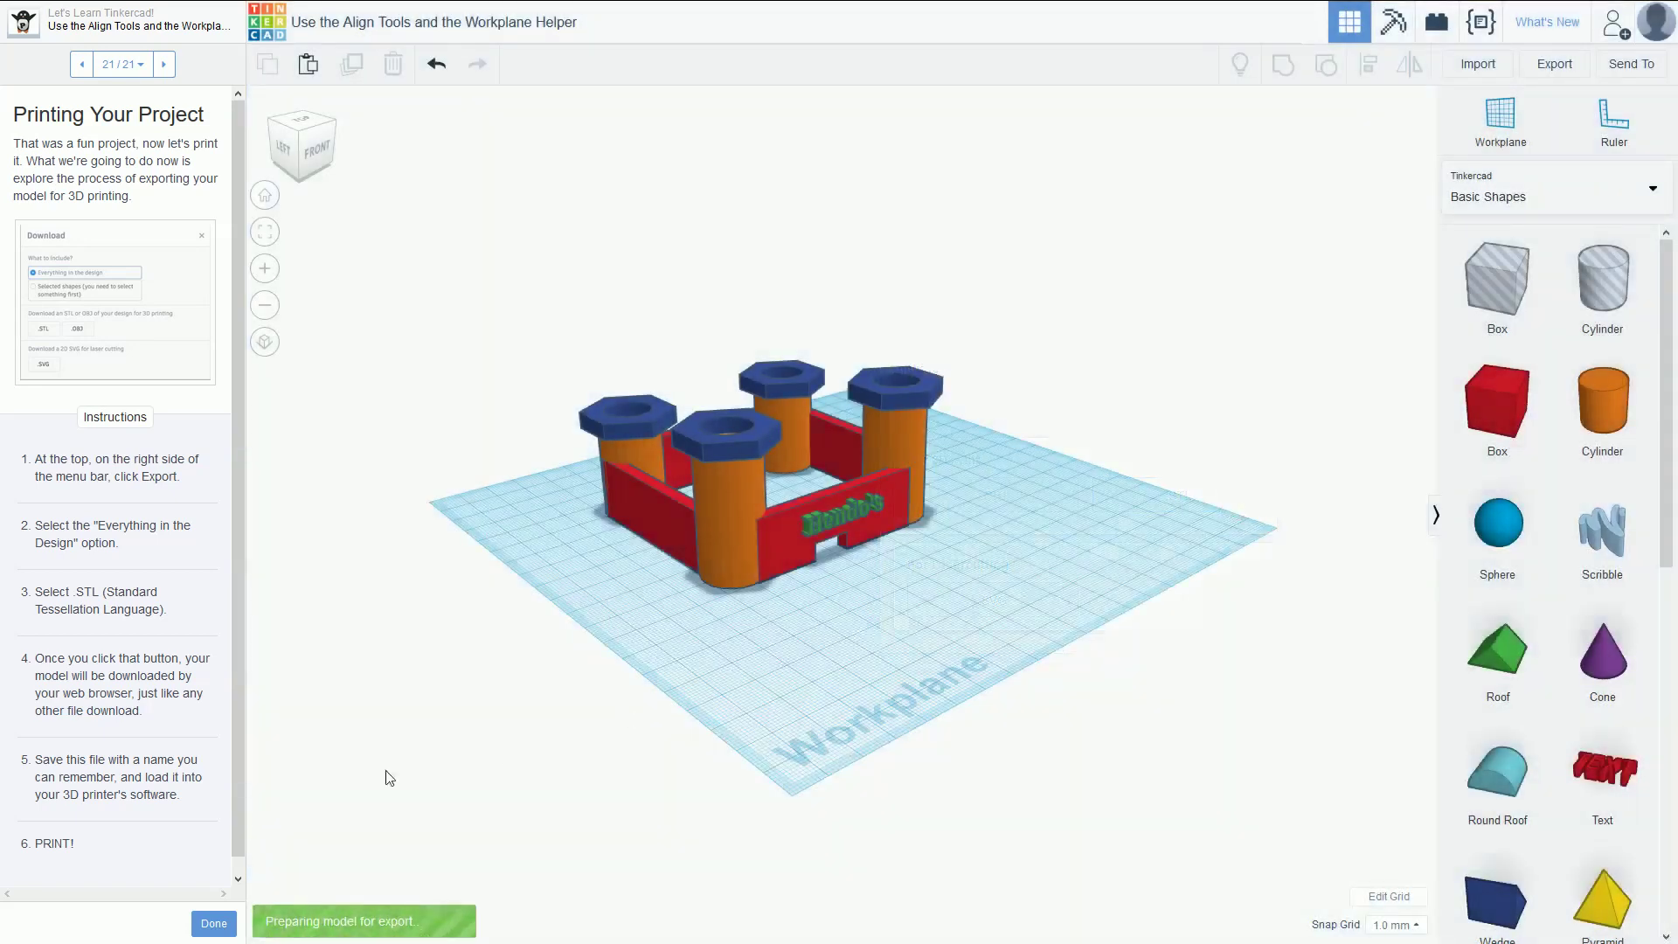